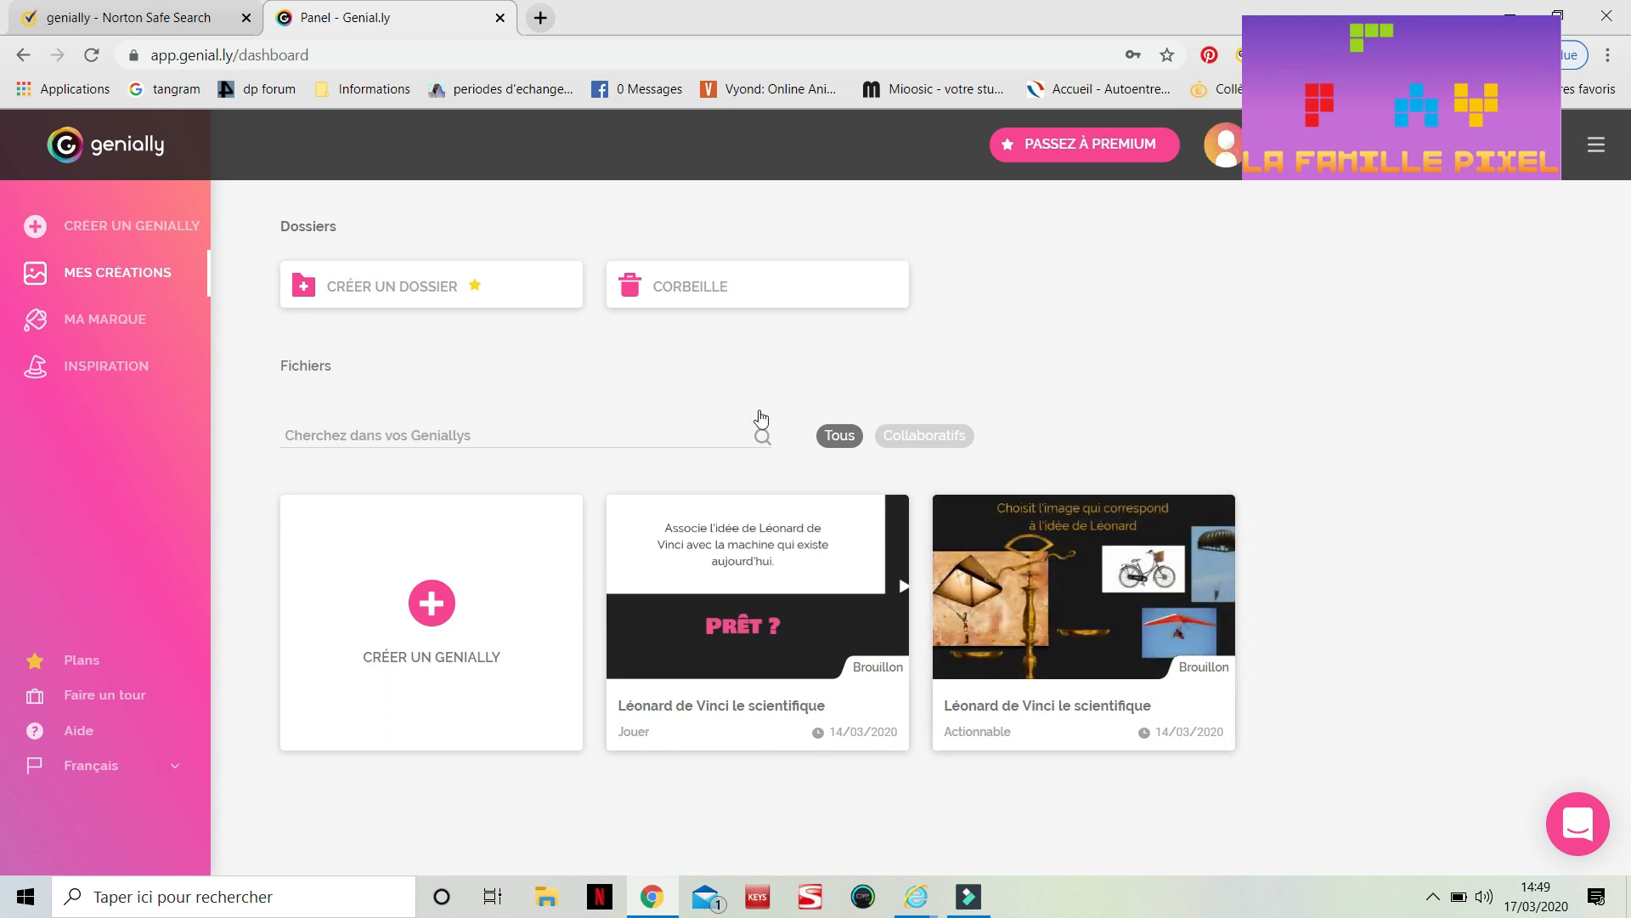
Start creating a new genially and open the Gamification template category
click(106, 162)
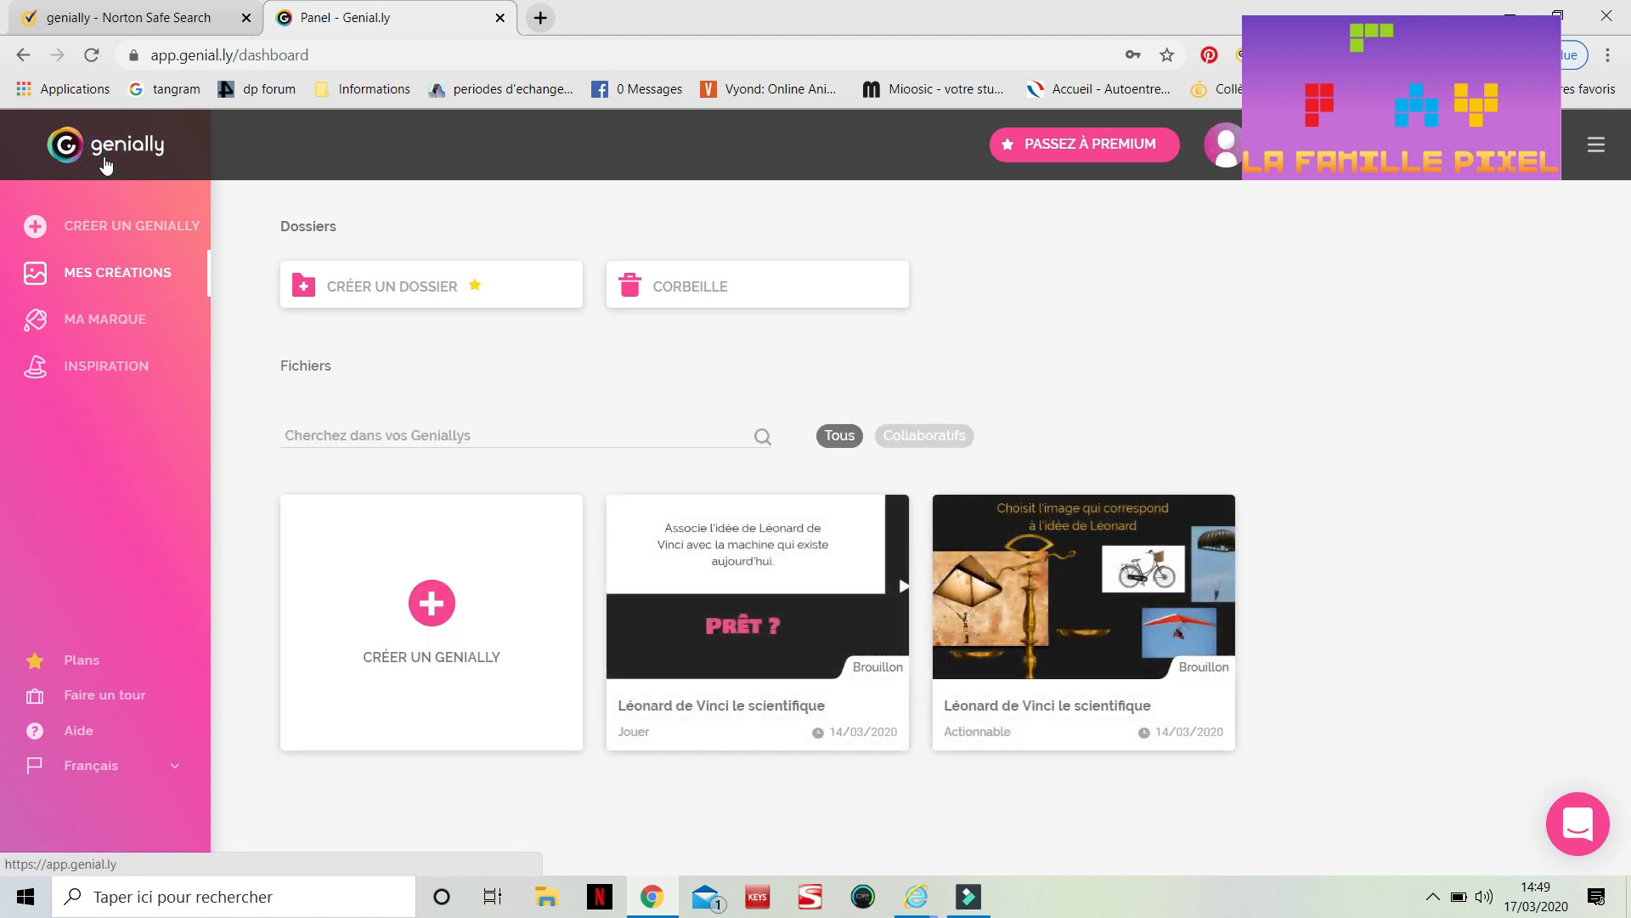
click(431, 604)
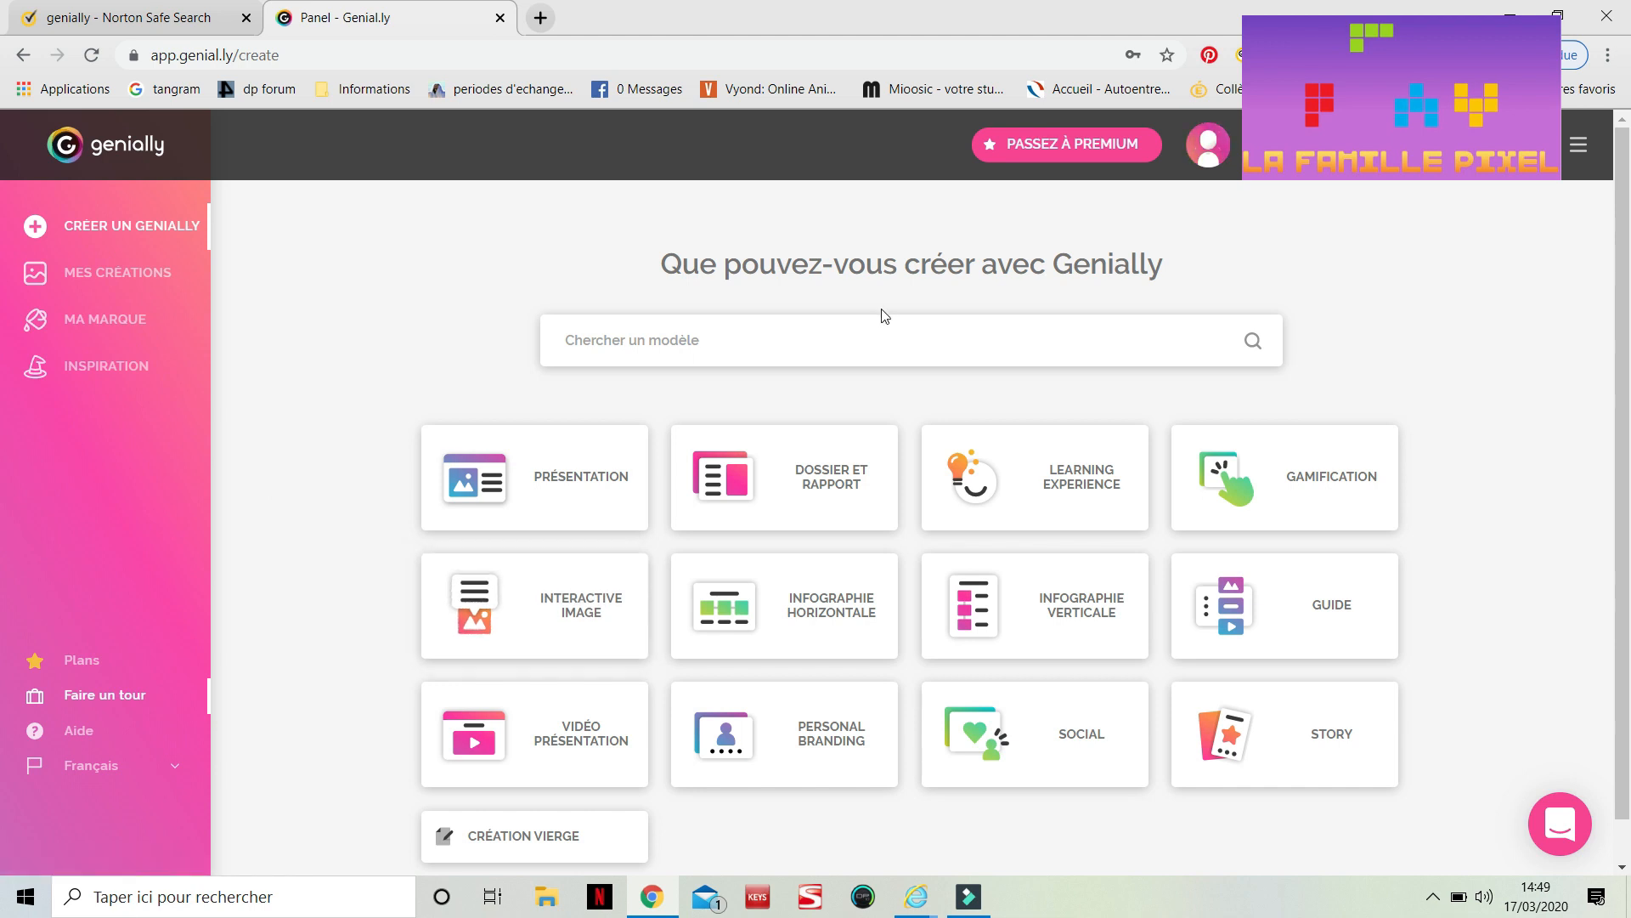
mouse_move(1376, 462)
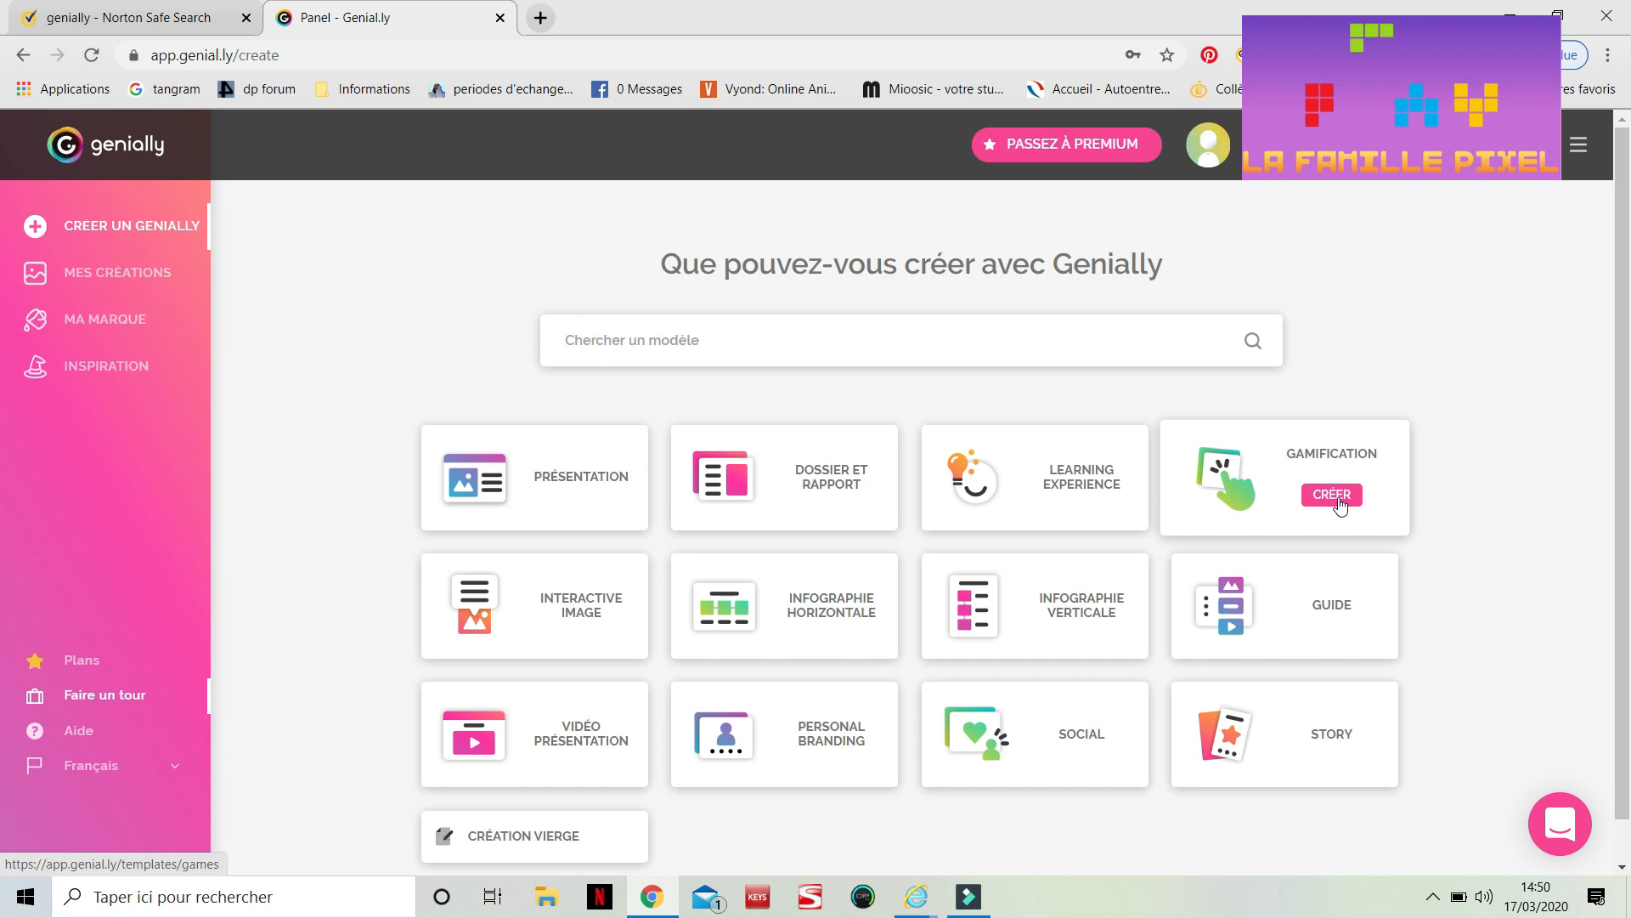
mouse_move(599, 495)
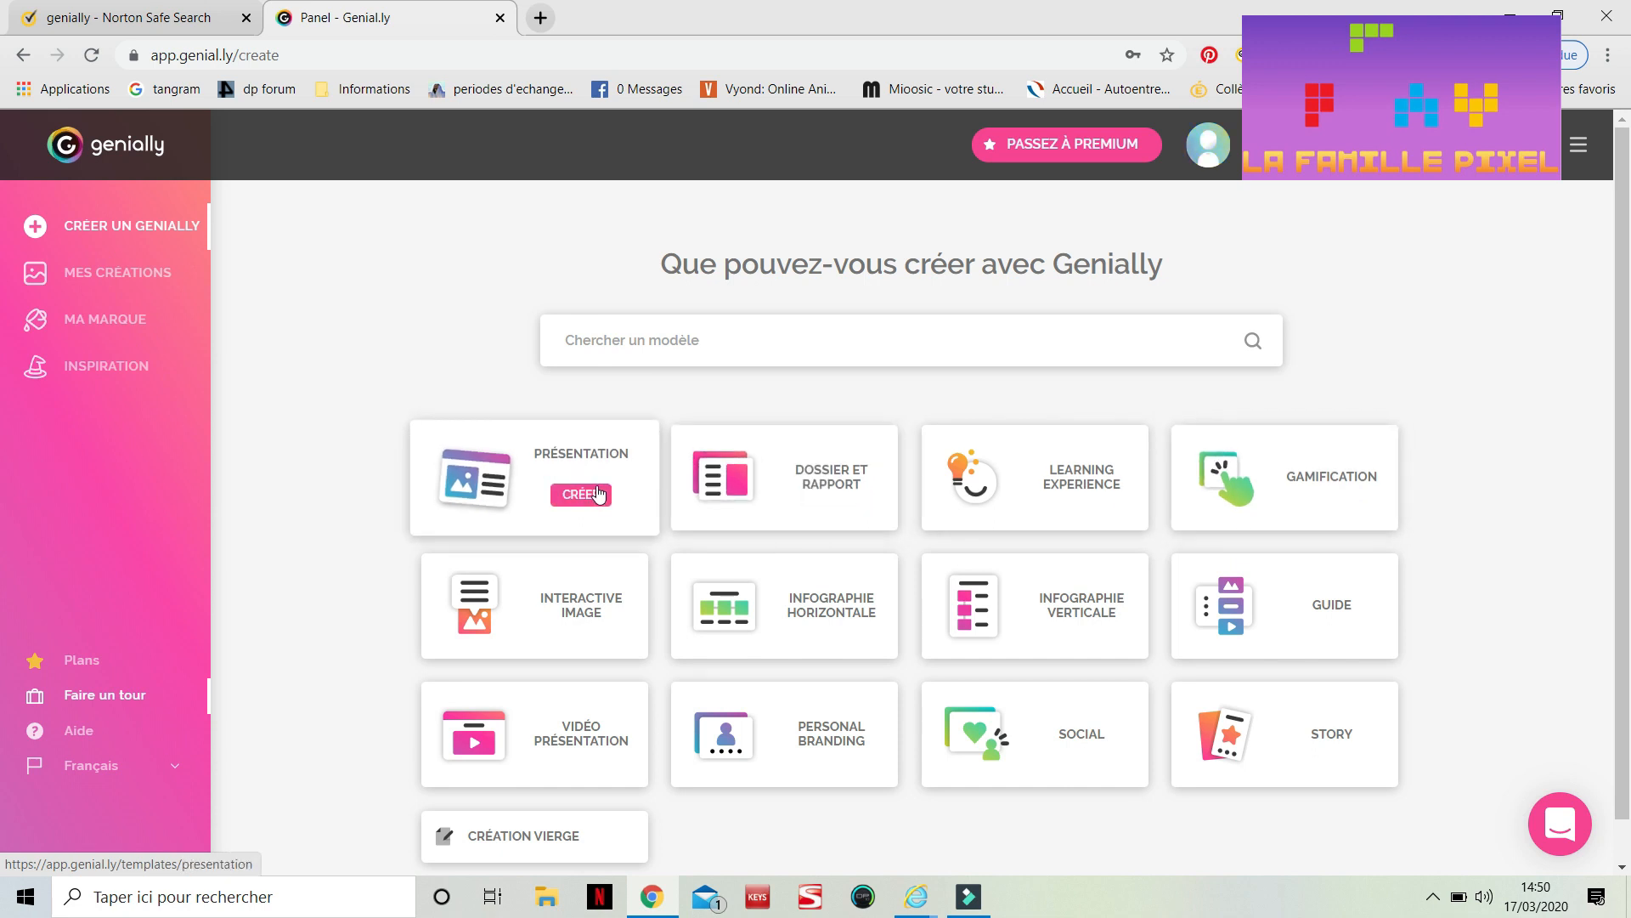
mouse_move(972, 484)
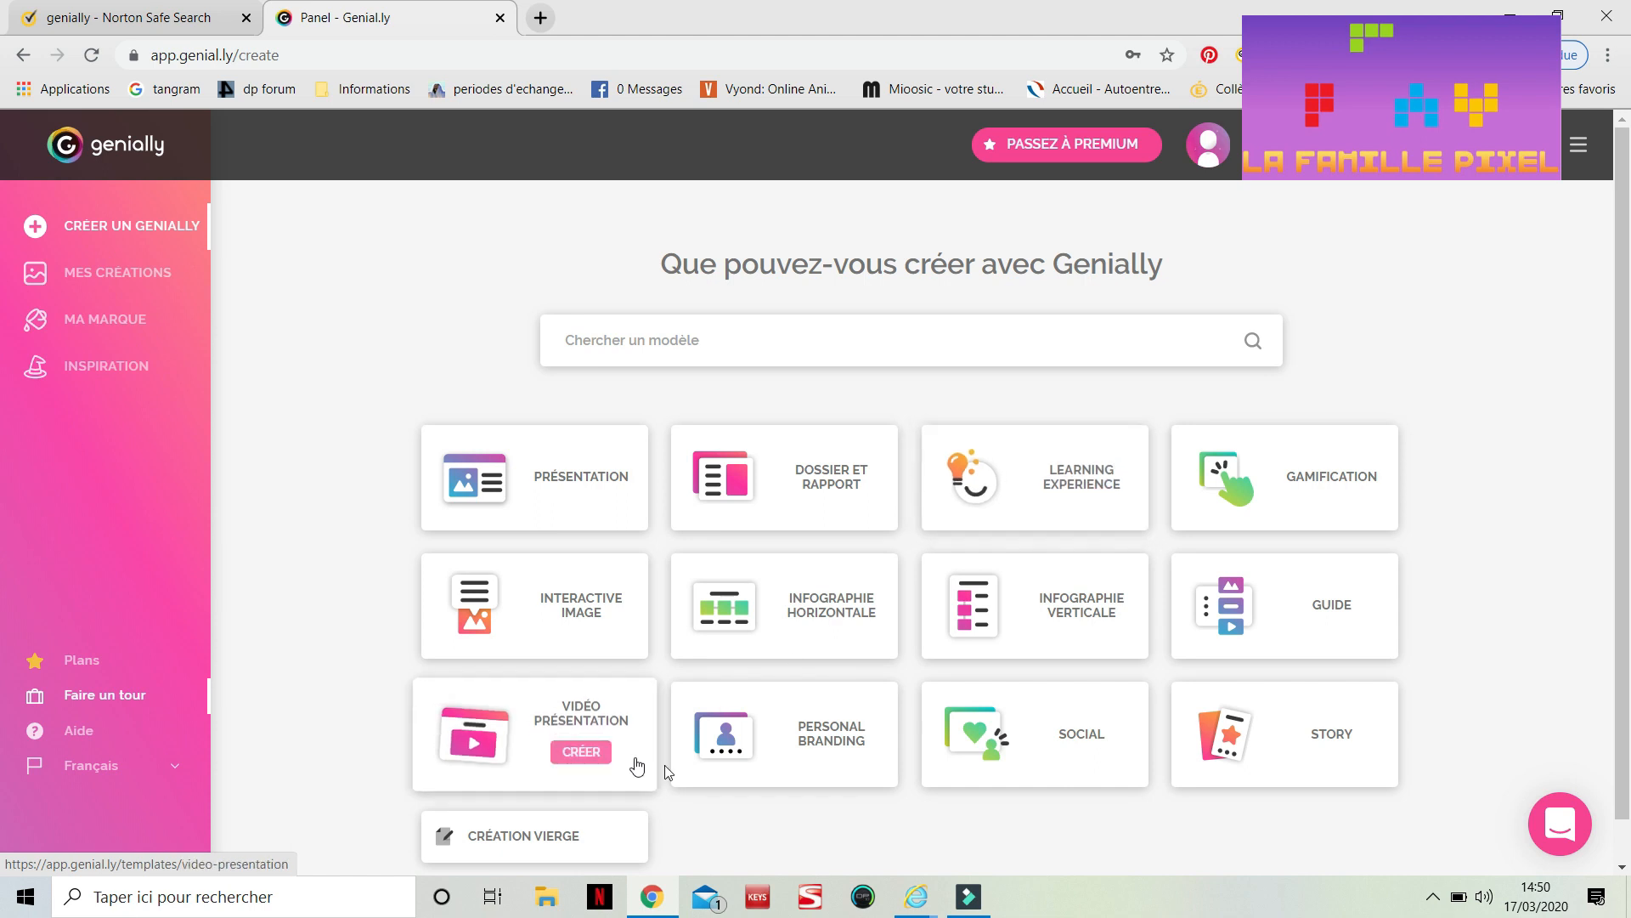
scroll(871, 827, down, 2)
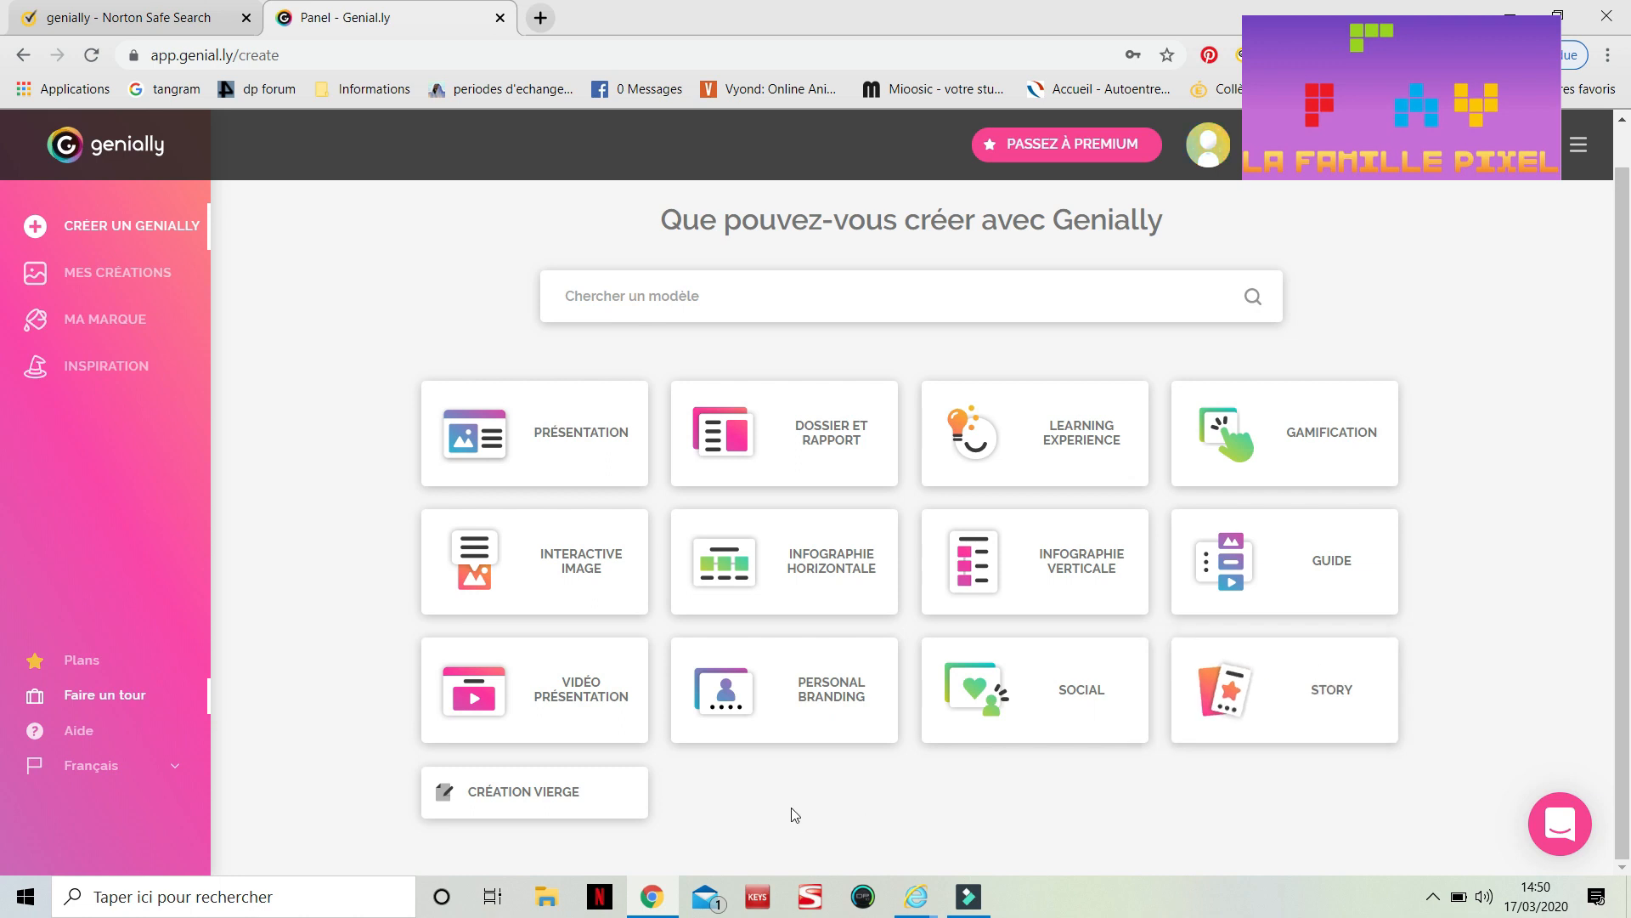
mouse_move(1197, 454)
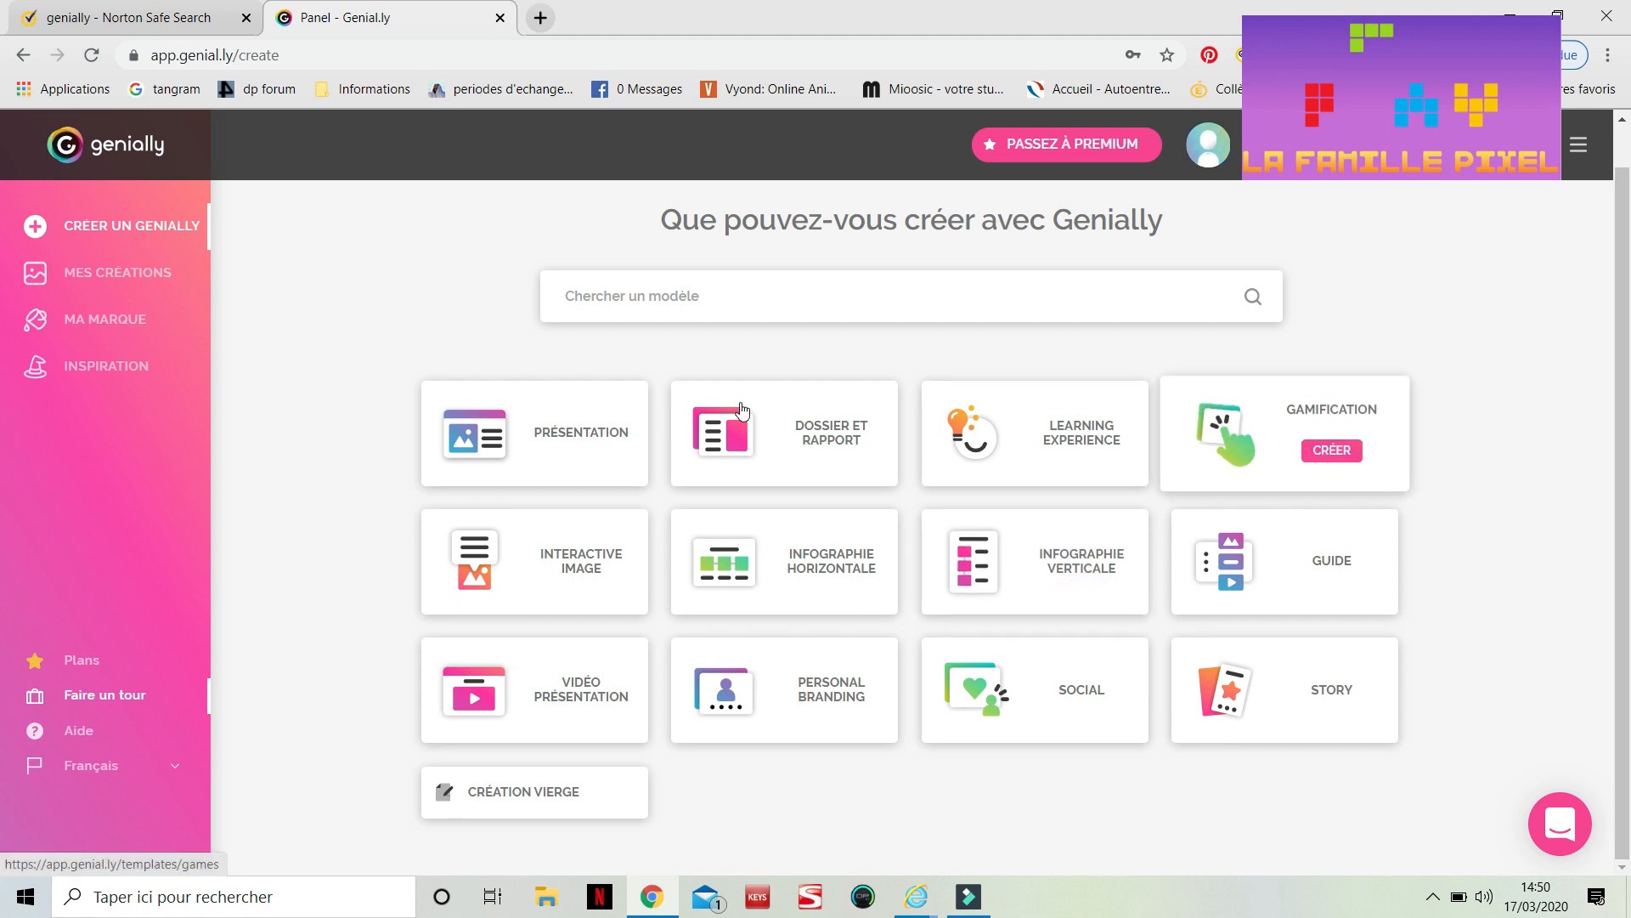
click(1187, 441)
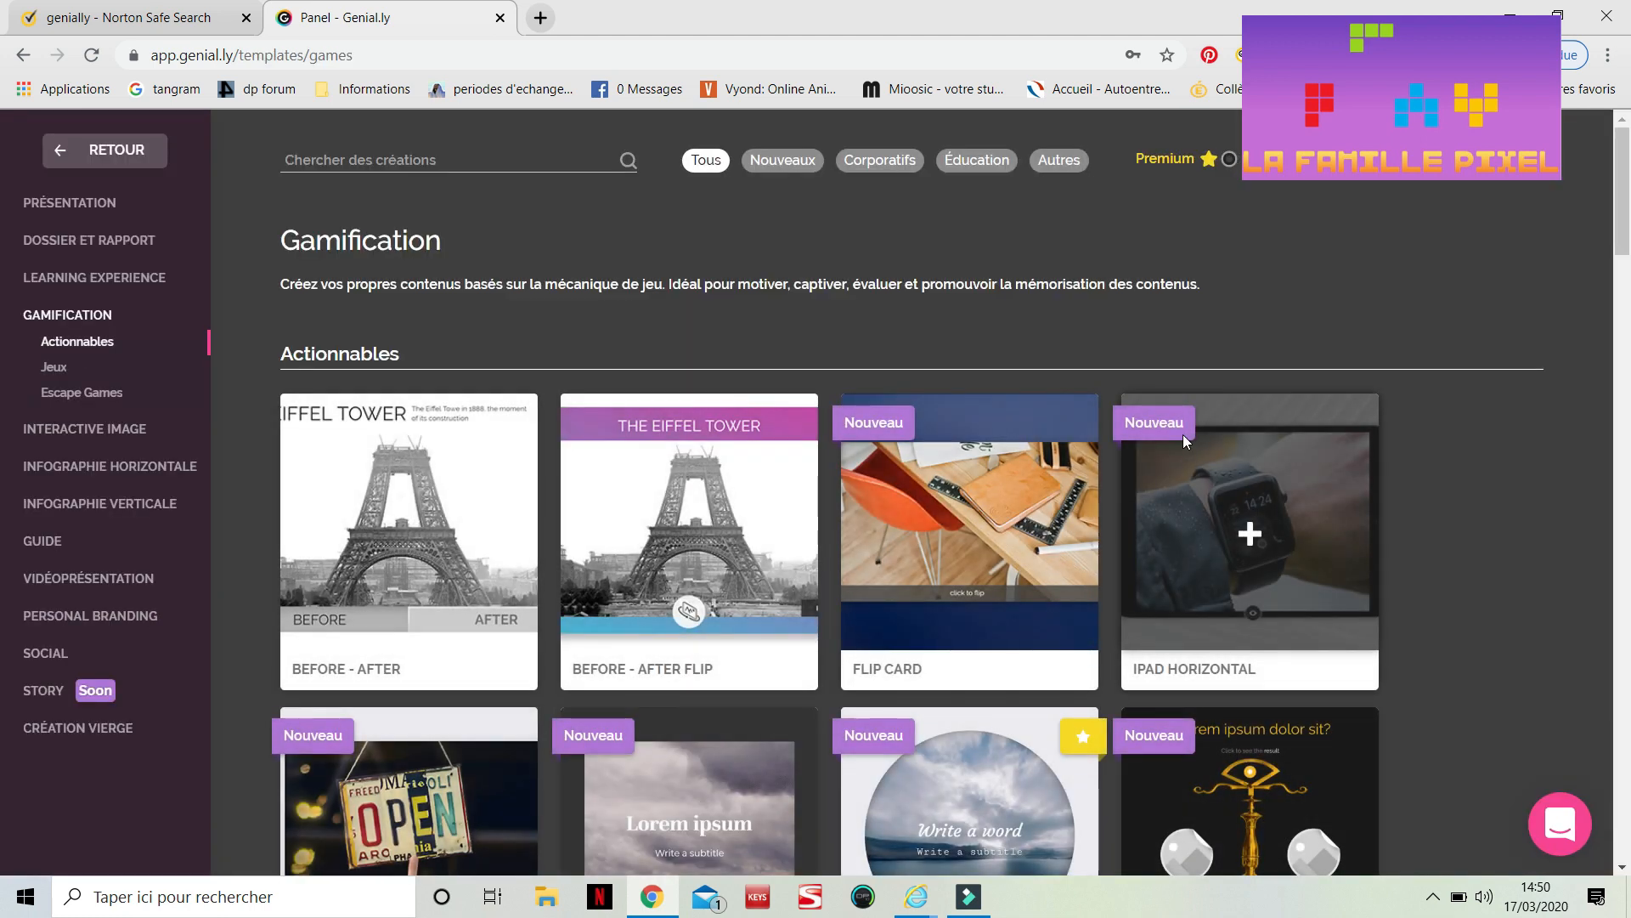
Browse the Gamification templates down through the actionable and Jeux quiz templates
scroll(946, 685, down, 1)
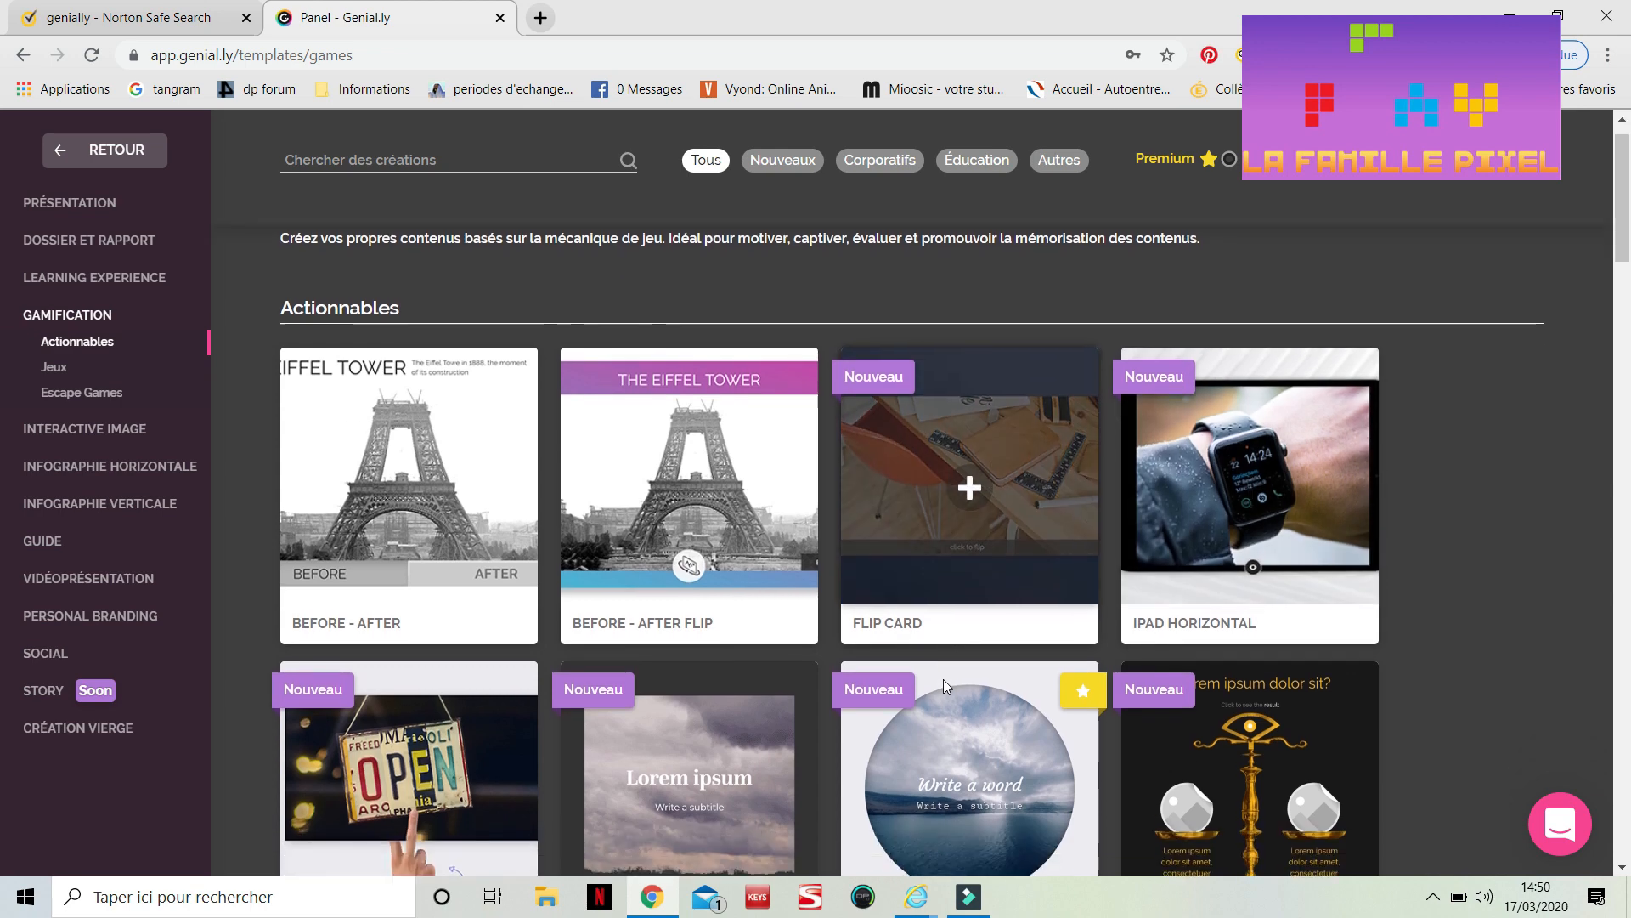
scroll(945, 685, up, 1)
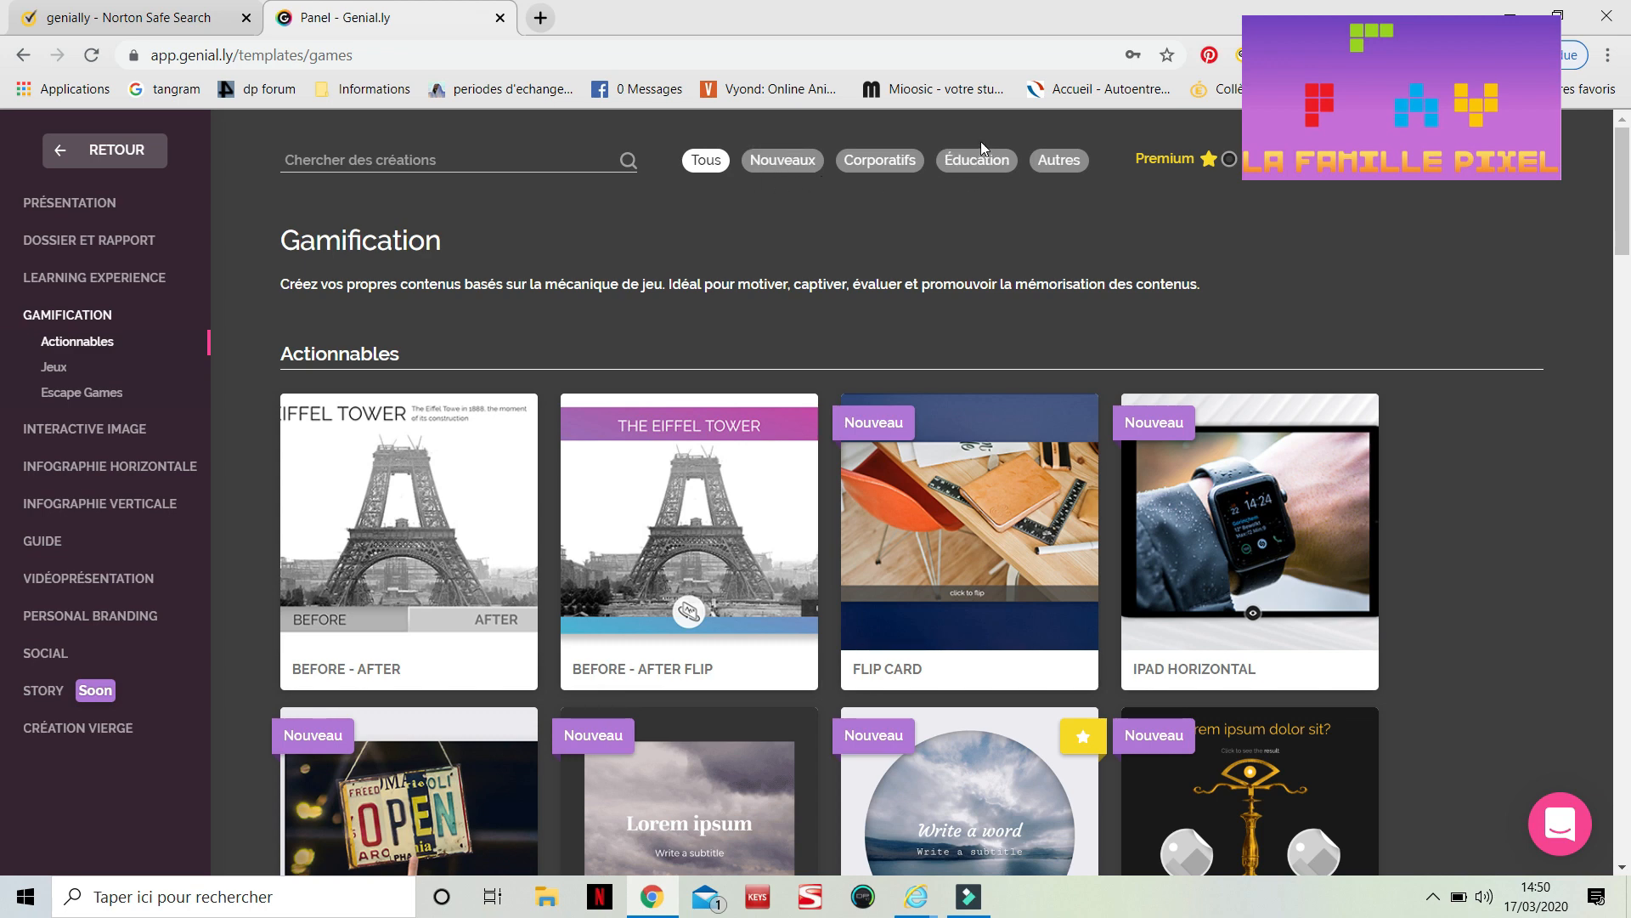
click(964, 168)
scroll(766, 176, down, 3)
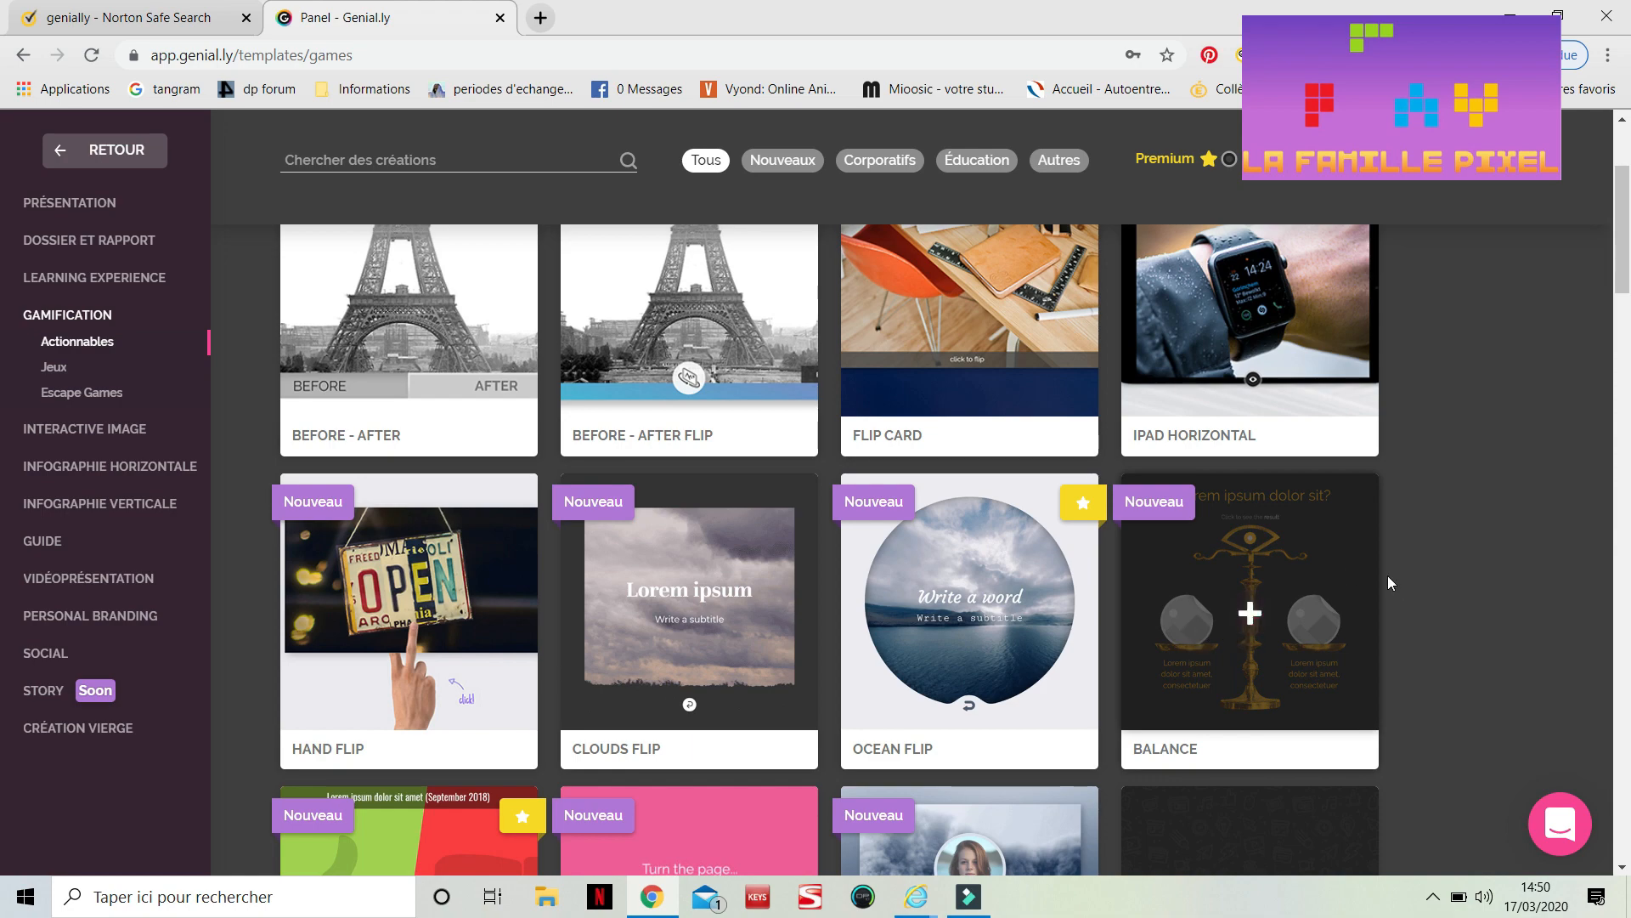
scroll(1400, 583, down, 5)
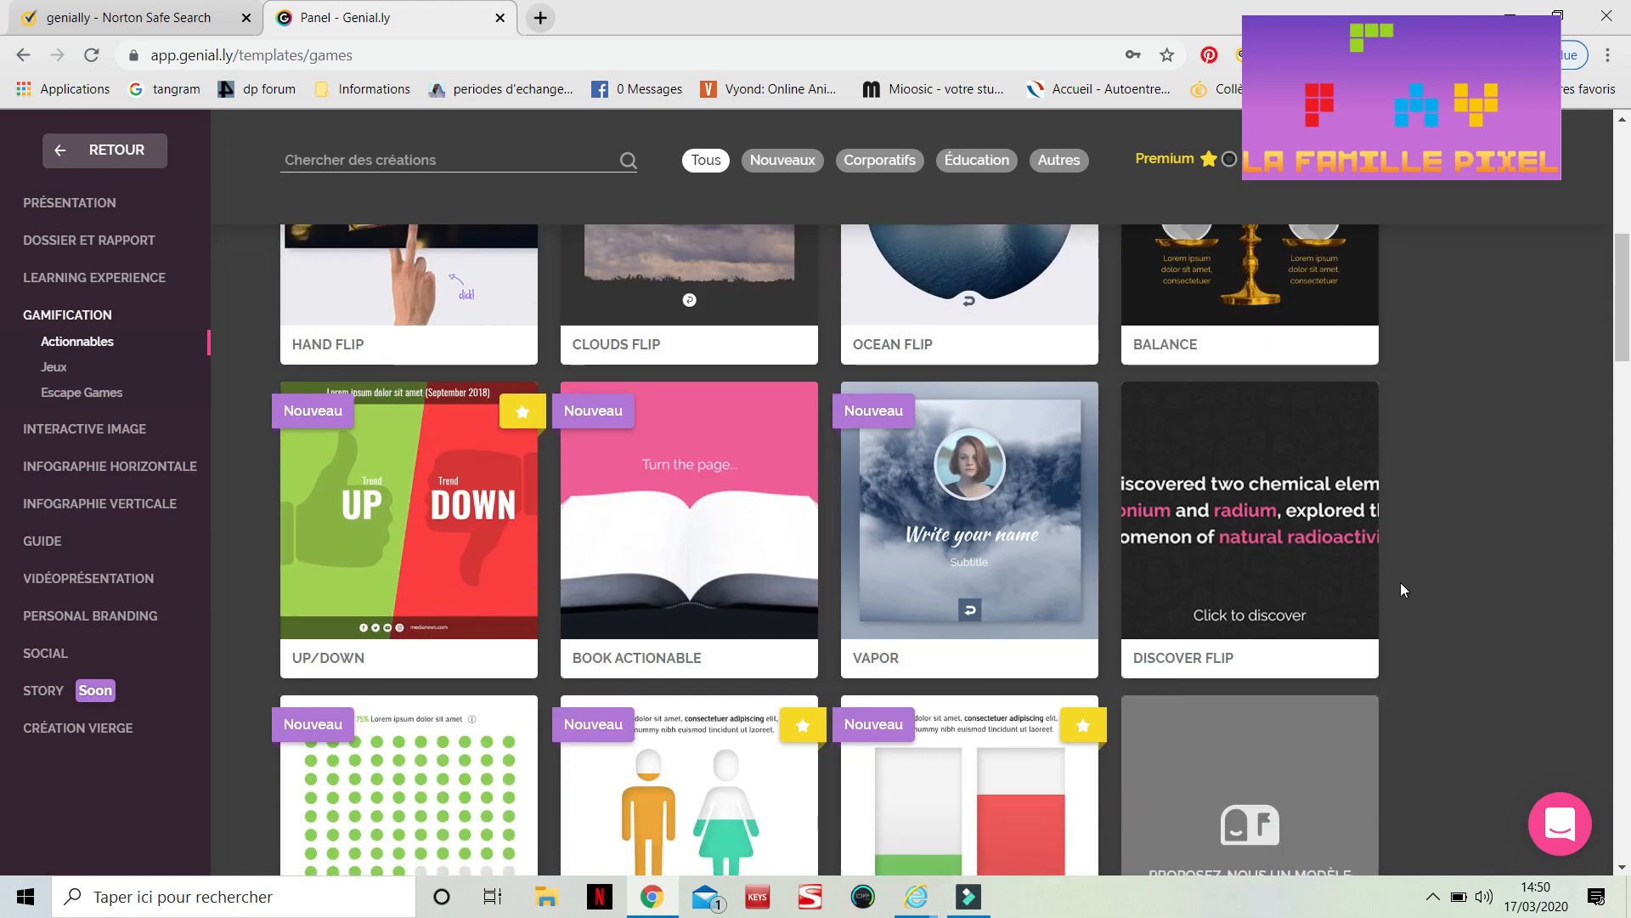
scroll(1401, 583, down, 8)
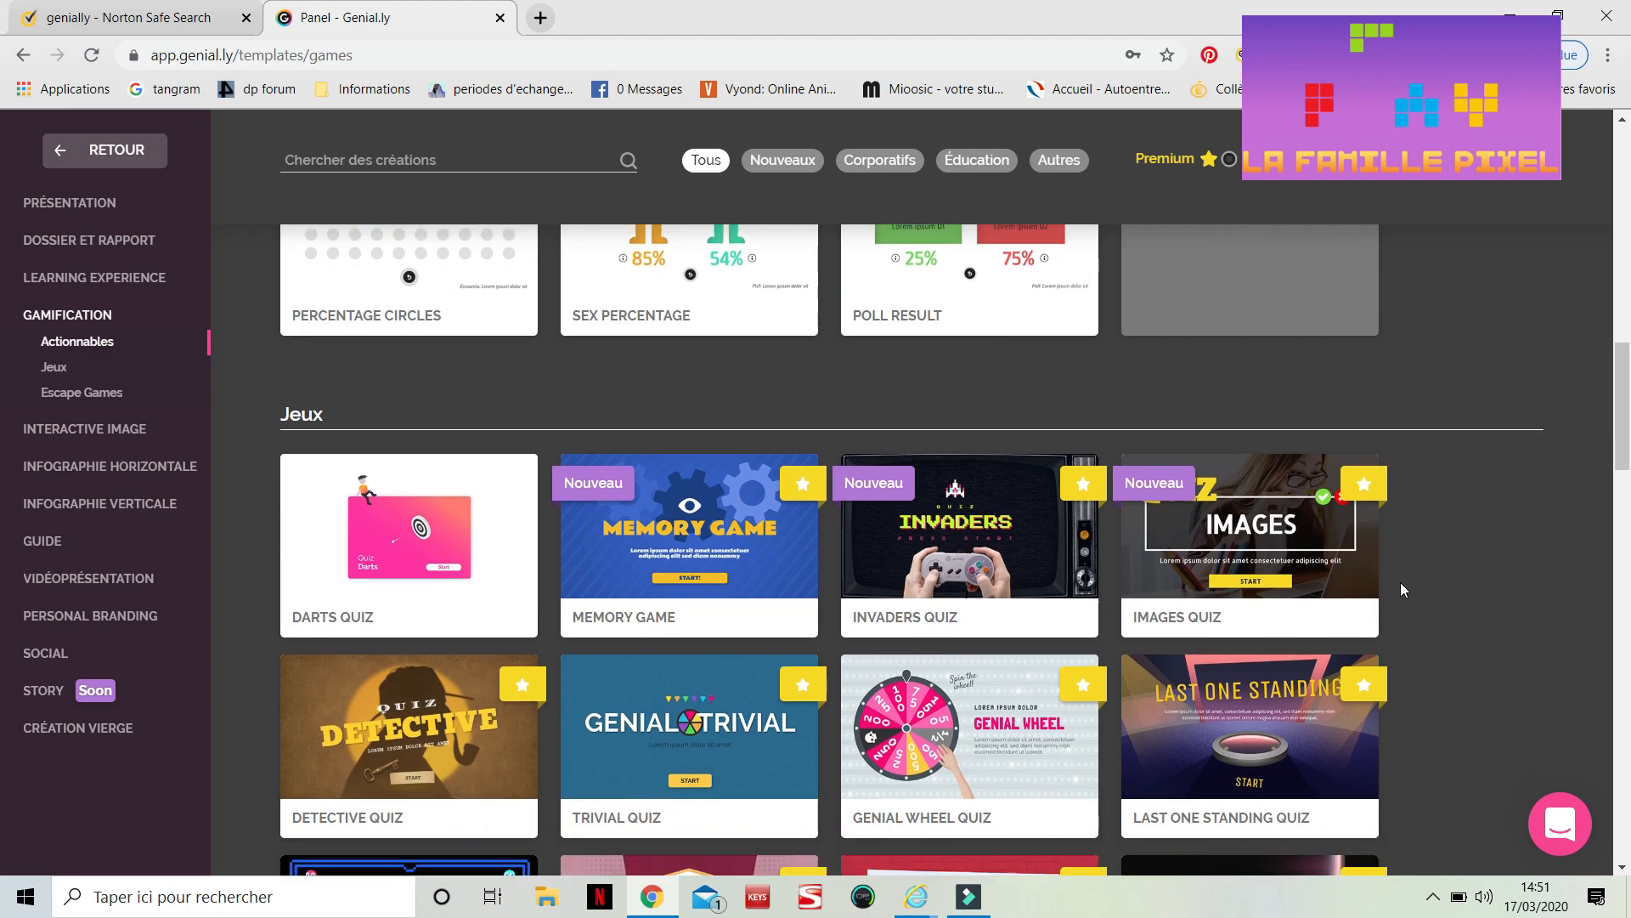
scroll(1400, 583, down, 3)
scroll(1401, 583, down, 8)
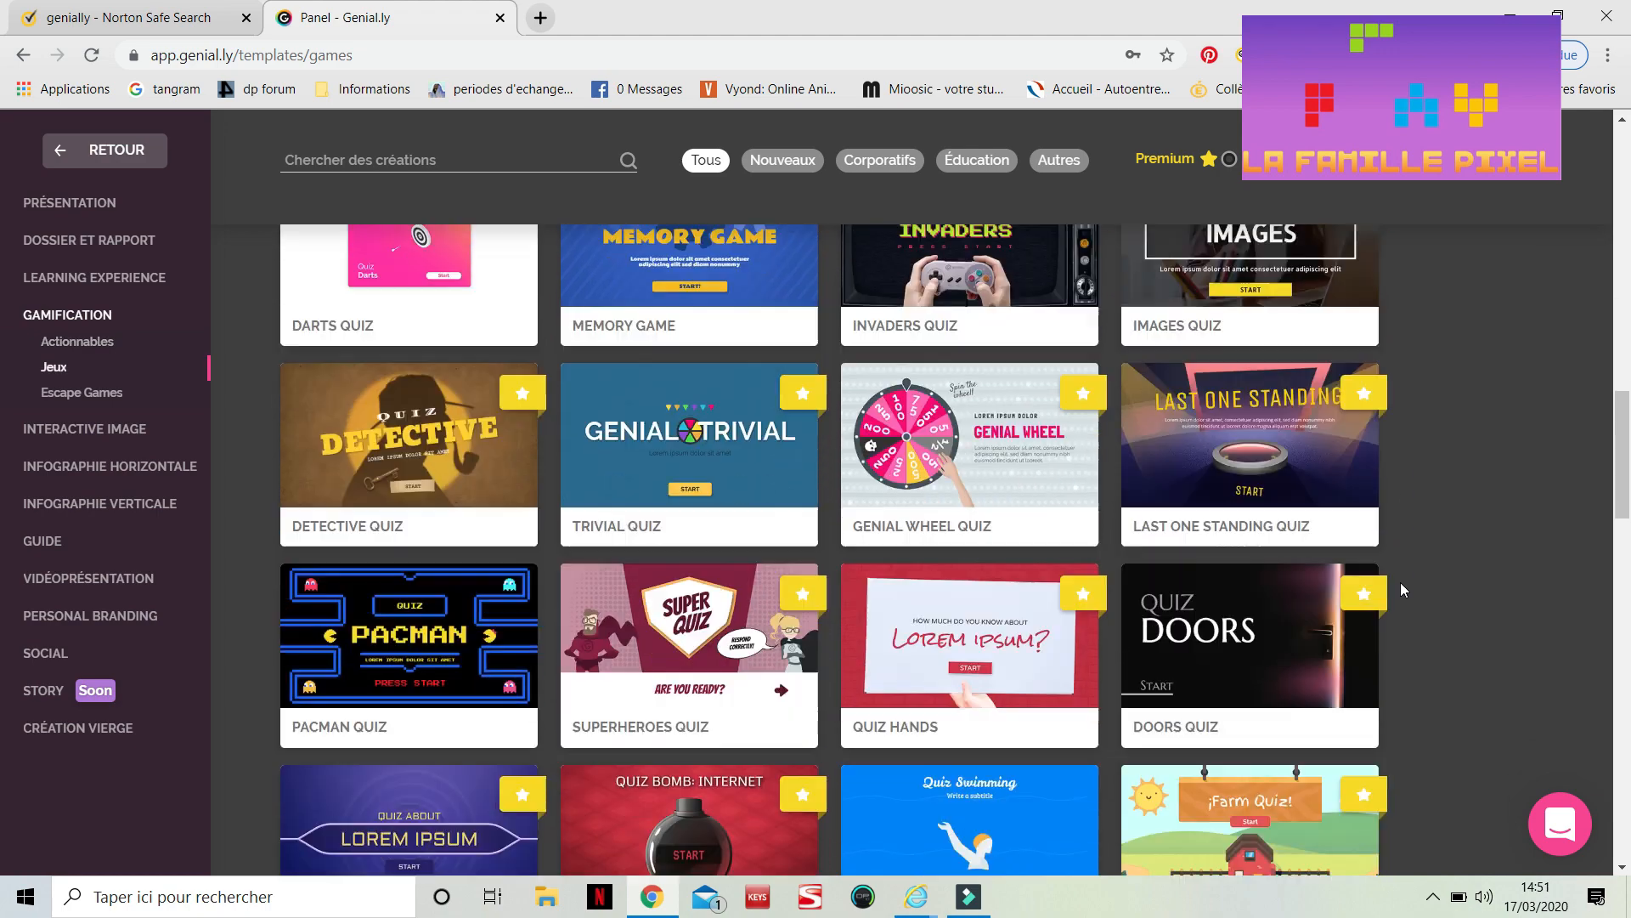
scroll(1401, 582, down, 1)
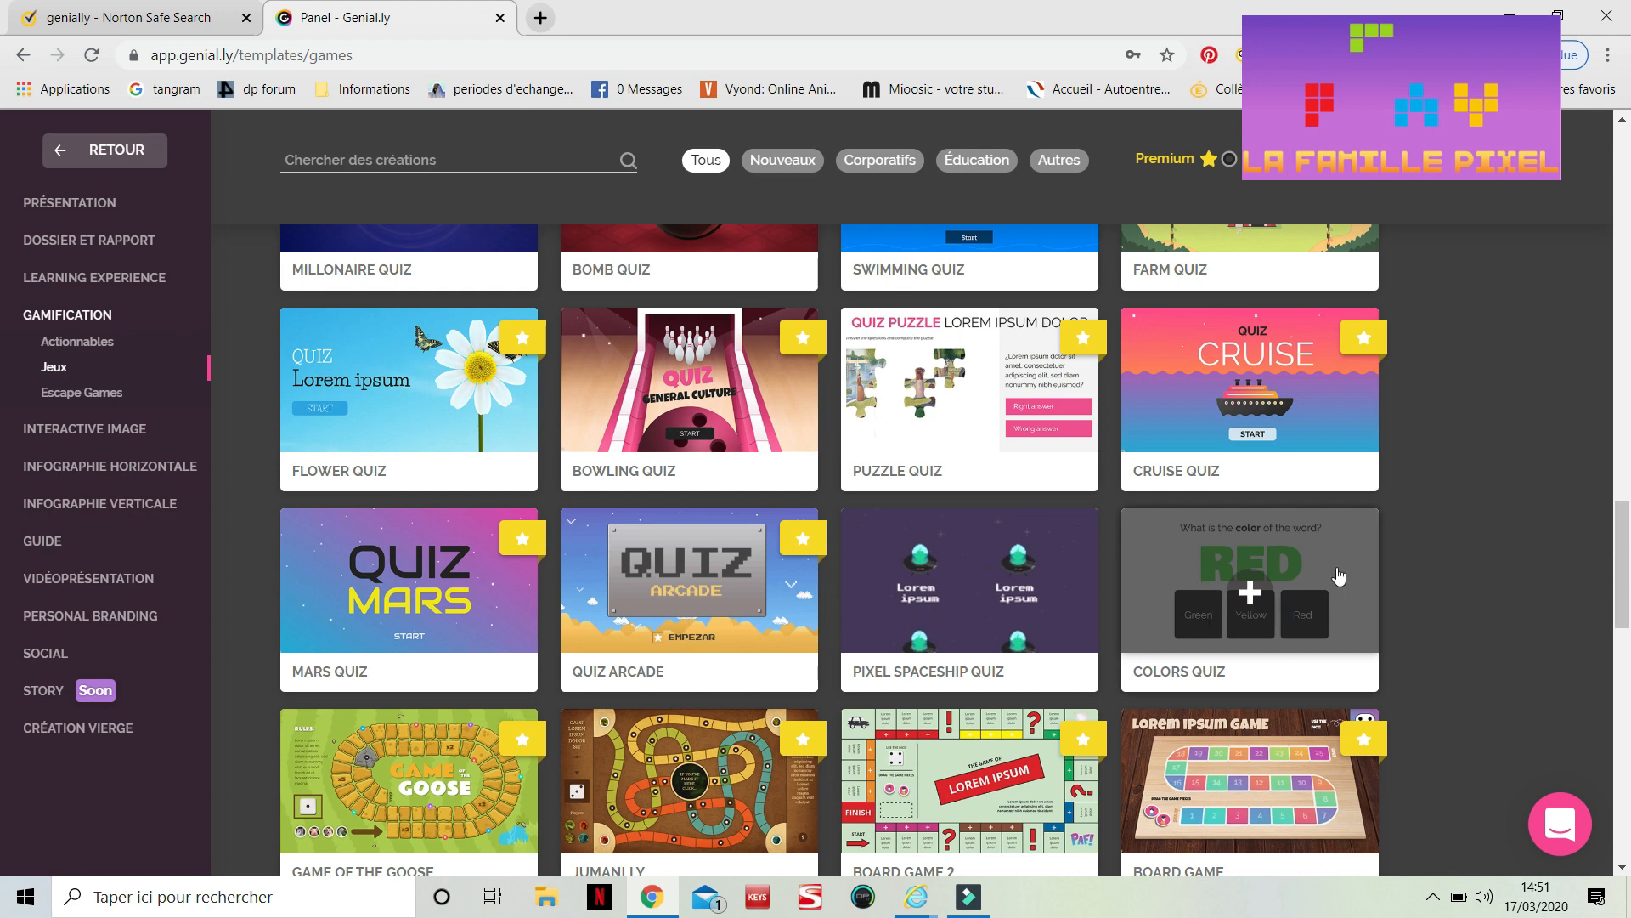
Preview the Colors Quiz template, play its first question, and close the preview
click(1300, 585)
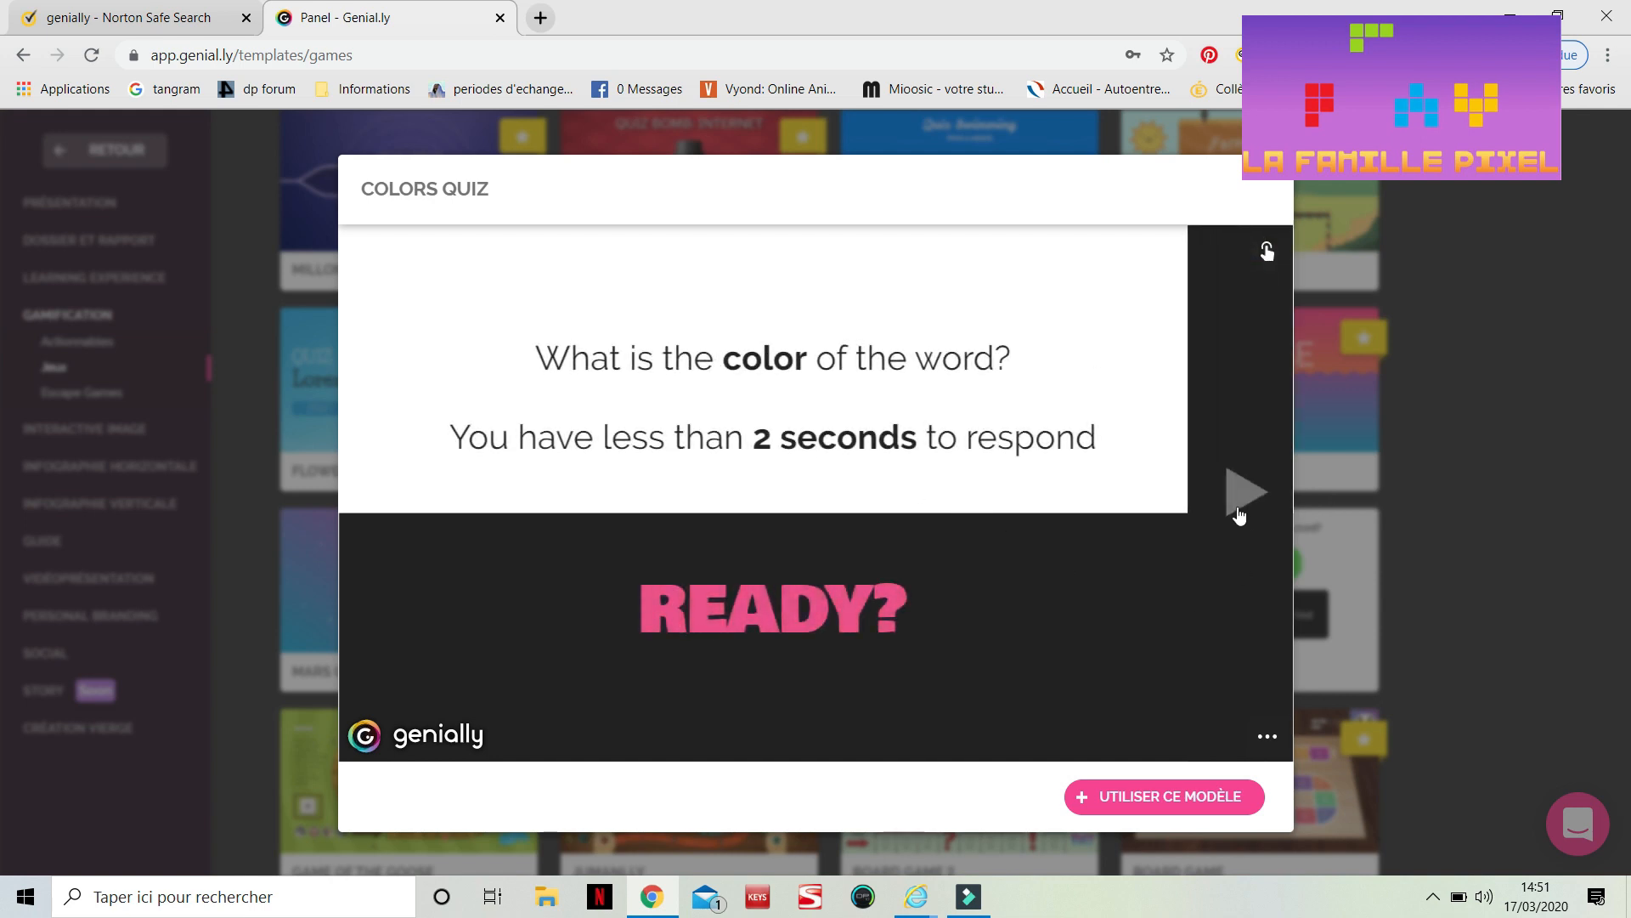
click(1242, 502)
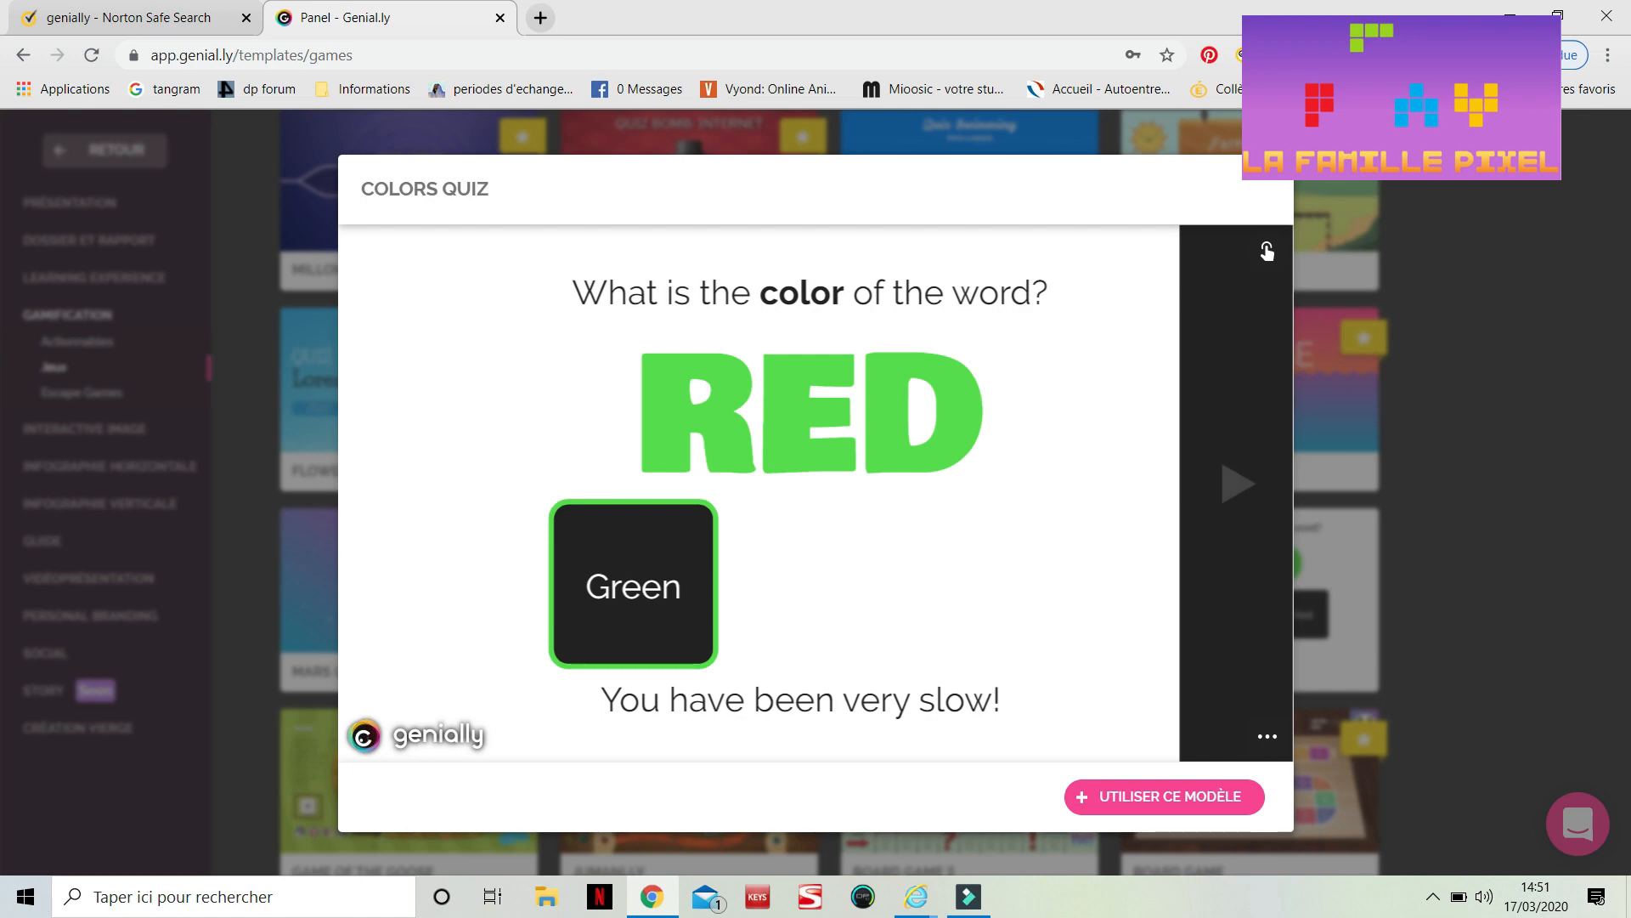
click(1293, 158)
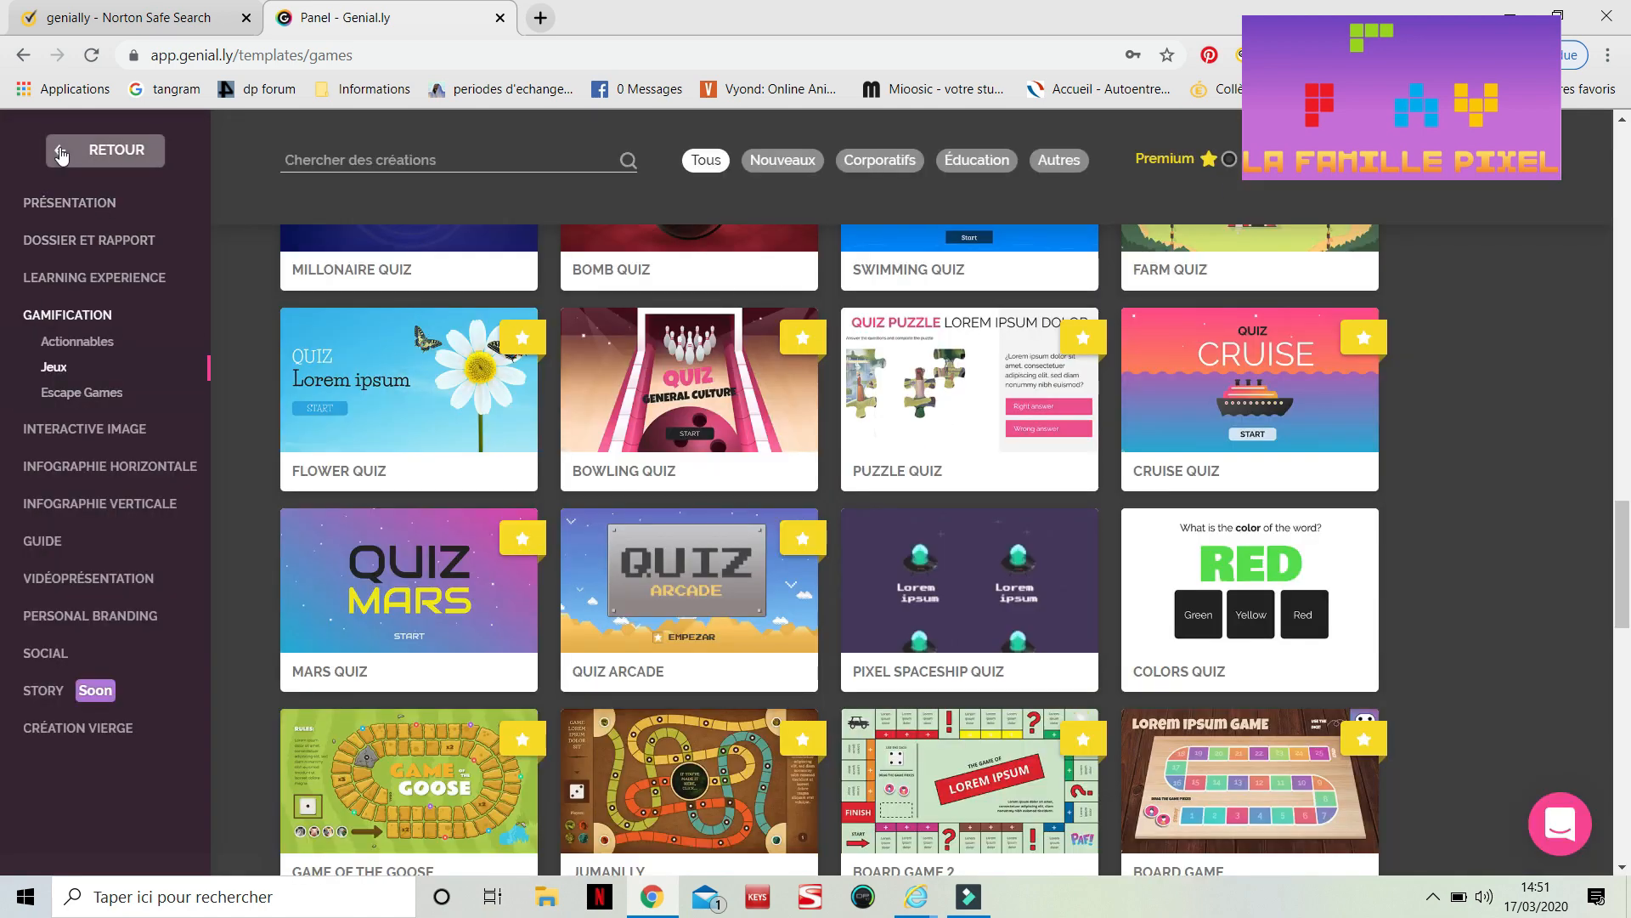
Return to your creations and open the 'Léonard de Vinci le scientifique' Jouer genially for editing
click(93, 149)
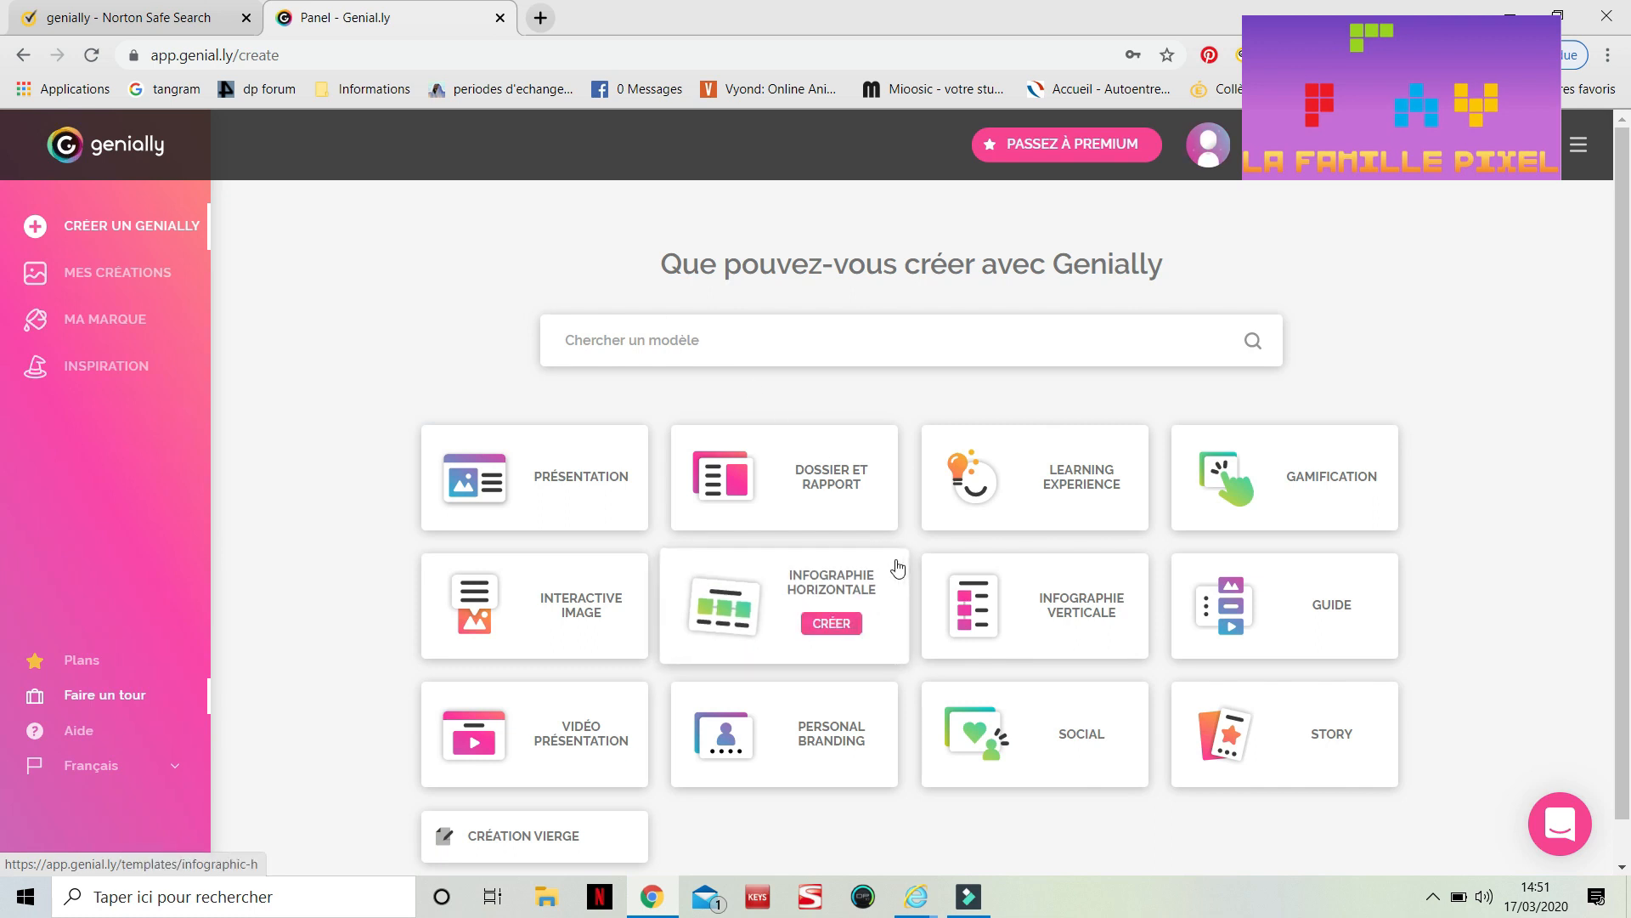
click(164, 270)
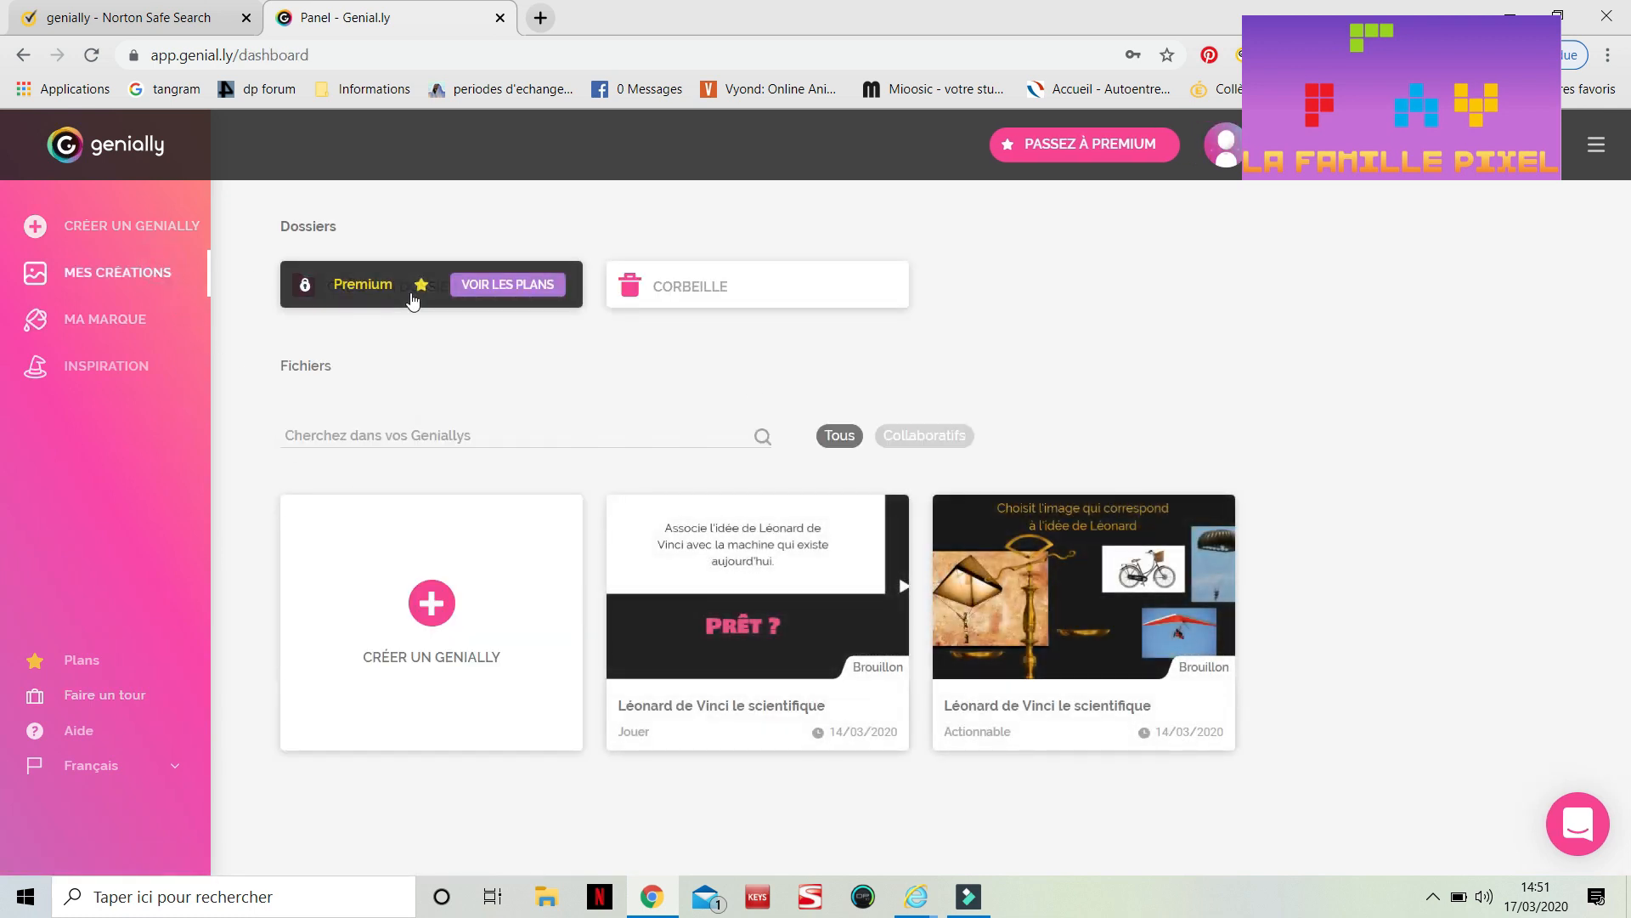
mouse_move(790, 641)
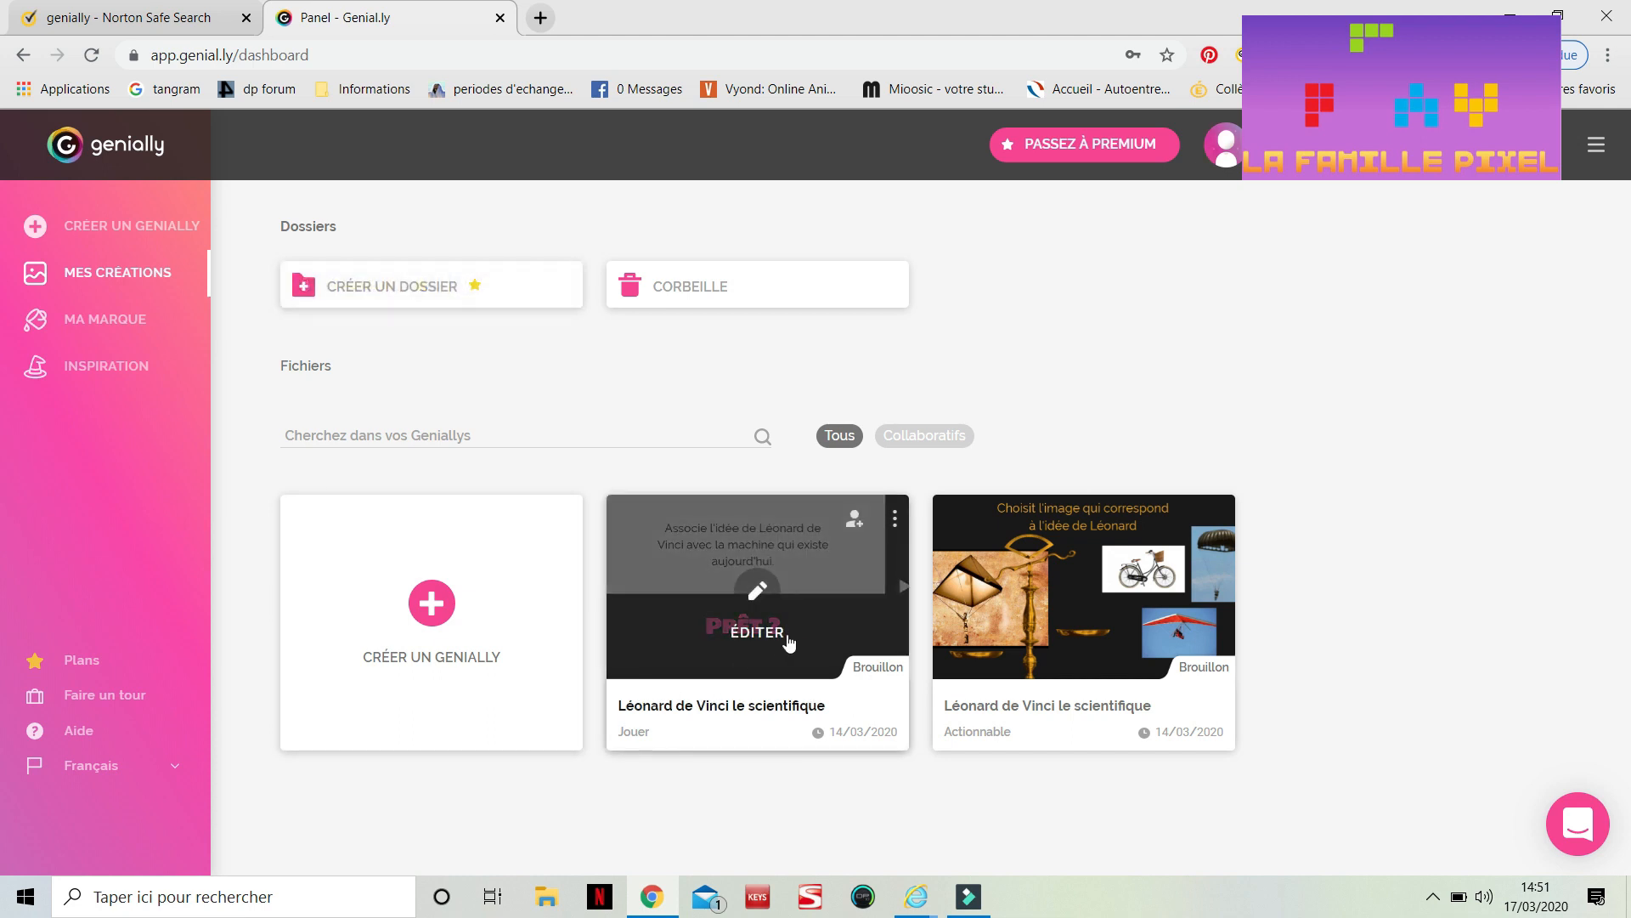
click(754, 595)
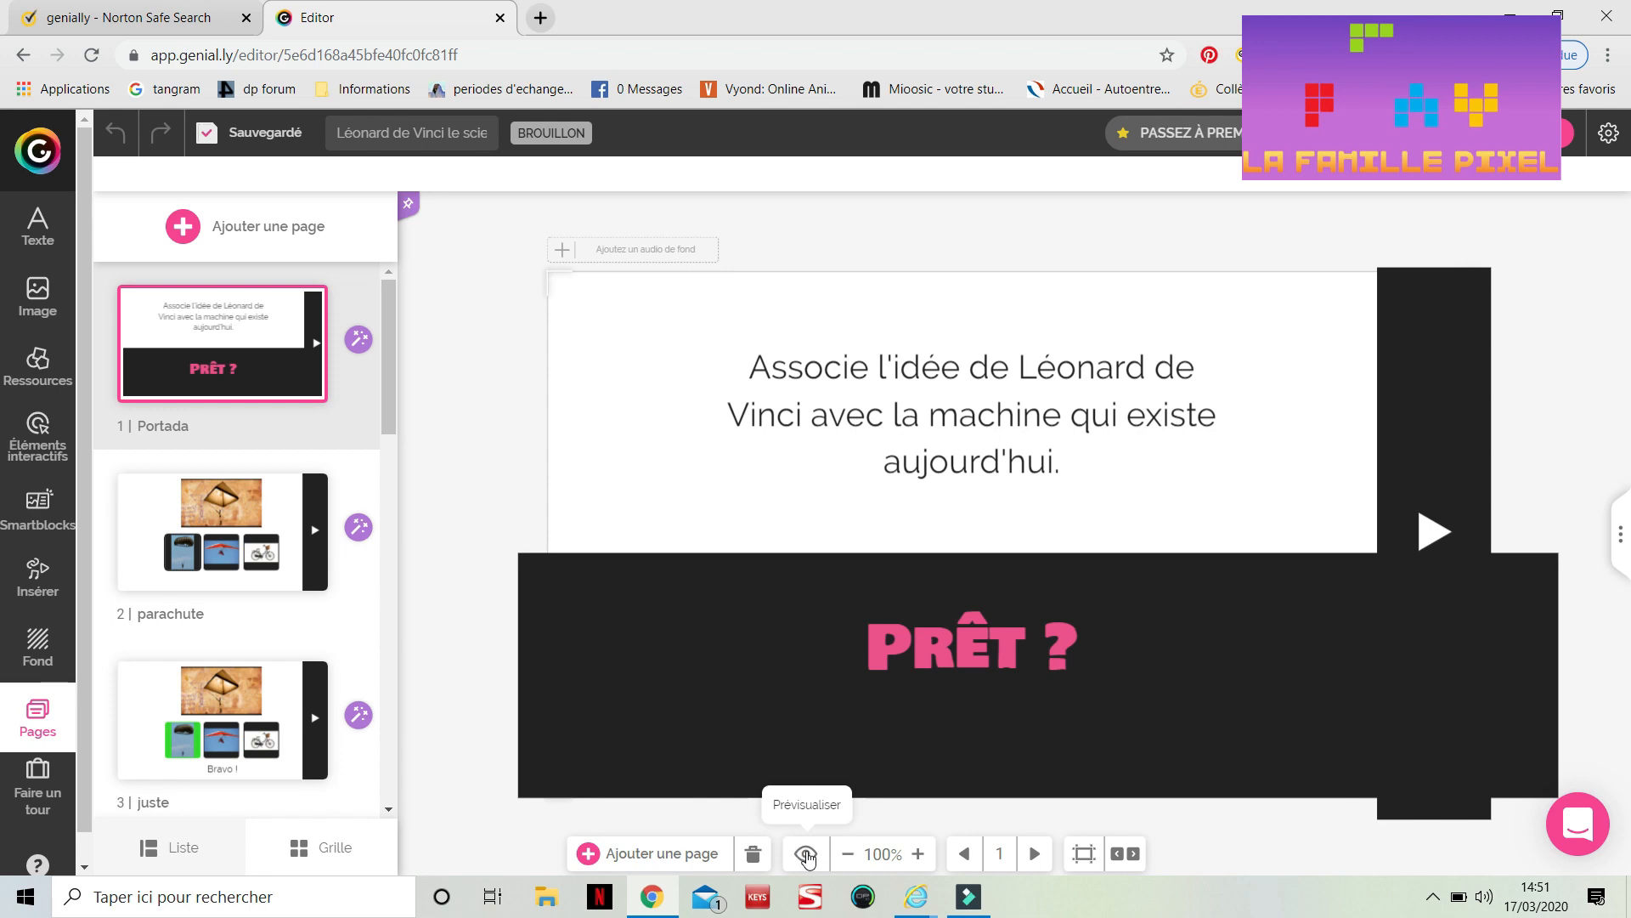
Preview the genially with interactive elements shown, start it, and answer the parachute question with the parachute
click(807, 855)
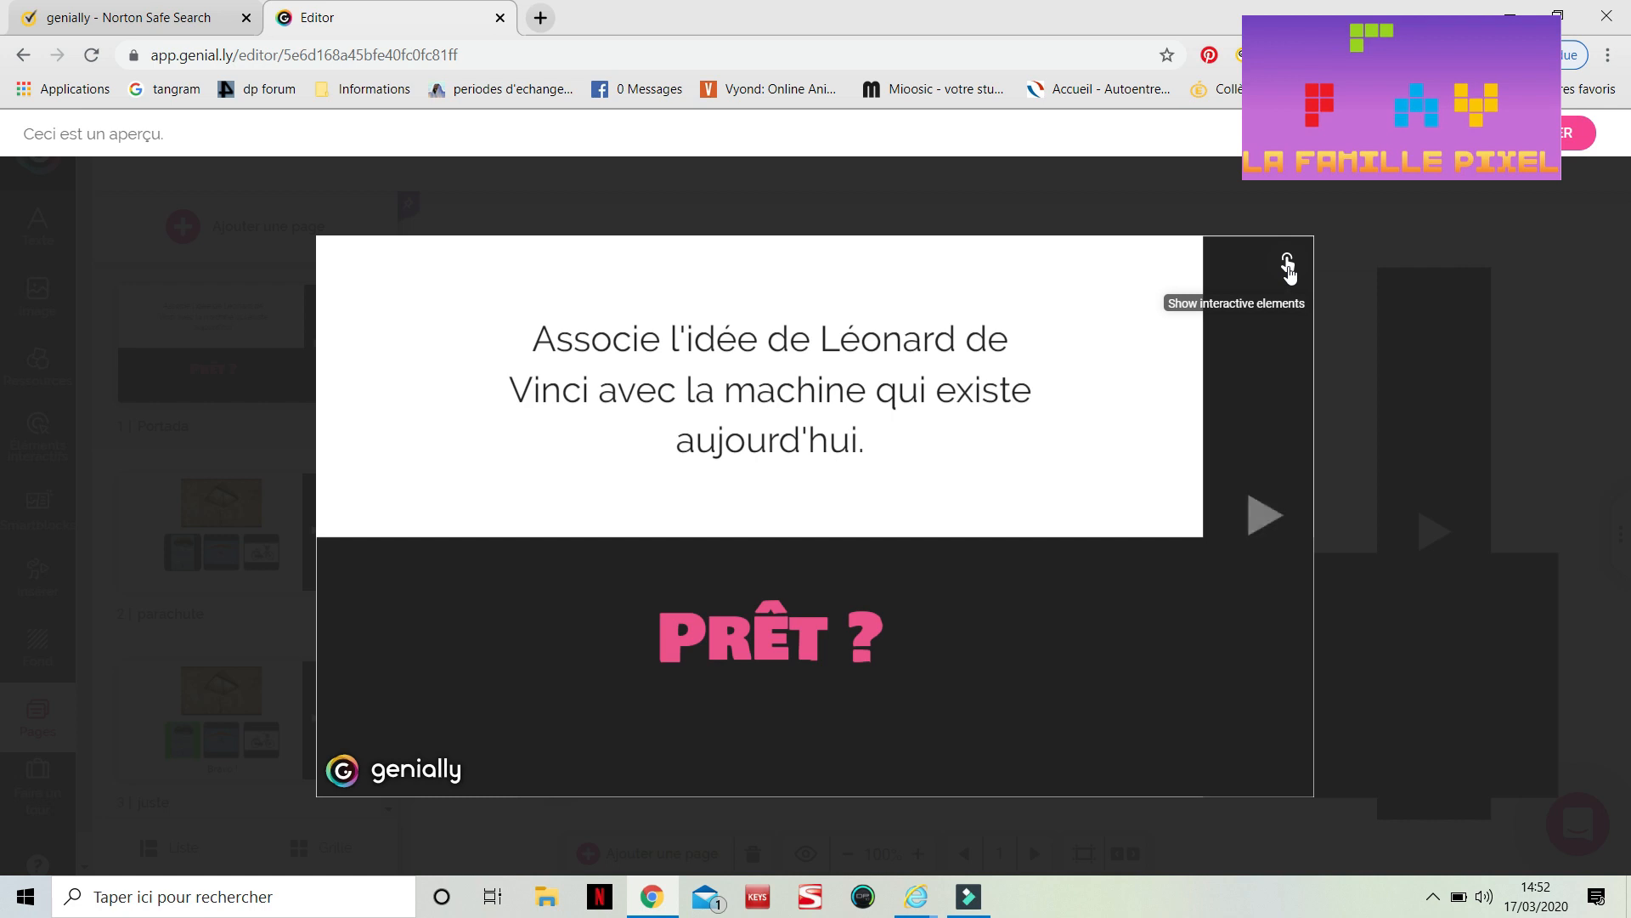
click(1288, 269)
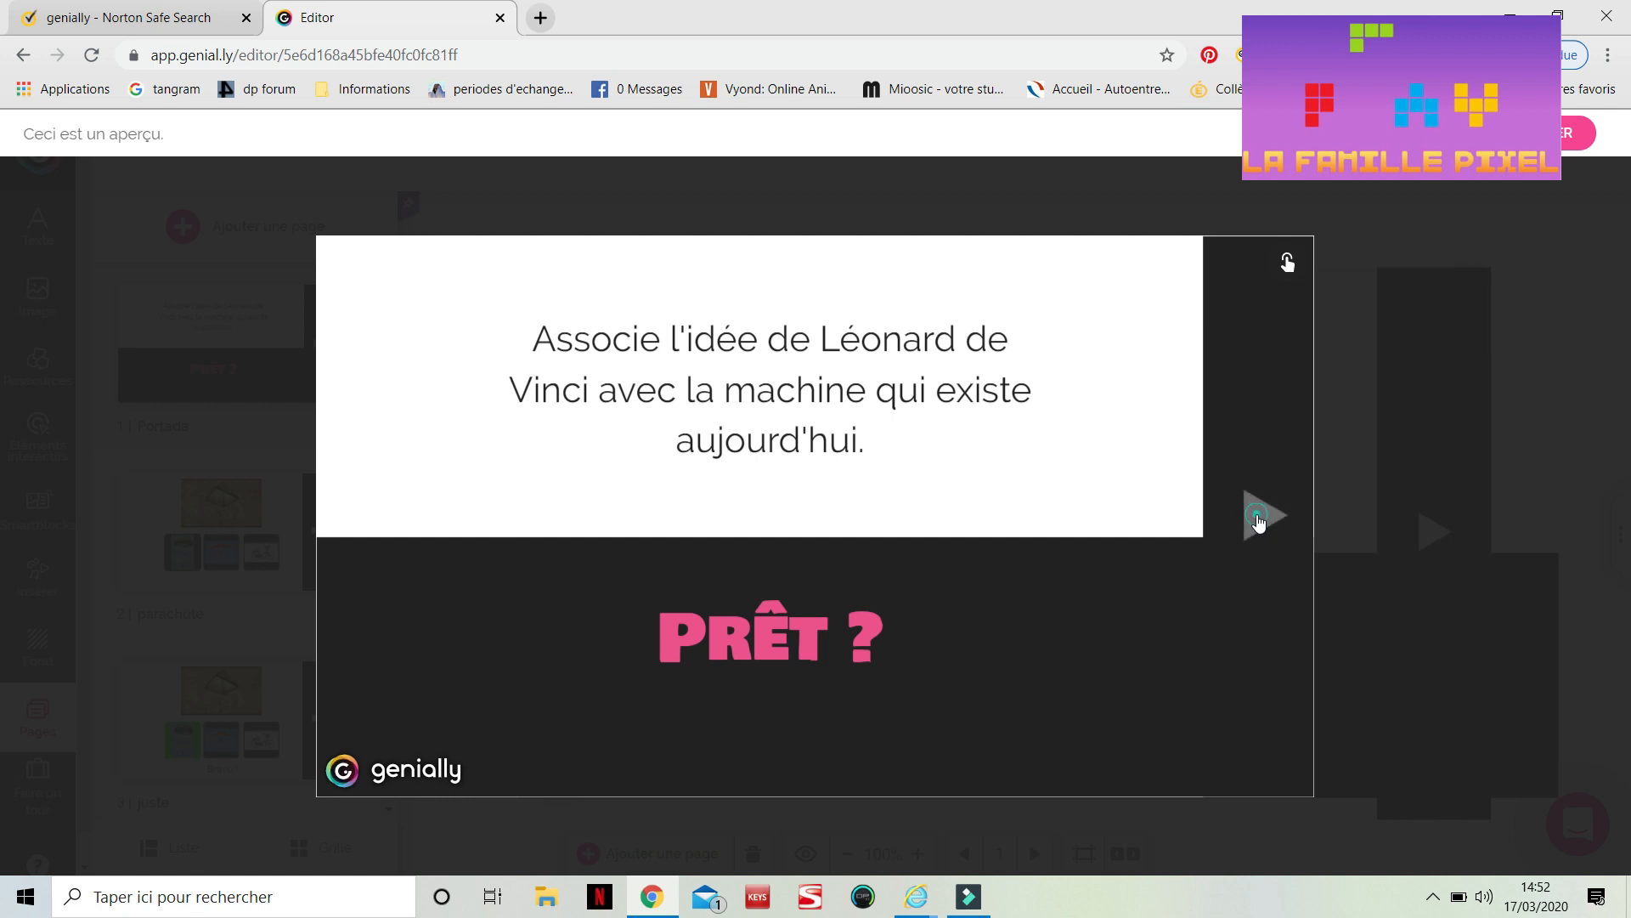
click(1259, 521)
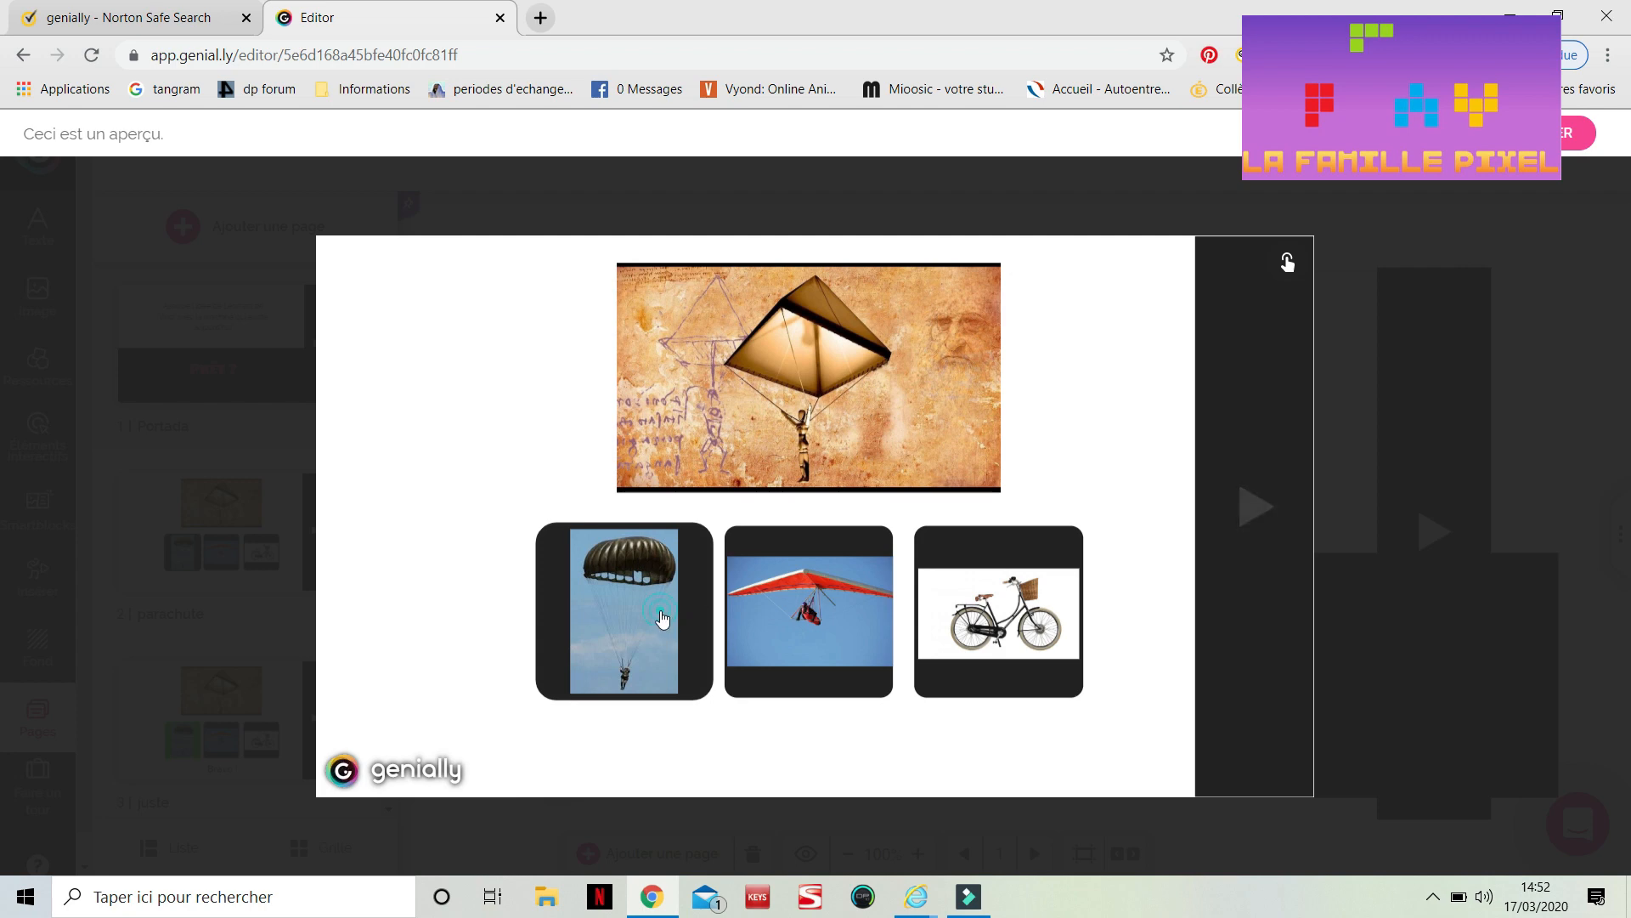
click(663, 619)
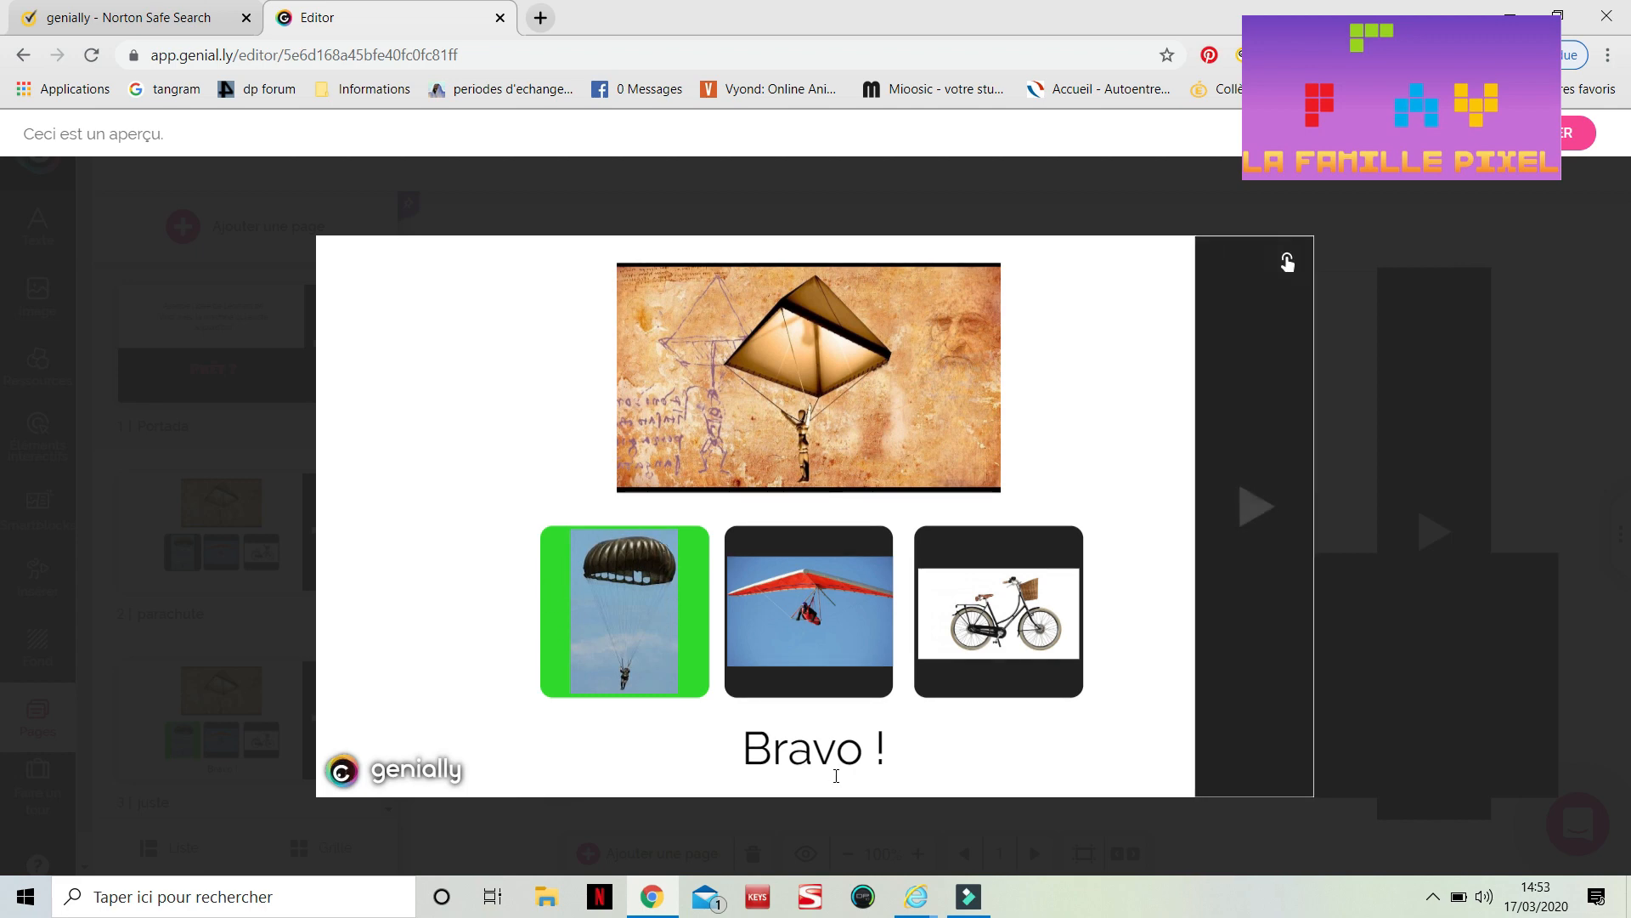
click(1380, 435)
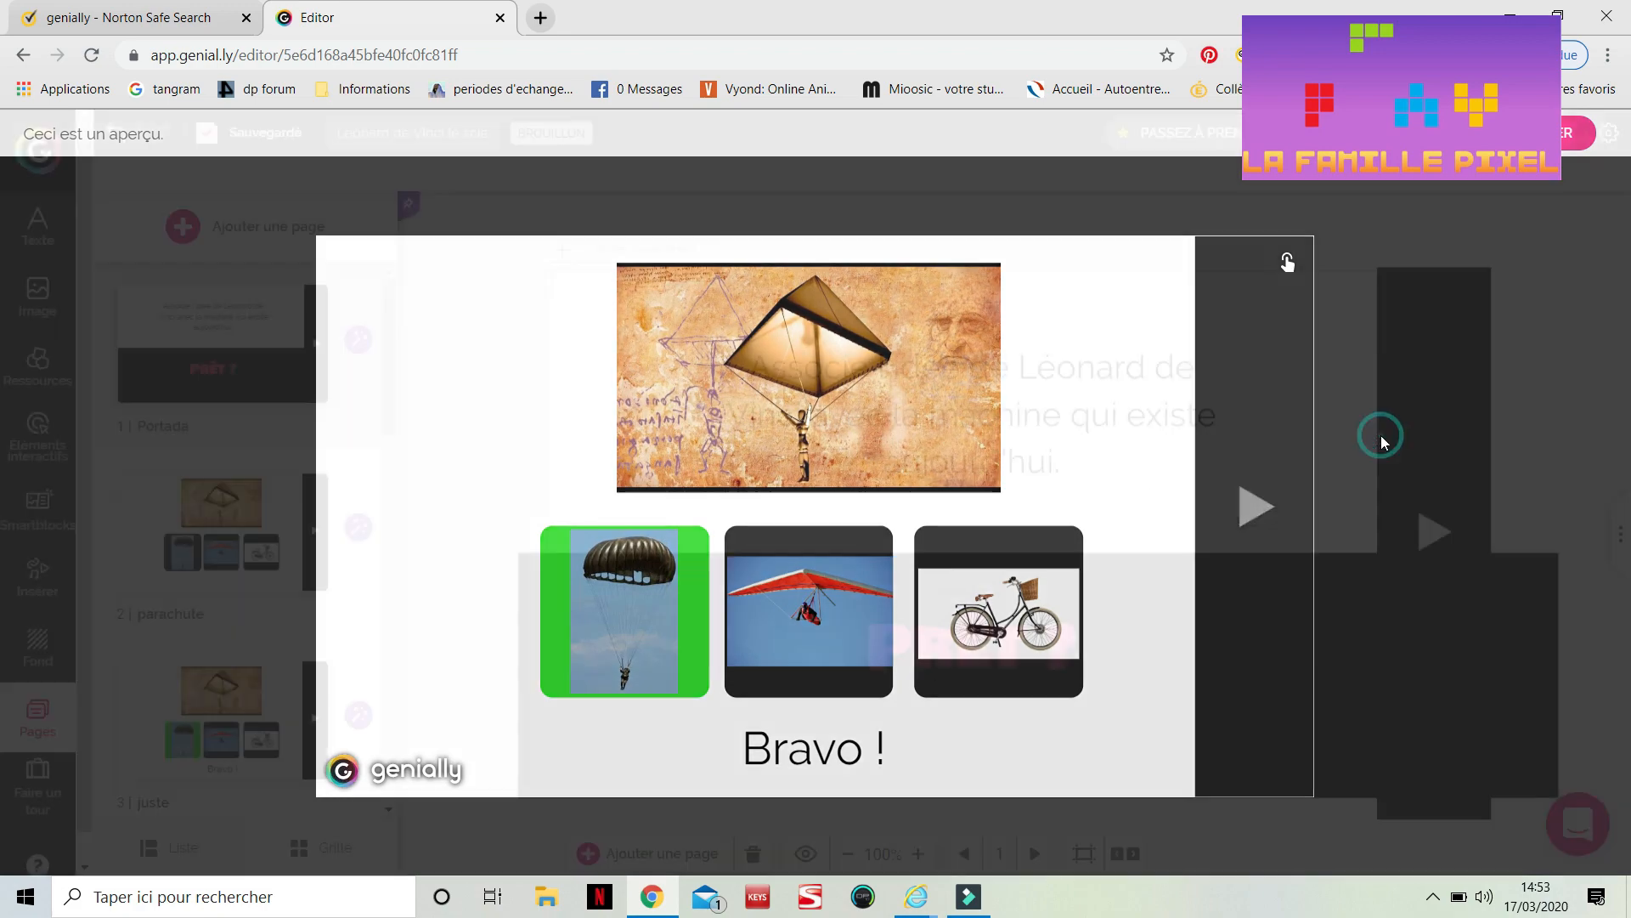
Preview the genially again, start it, answer with the hang glider, and close the preview
click(814, 853)
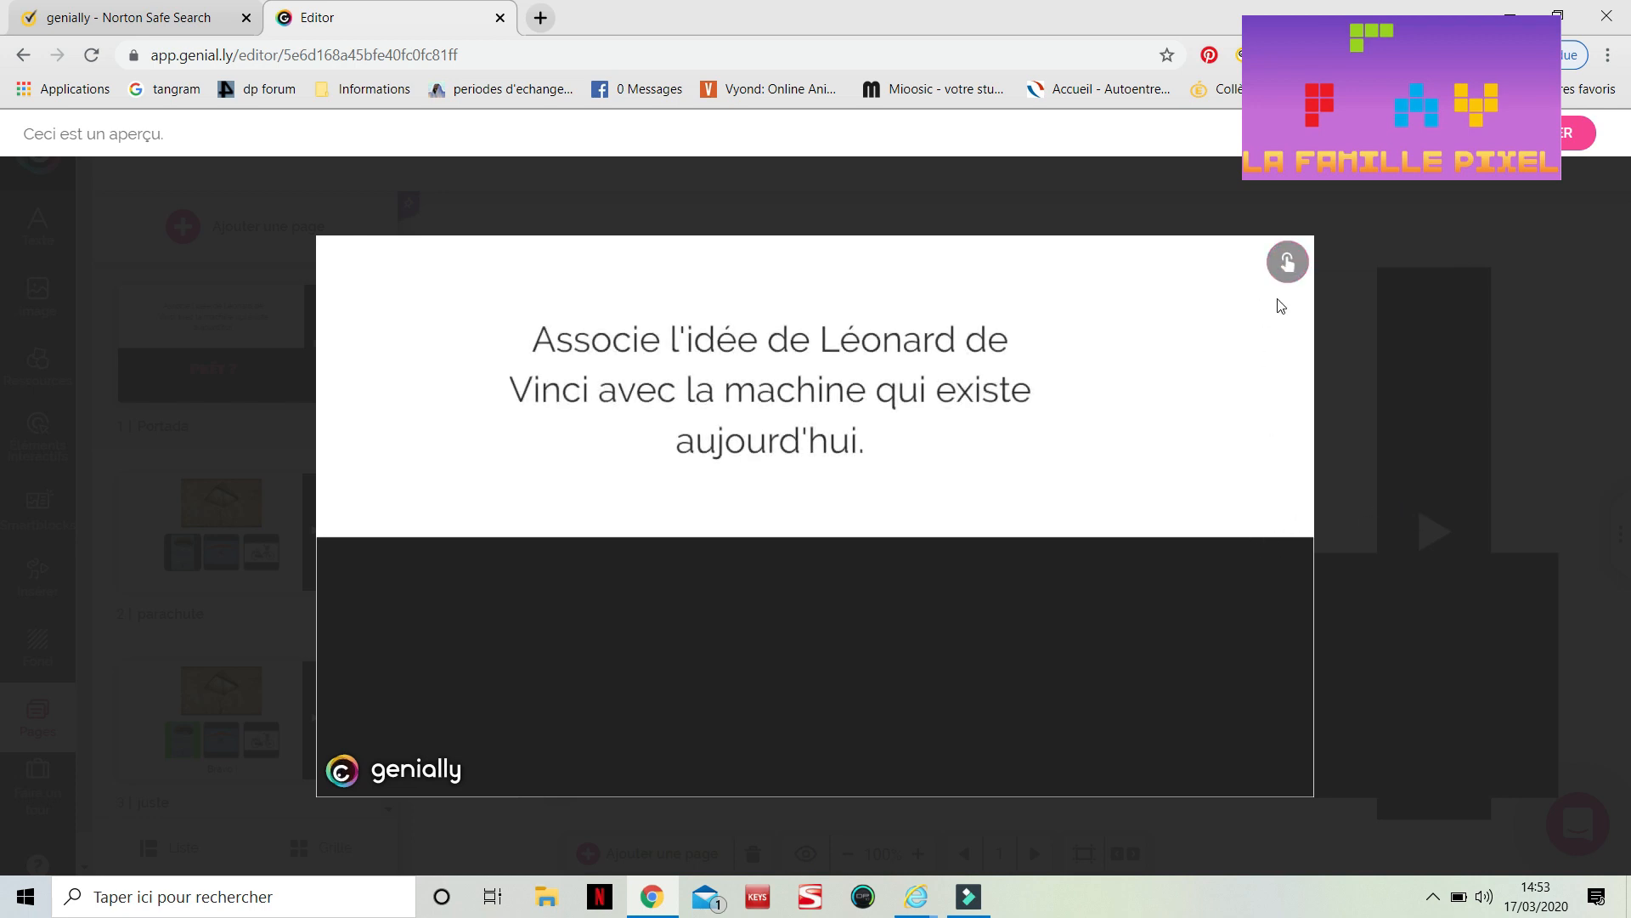
mouse_move(1282, 544)
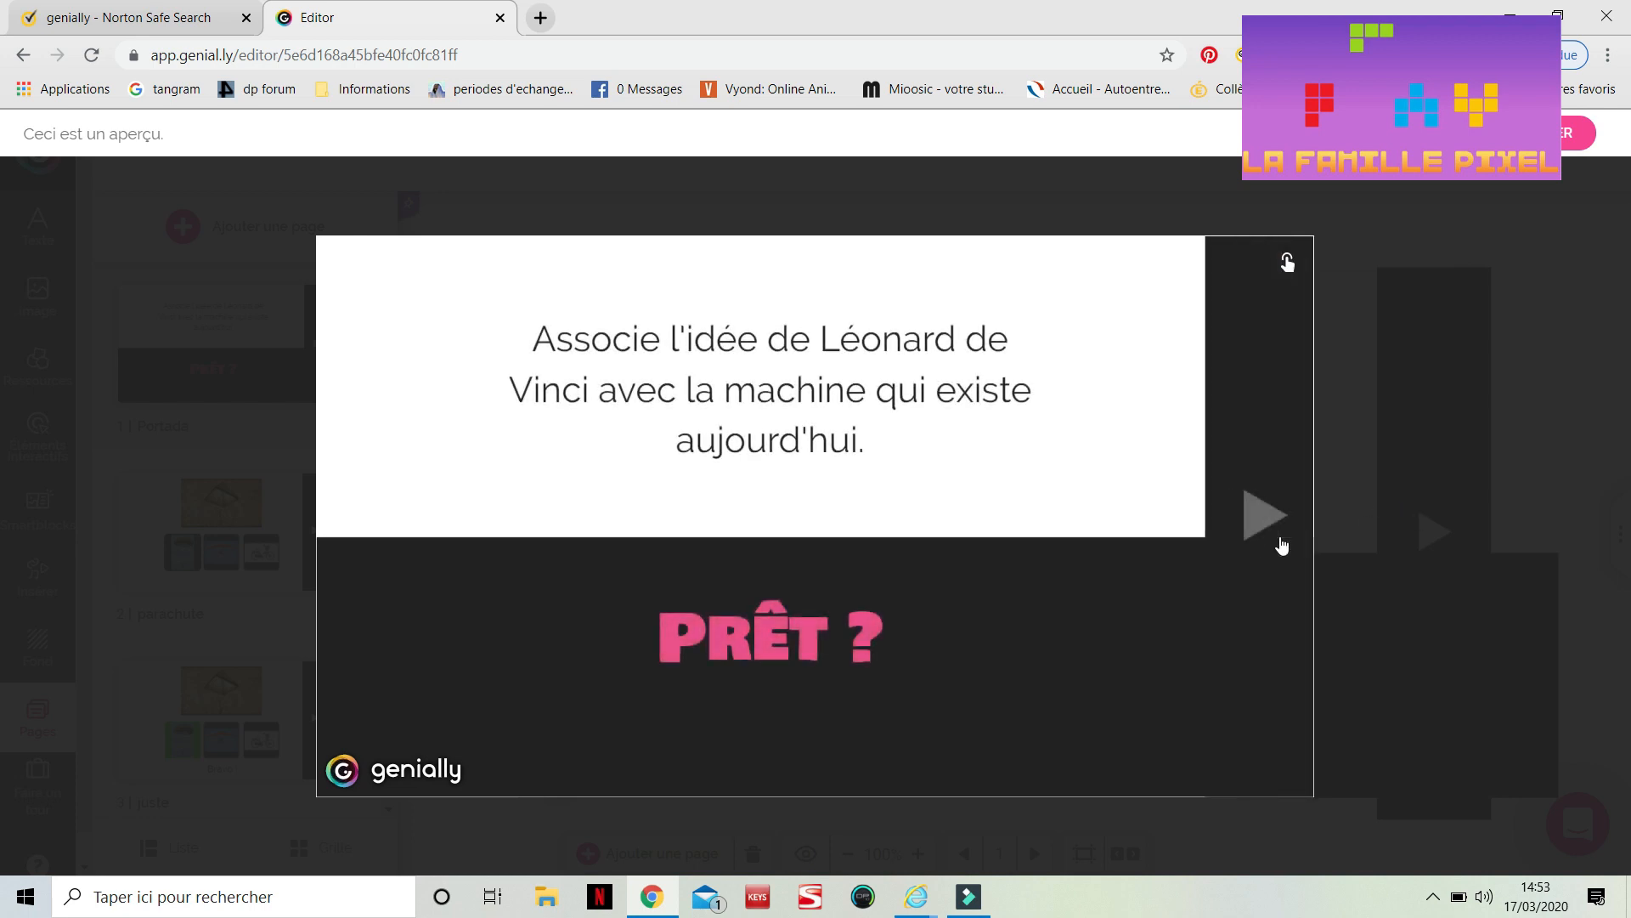
click(1270, 516)
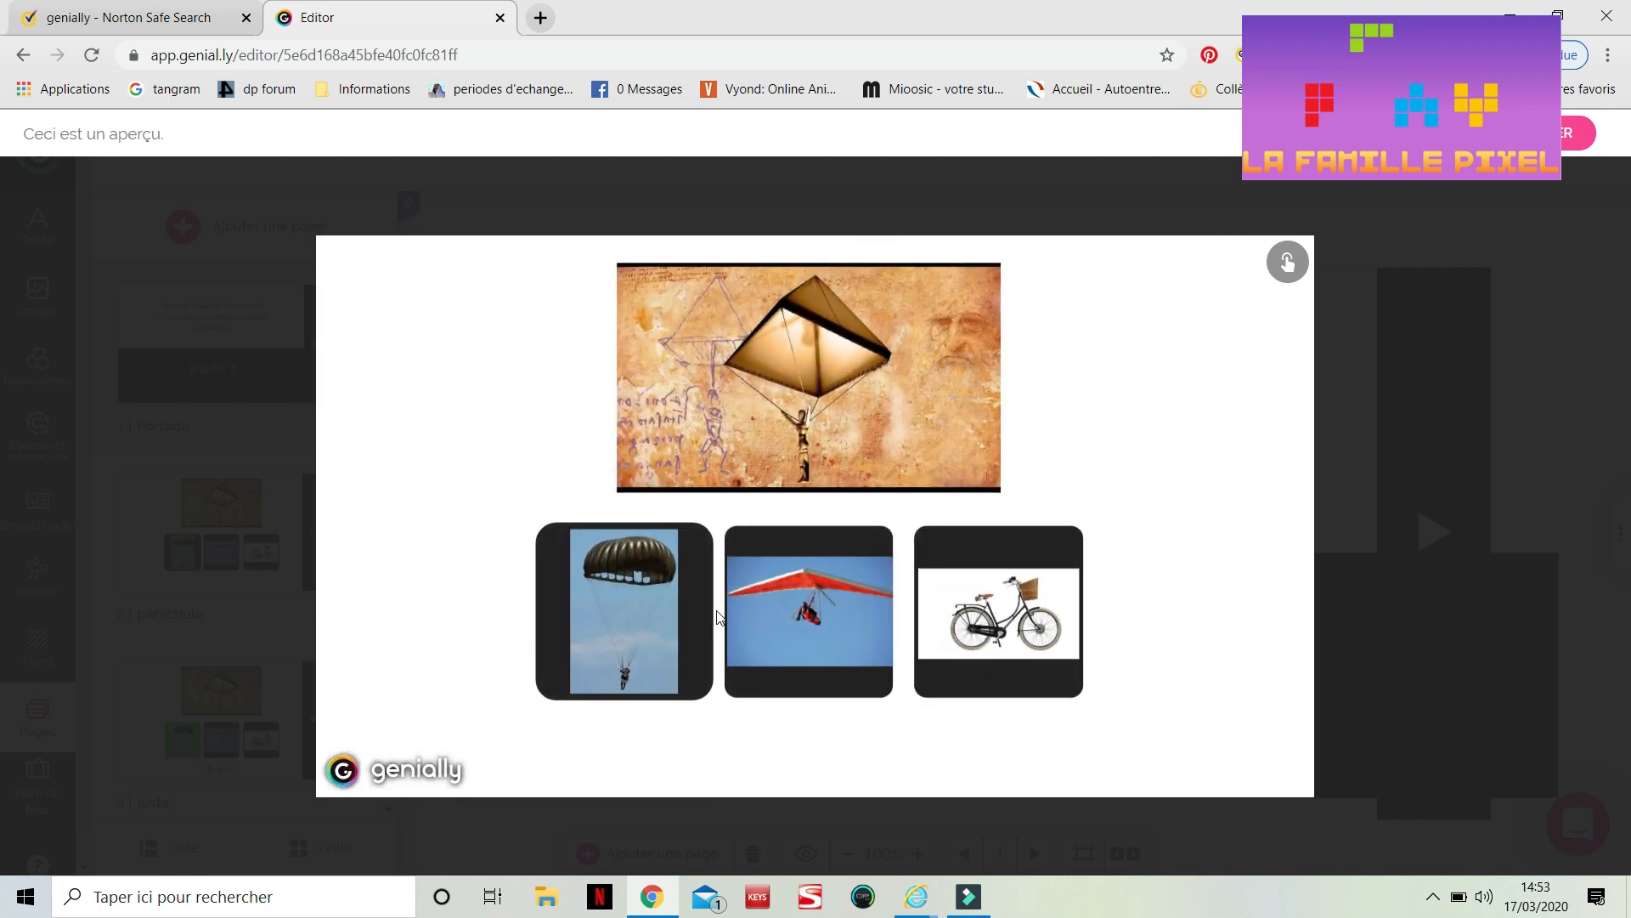
click(816, 602)
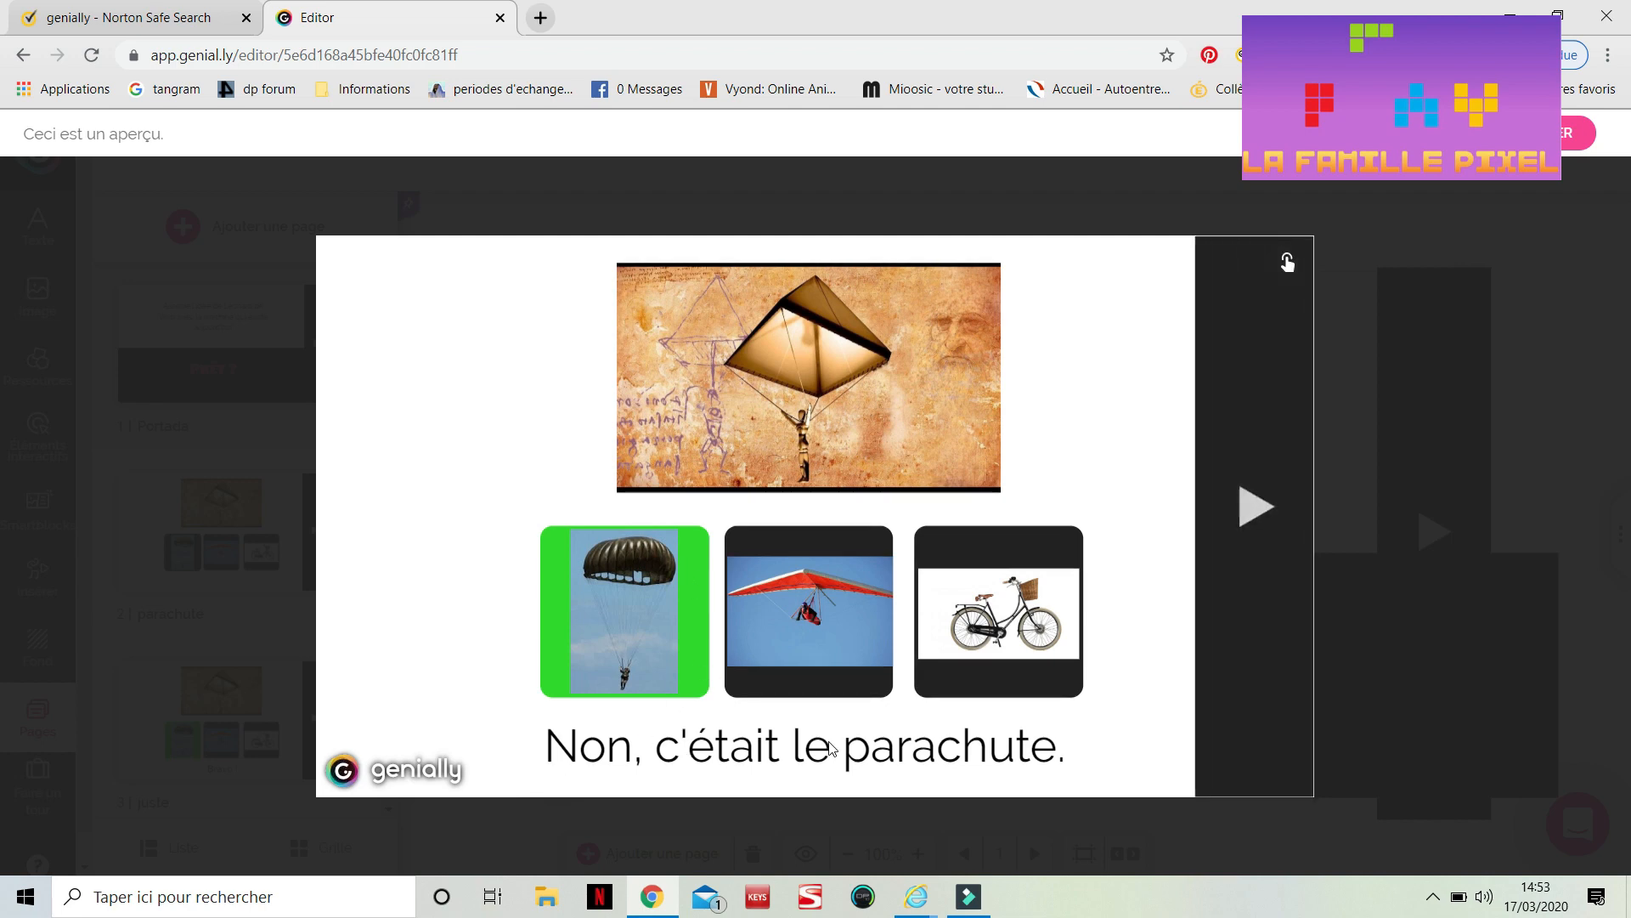
click(1344, 408)
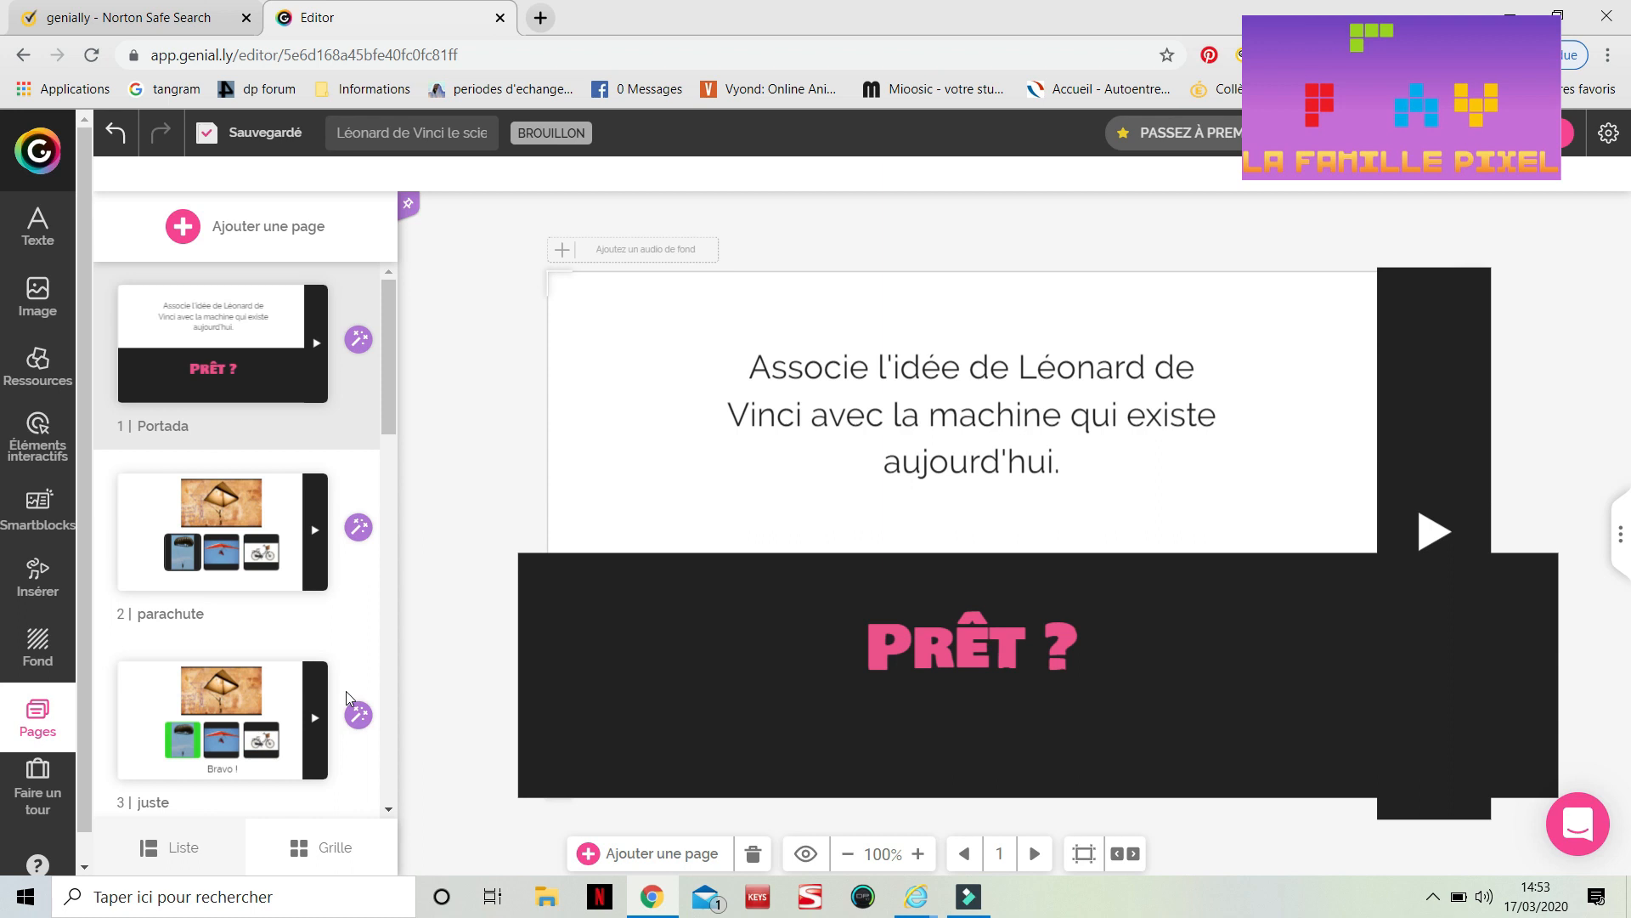
Open the second page, 'parachute', and scroll through the page list
mouse_move(281, 501)
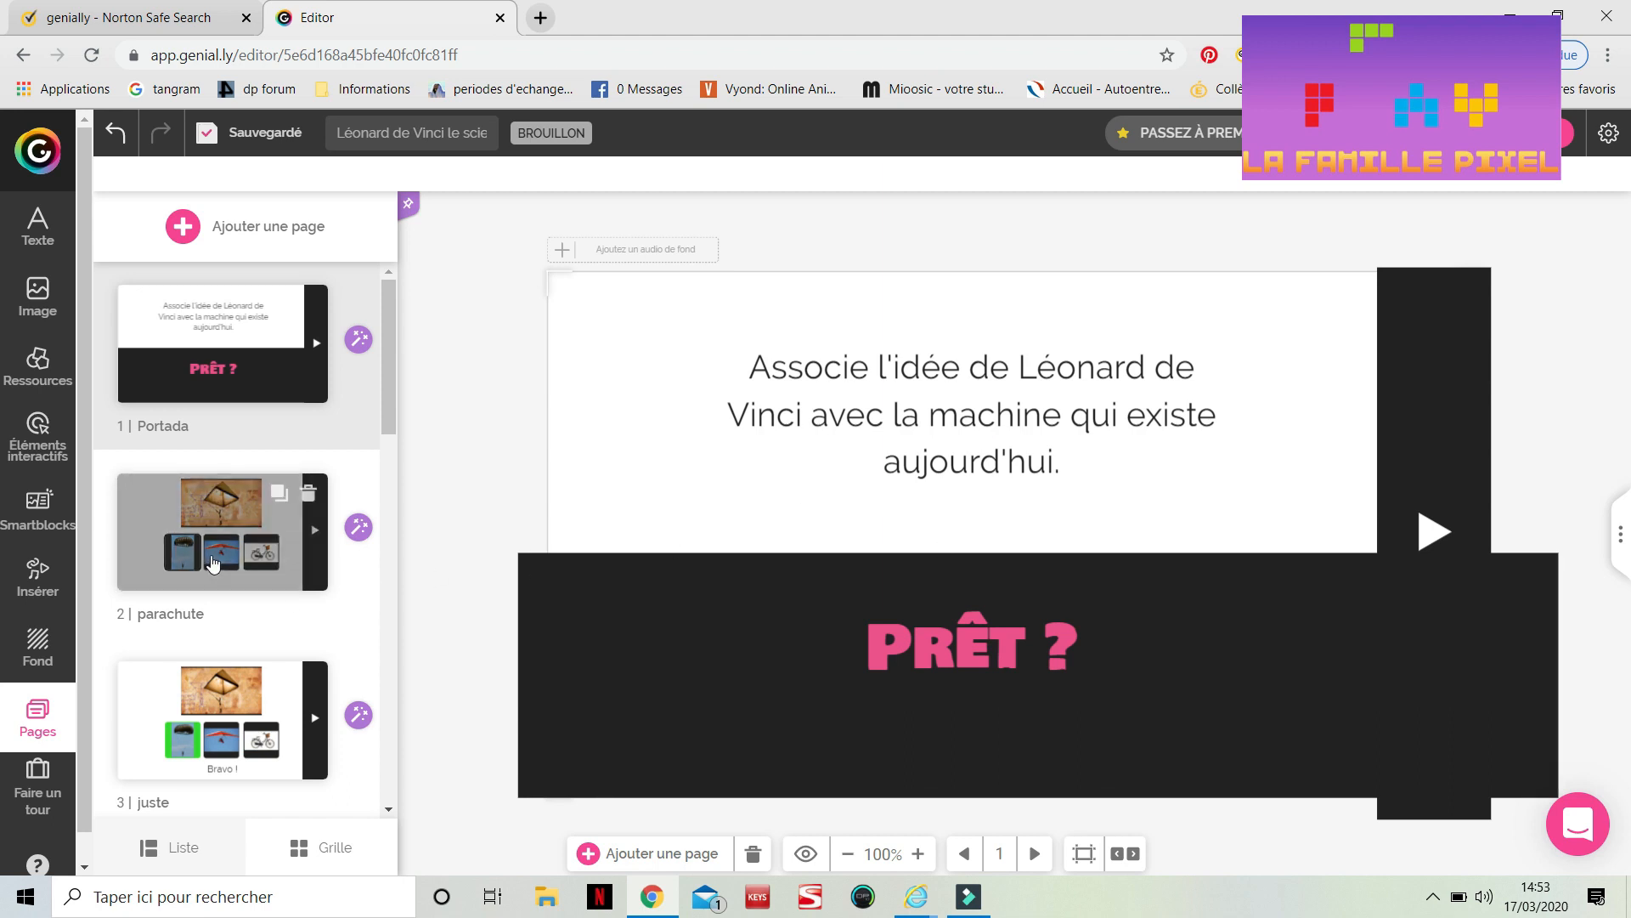
click(213, 563)
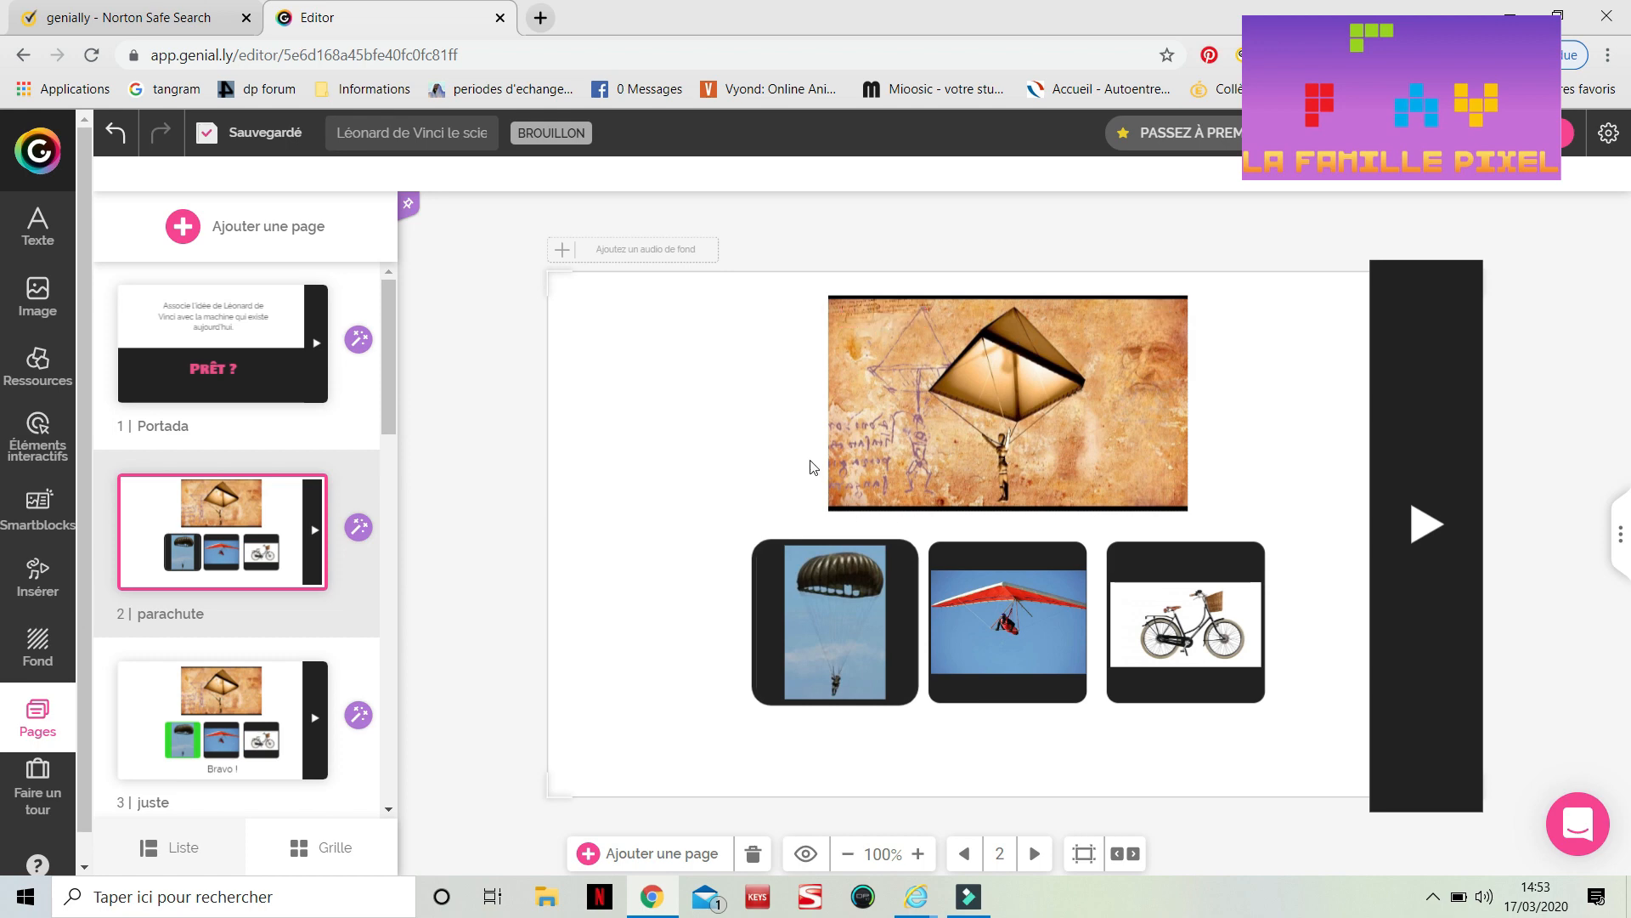
scroll(316, 619, down, 10)
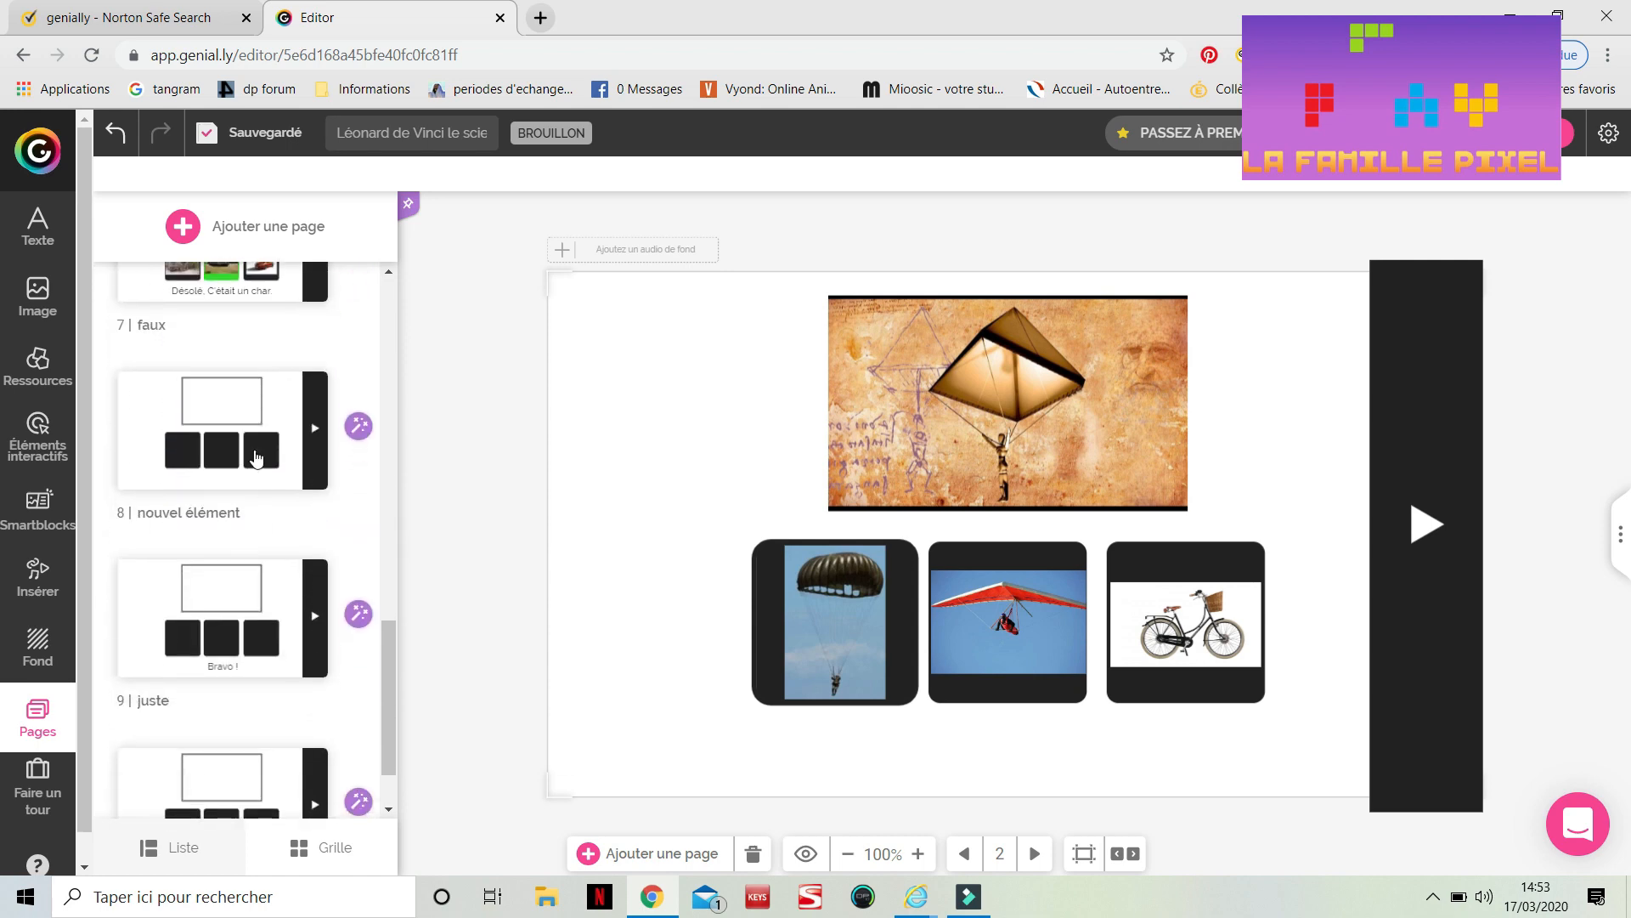
Open the 'nouvel élément' page and examine the interactivity, animation and replace options of its first answer box
click(252, 419)
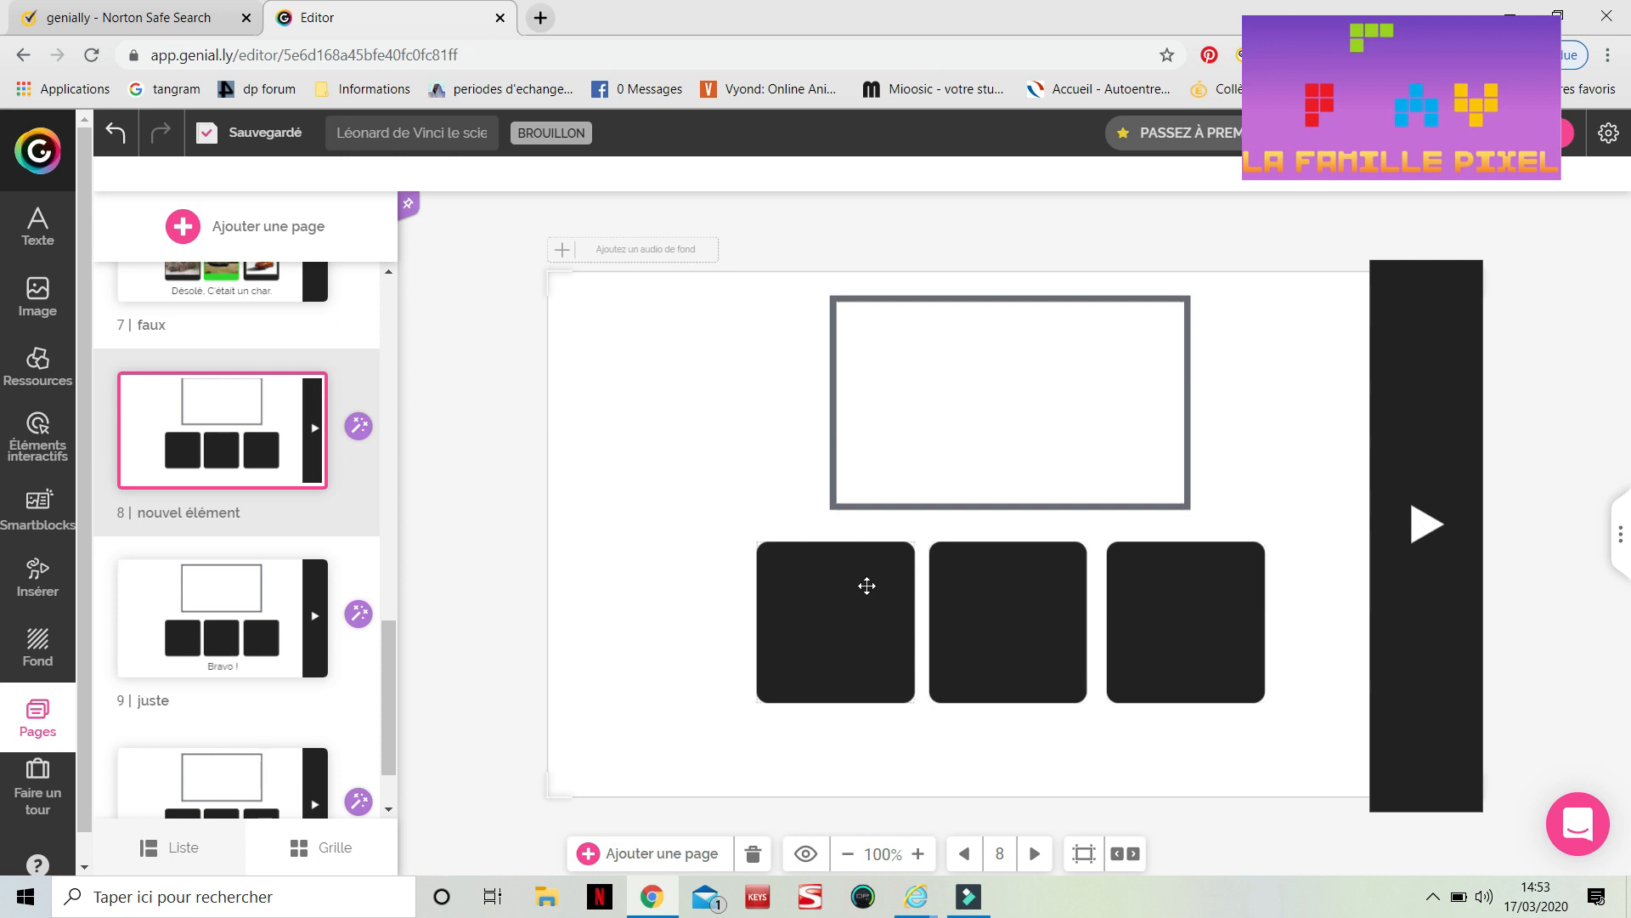
click(866, 585)
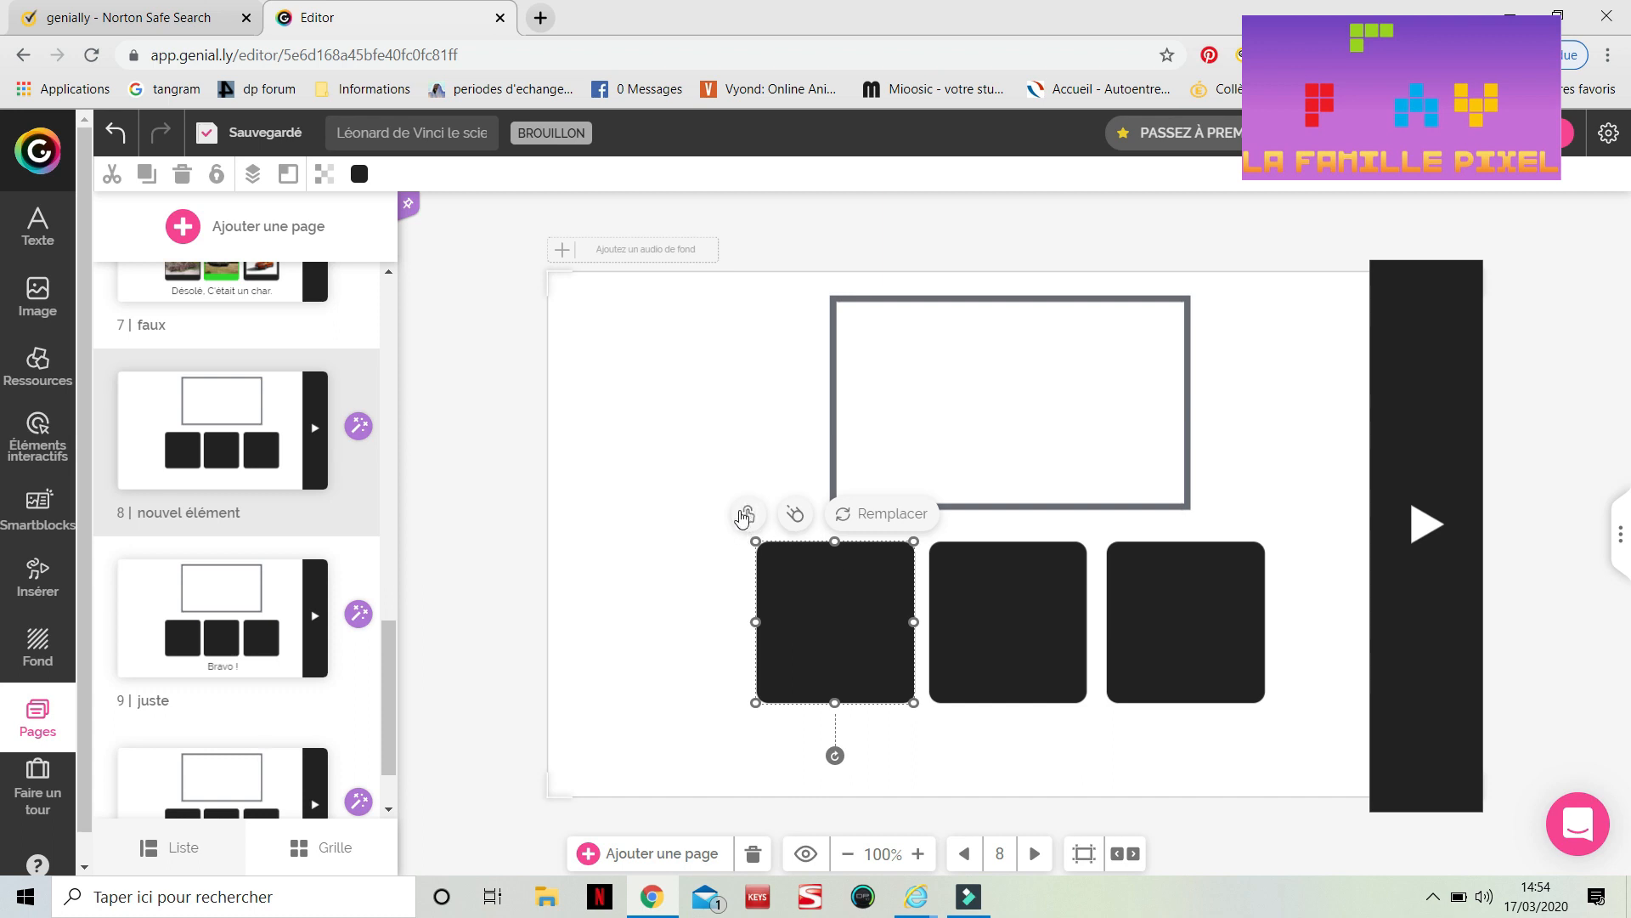
click(747, 511)
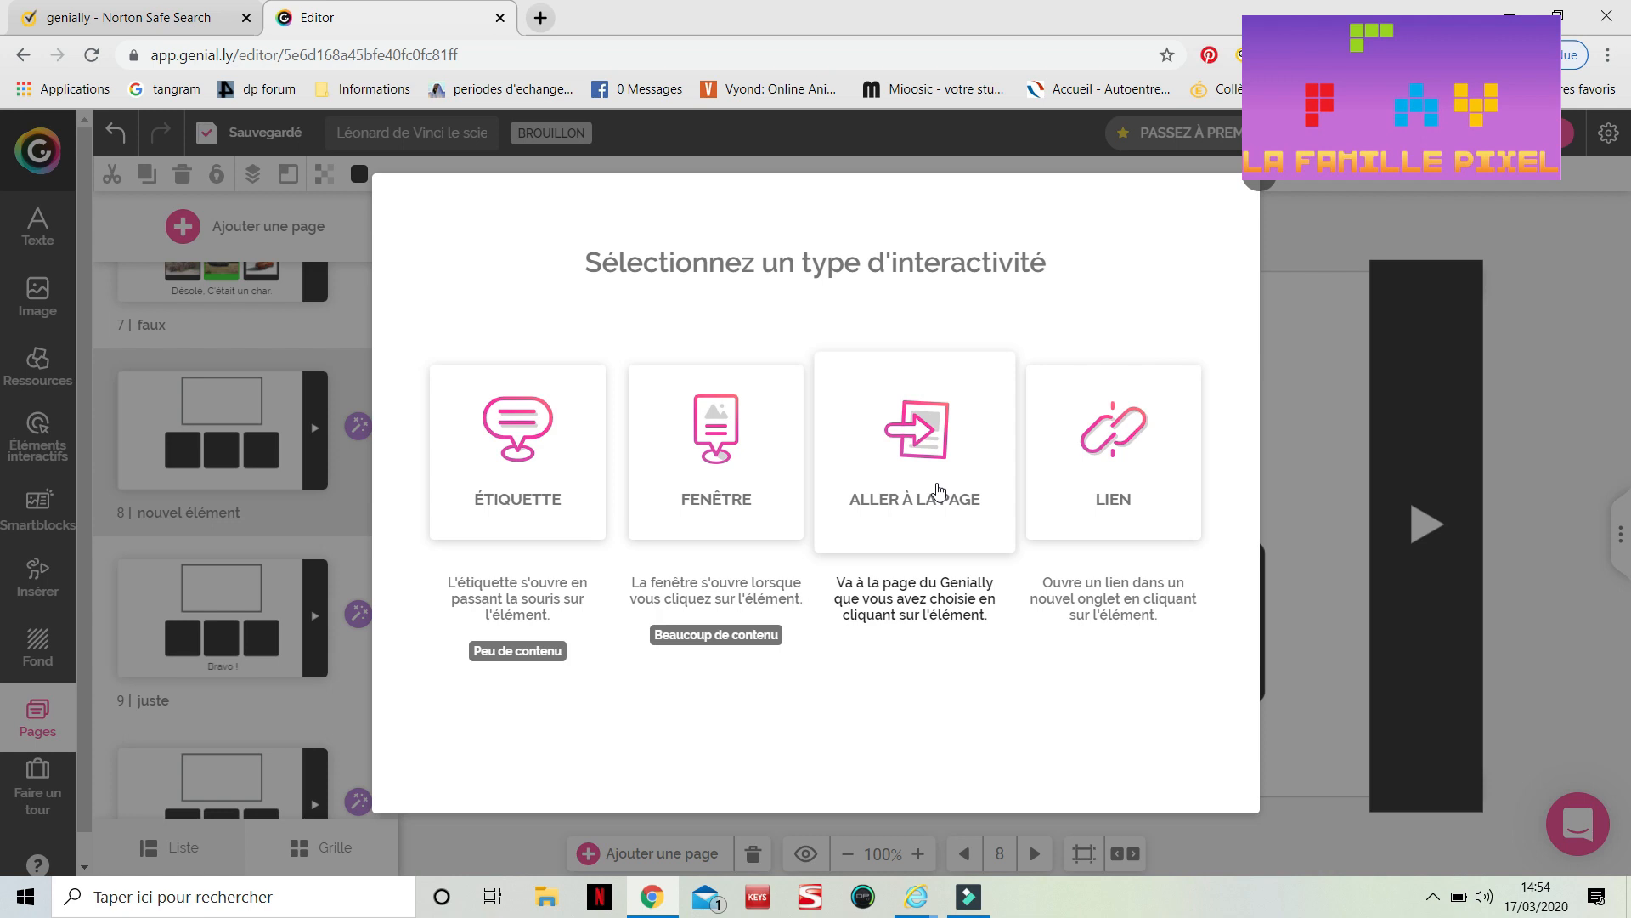
click(1264, 185)
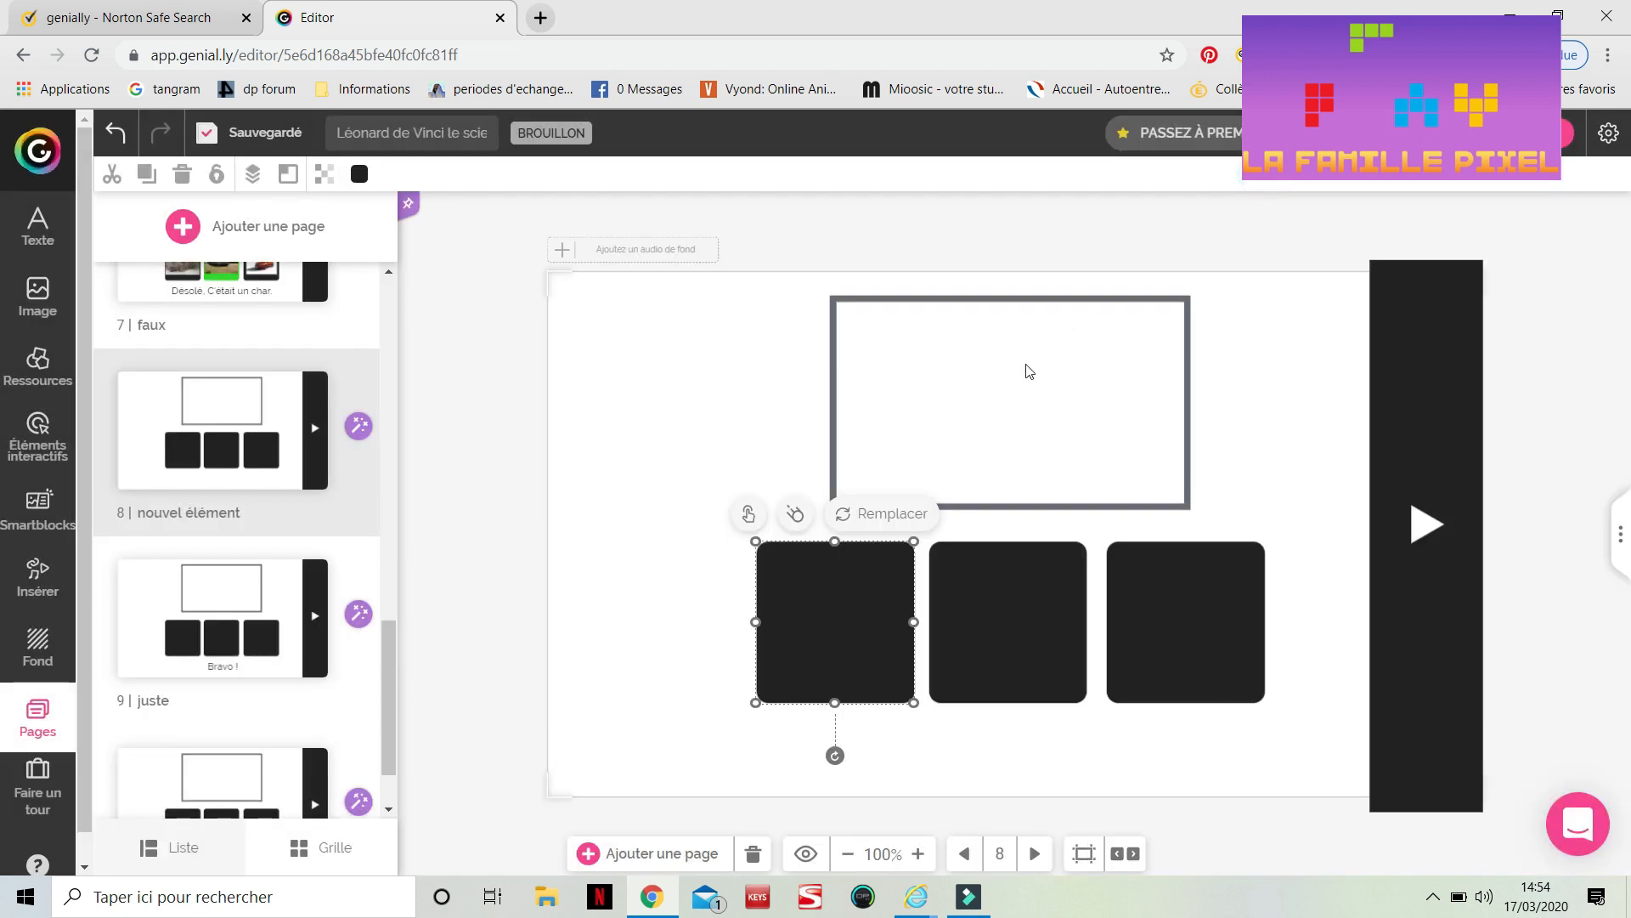
click(794, 518)
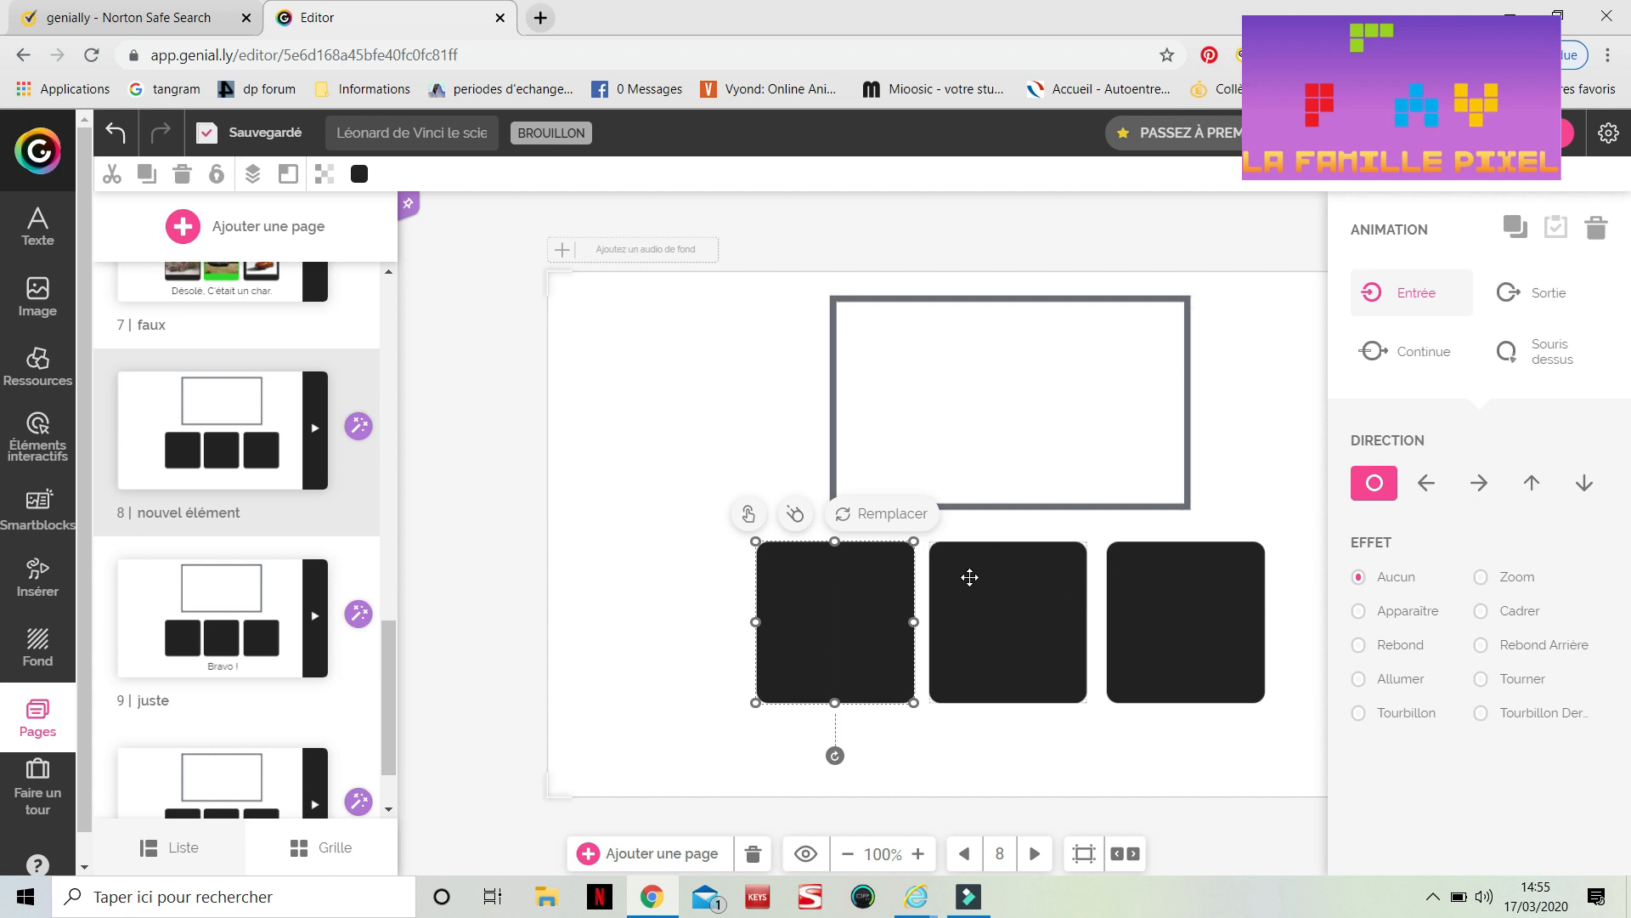
click(872, 520)
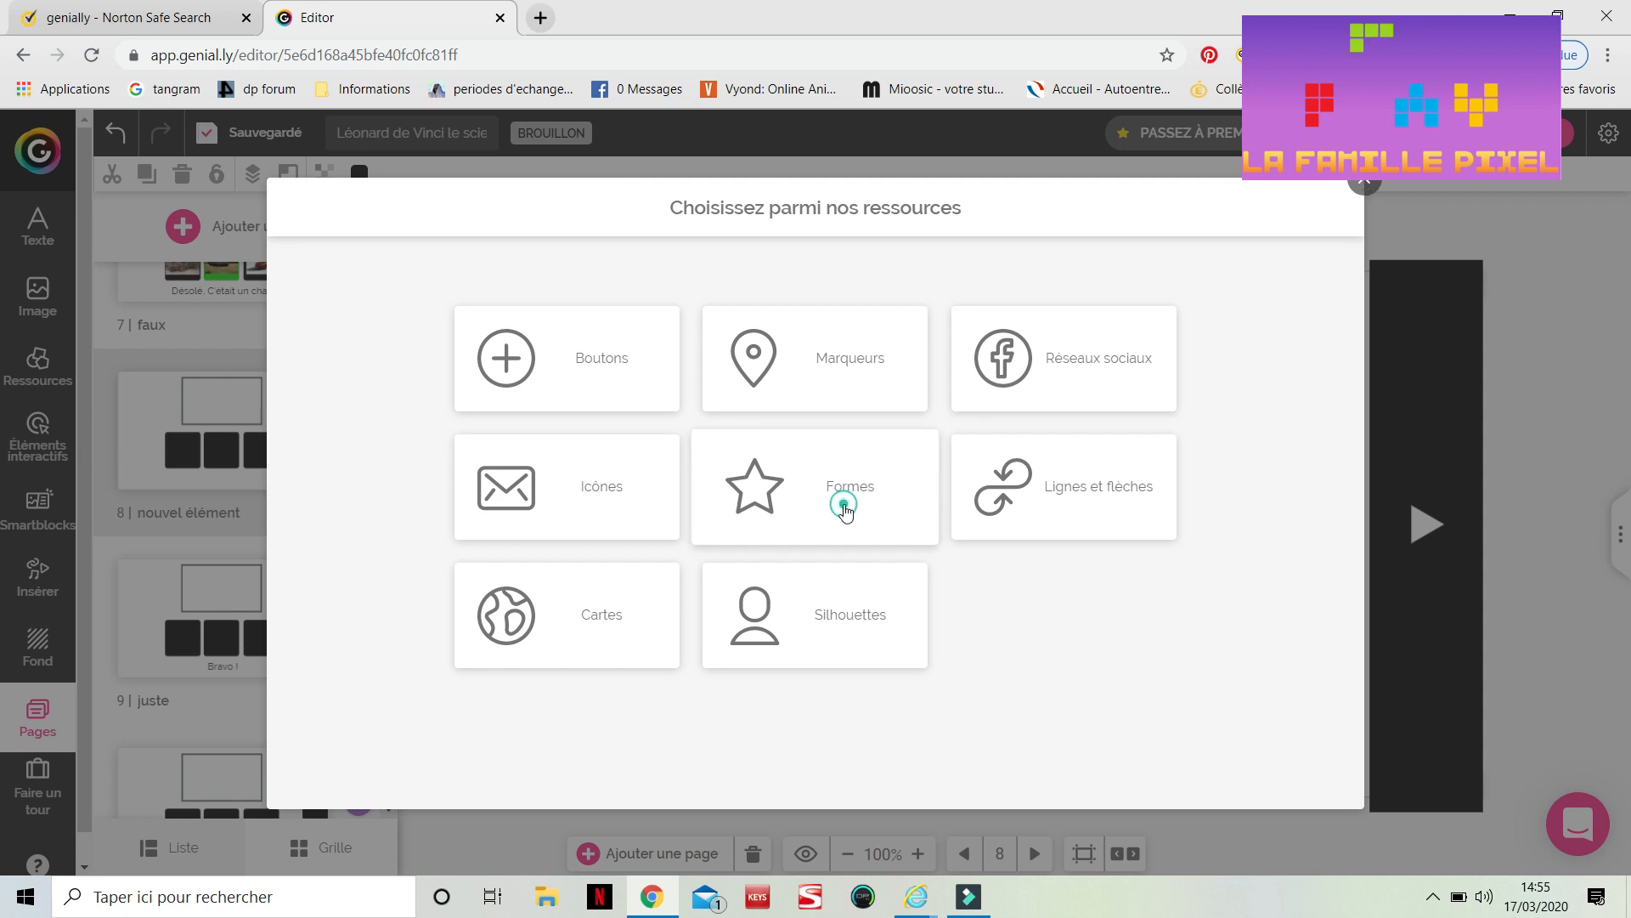
click(843, 508)
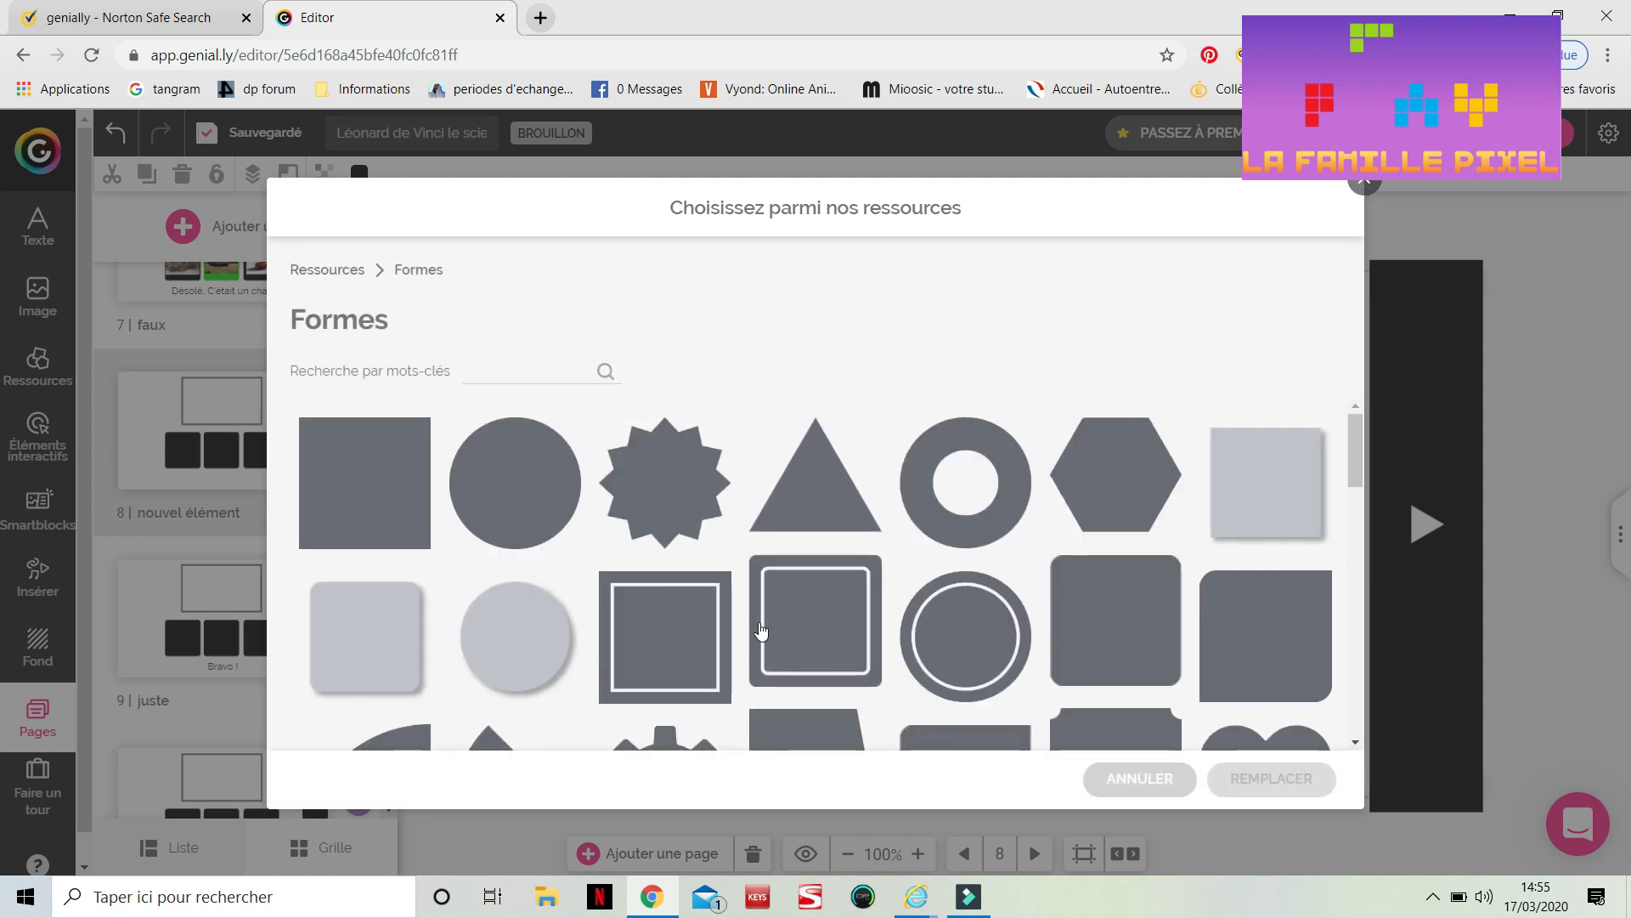
click(1365, 180)
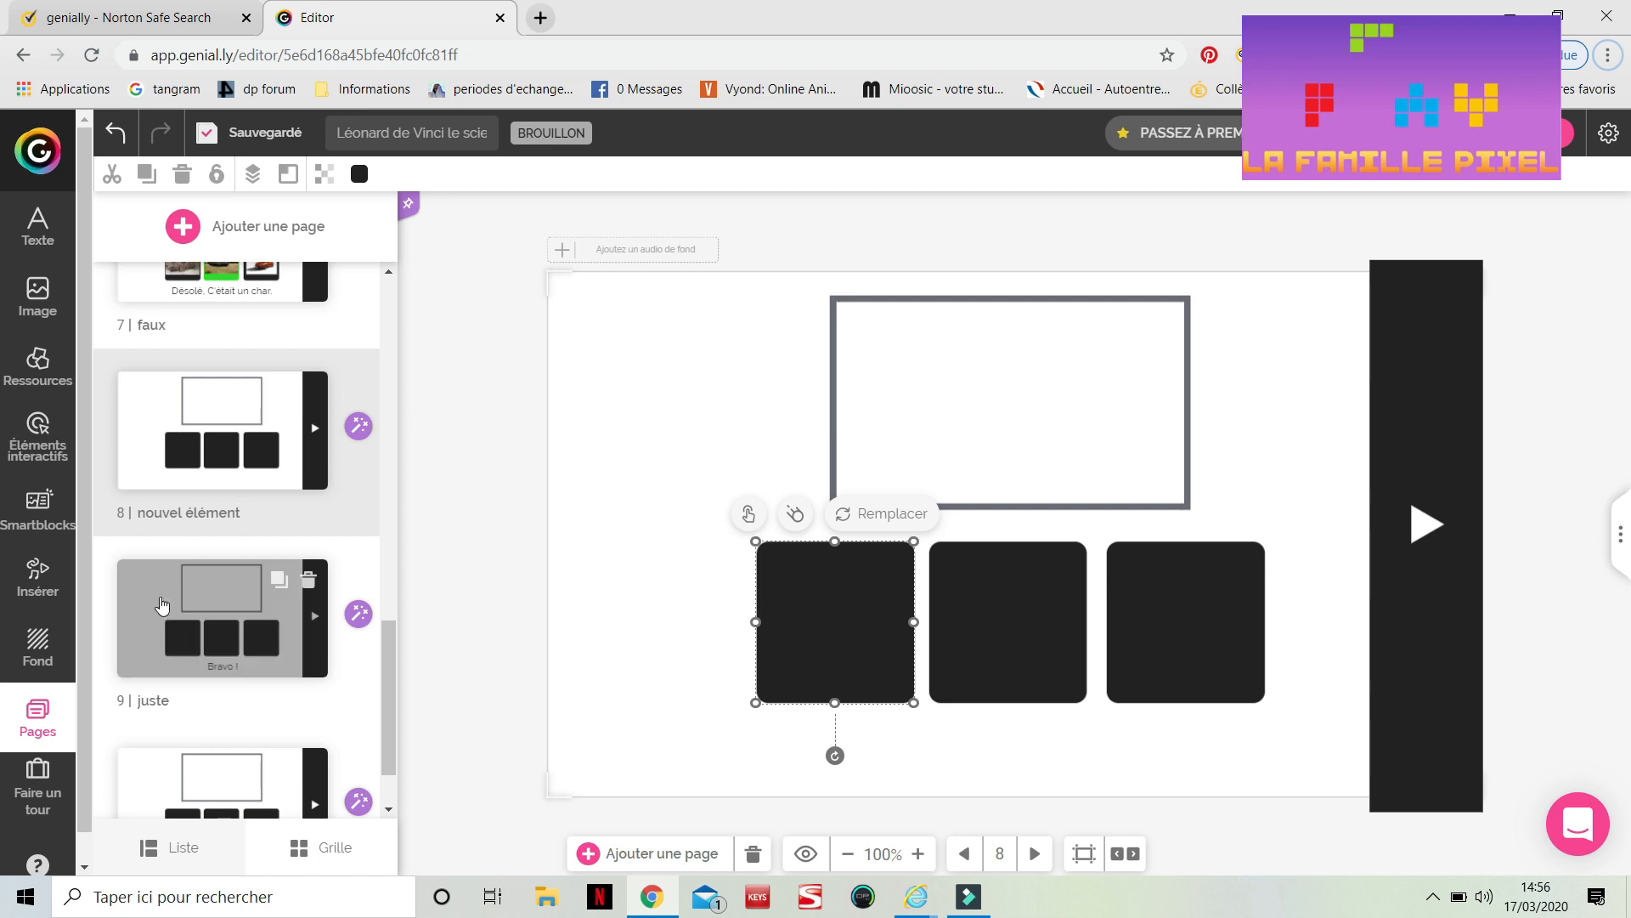
Duplicate the 'nouvel élément' page and rename the copy 'automobile'
click(159, 604)
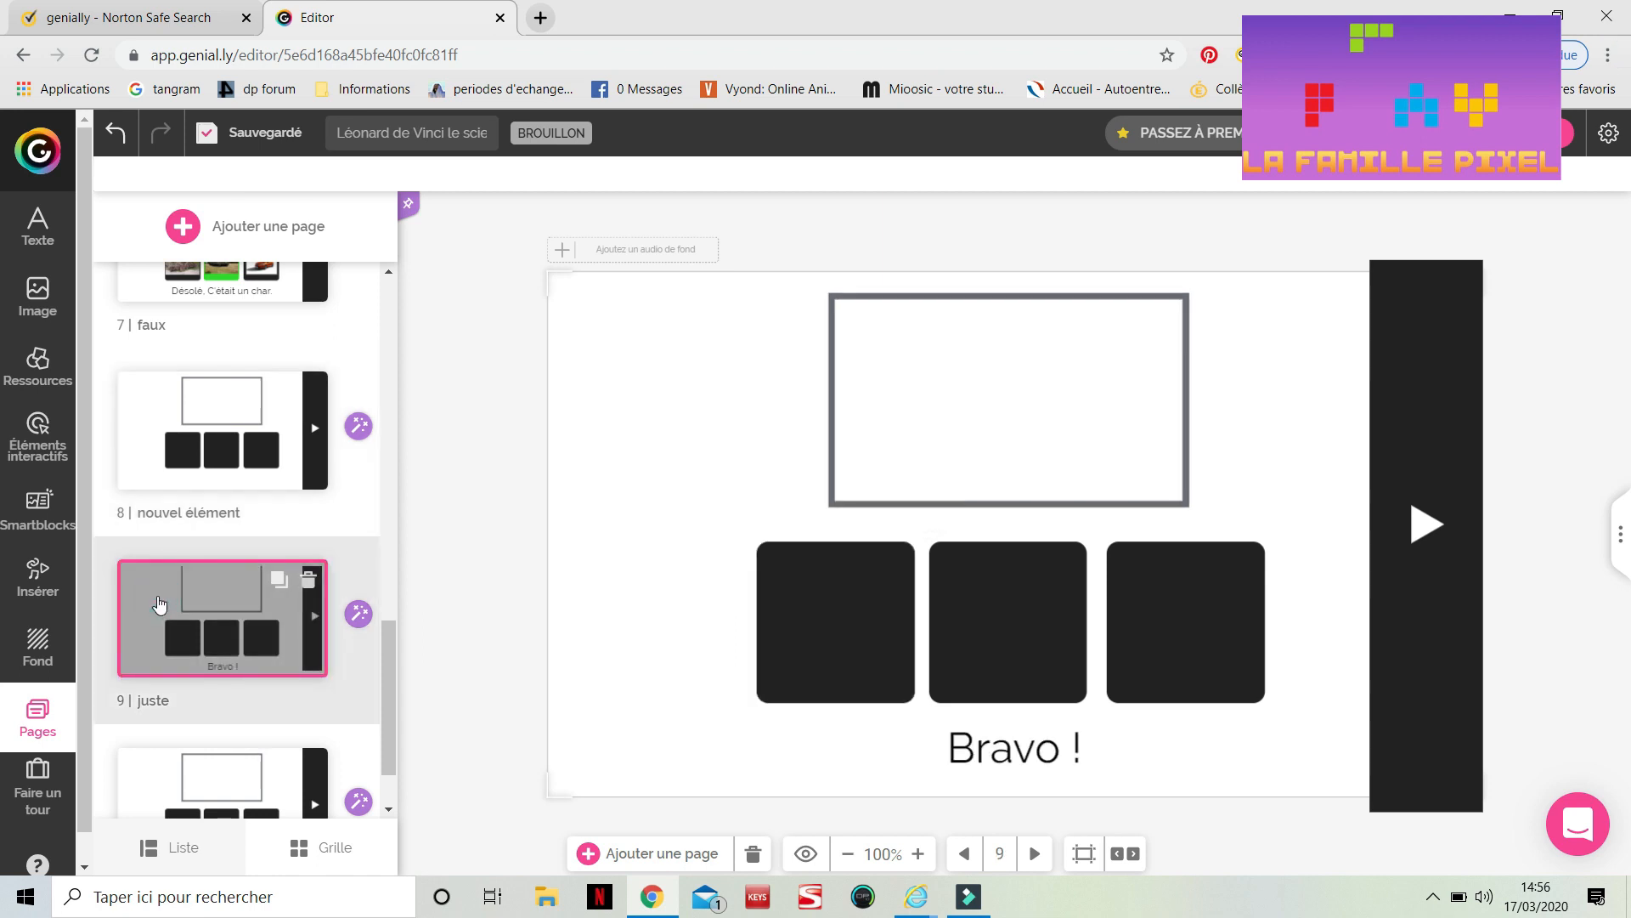
scroll(159, 604, down, 1)
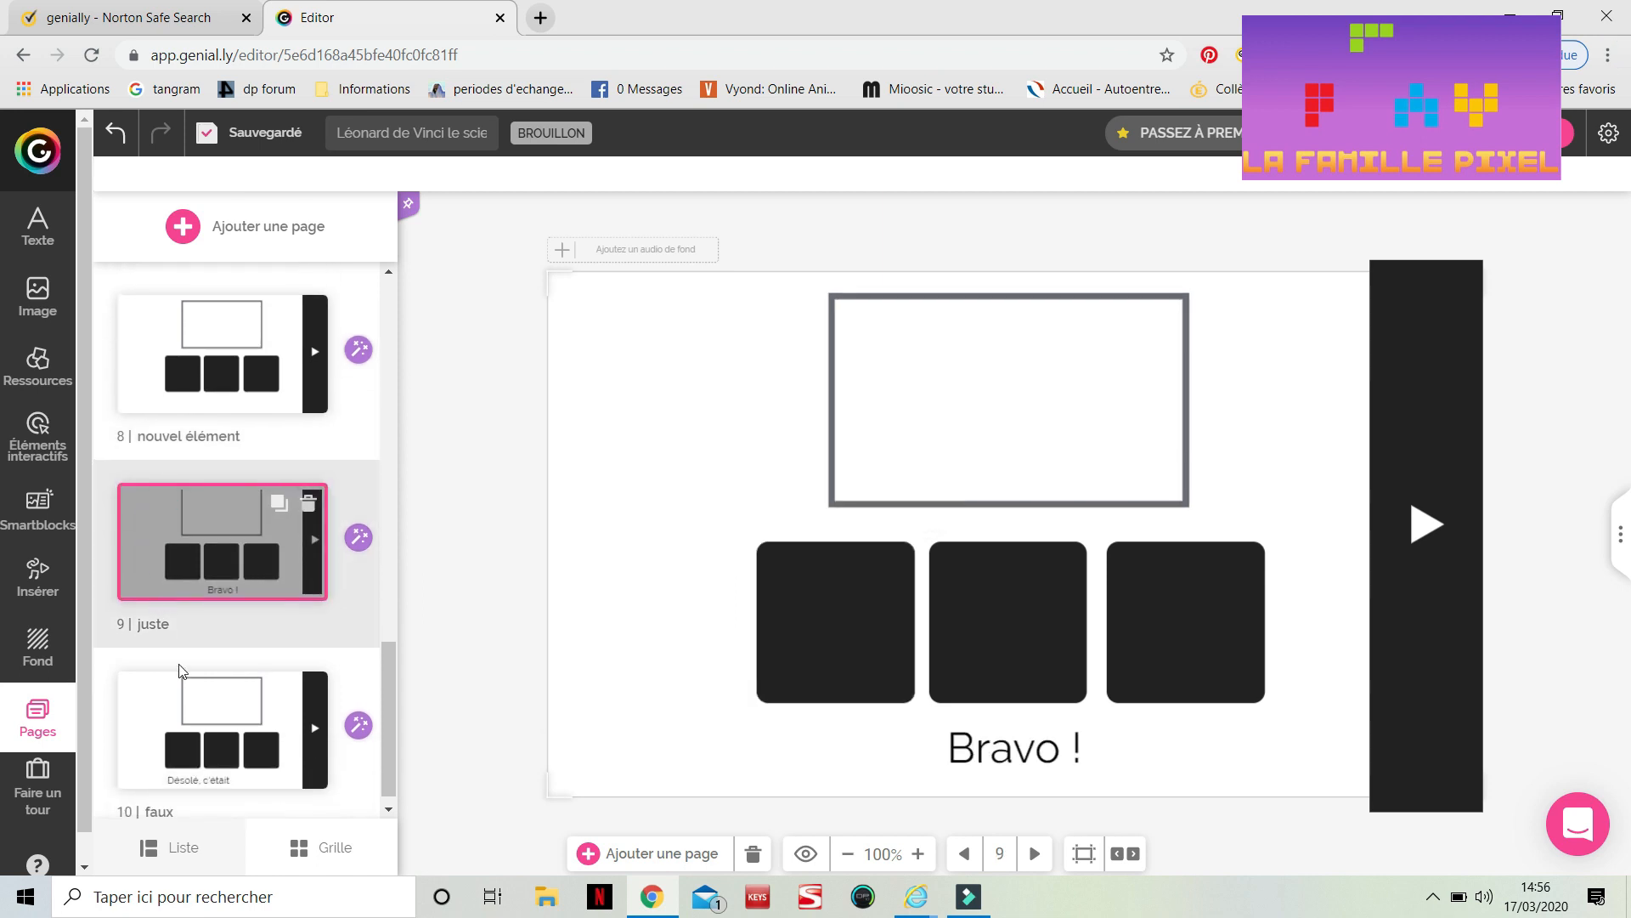
click(211, 723)
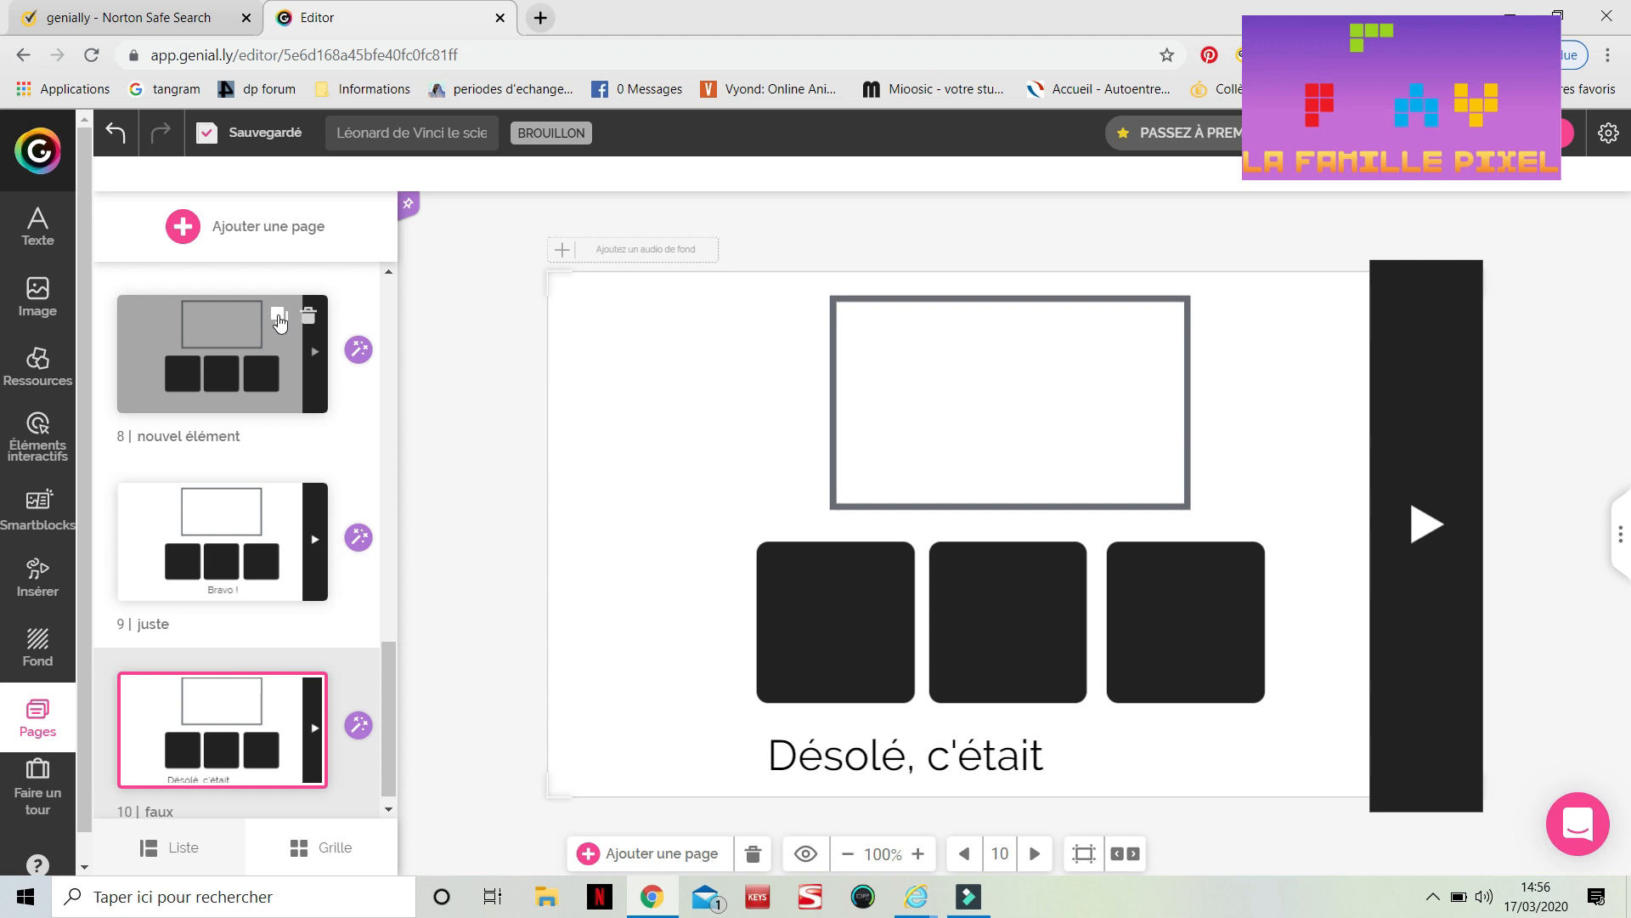
click(280, 320)
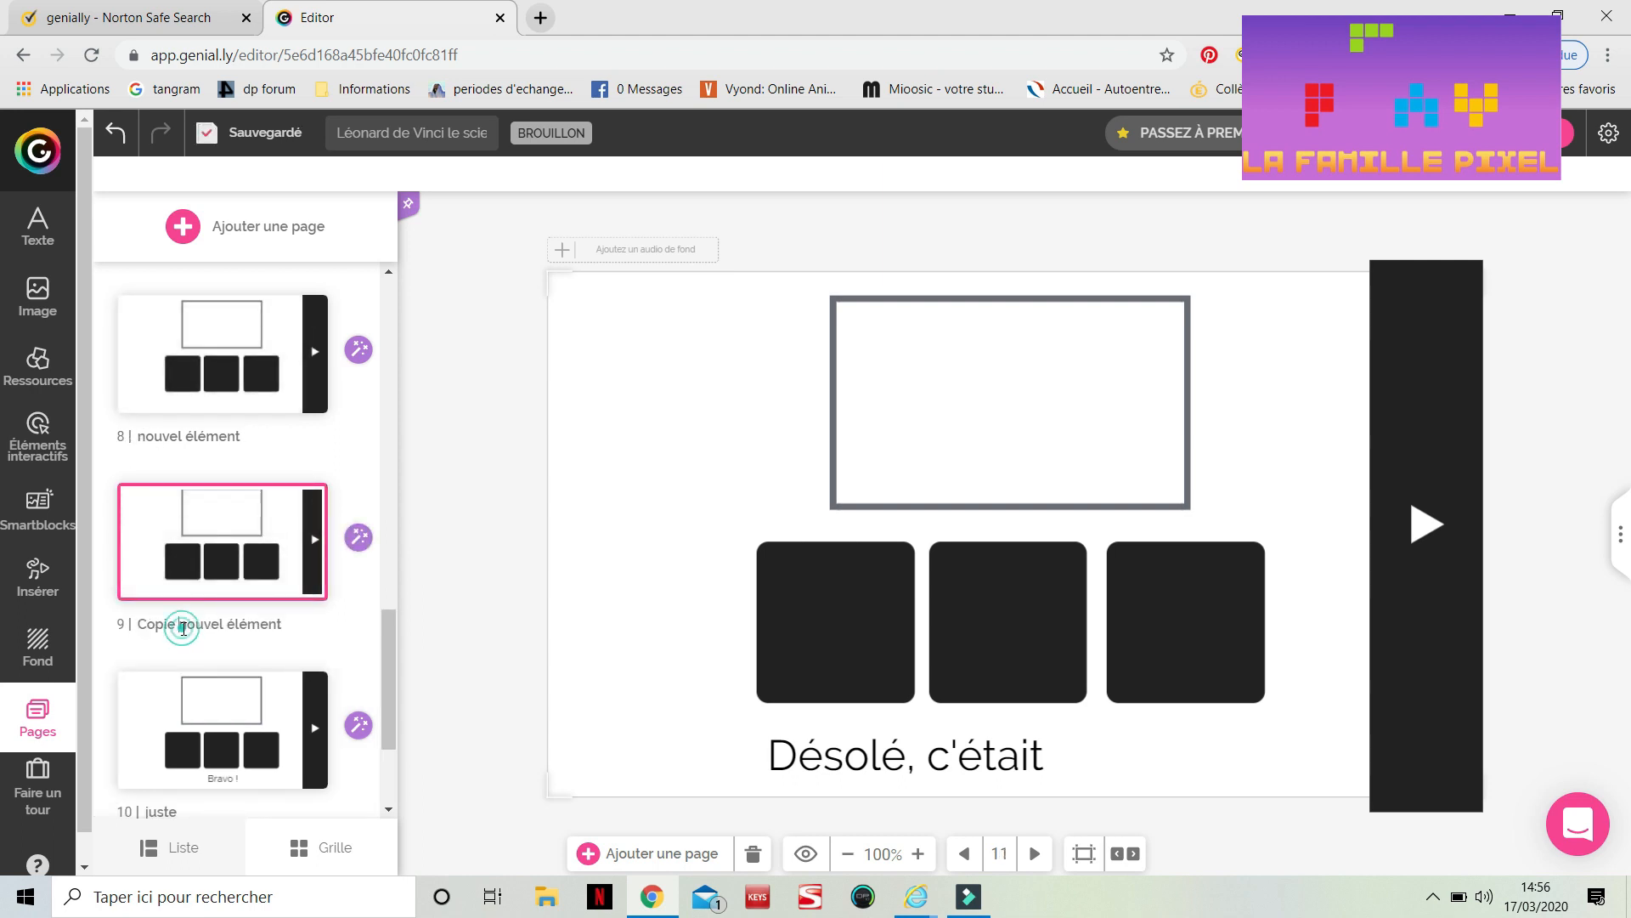
double_click(184, 628)
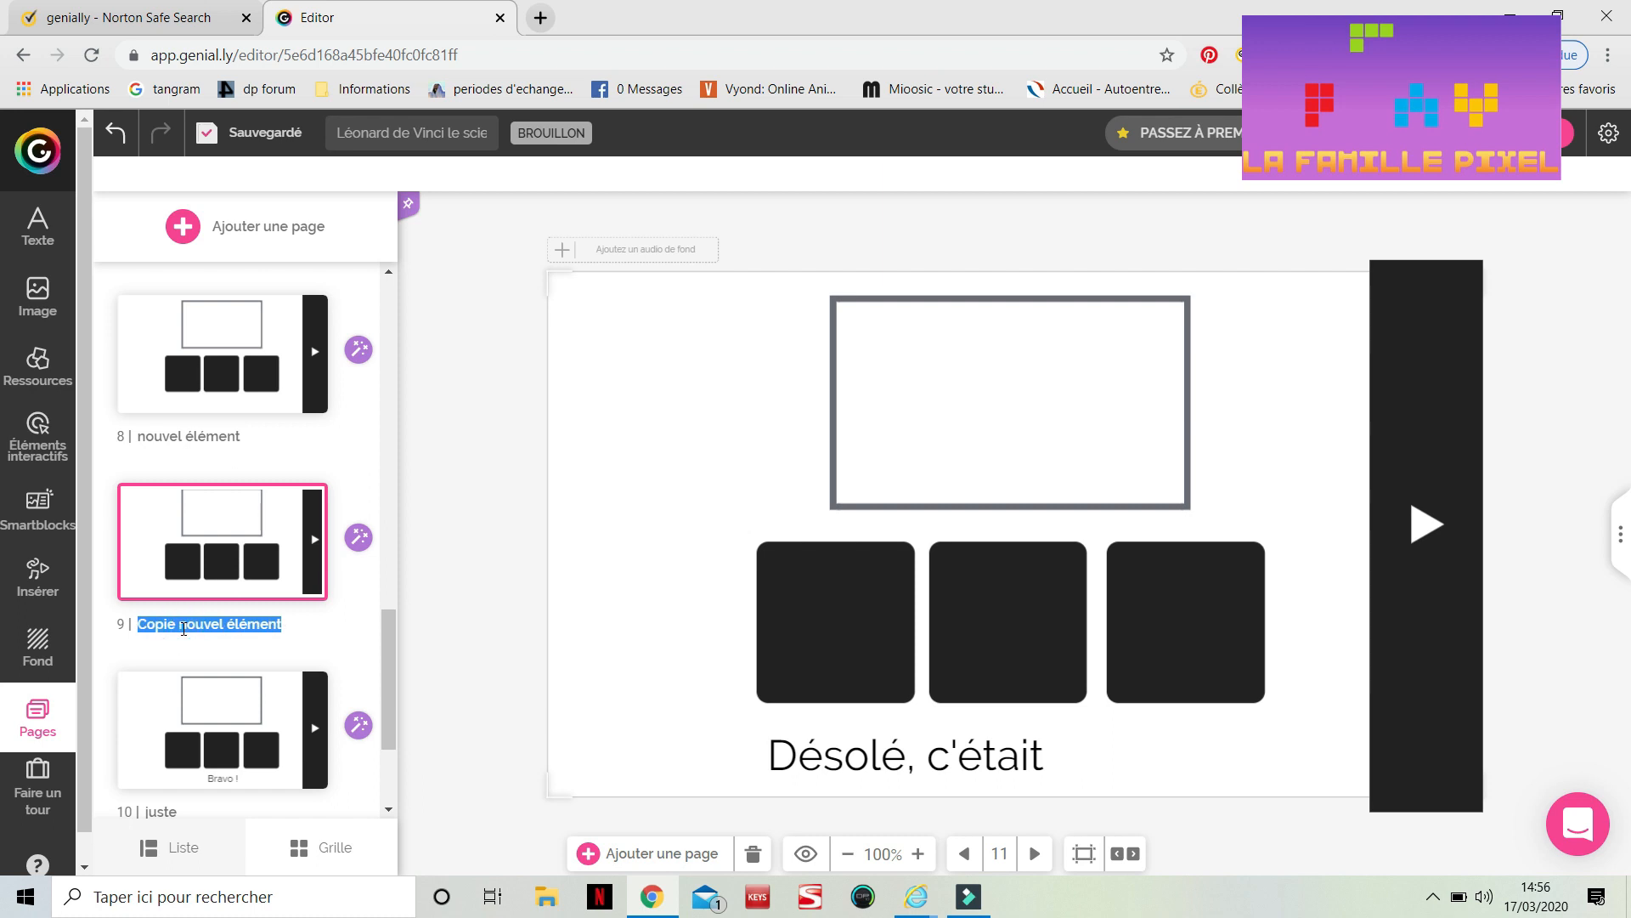
text(automobile)
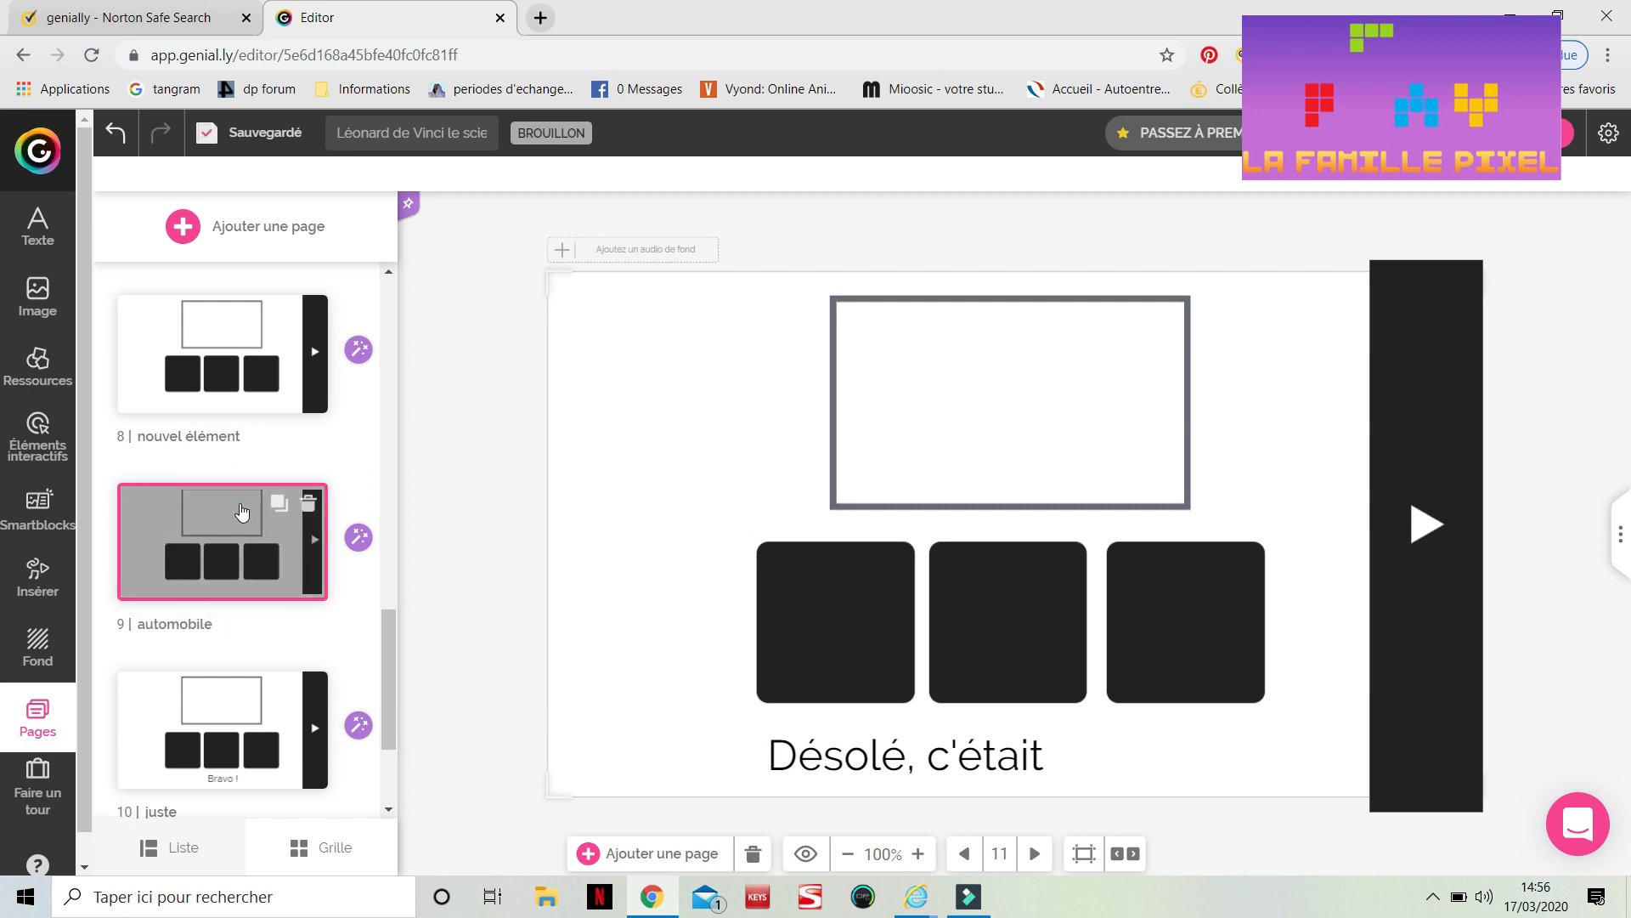
click(241, 510)
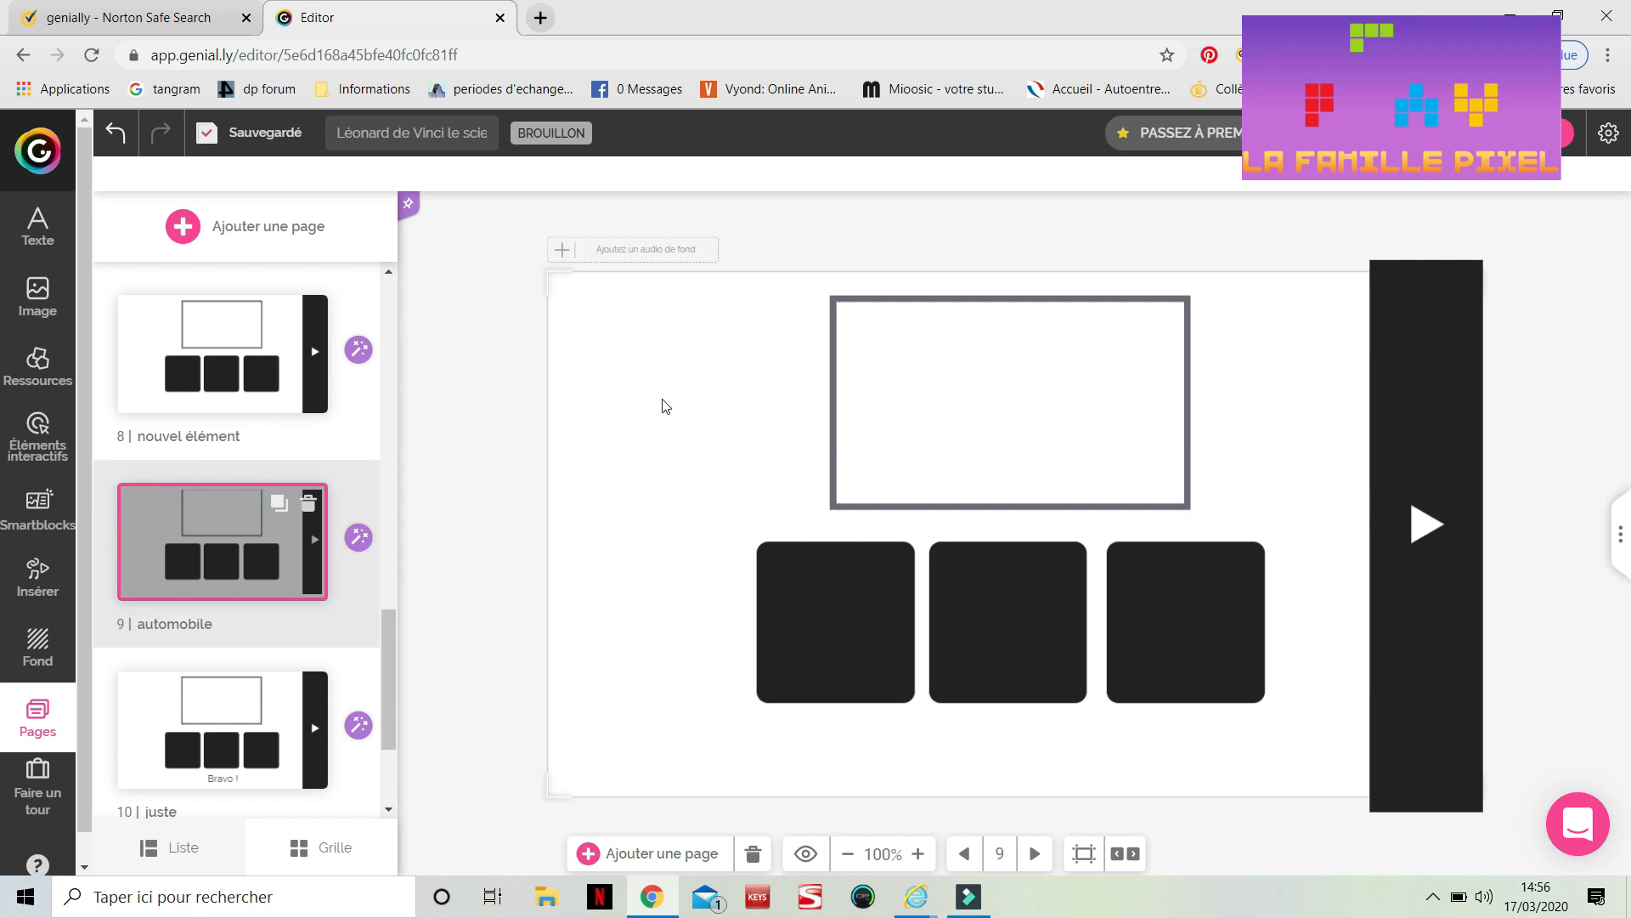
click(941, 395)
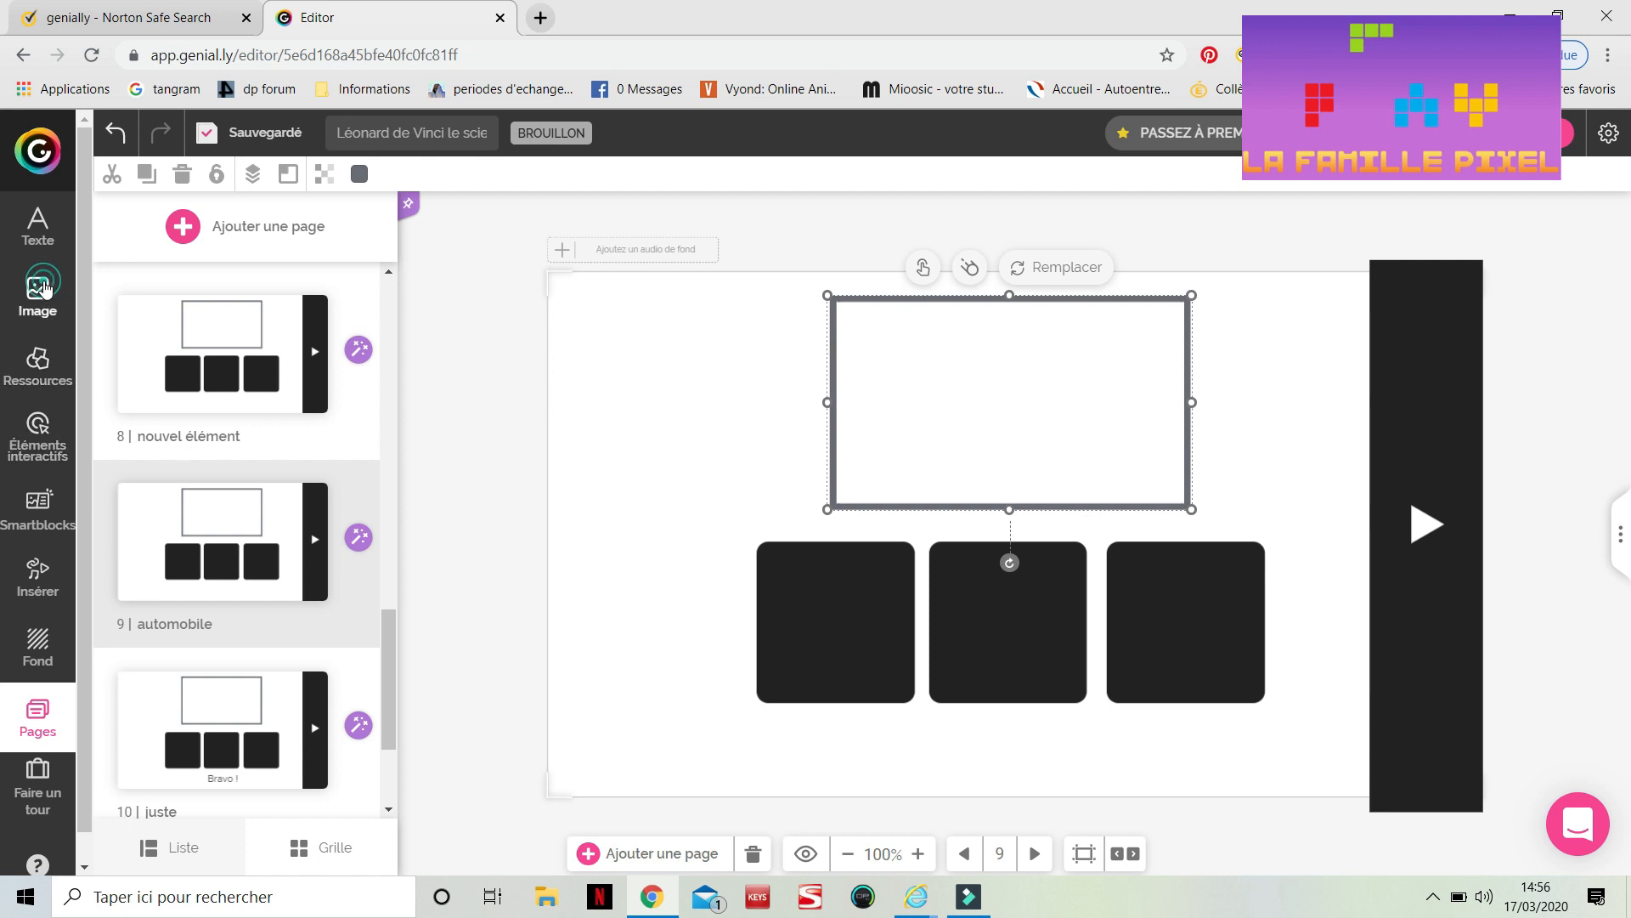
click(48, 290)
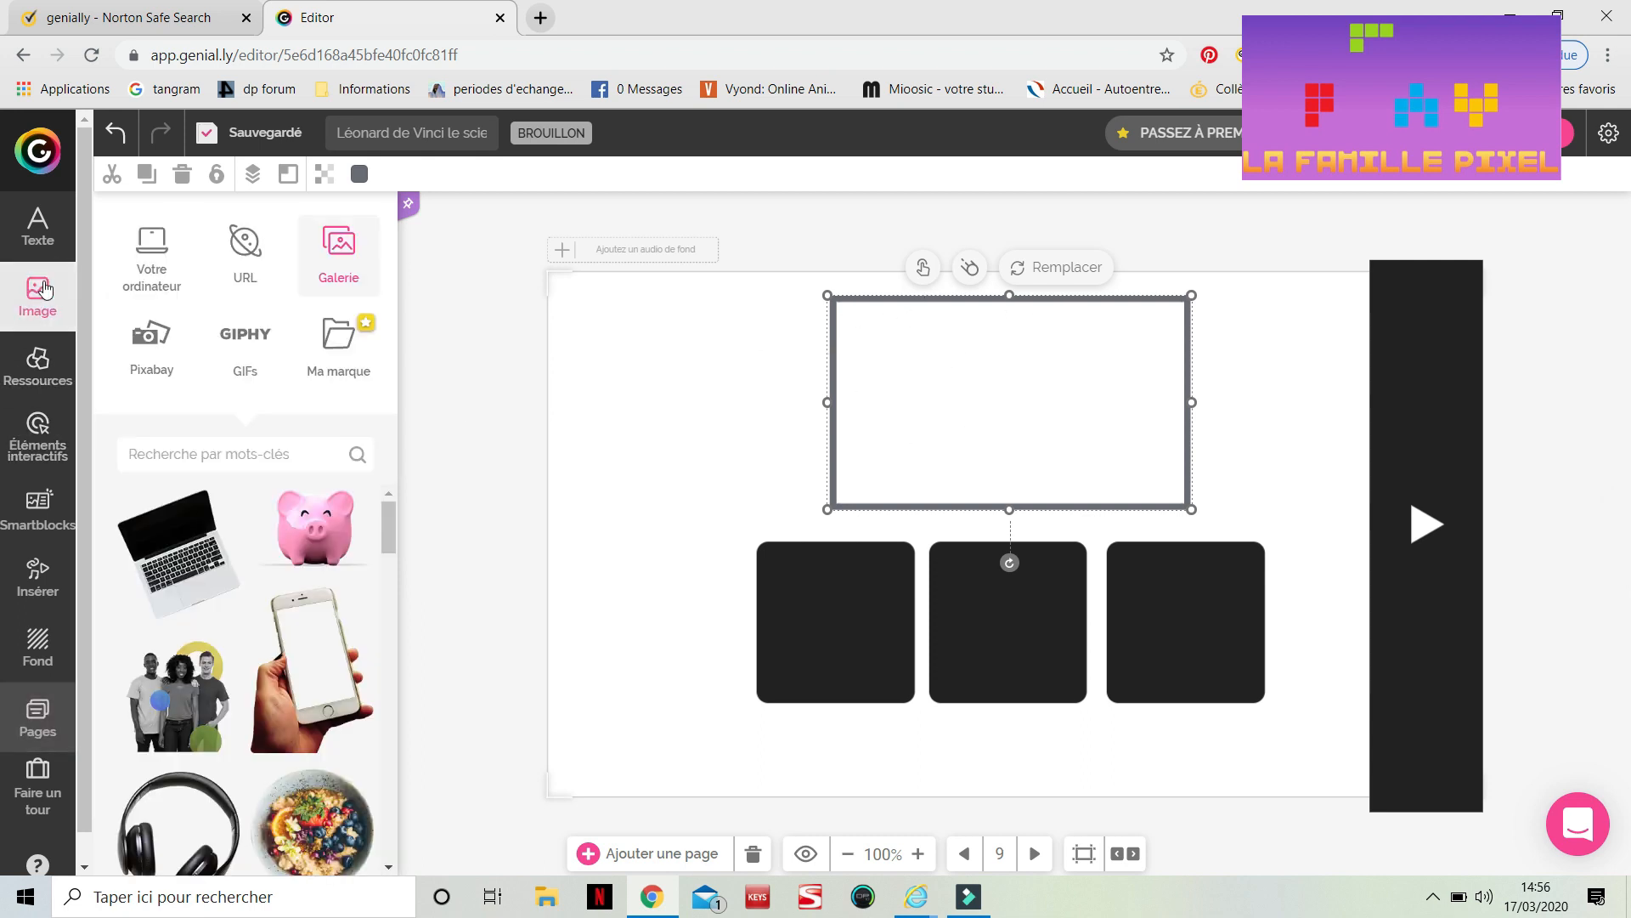
click(151, 254)
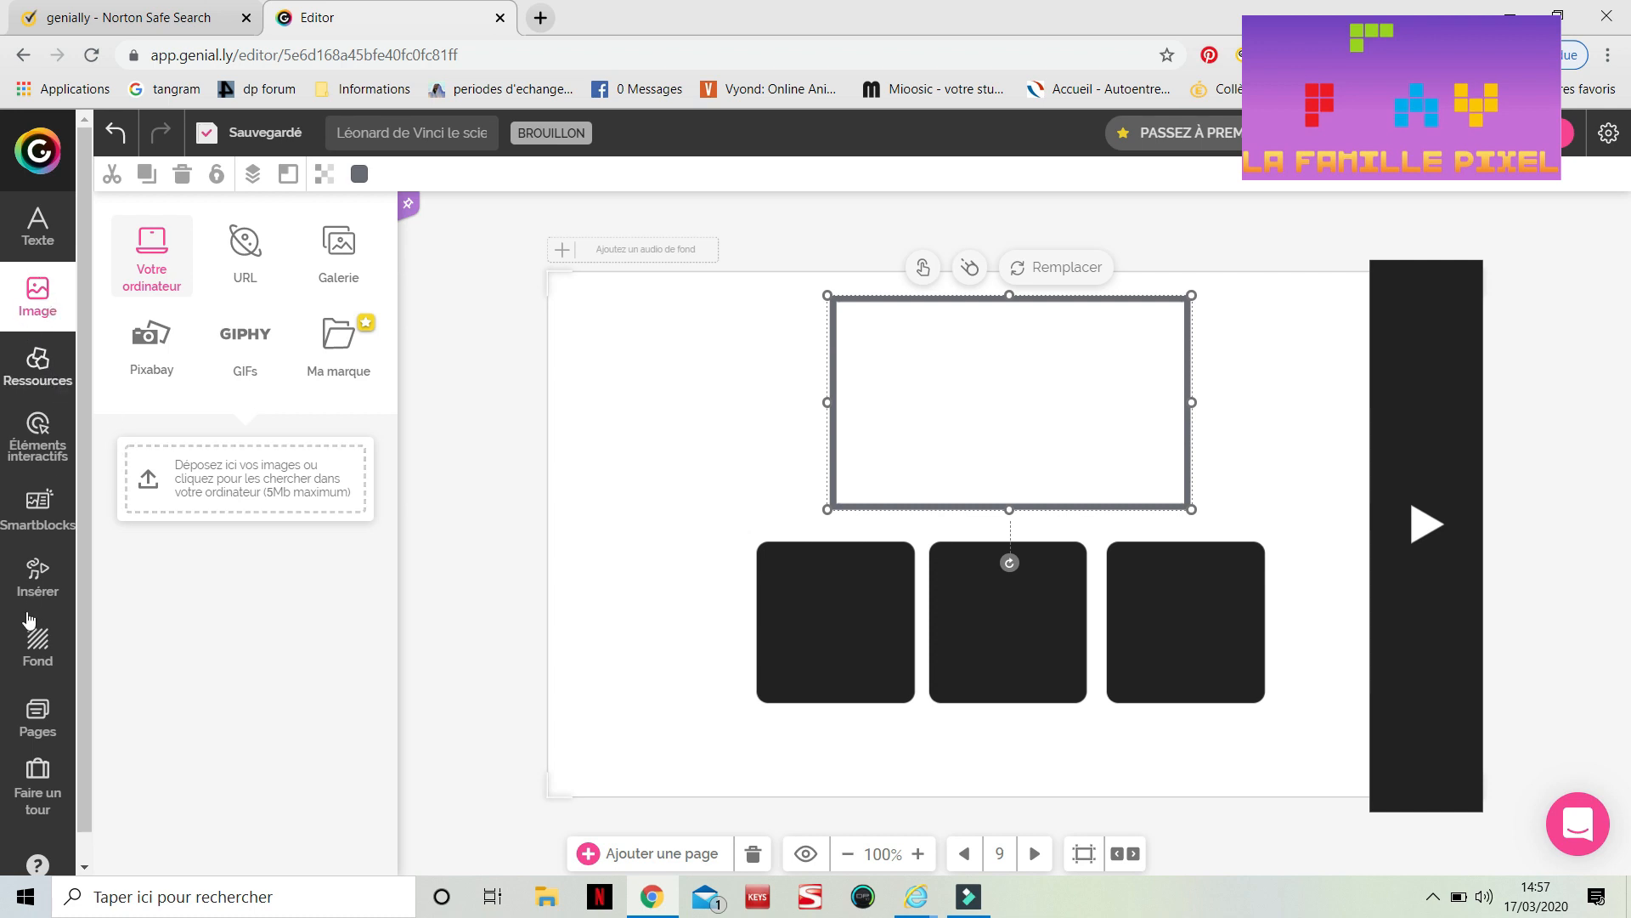
click(35, 718)
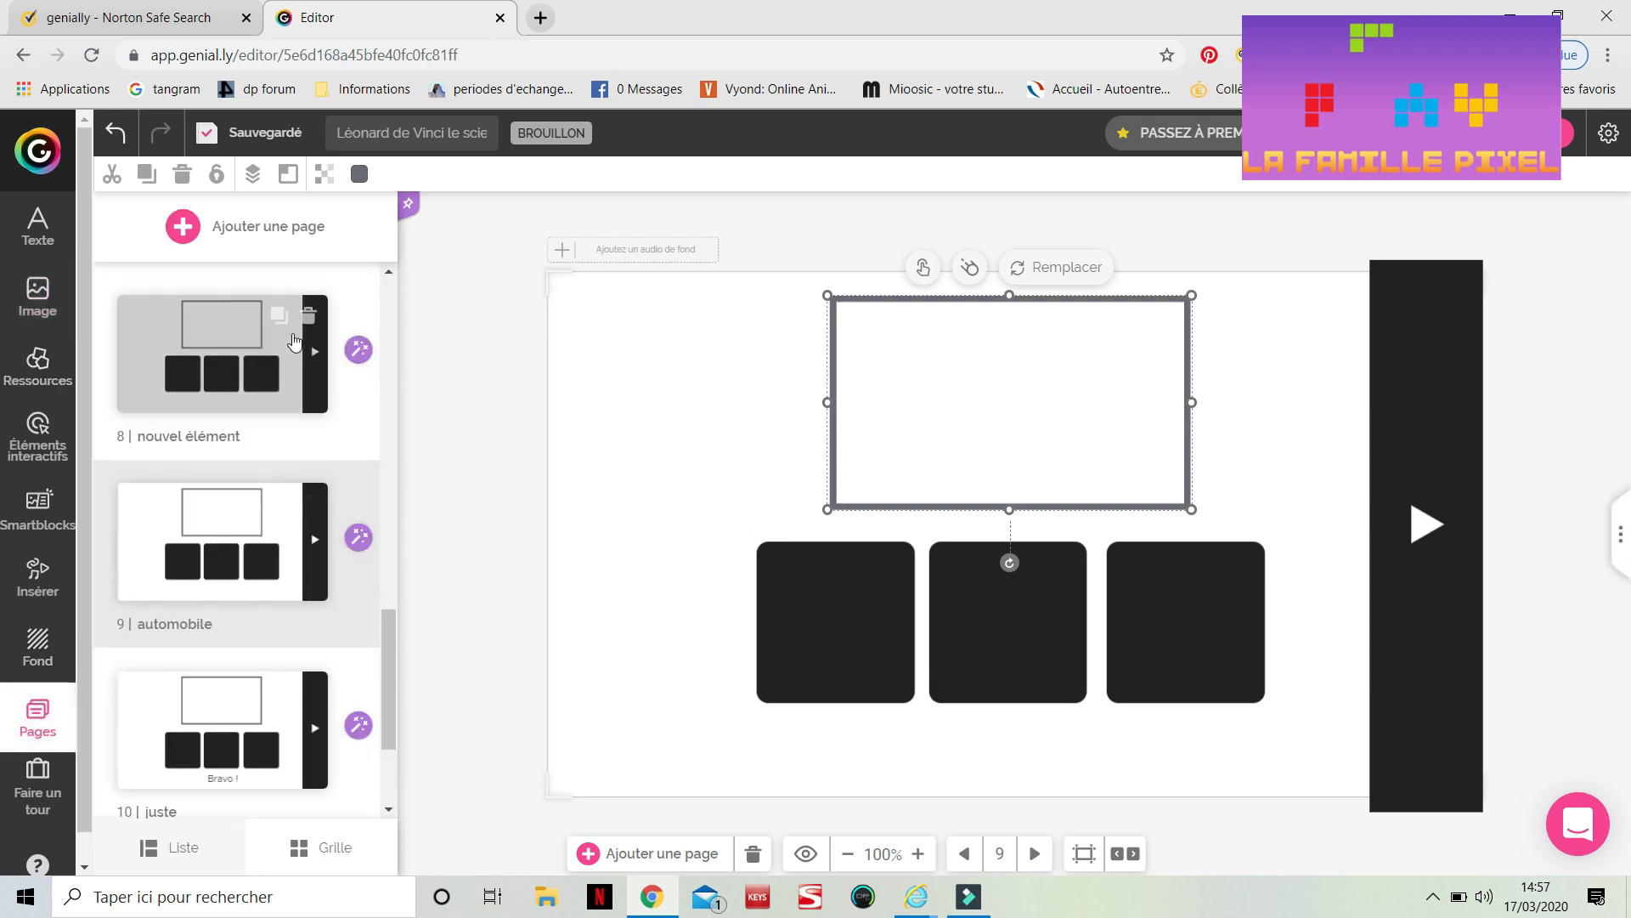
Open the 'char' page and upload the 'auto' image from the 'inventions léonard' folder to the image library
click(236, 349)
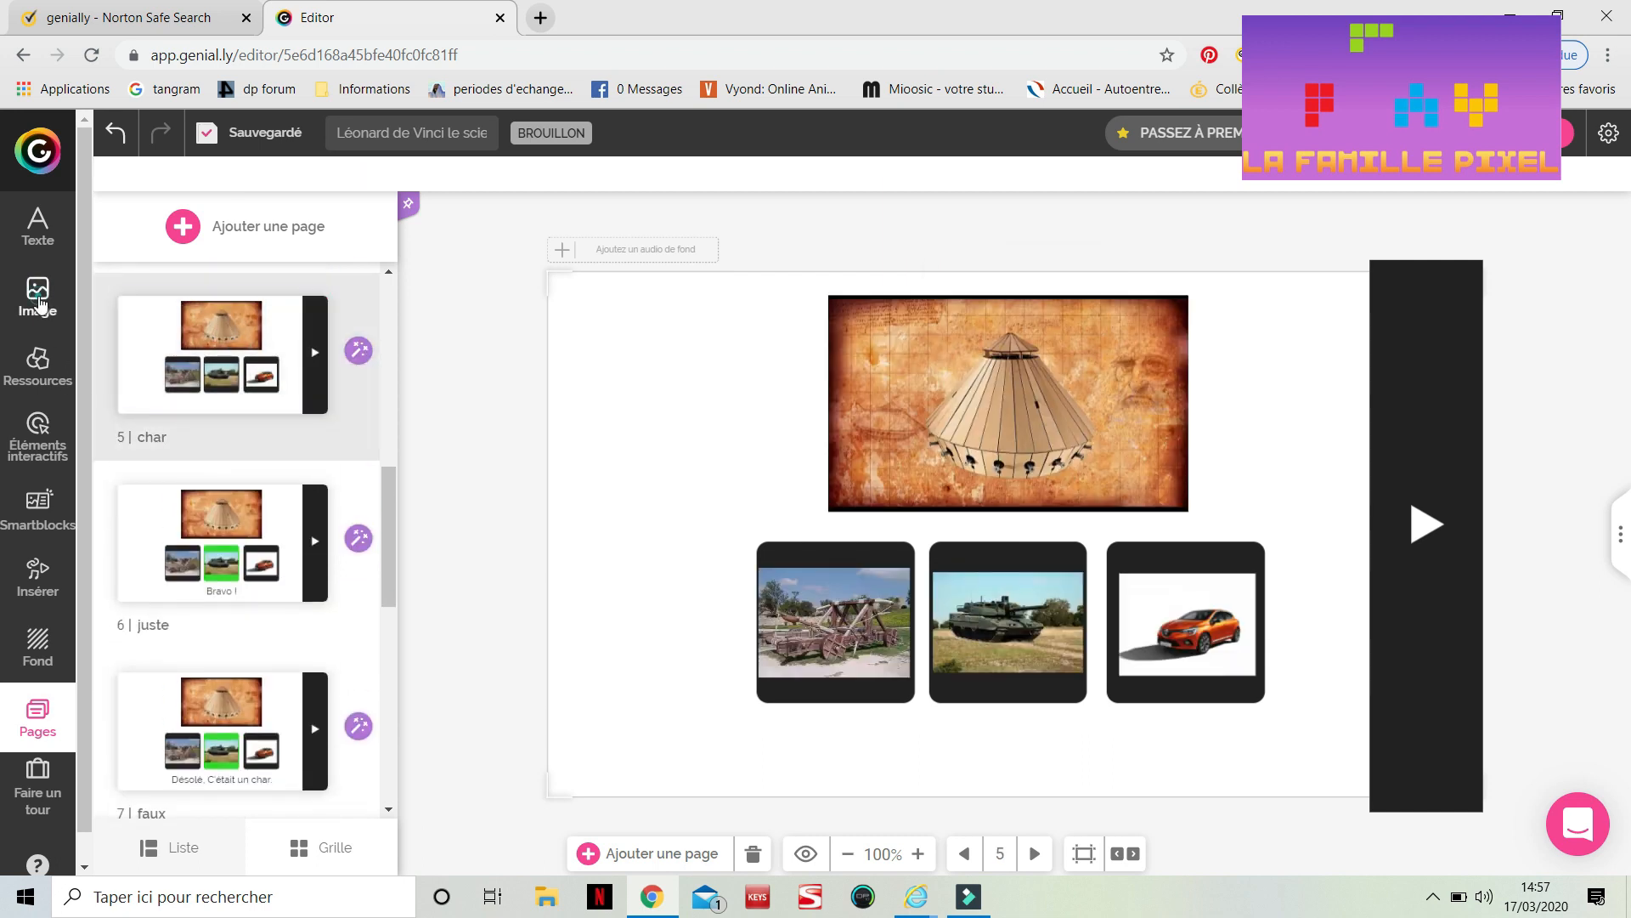
click(38, 301)
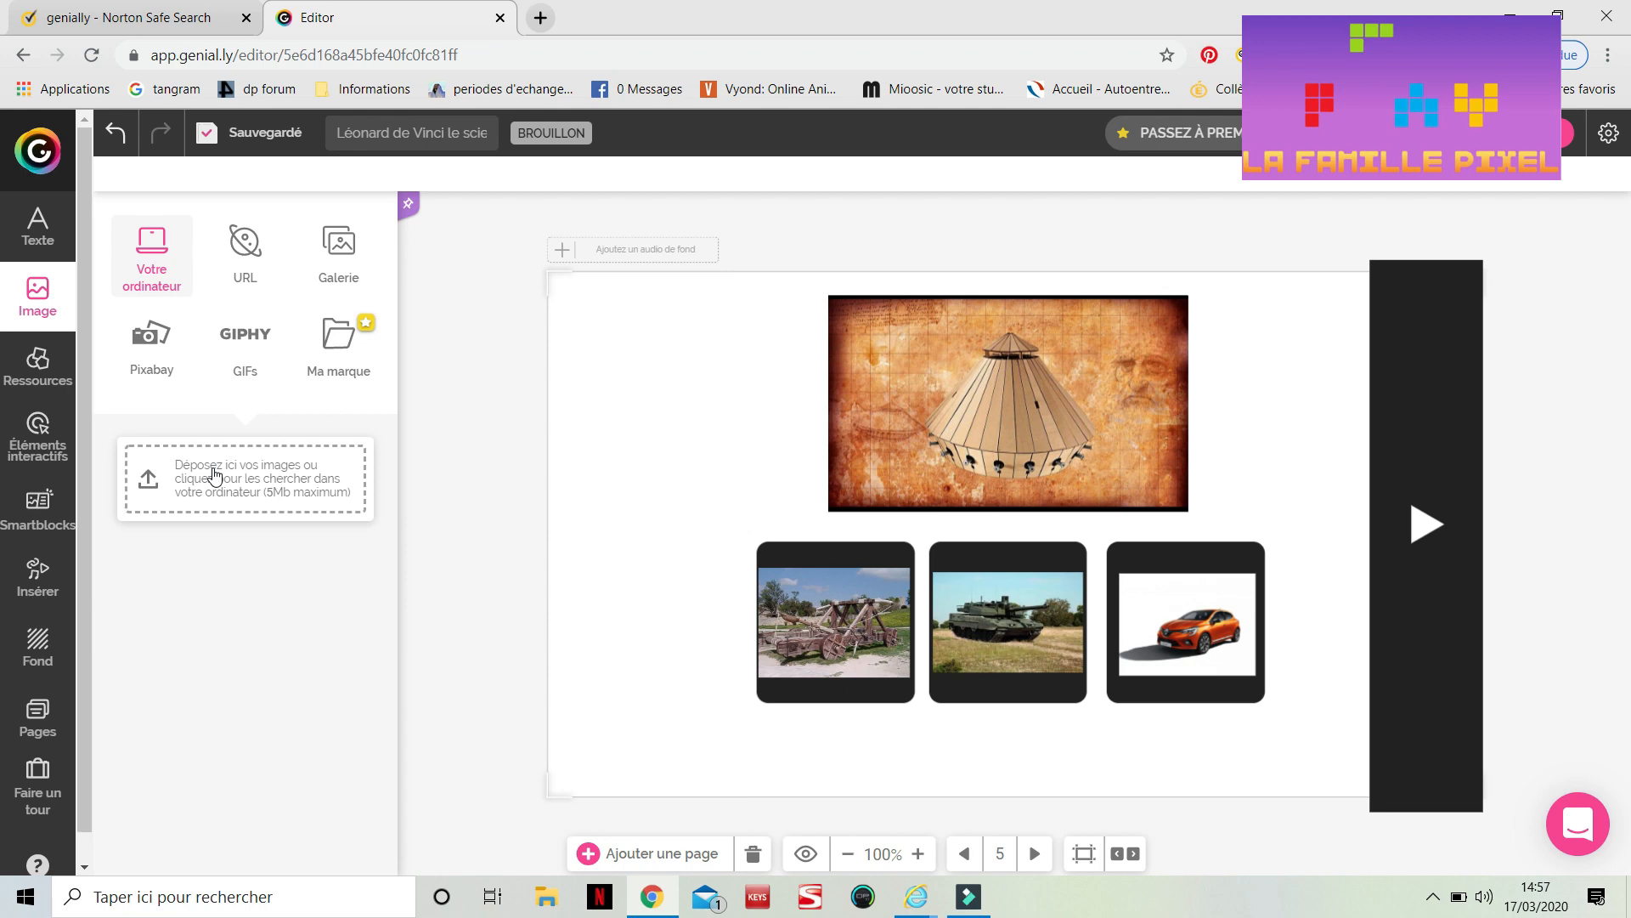
click(546, 896)
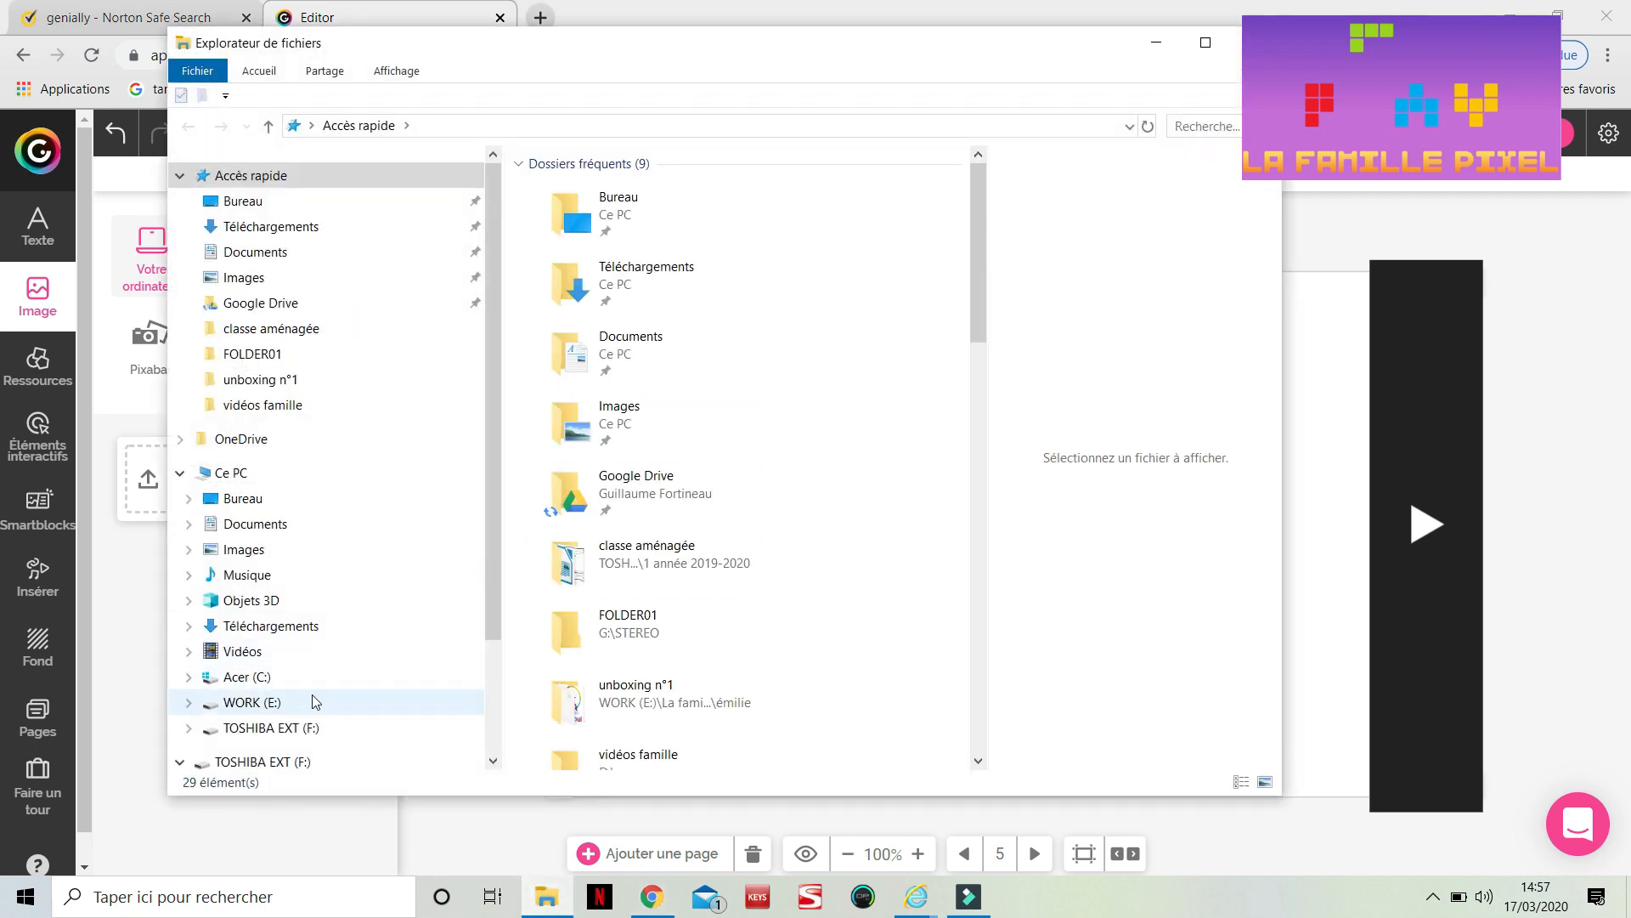
click(293, 736)
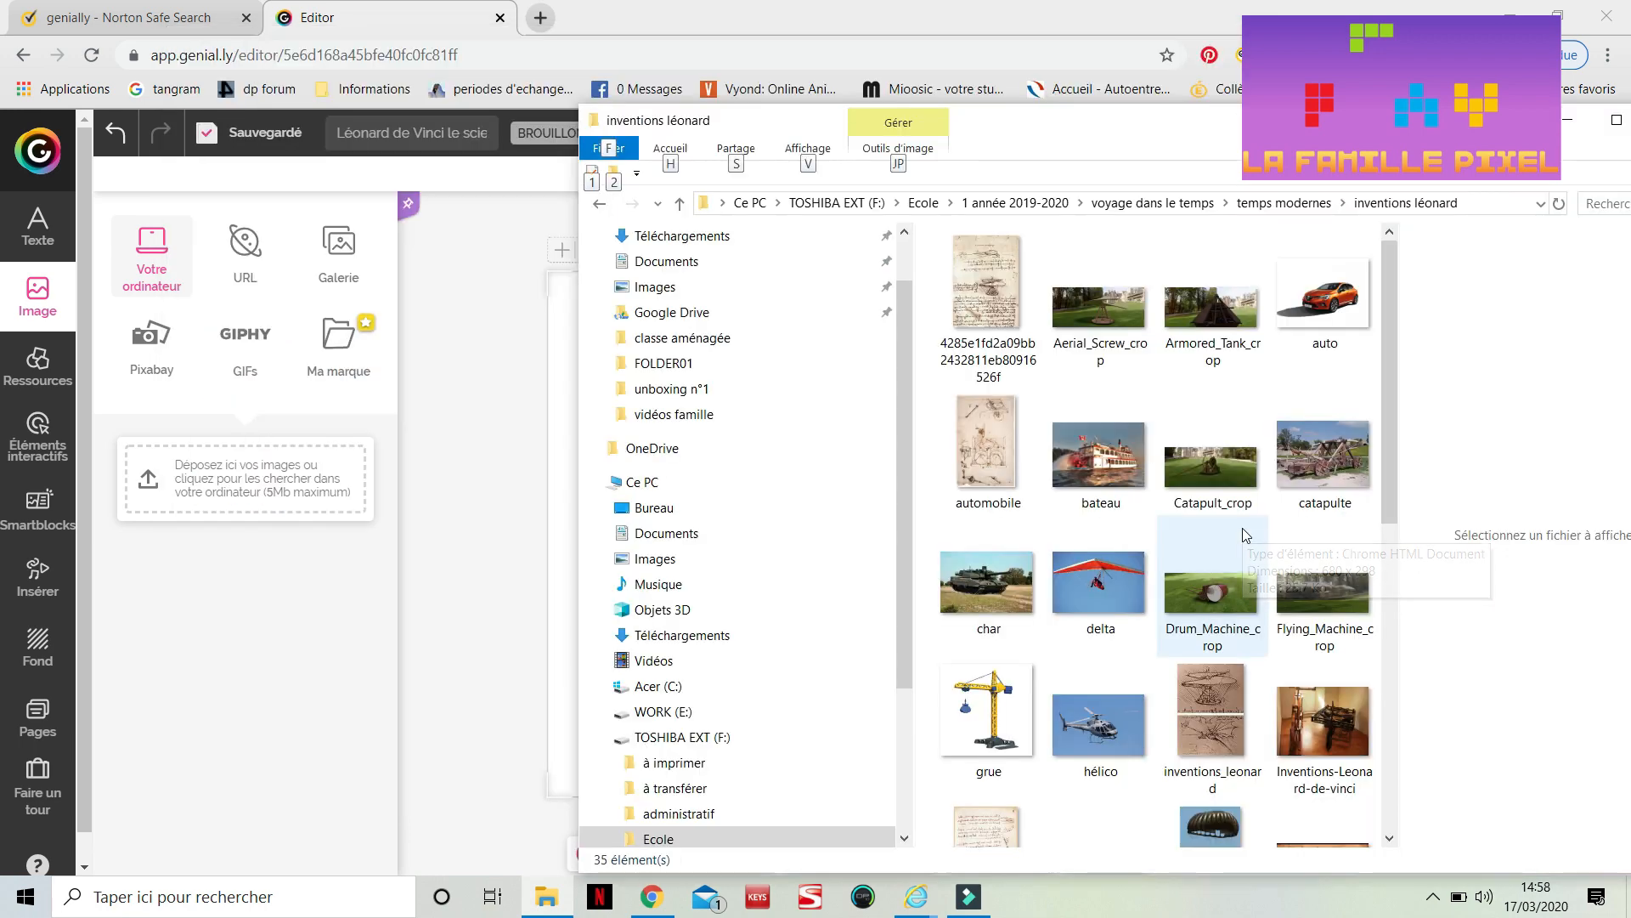
click(1348, 278)
drag(1348, 278, 298, 491)
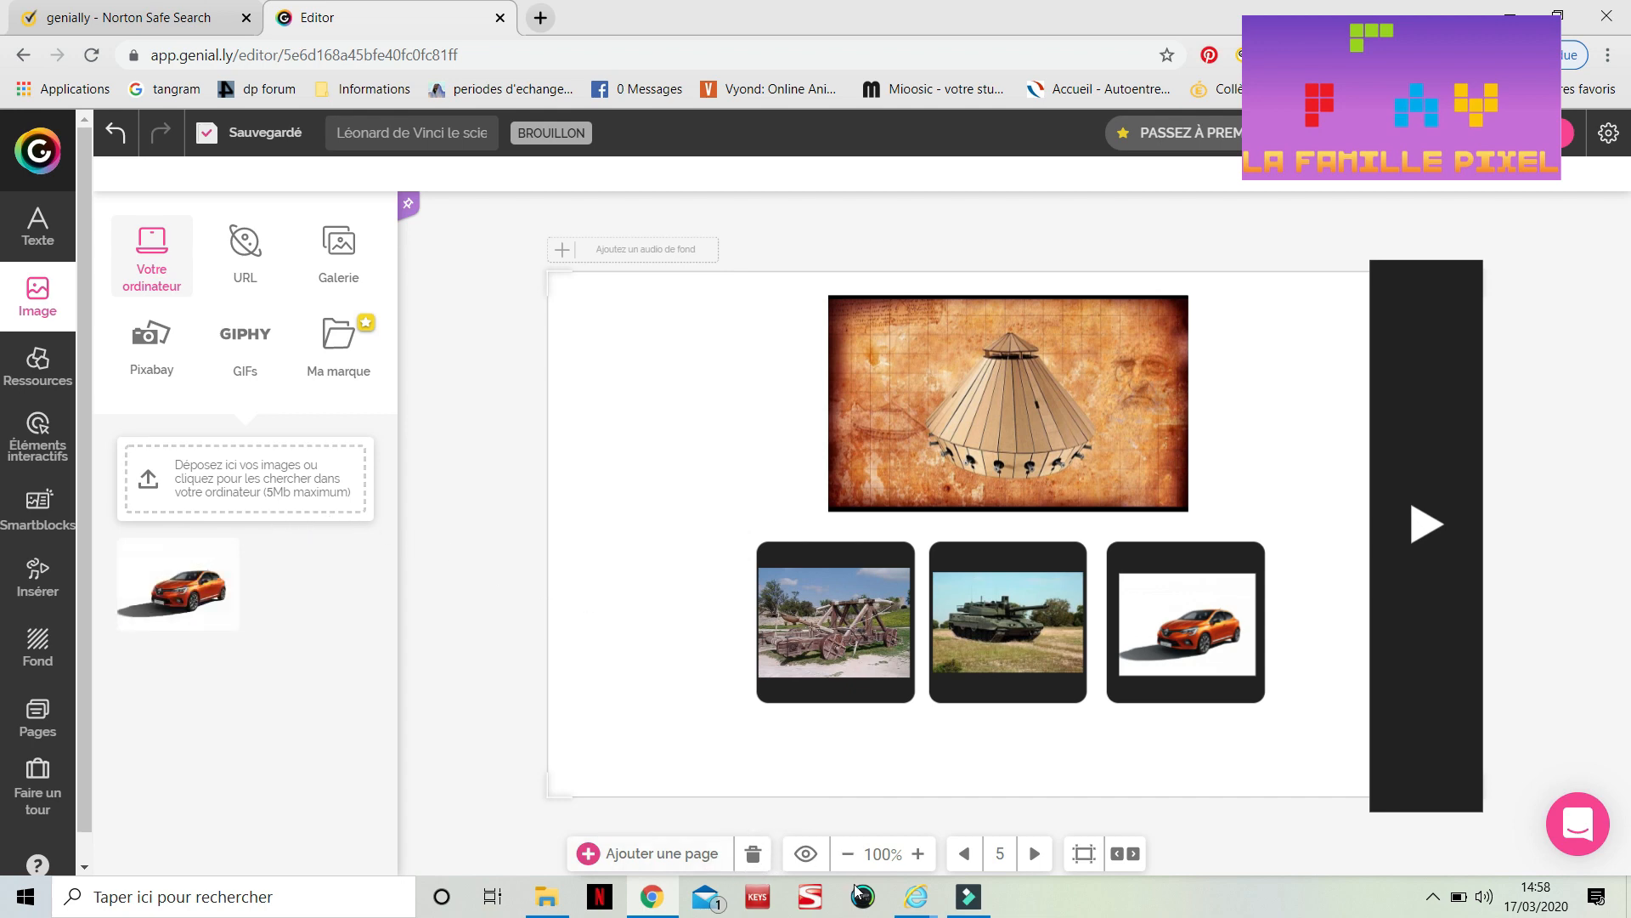
Upload the 'sans2268' image from the 'inventions léonard' folder to the image library
click(548, 899)
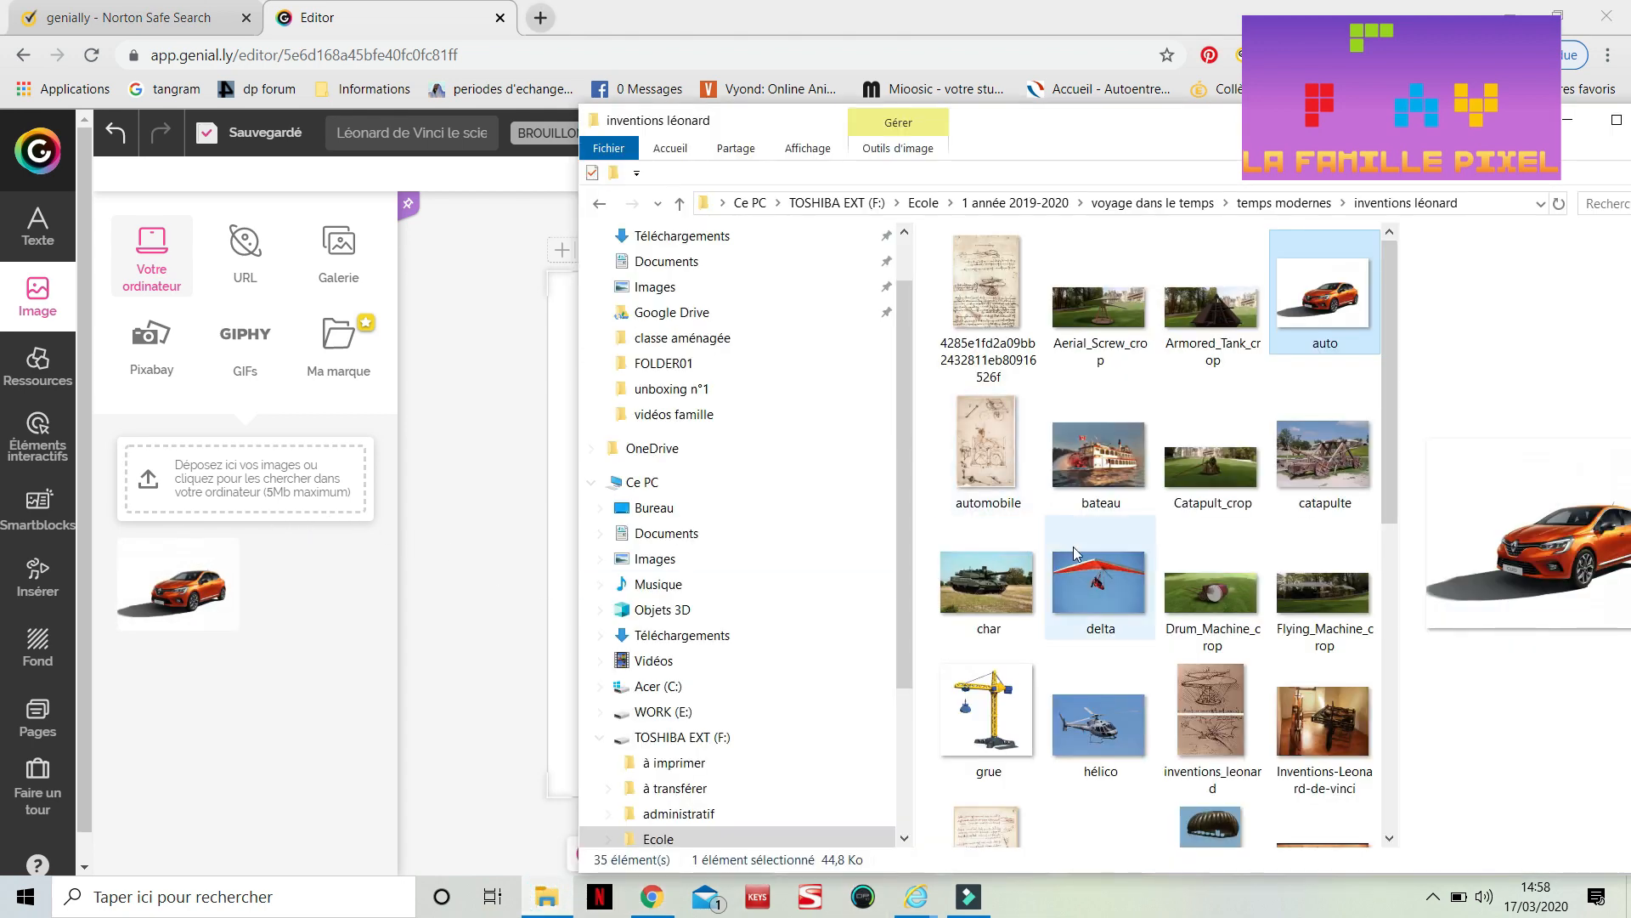
scroll(1073, 547, down, 3)
scroll(1073, 554, down, 2)
drag(1323, 406, 241, 475)
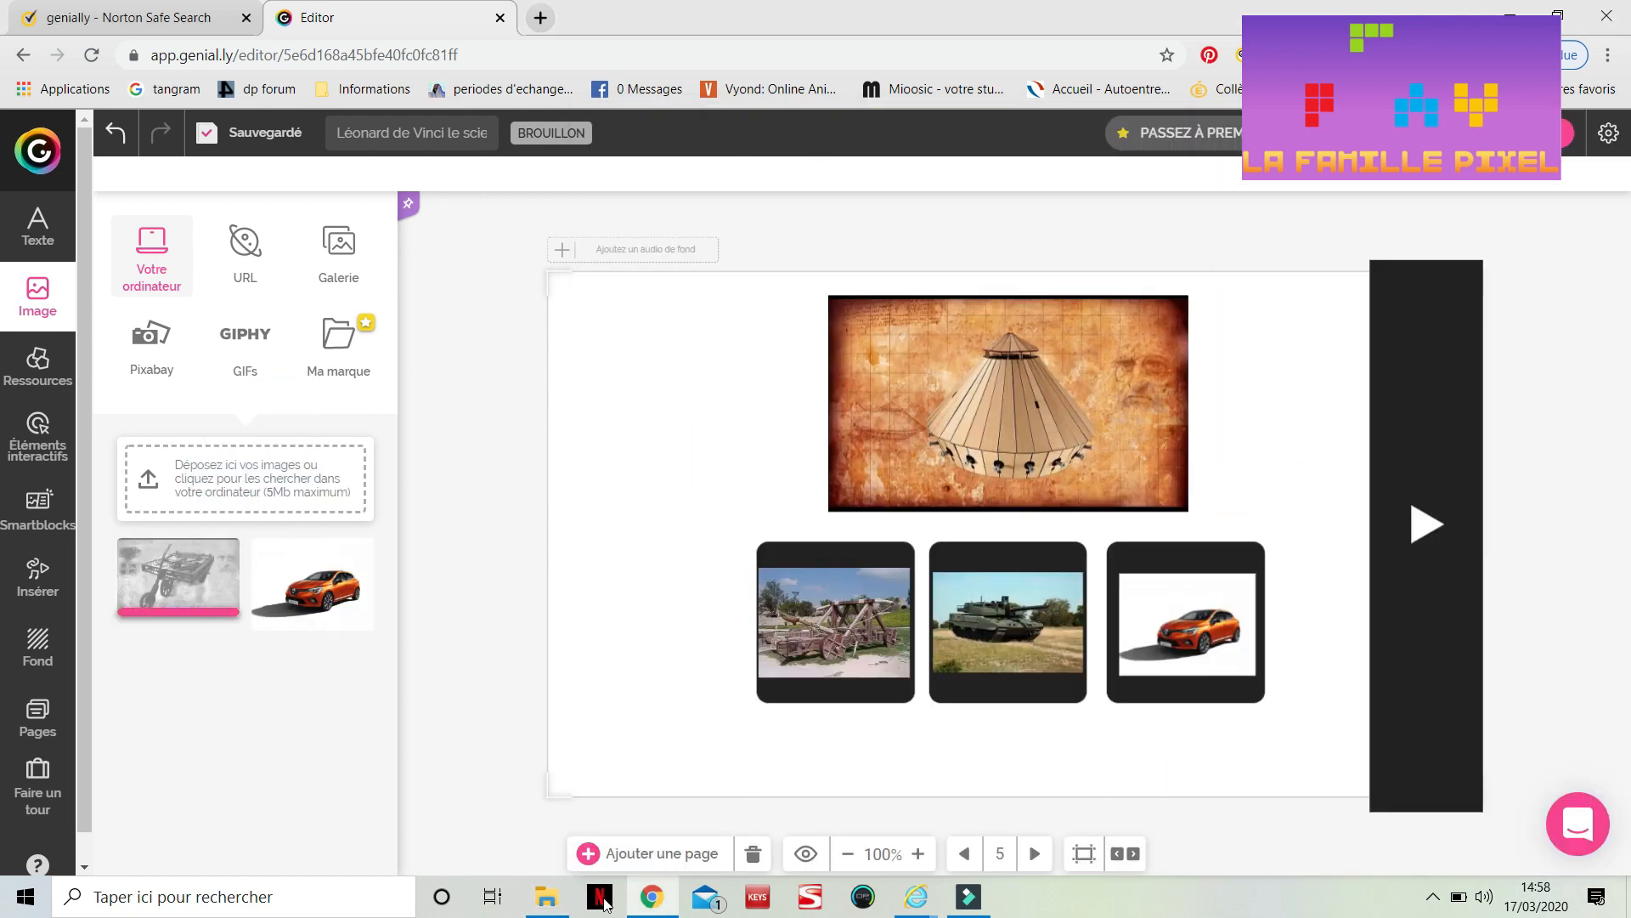
Upload the 'char' image from the 'inventions léonard' folder to the image library
click(553, 892)
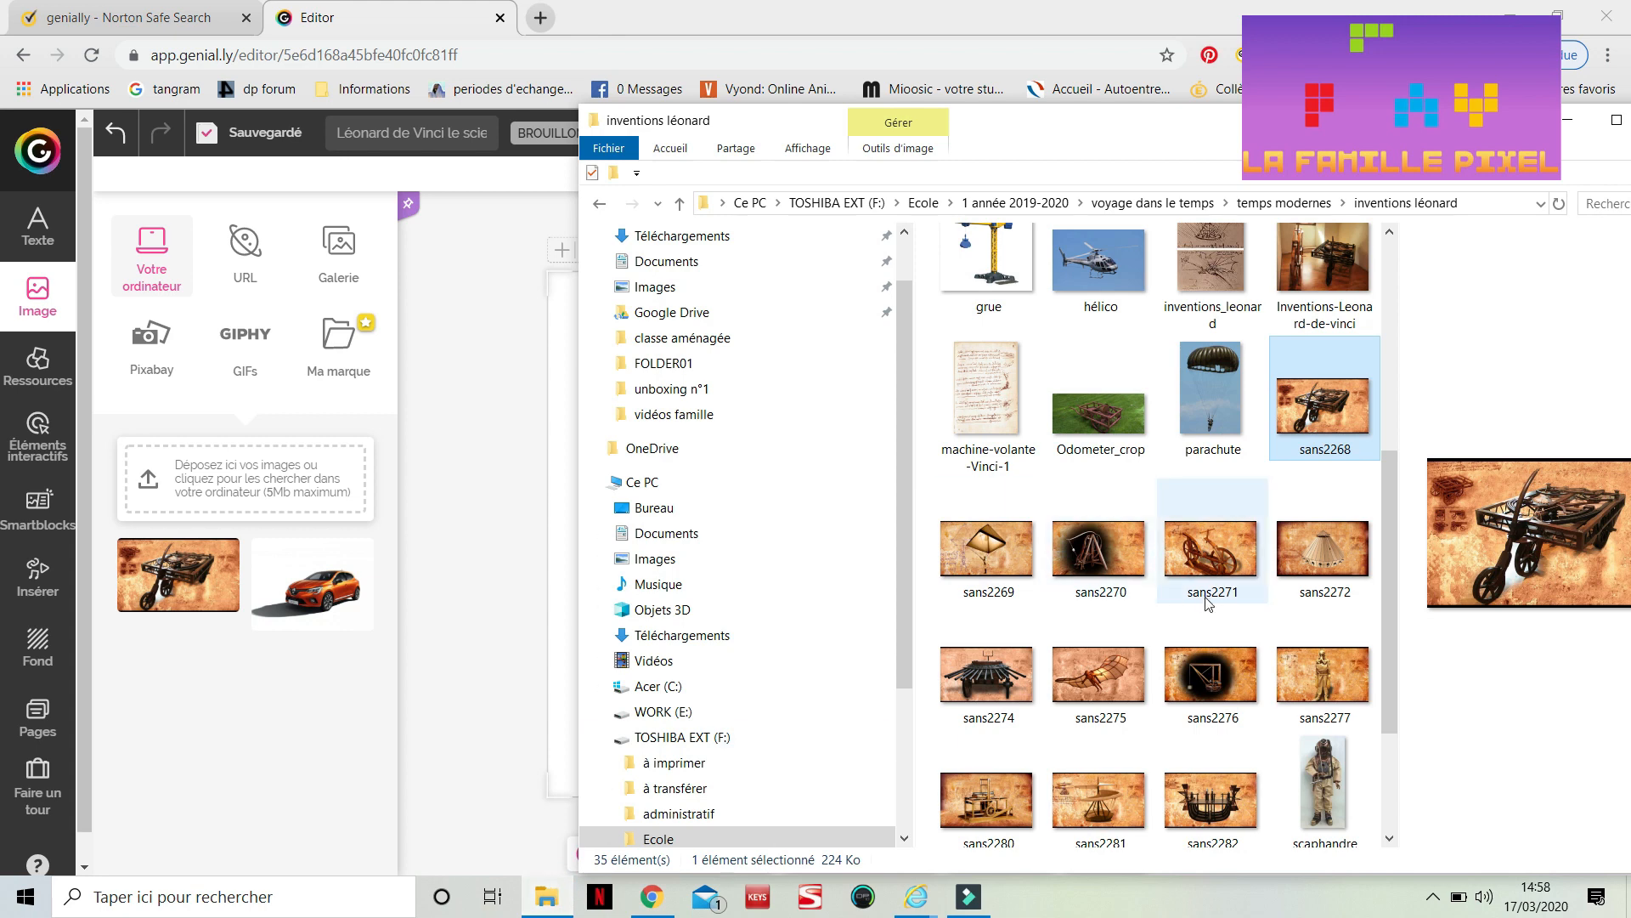
scroll(1208, 603, up, 3)
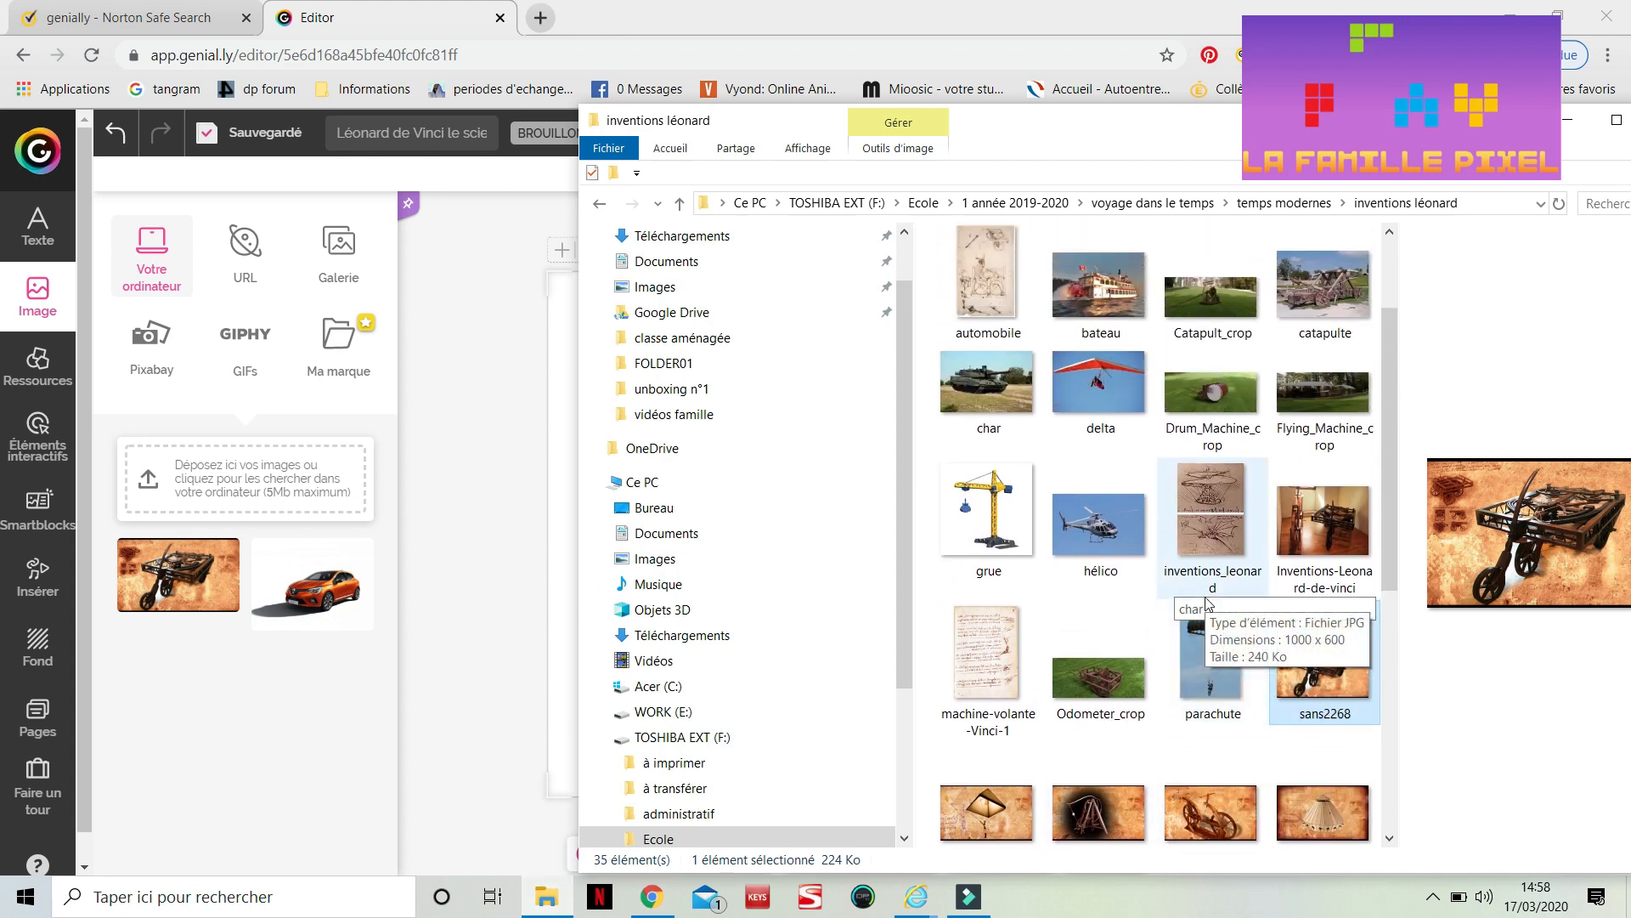
scroll(1206, 602, up, 1)
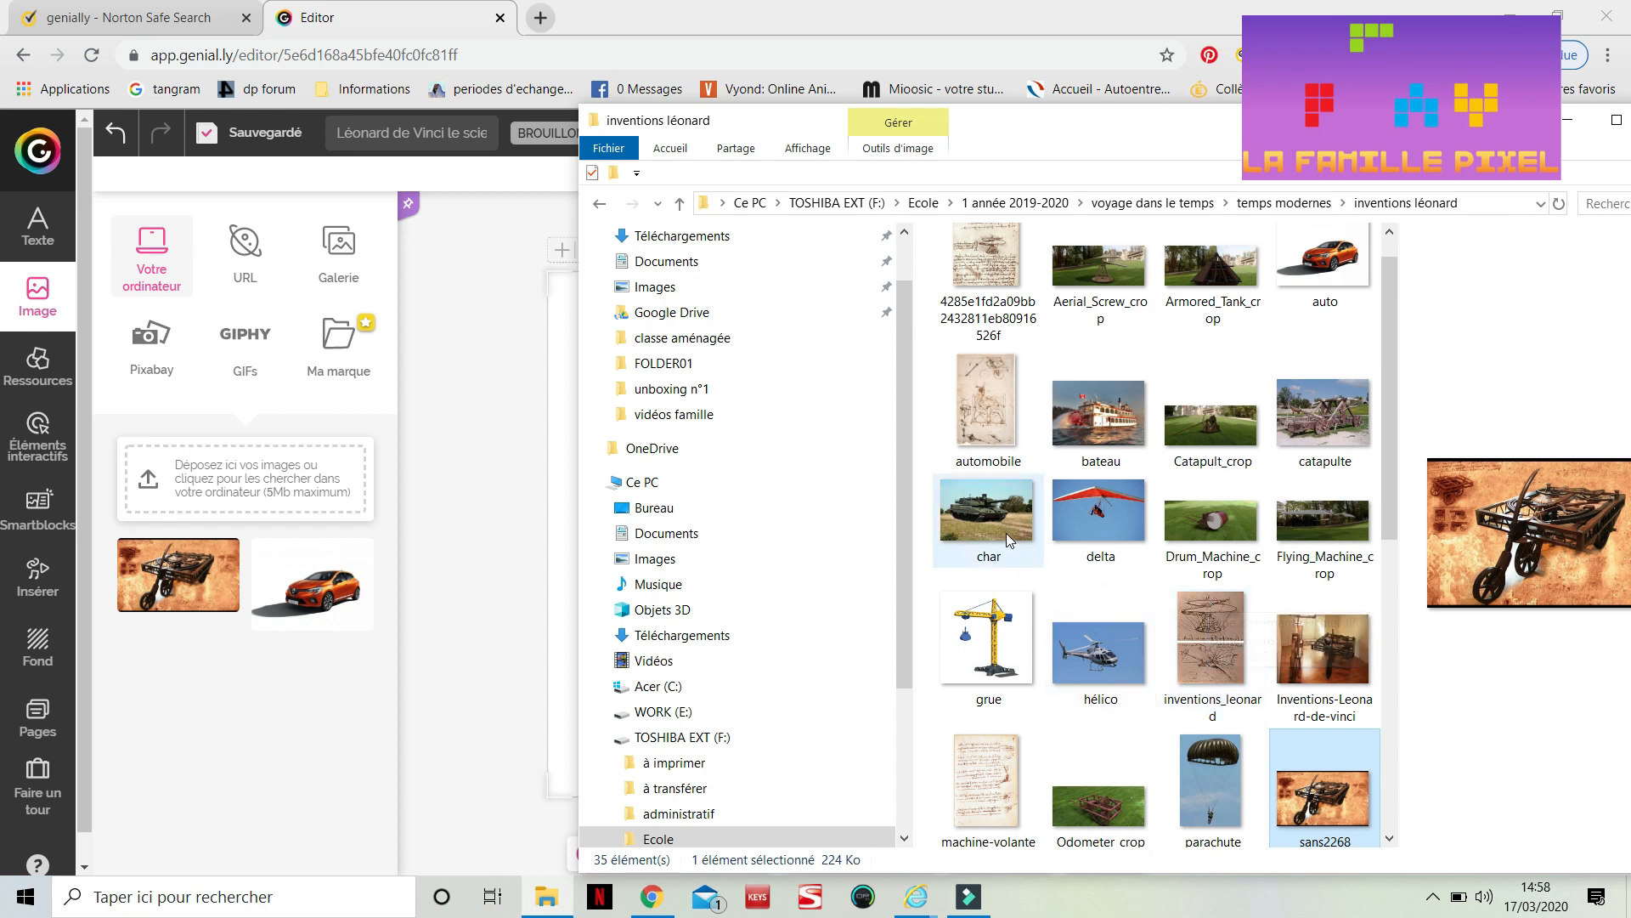
click(1011, 507)
drag(1011, 507, 255, 475)
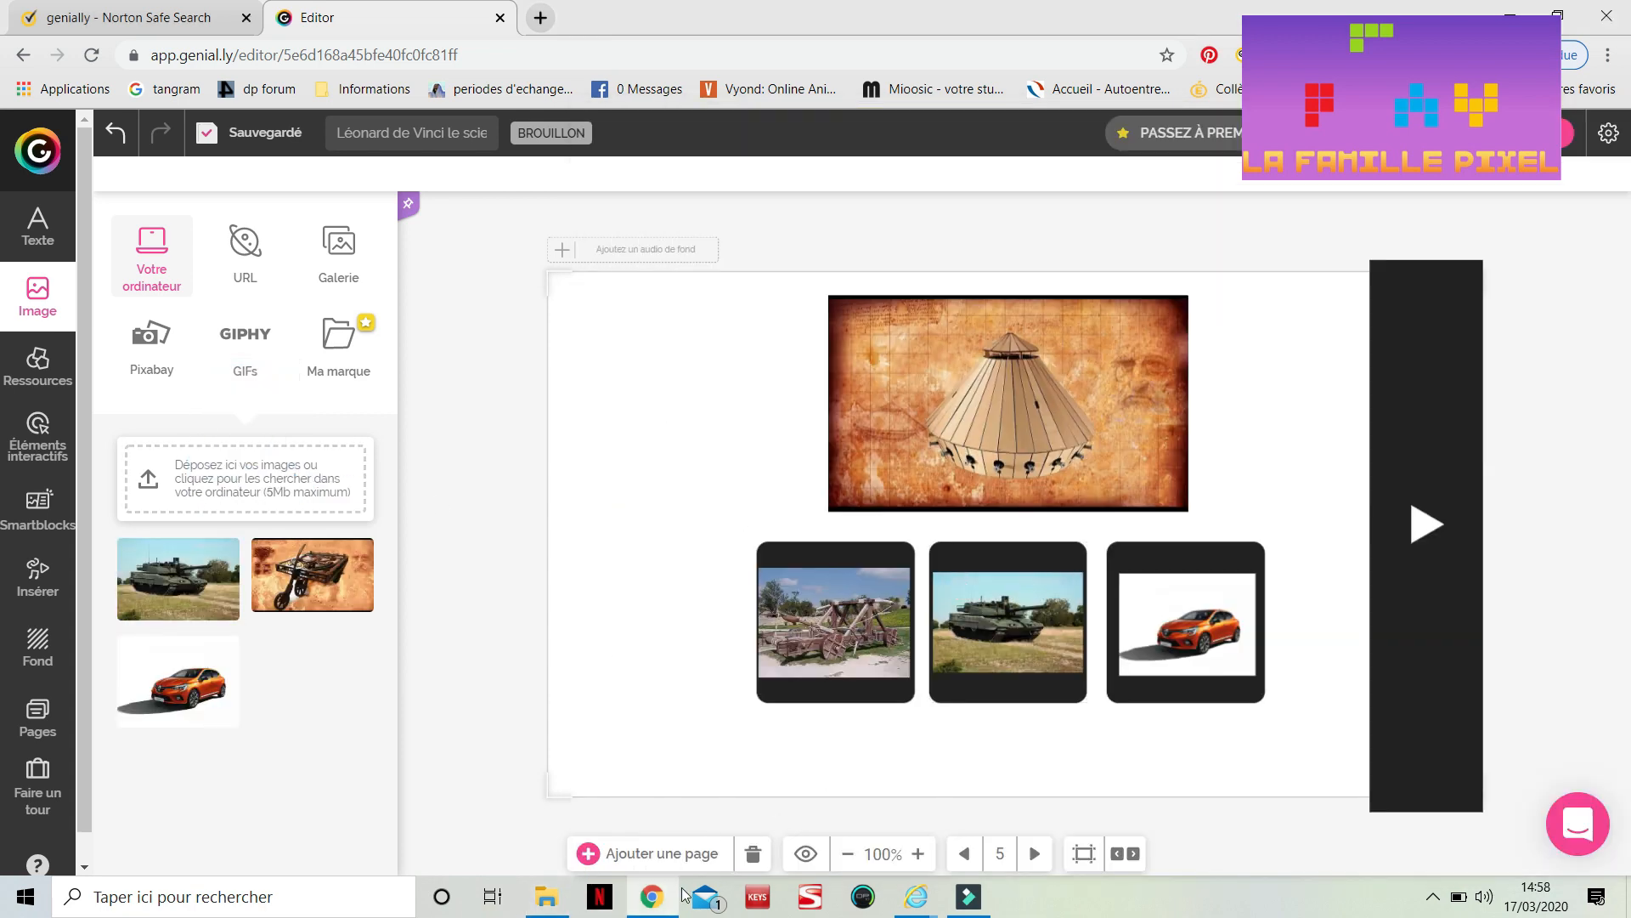
Upload the bicycle image from the 'inventions léonard' folder to the image library and return to the page list
click(546, 897)
scroll(1102, 581, down, 2)
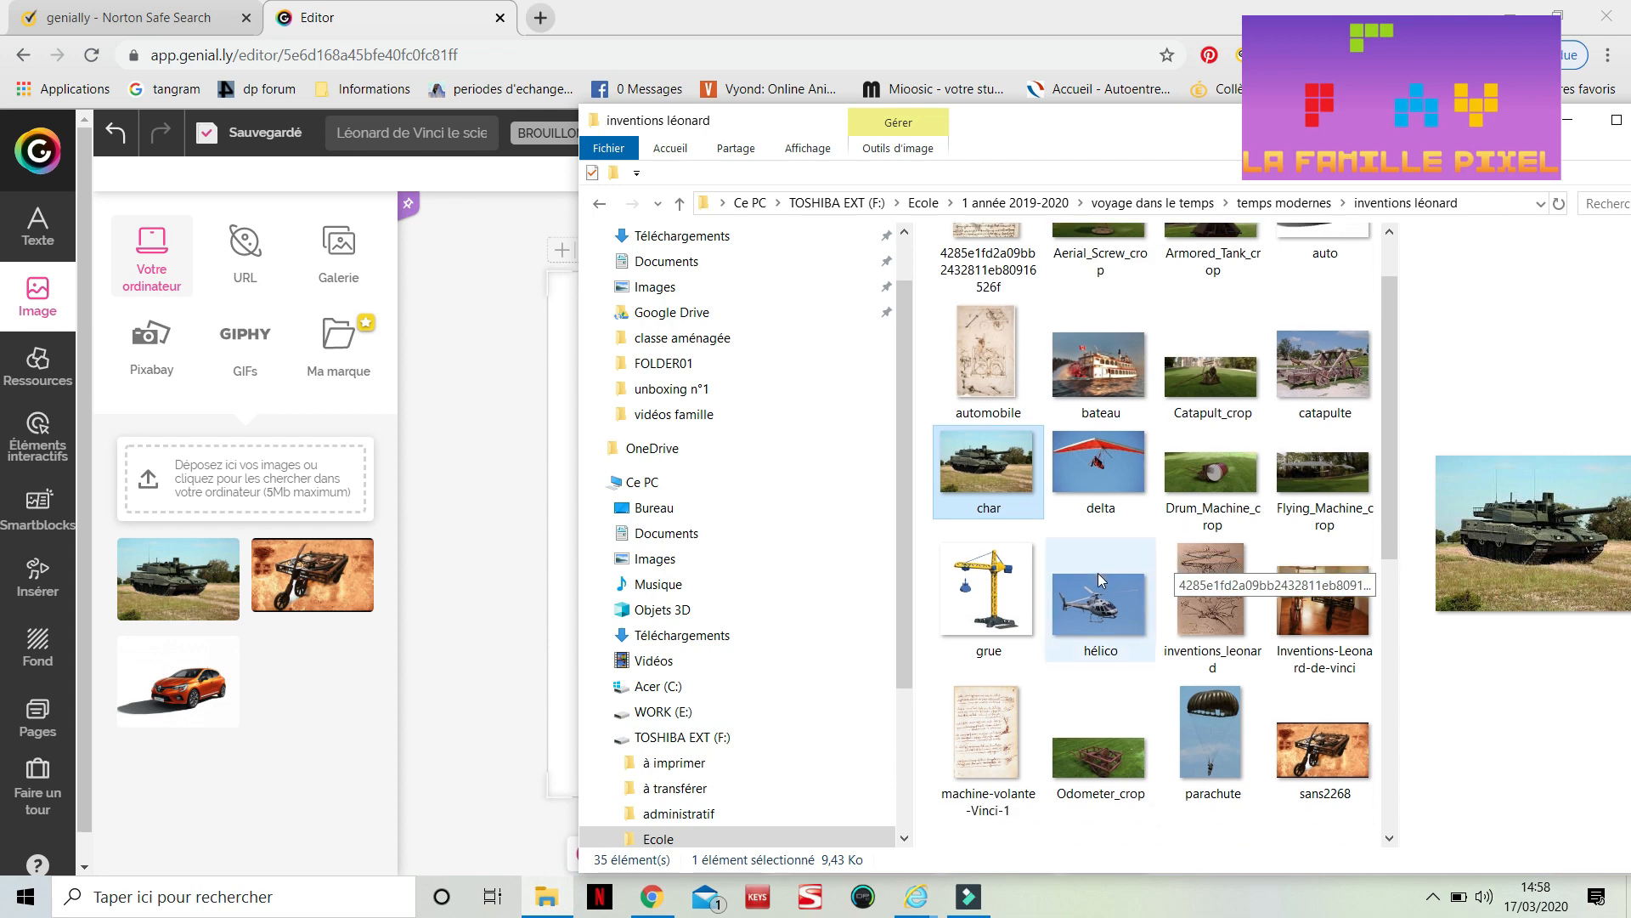
scroll(1101, 581, down, 1)
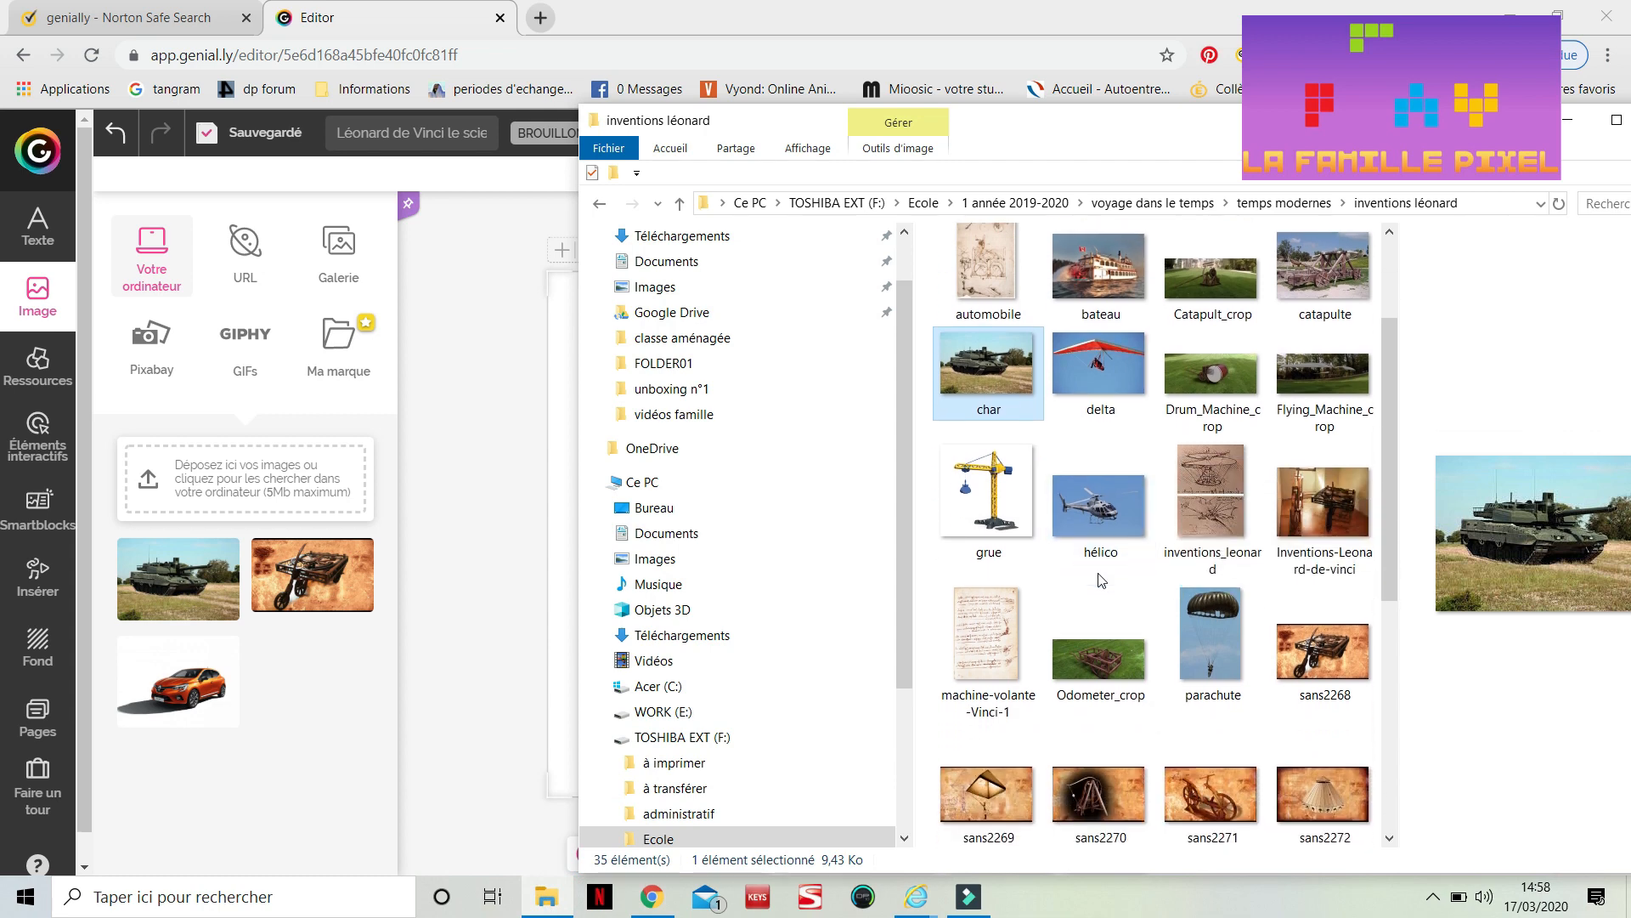
scroll(1138, 629, down, 3)
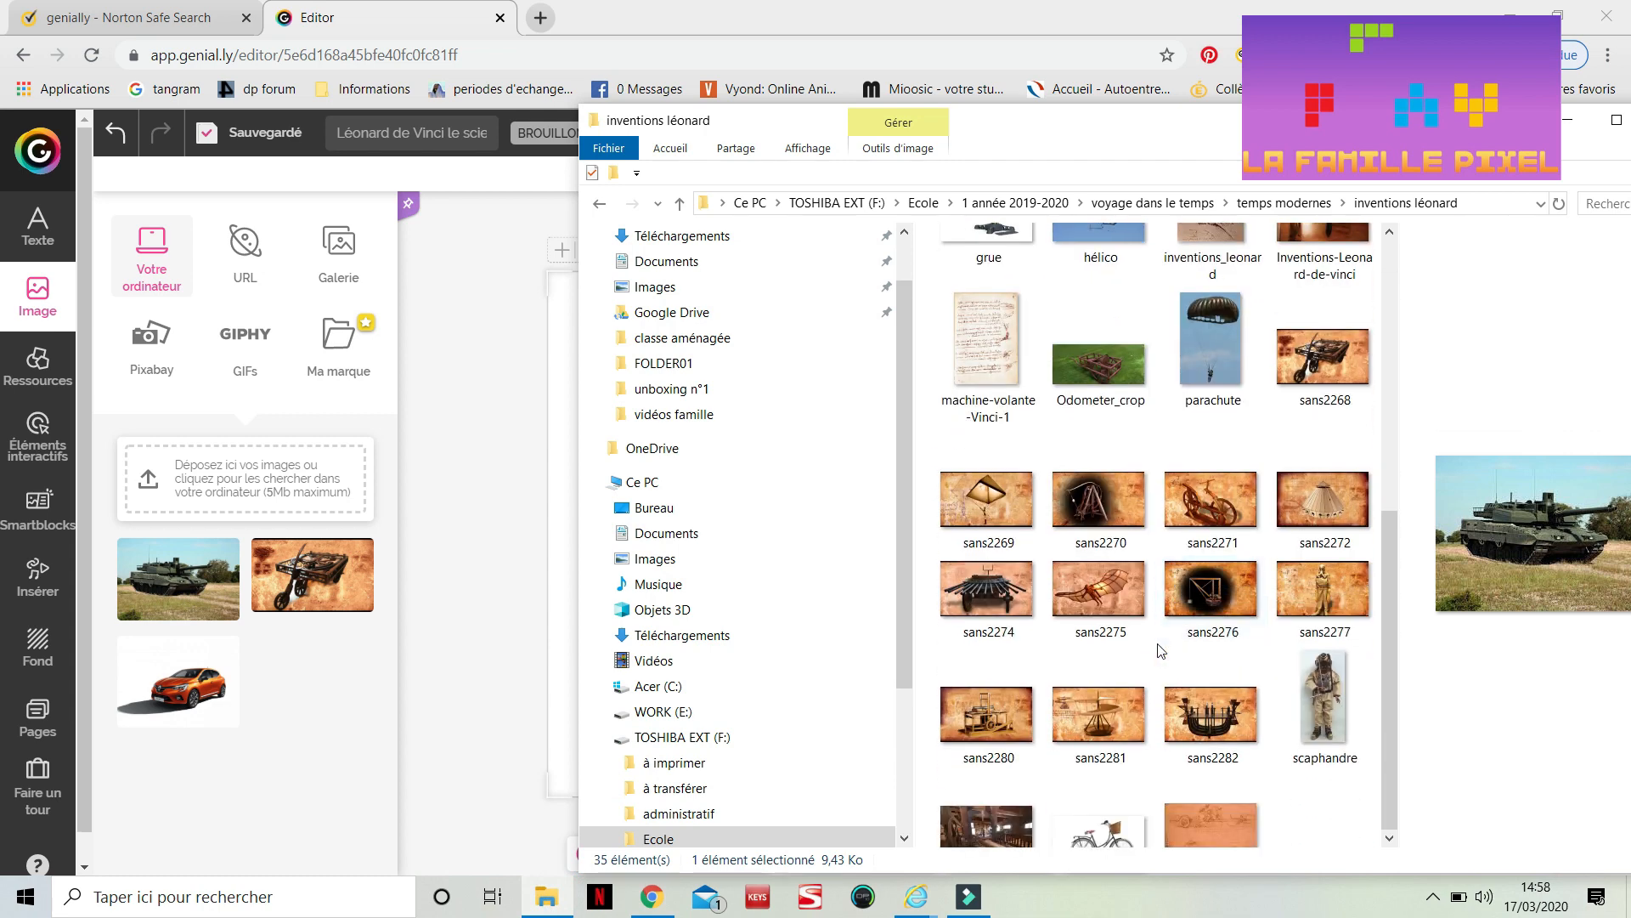
scroll(1160, 652, down, 1)
drag(1101, 756, 240, 514)
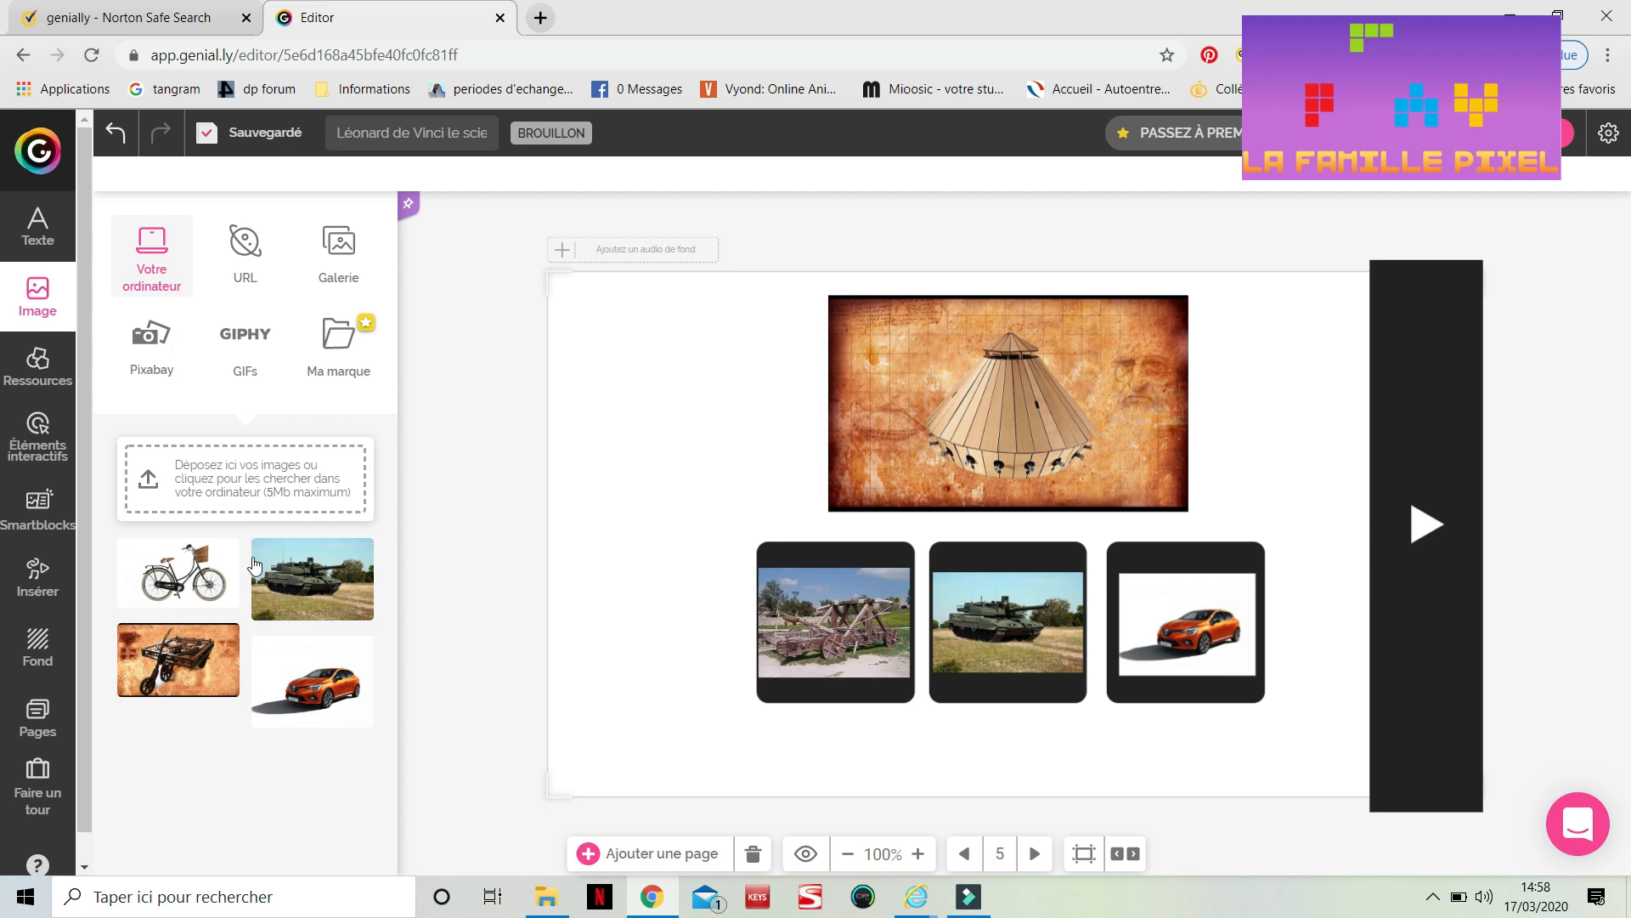
click(35, 716)
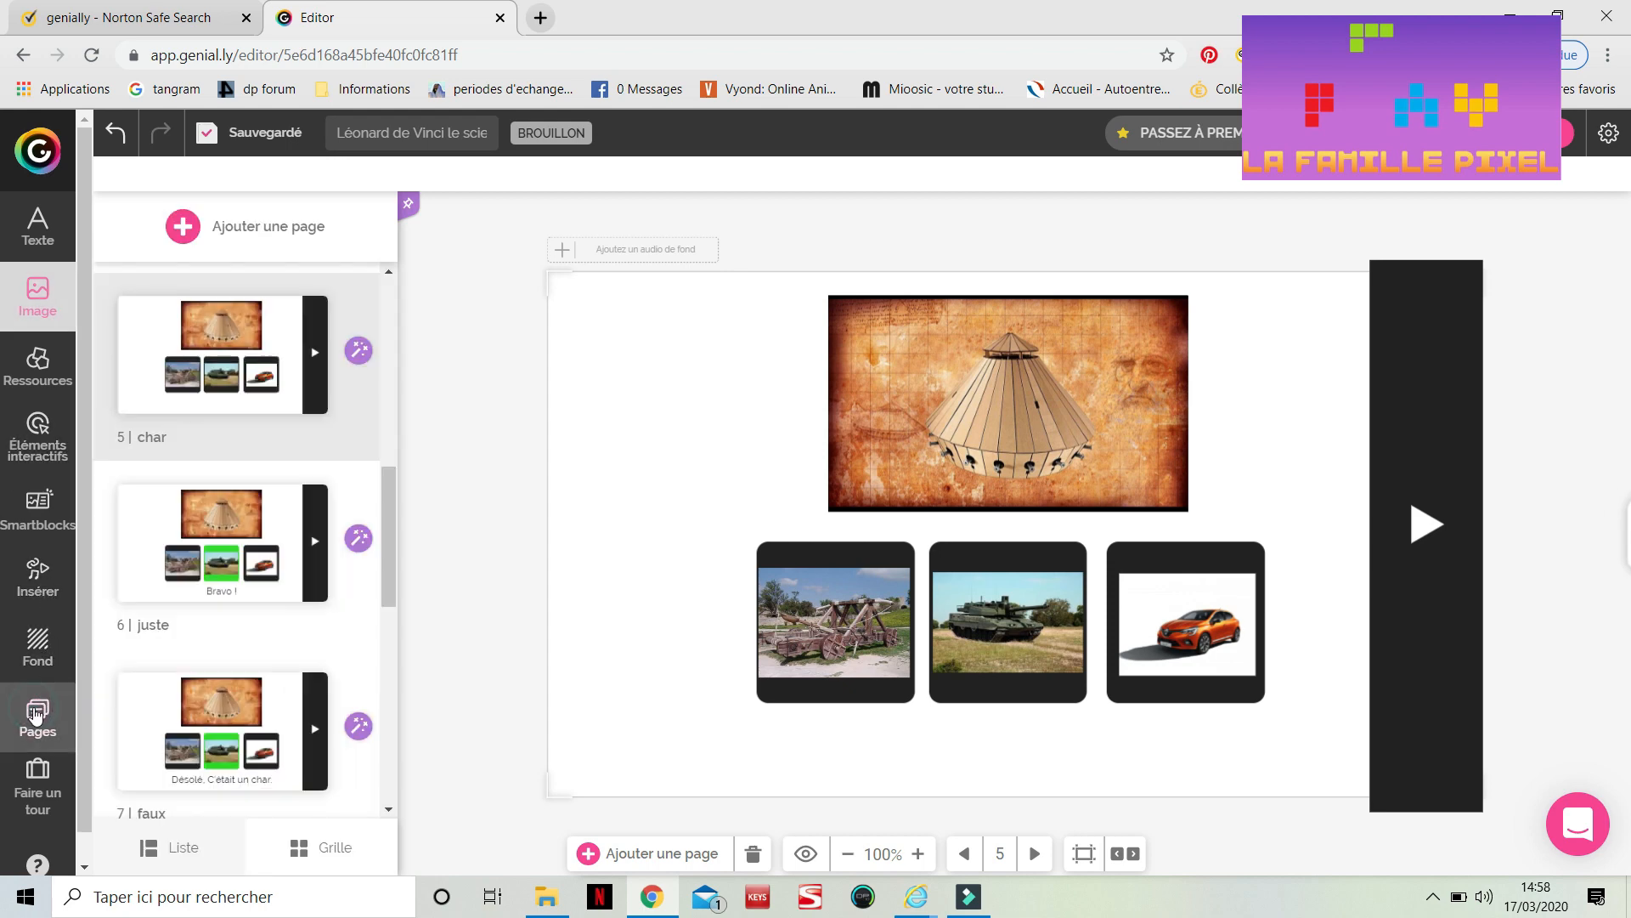
Open the 'automobile' page and place Leonardo's automobile image in the large frame, fitting it to the frame
scroll(266, 634, down, 6)
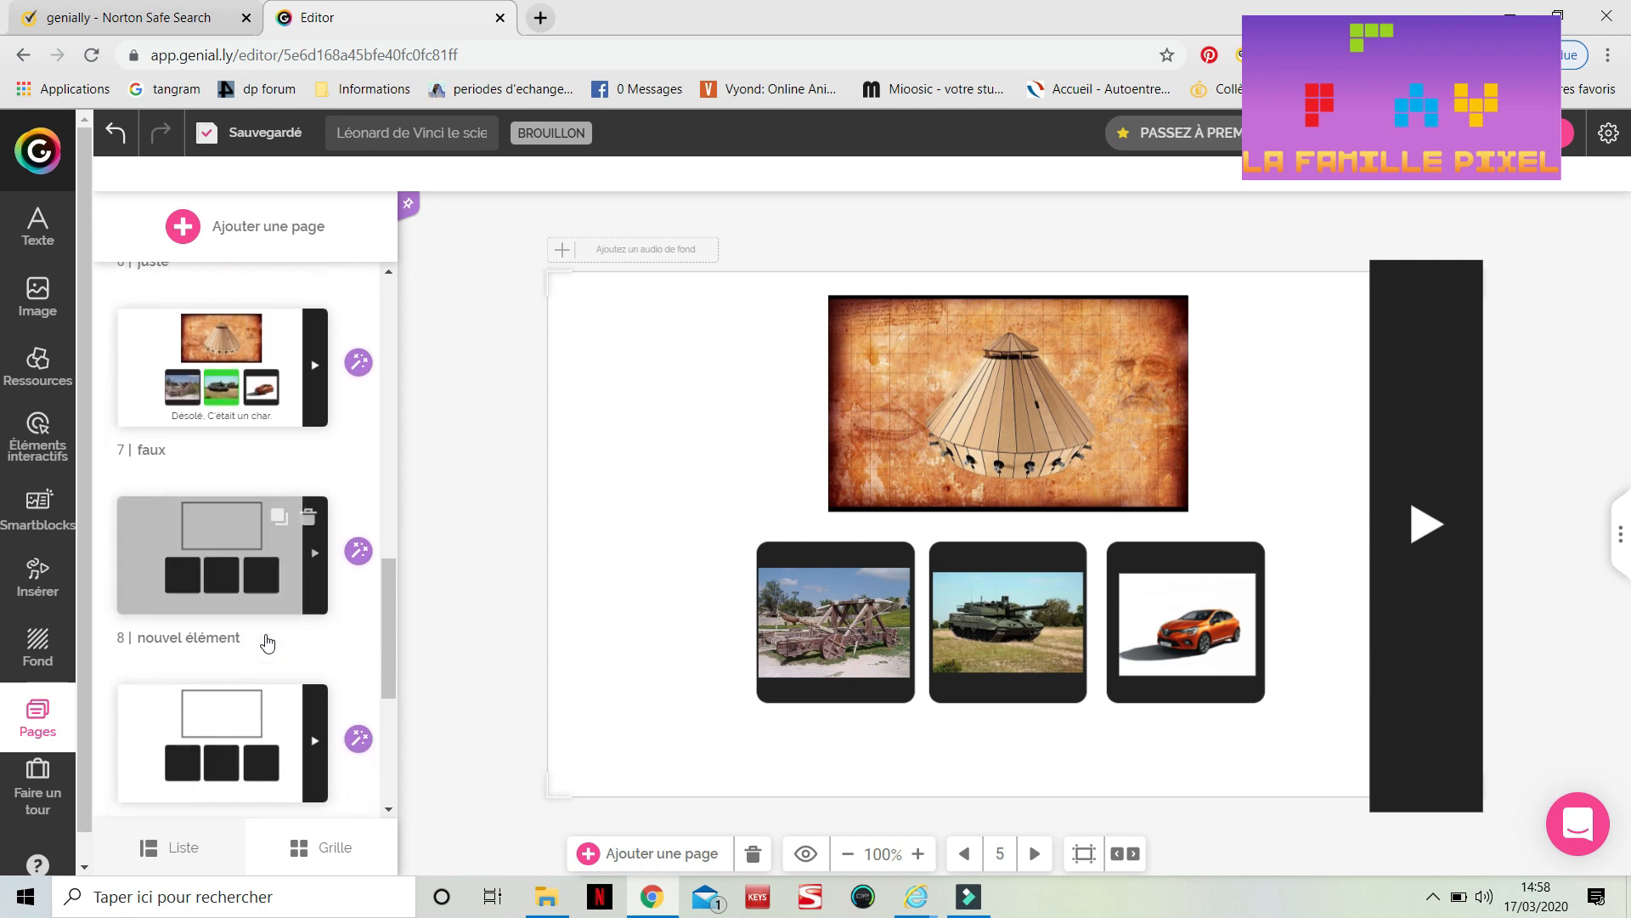
click(266, 642)
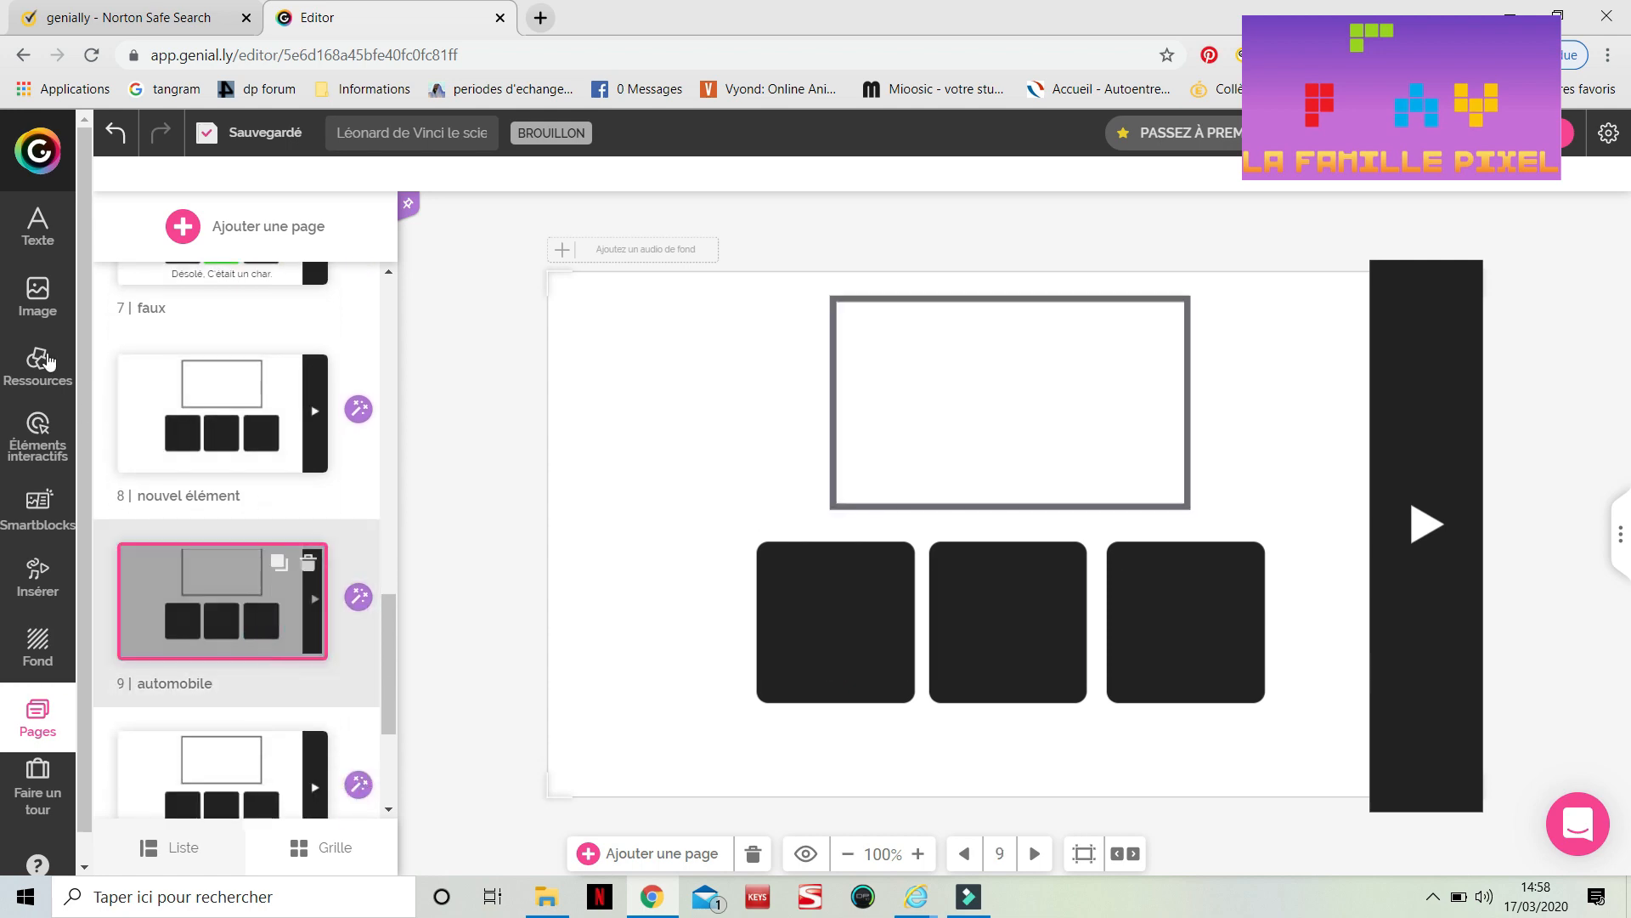
click(36, 299)
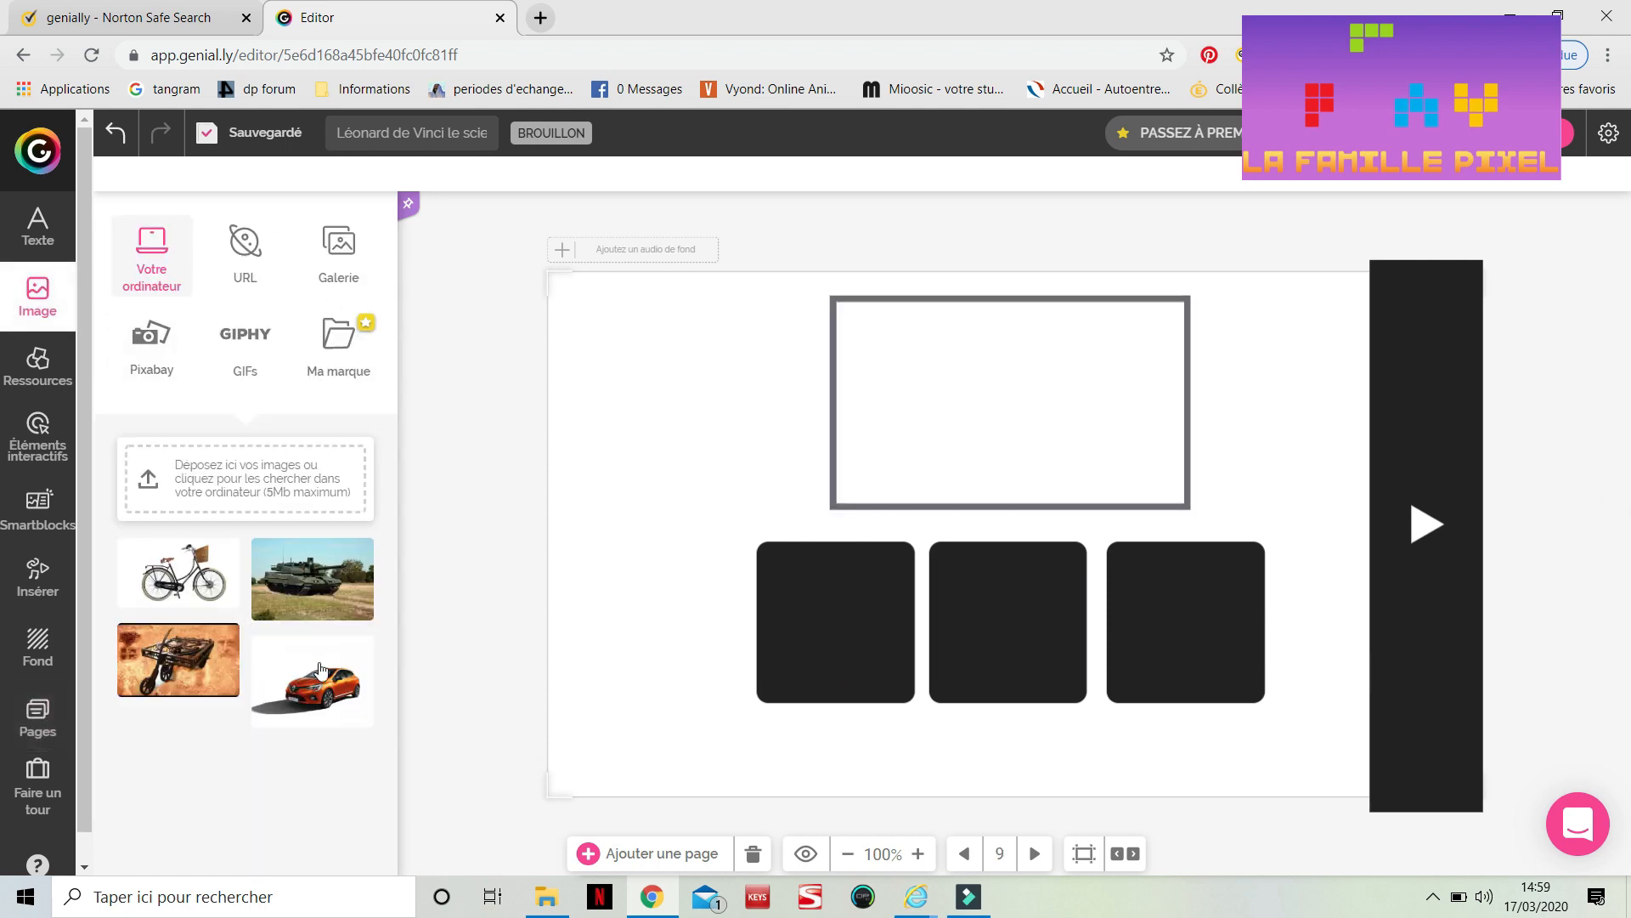
drag(189, 663, 1121, 446)
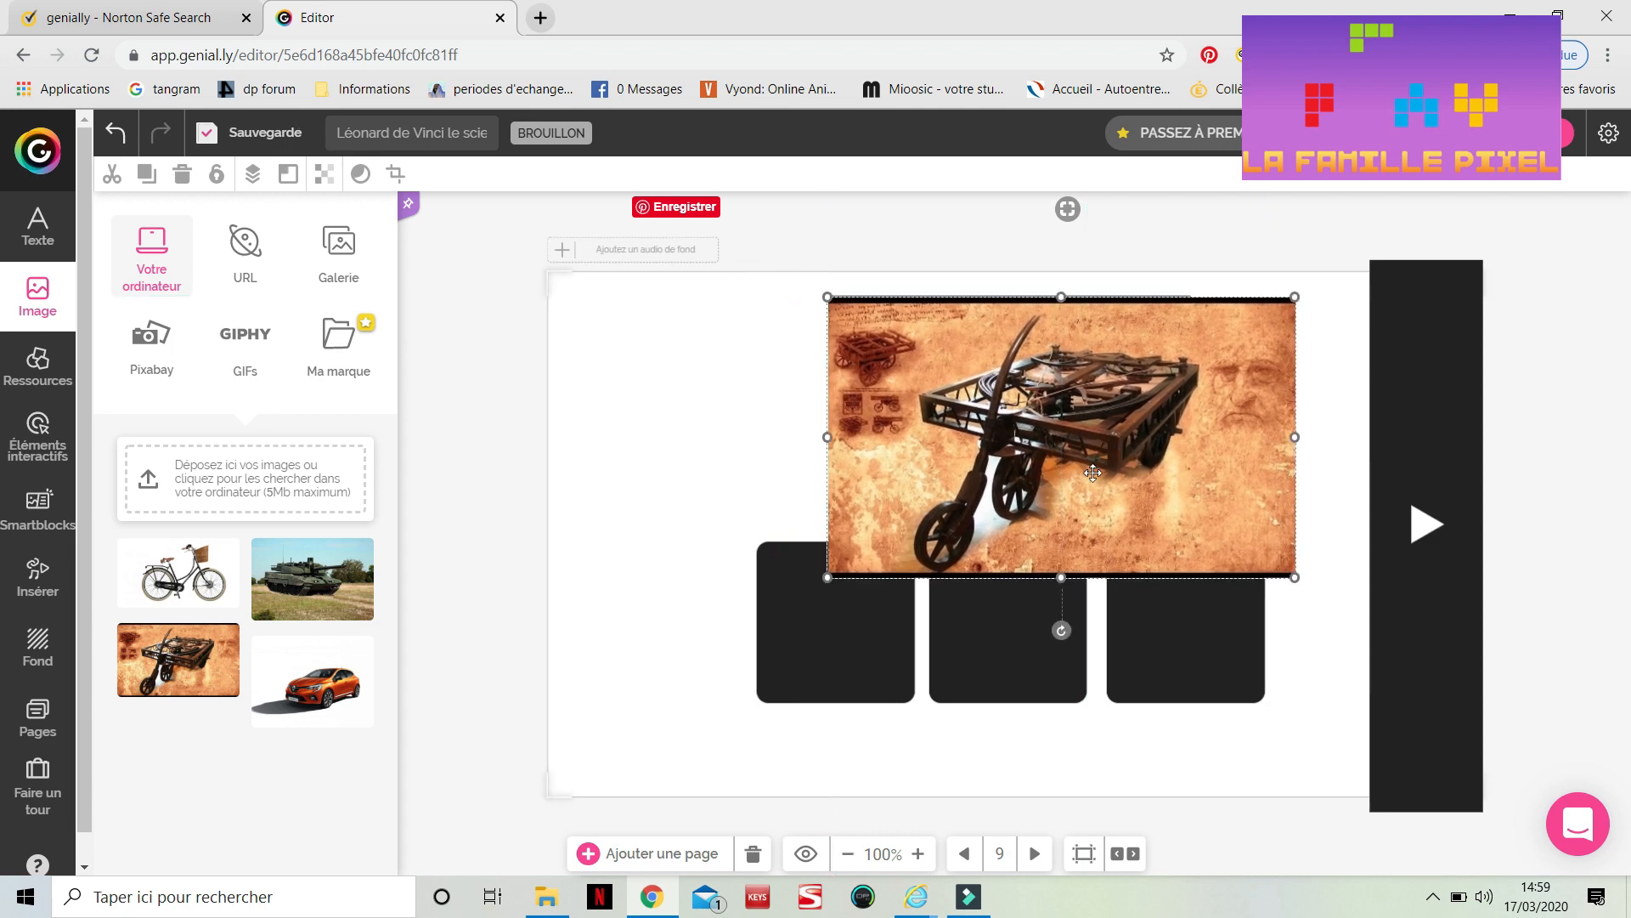
drag(1304, 568, 1191, 515)
click(1230, 569)
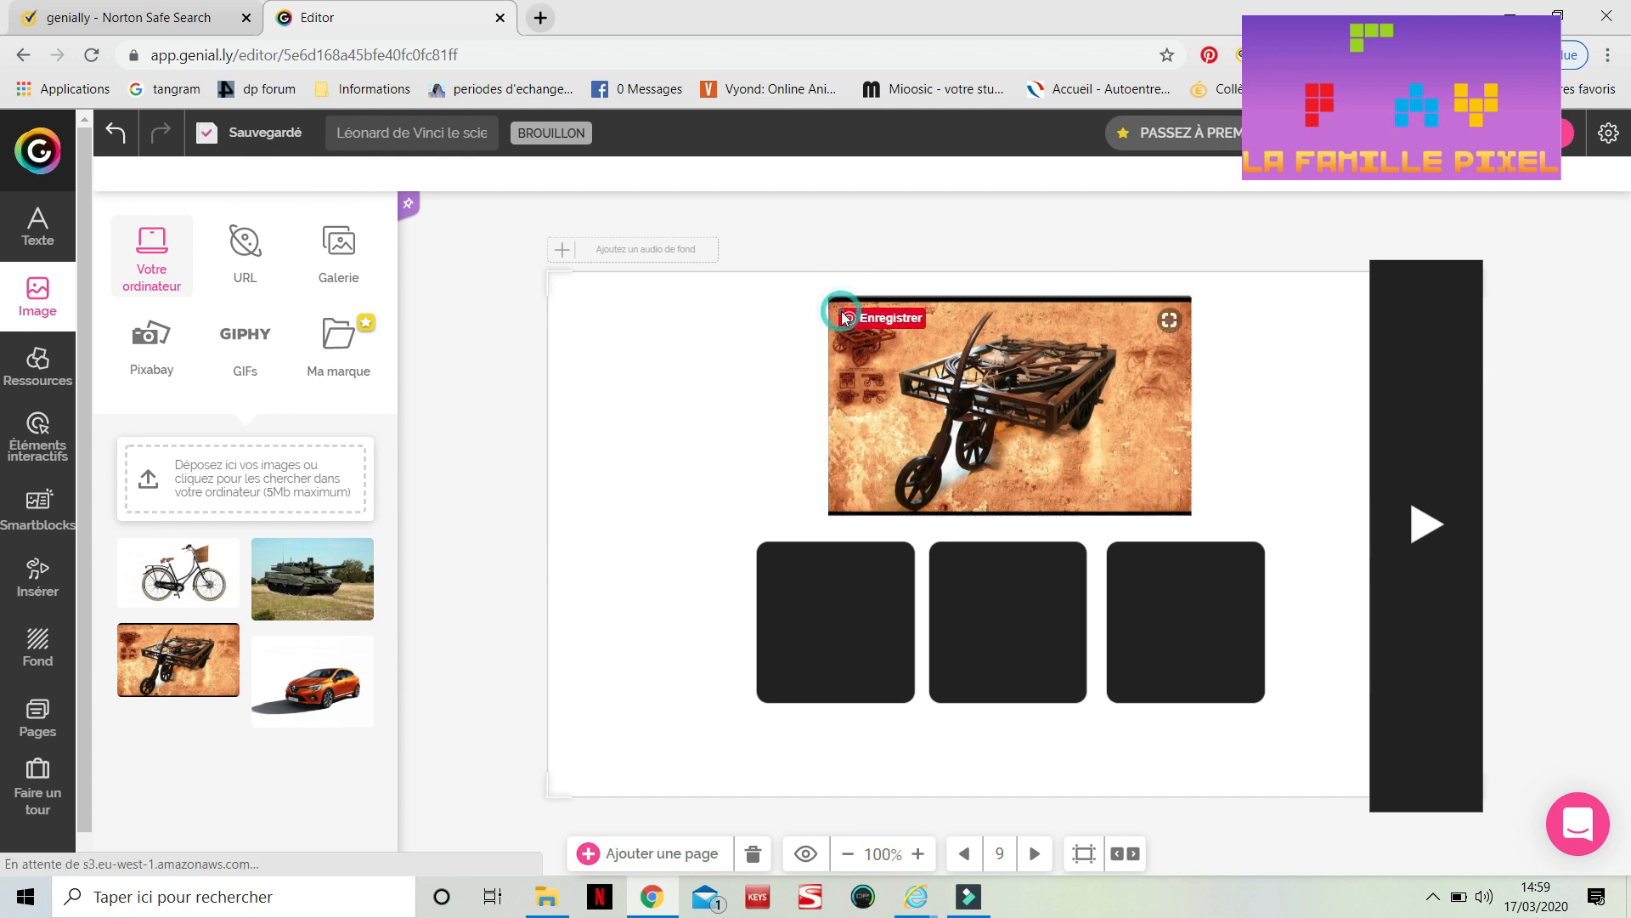
click(841, 313)
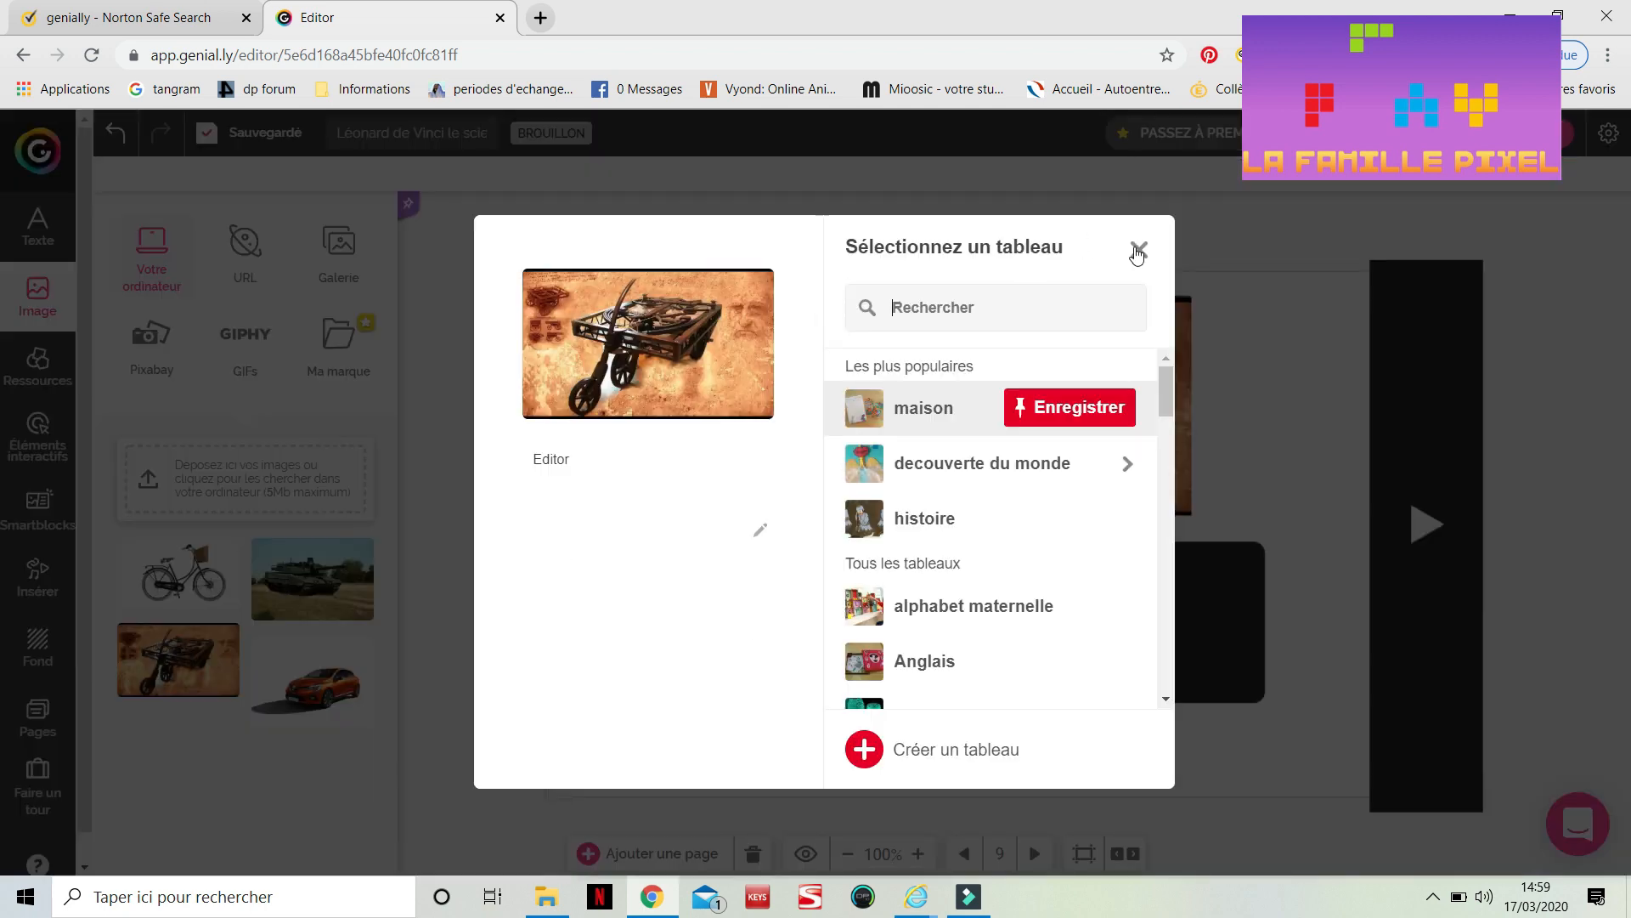
click(1136, 252)
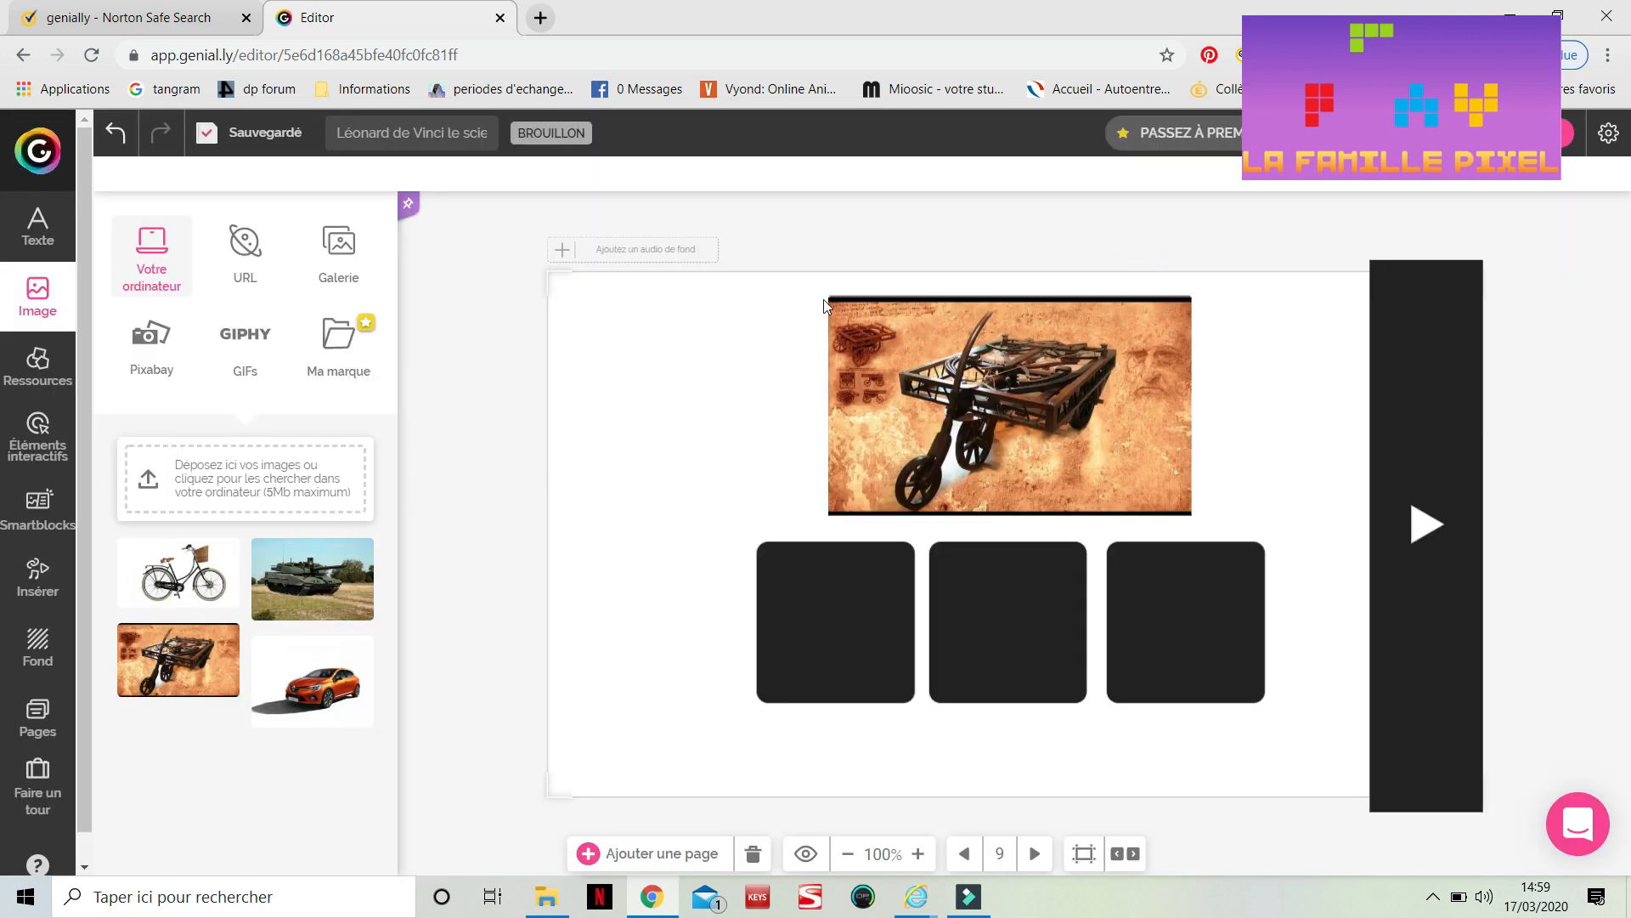
click(858, 364)
drag(829, 296, 823, 293)
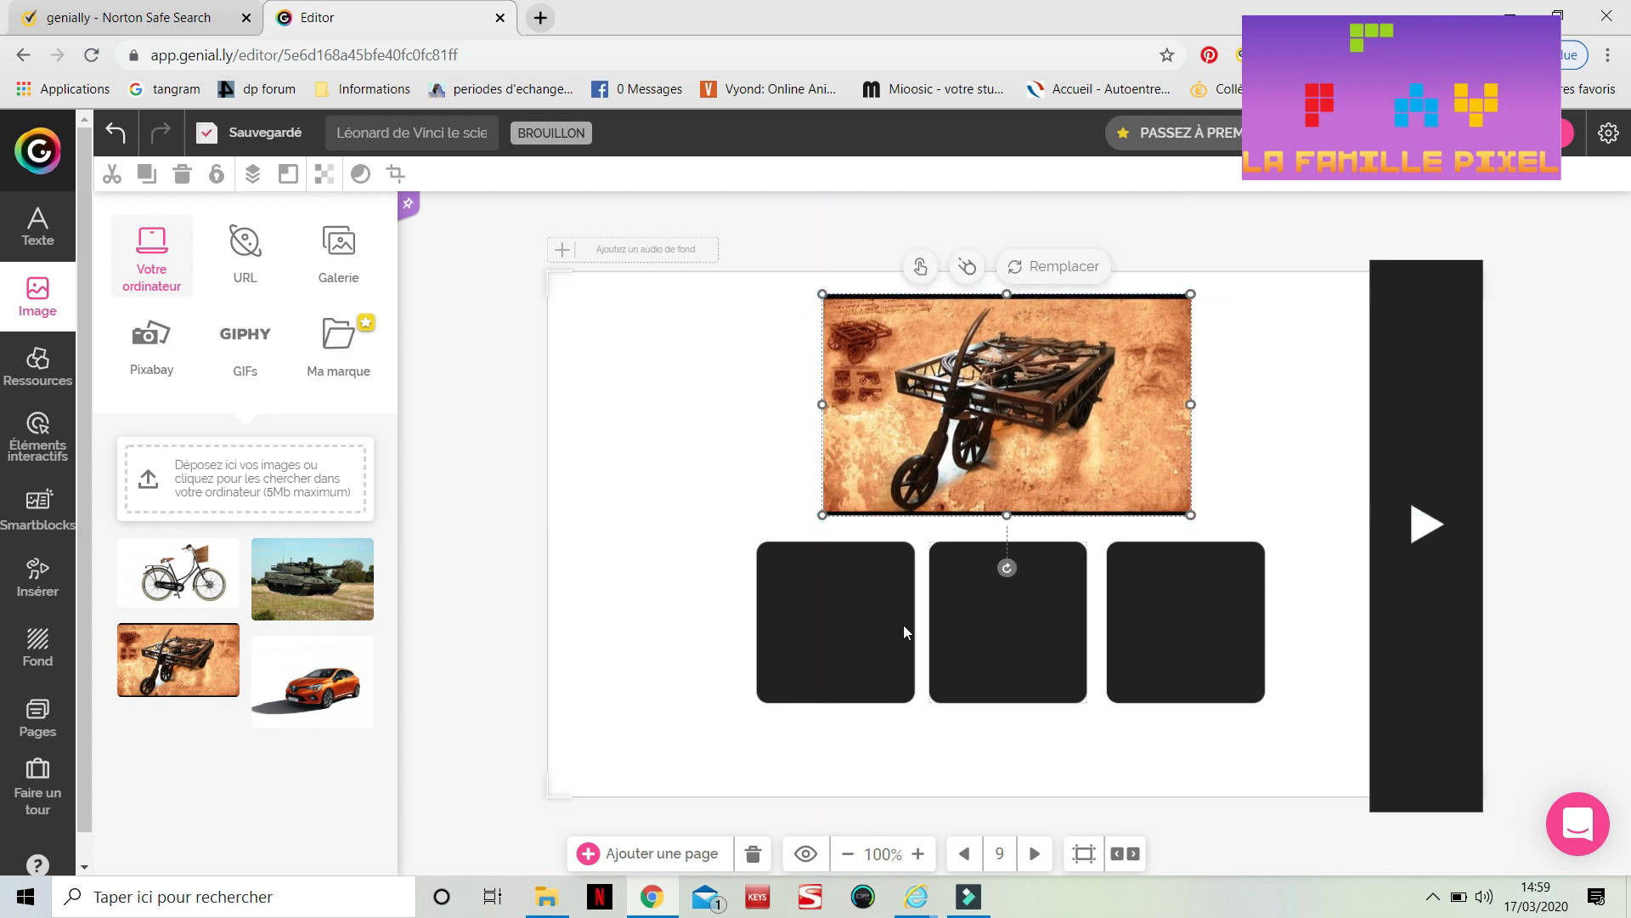
click(201, 669)
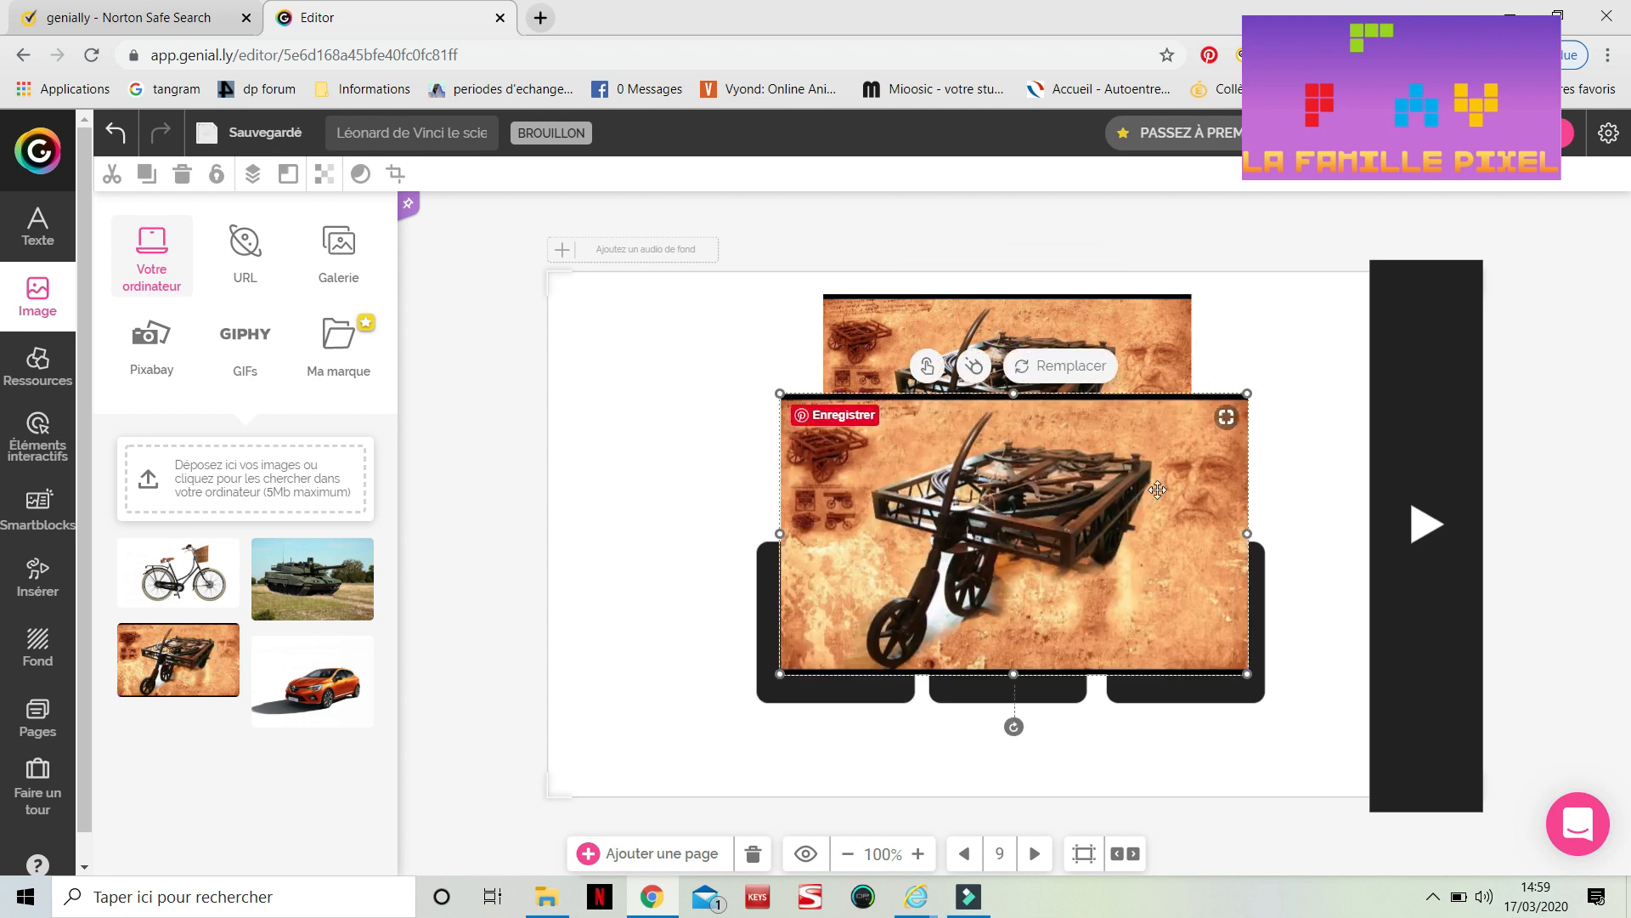
key(Delete)
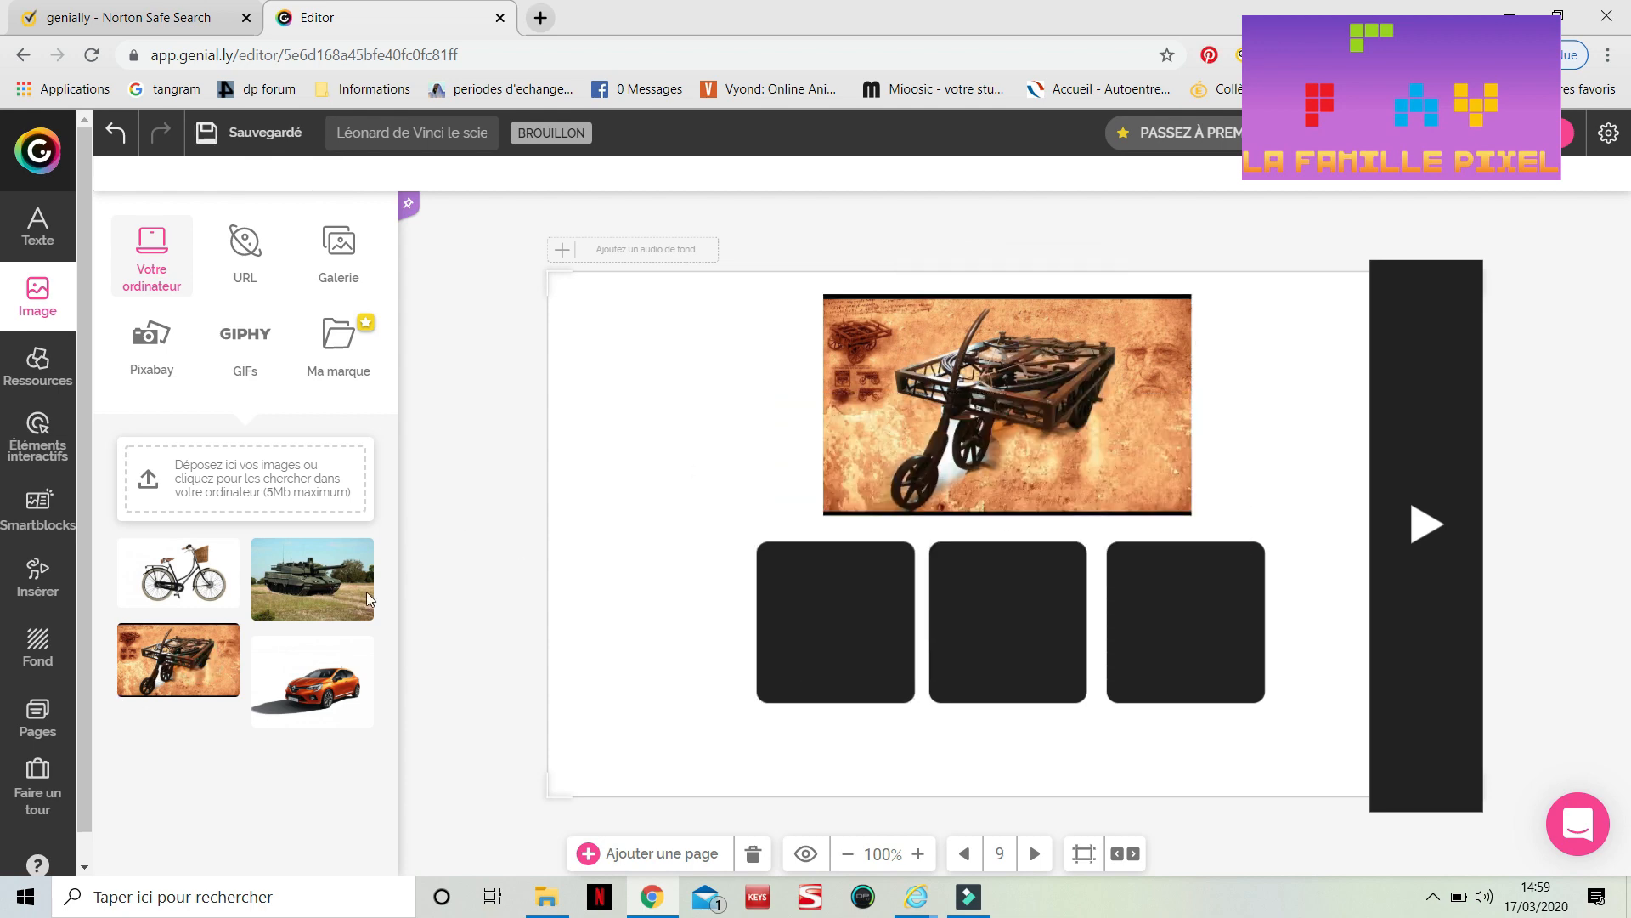
Place the bicycle and tank images, resized, into the first and second answer boxes
click(204, 586)
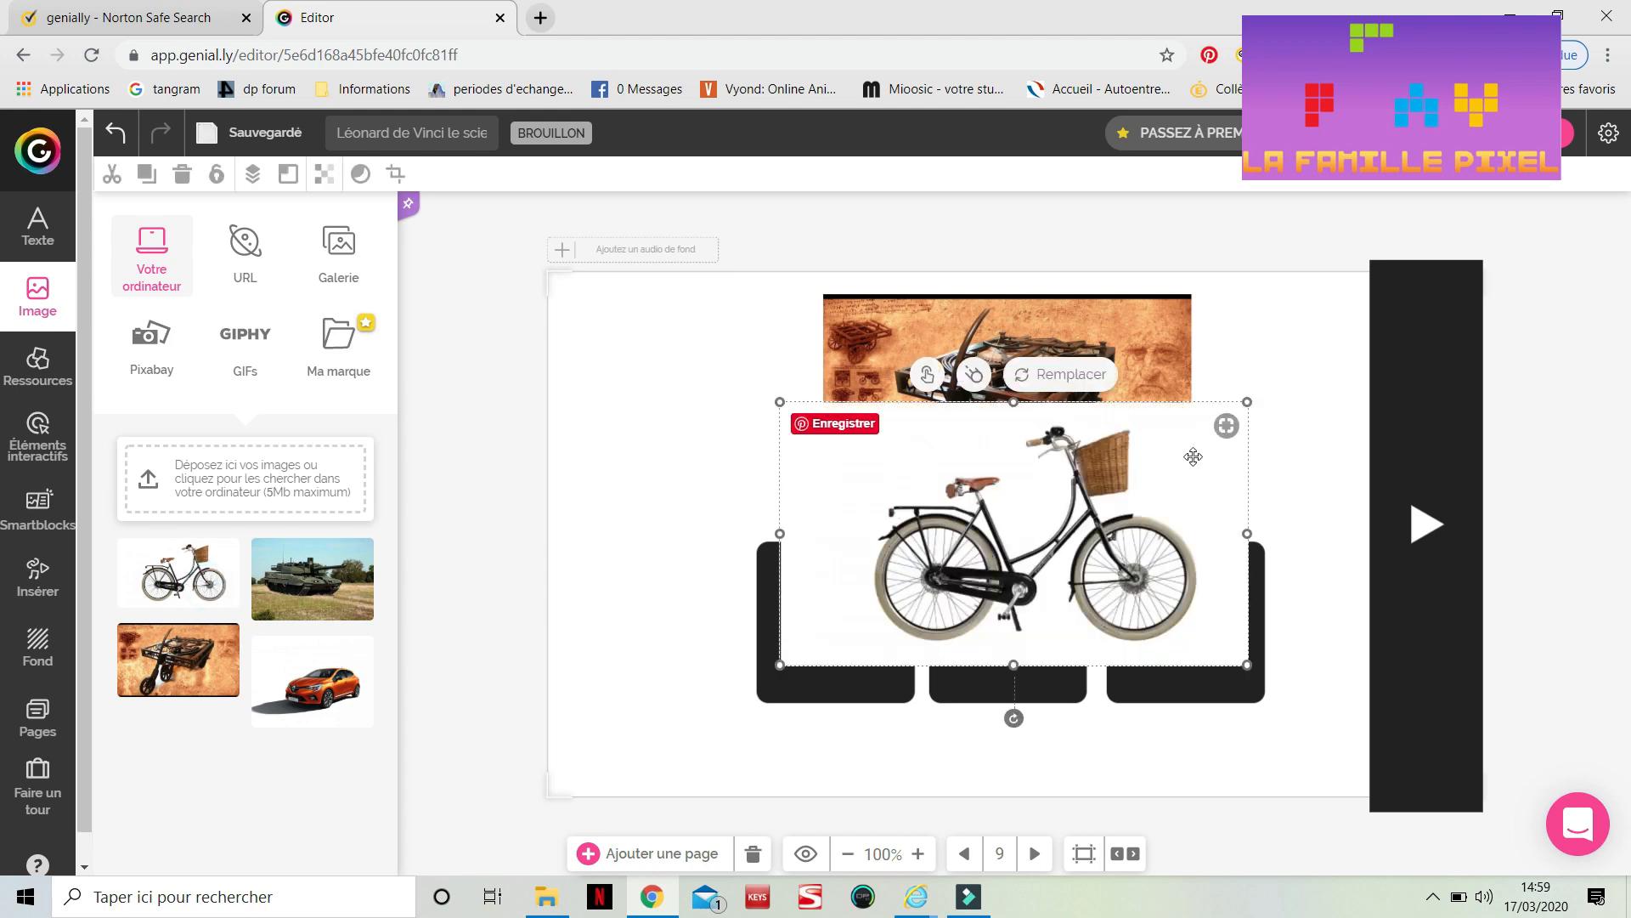
drag(1246, 401, 926, 582)
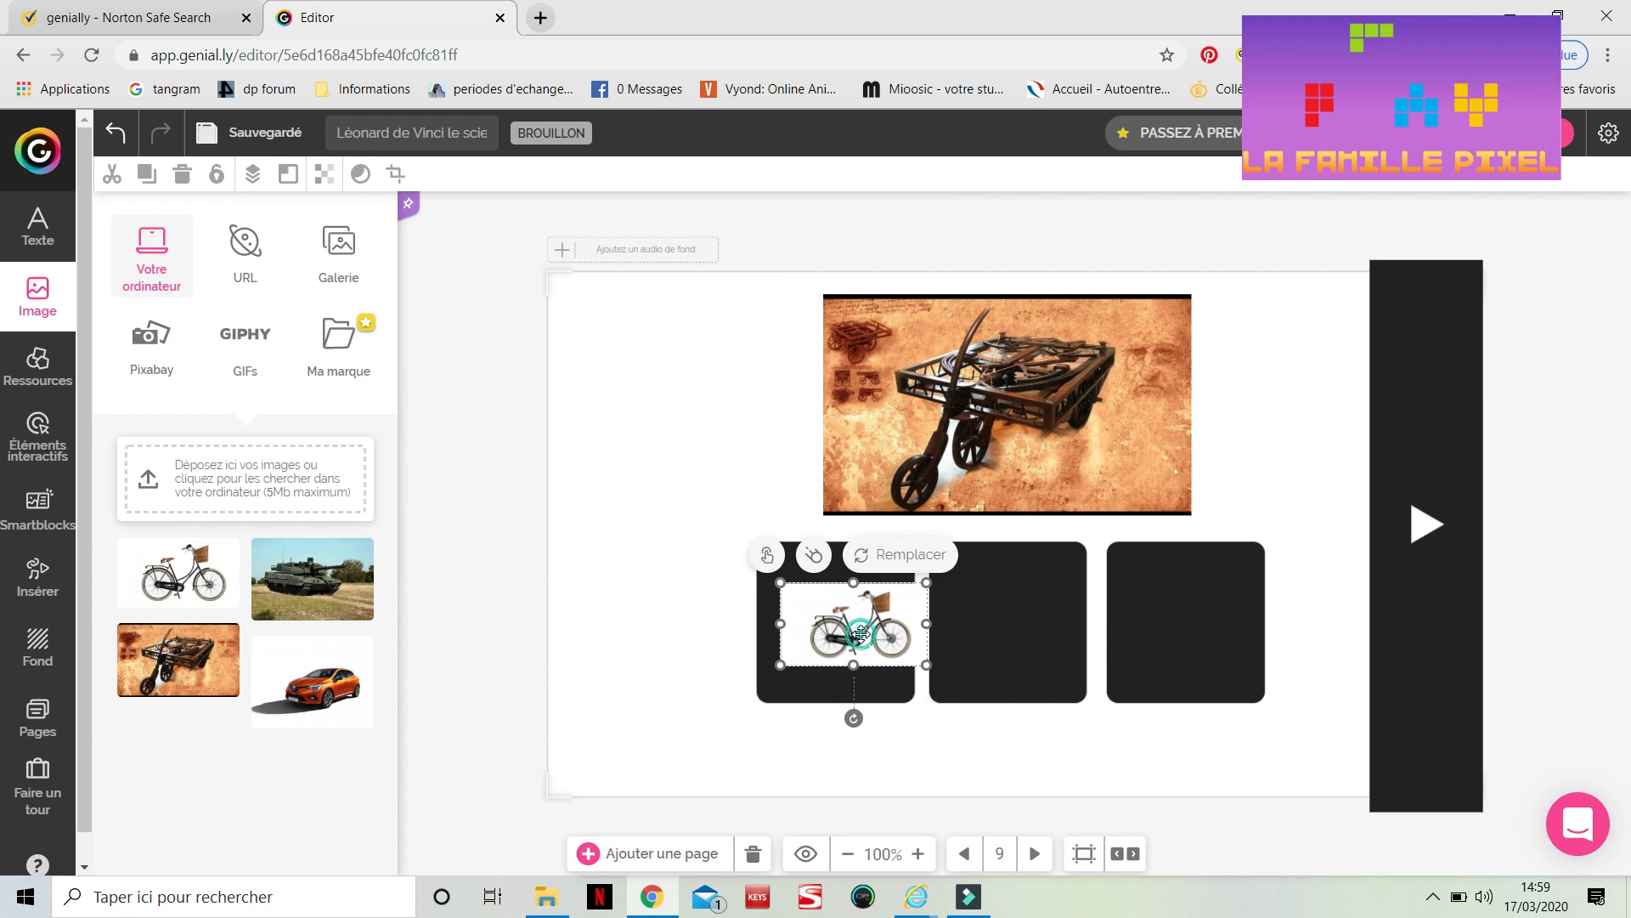
drag(861, 633, 844, 631)
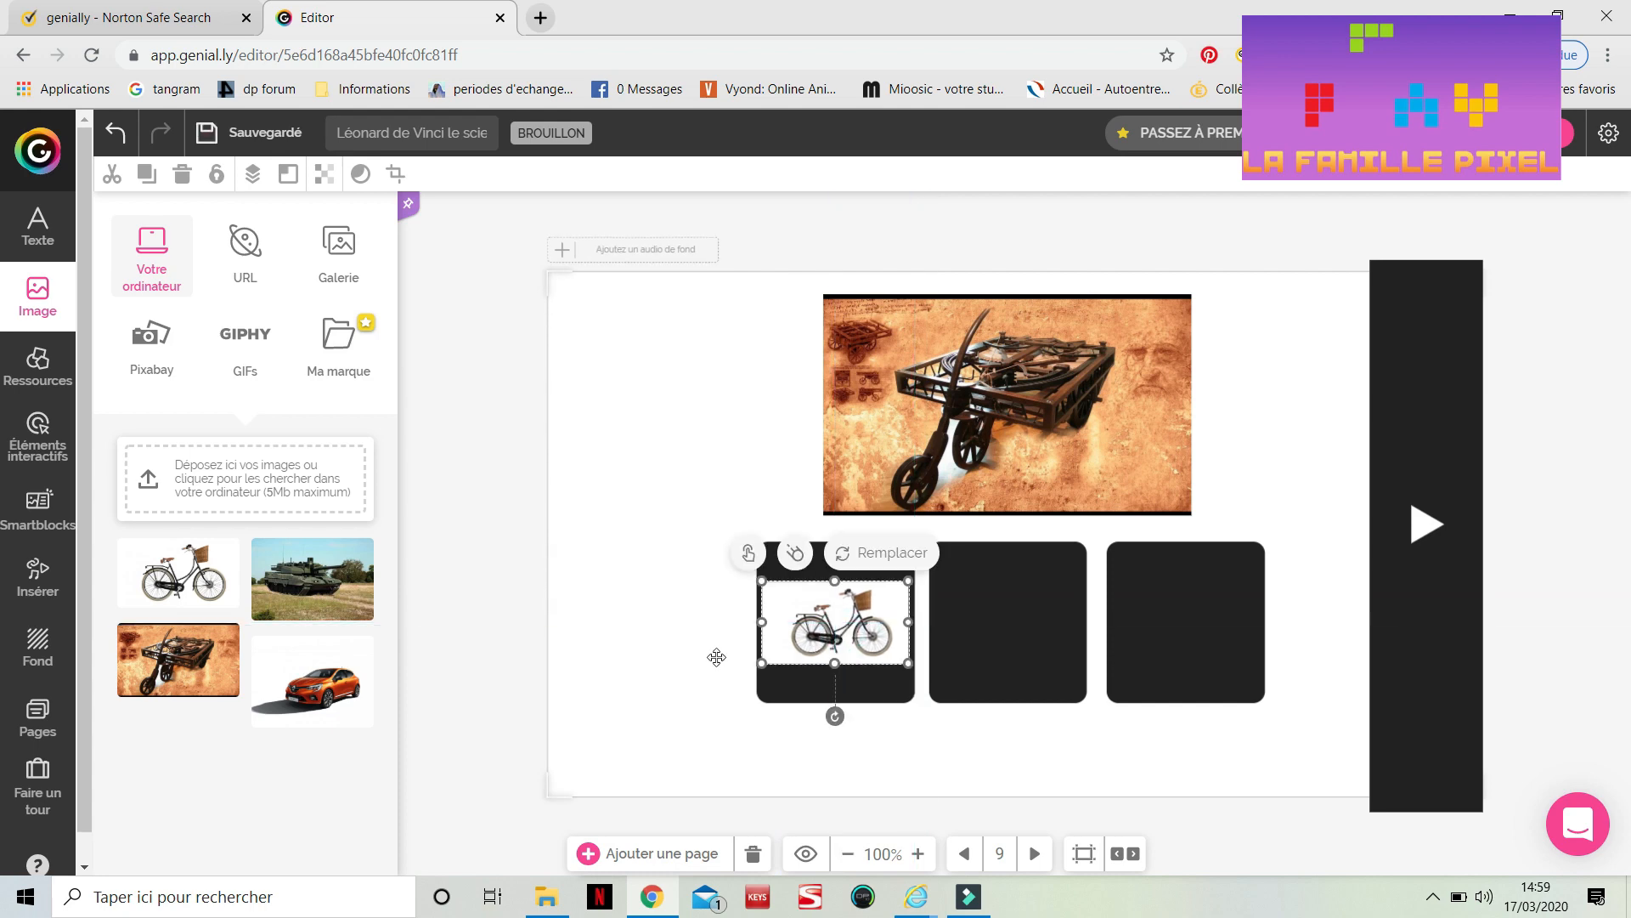
click(332, 599)
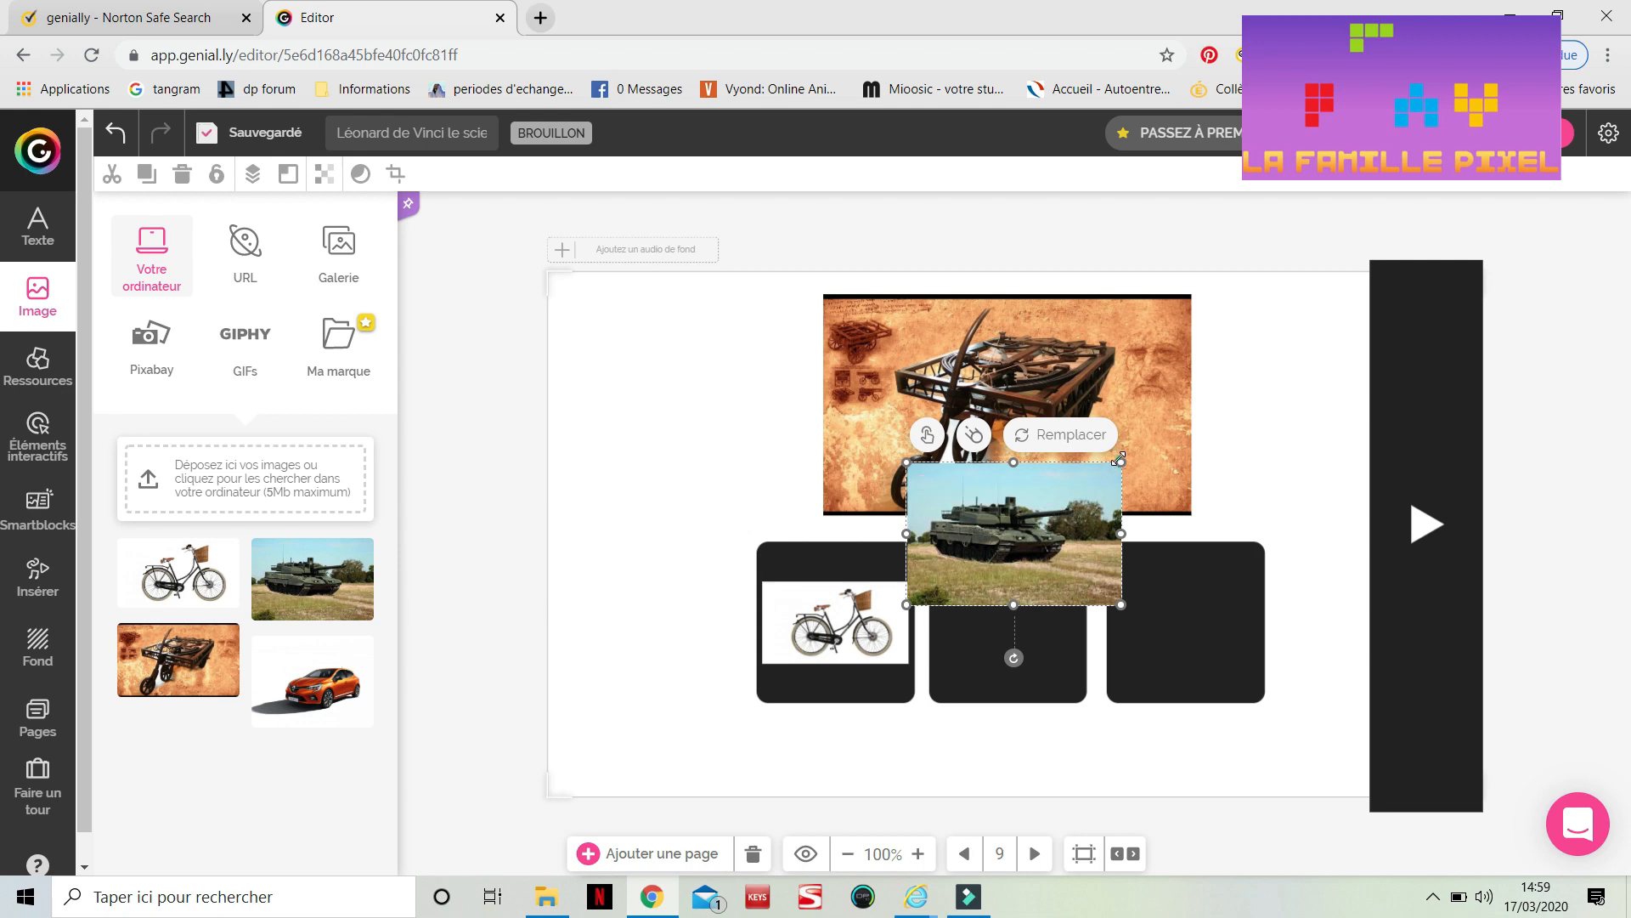
drag(1119, 459, 977, 629)
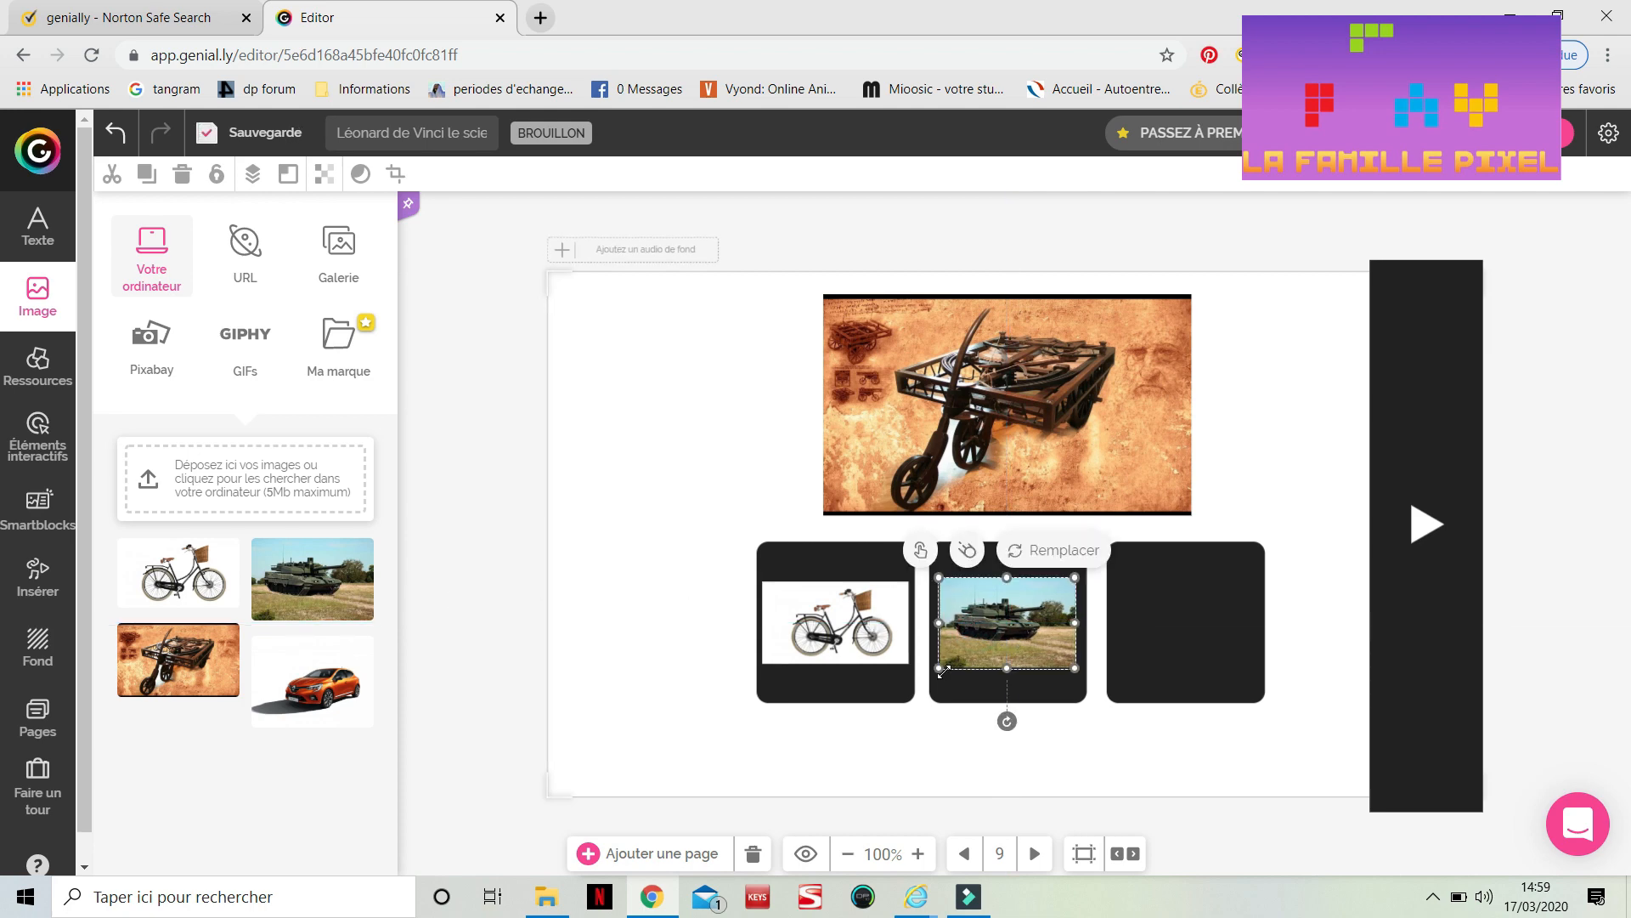
Place the orange car image, resized, into the third answer box
click(299, 690)
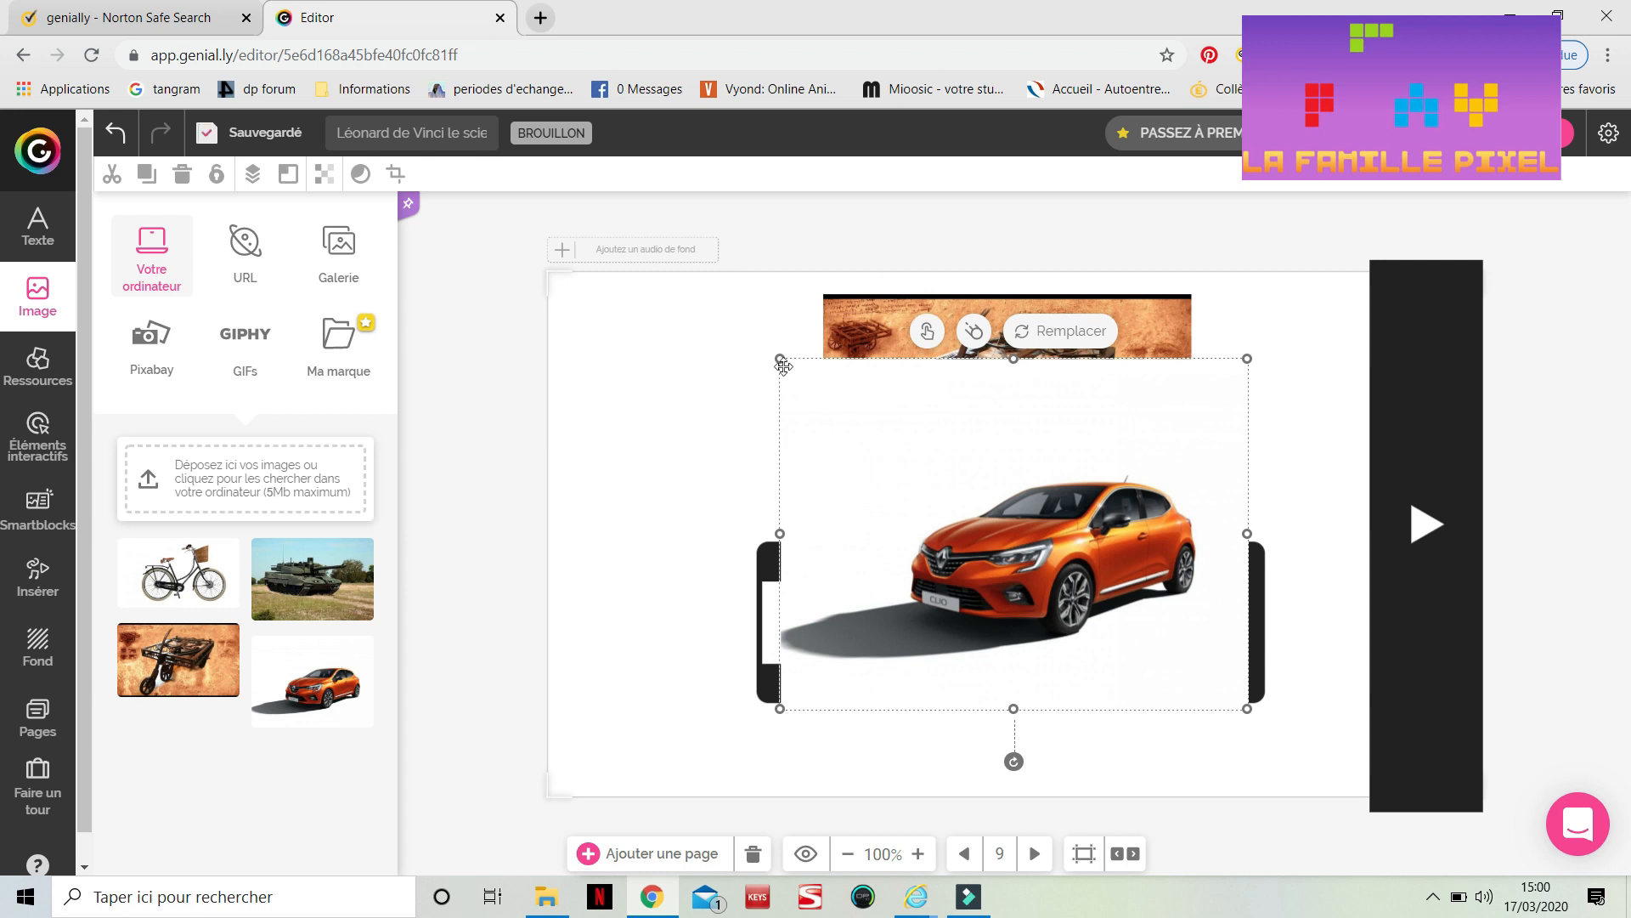
drag(779, 361, 1134, 576)
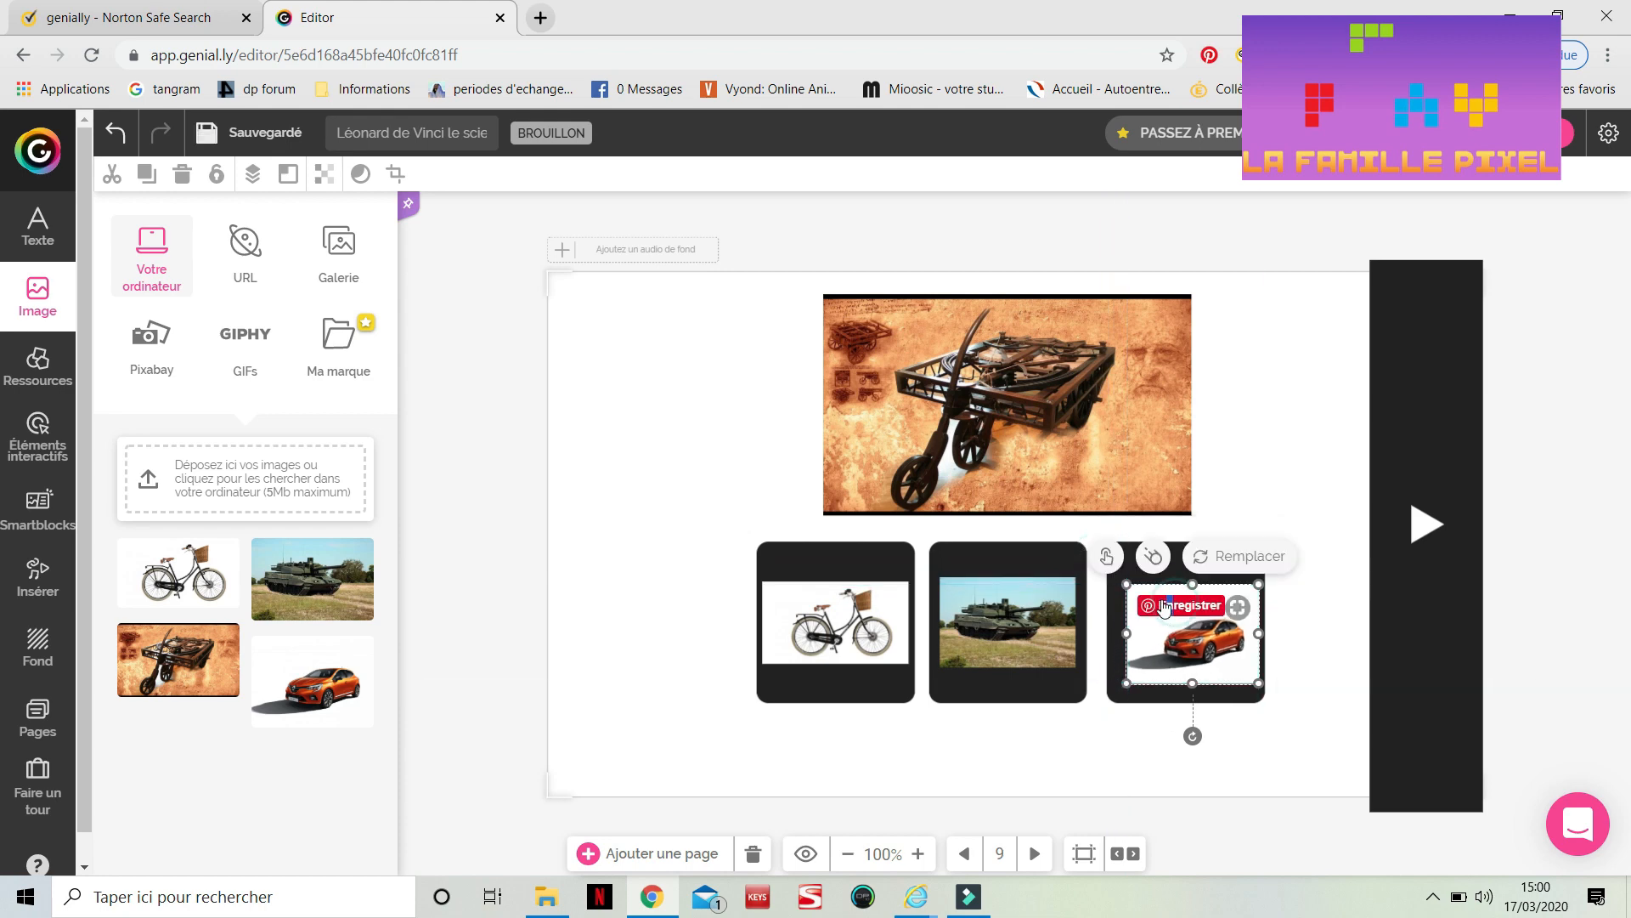
double_click(1168, 629)
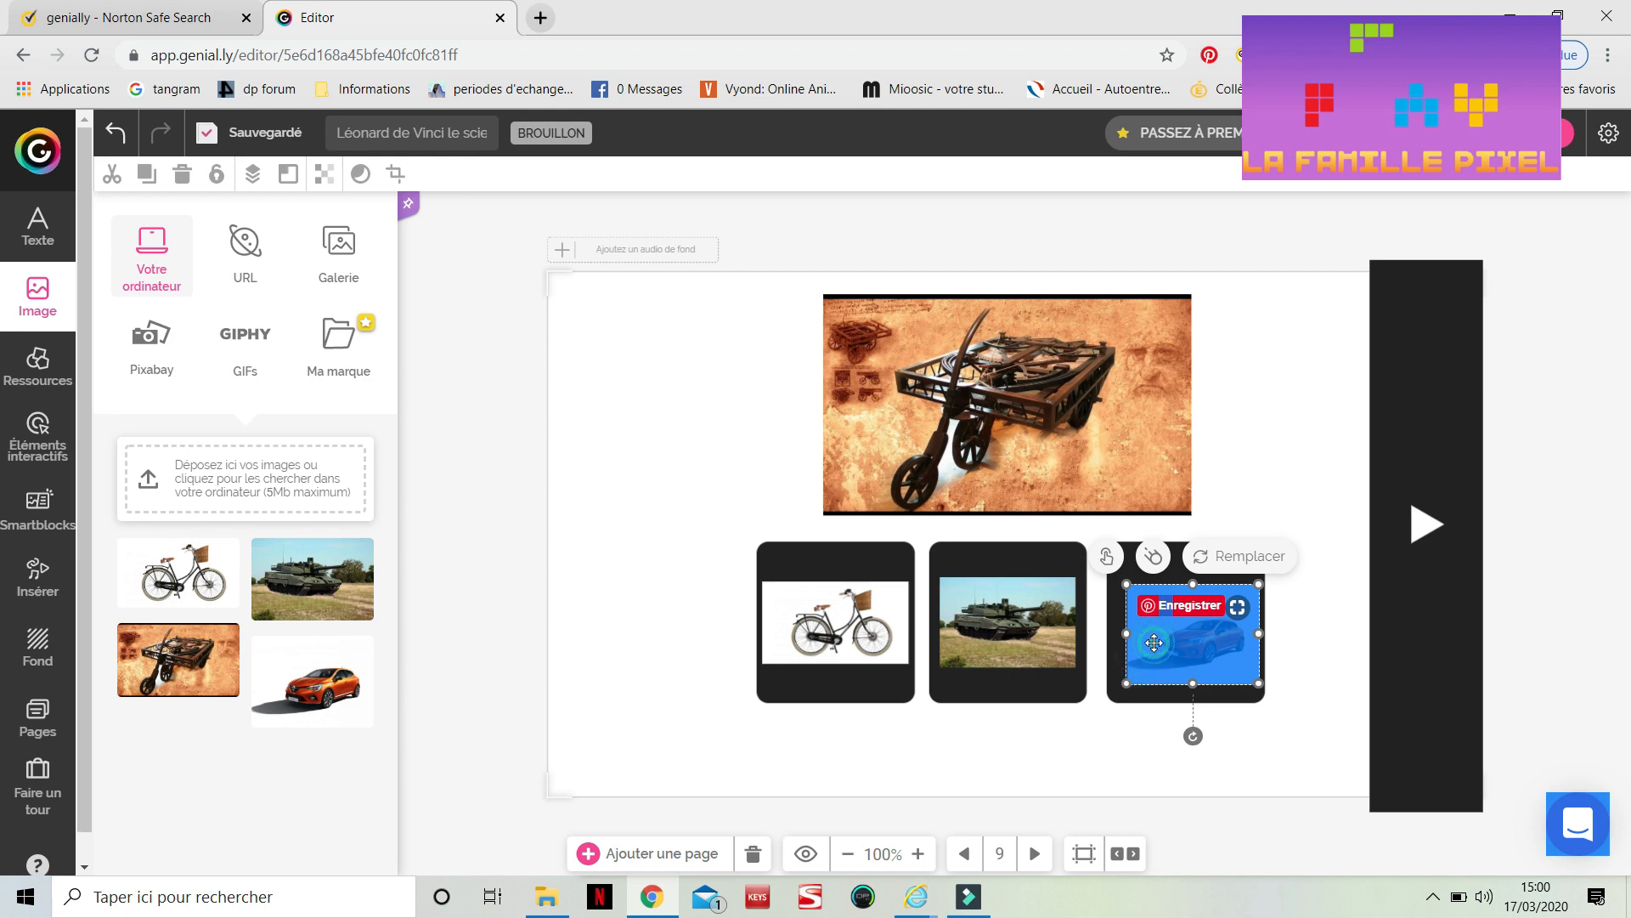
drag(1157, 635, 1148, 631)
click(1297, 726)
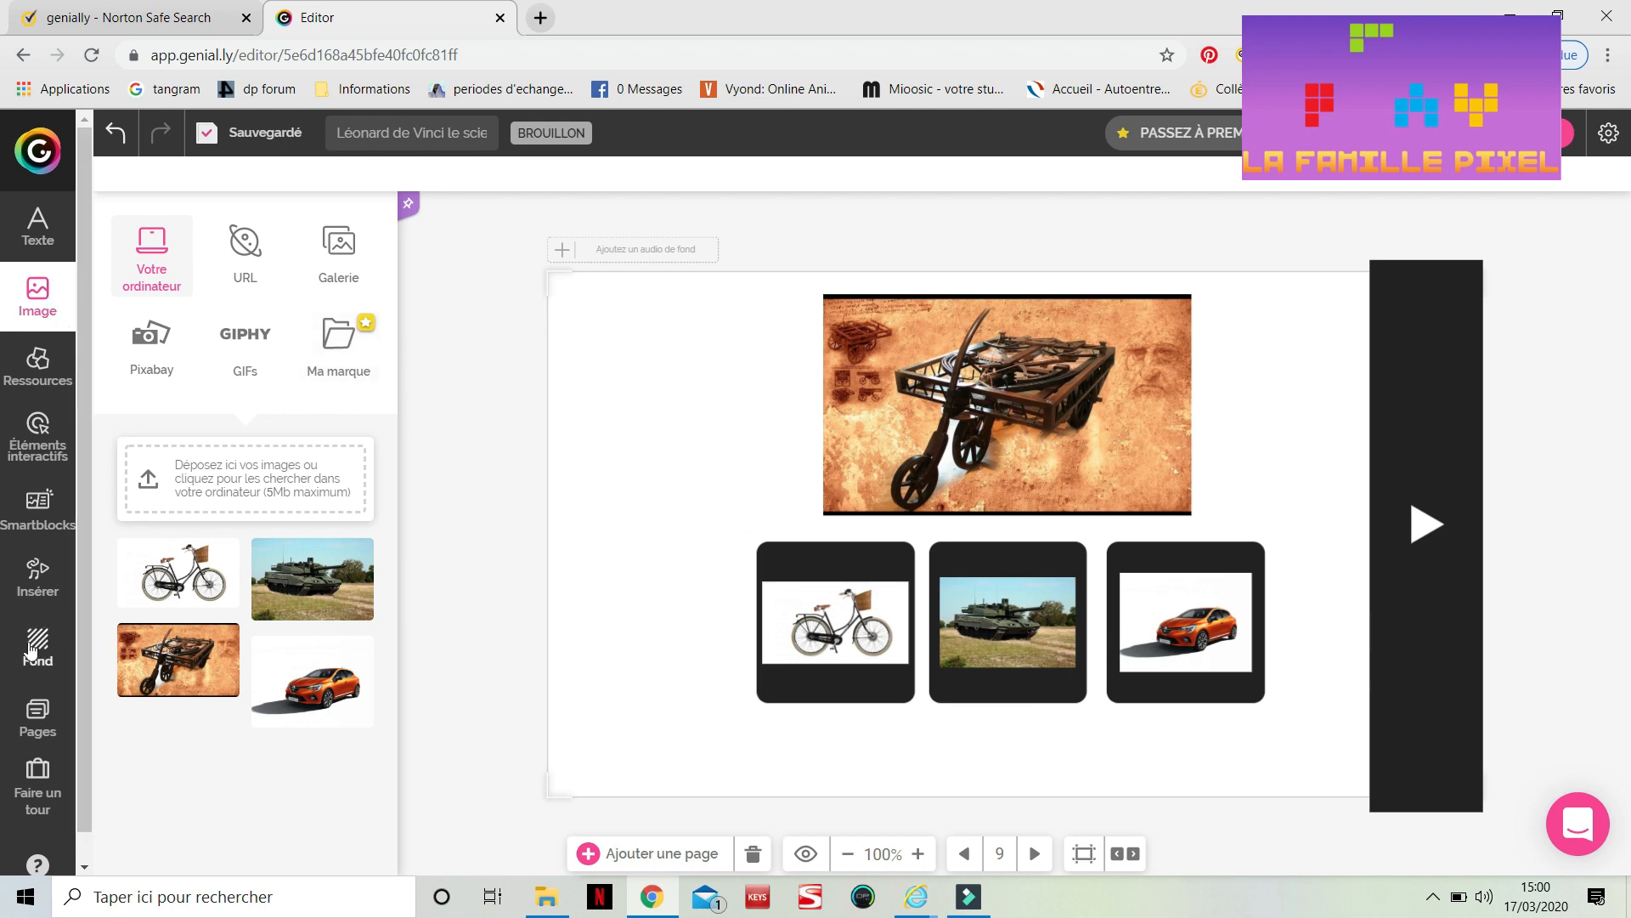
Duplicate the 'juste' page and rename the copy 'auto juste'
click(38, 721)
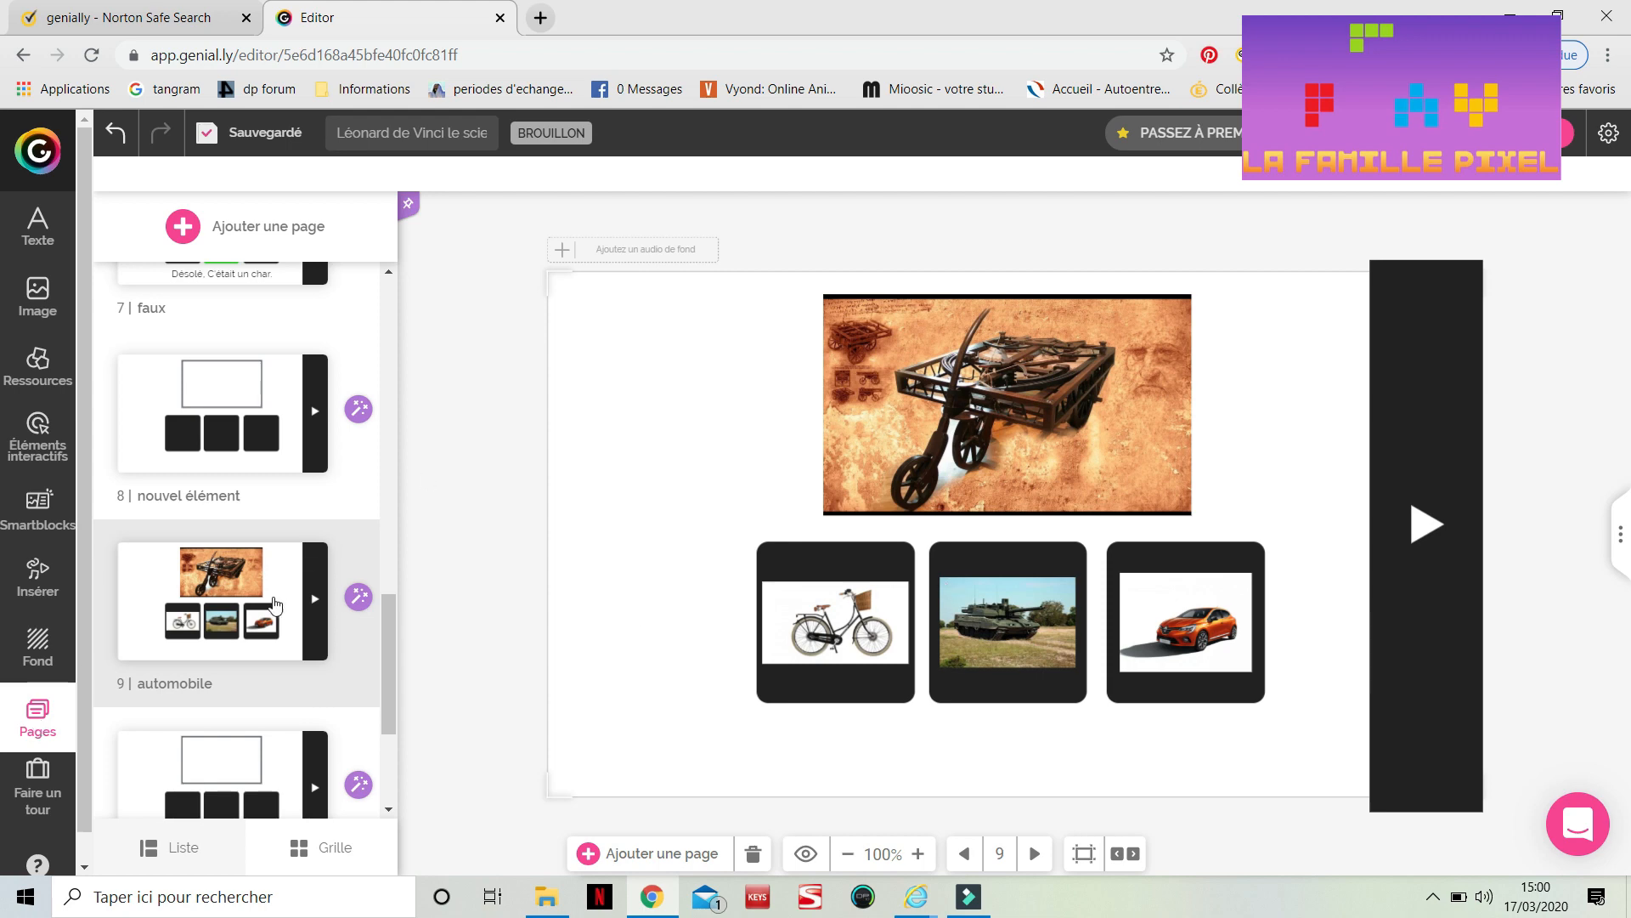
scroll(227, 595, down, 3)
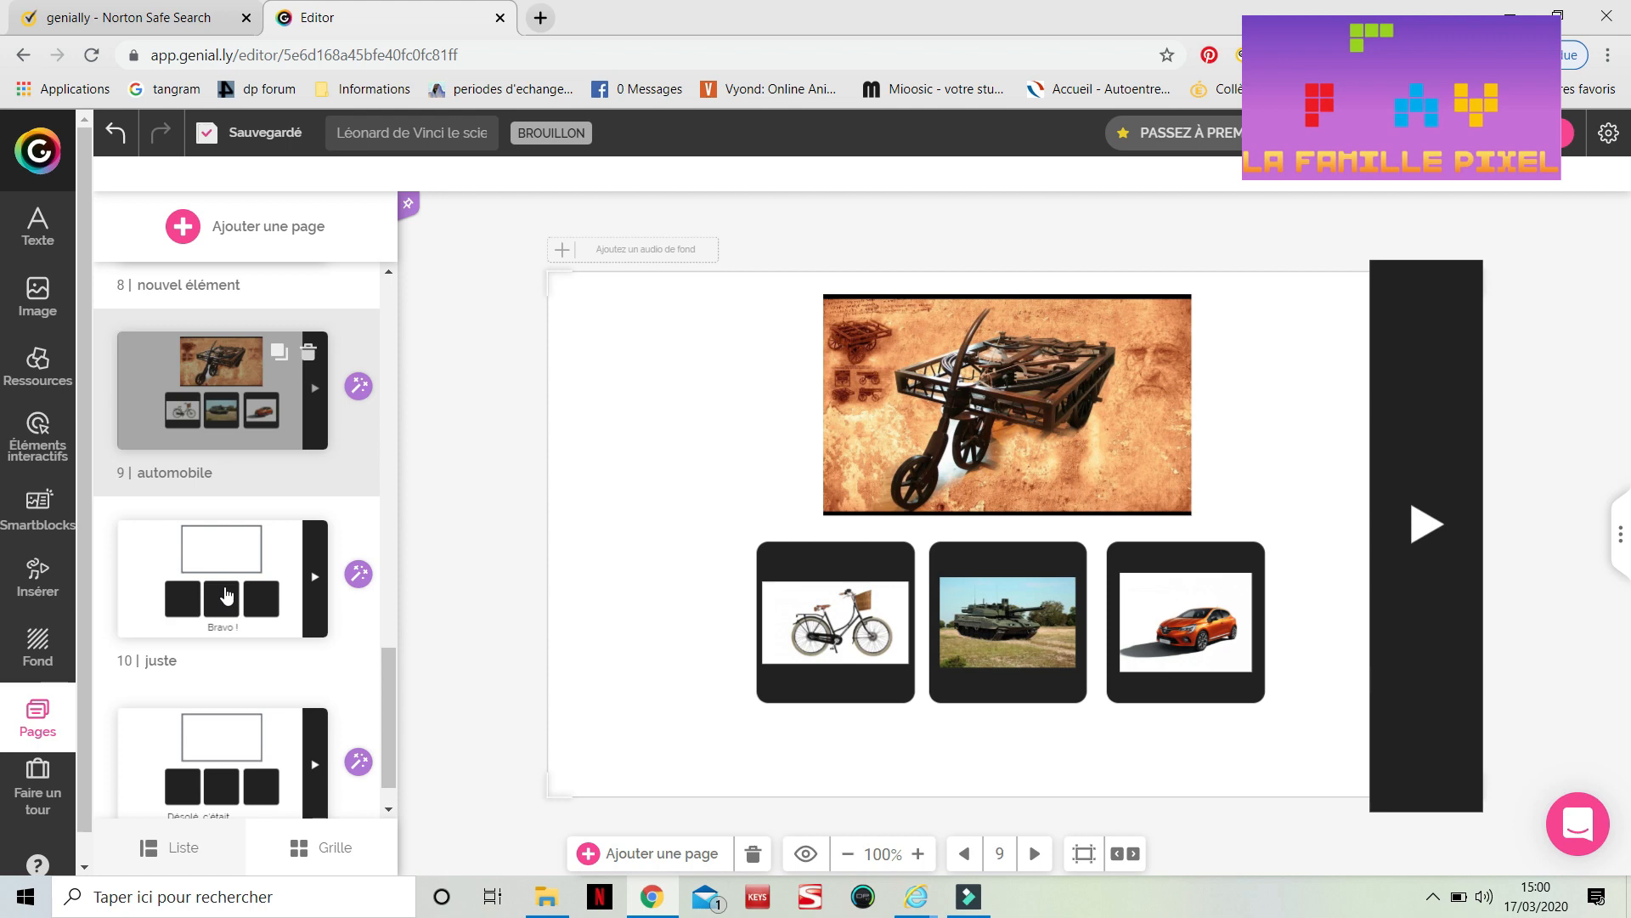
click(227, 595)
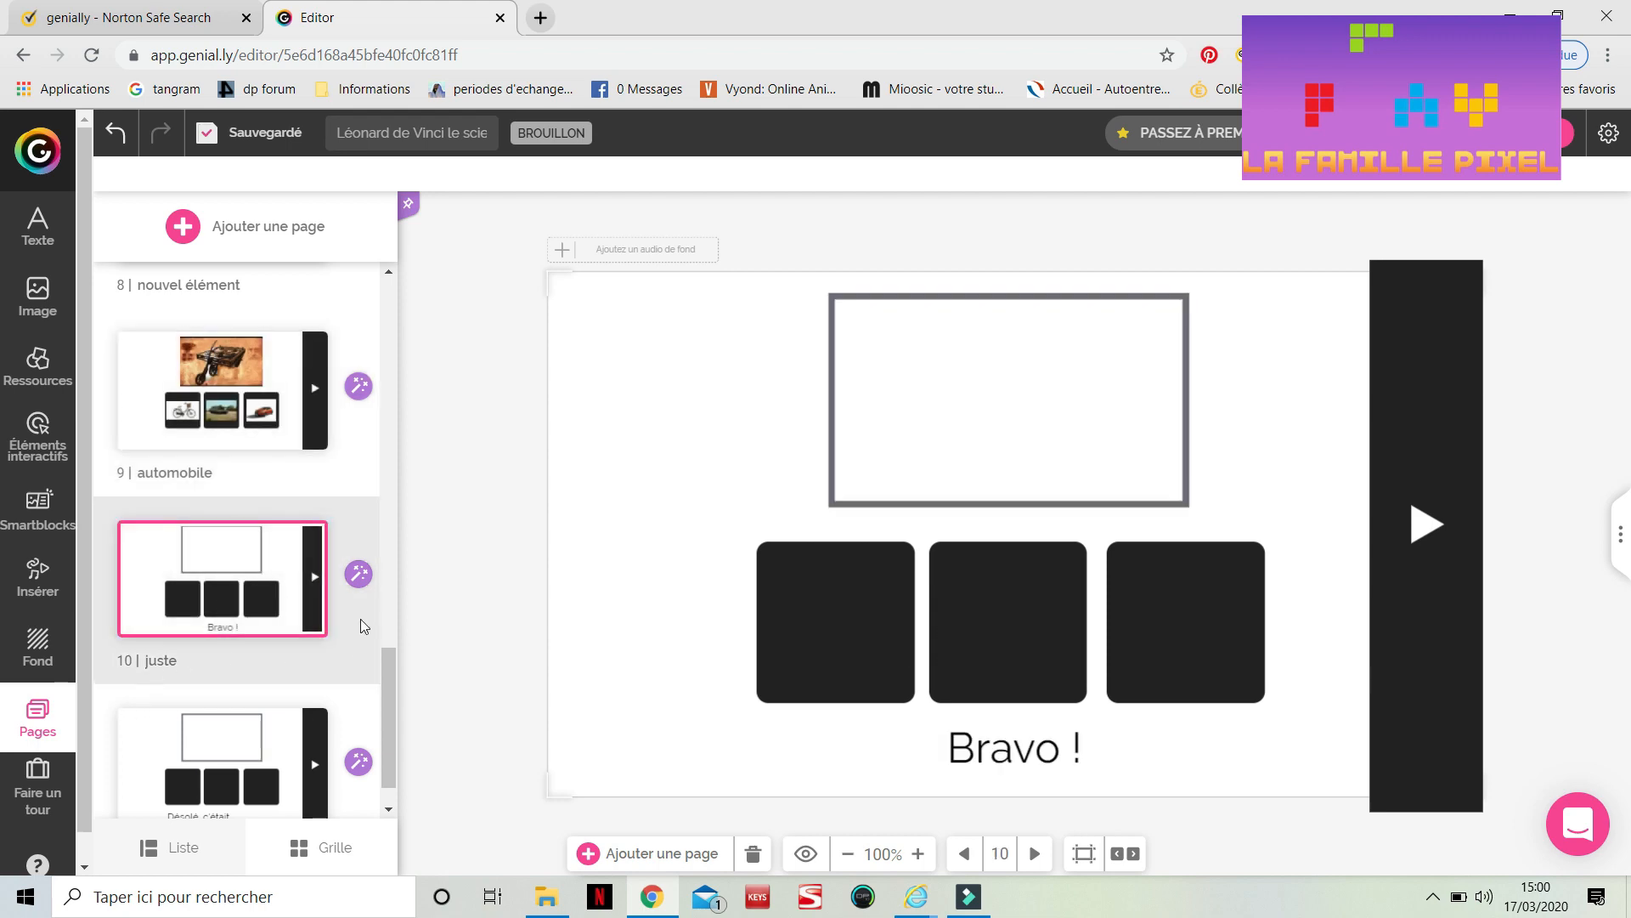
click(277, 540)
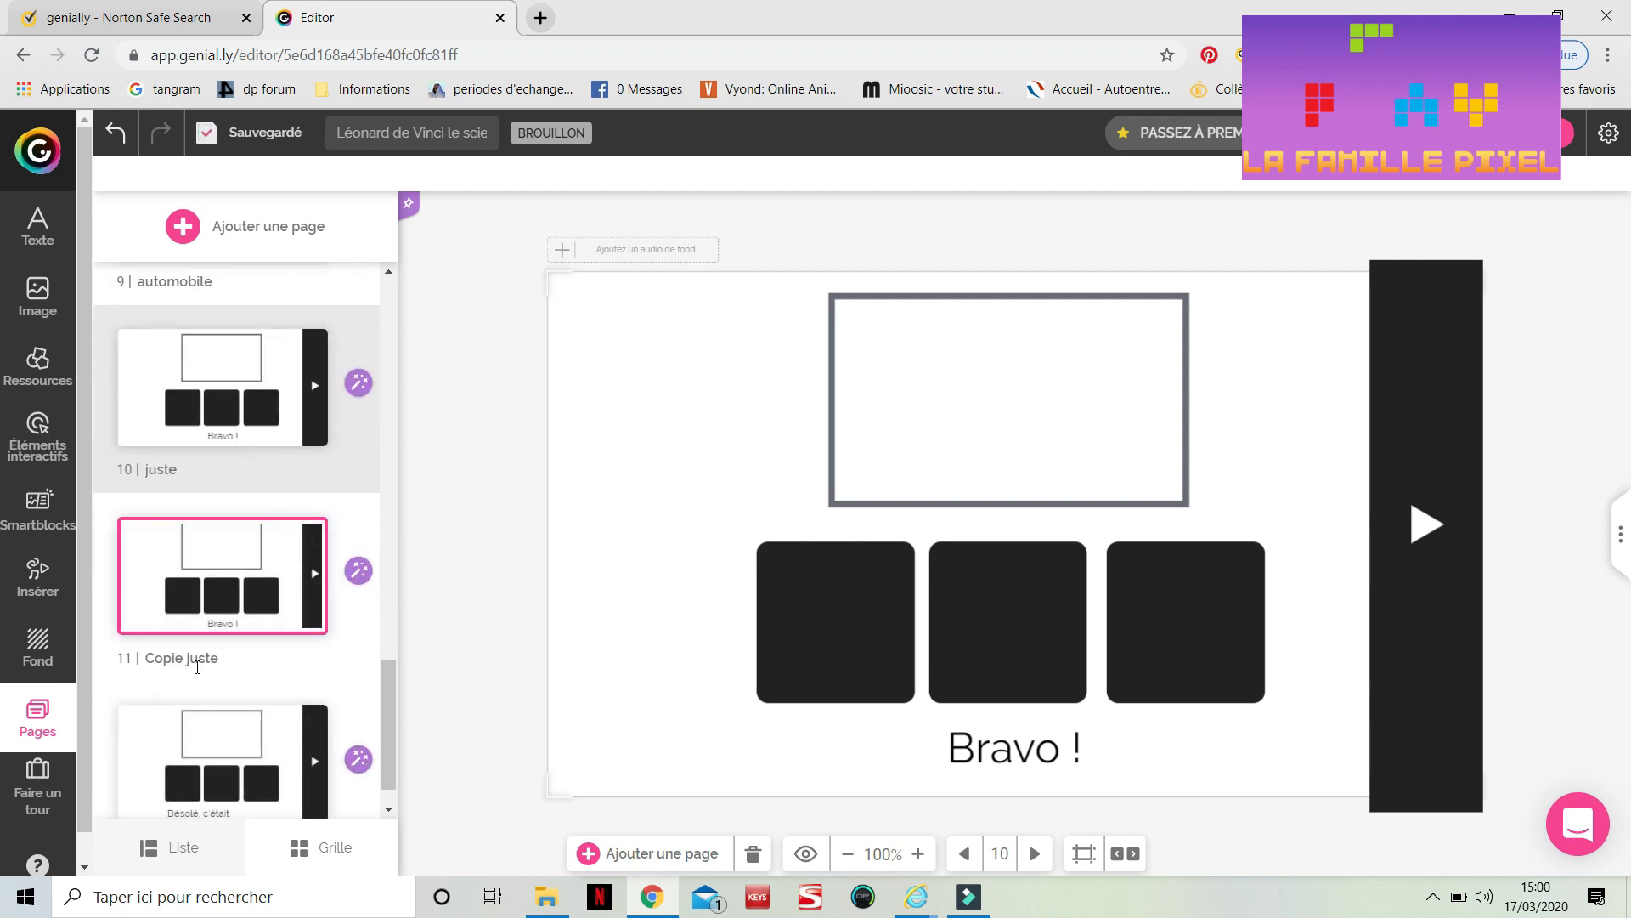
double_click(193, 664)
double_click(175, 664)
text(auto)
Duplicate the 'faux' page and rename the copy 'auto faux'
click(201, 740)
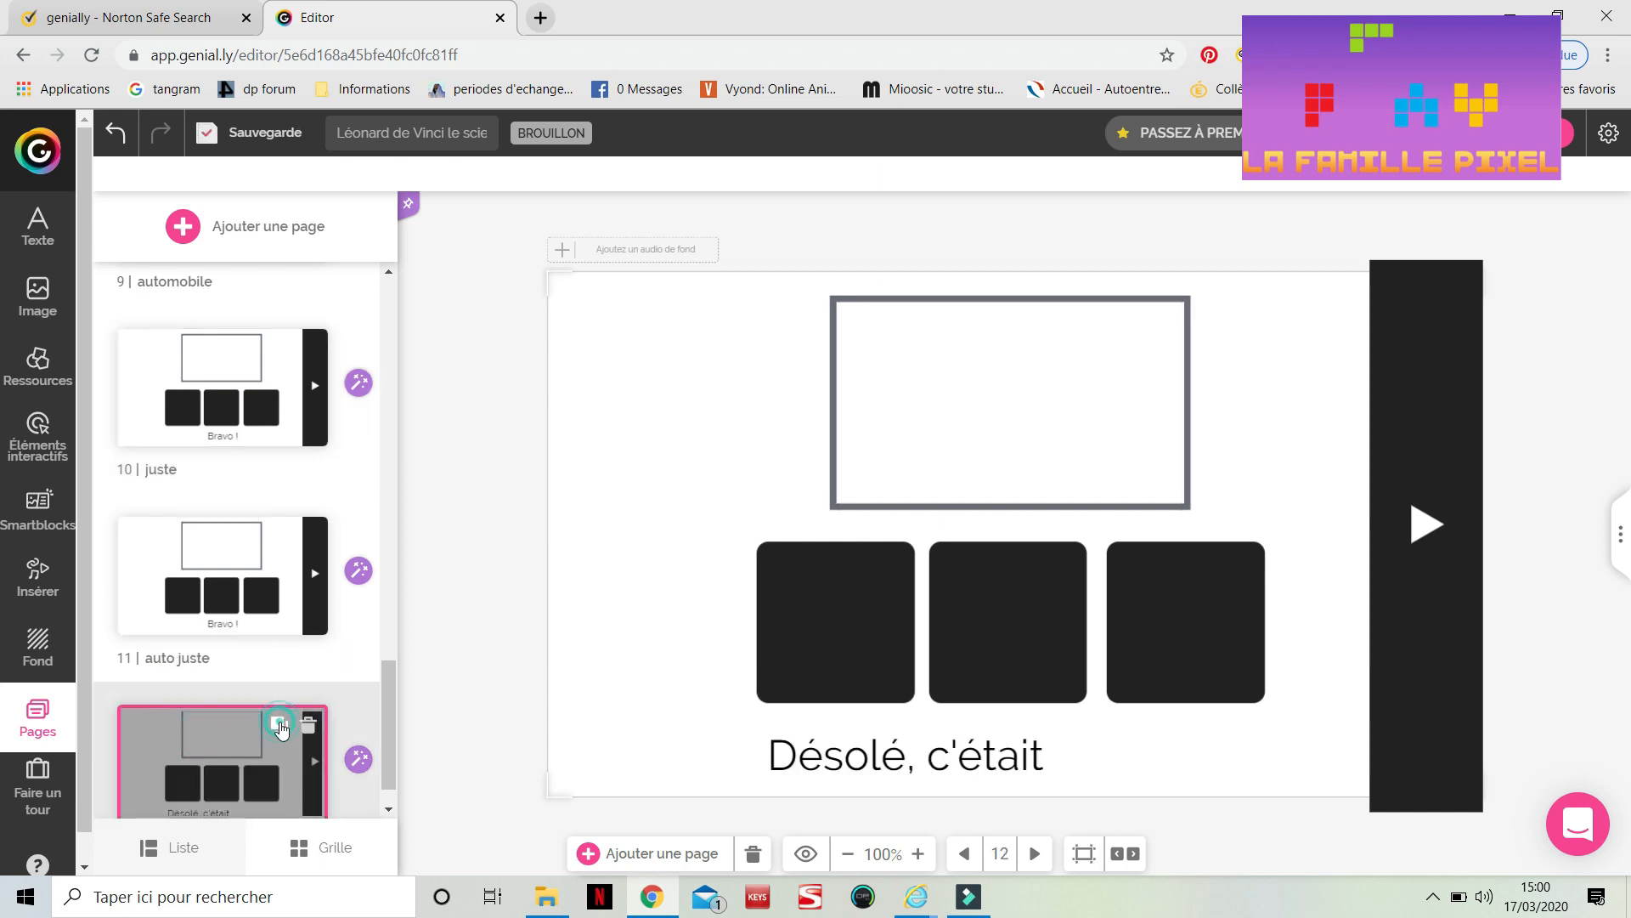
click(277, 728)
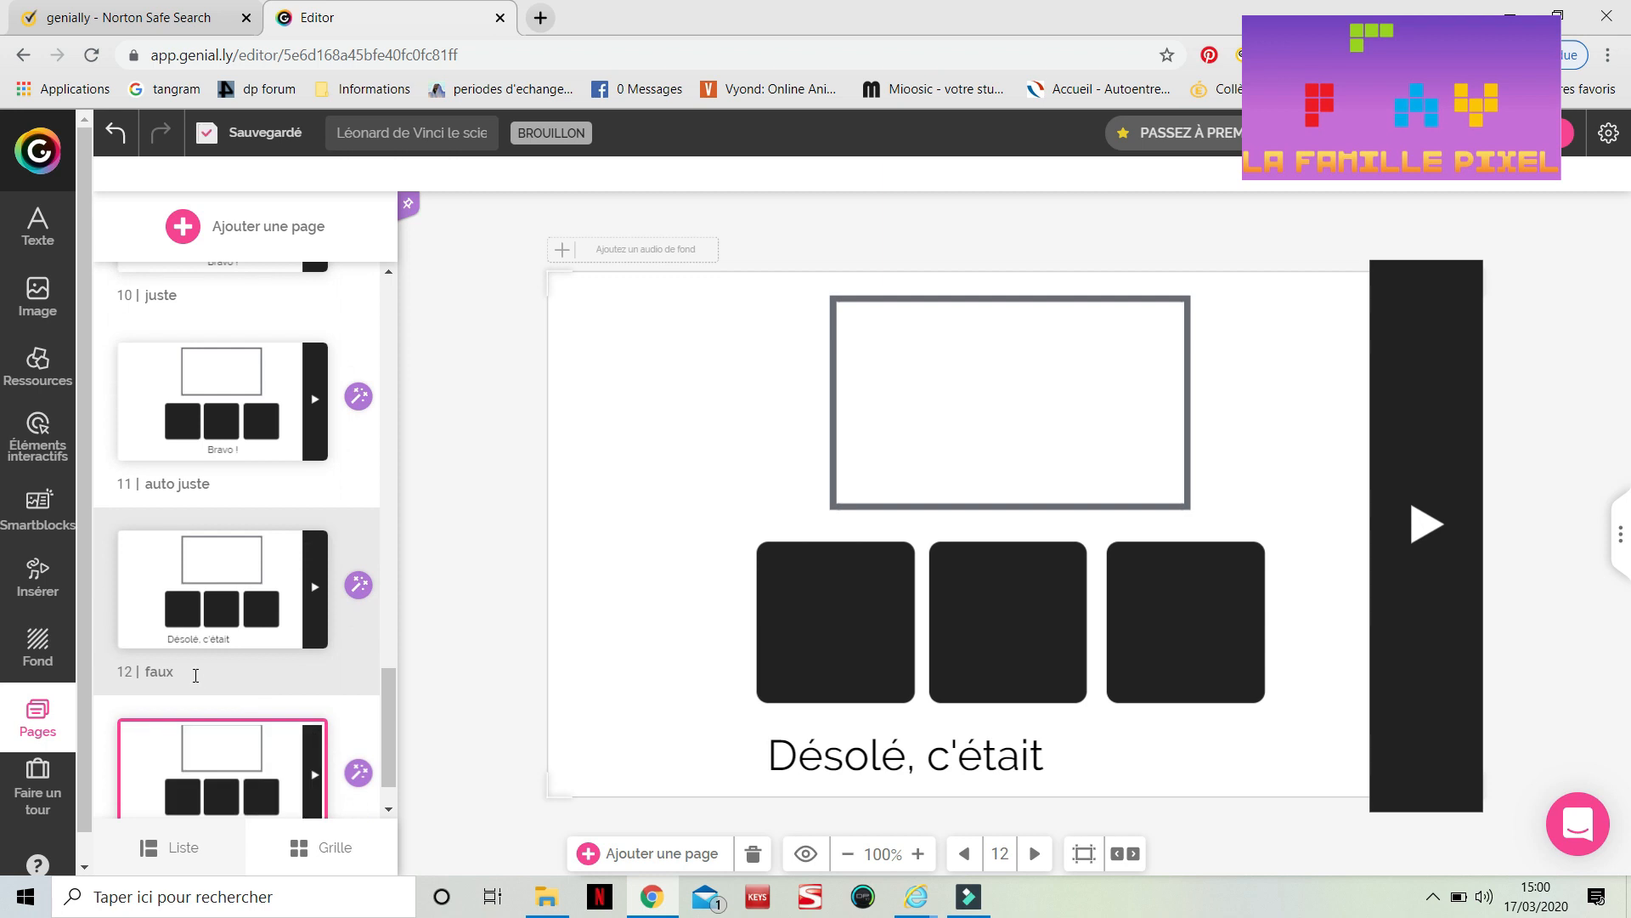
click(196, 671)
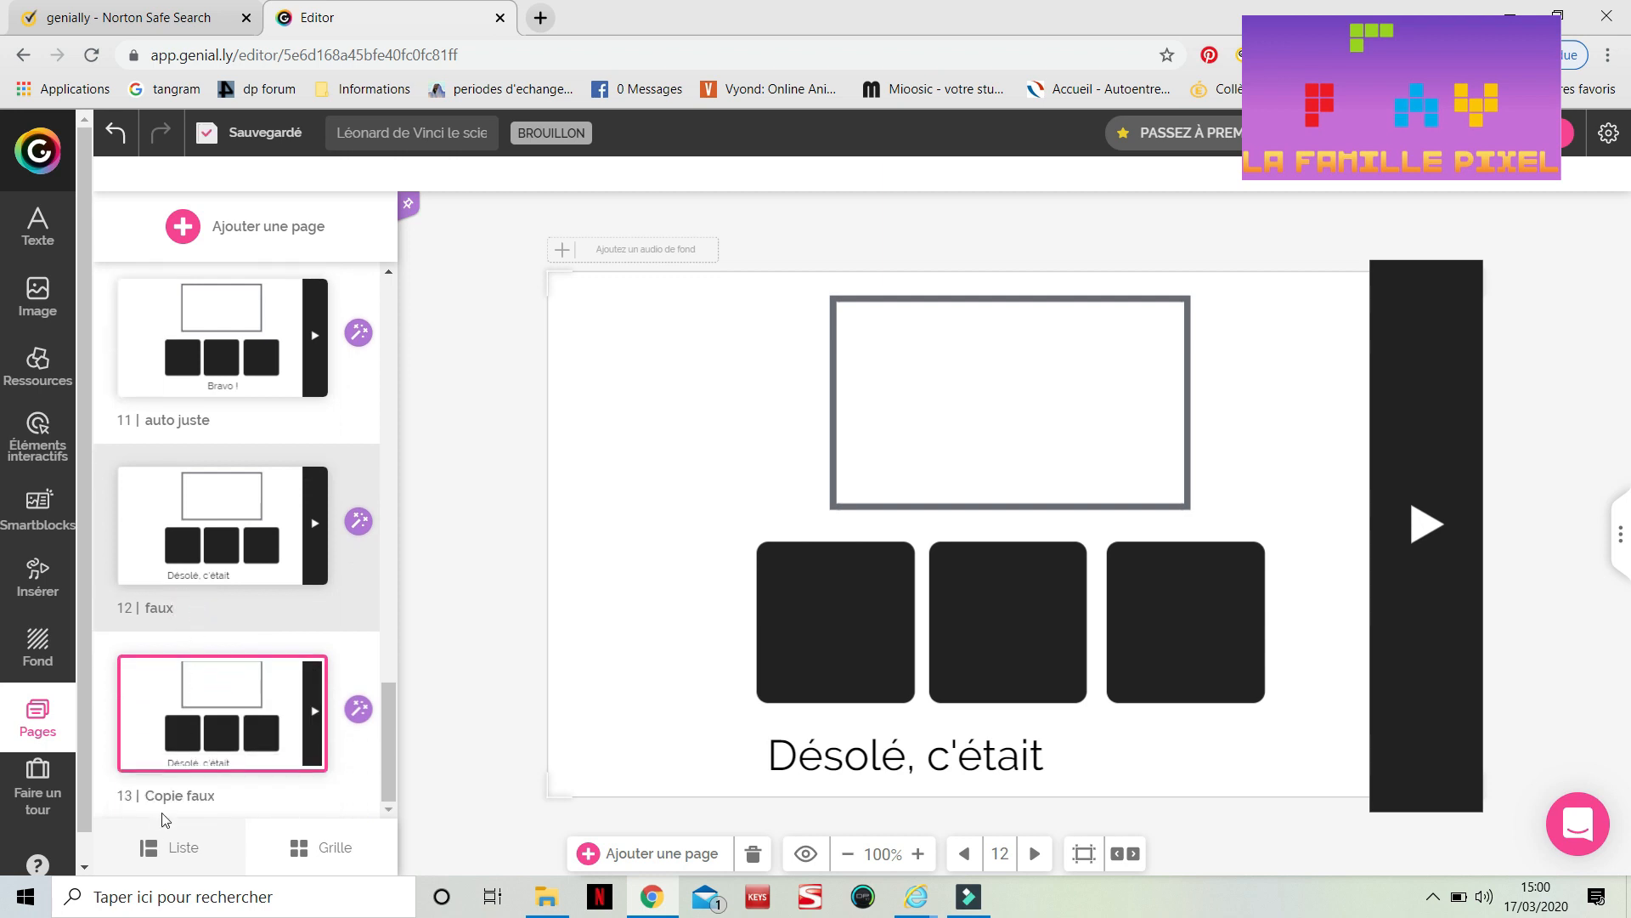
double_click(166, 795)
text(auto)
Copy the automobile image from the 'automobile' page and paste it onto the 'auto juste' page
scroll(240, 389, up, 3)
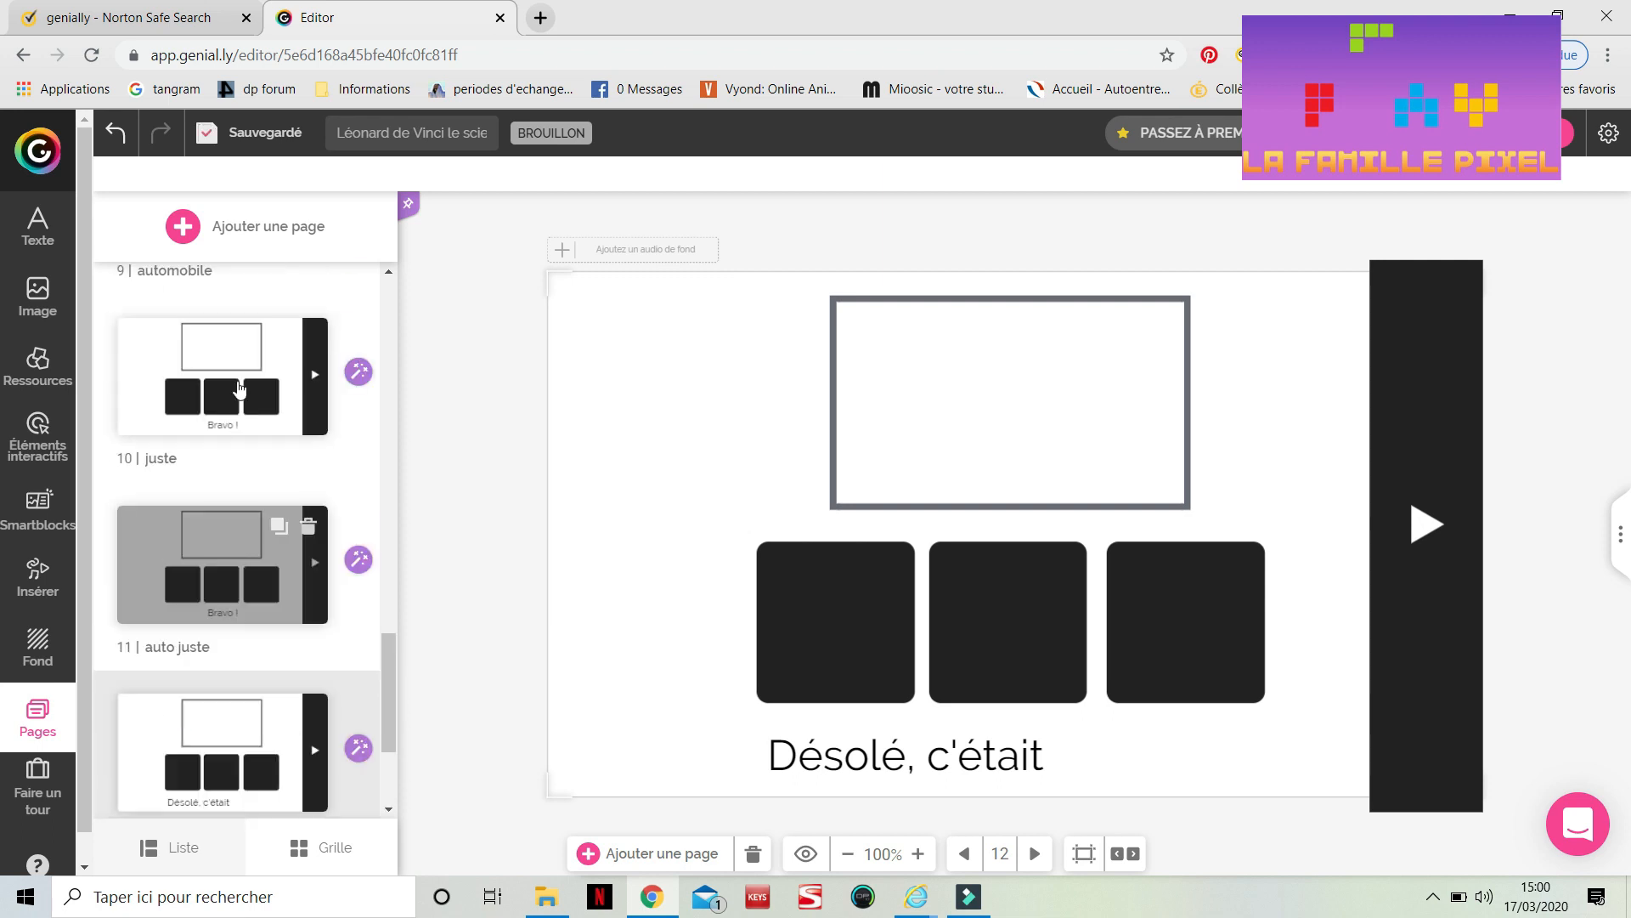
scroll(240, 389, up, 3)
click(238, 384)
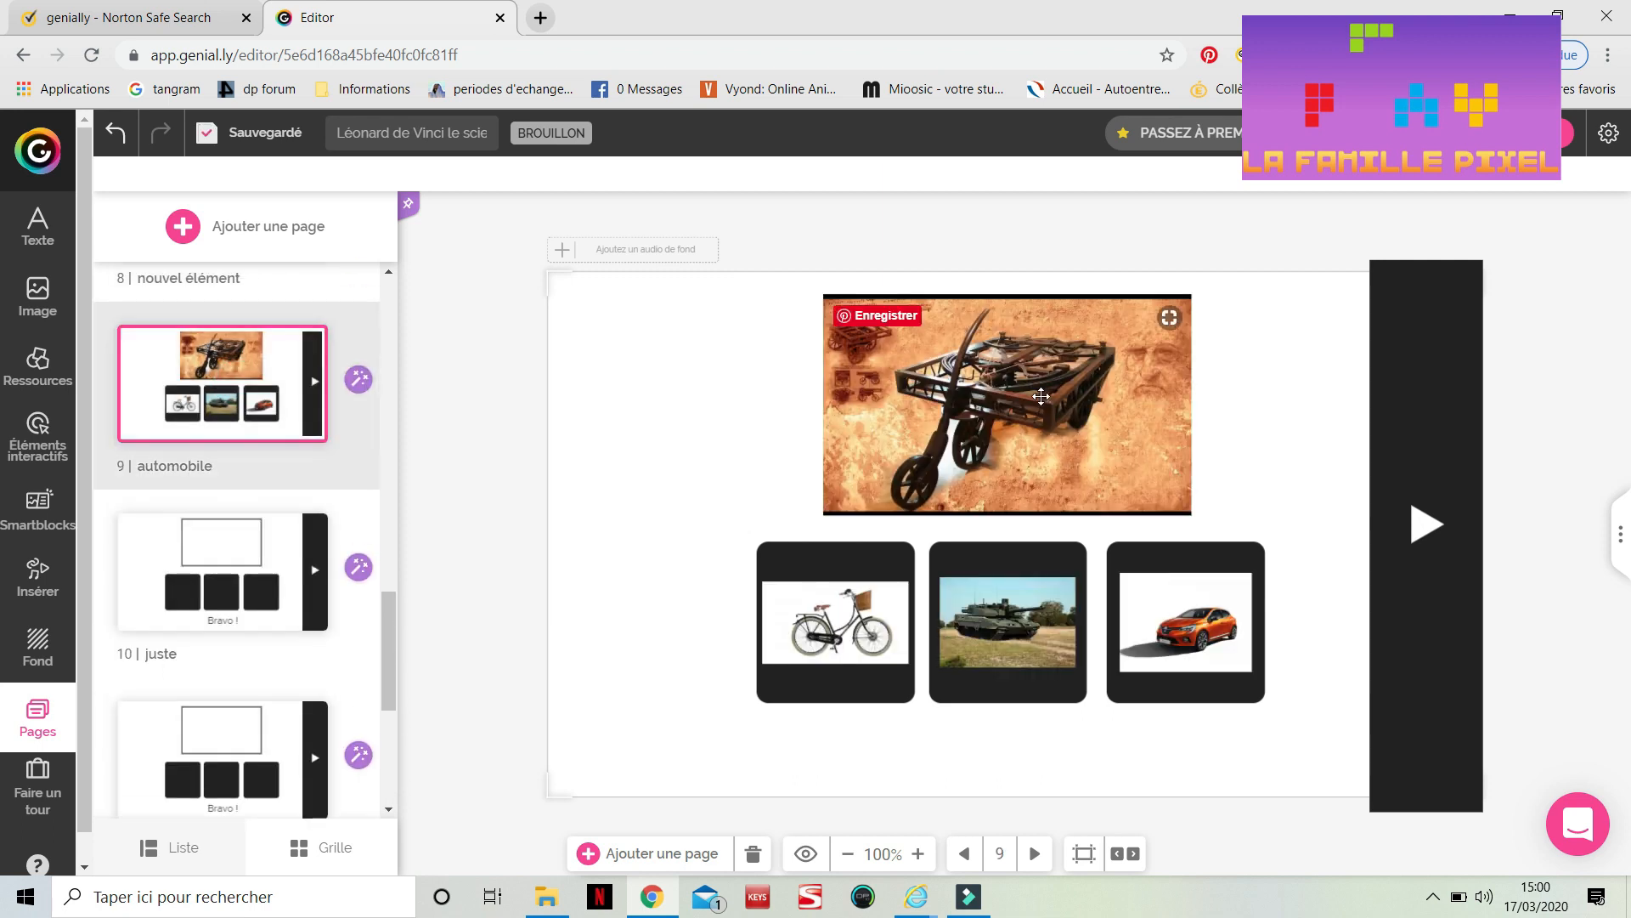
click(1041, 397)
key(ctrl+c)
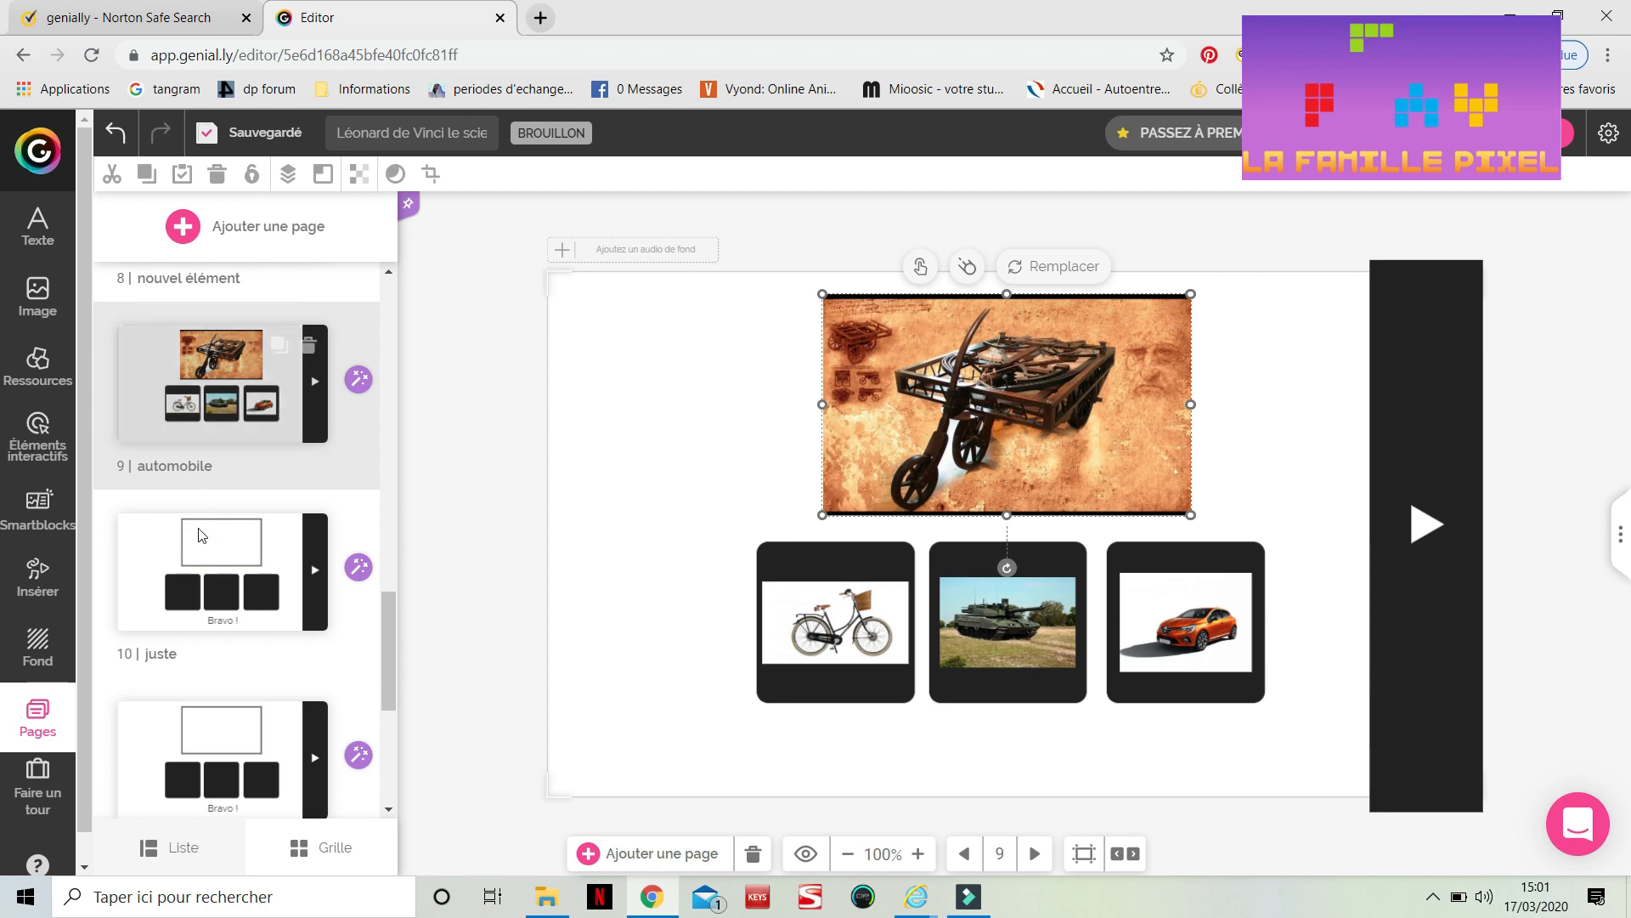
scroll(238, 731, down, 3)
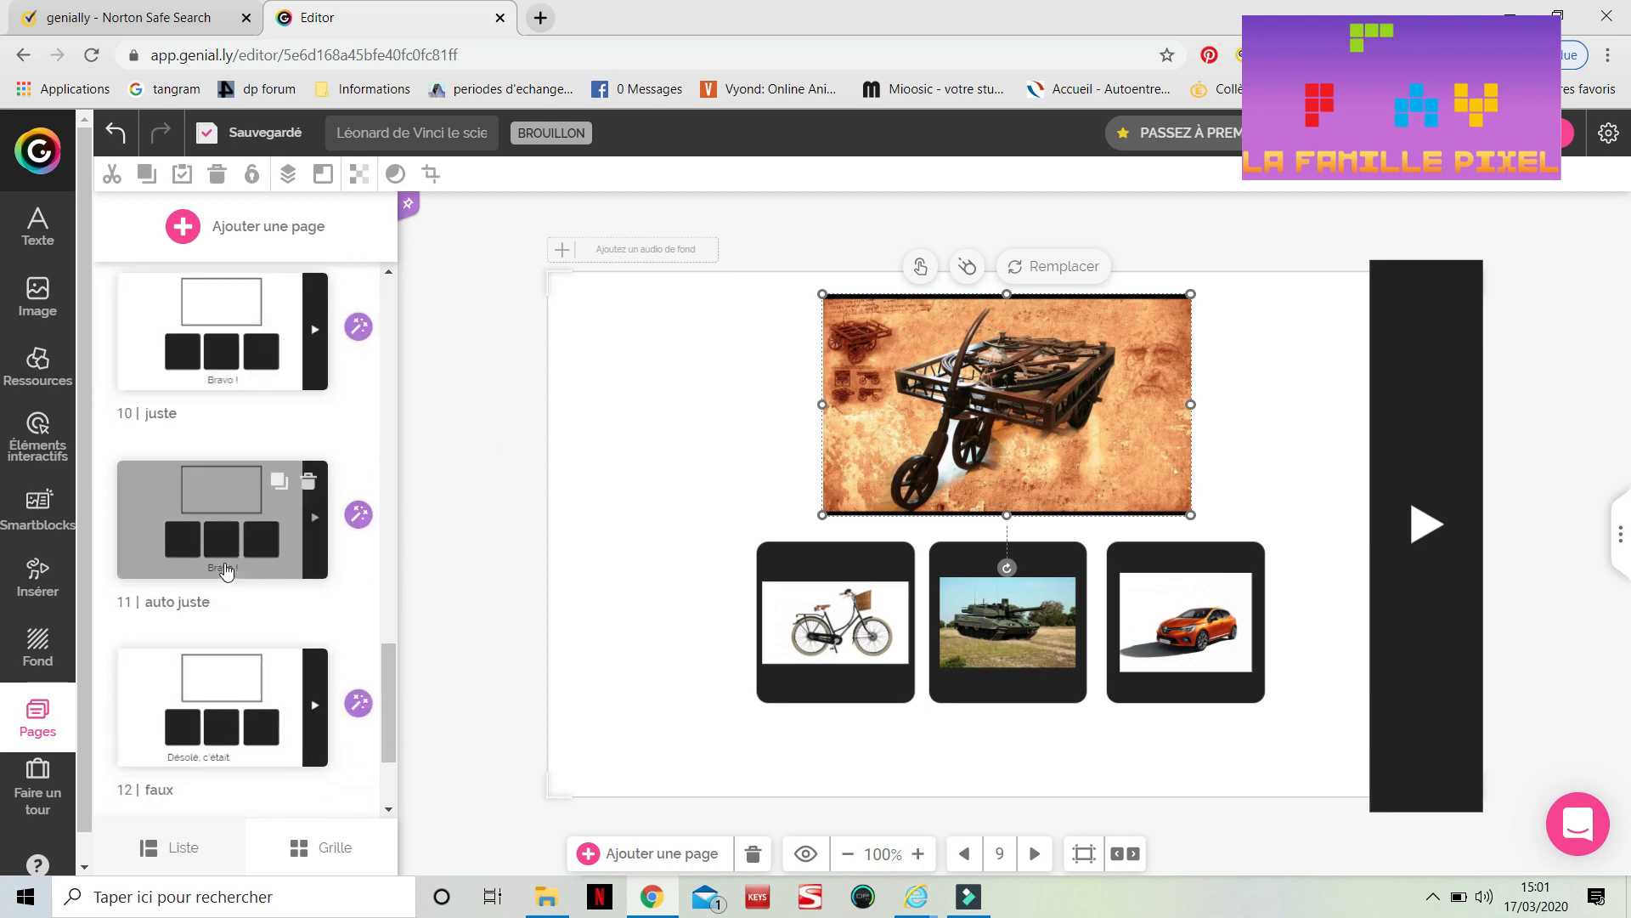
click(226, 571)
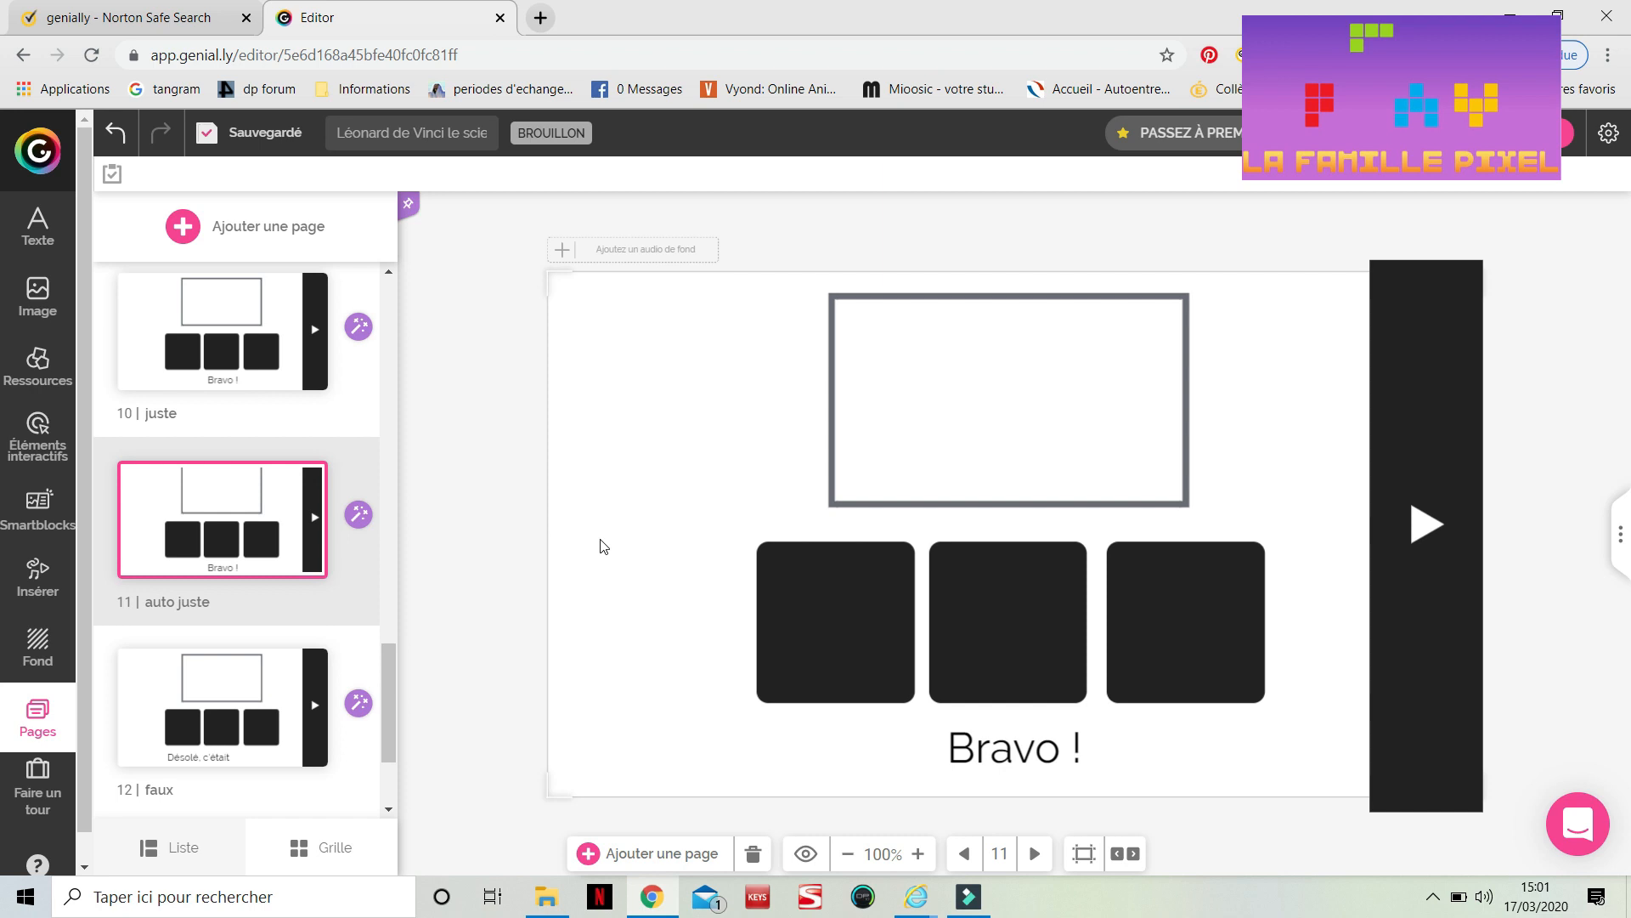
key(ctrl+v)
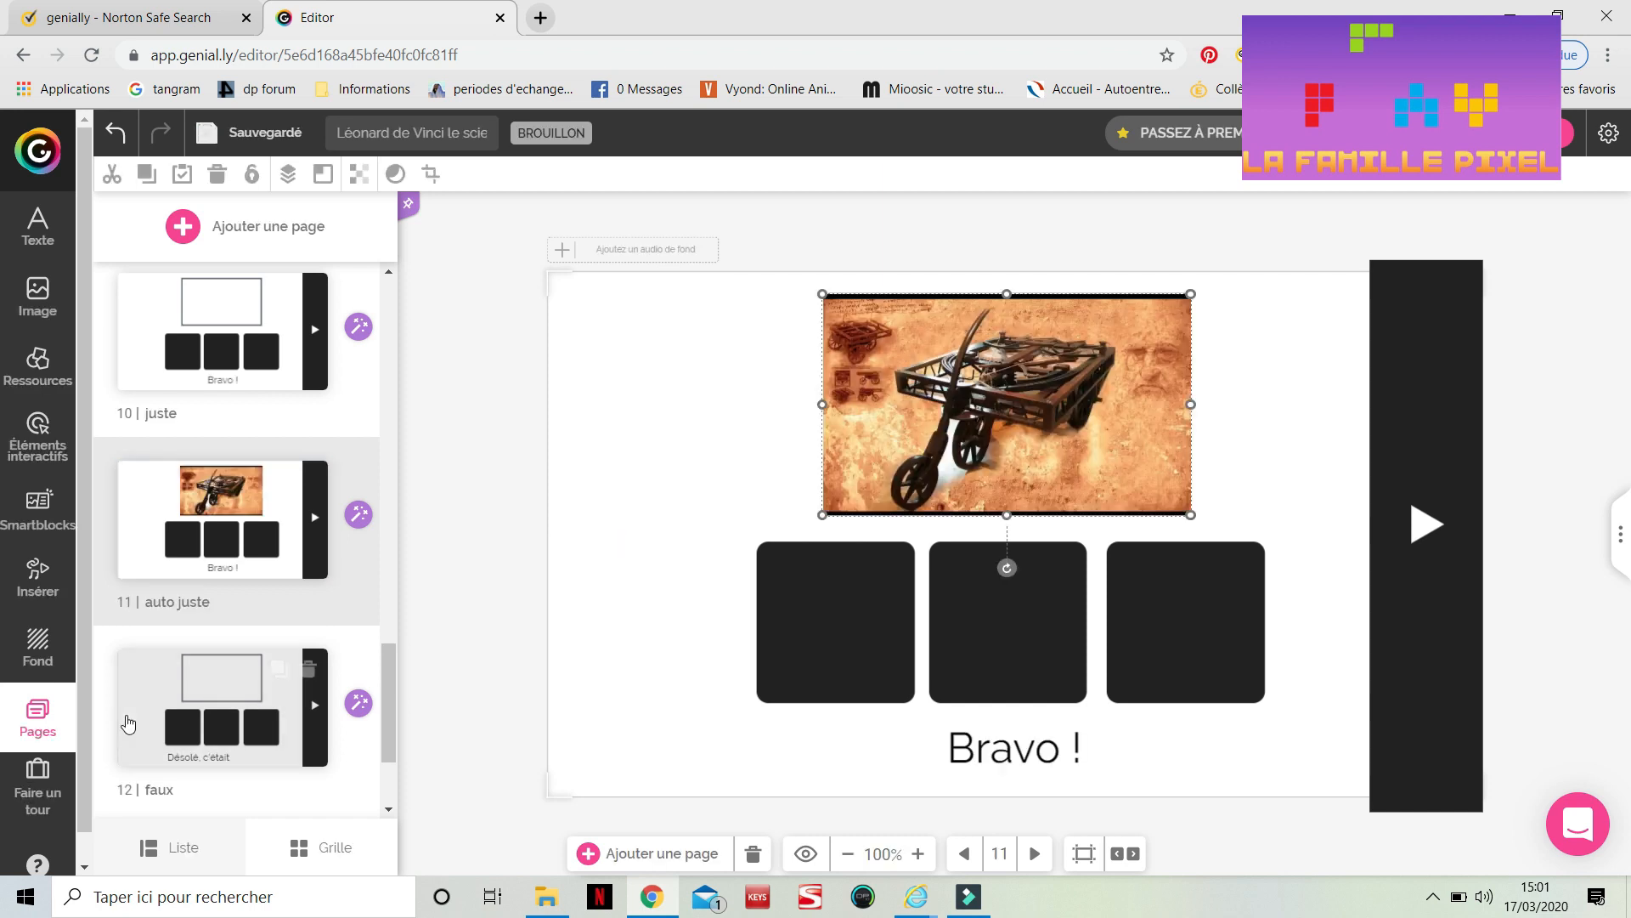
Paste the automobile image onto the 'auto faux' page
scroll(242, 697, down, 2)
click(242, 727)
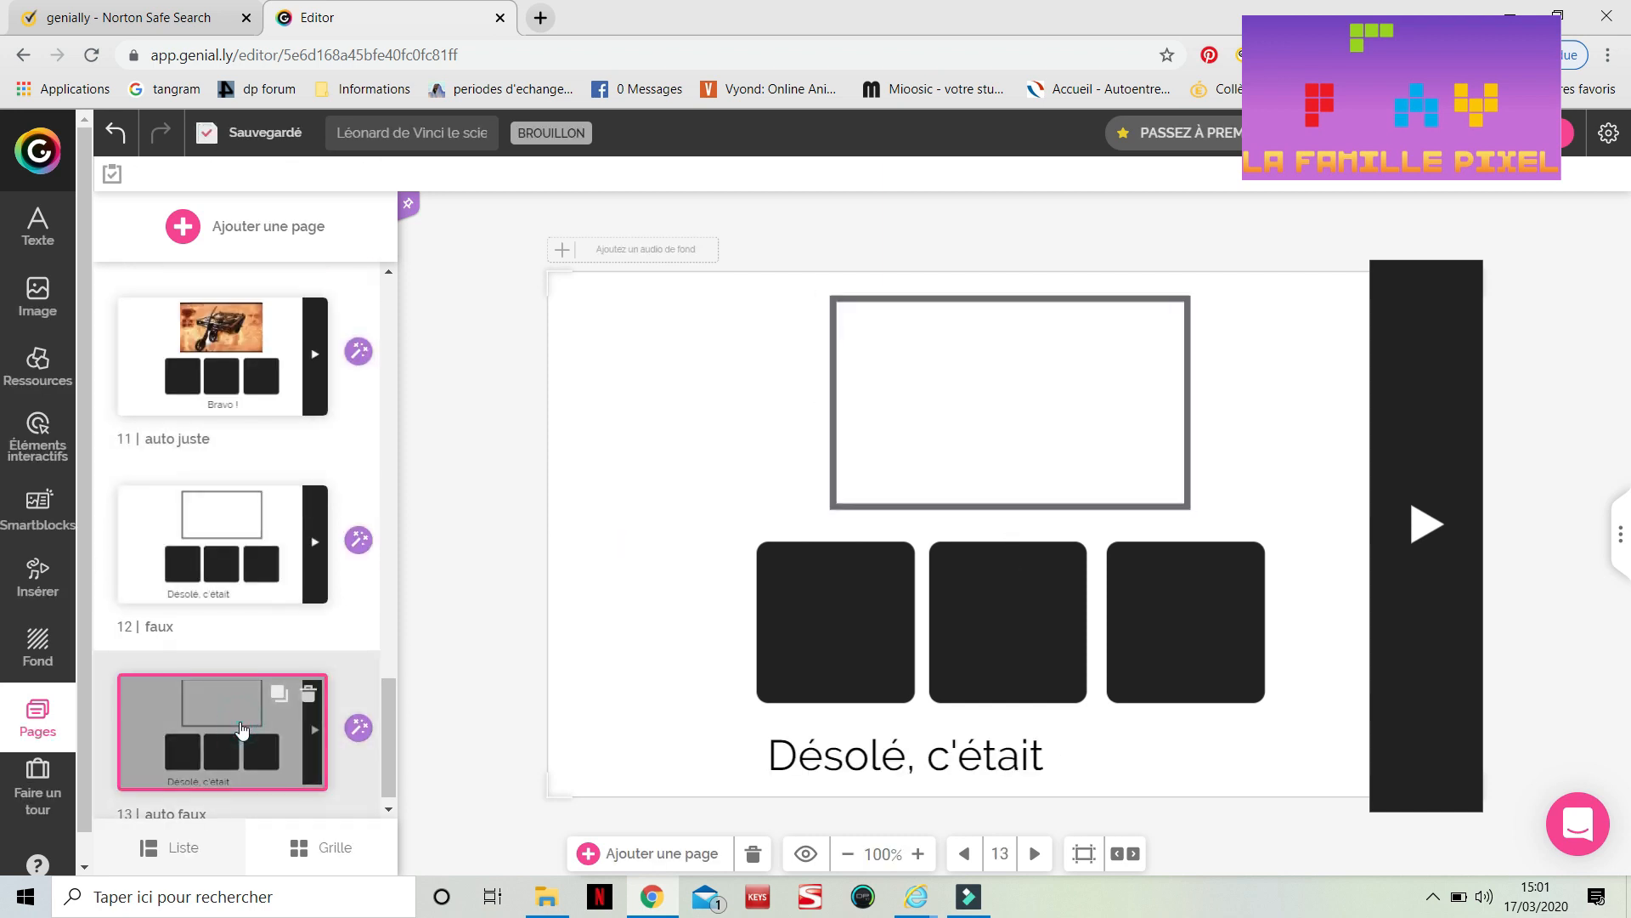
key(ctrl+v)
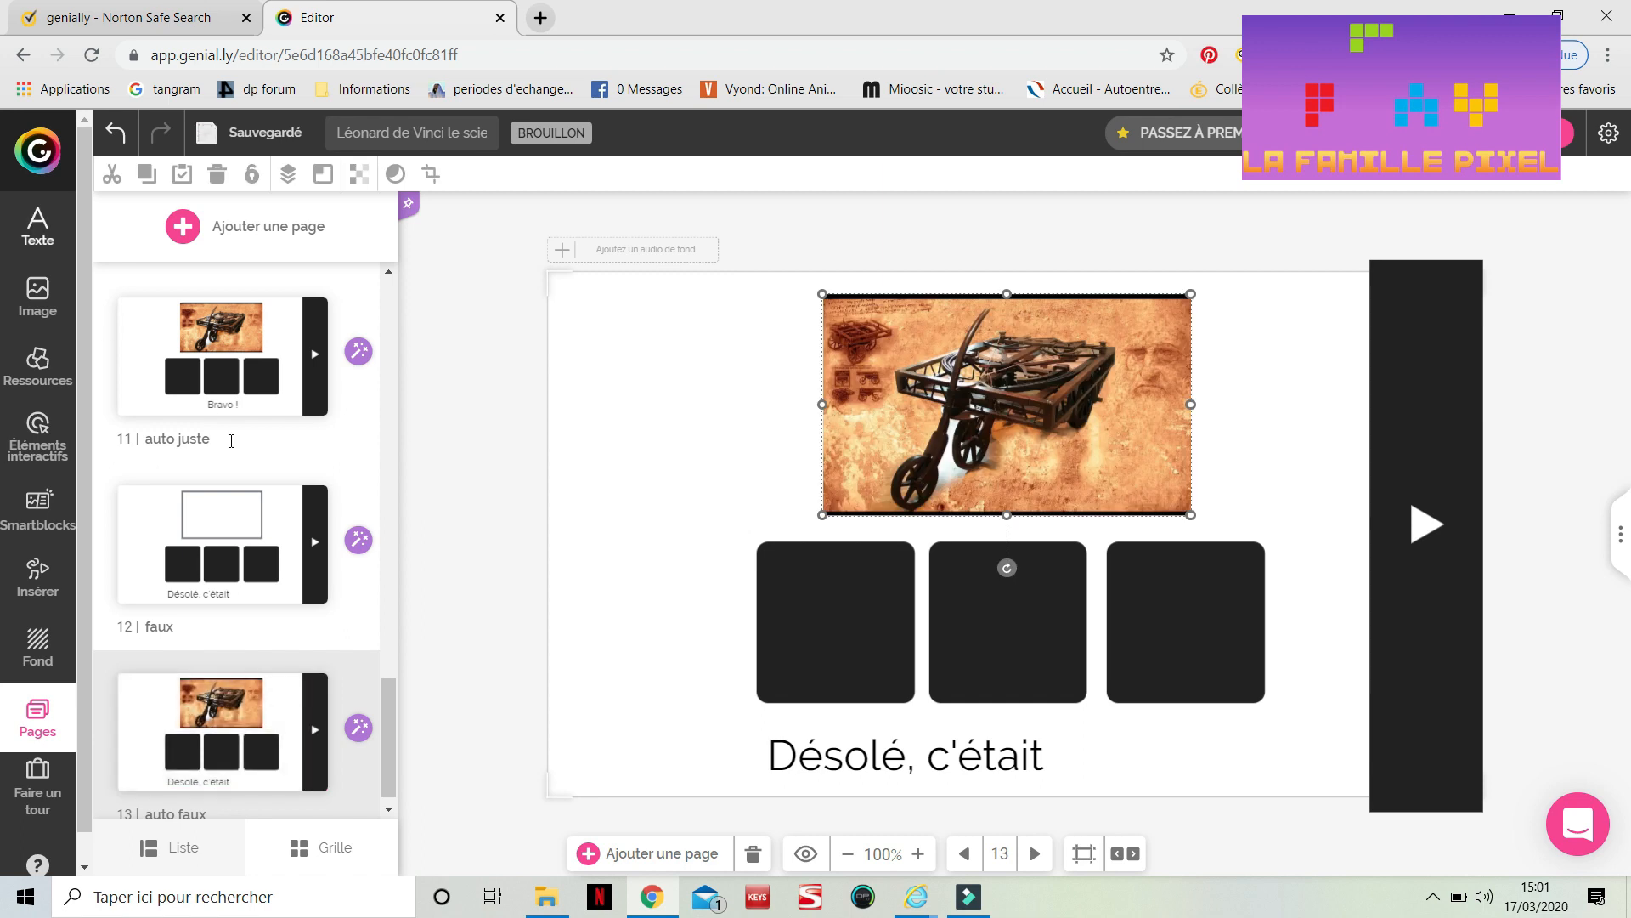
scroll(230, 436, up, 3)
scroll(231, 448, up, 2)
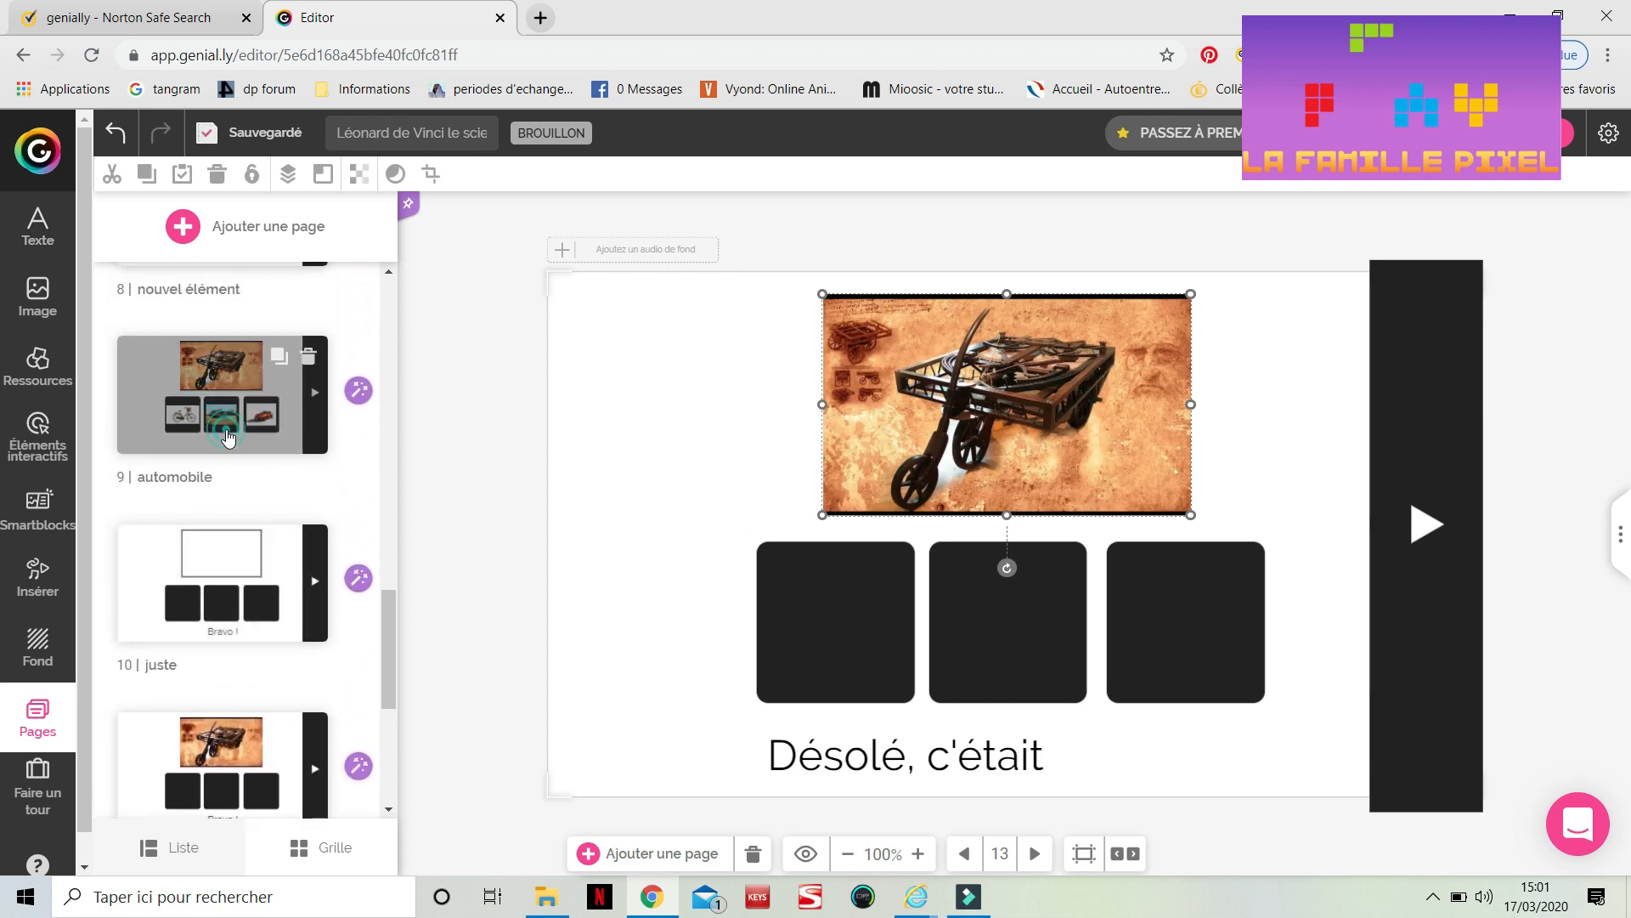
Select the bicycle, tank and car images on the 'automobile' page and group them together
click(223, 412)
click(795, 624)
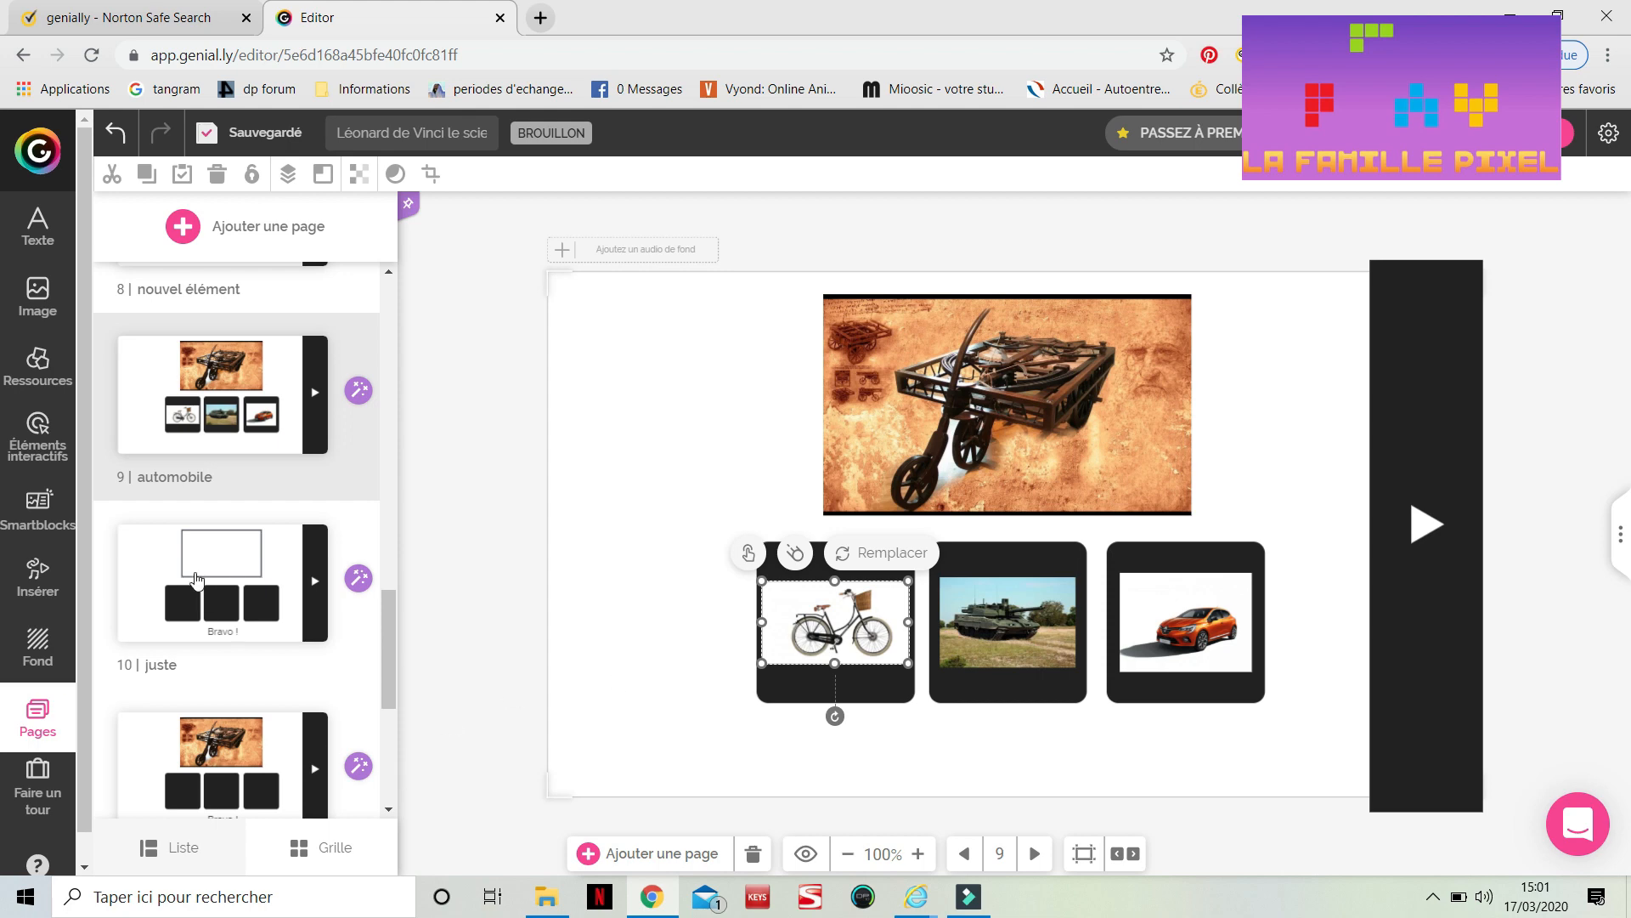
scroll(204, 612, down, 2)
click(205, 644)
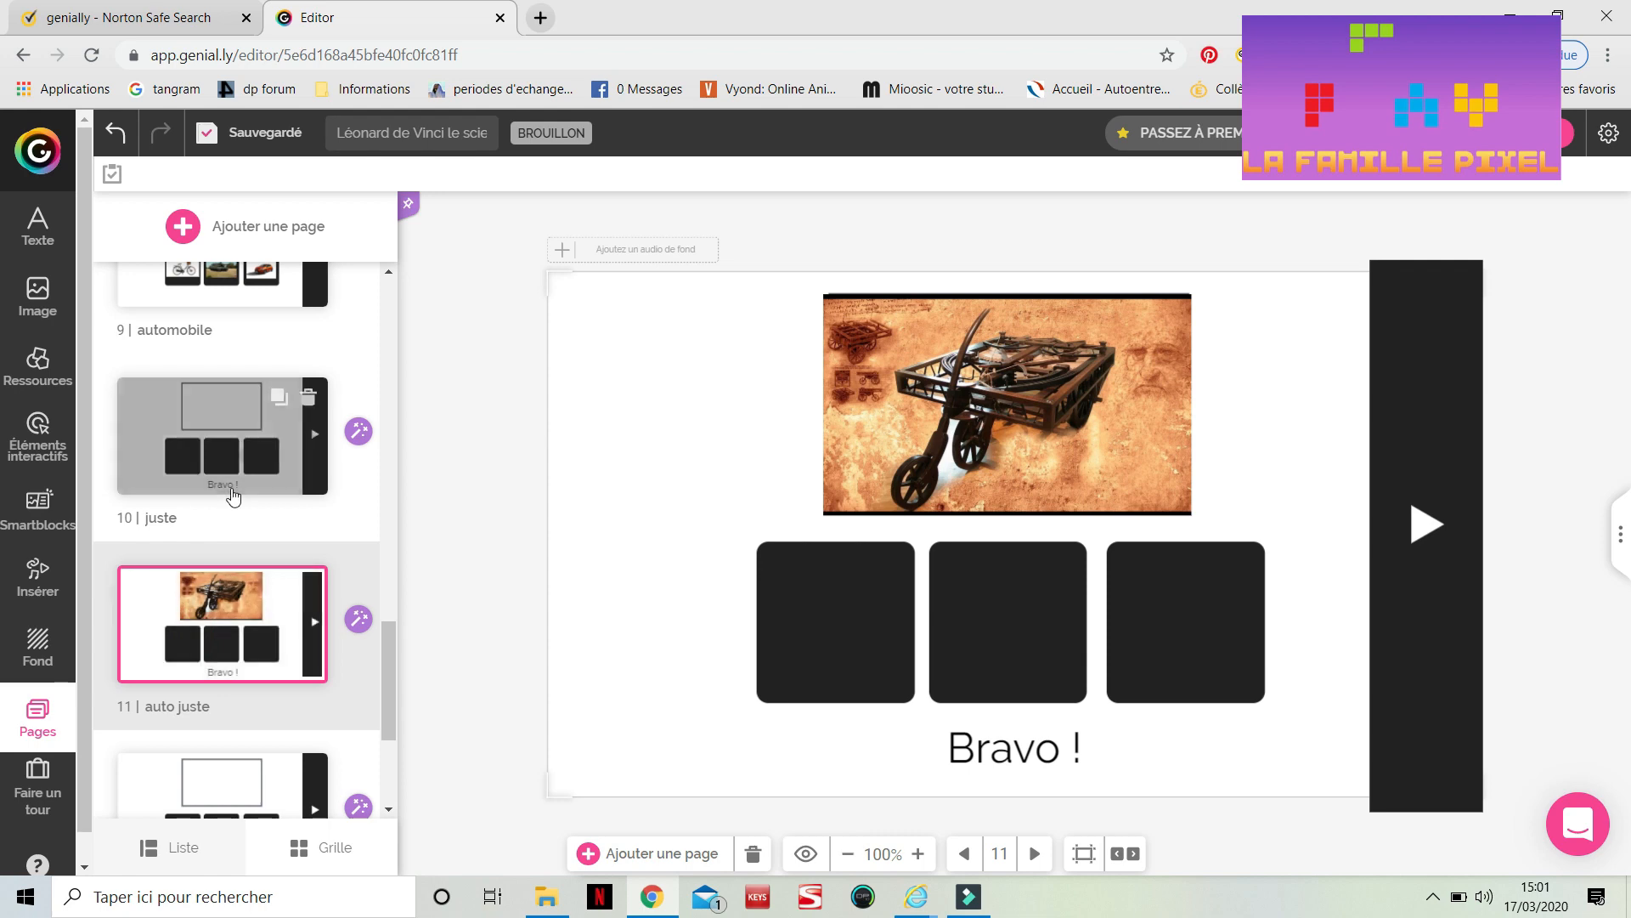
scroll(233, 497, up, 2)
click(227, 430)
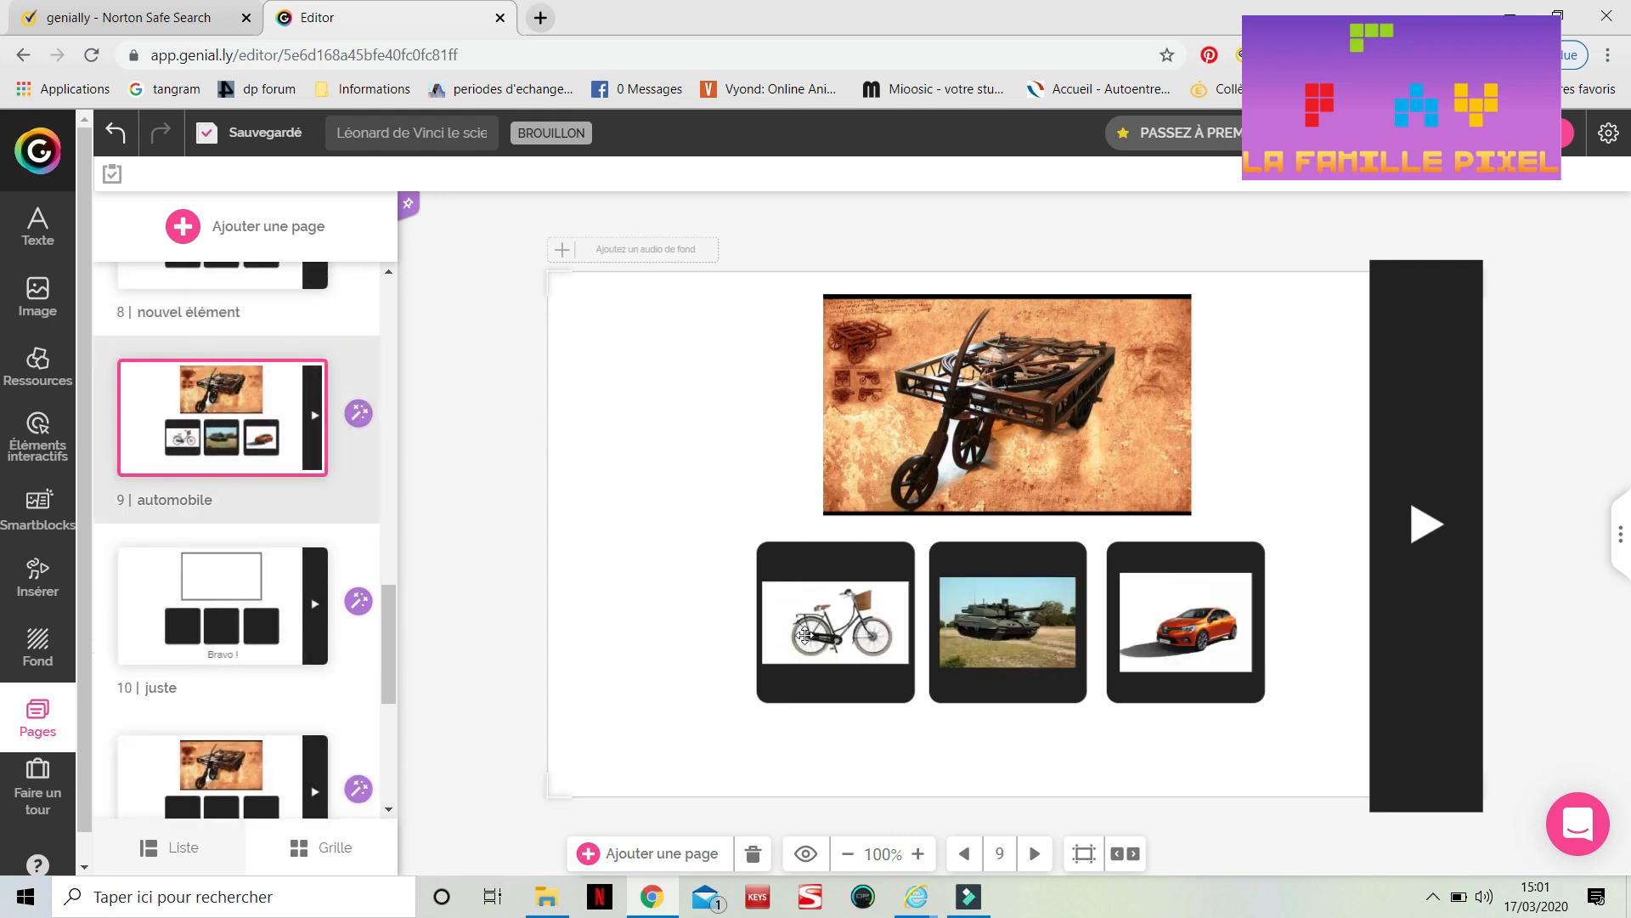
click(809, 636)
shift+click(977, 612)
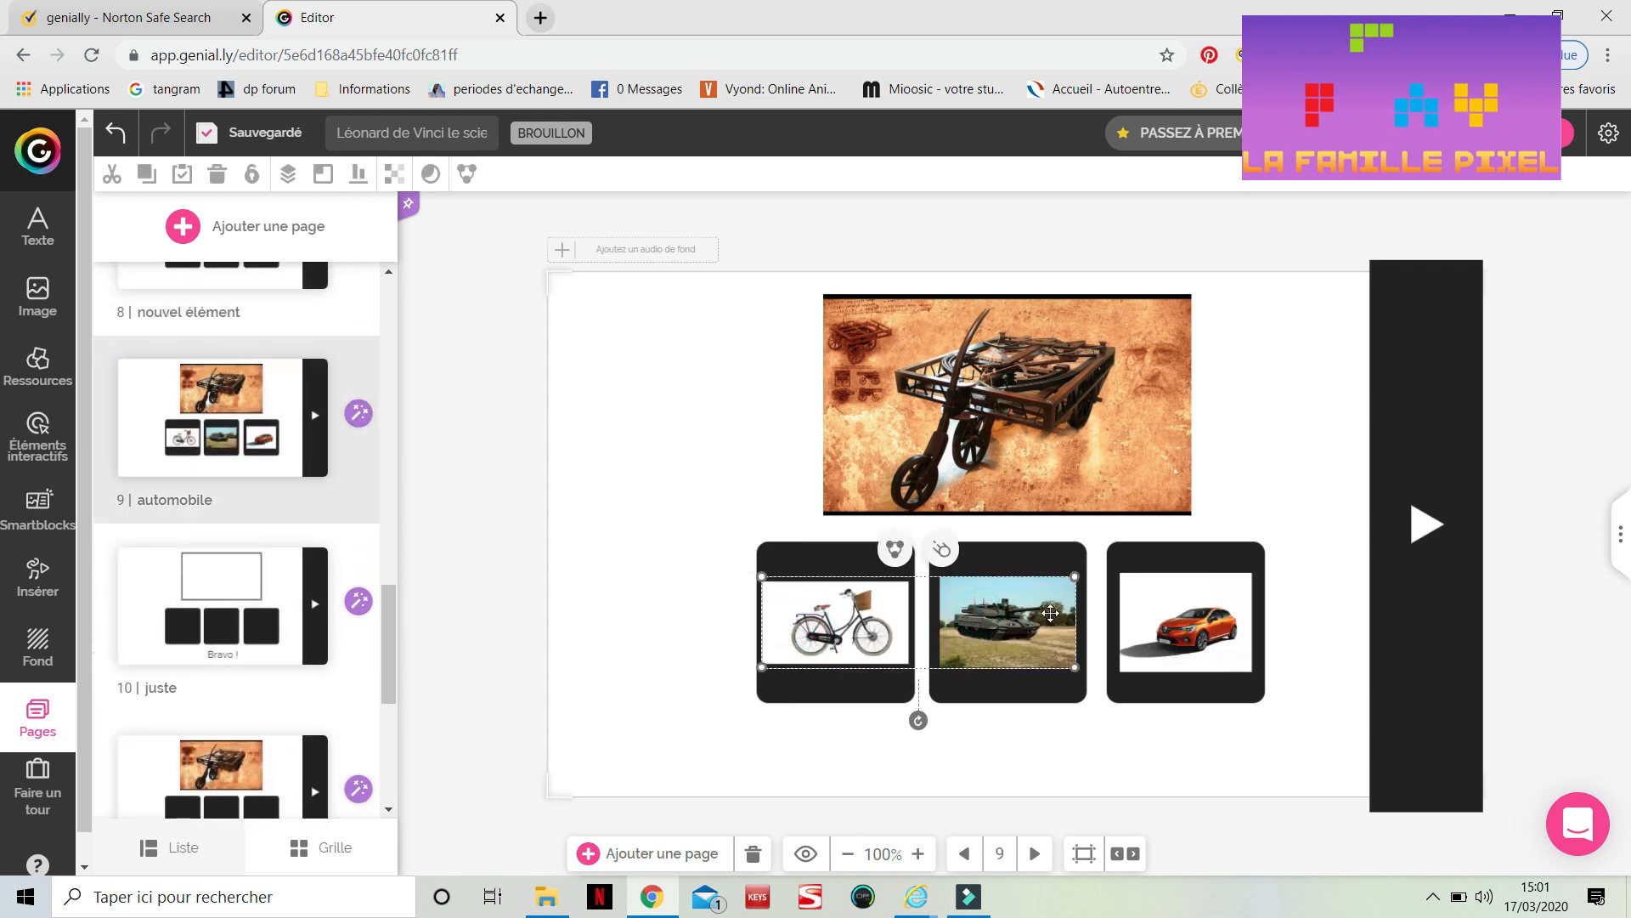
shift+click(1164, 629)
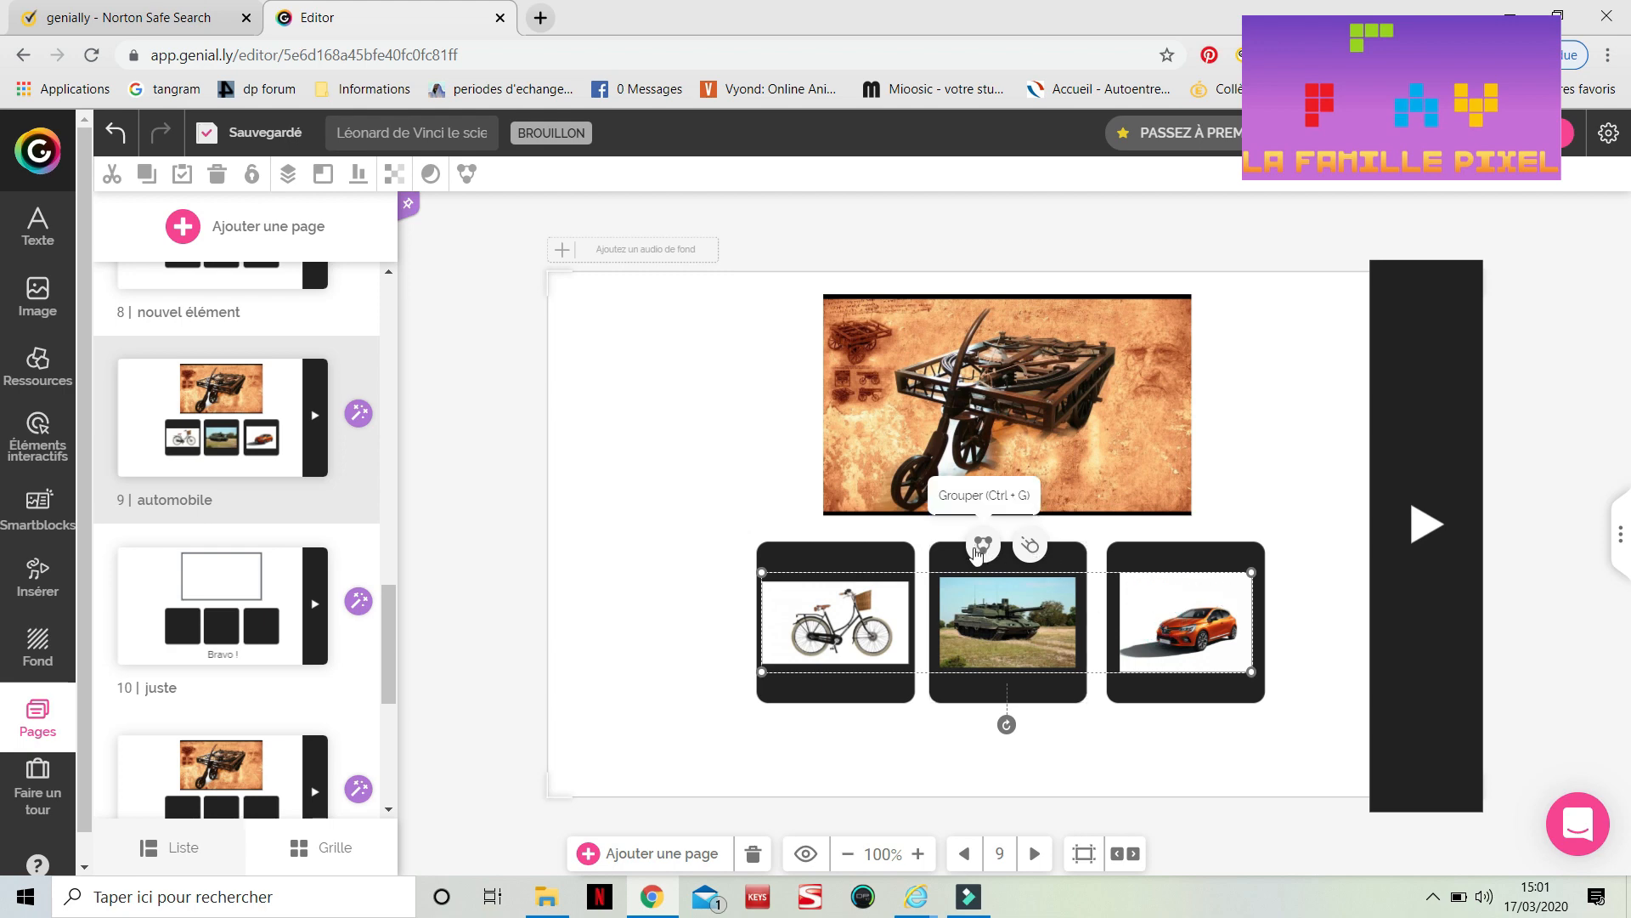
click(981, 546)
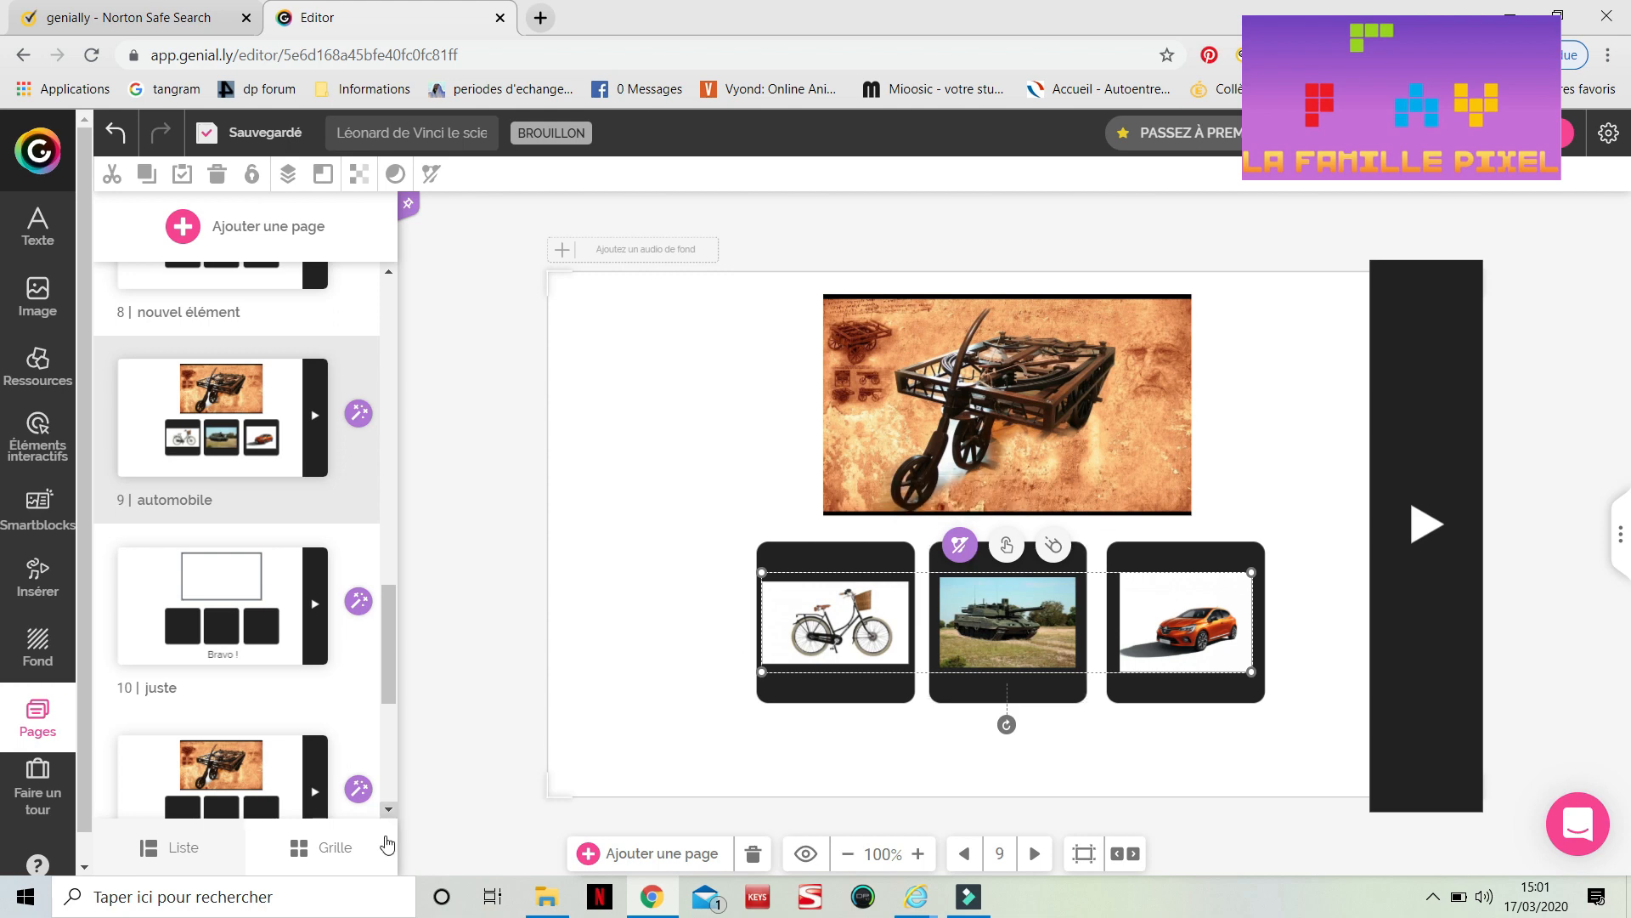
Paste the grouped bicycle, tank and car images onto the 'auto juste' page
scroll(273, 723, down, 2)
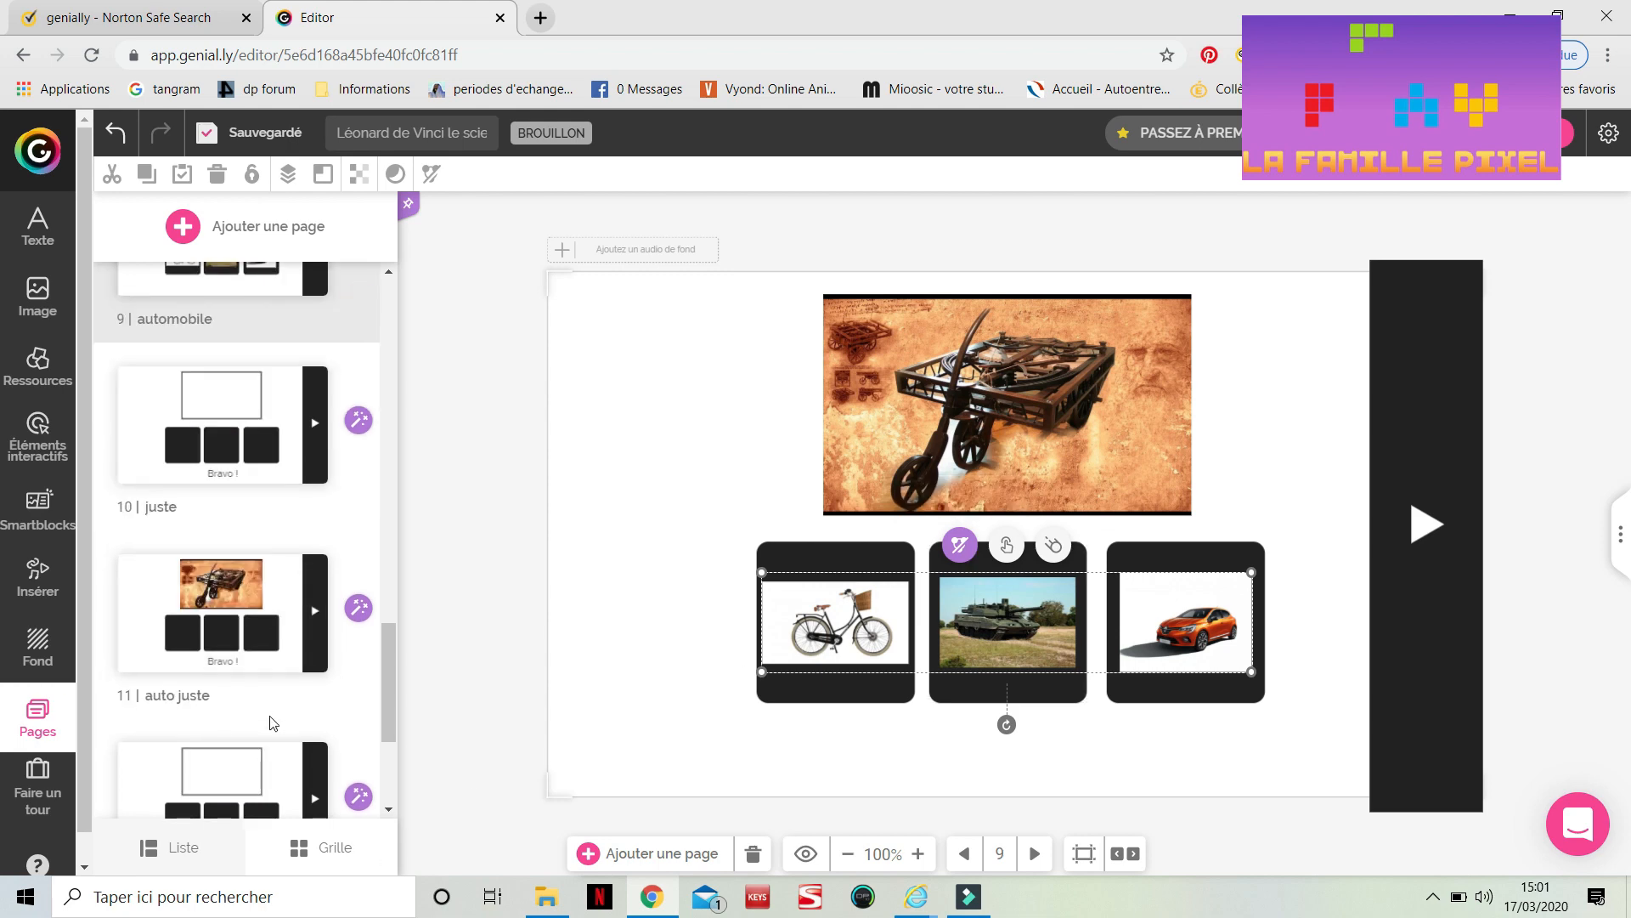
click(262, 627)
click(777, 619)
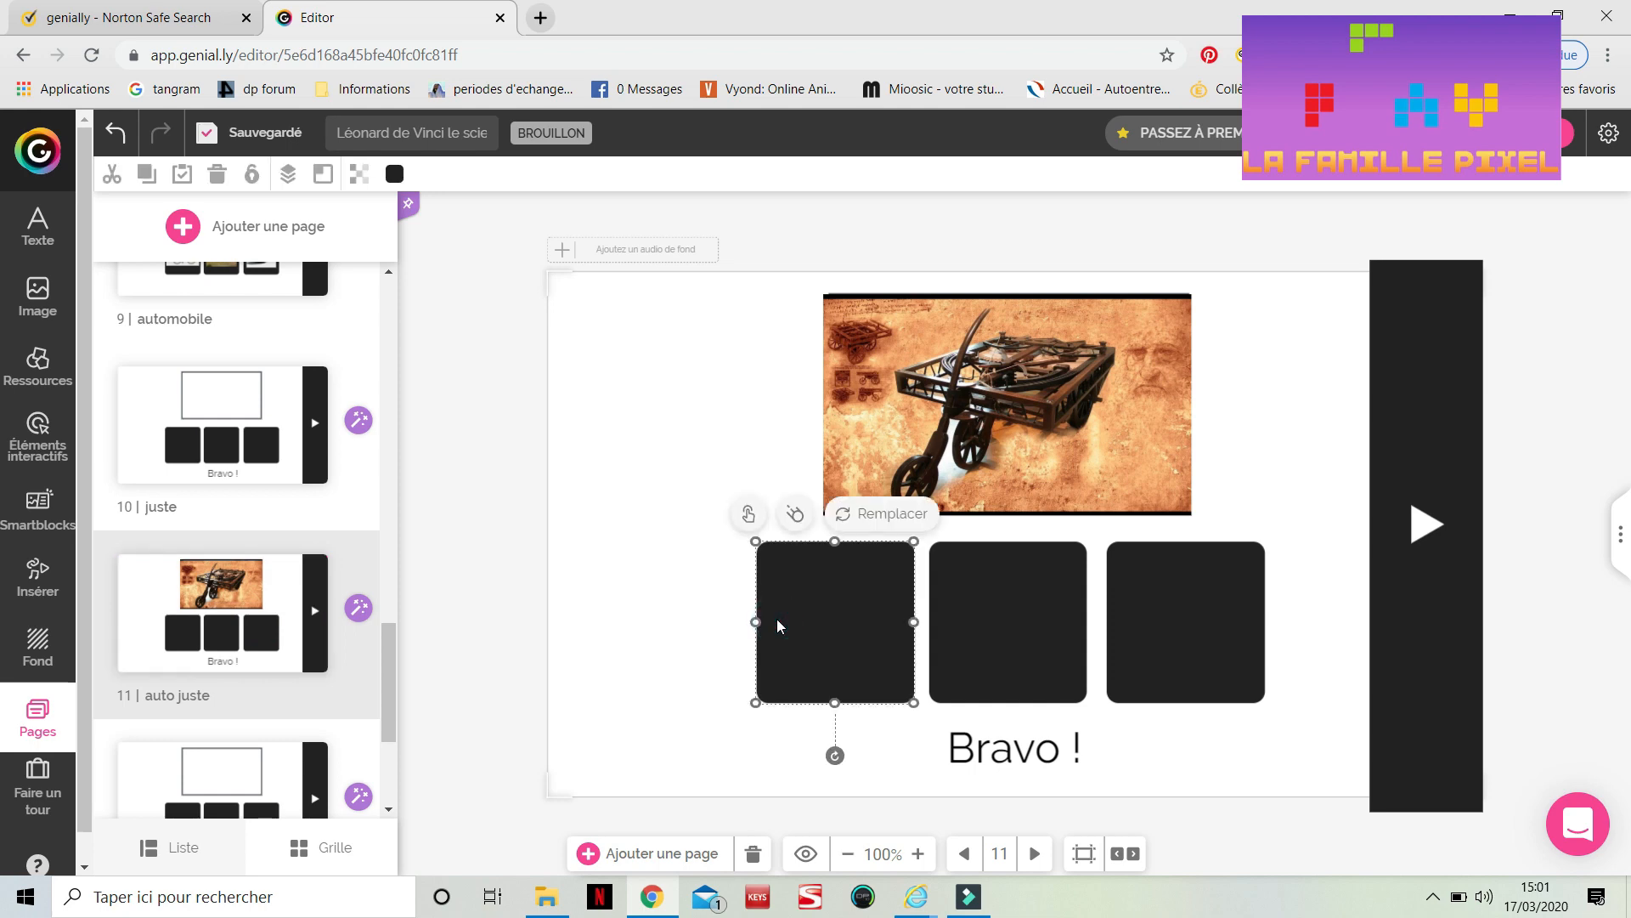
click(276, 595)
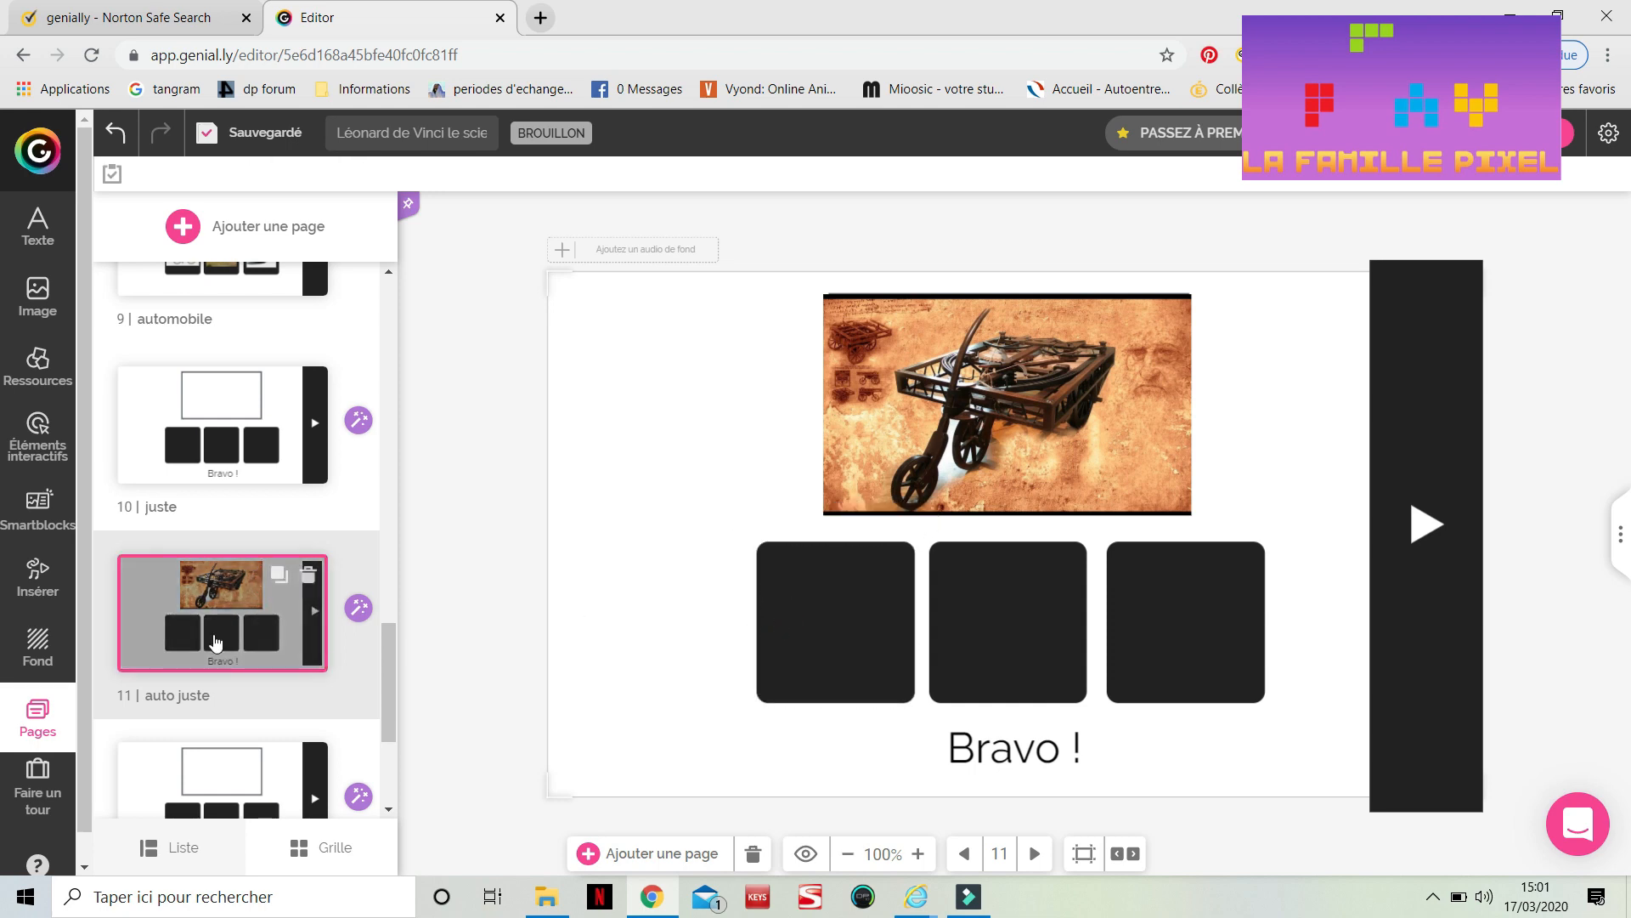
key(ctrl+v)
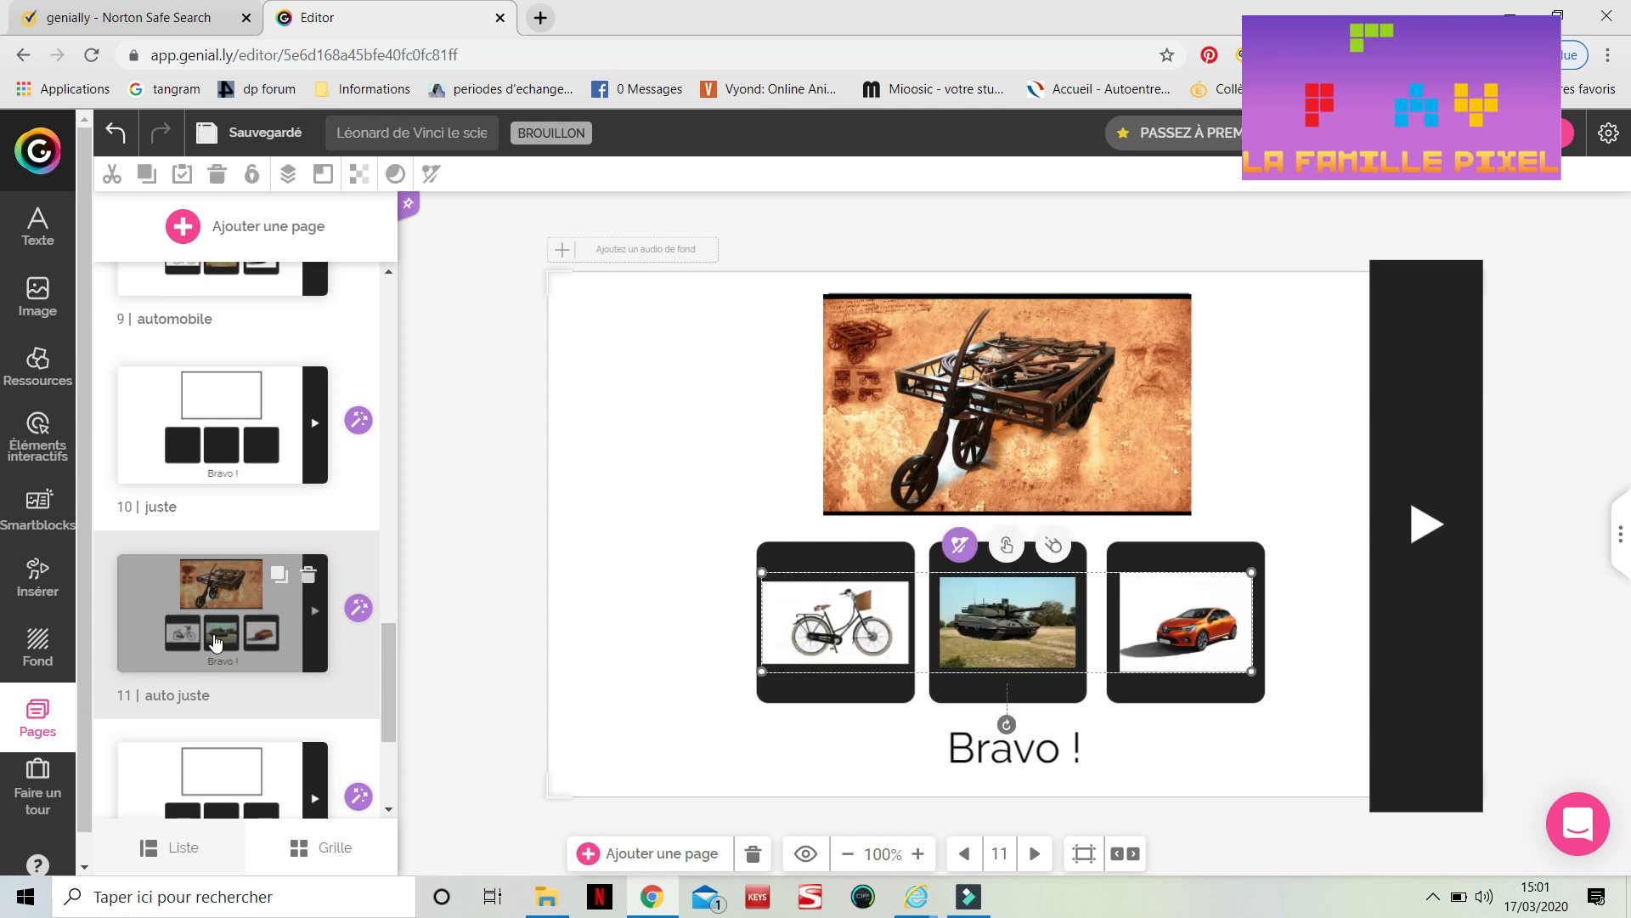
Ungroup the three pasted images on the 'auto juste' page
scroll(215, 643, down, 3)
click(959, 544)
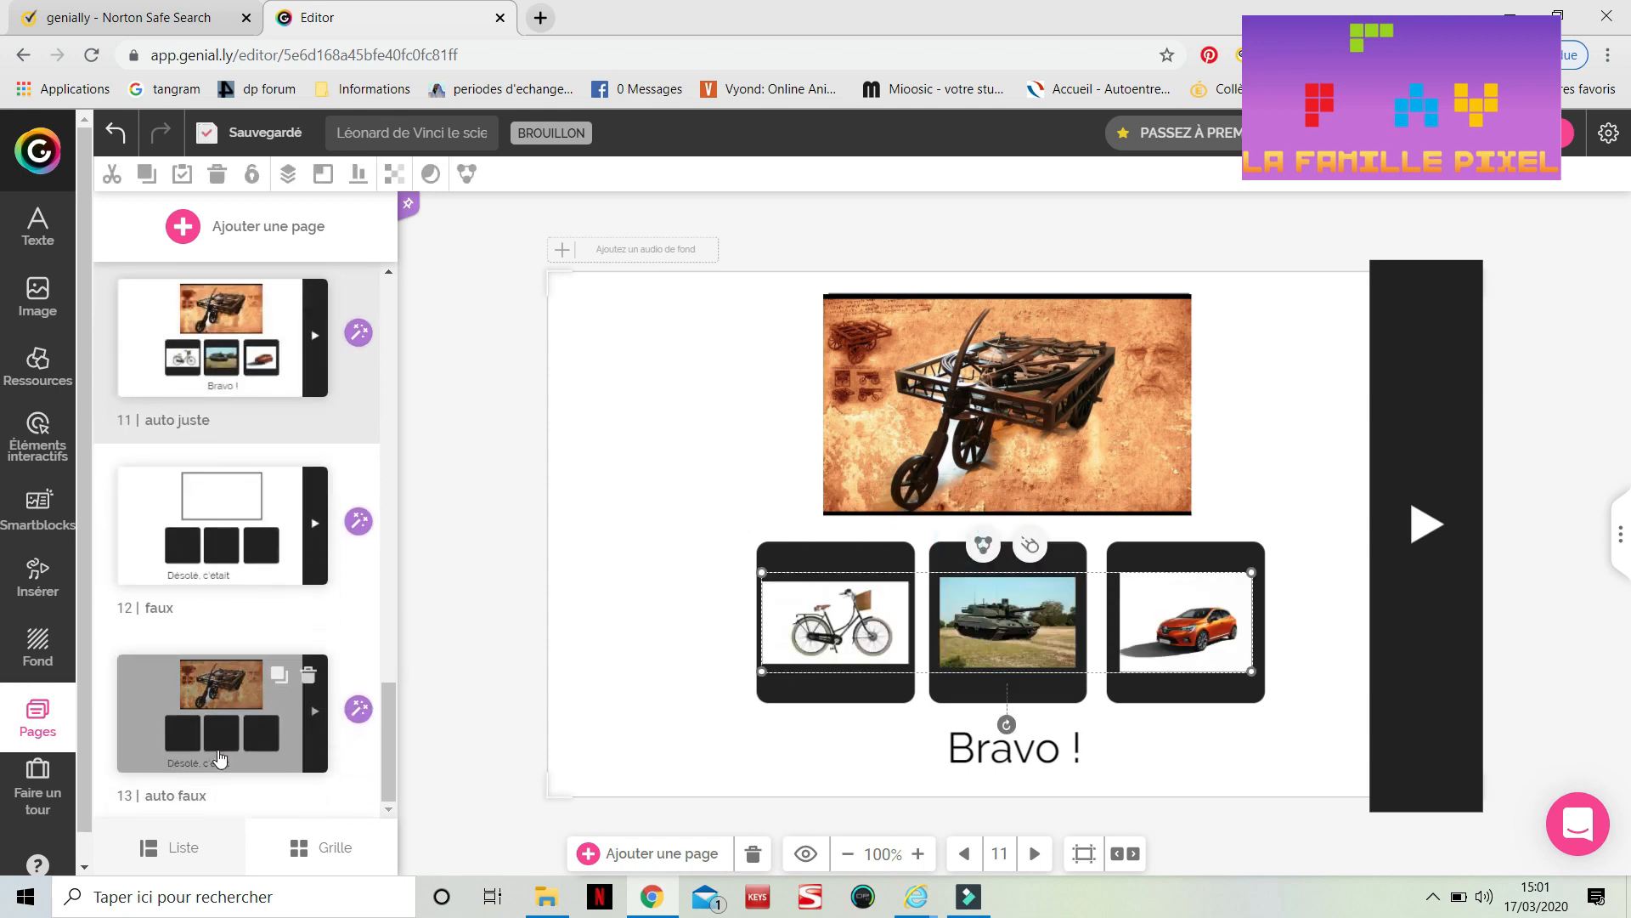
click(839, 716)
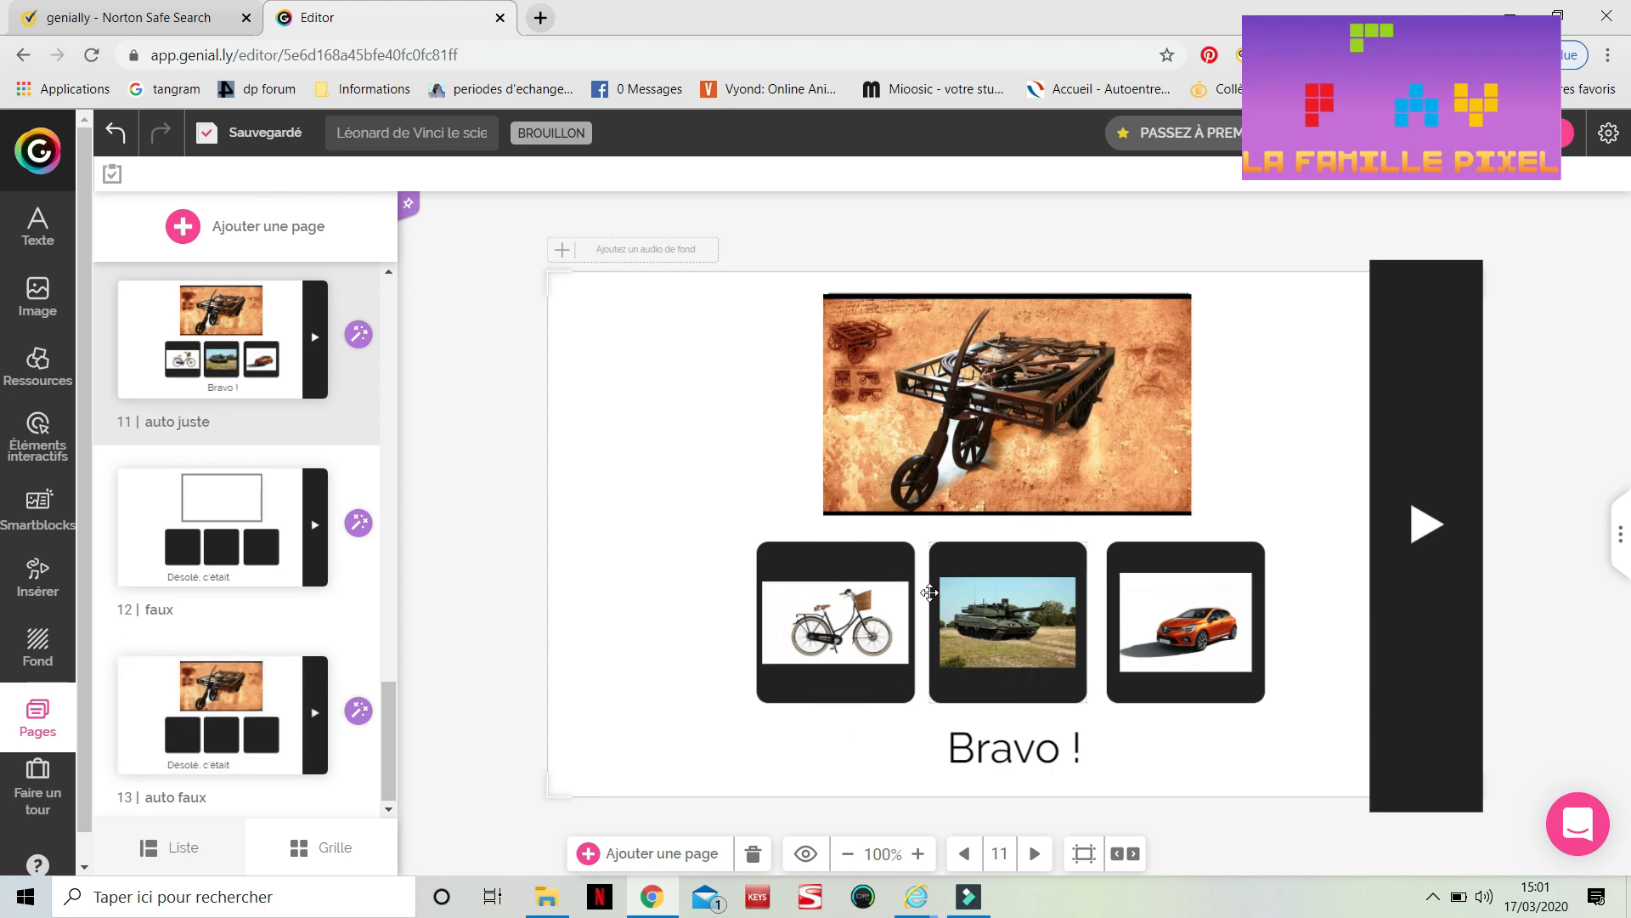
click(876, 633)
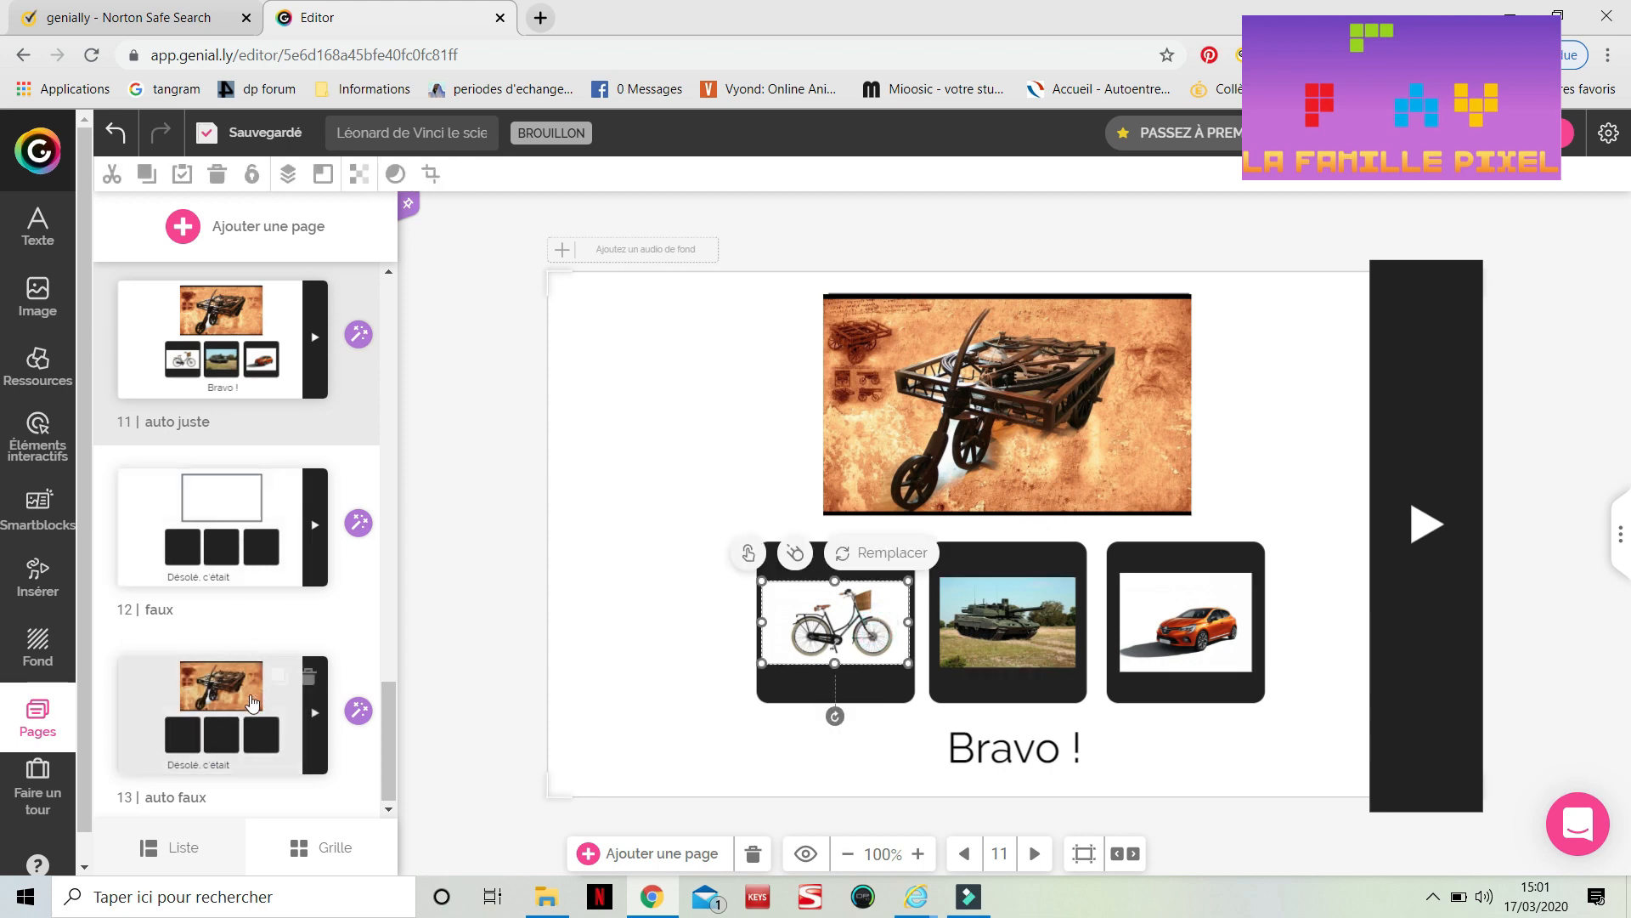
Paste the bicycle, tank and car images onto the 'auto faux' page
click(263, 730)
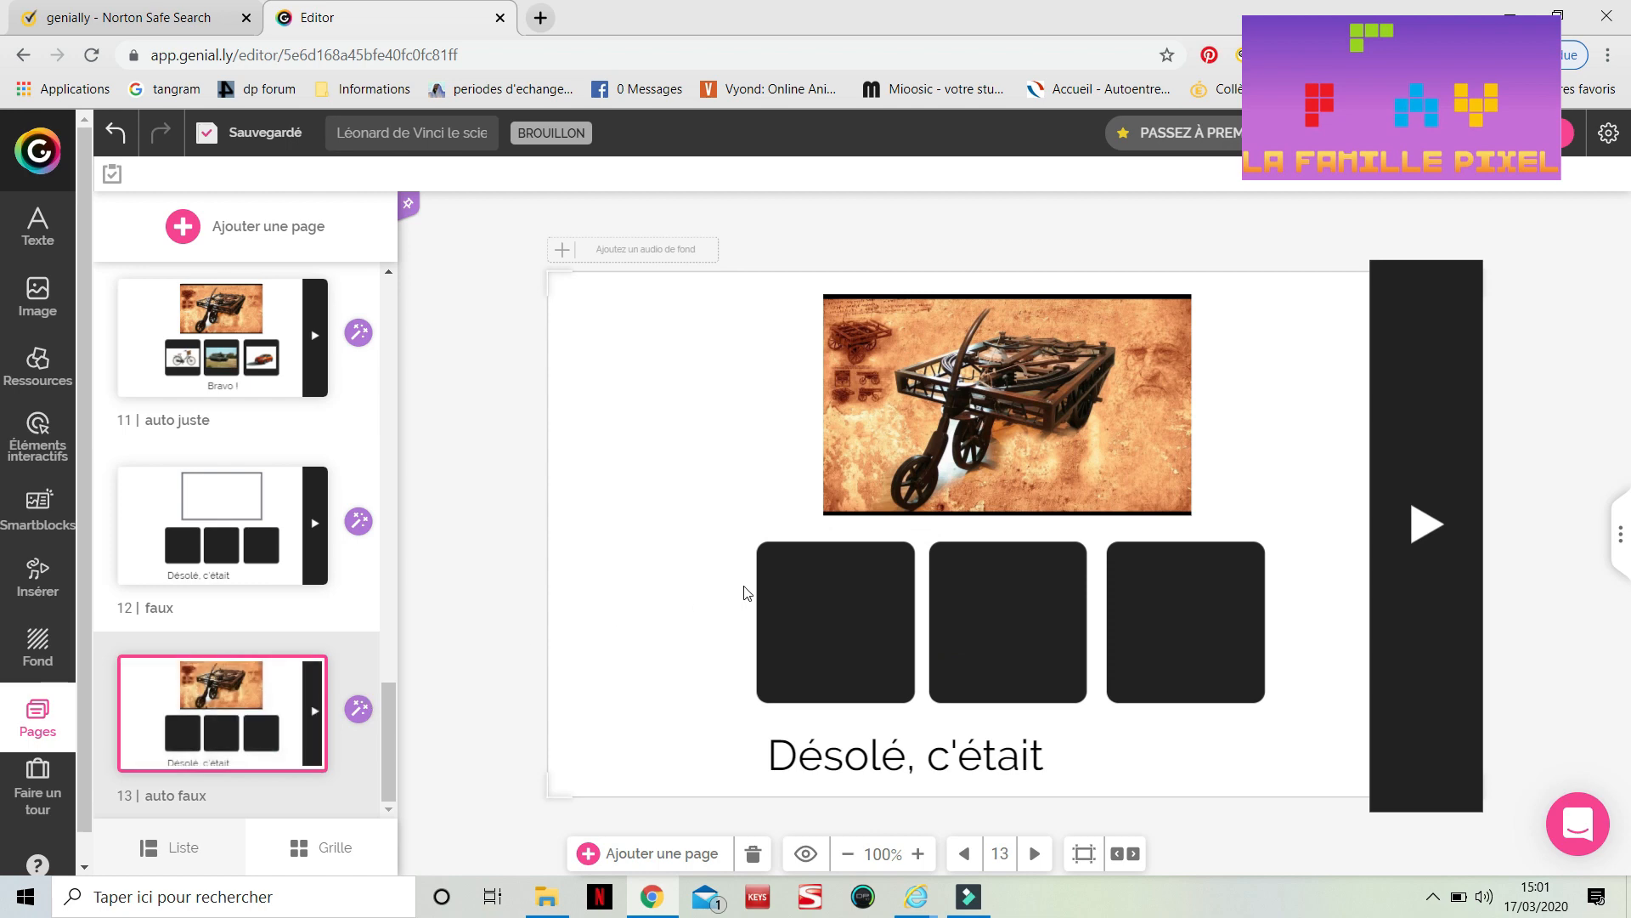
key(ctrl+v)
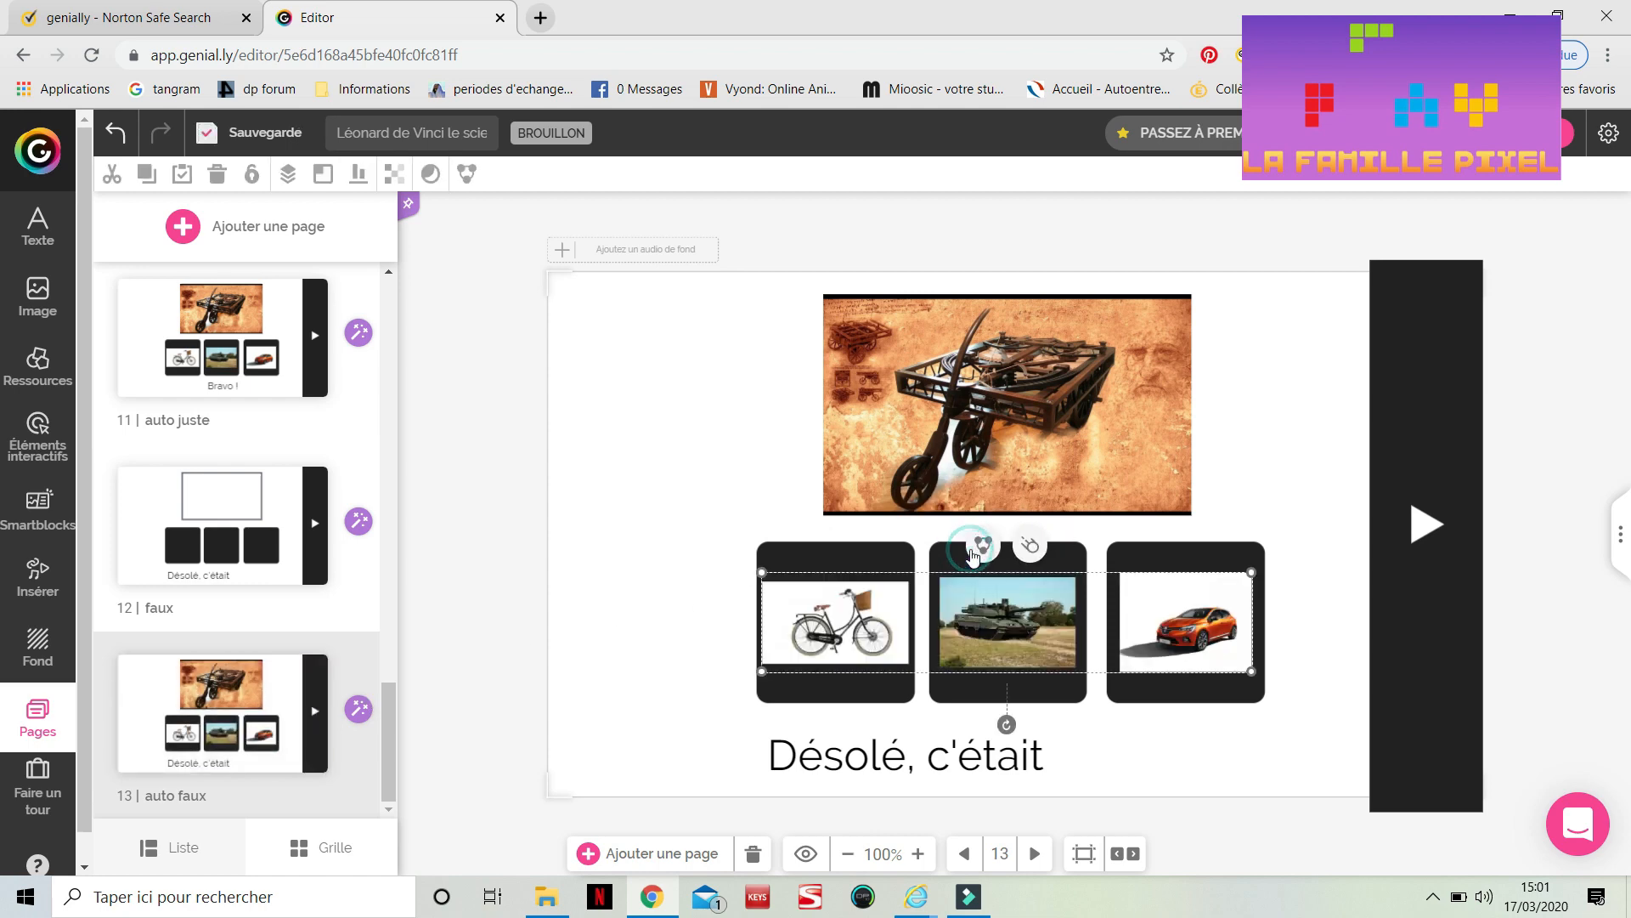
click(693, 634)
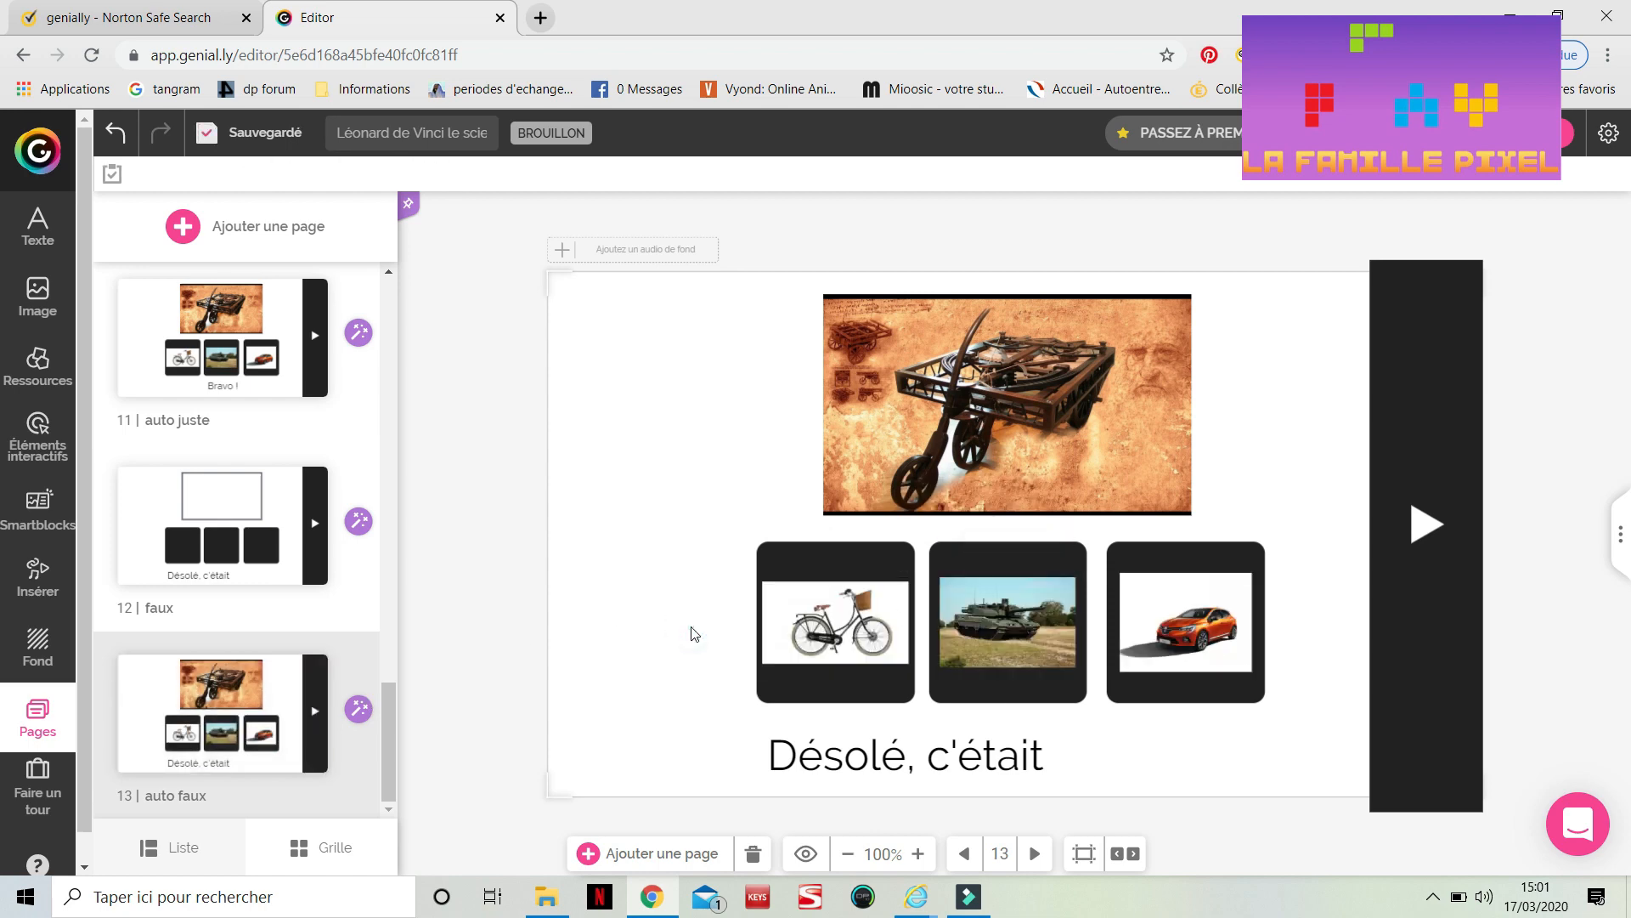
Ungroup the bicycle, tank and car images on the 'automobile' page
scroll(205, 411, up, 3)
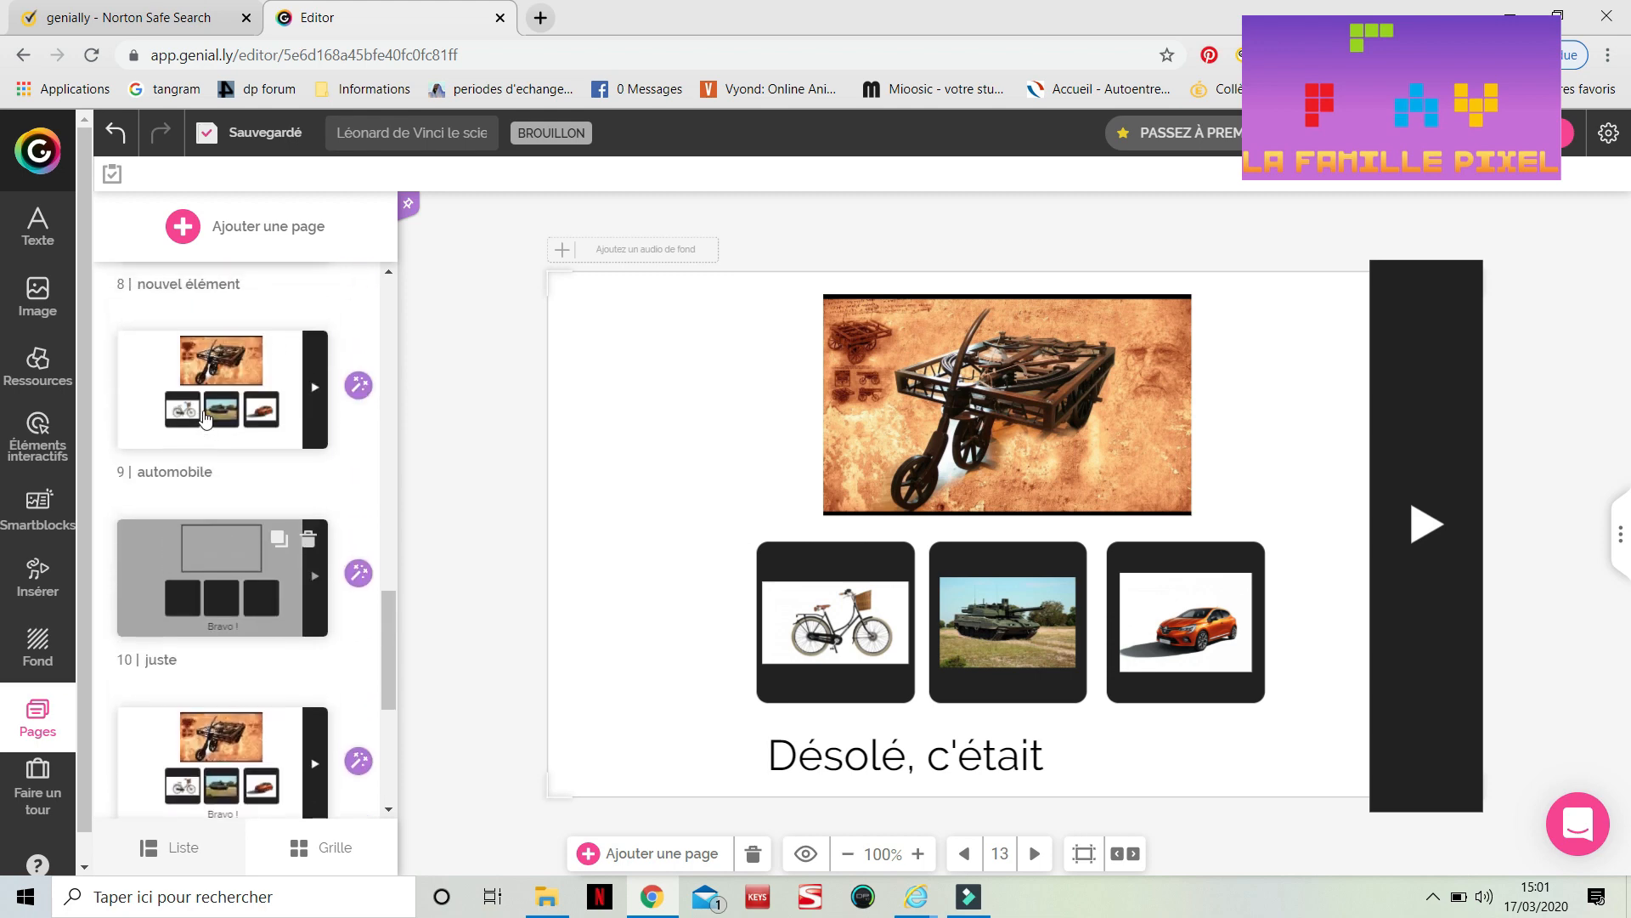
click(204, 415)
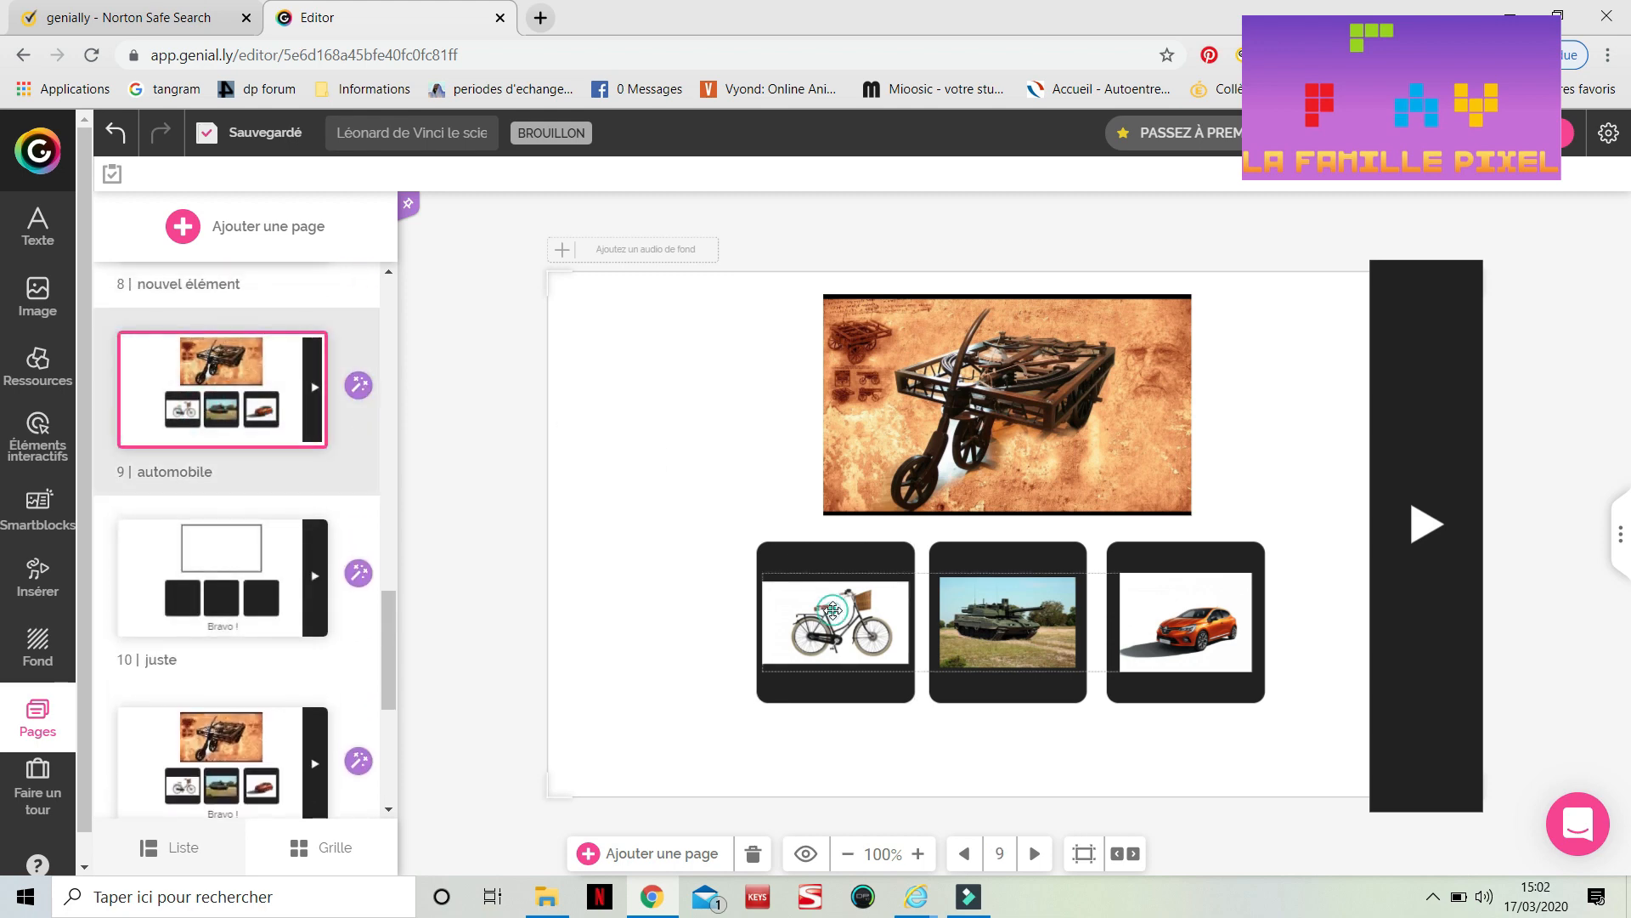
click(833, 610)
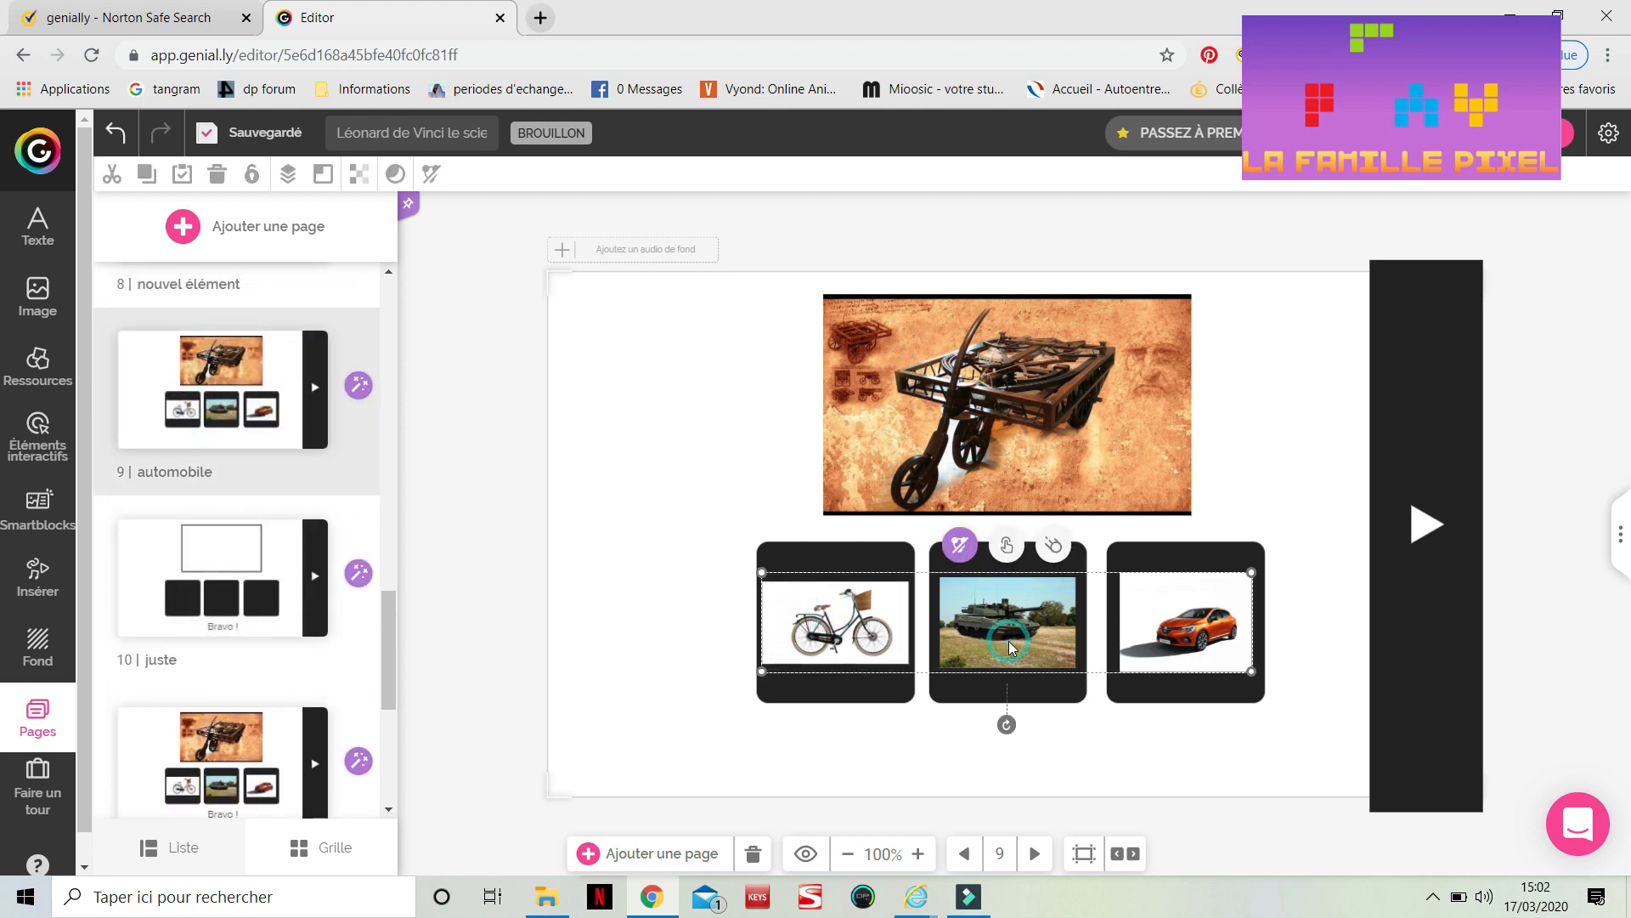
click(965, 548)
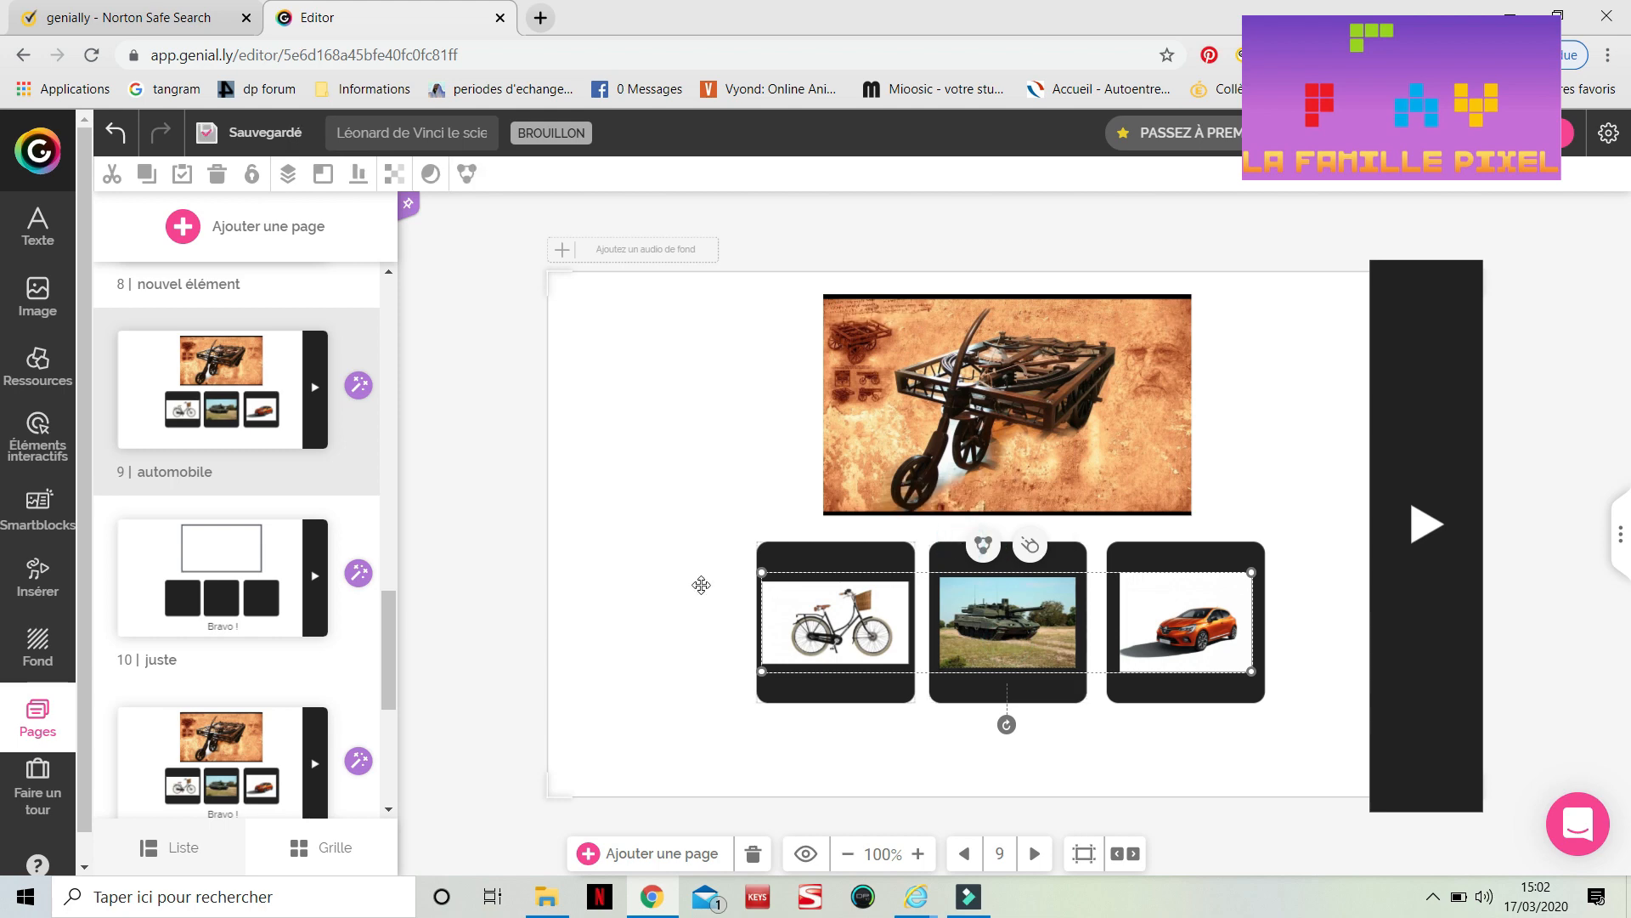
click(651, 567)
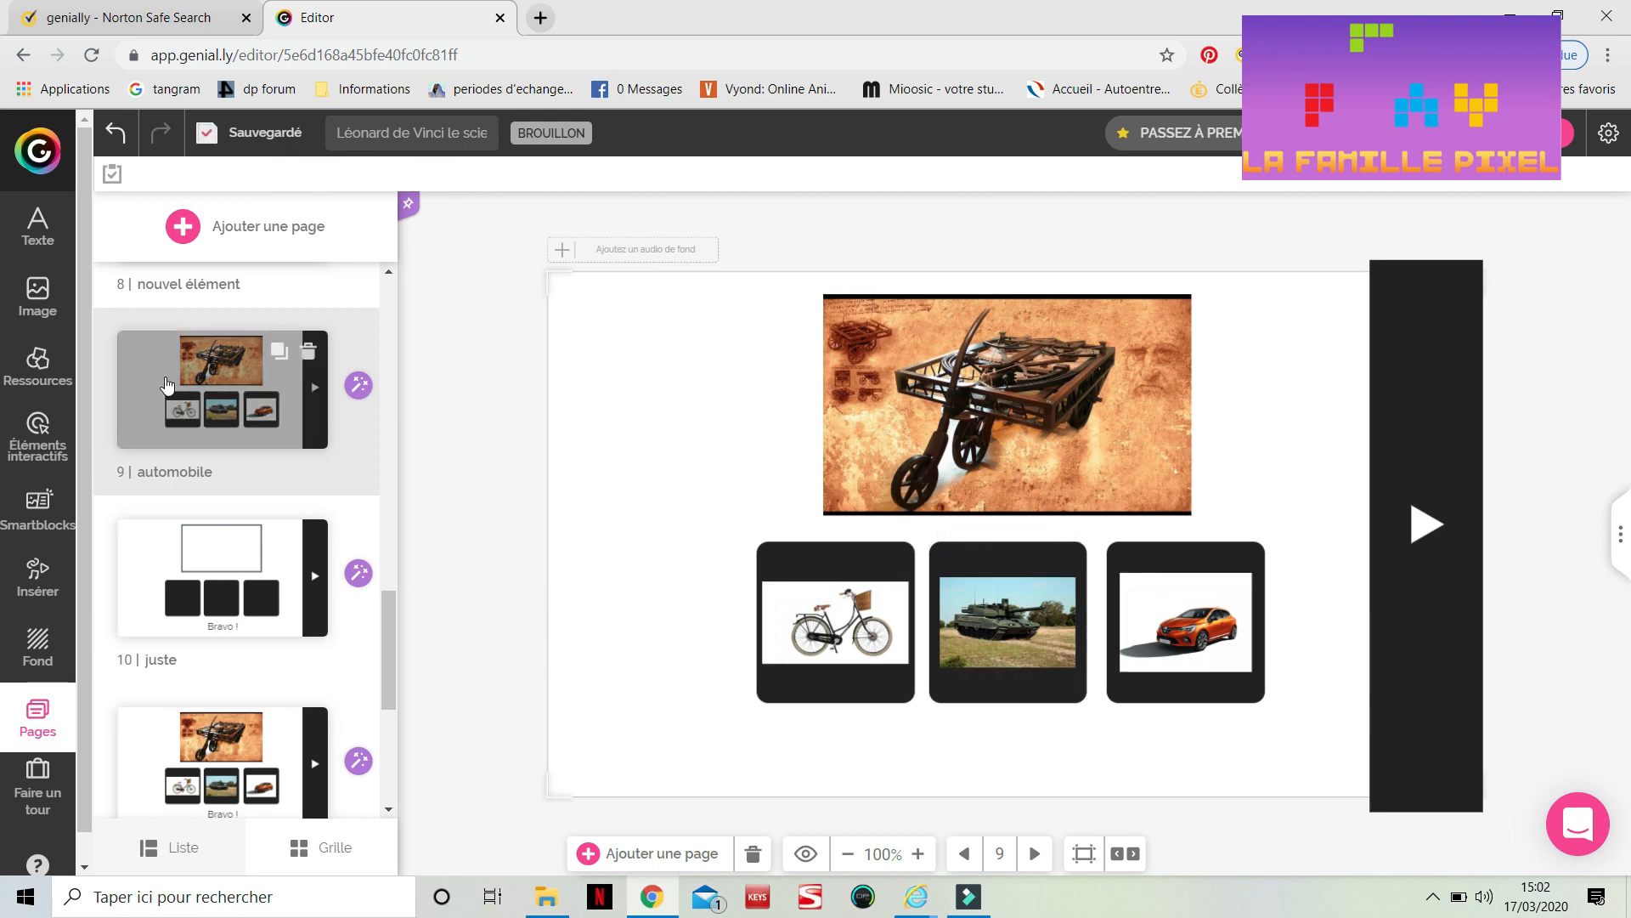
On the 'auto juste' page, fill the car's frame with green 32DA26
scroll(167, 385, down, 1)
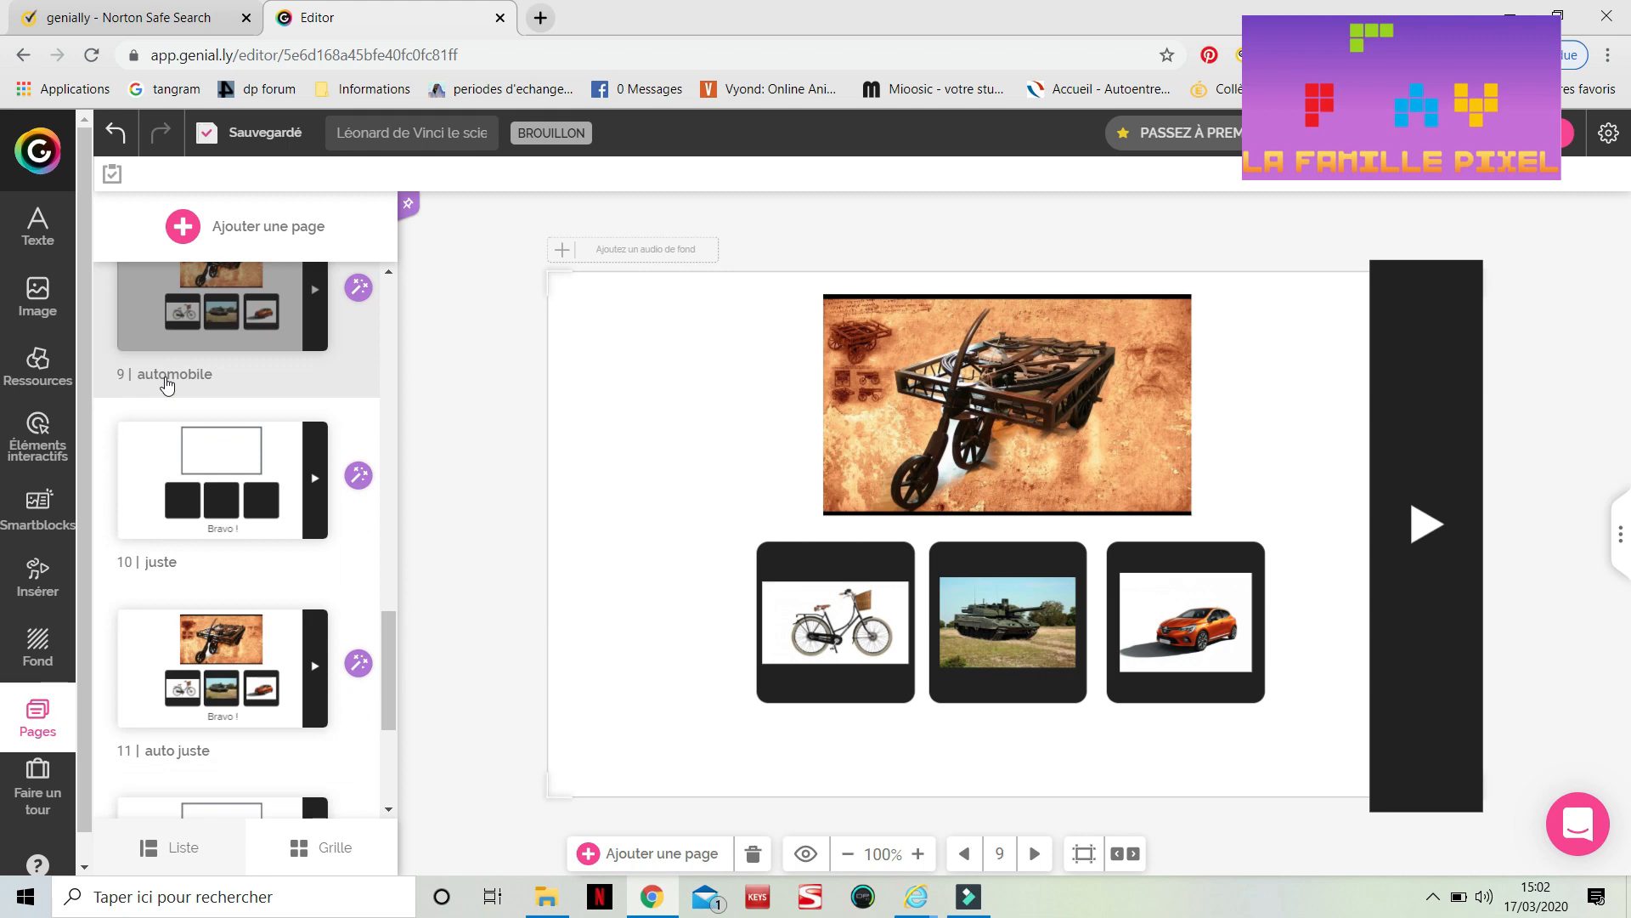
scroll(165, 379, down, 2)
scroll(204, 378, down, 1)
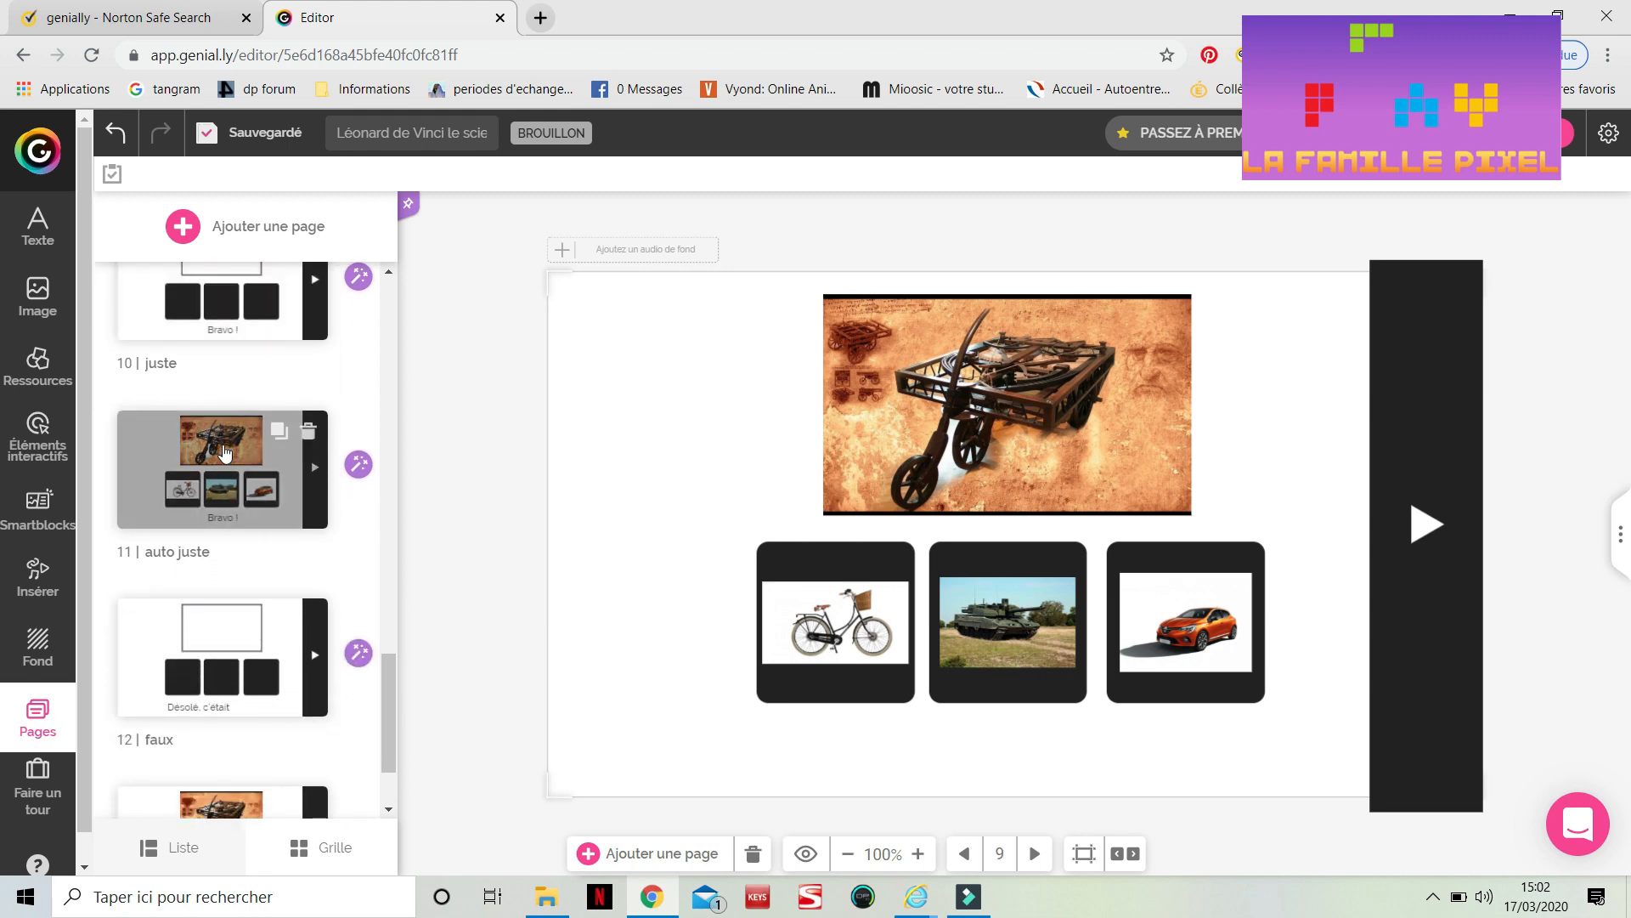
click(225, 452)
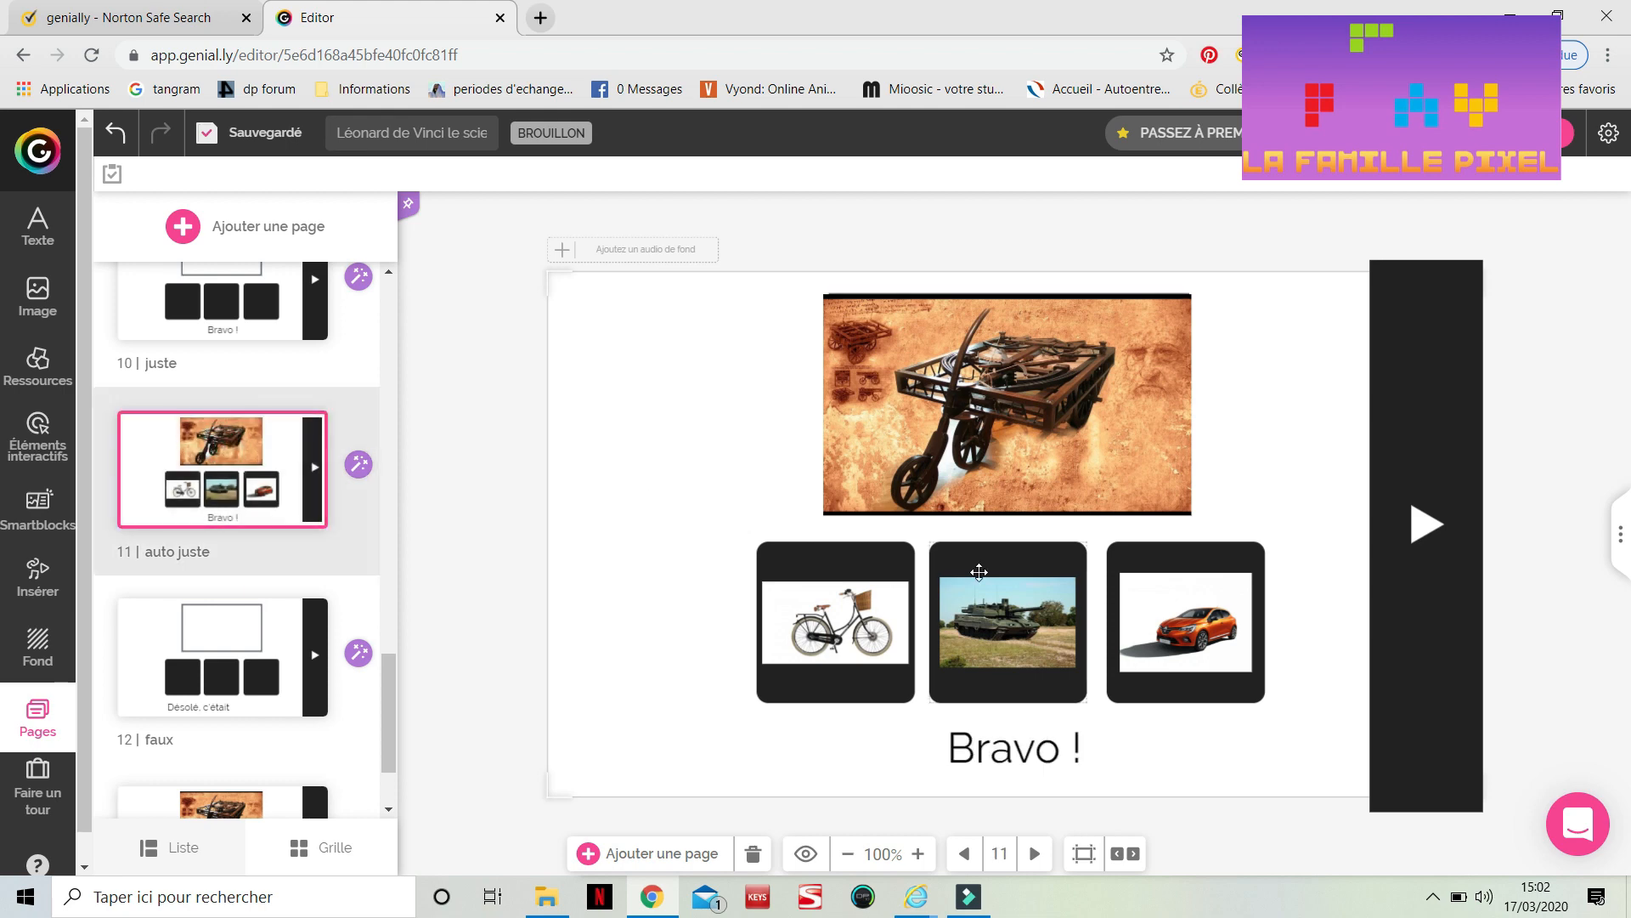
click(1183, 565)
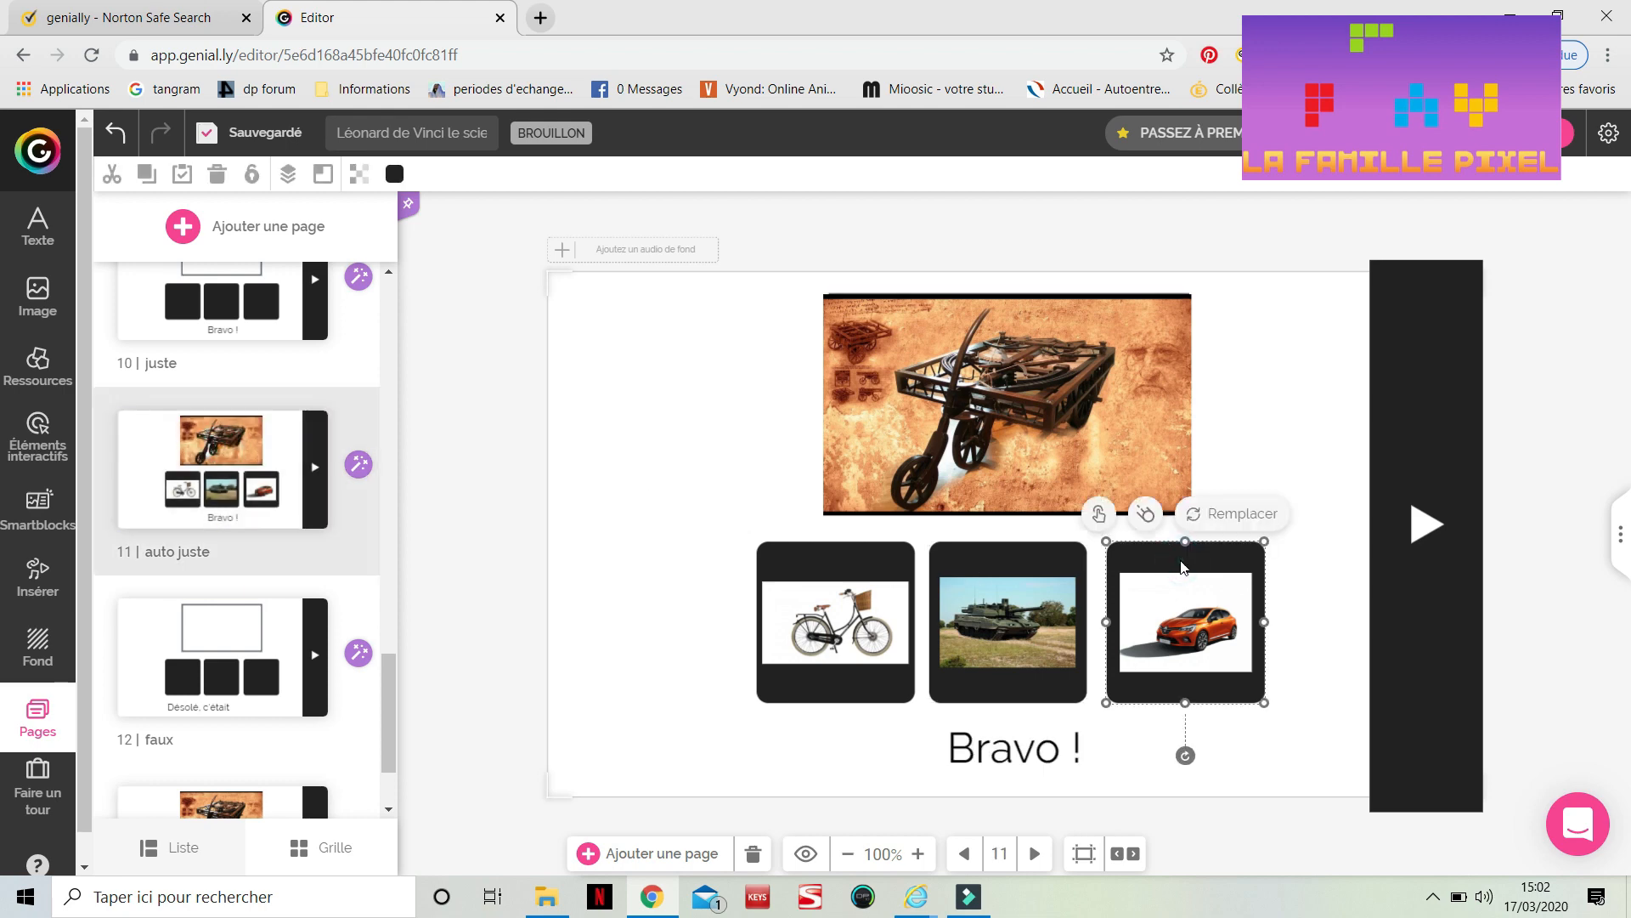
click(395, 174)
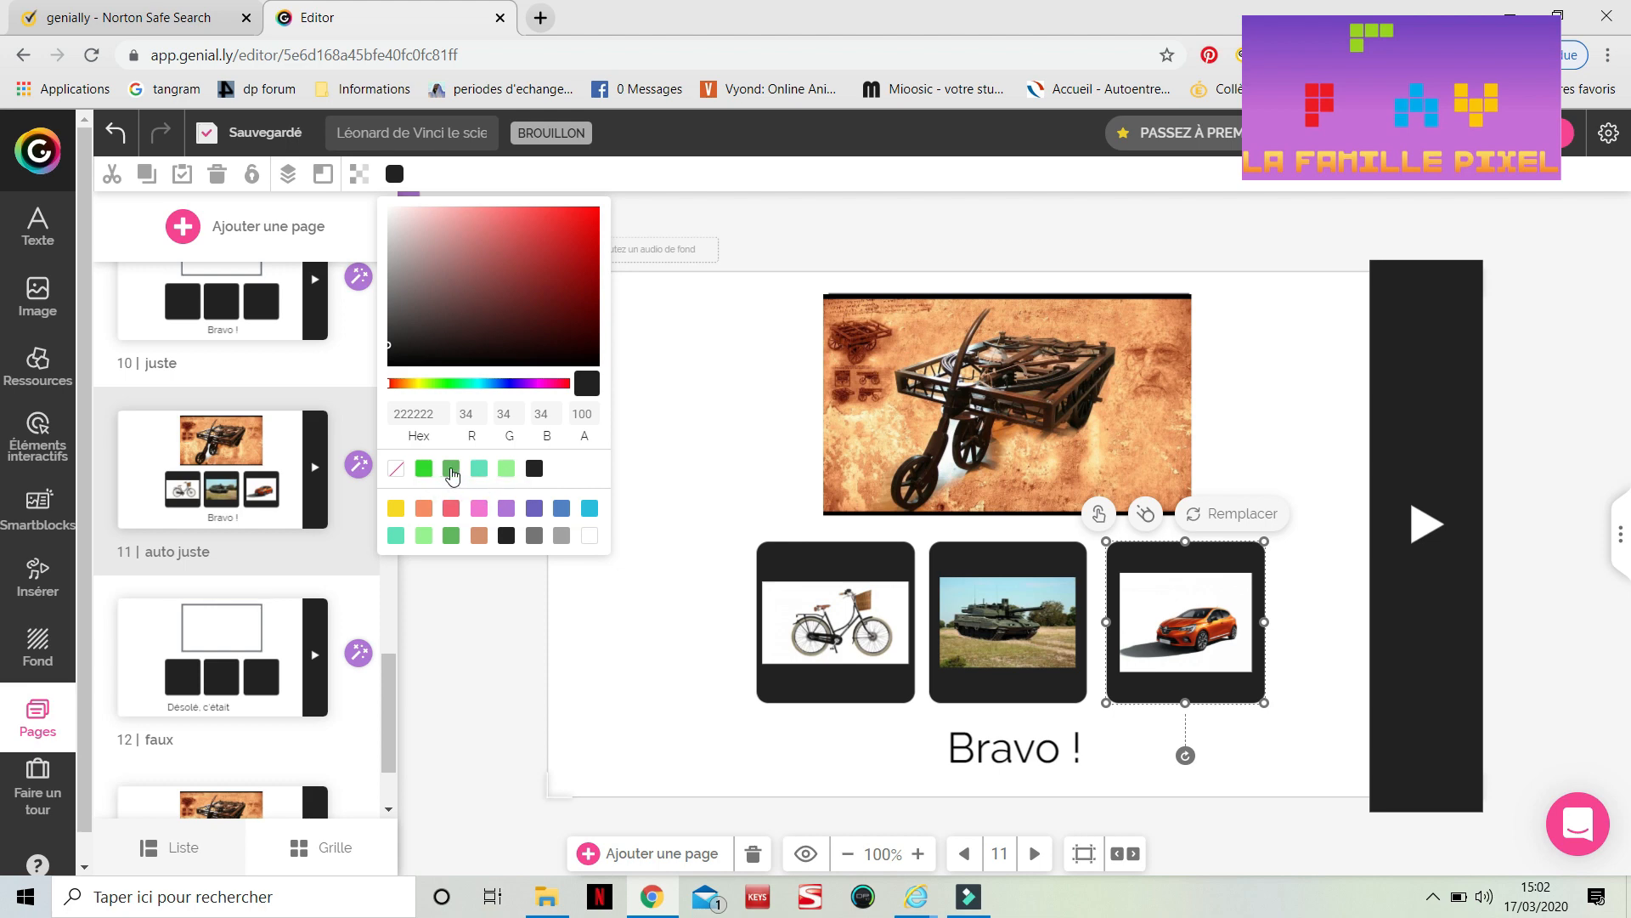
click(448, 385)
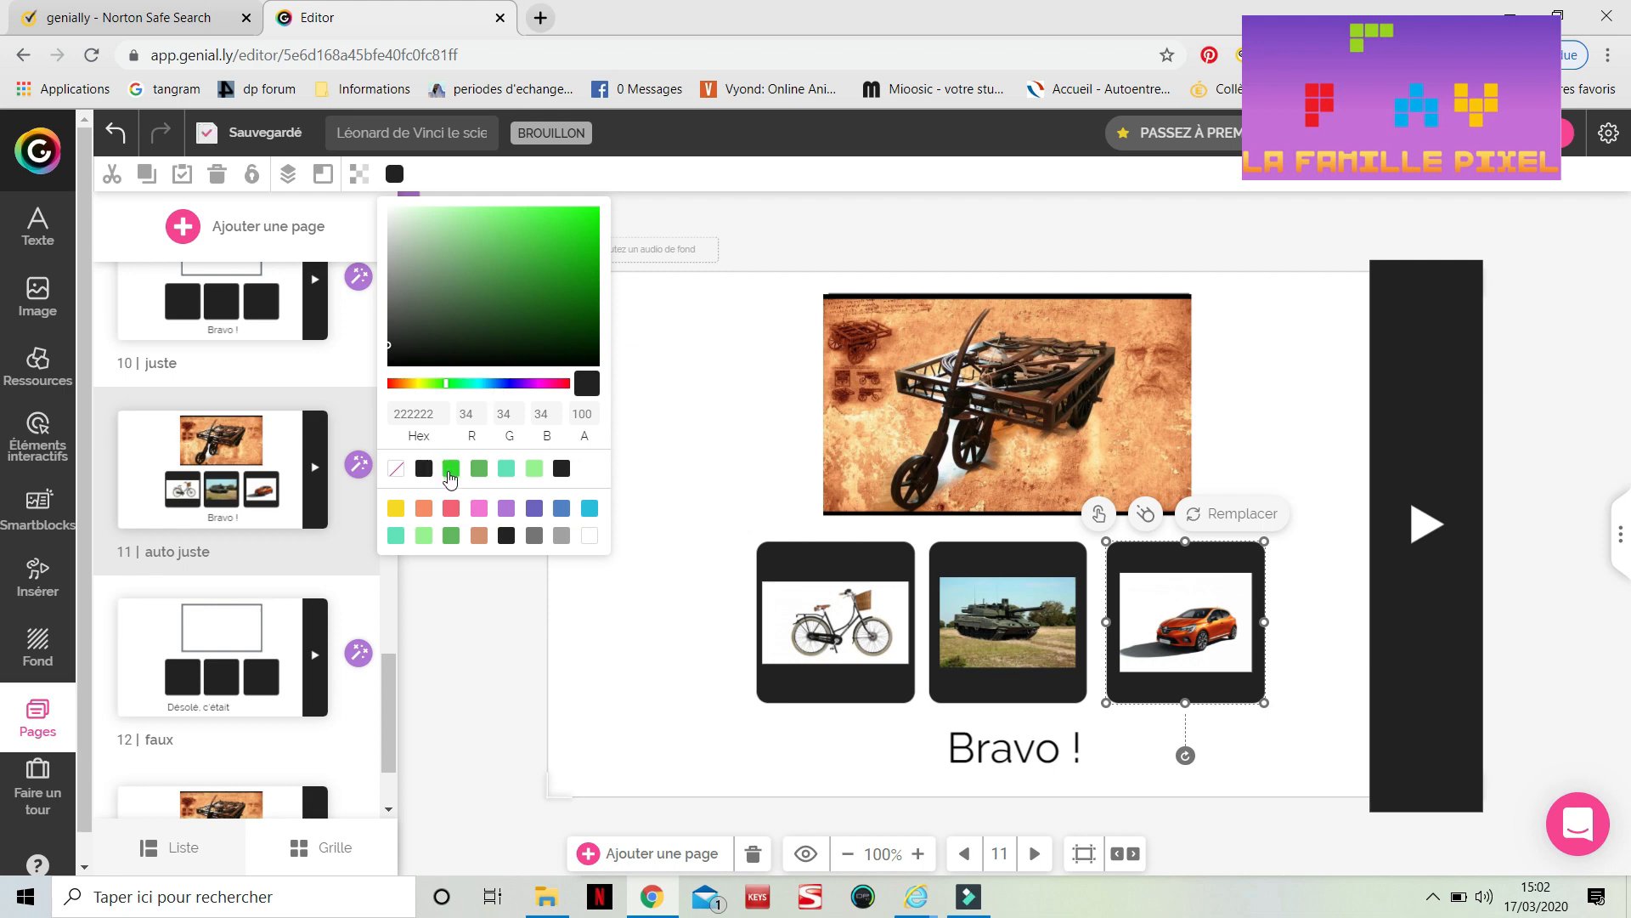
click(451, 468)
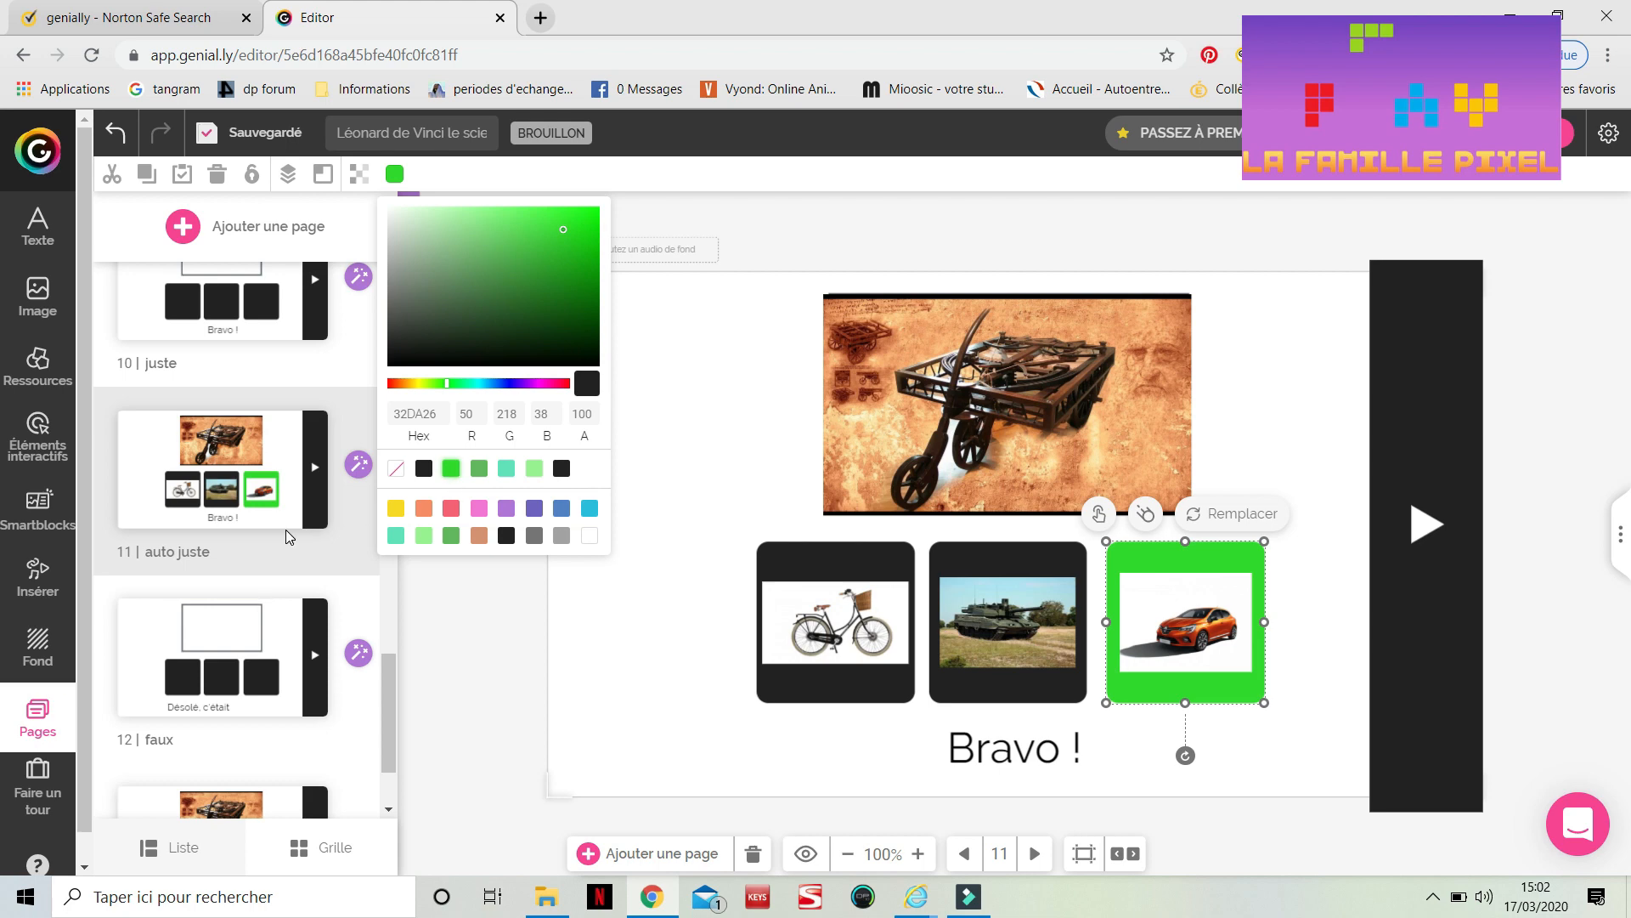
On the 'auto faux' page, fill the car's frame with the same green 32DA26
scroll(289, 537, down, 2)
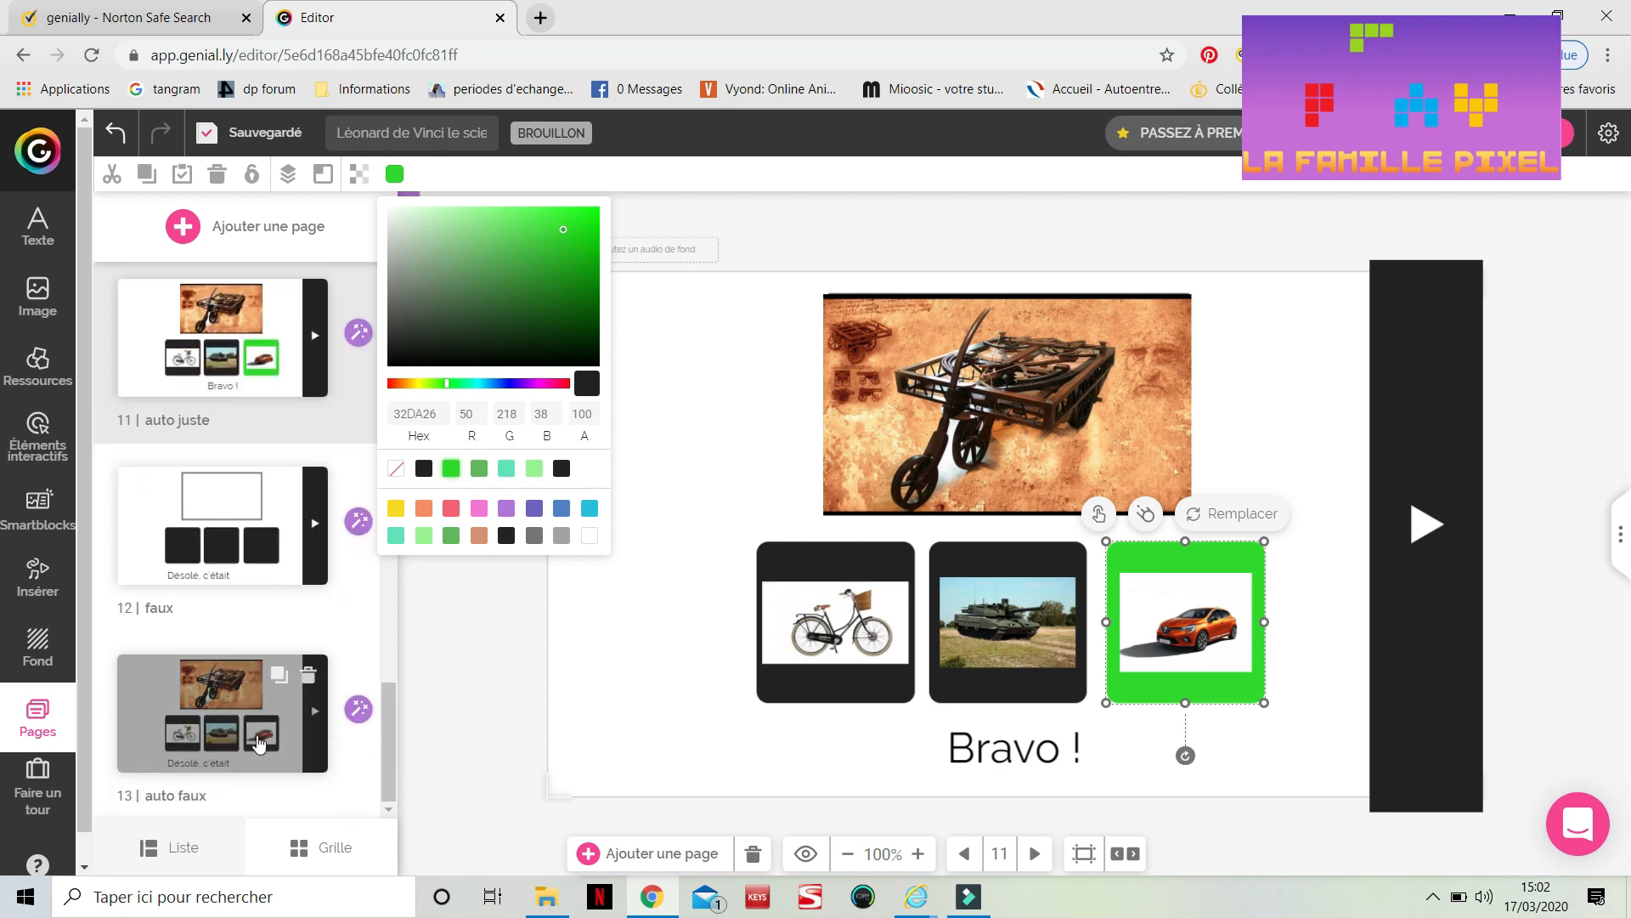
click(260, 744)
click(1231, 549)
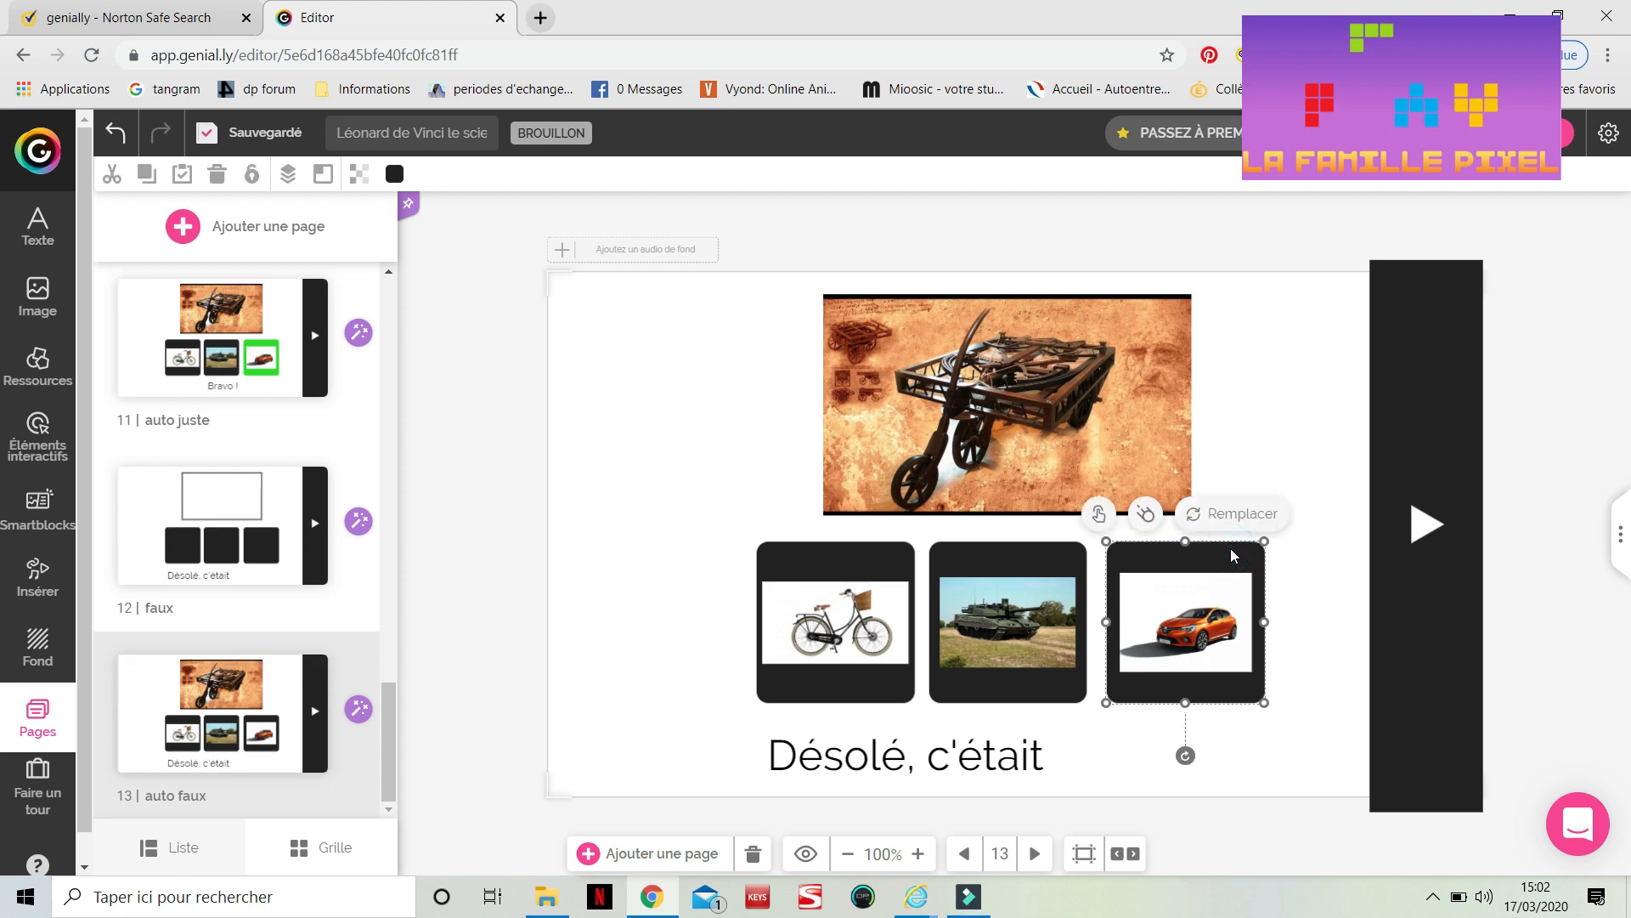
click(394, 173)
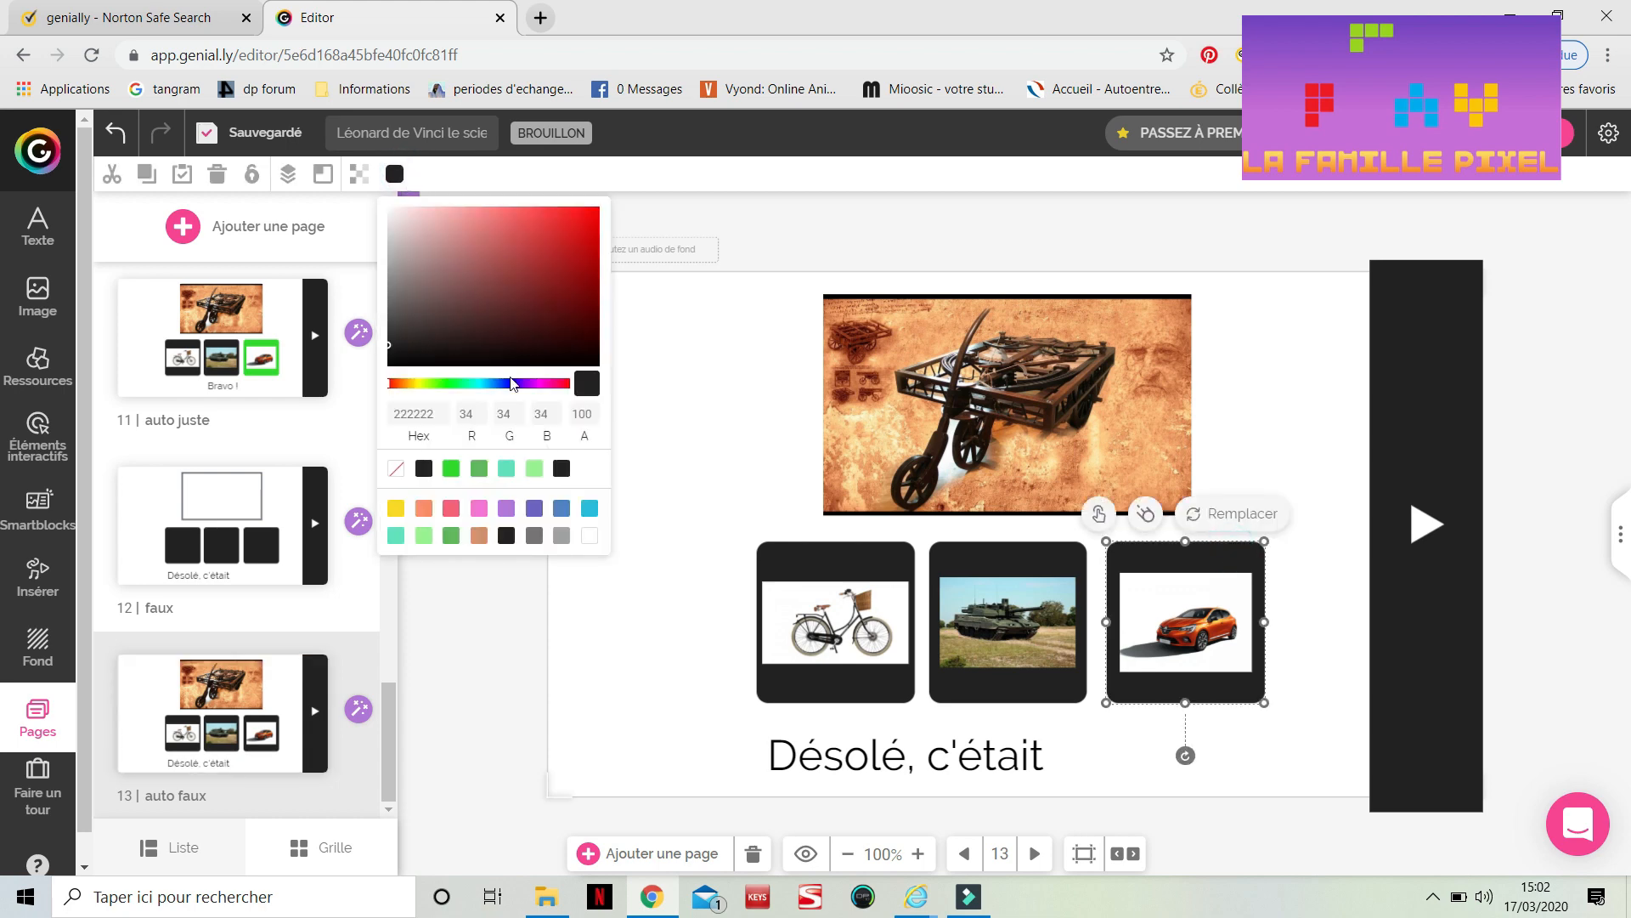
click(451, 468)
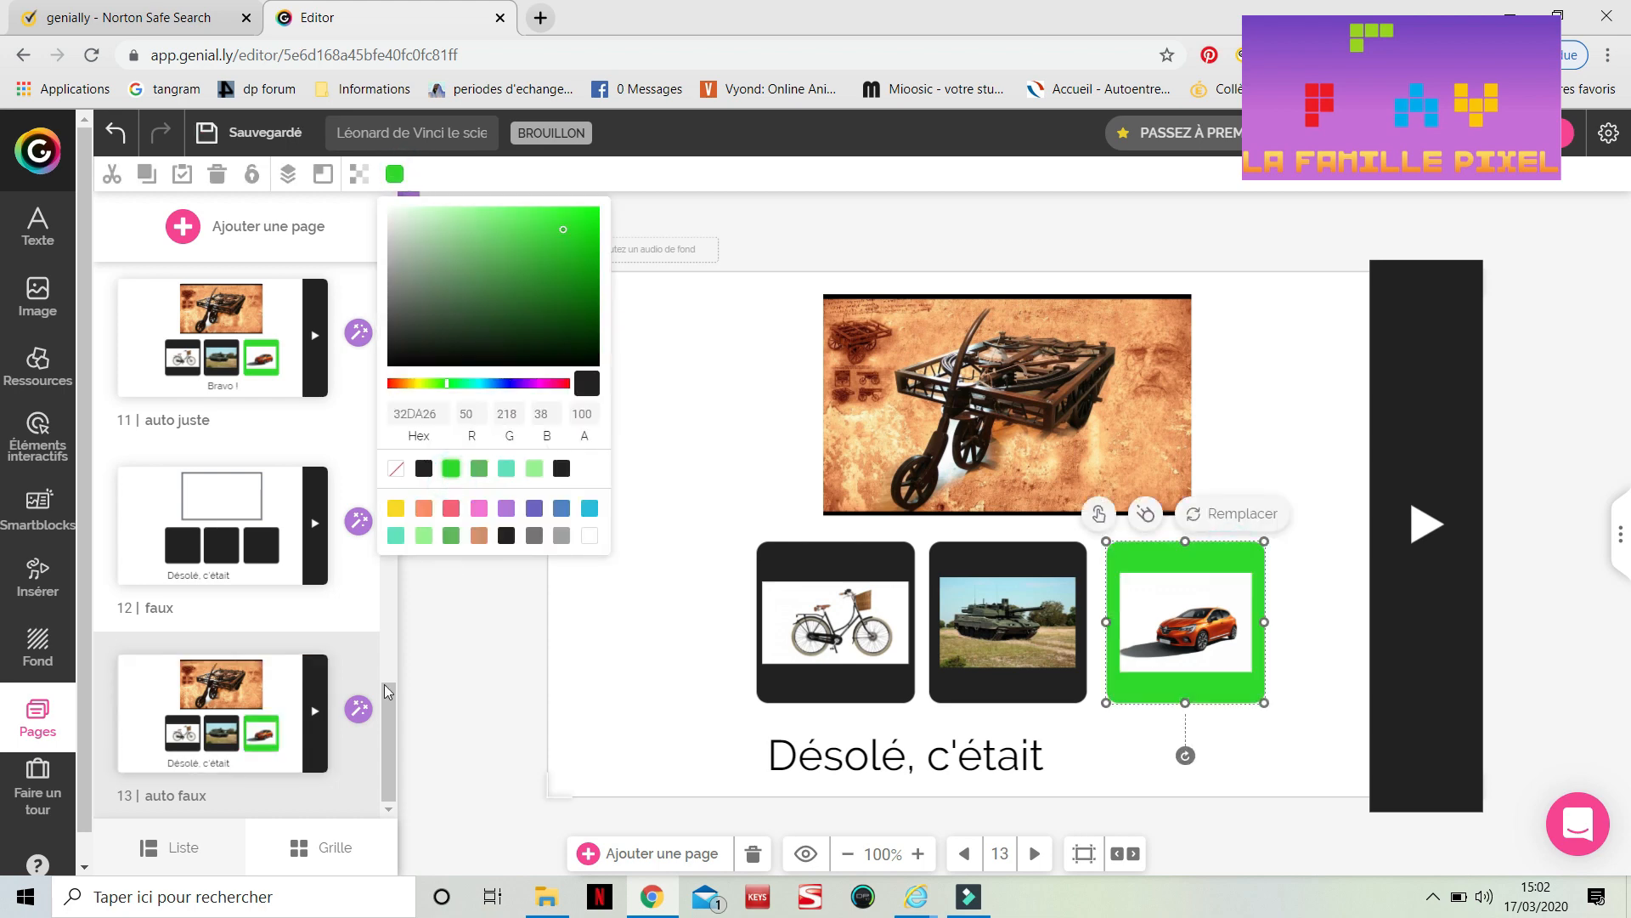
Complete the message to read 'Désolé, c'était l'automobile' and shift its text box slightly left
click(1040, 764)
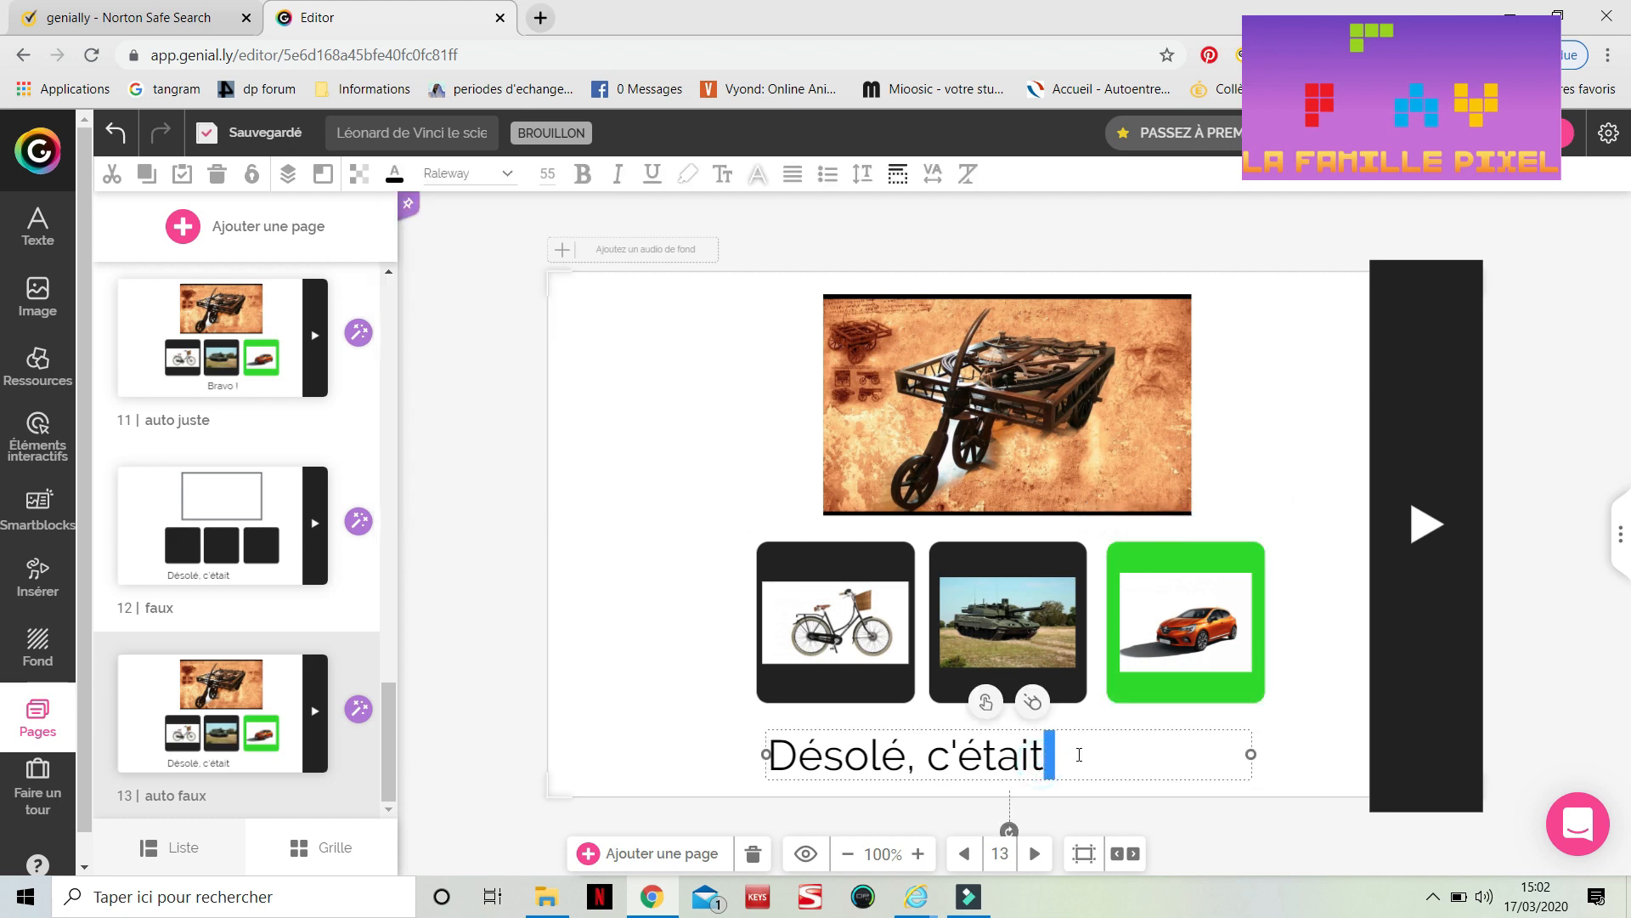
click(1079, 755)
text(l'automobile)
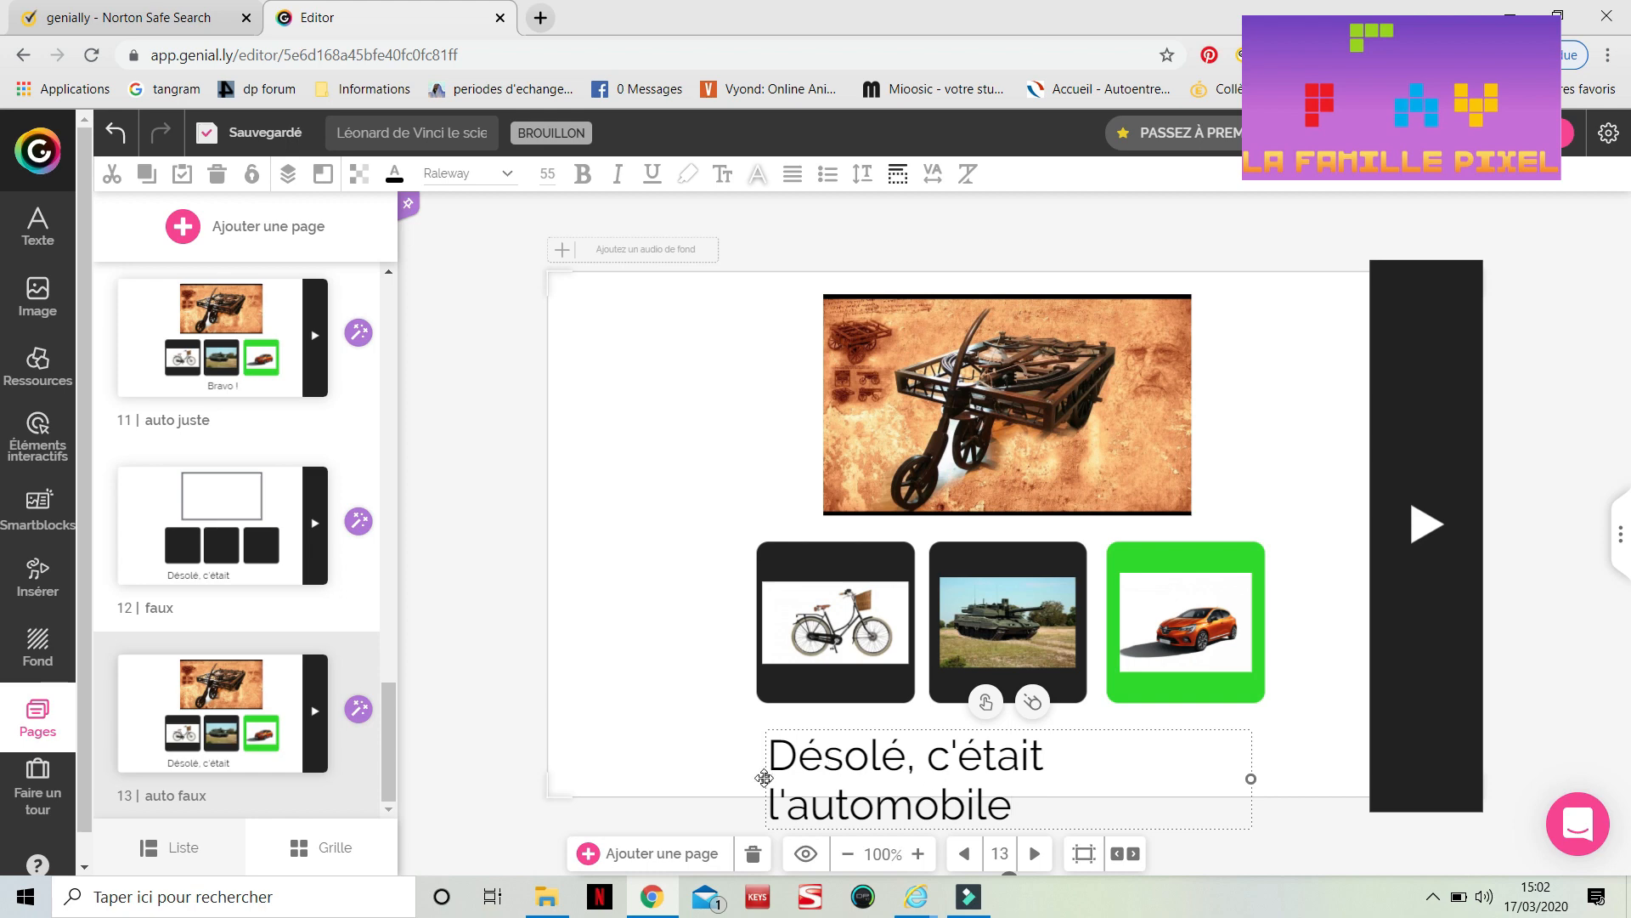
drag(766, 778, 717, 779)
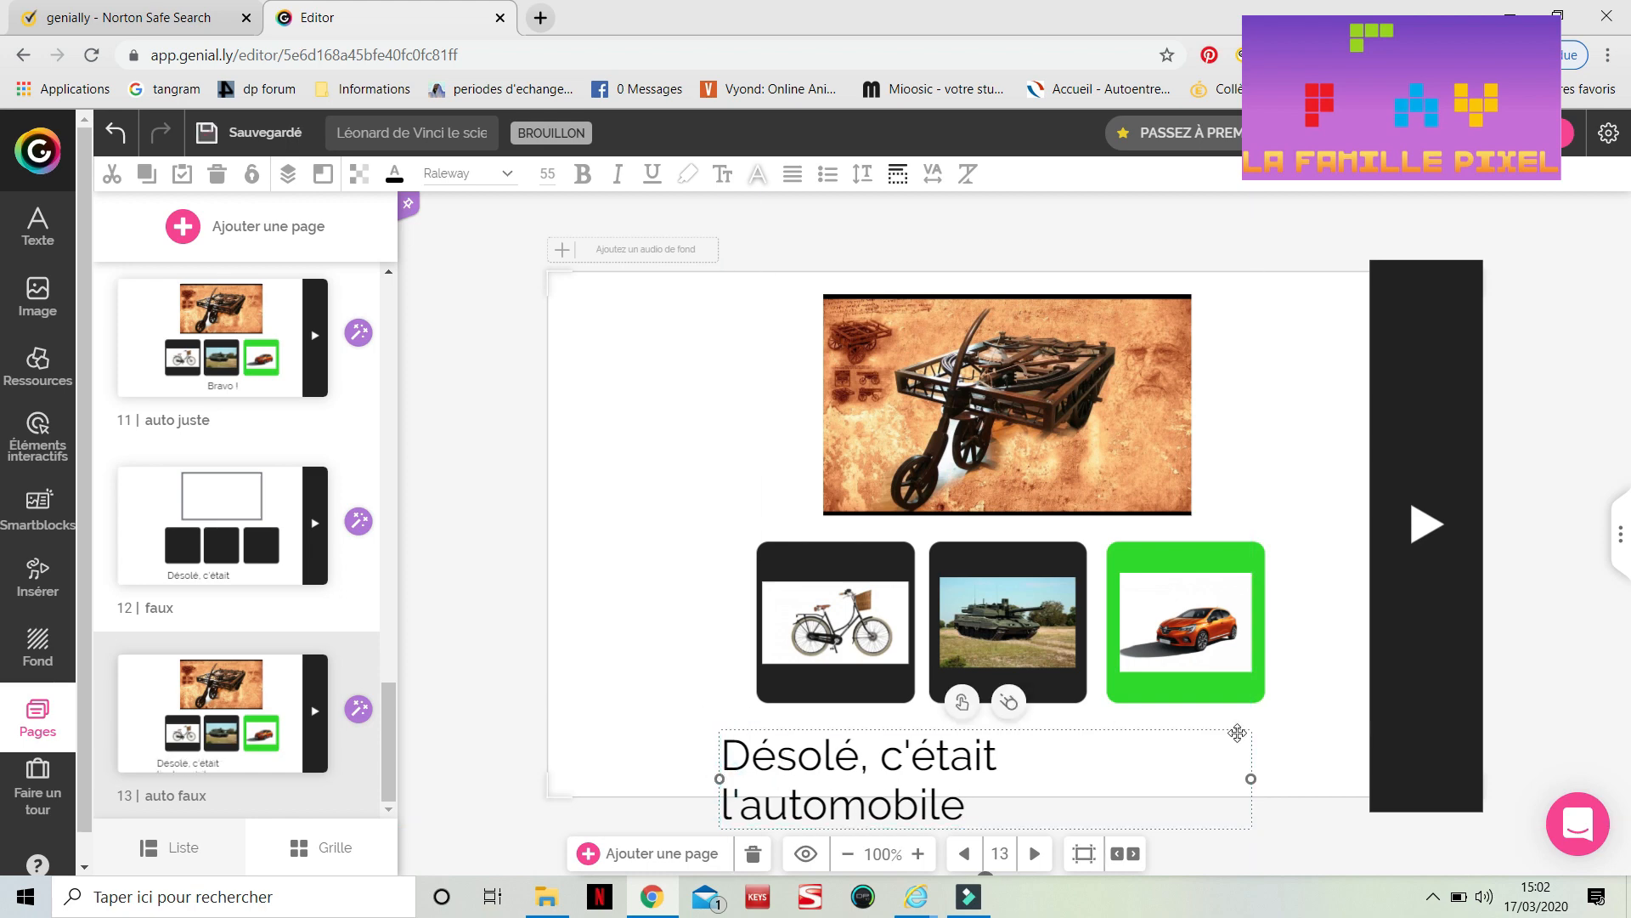
Widen the message's text box so 'Désolé, c'était l'automobile.' fits on one line and recentre it
mouse_move(1250, 778)
mouse_down()
mouse_move(1291, 759)
mouse_move(1265, 758)
mouse_up()
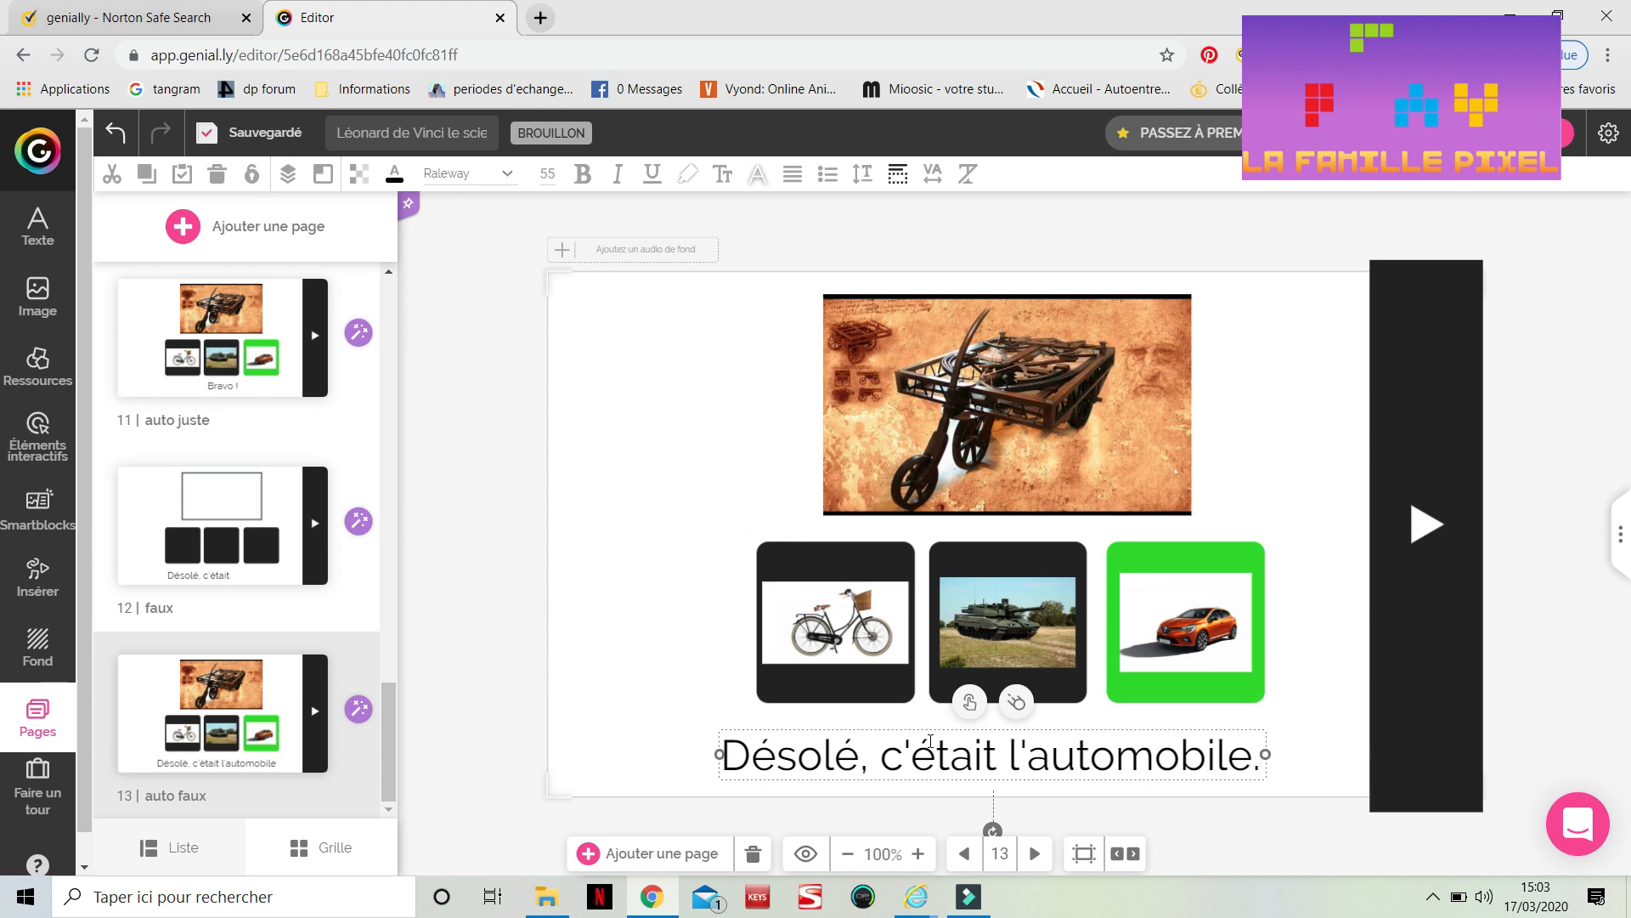
drag(940, 733, 962, 732)
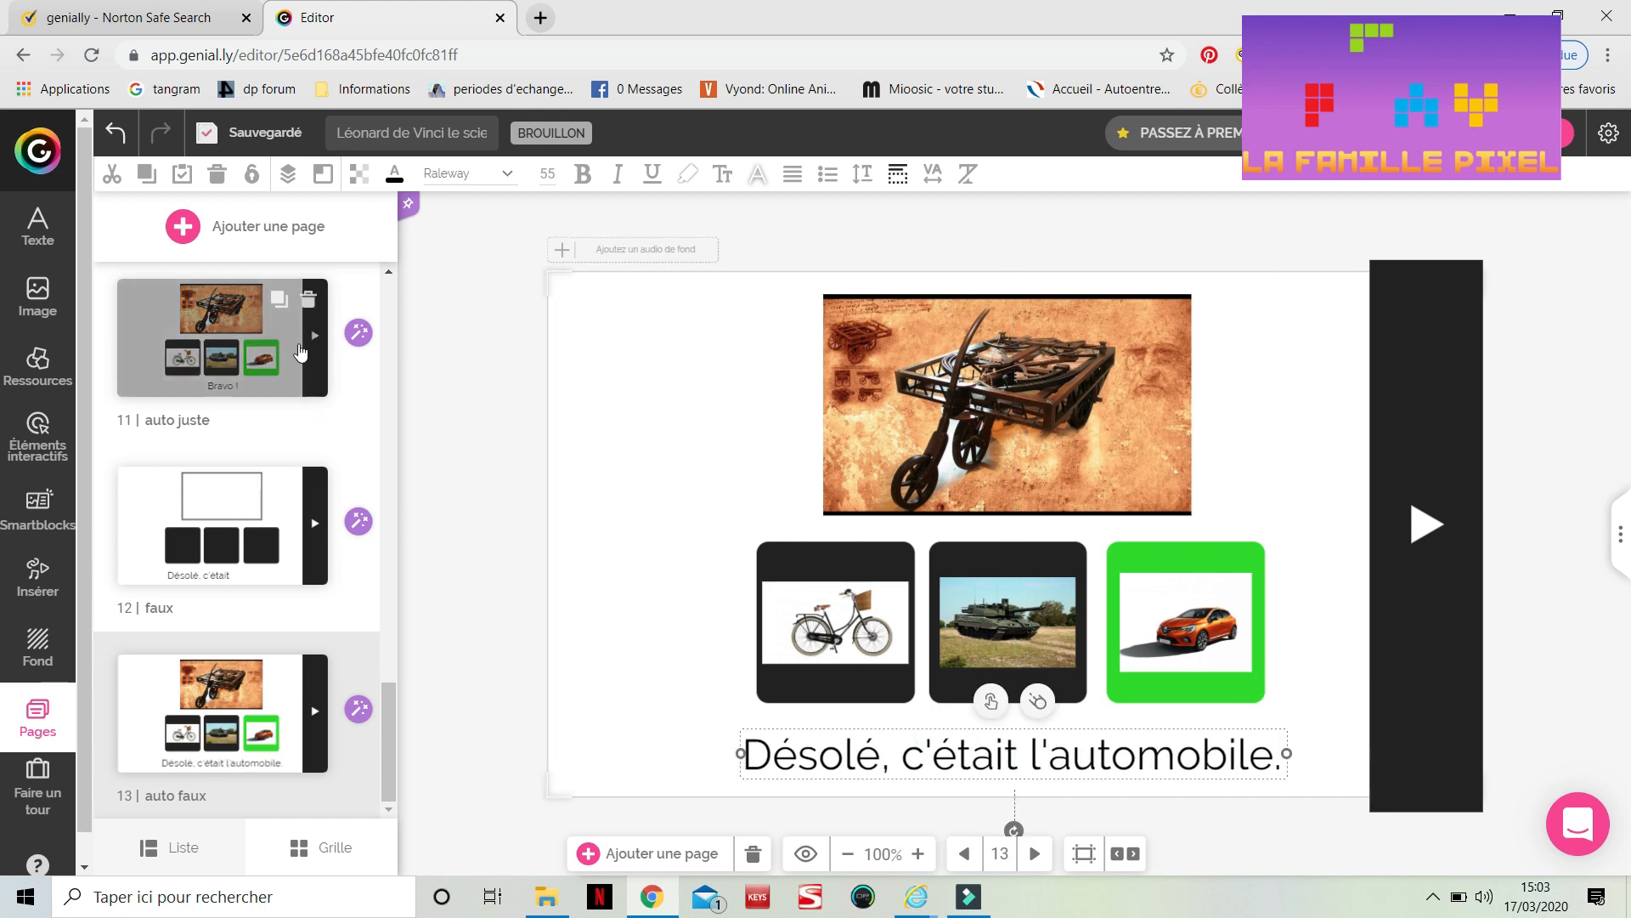
On the 'automobile' page, link the car image to the 'auto juste' page with a go-to-page interaction
click(224, 362)
scroll(223, 361, up, 3)
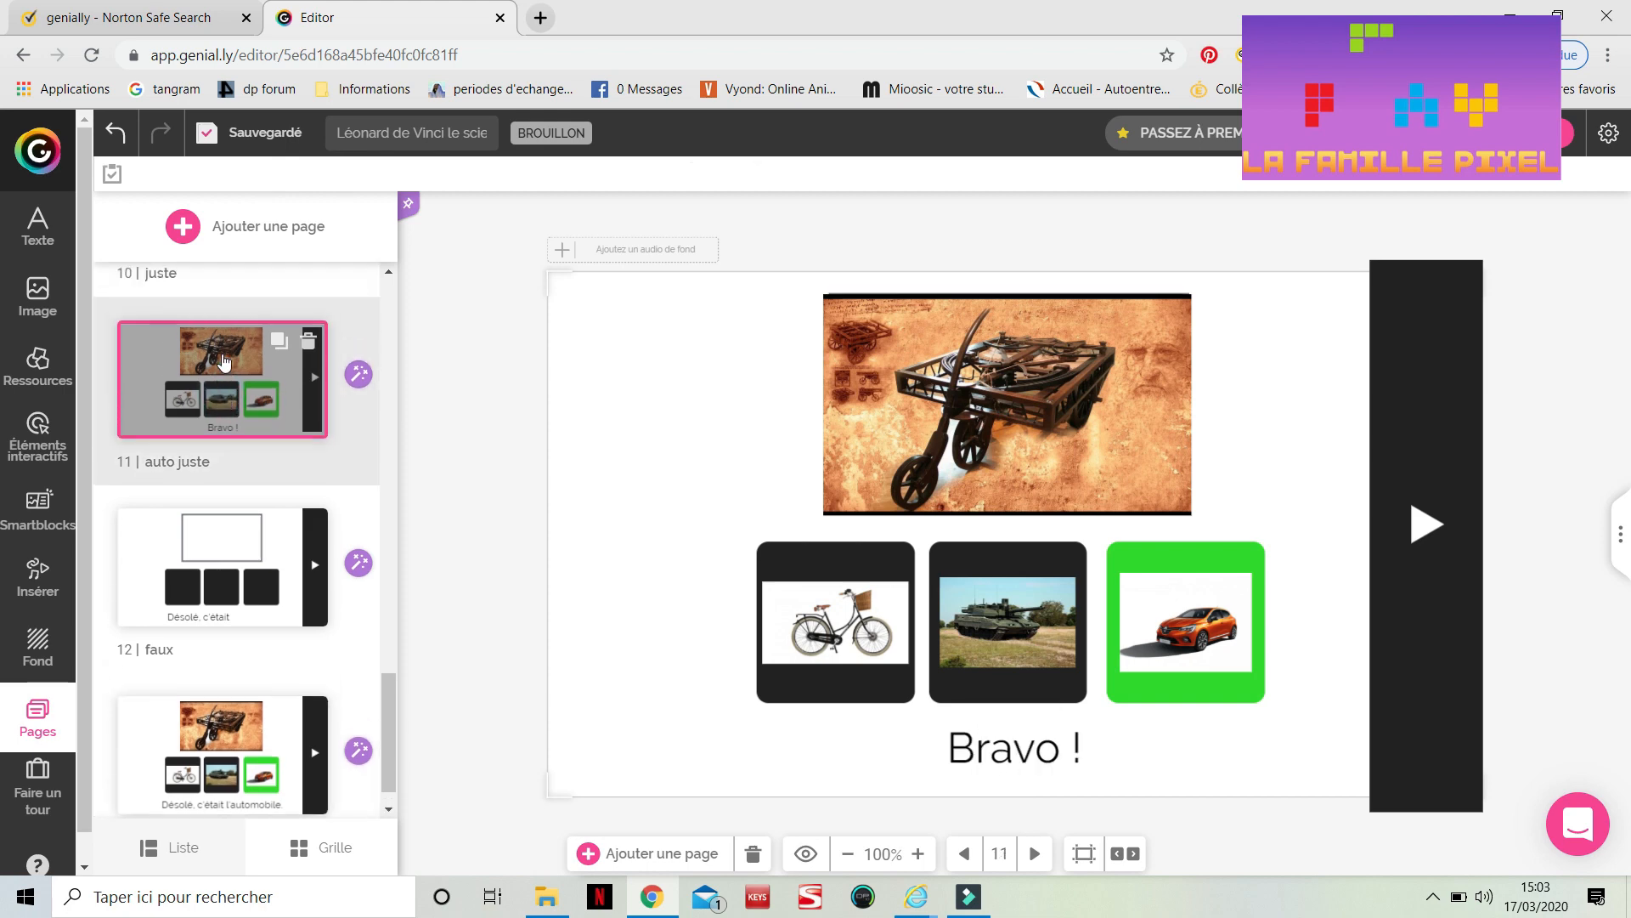
scroll(224, 362, up, 2)
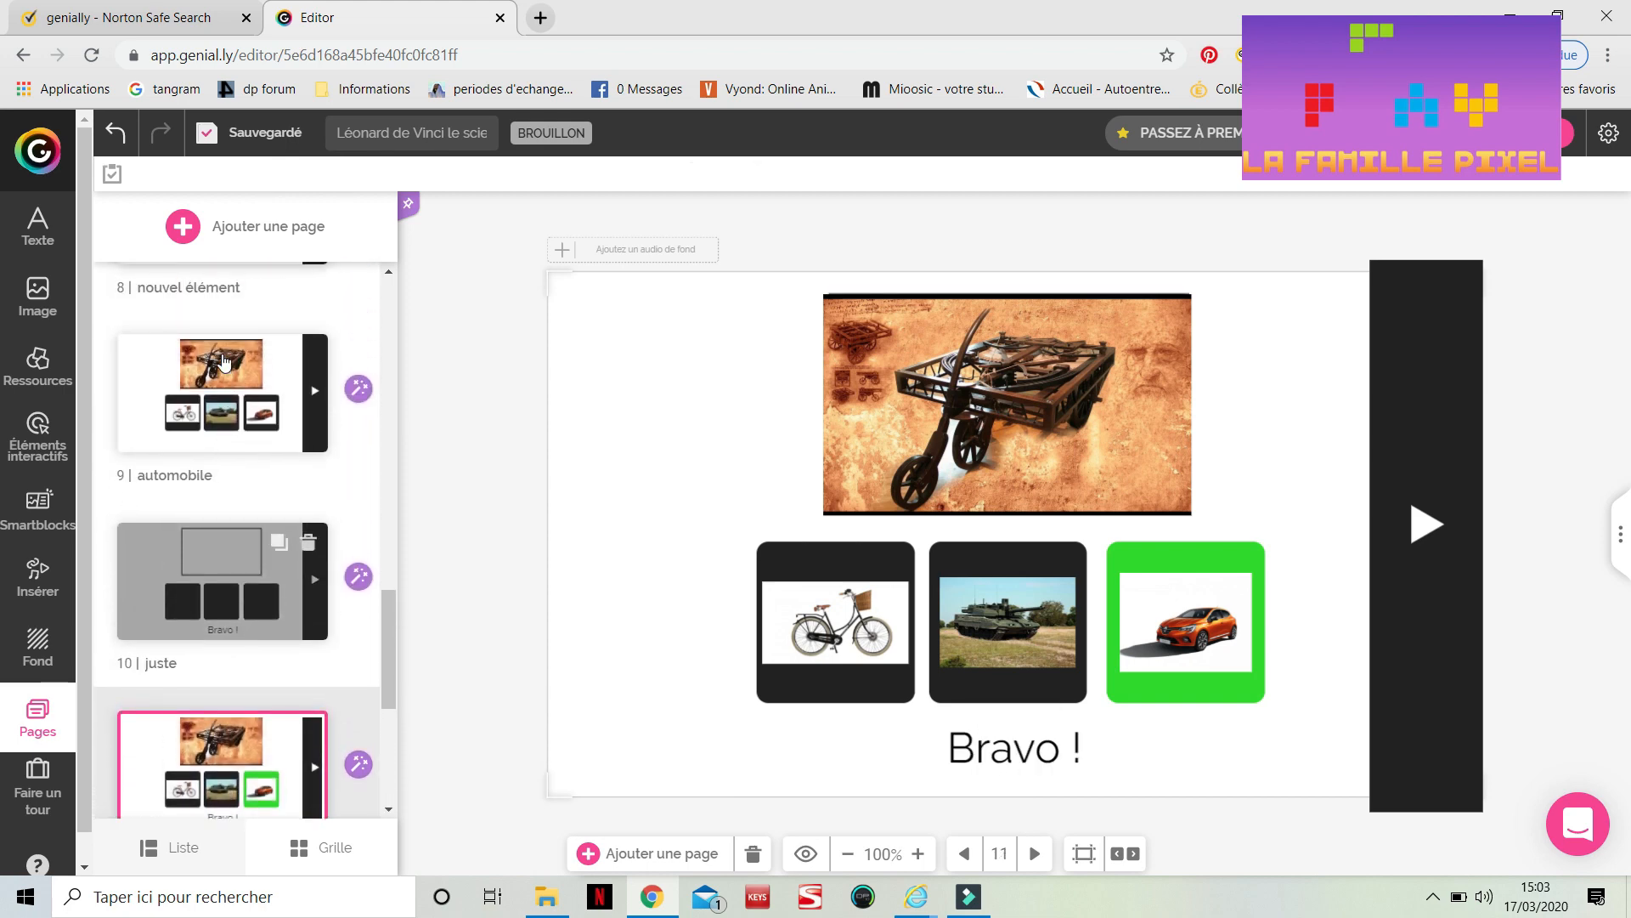
click(224, 362)
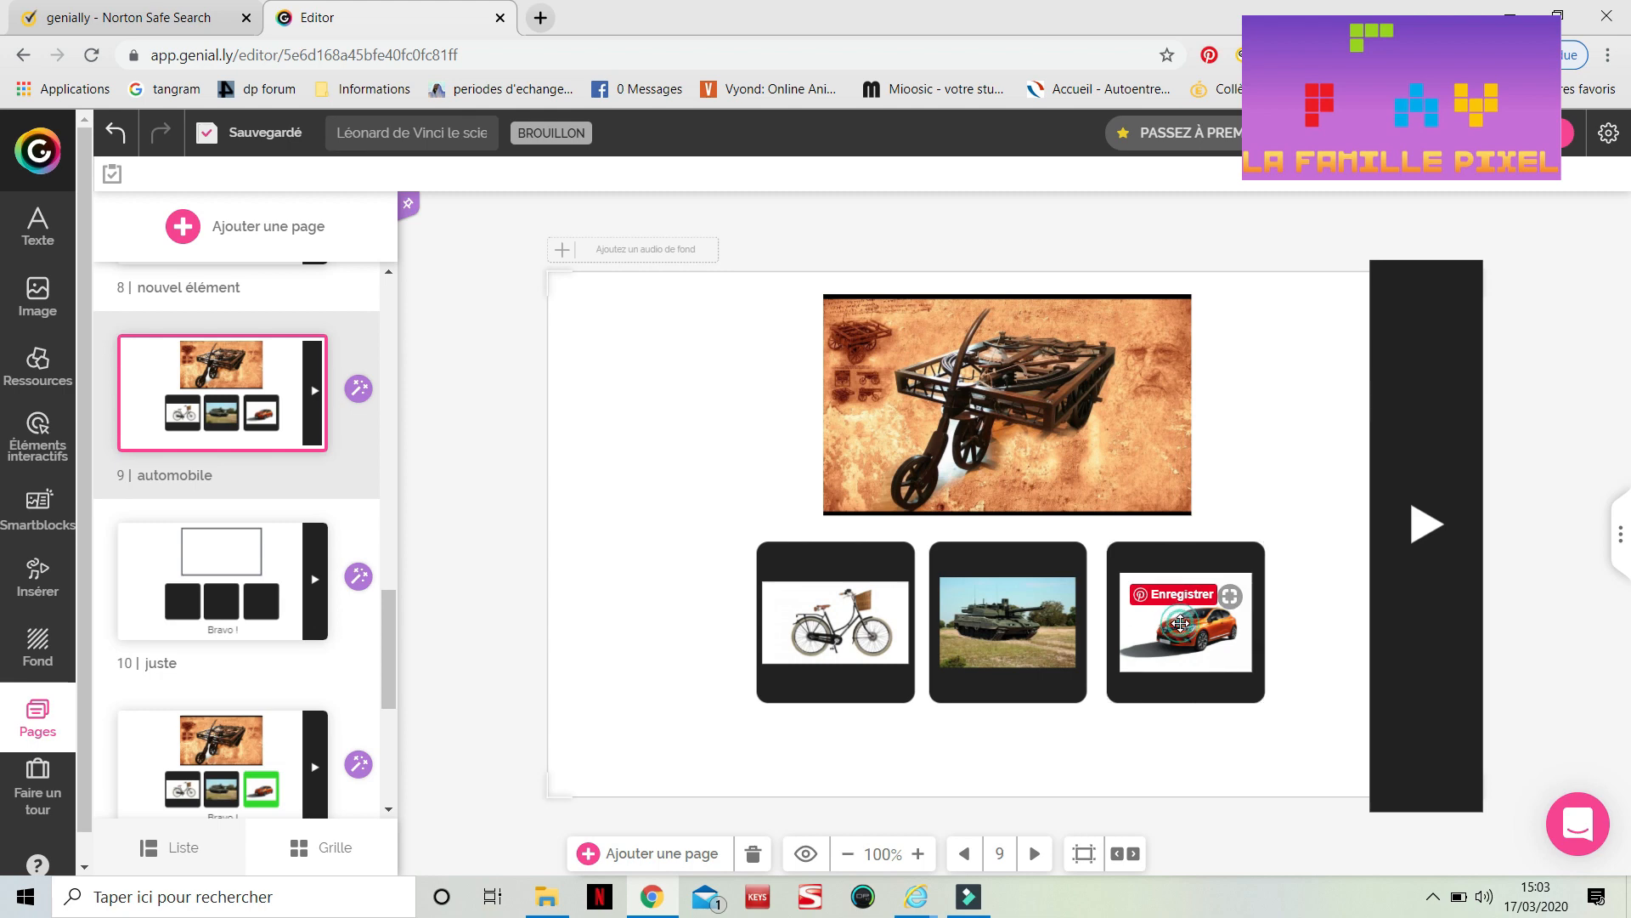
click(1182, 626)
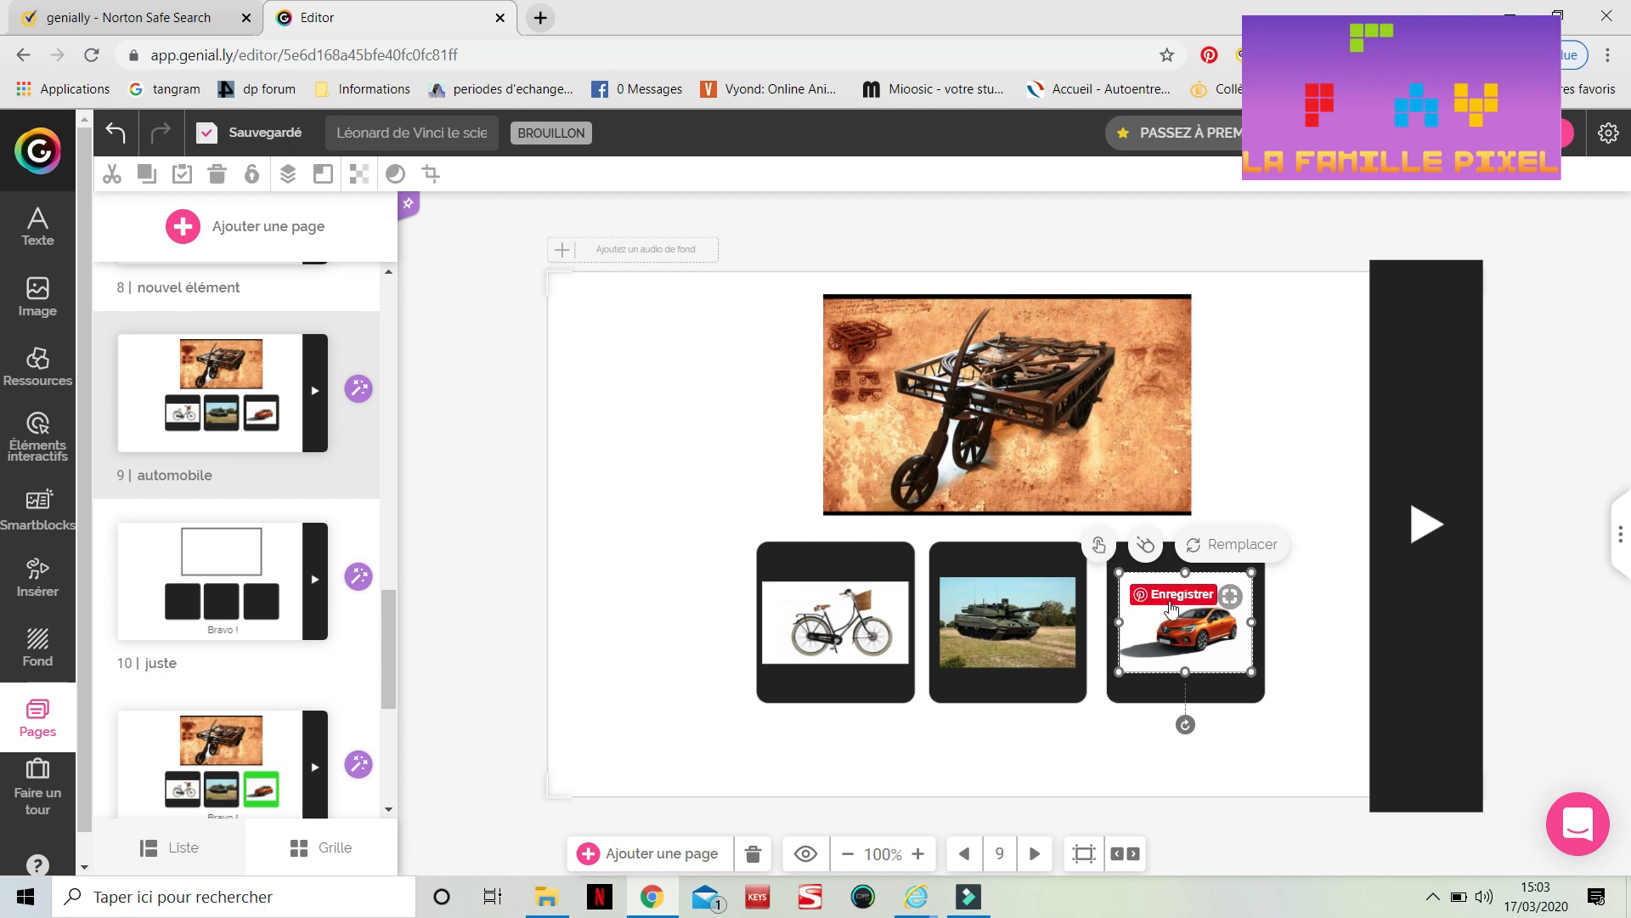
click(1142, 691)
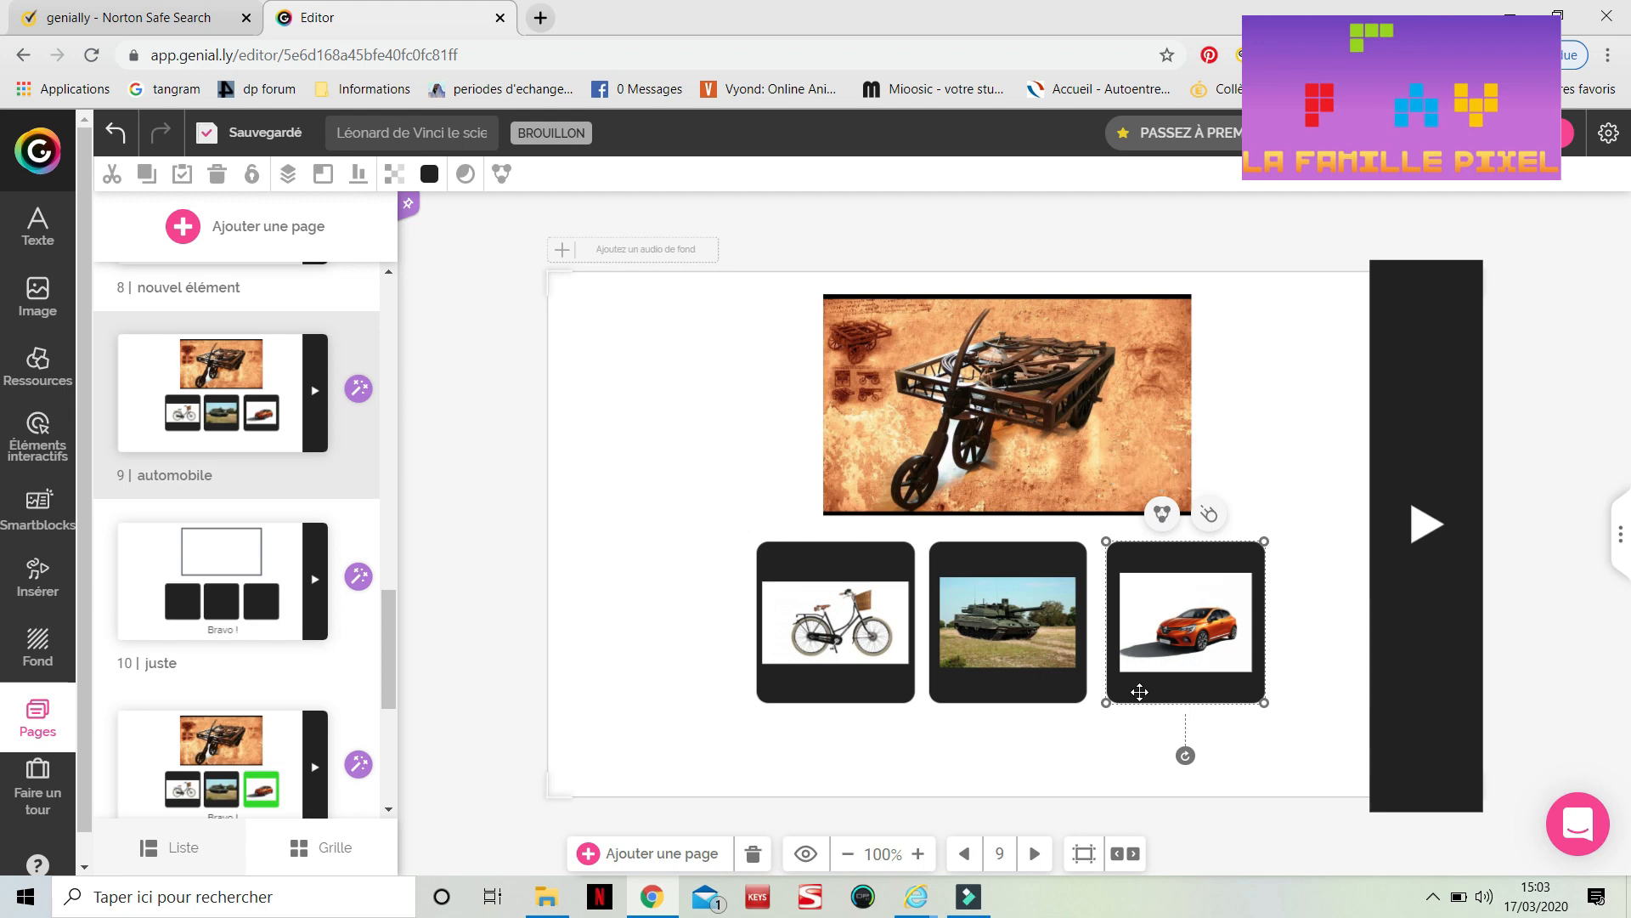
click(1141, 692)
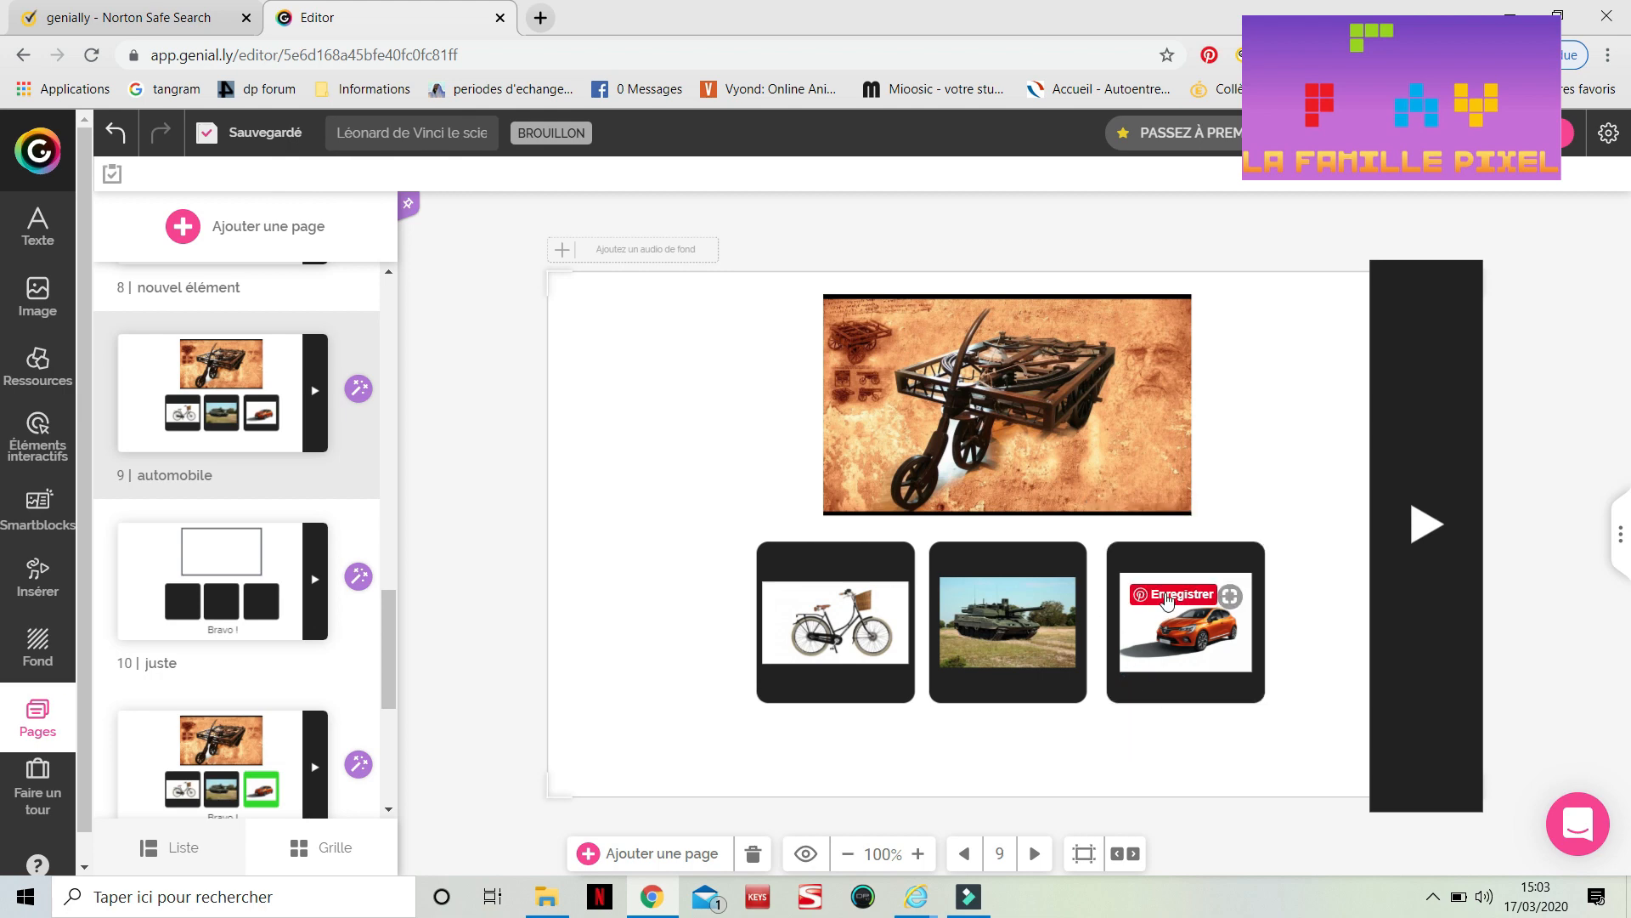
click(1165, 598)
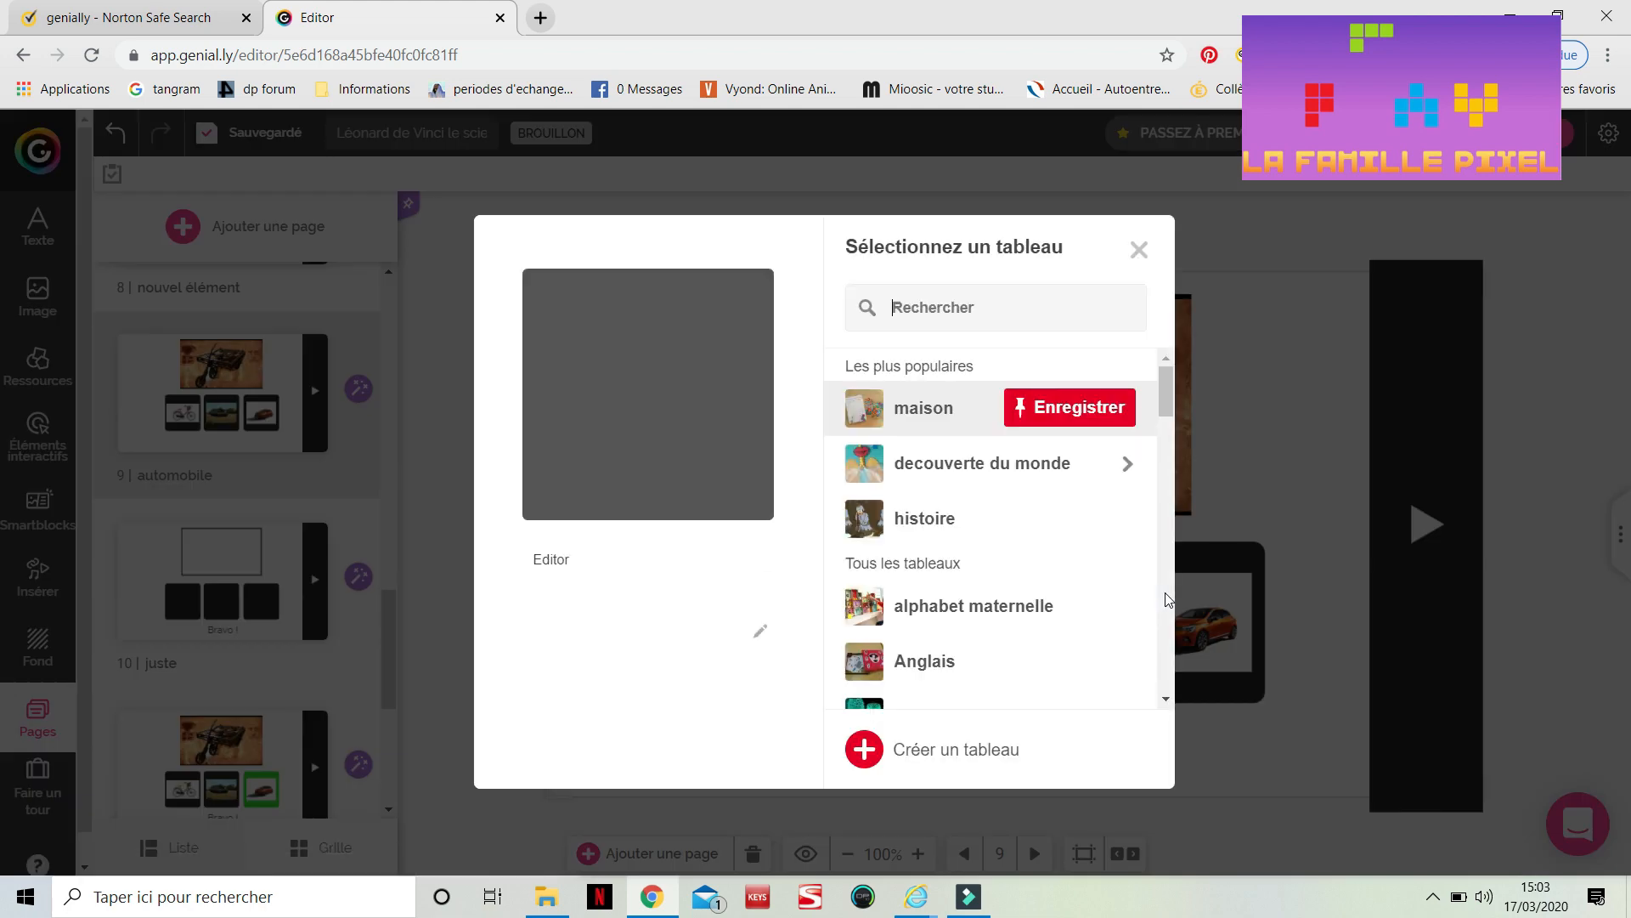
click(1141, 248)
click(1164, 629)
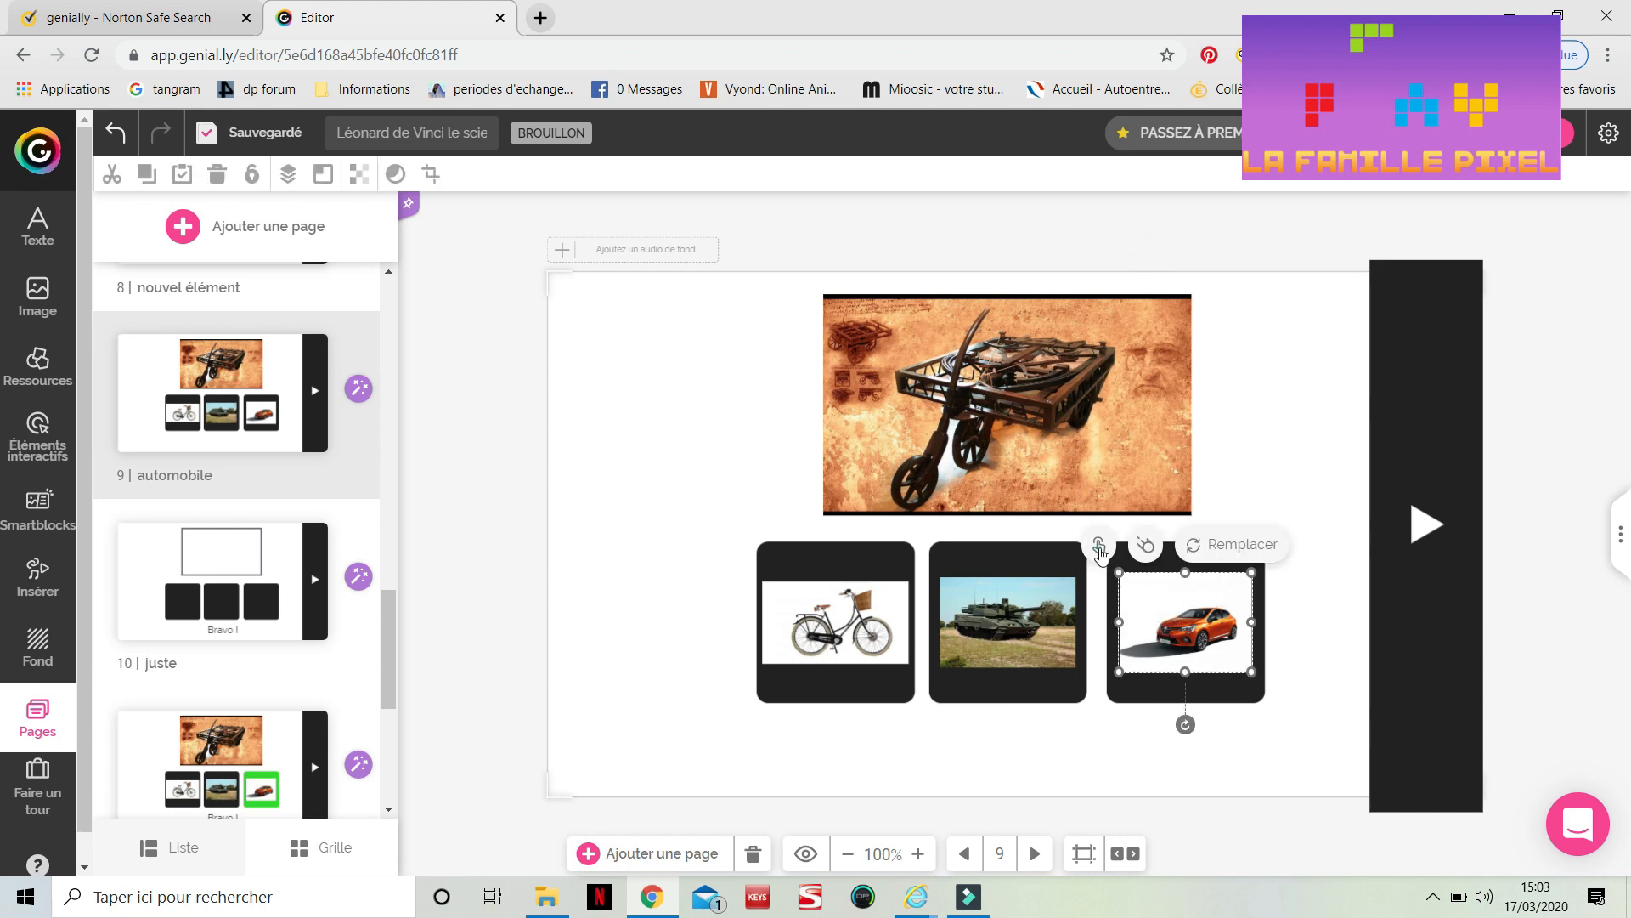
click(1099, 548)
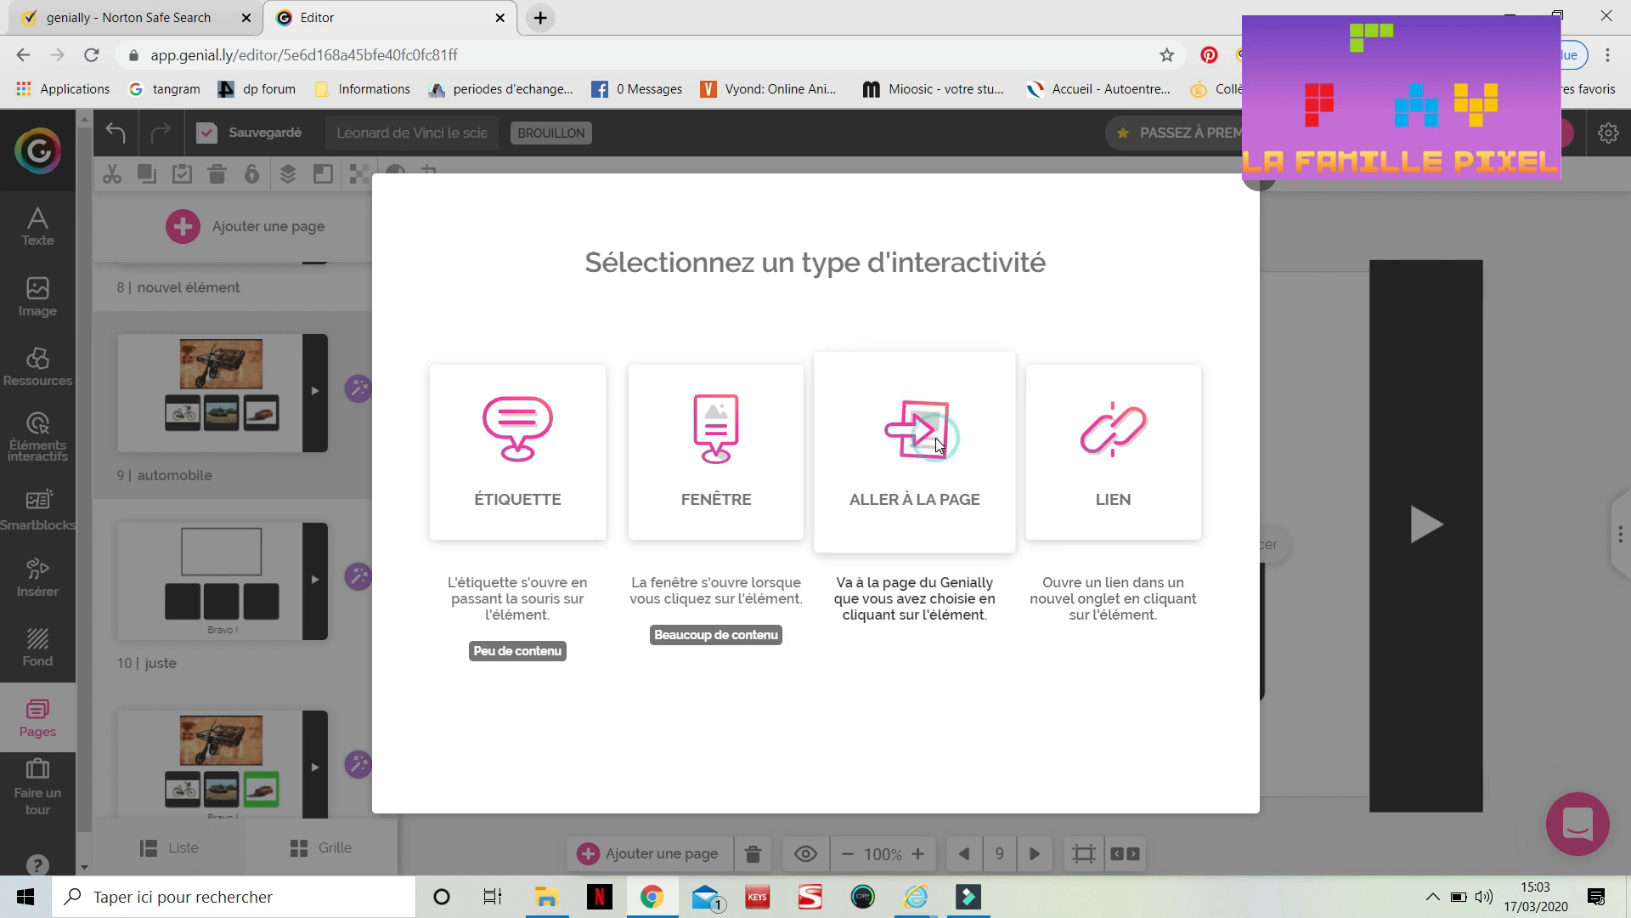
click(936, 436)
scroll(936, 443, down, 1)
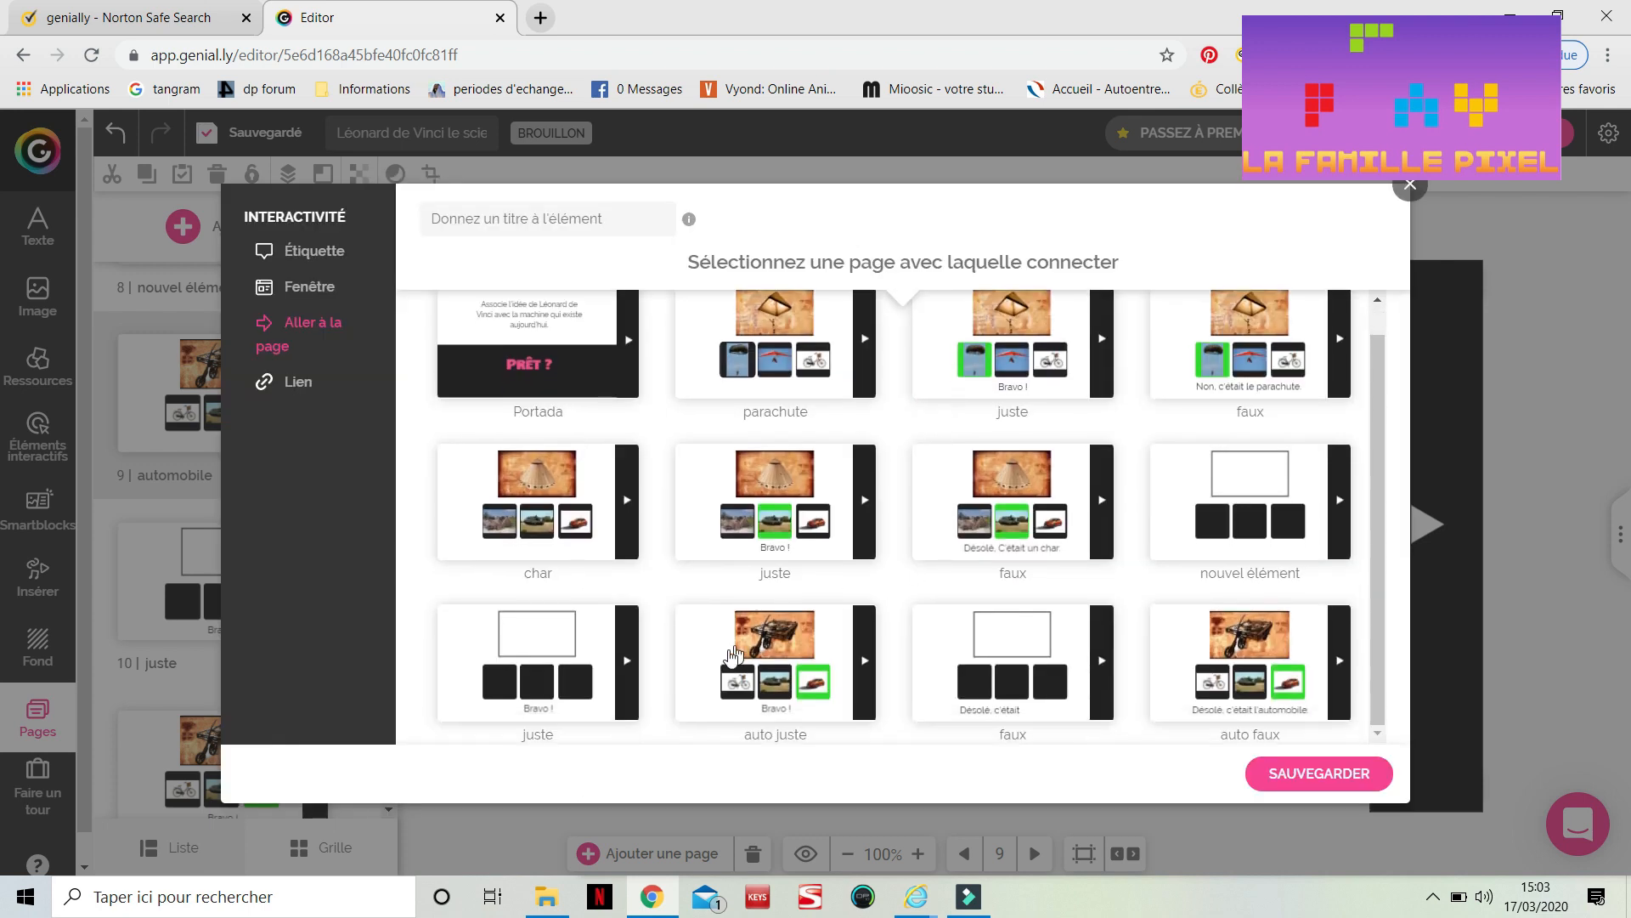
click(779, 681)
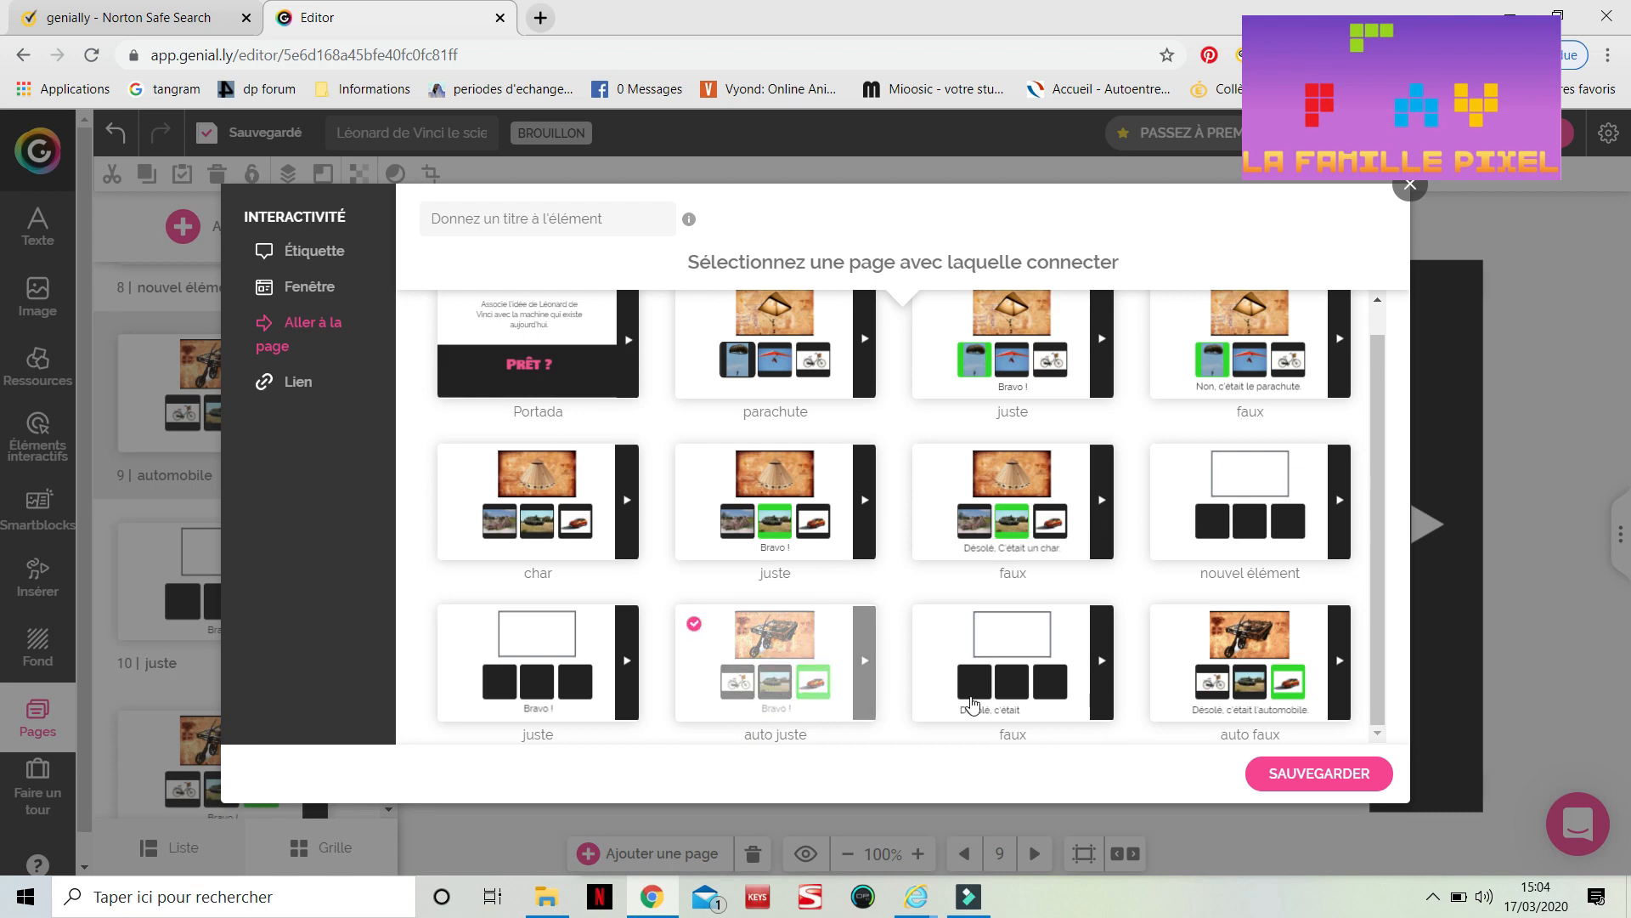
click(1275, 777)
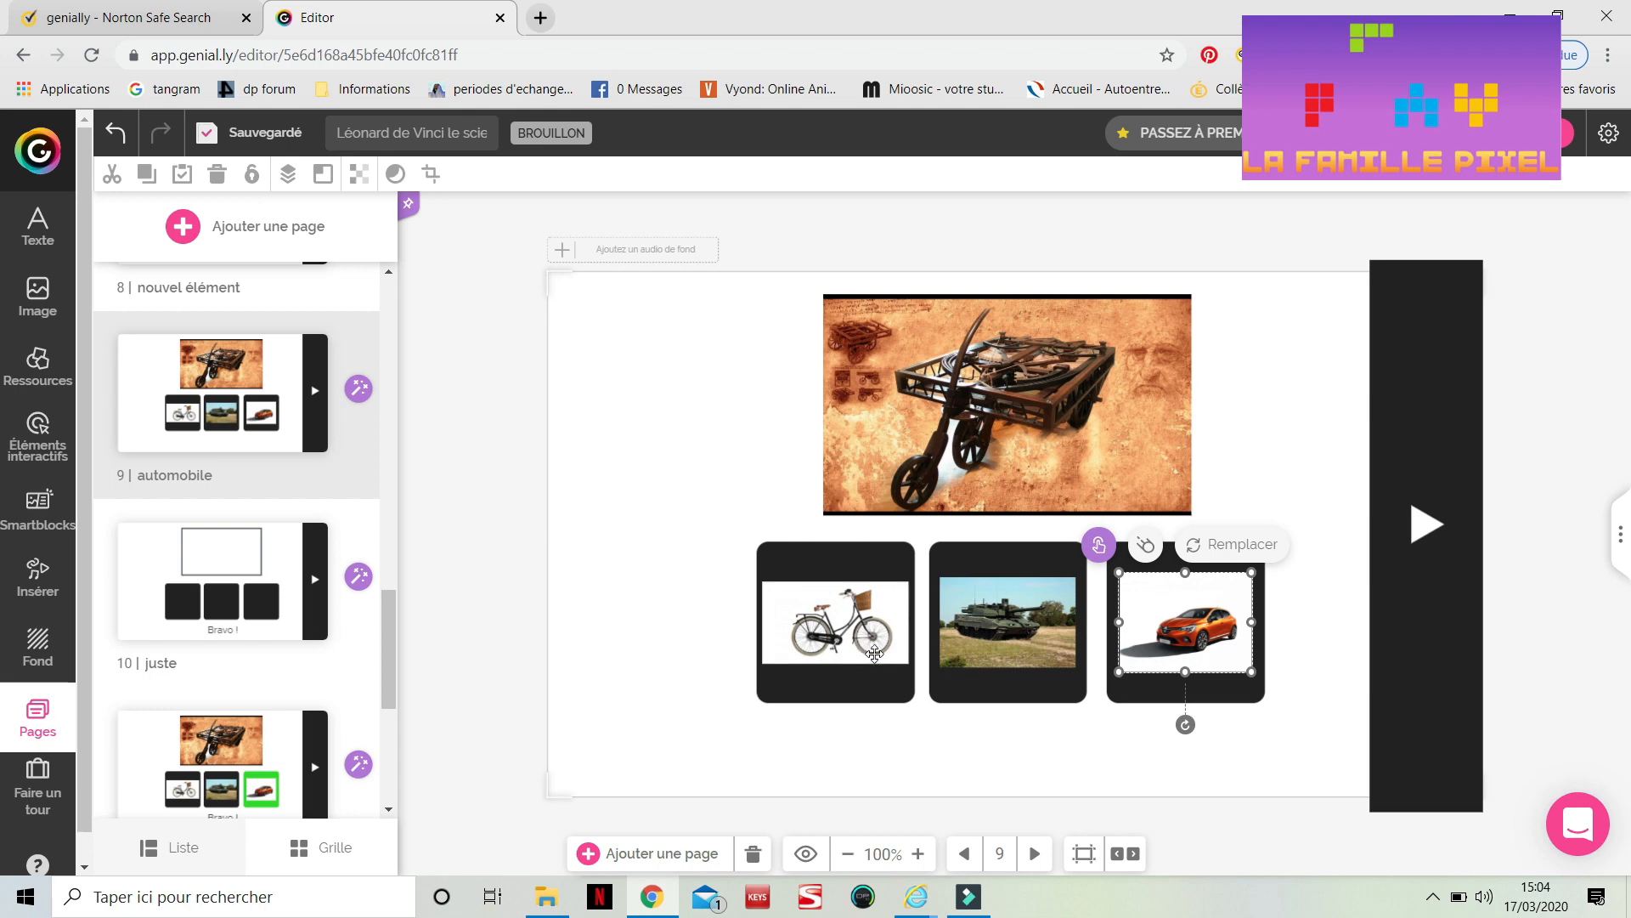
Link the tank image on the 'automobile' page to the 'auto faux' page with a go-to-page interaction
click(283, 414)
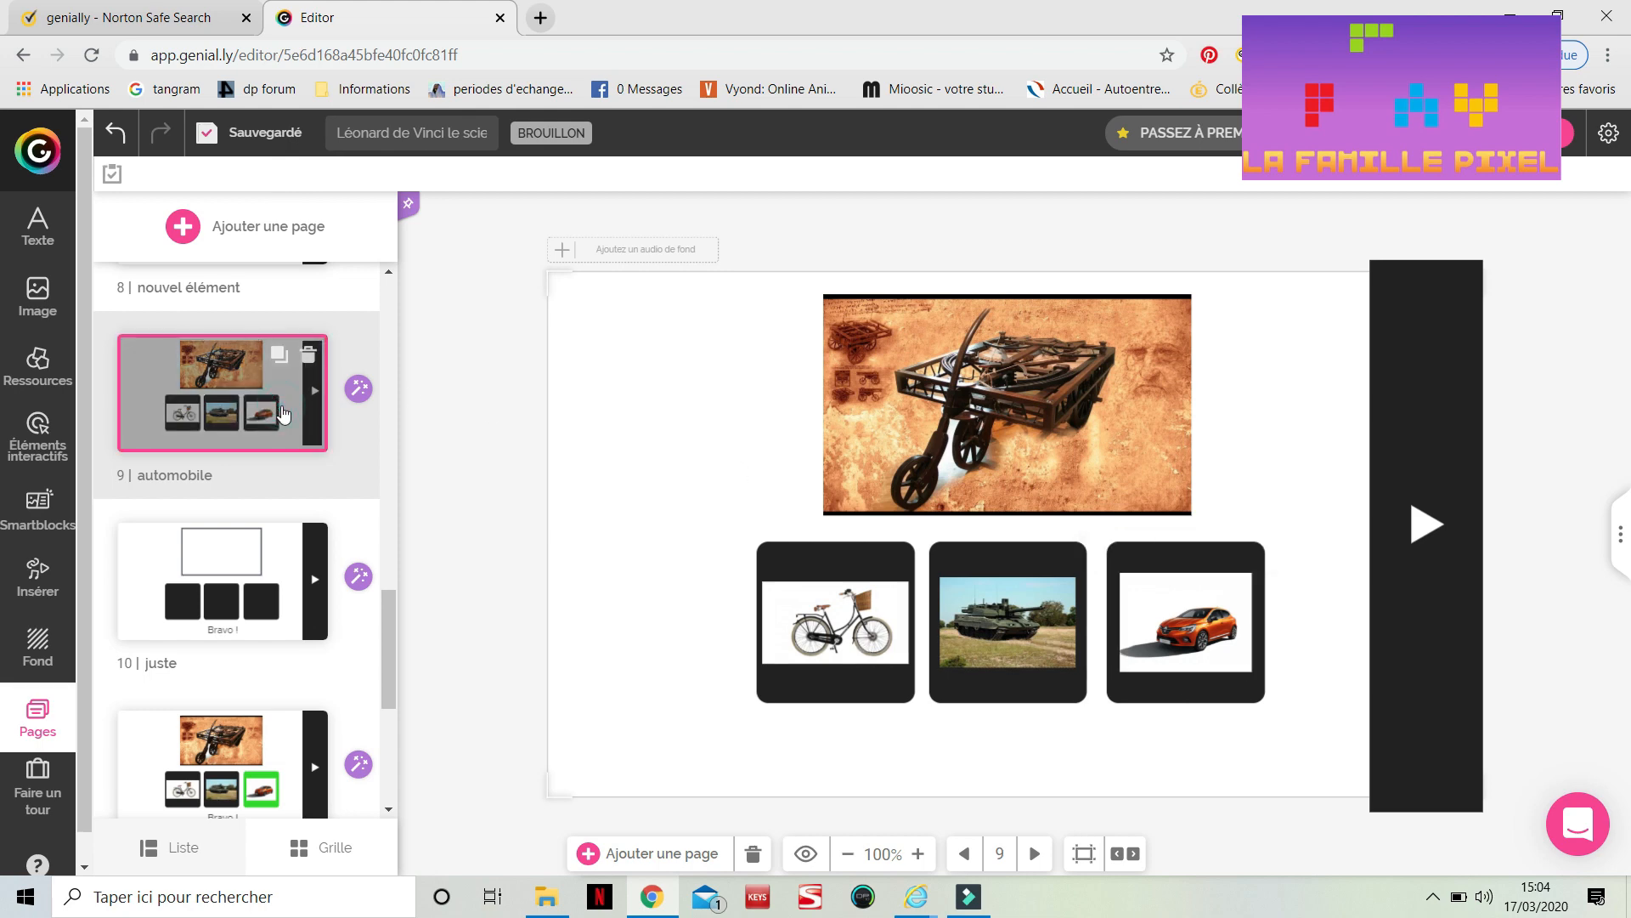
click(993, 641)
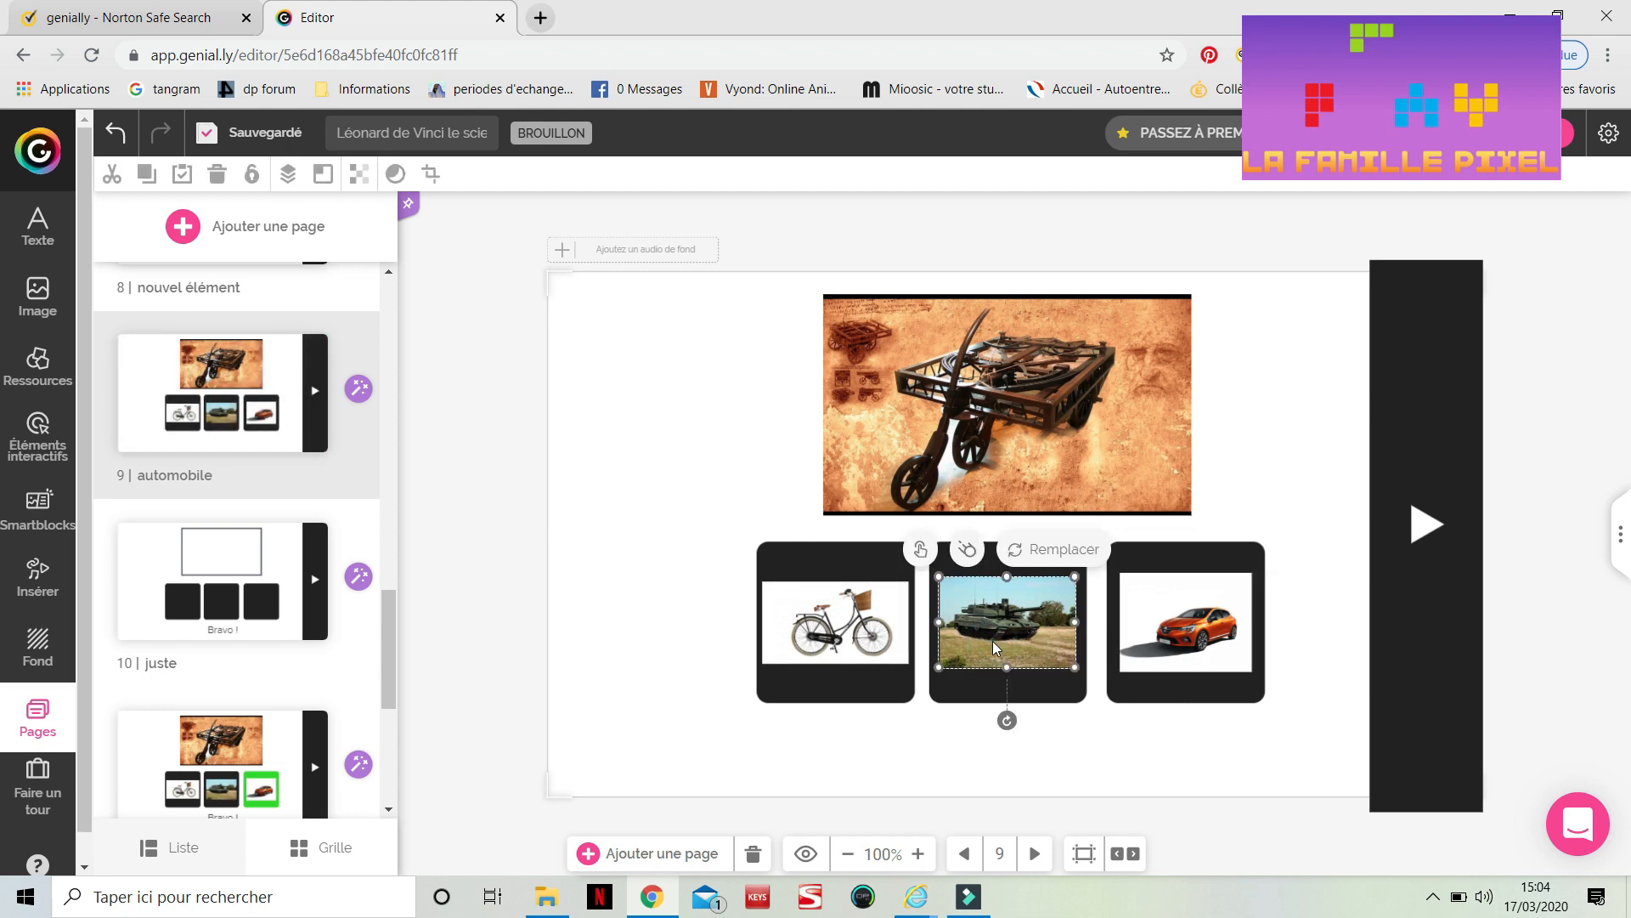
click(920, 550)
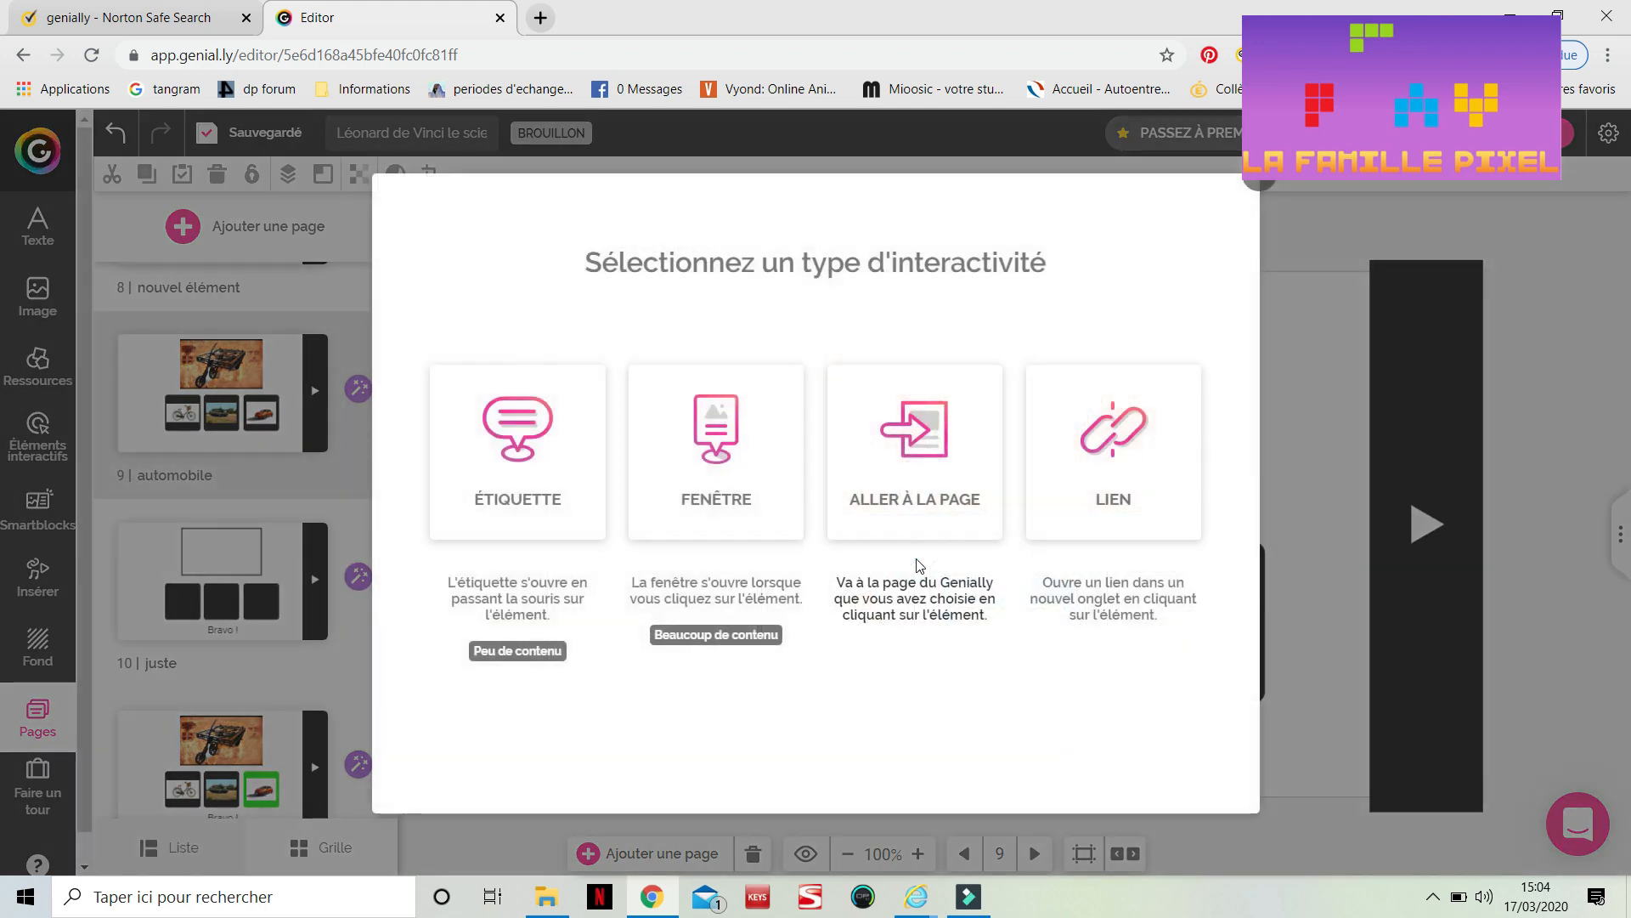
click(898, 481)
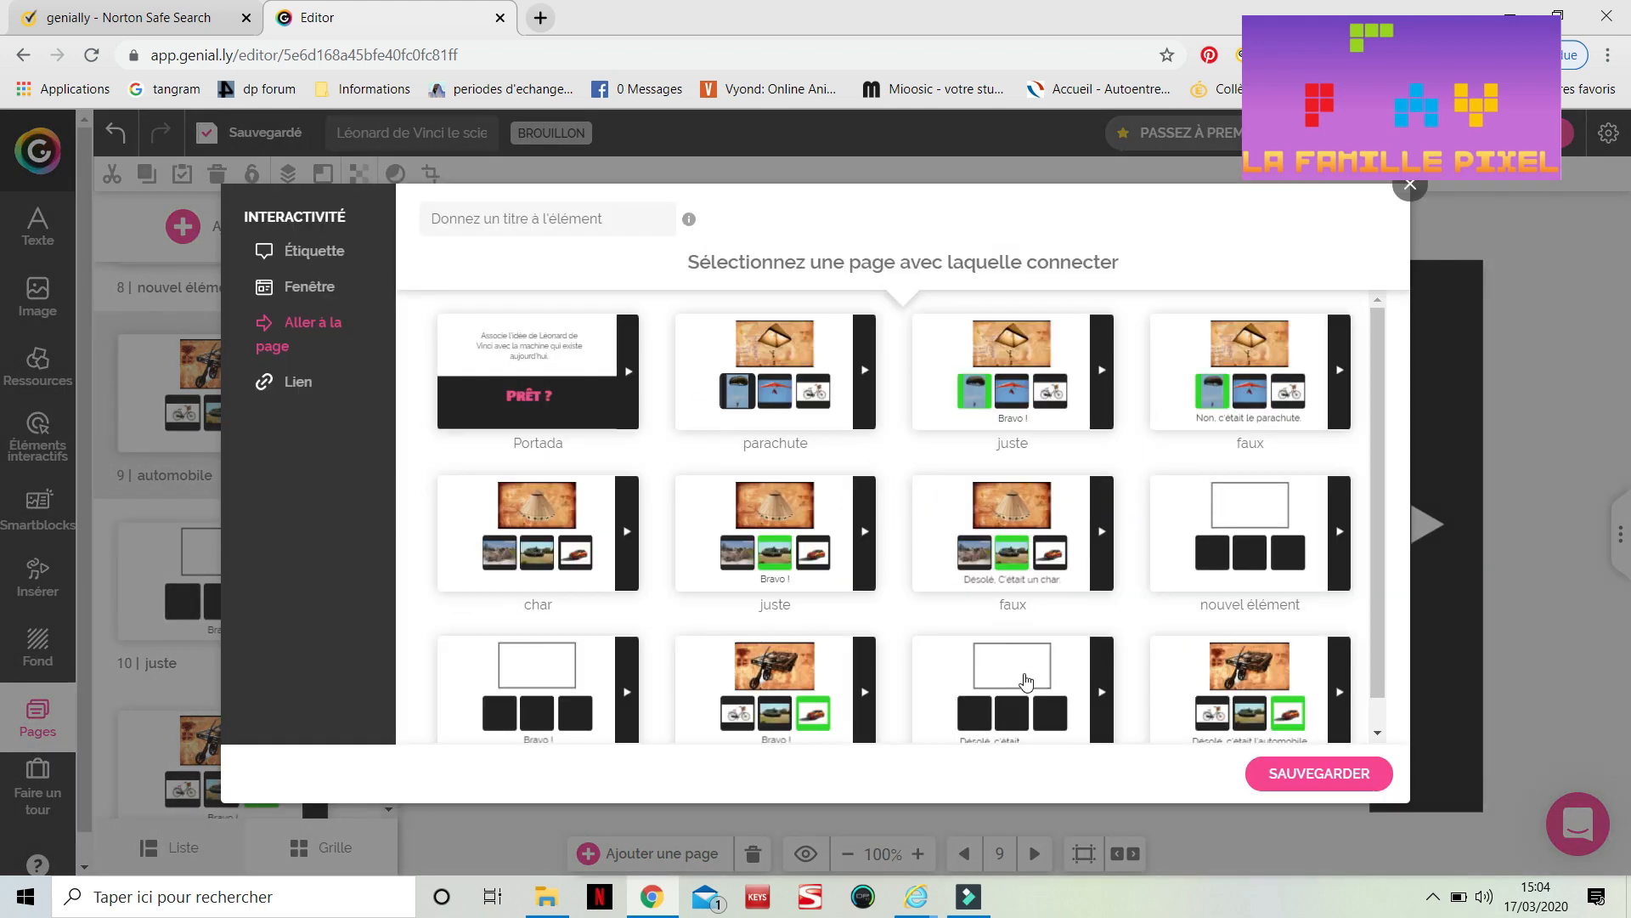
scroll(1025, 679, down, 1)
click(1205, 672)
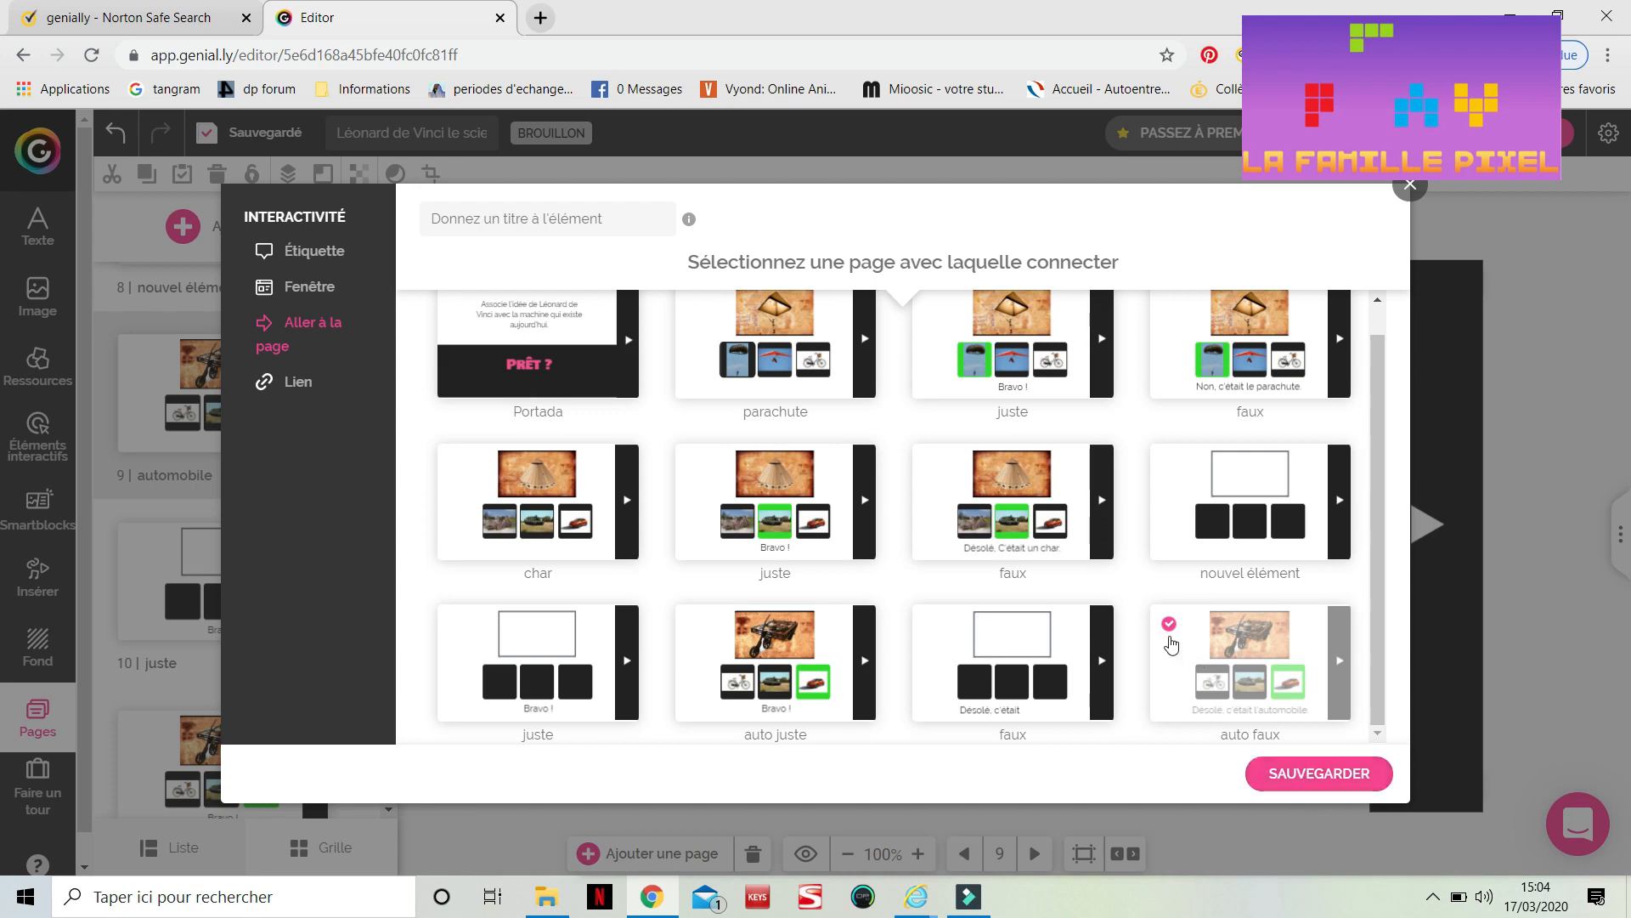
click(1302, 774)
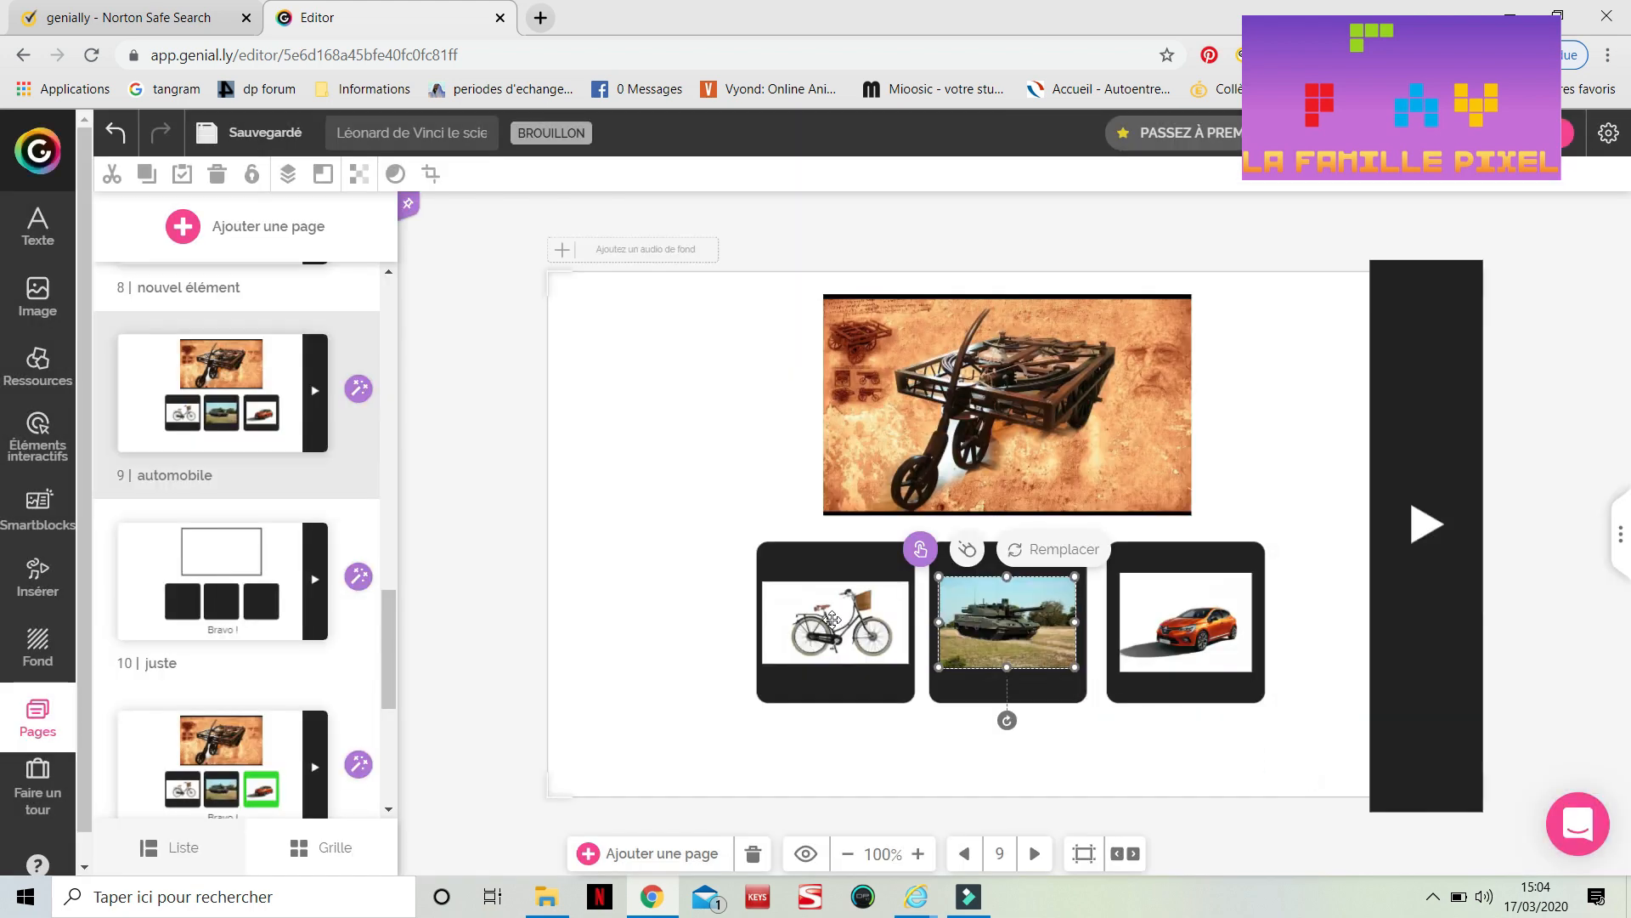
Link the bicycle image on the 'automobile' page to the 'auto faux' page with a go-to-page interaction
click(834, 626)
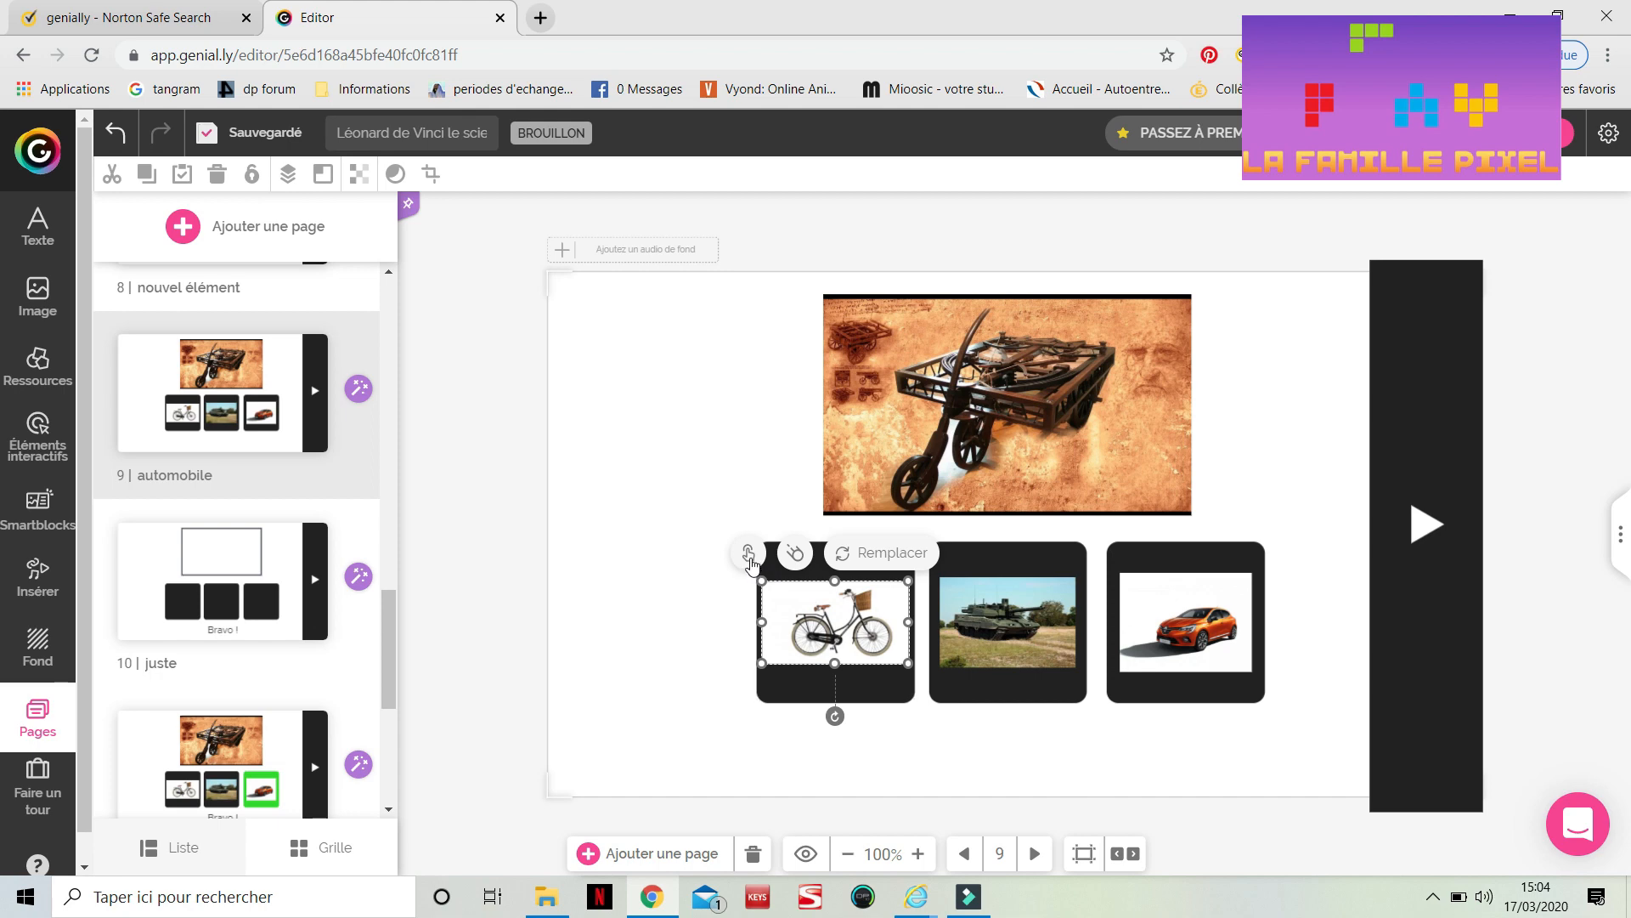
click(747, 553)
click(925, 469)
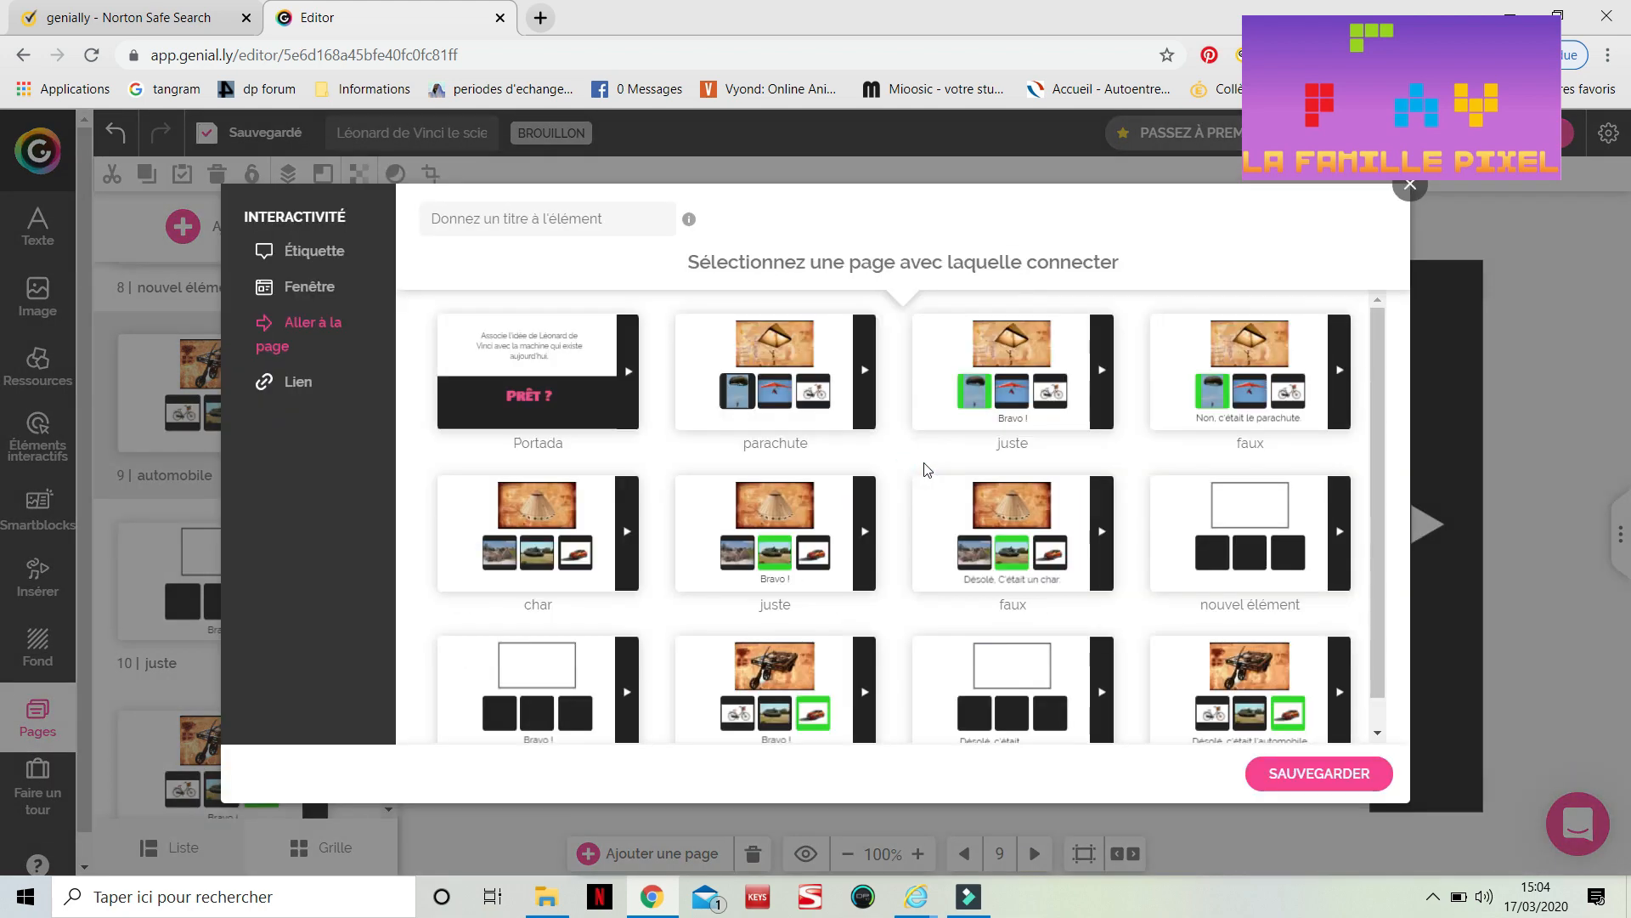
scroll(1148, 721, down, 1)
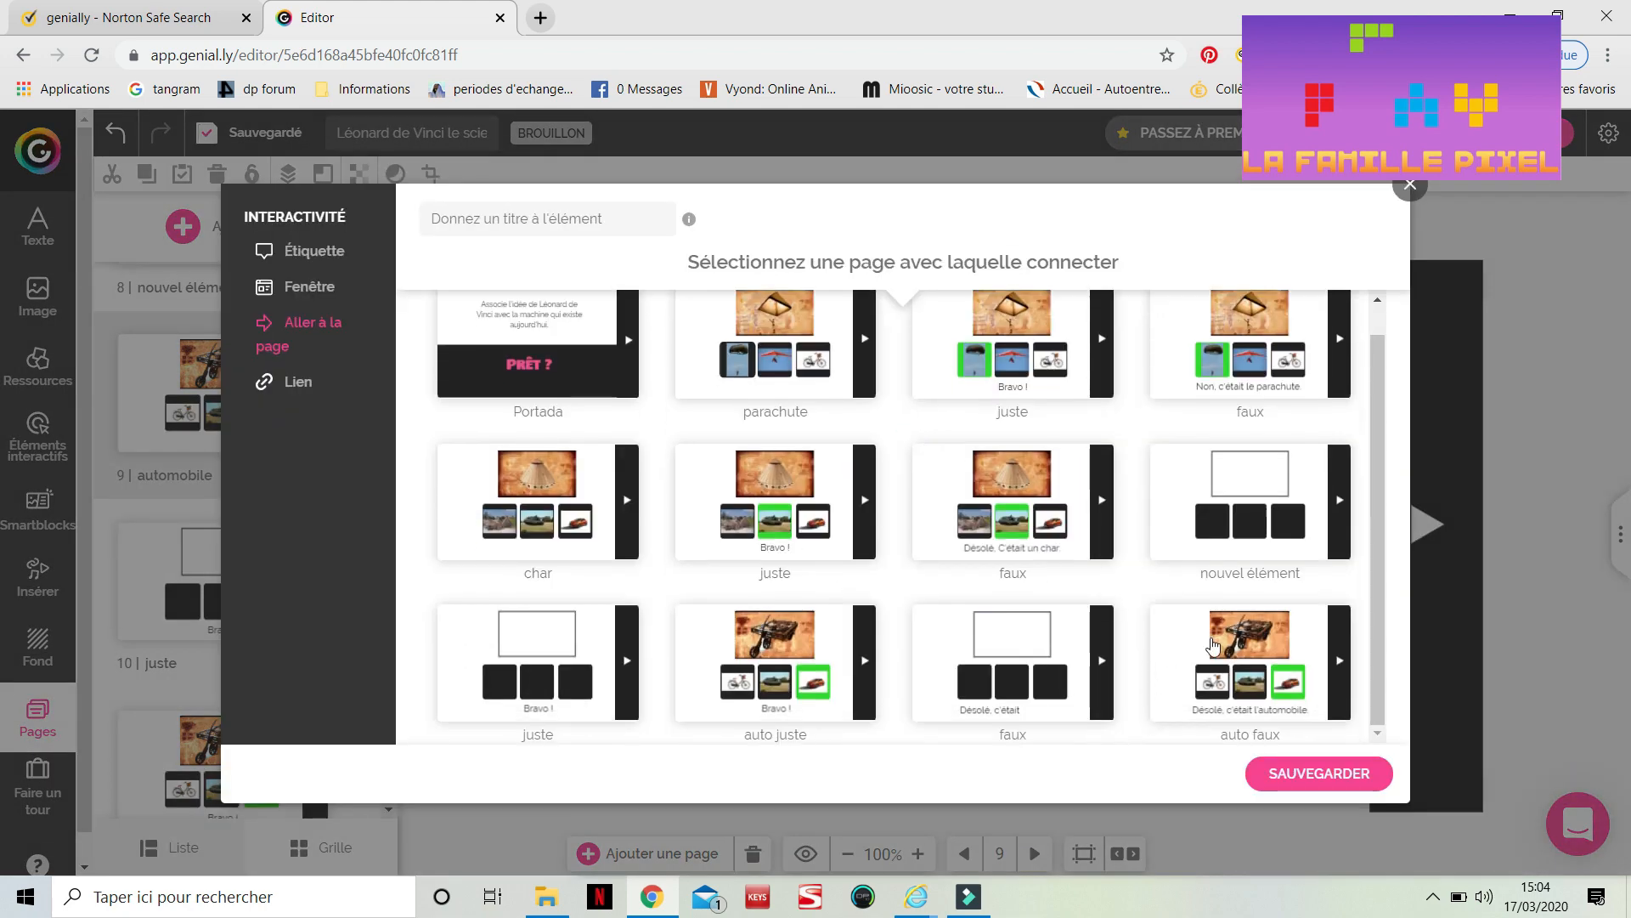
click(1203, 631)
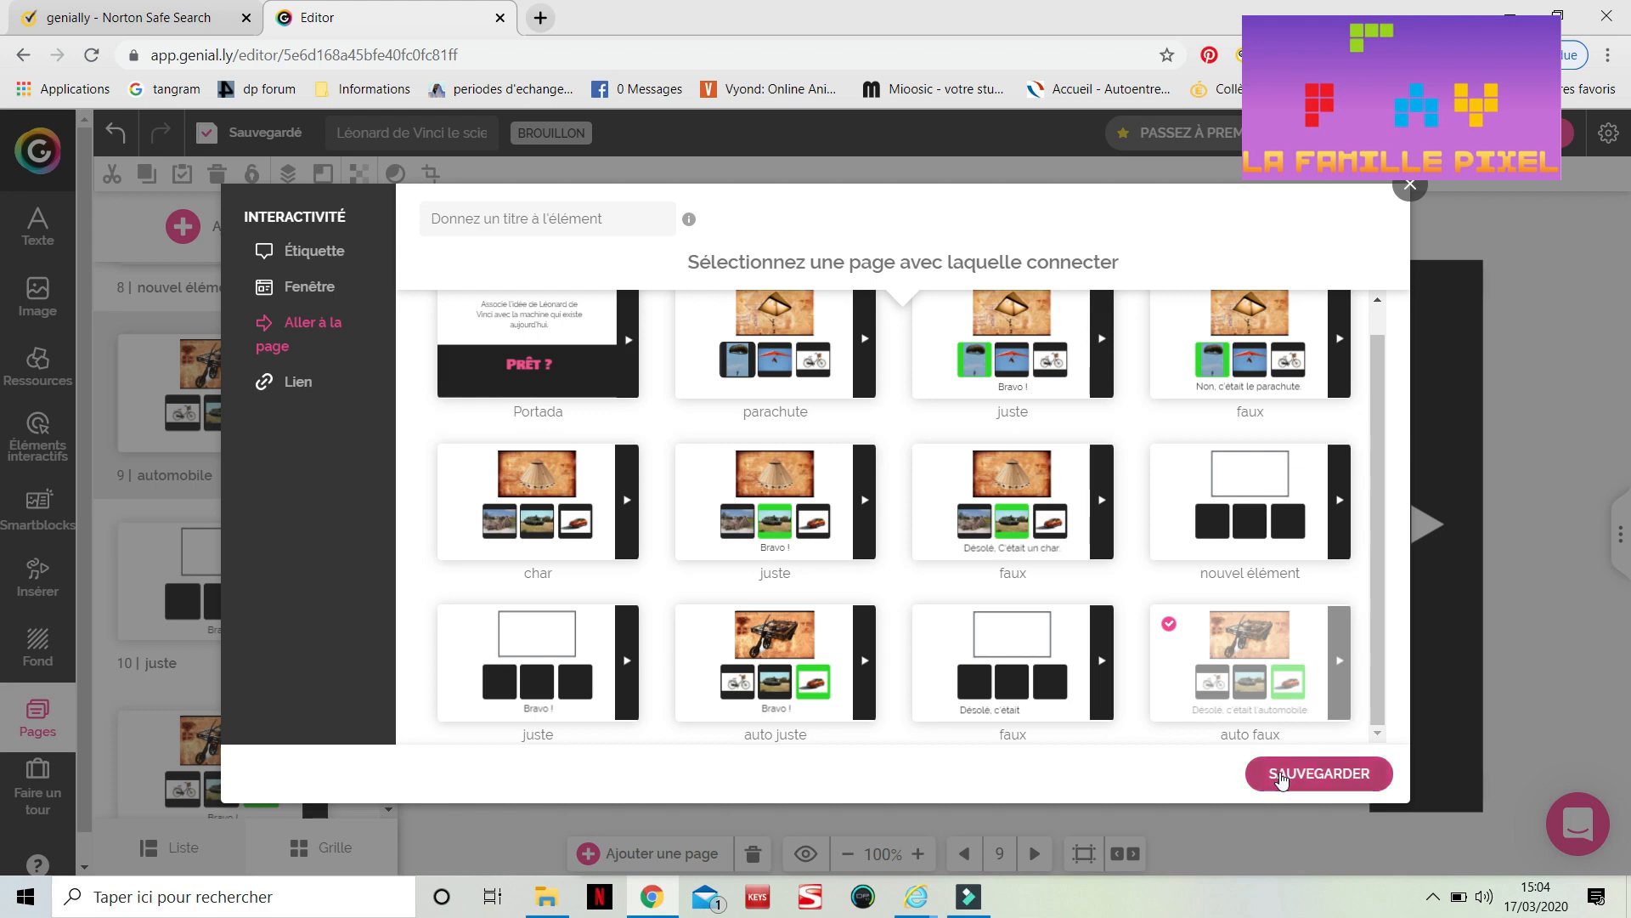
click(1282, 775)
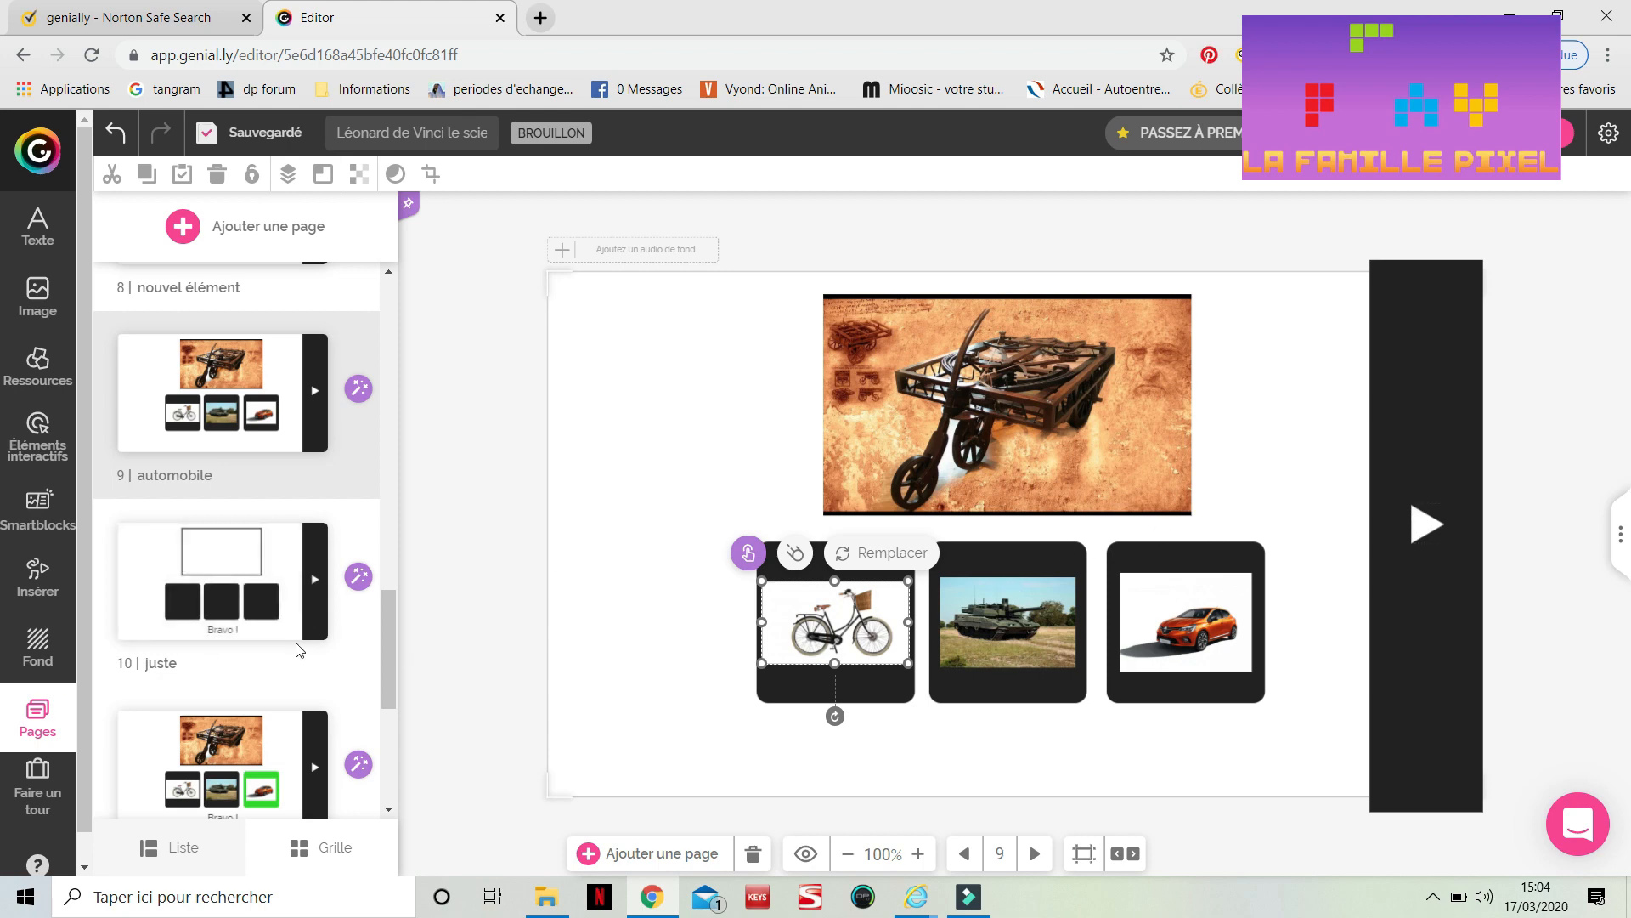
Duplicate the blank 'nouvel élément' template page and rename the copy 'catapulte'
scroll(297, 650, up, 5)
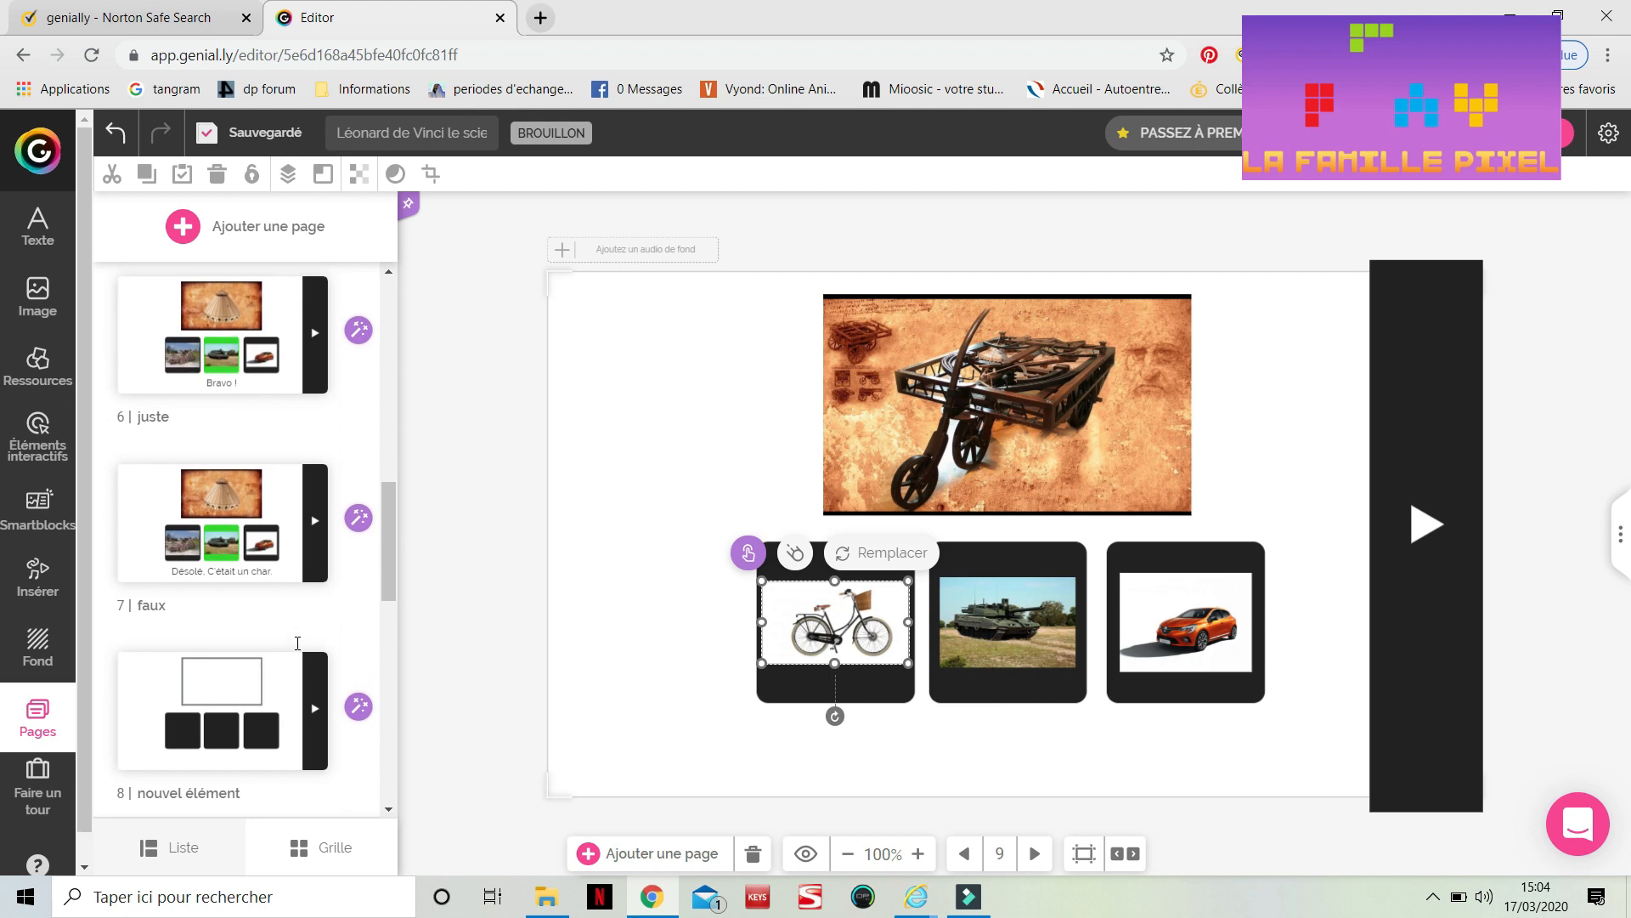
scroll(297, 643, down, 3)
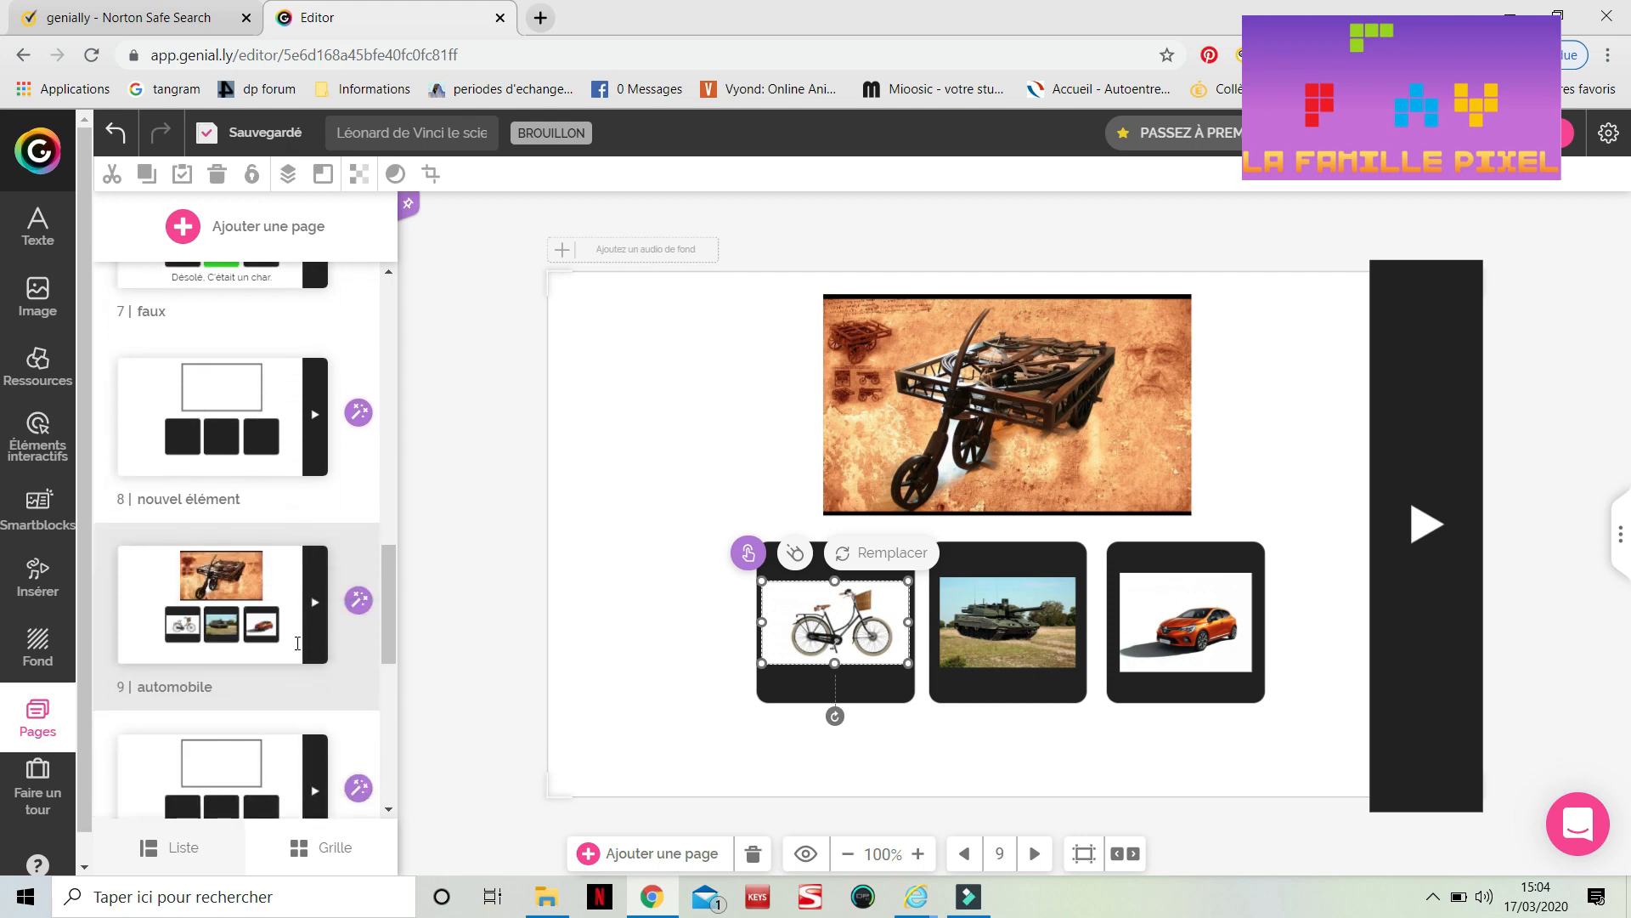
click(227, 429)
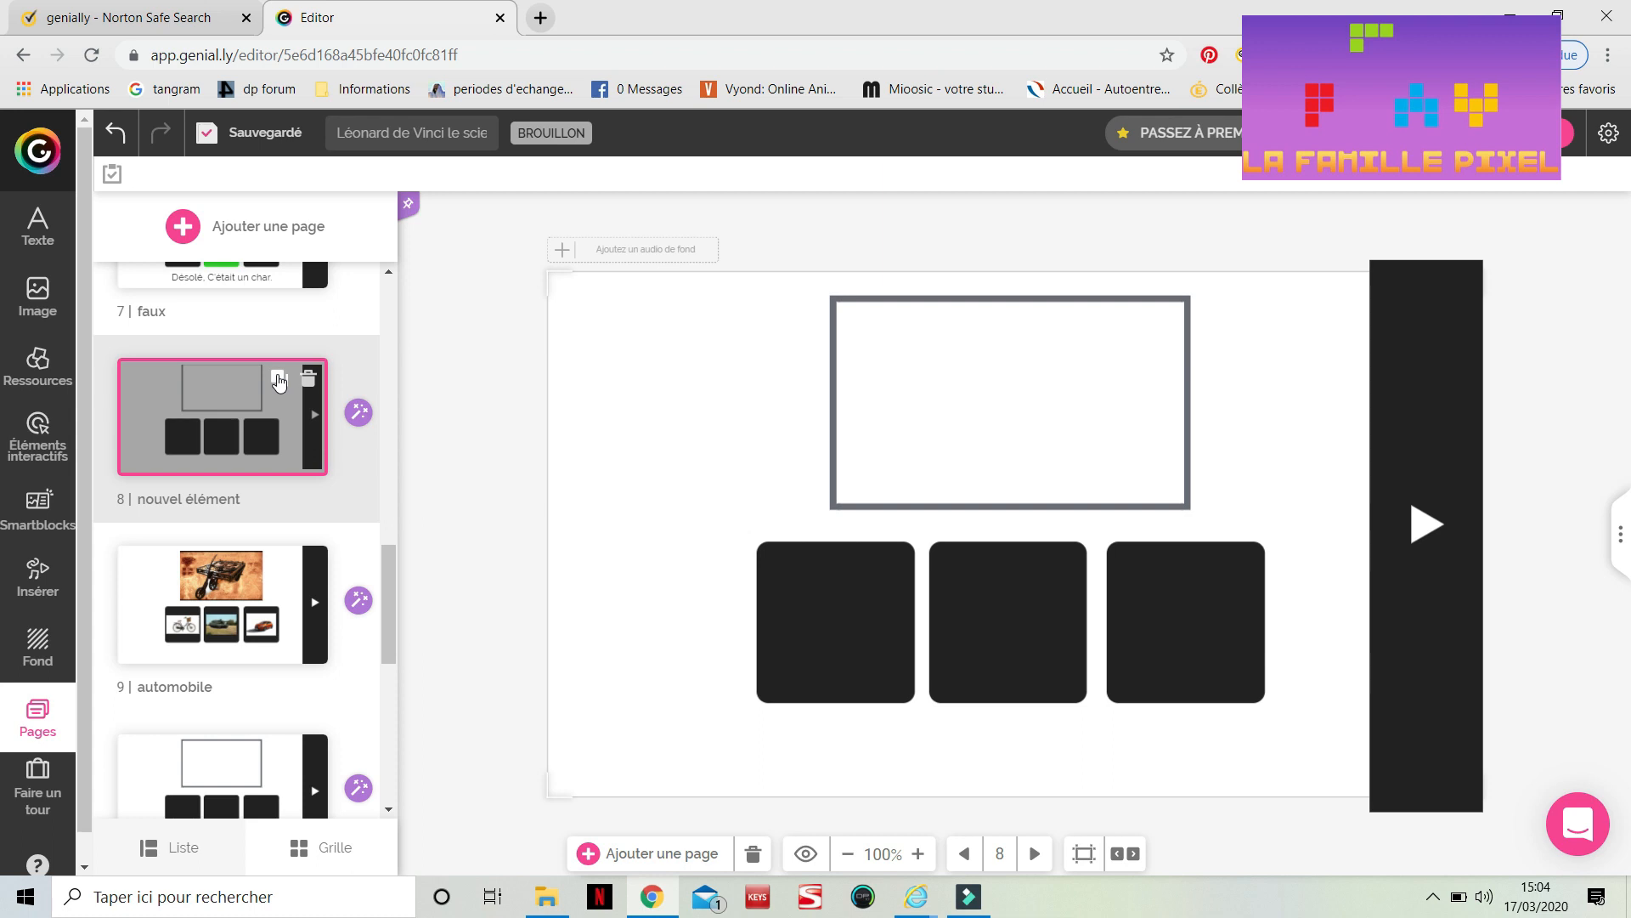
click(280, 380)
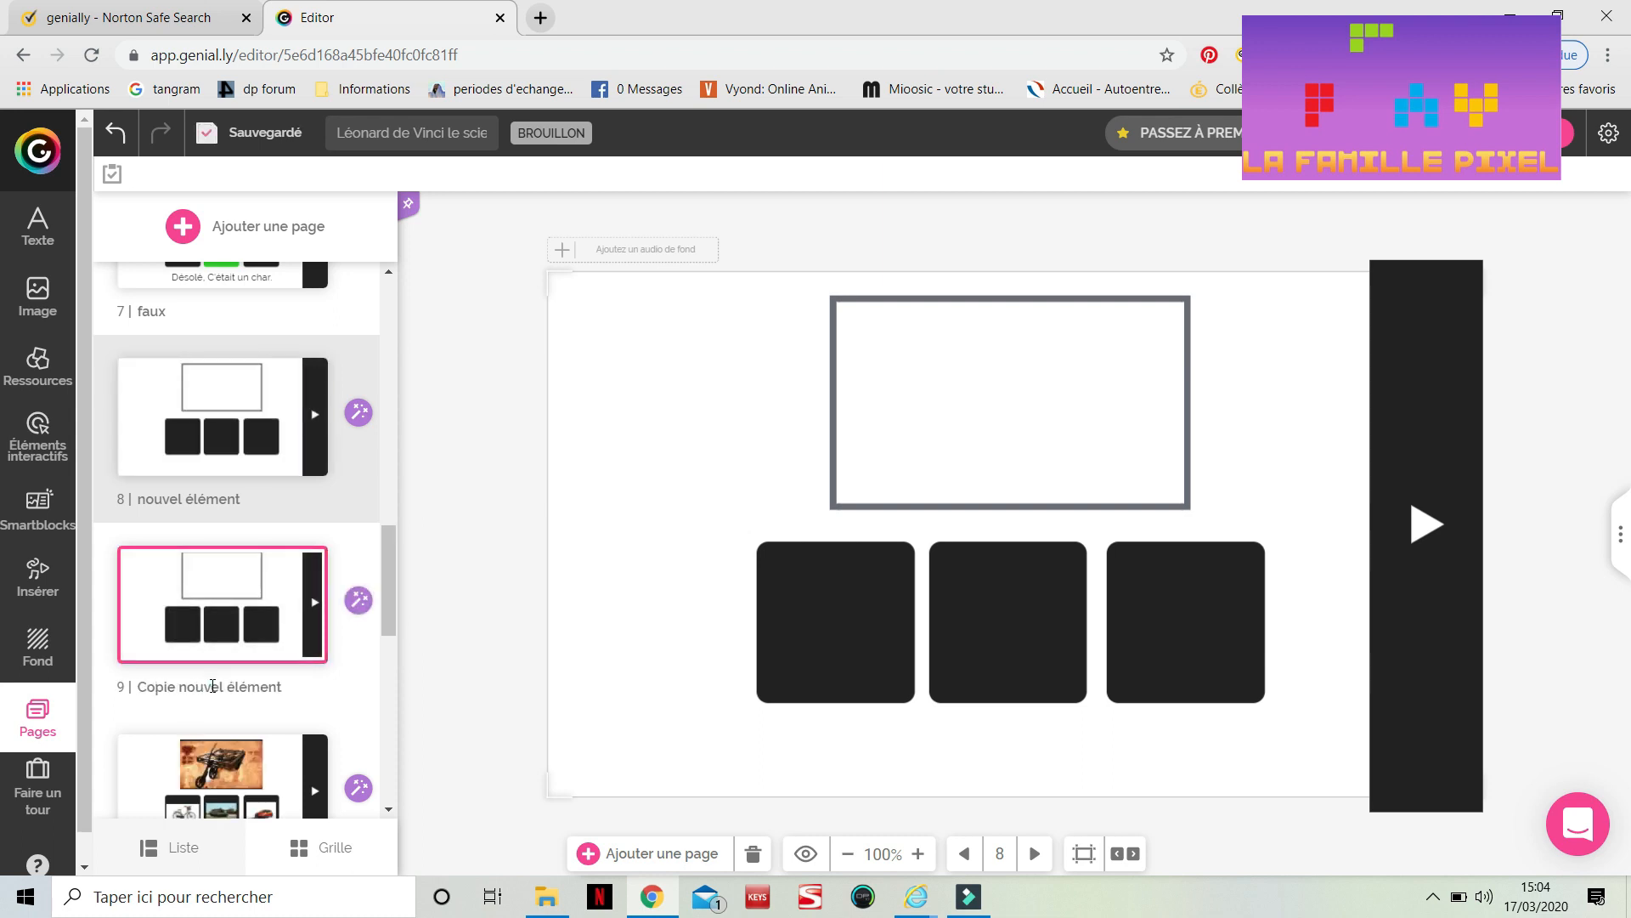
double_click(212, 686)
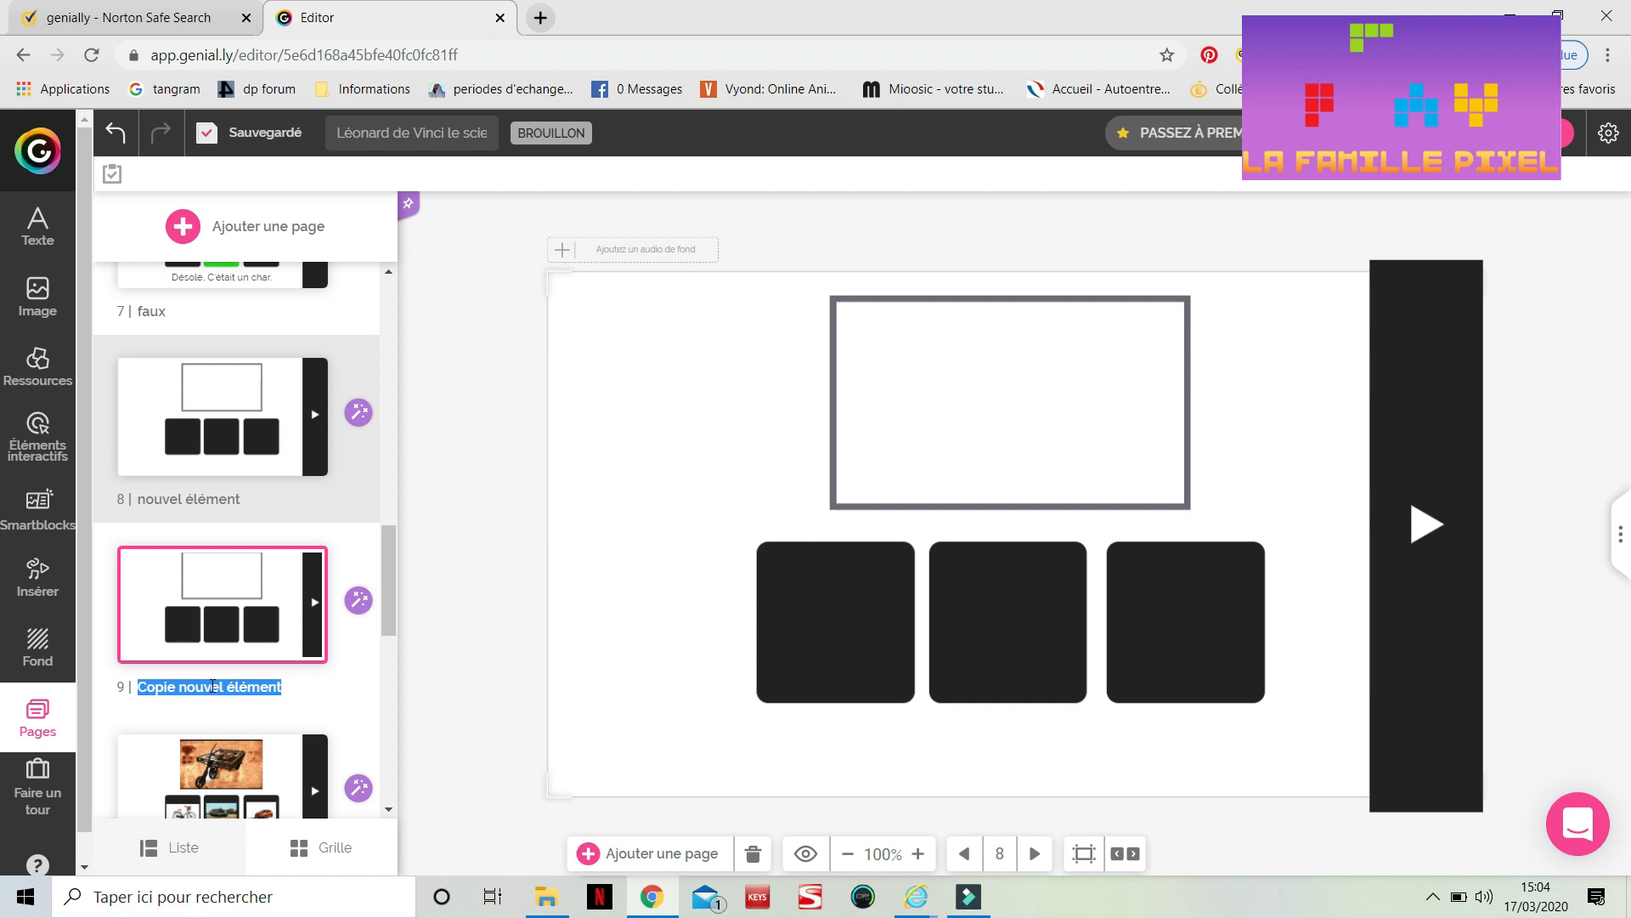
text(cata)
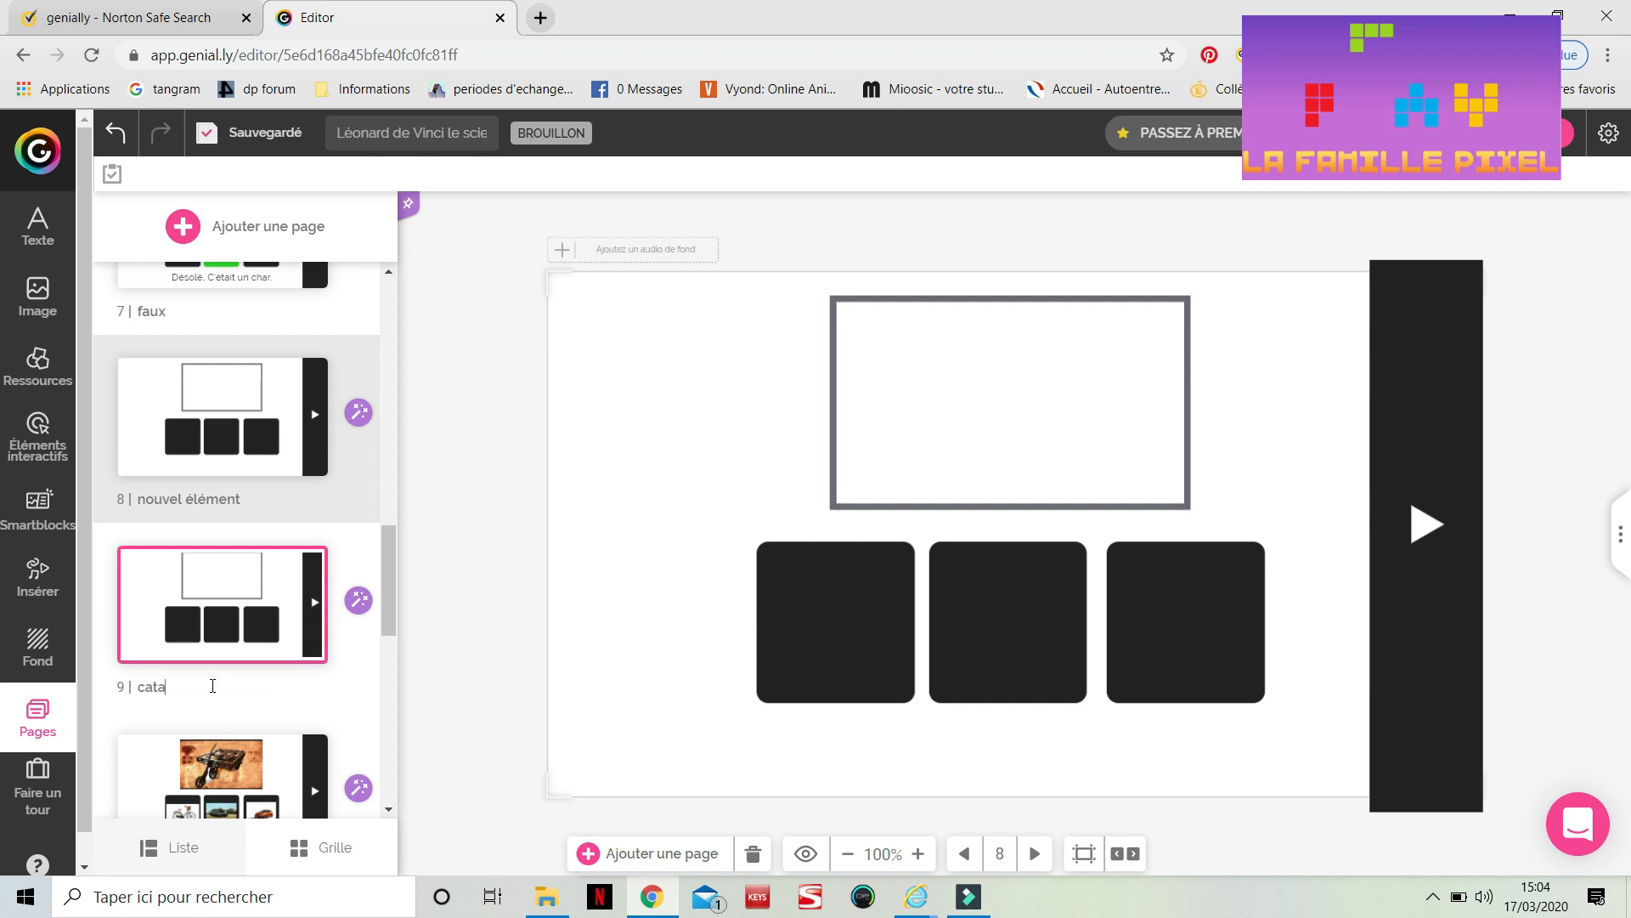
text(pulte)
Link the next-arrow on the 'auto juste' page to the 'catapulte' page with a go-to-page interaction
scroll(212, 686, down, 6)
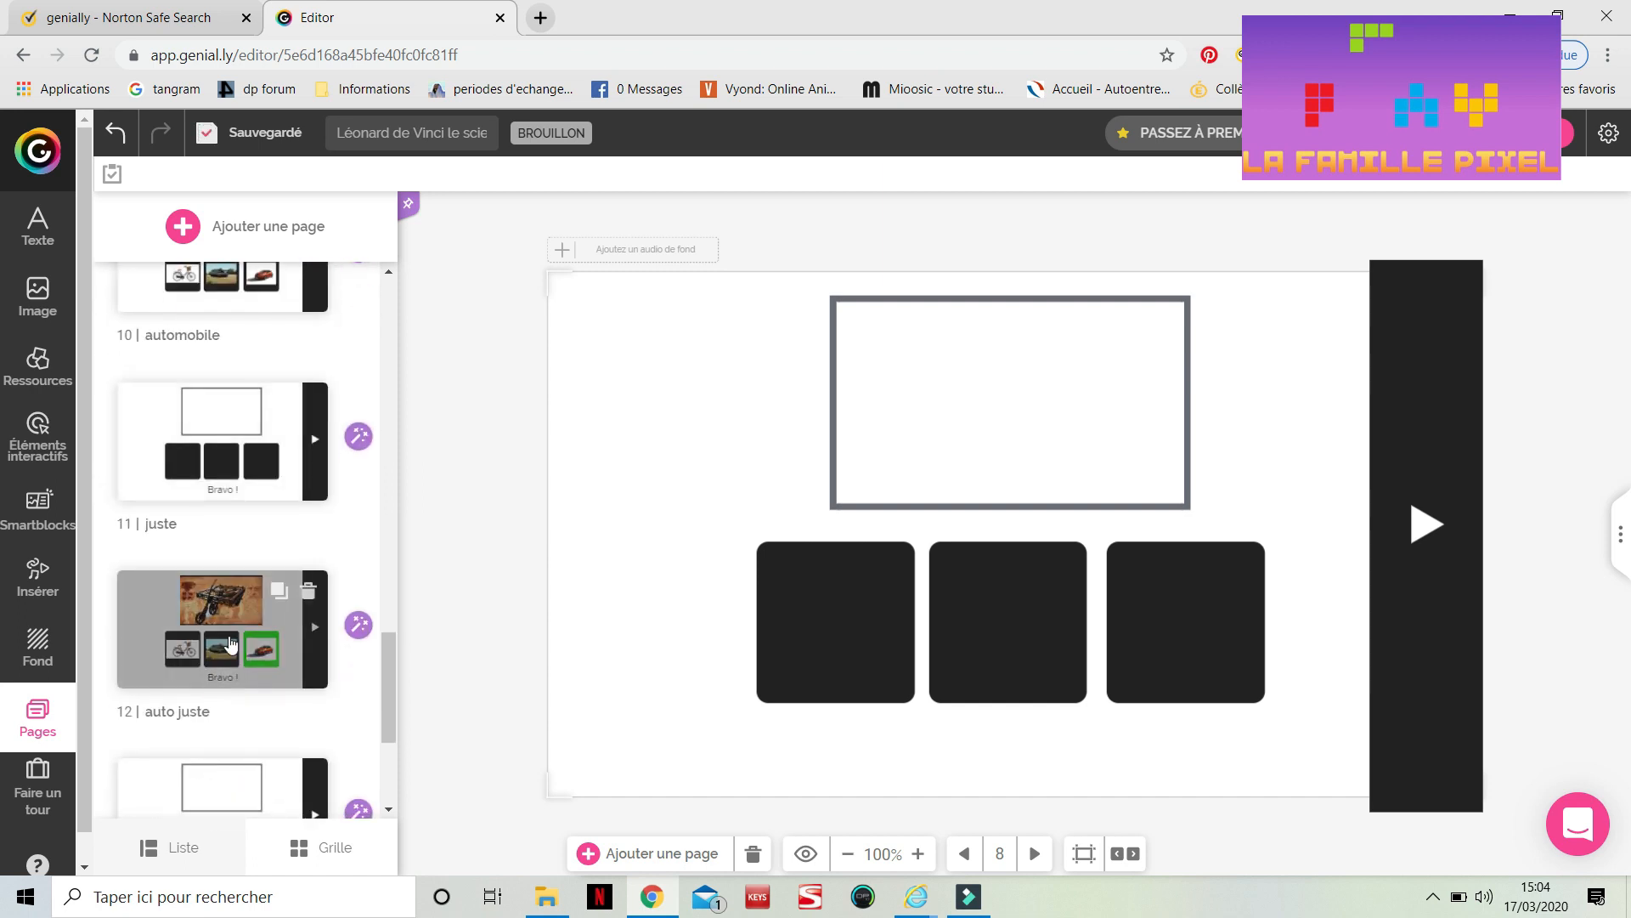
click(233, 643)
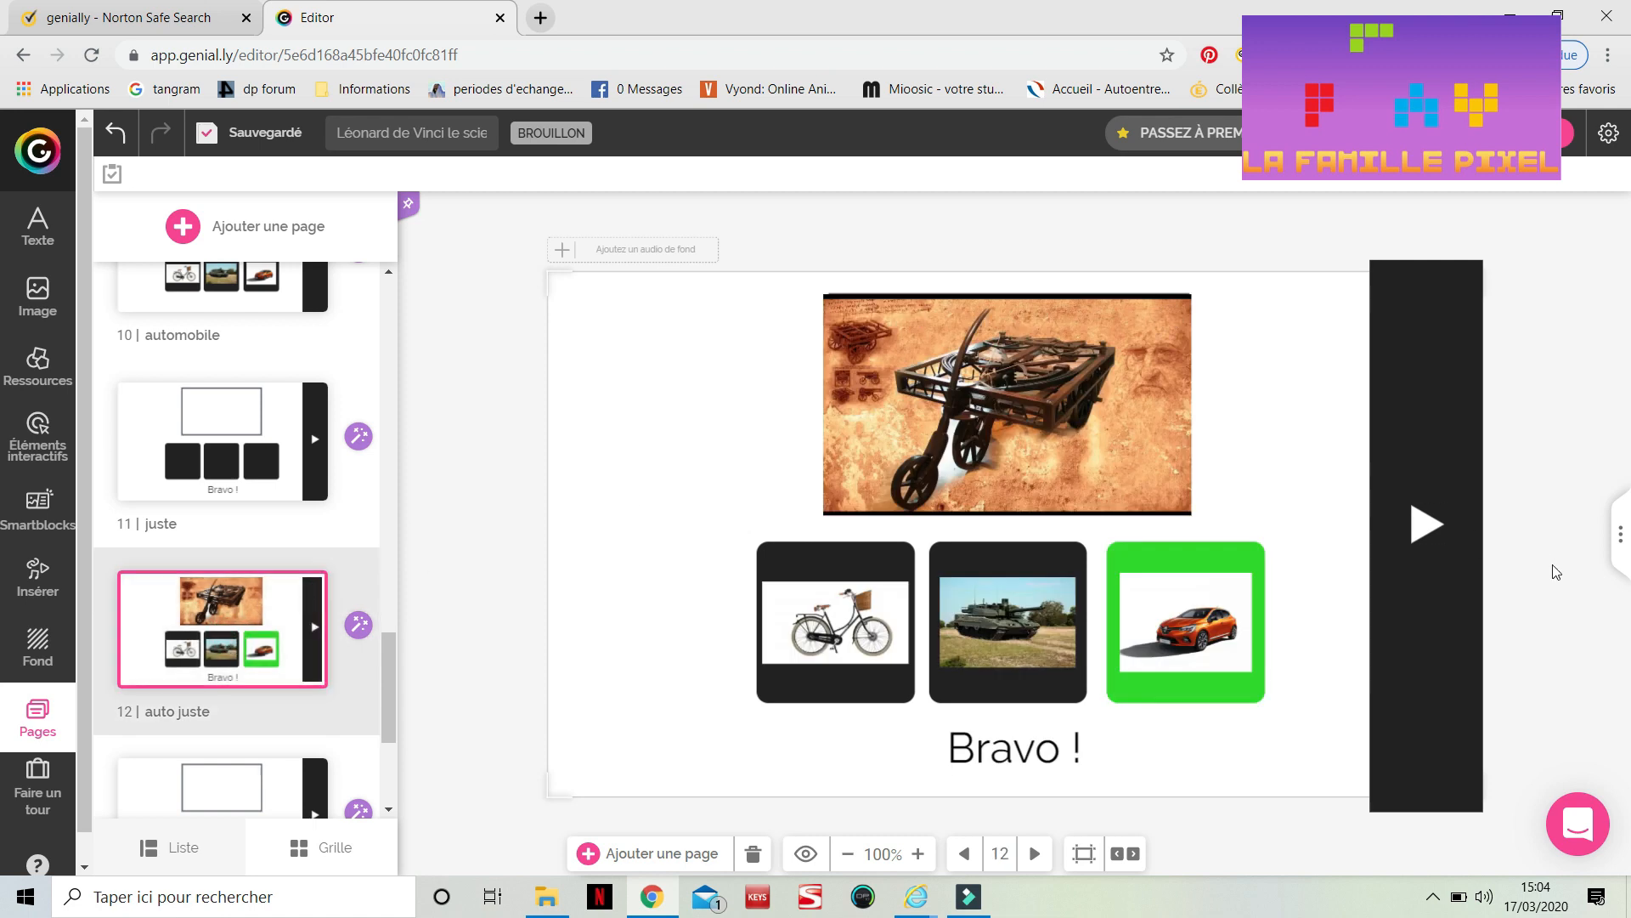
click(1425, 527)
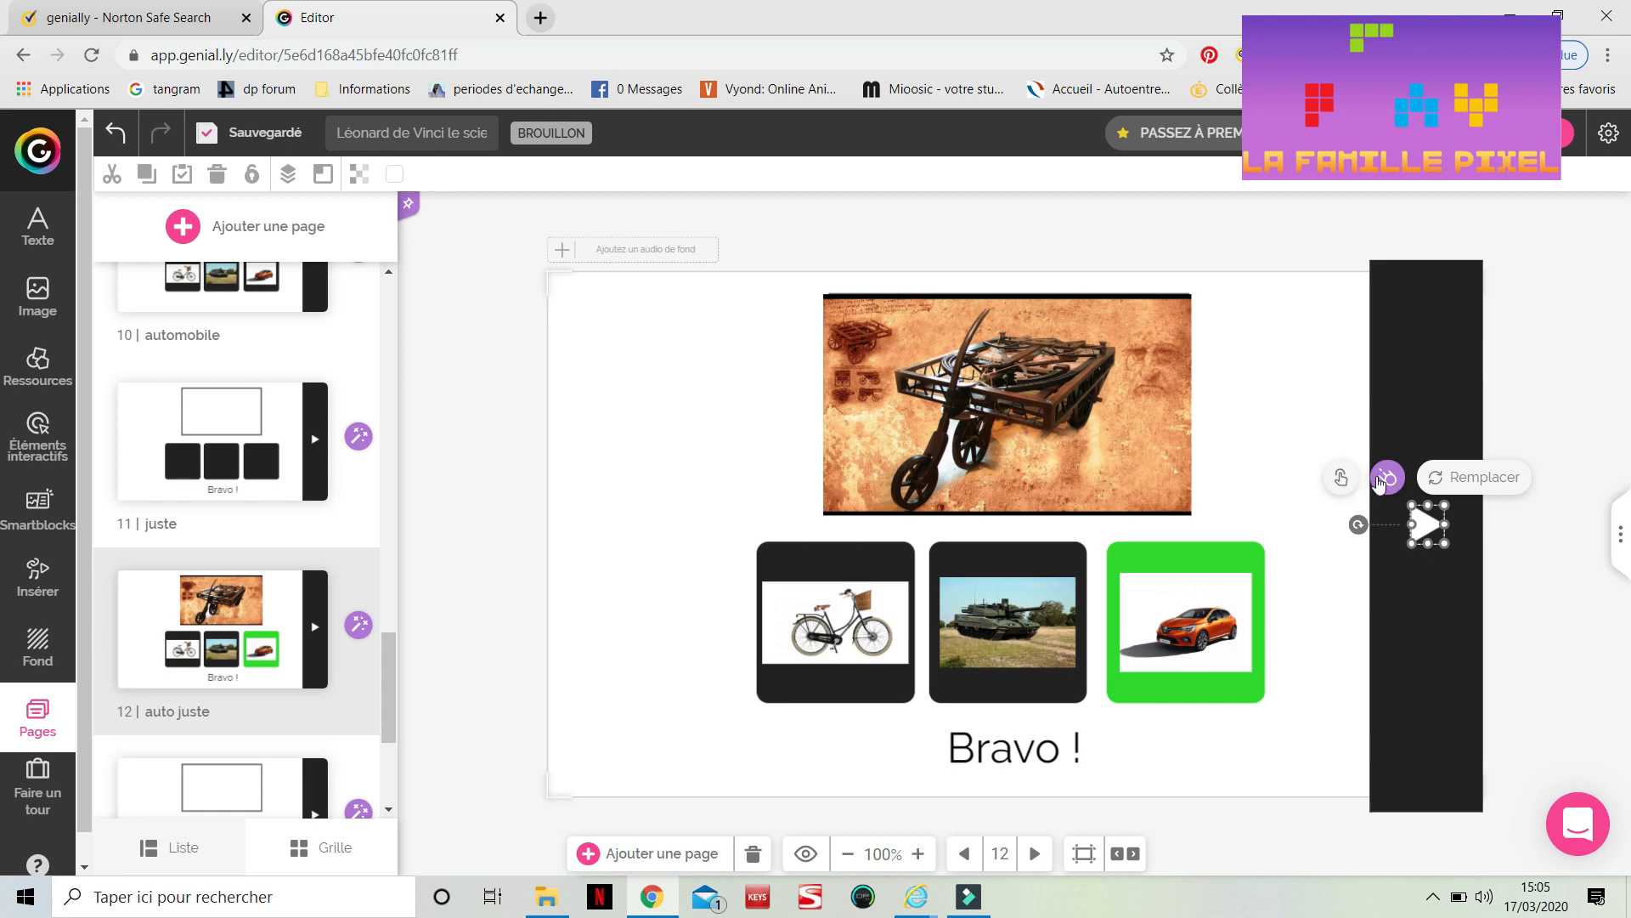
click(1341, 480)
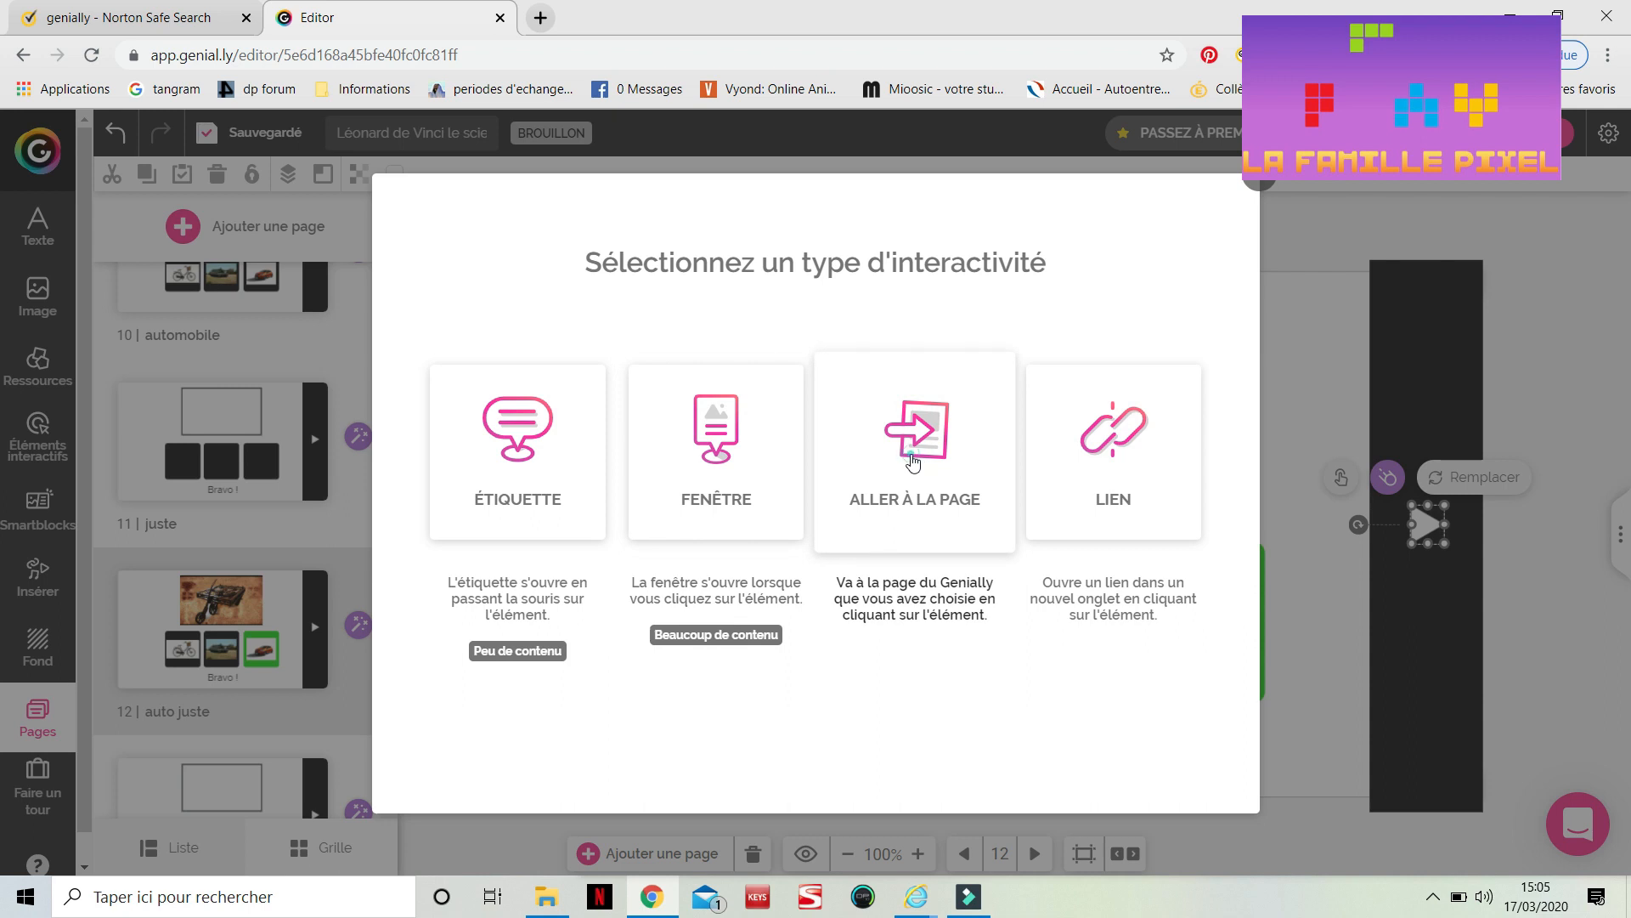
click(913, 463)
scroll(913, 462, down, 3)
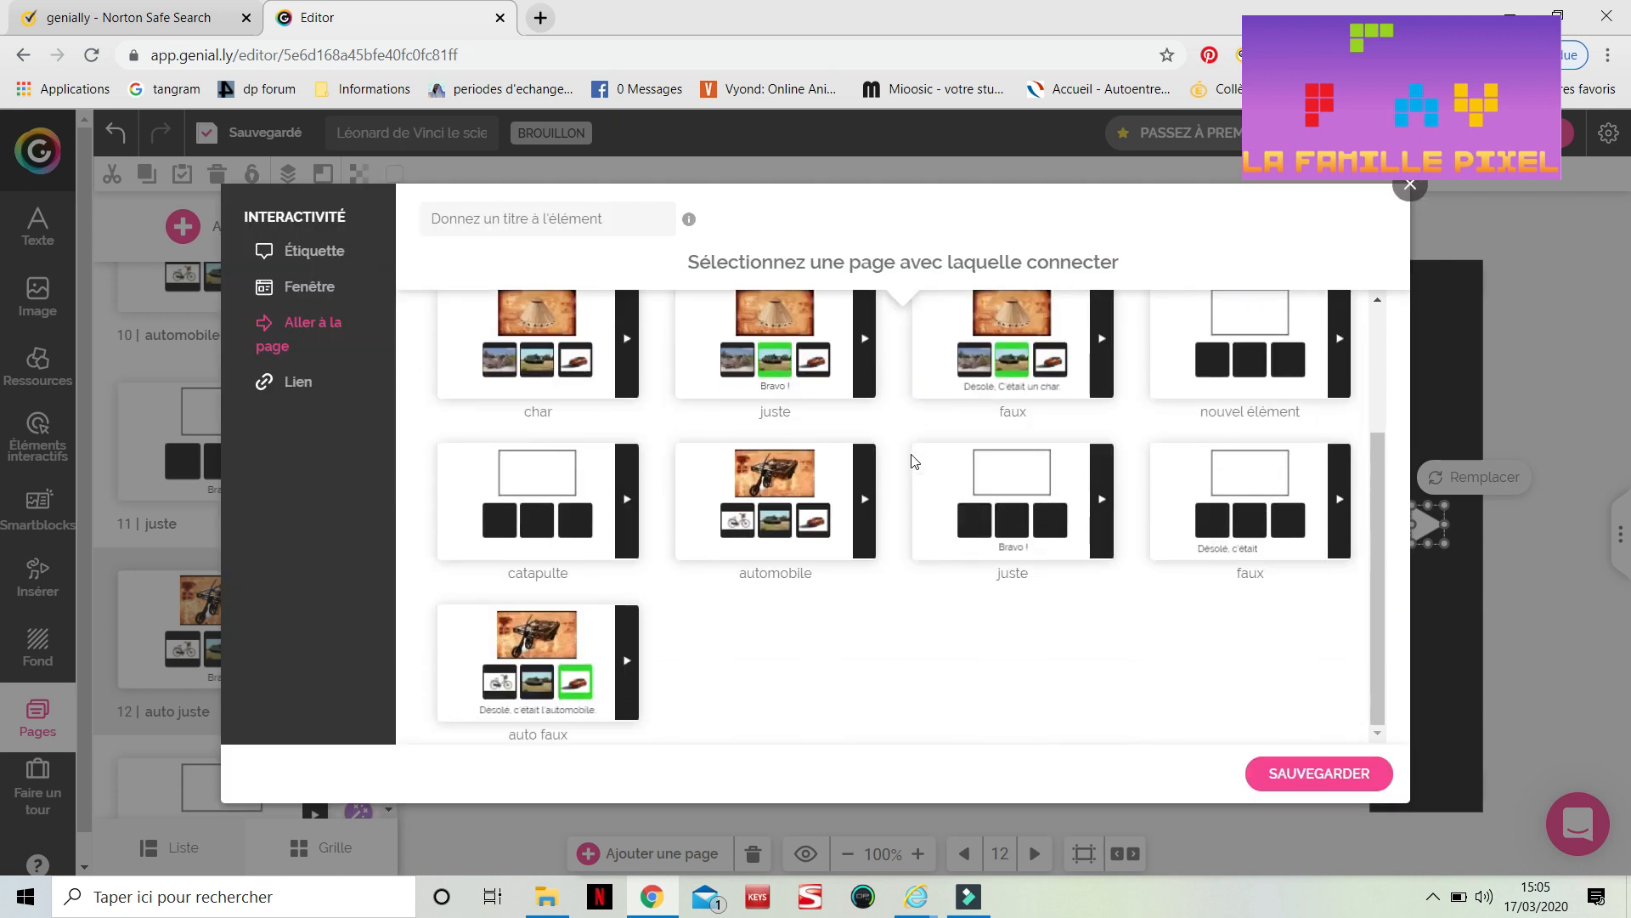
click(535, 508)
click(1274, 788)
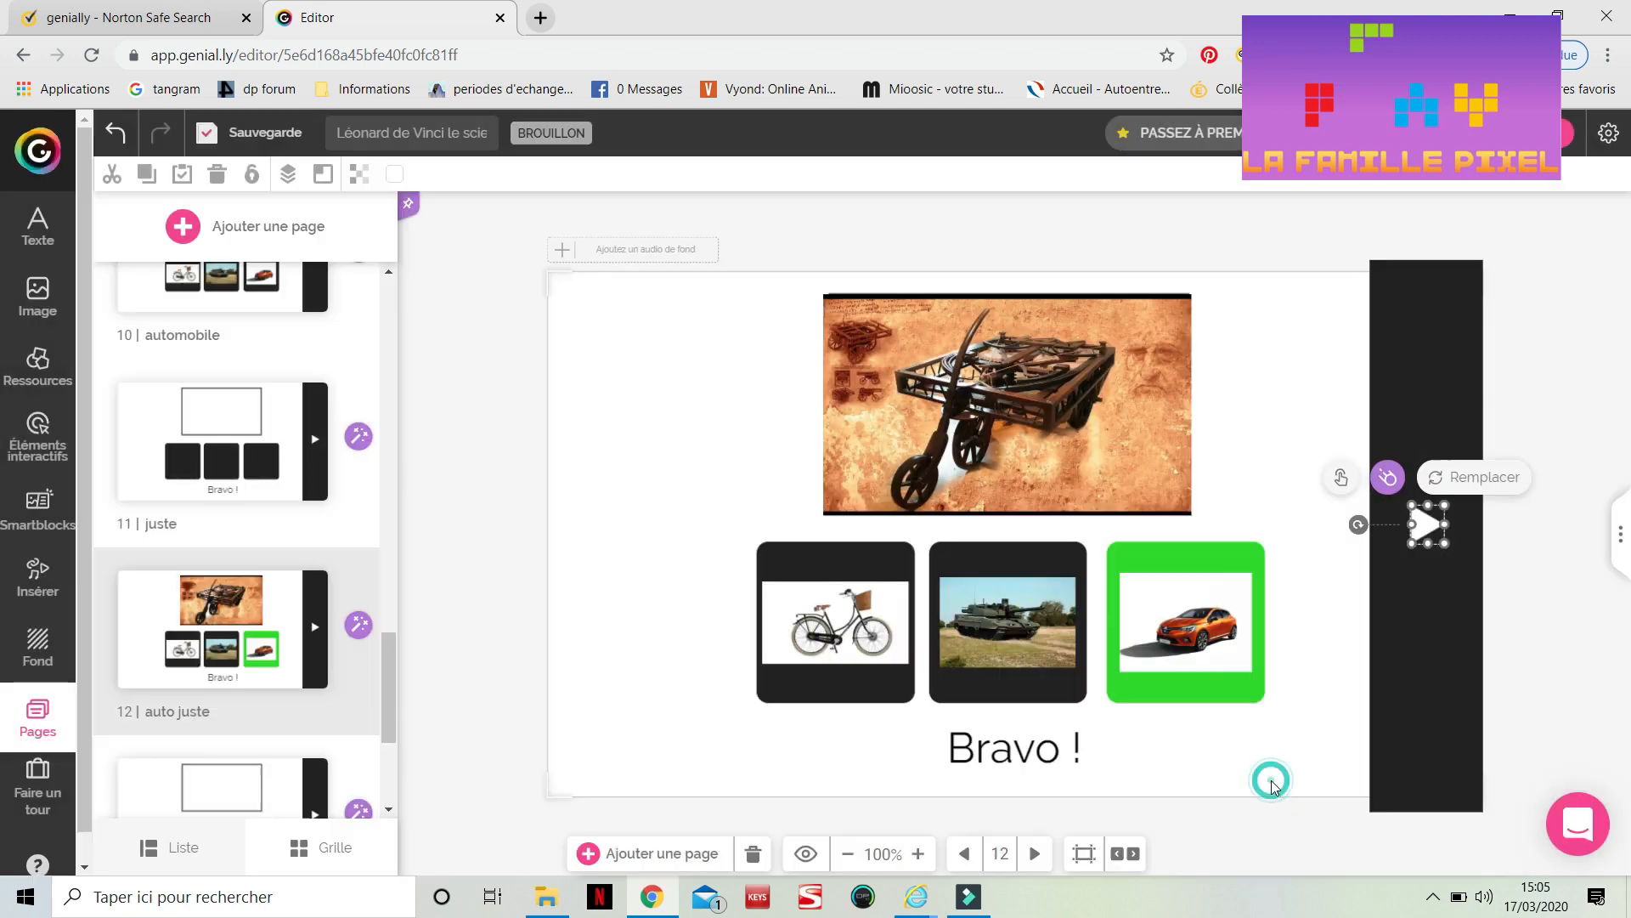
Link the next-arrow on the 'auto faux' page to the 'catapulte' page with a go-to-page interaction
scroll(176, 739, down, 5)
mouse_move(176, 741)
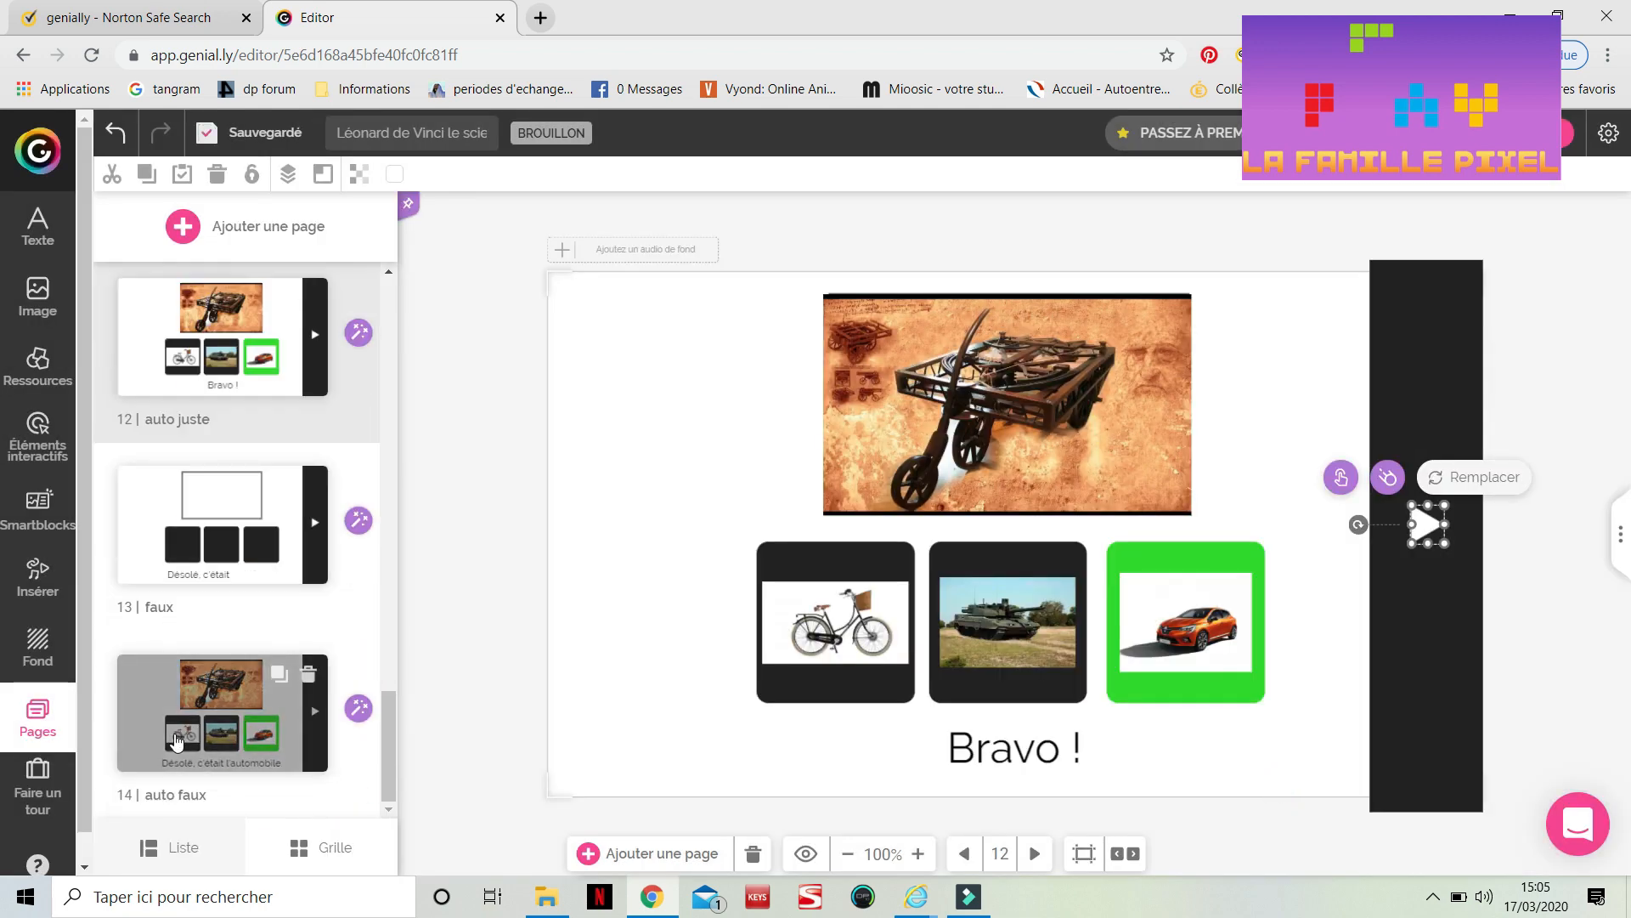
click(255, 735)
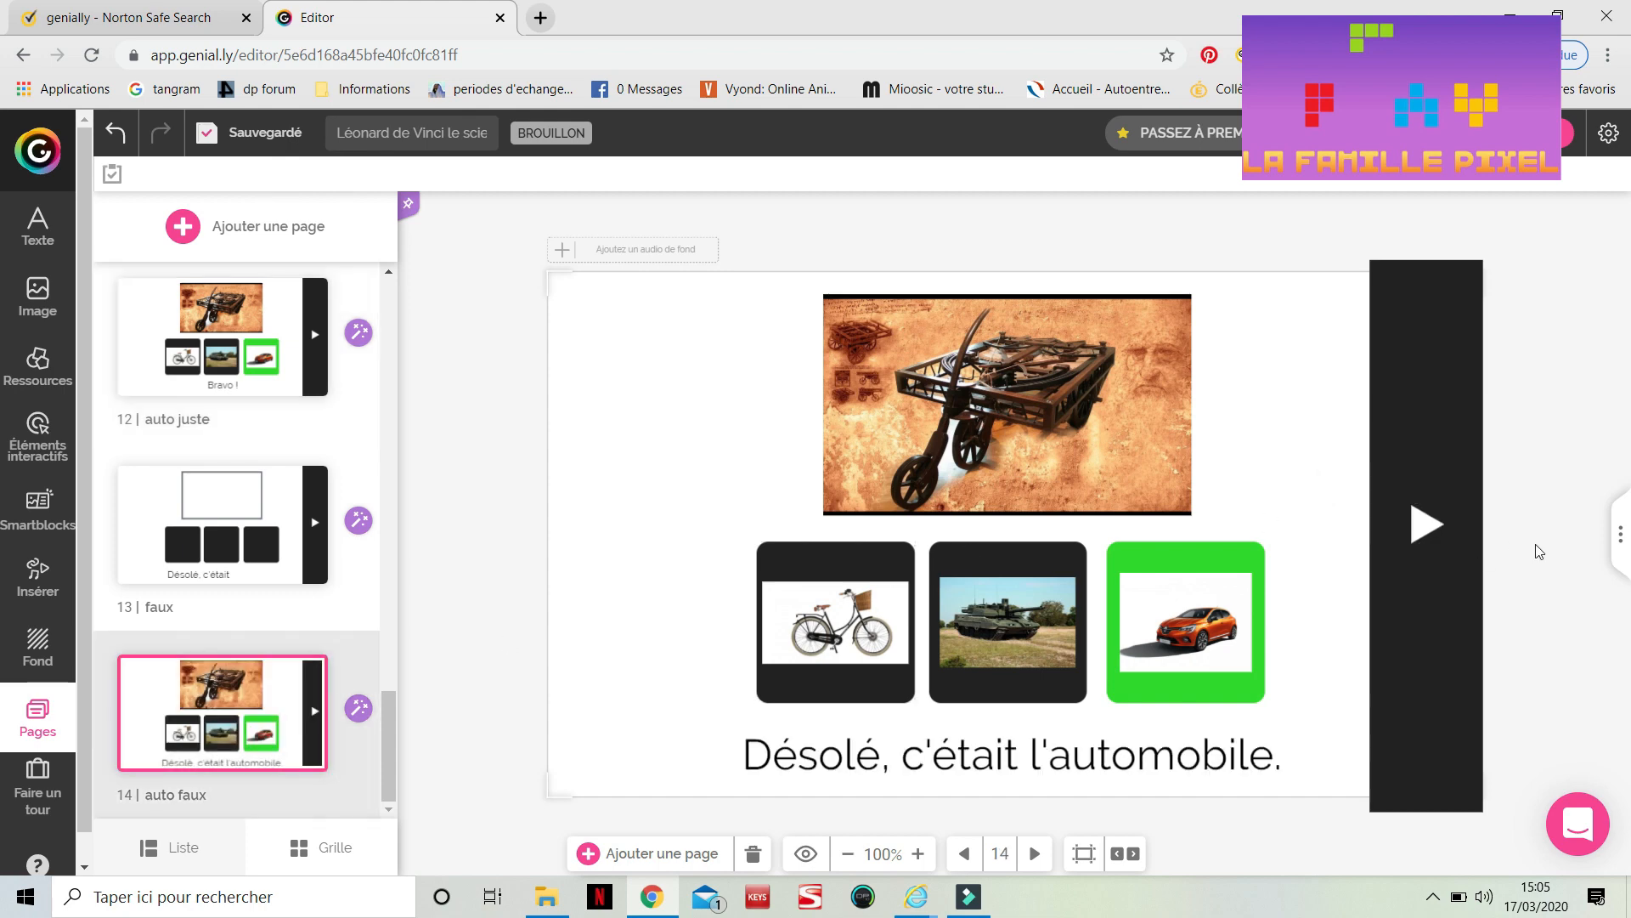
click(1415, 523)
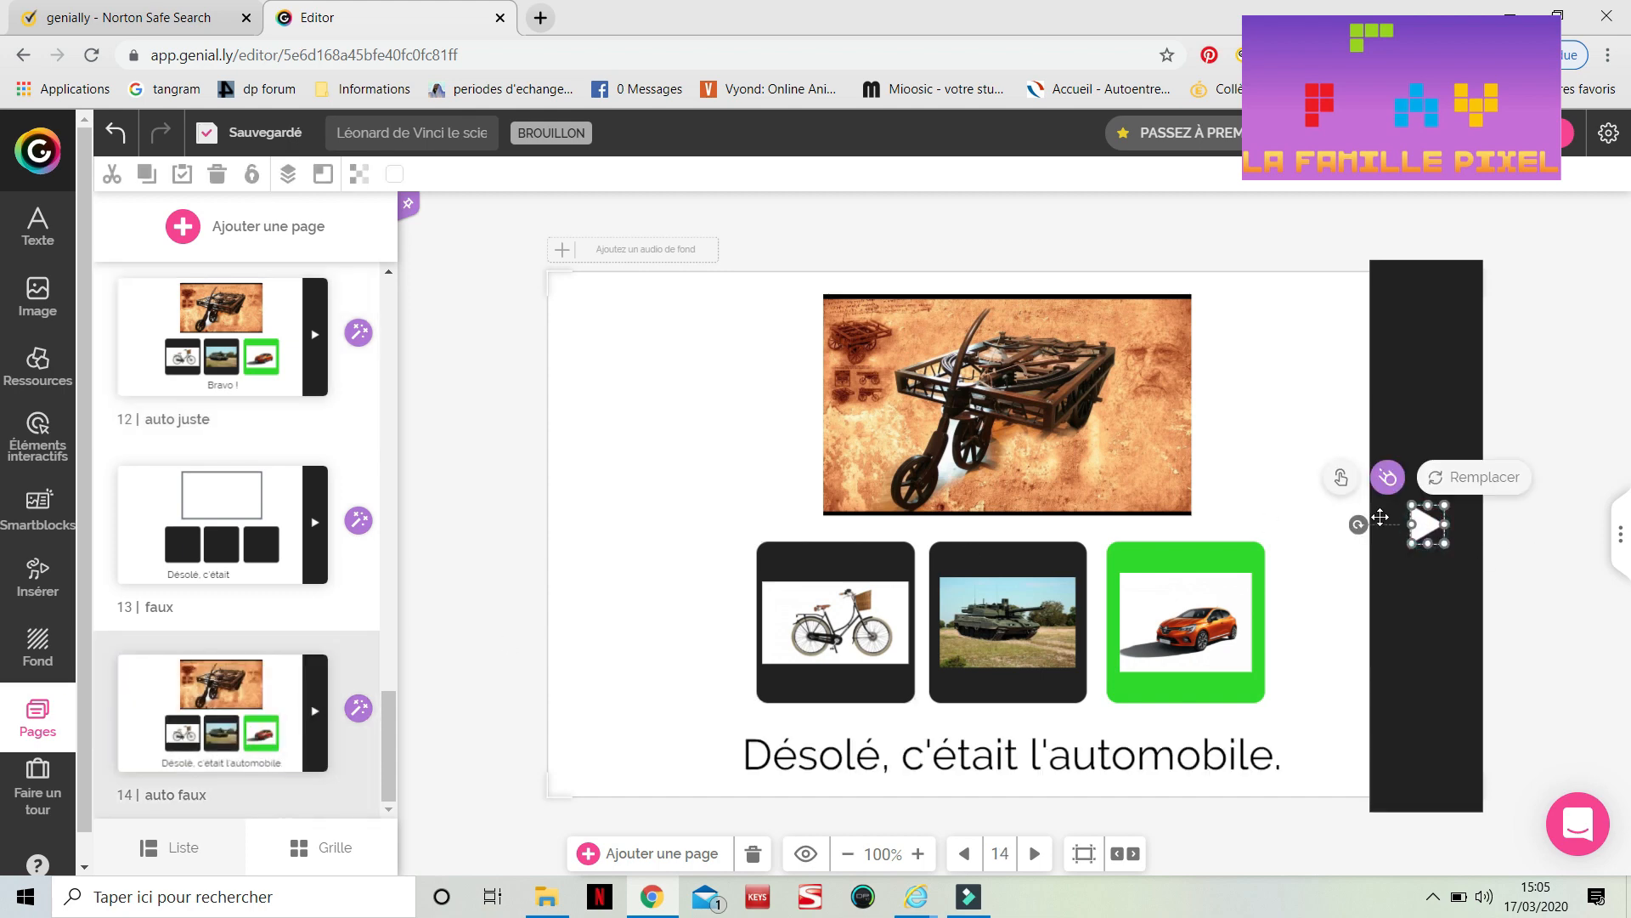
click(1340, 481)
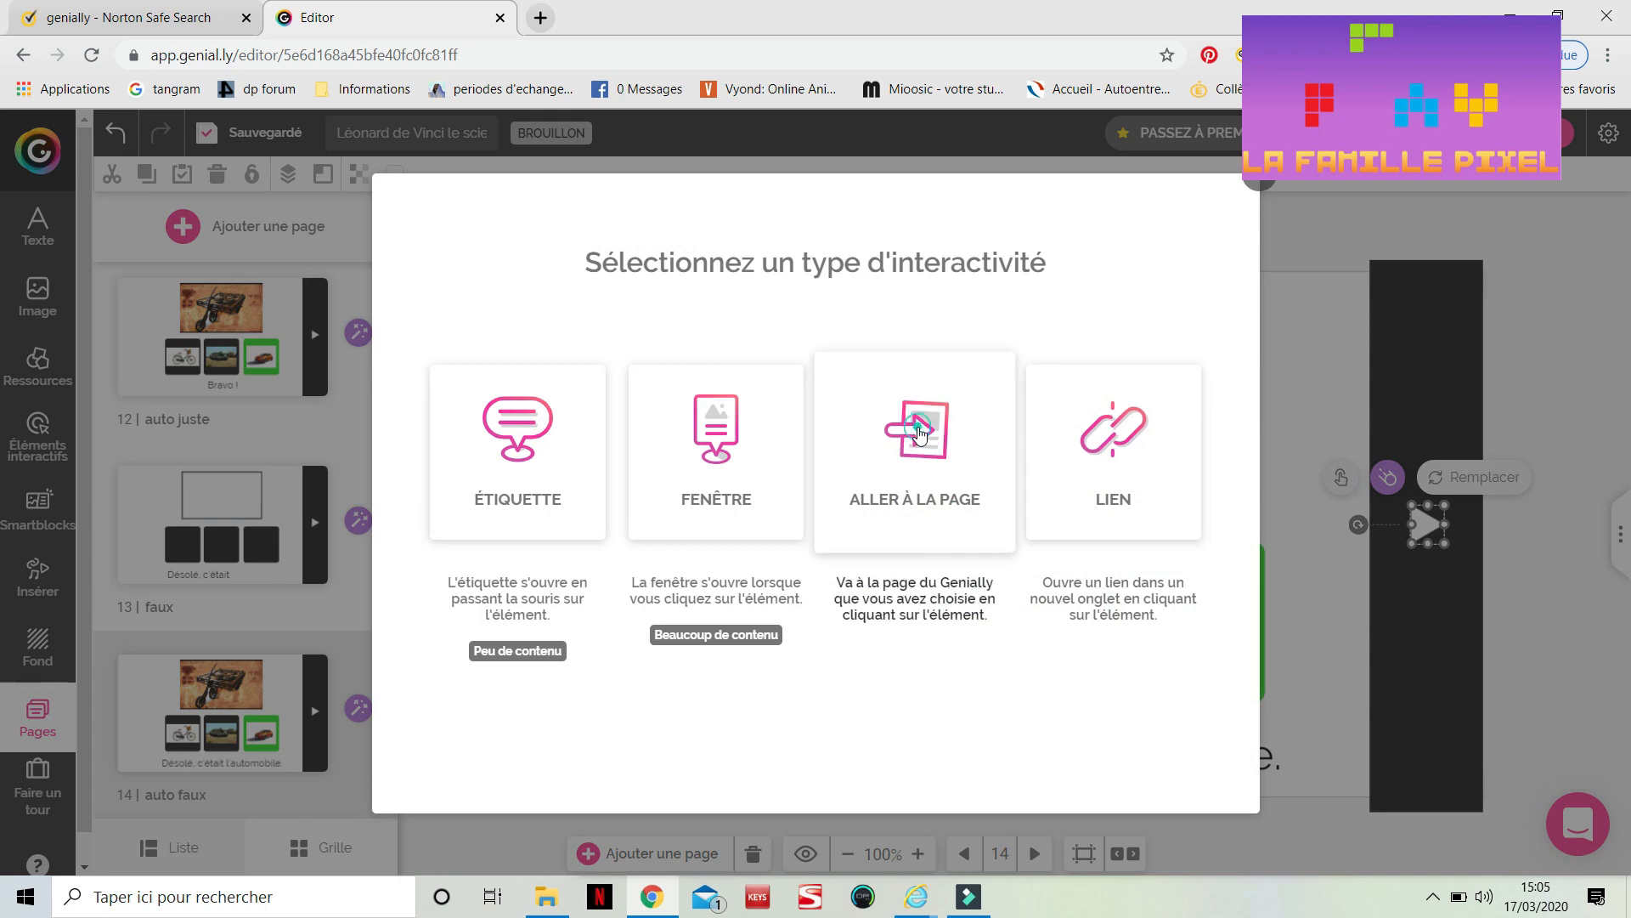
click(920, 431)
scroll(878, 600, down, 3)
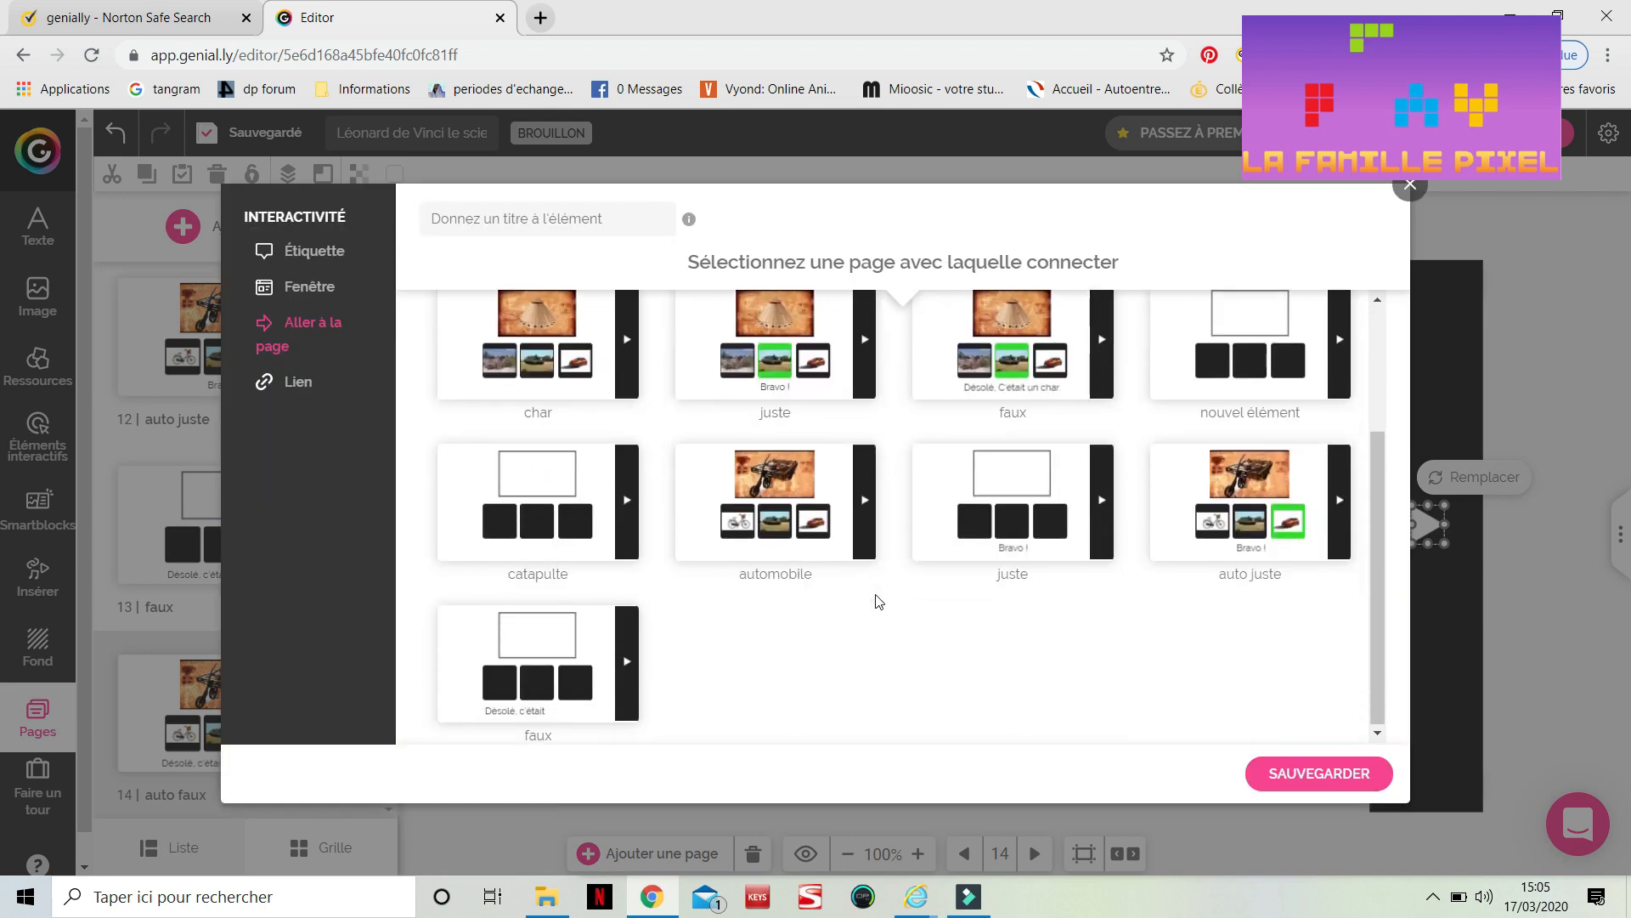
click(552, 520)
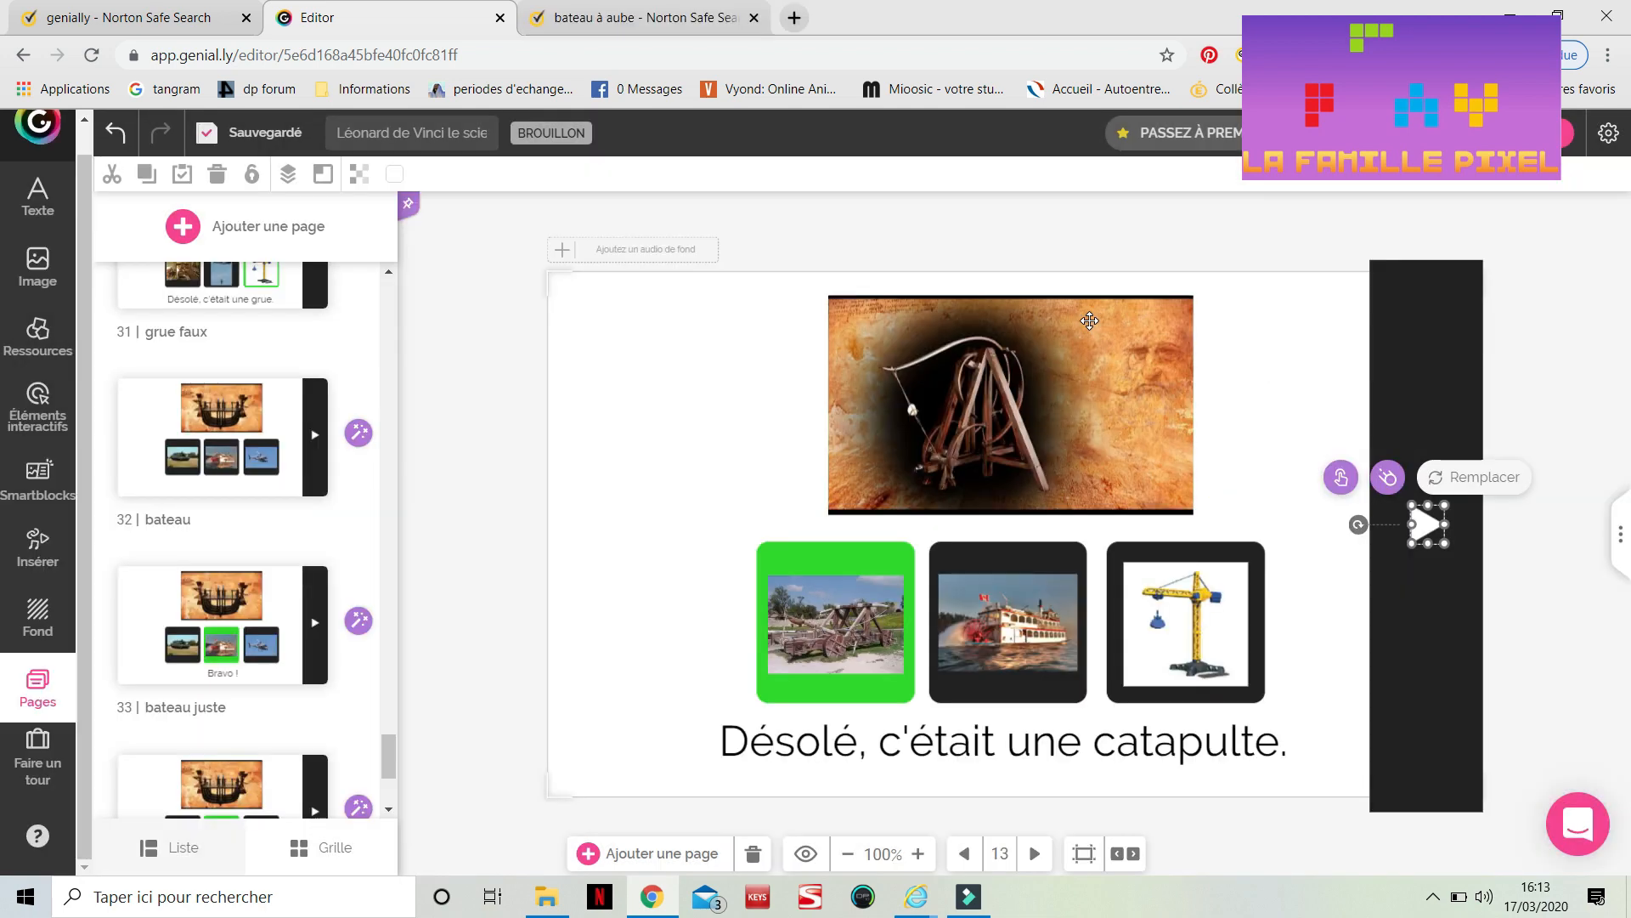
Scroll through the finished page list and preview the 'catapulte faux' page
scroll(260, 412, up, 15)
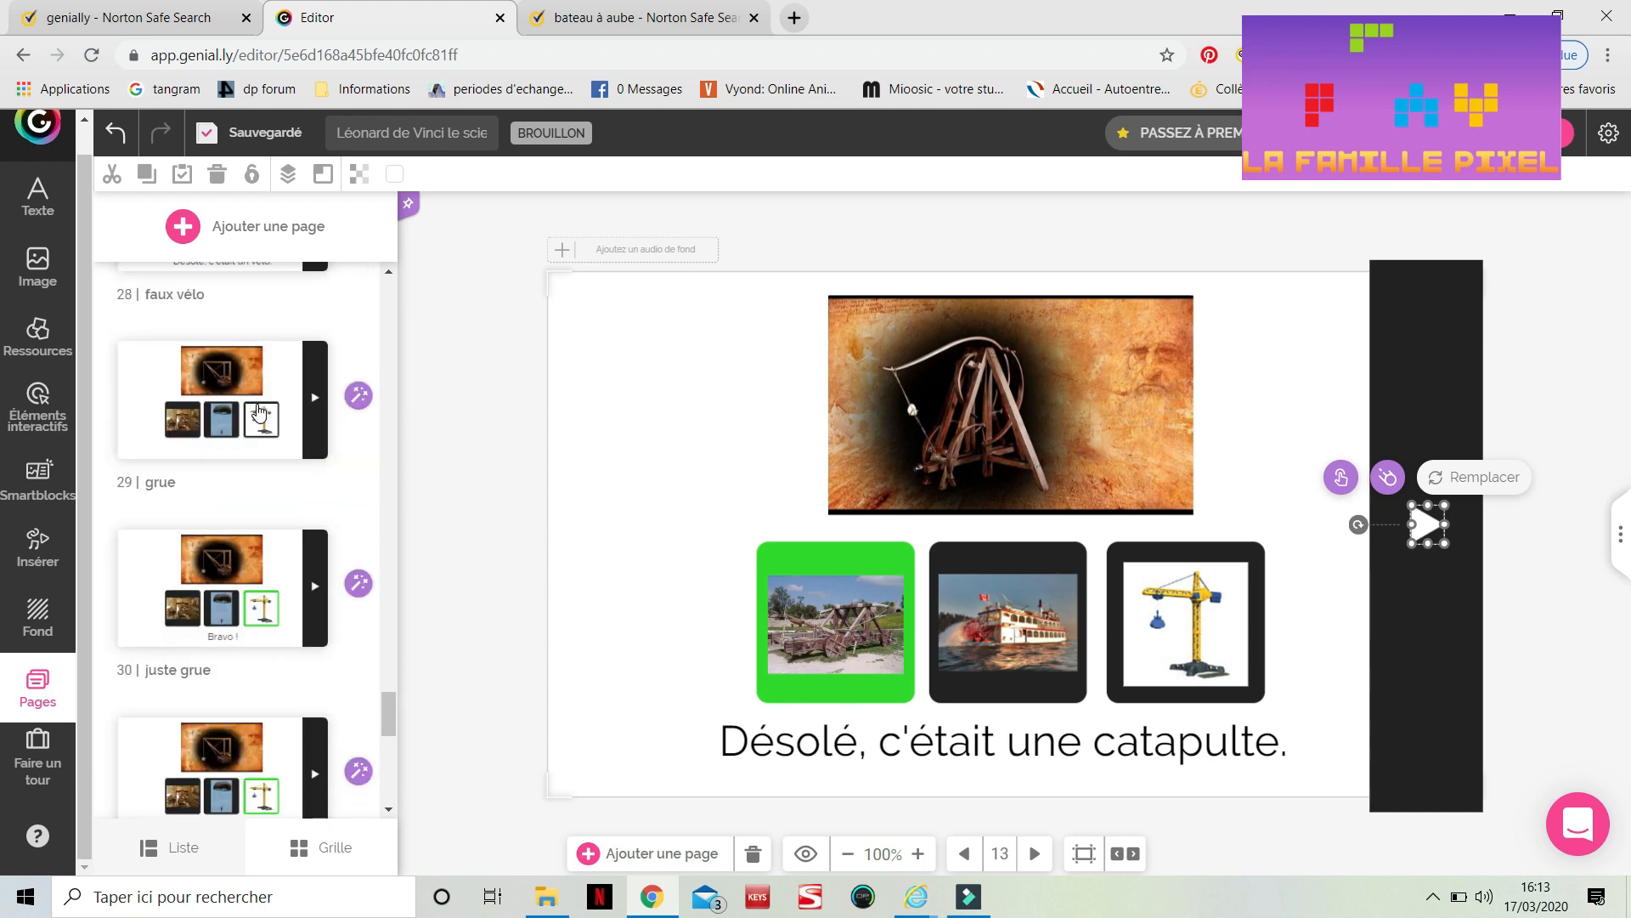
scroll(259, 412, up, 8)
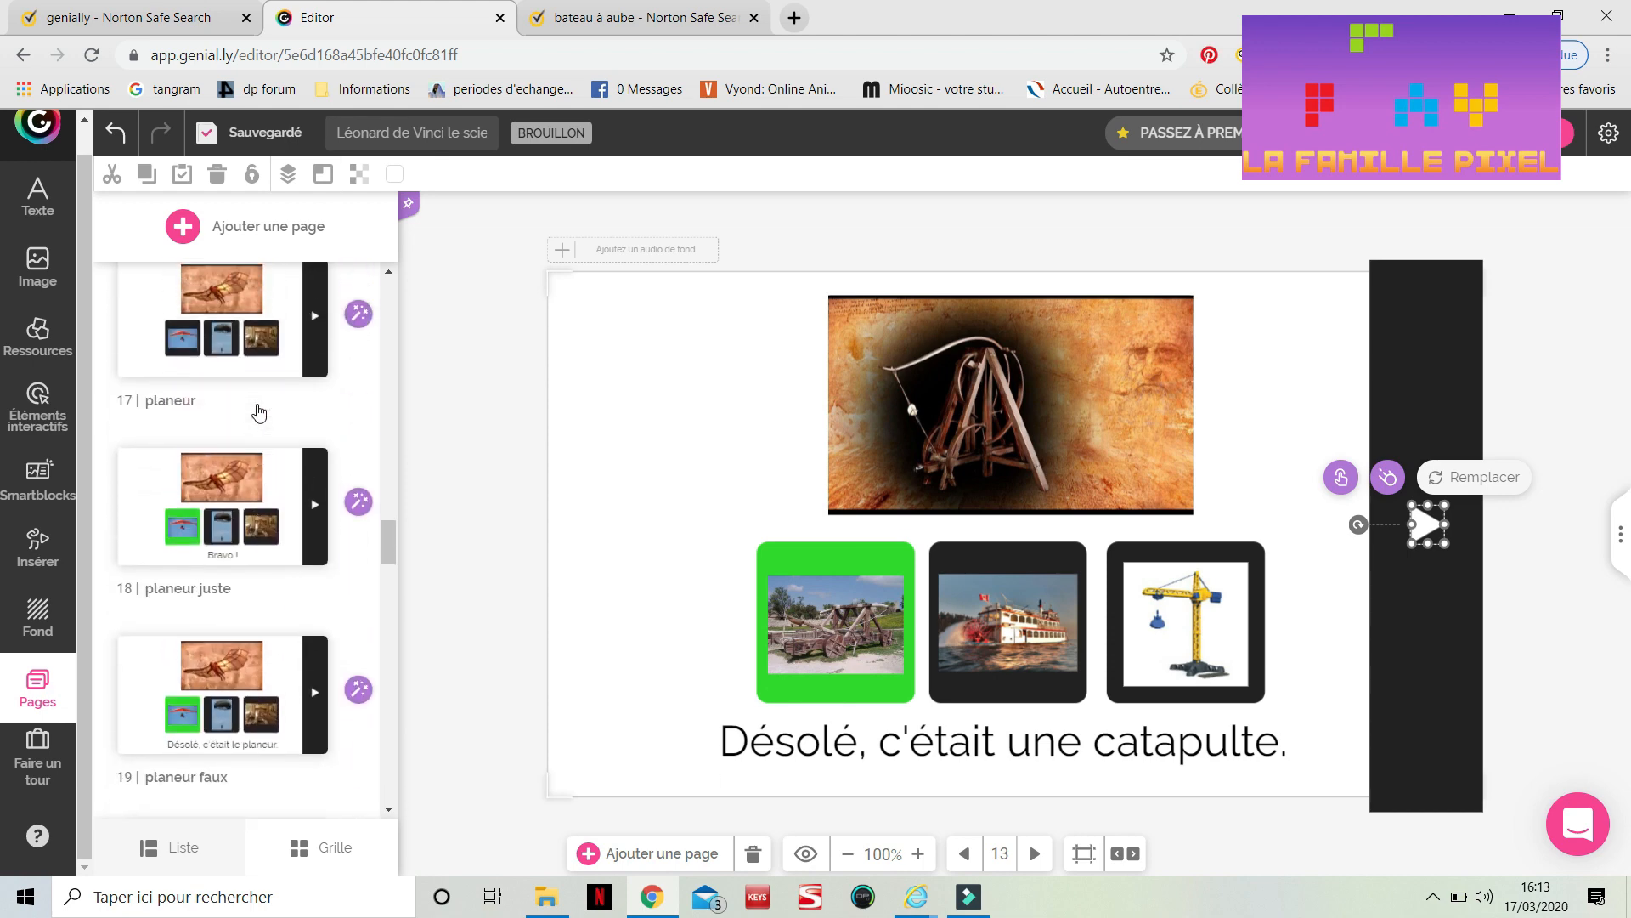
scroll(258, 405, up, 2)
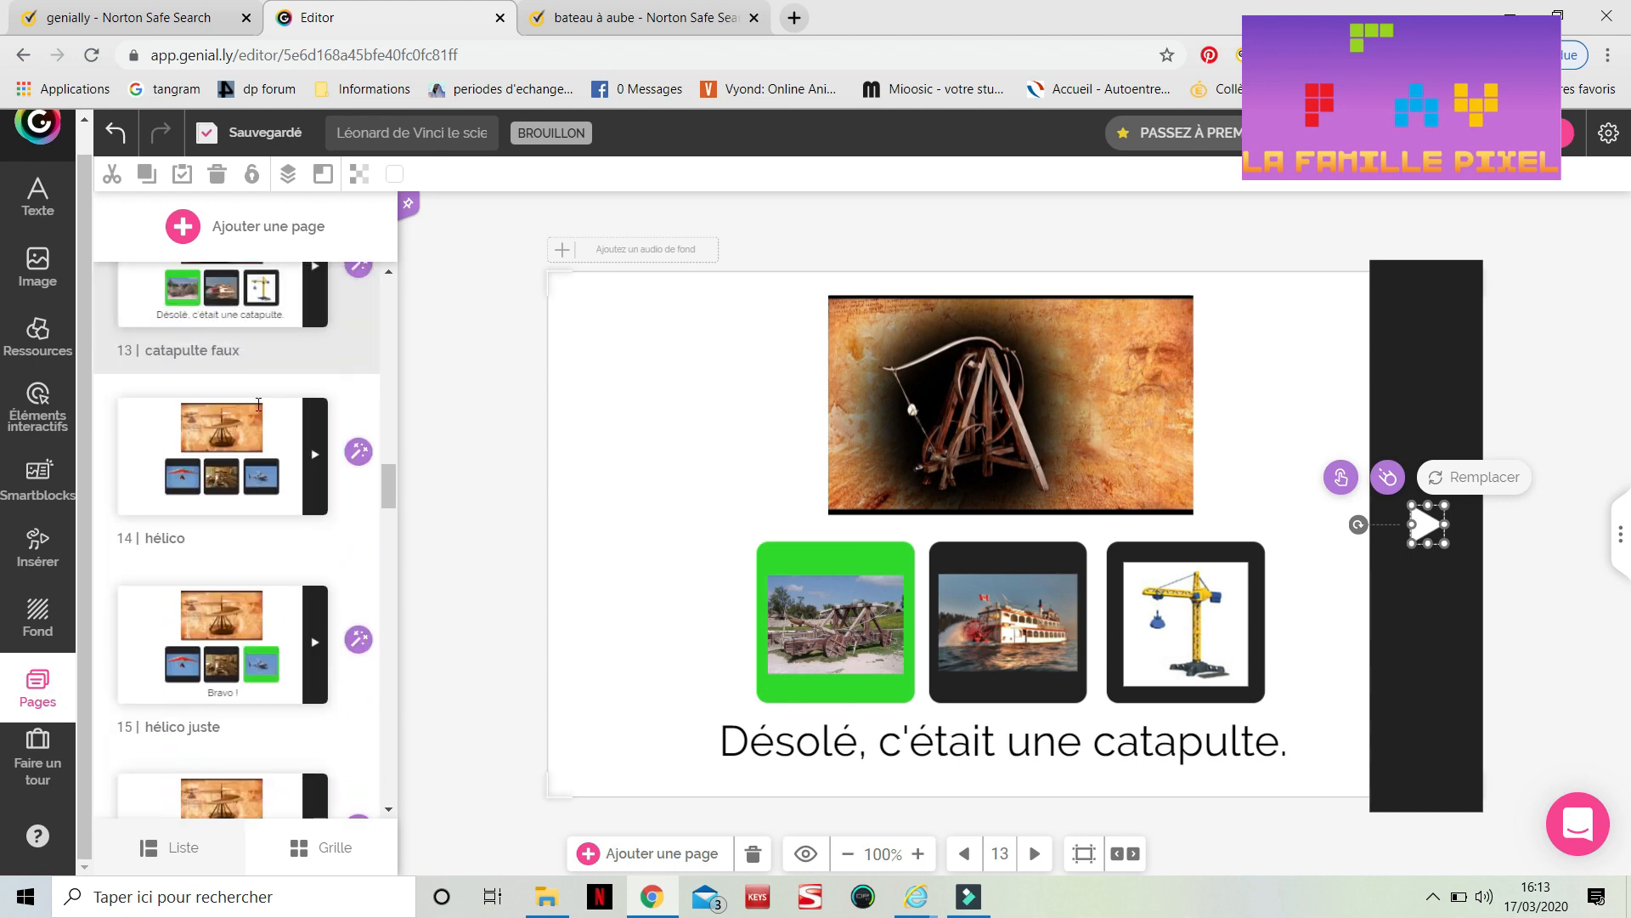
scroll(272, 608, down, 18)
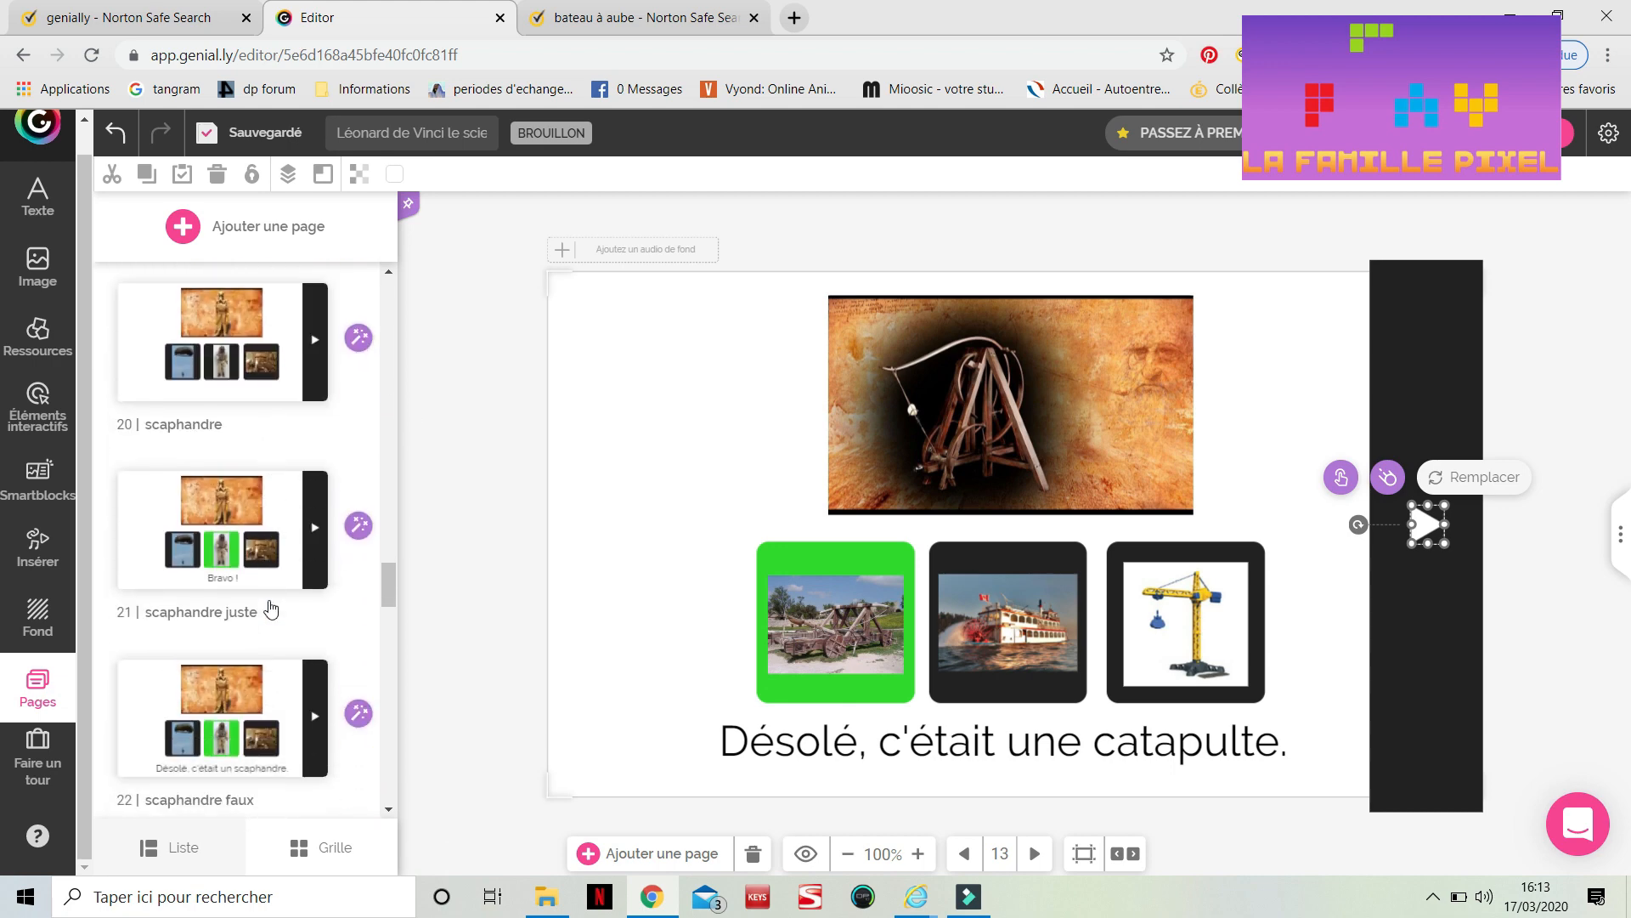
scroll(270, 606, down, 10)
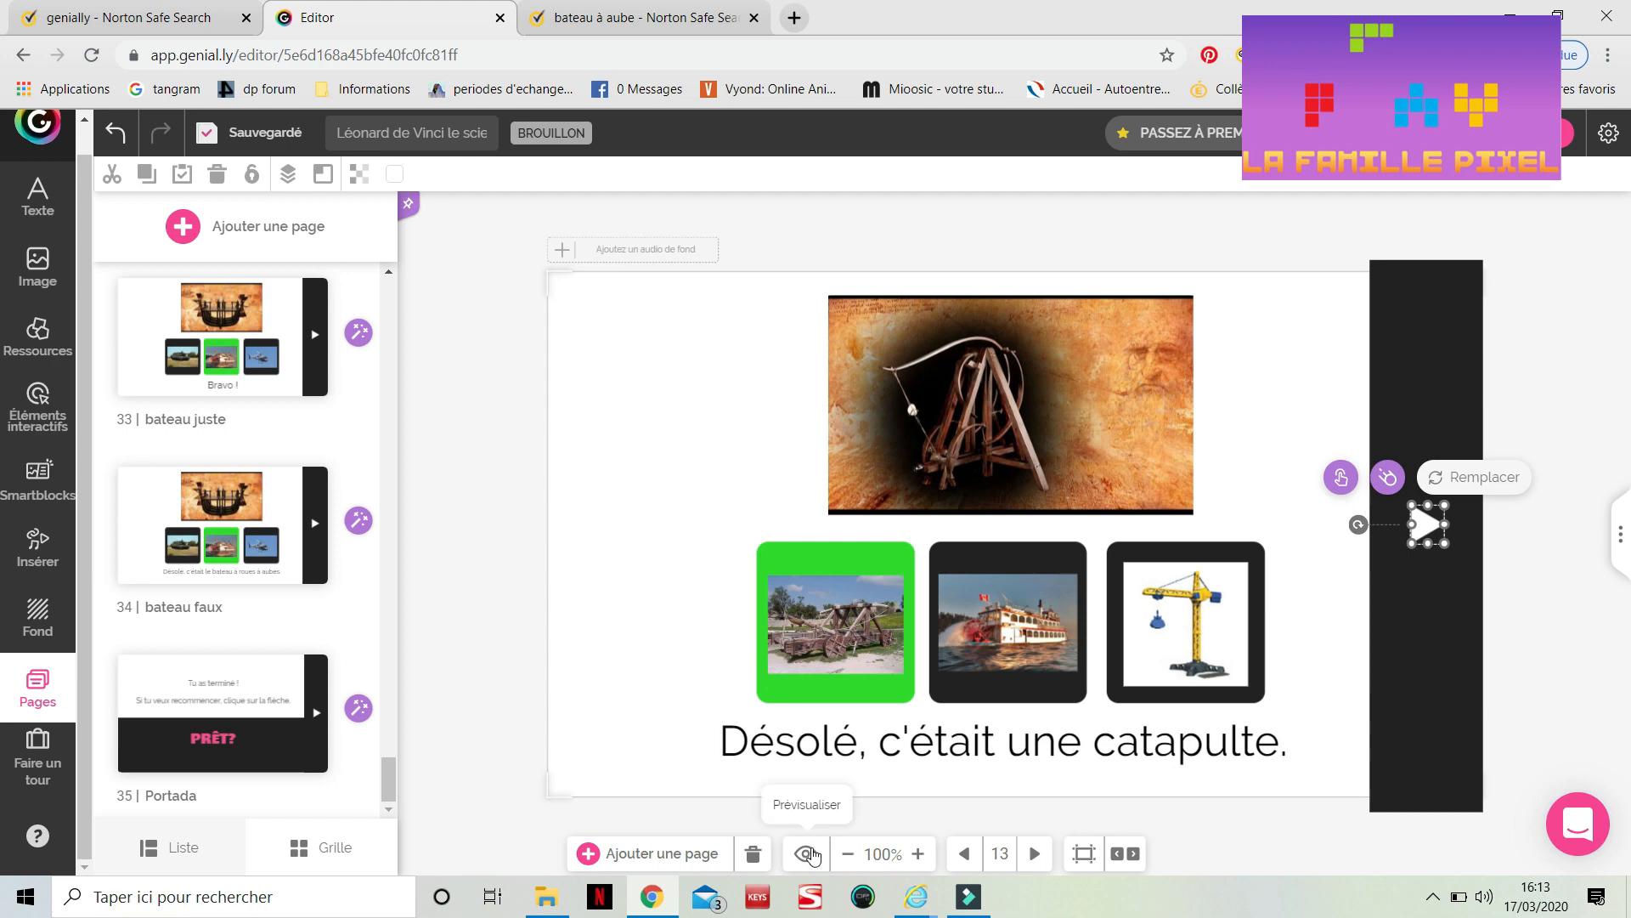
click(807, 854)
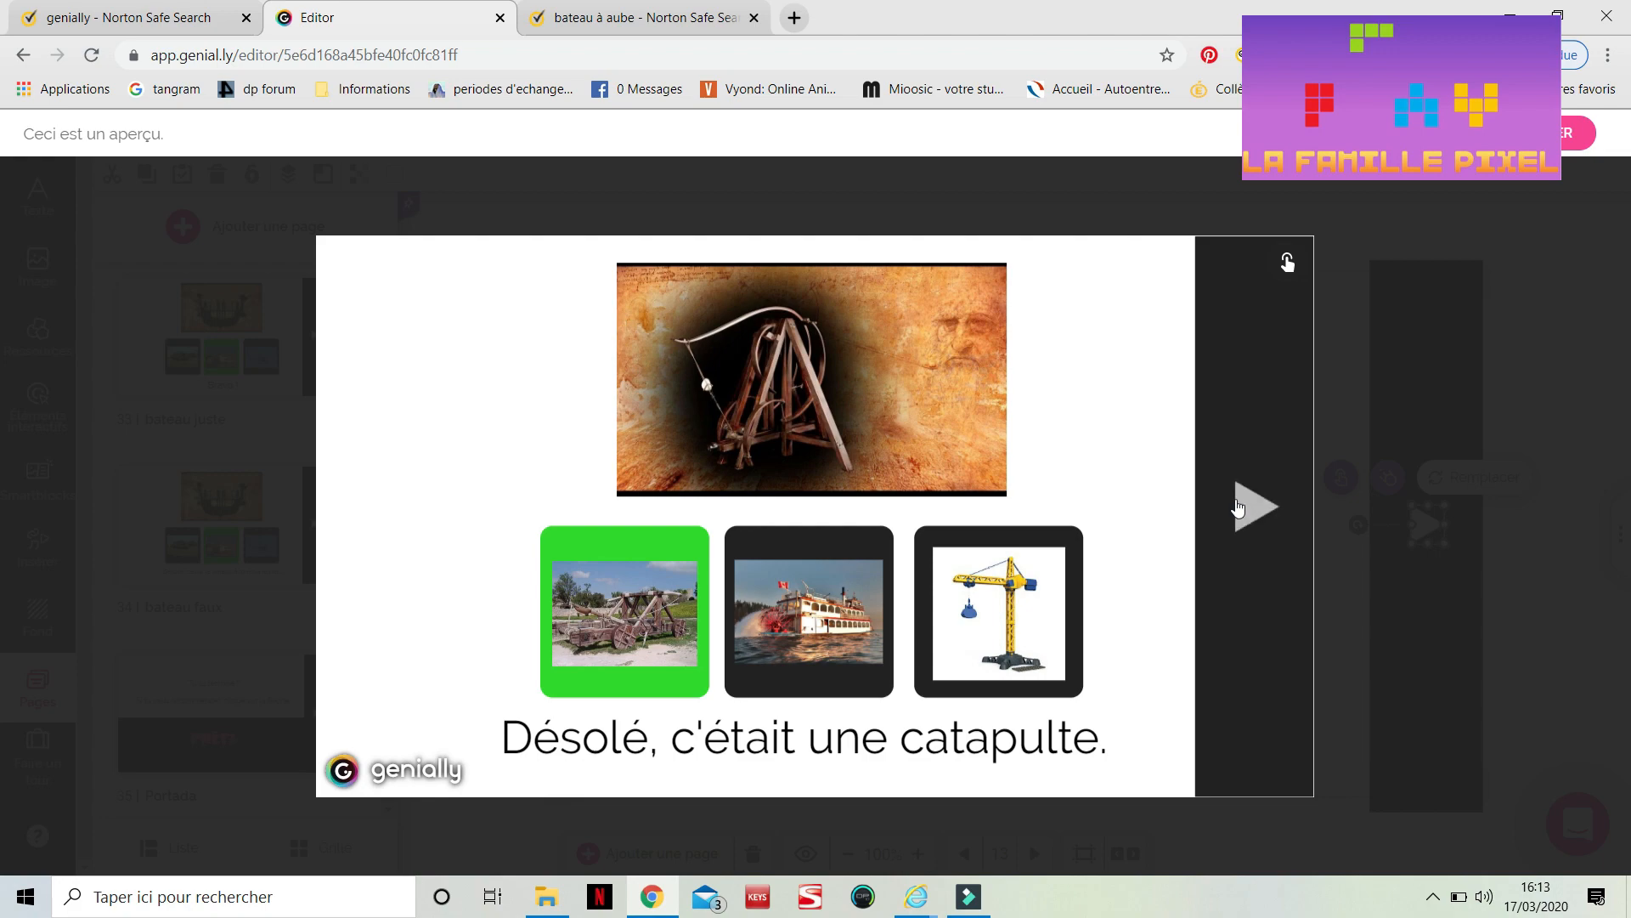
click(1357, 401)
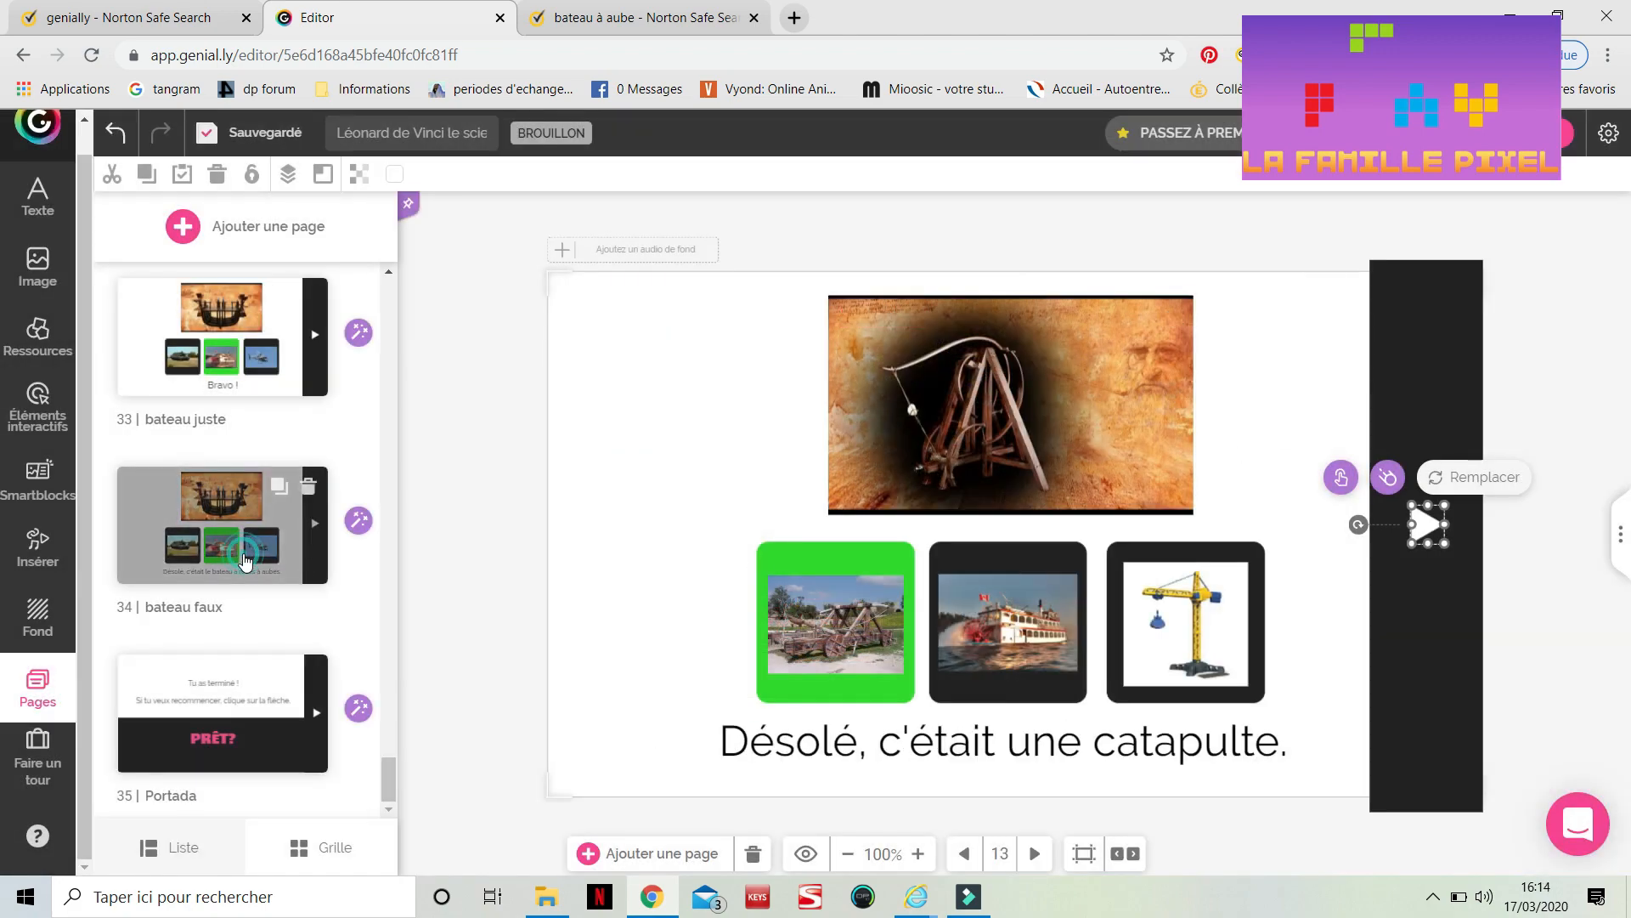
Preview the 'bateau faux' page and follow its arrow to the final 'Portada' page
click(246, 559)
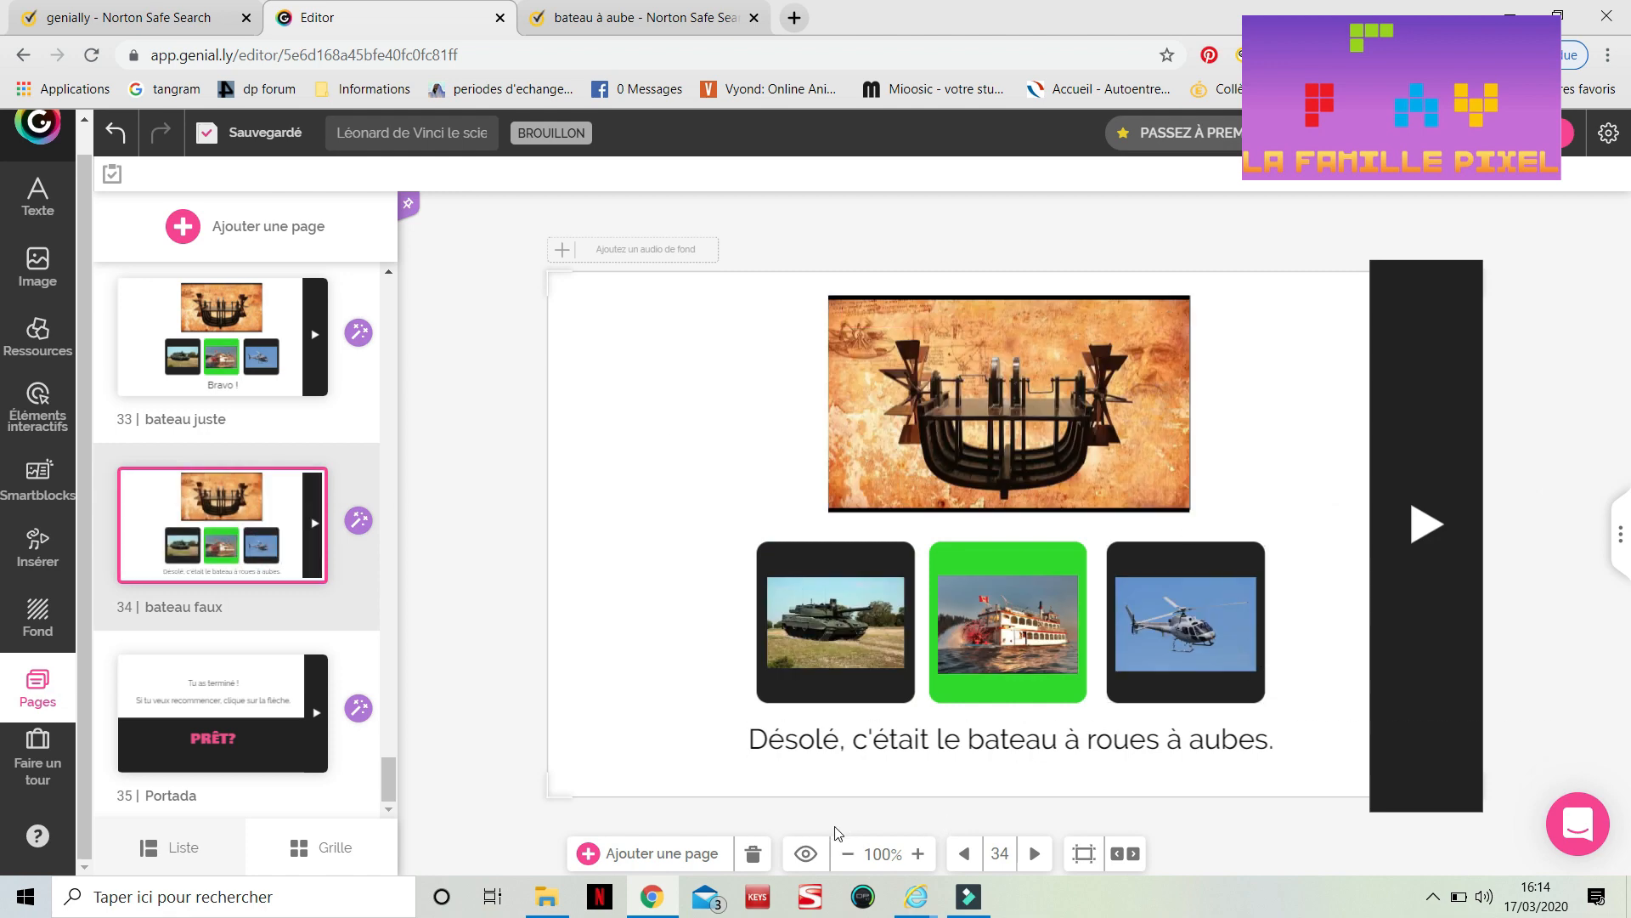
click(803, 853)
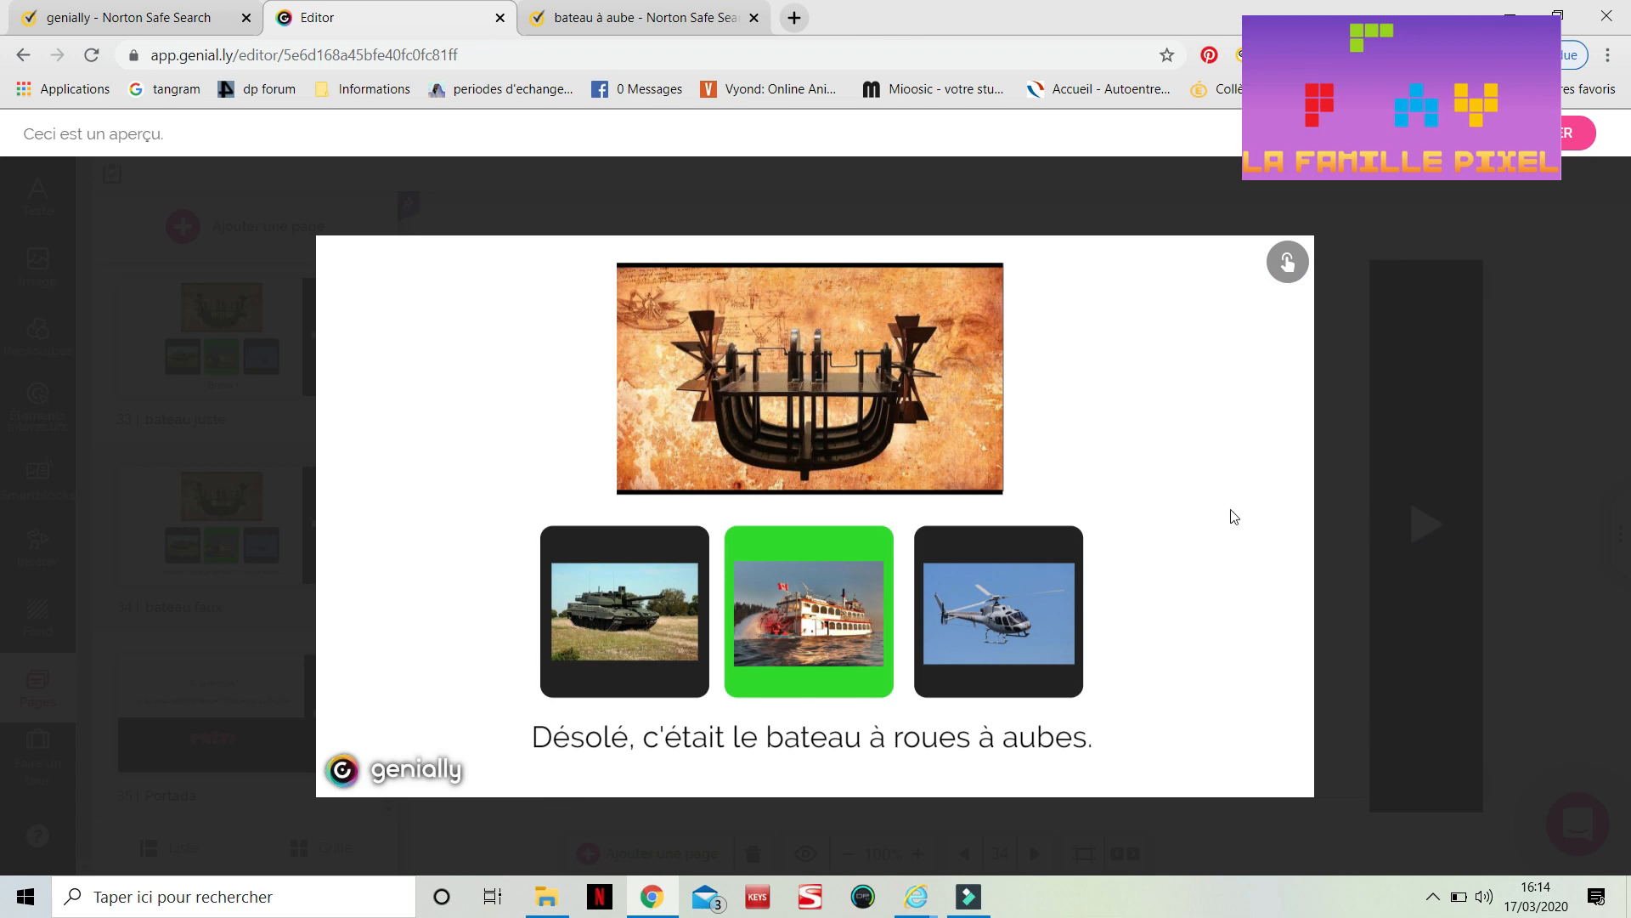
mouse_move(1088, 514)
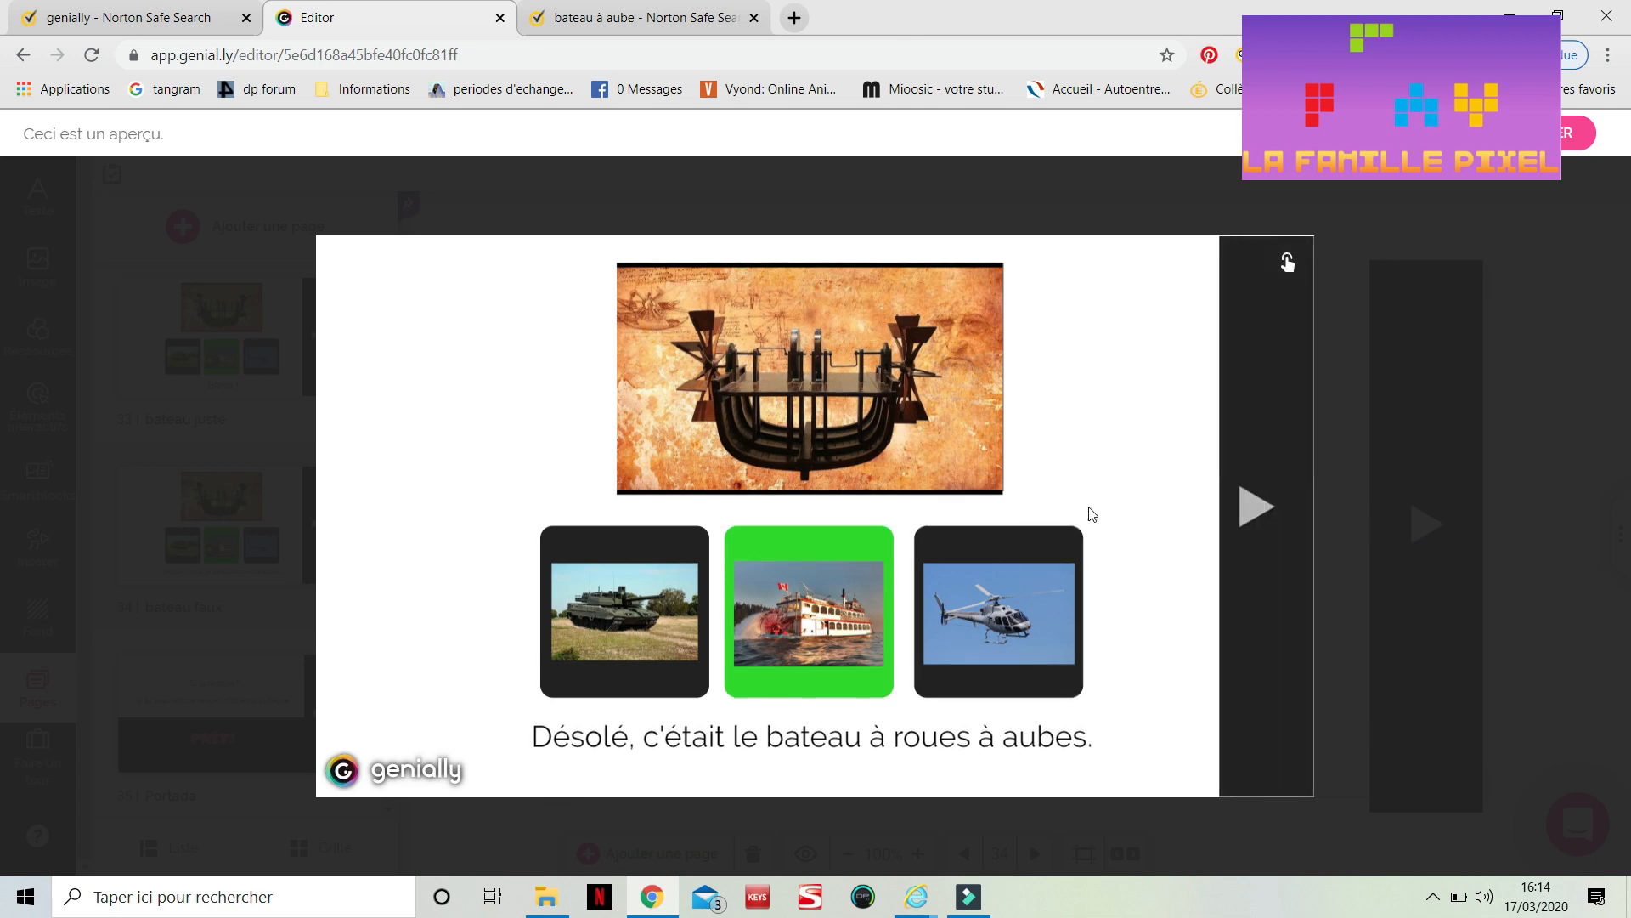
click(1239, 510)
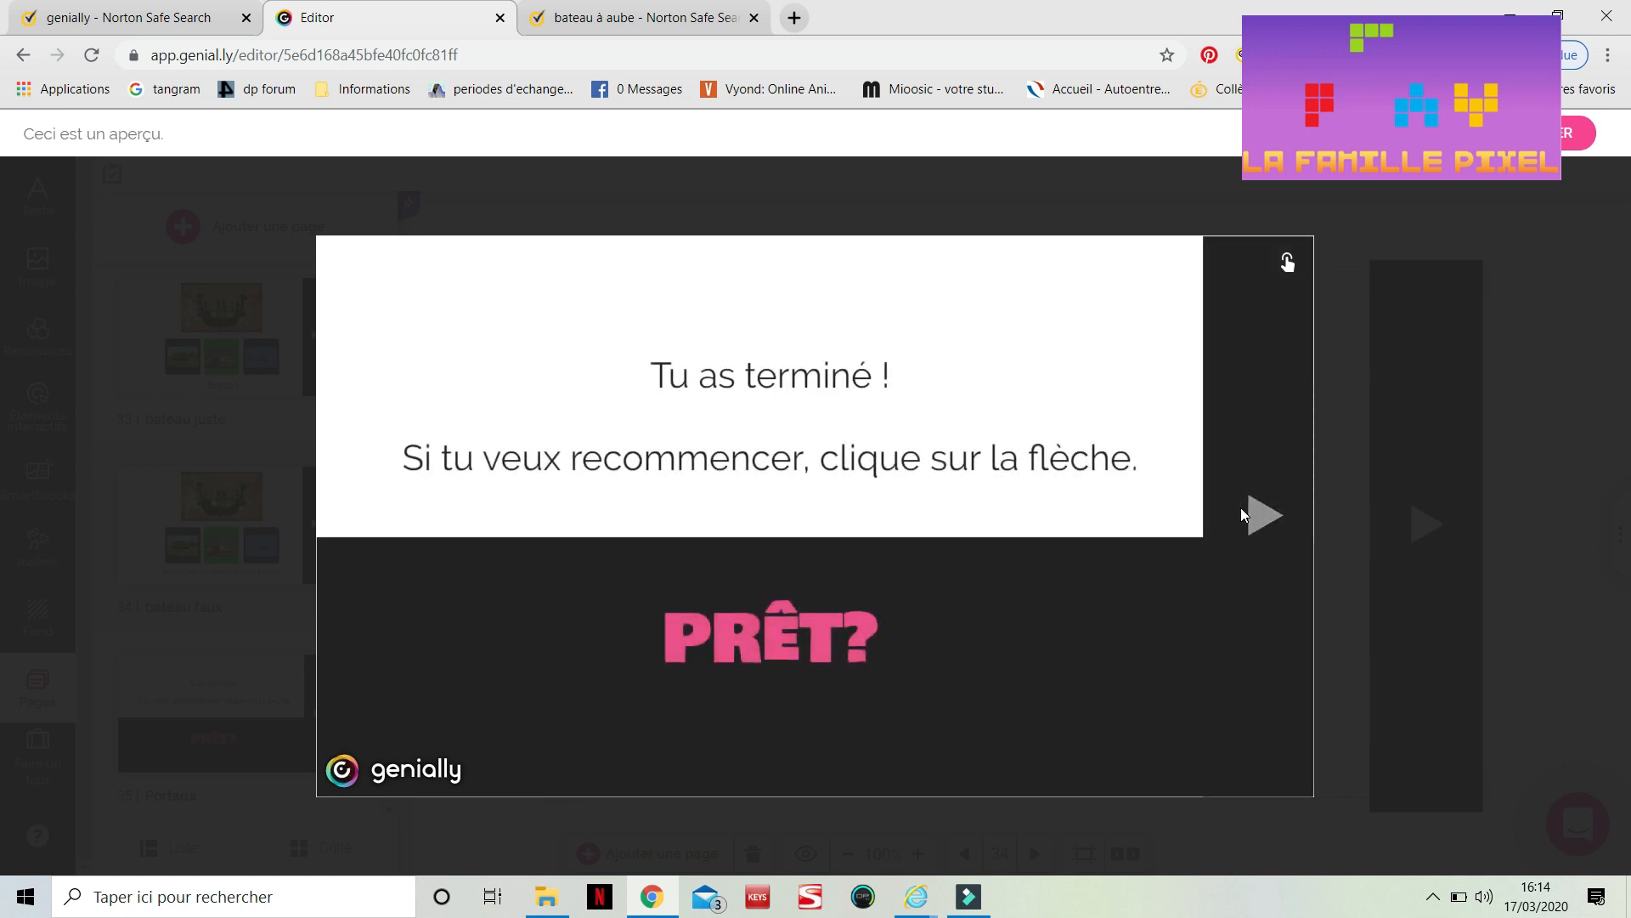
click(1344, 471)
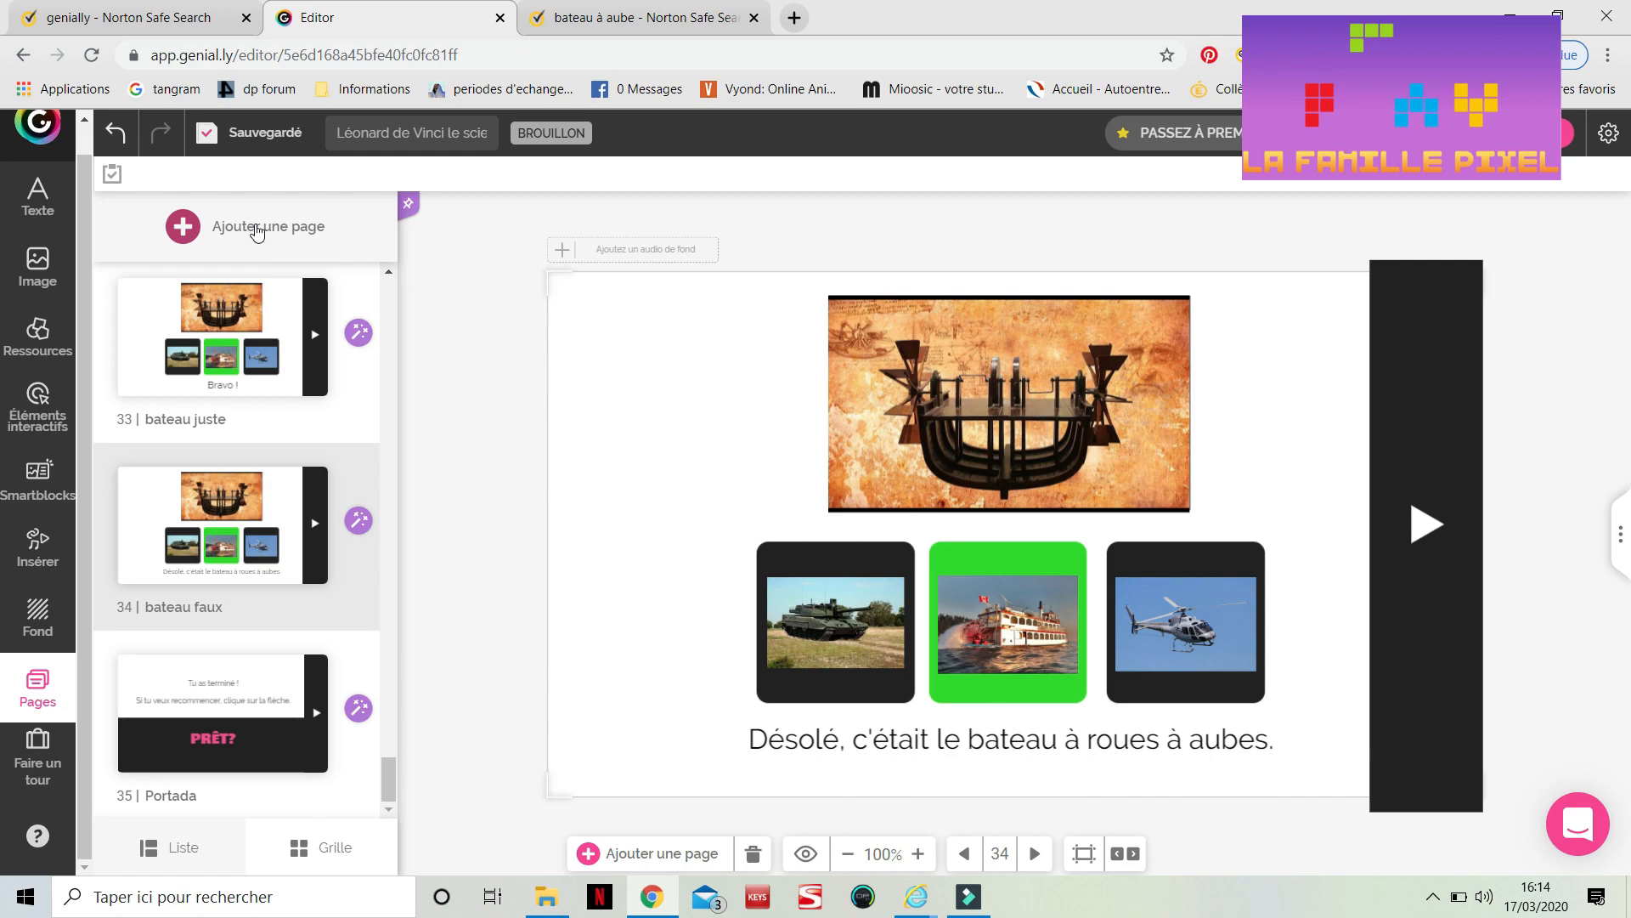
Browse the page templates available for adding a page, then close the dialog
click(256, 227)
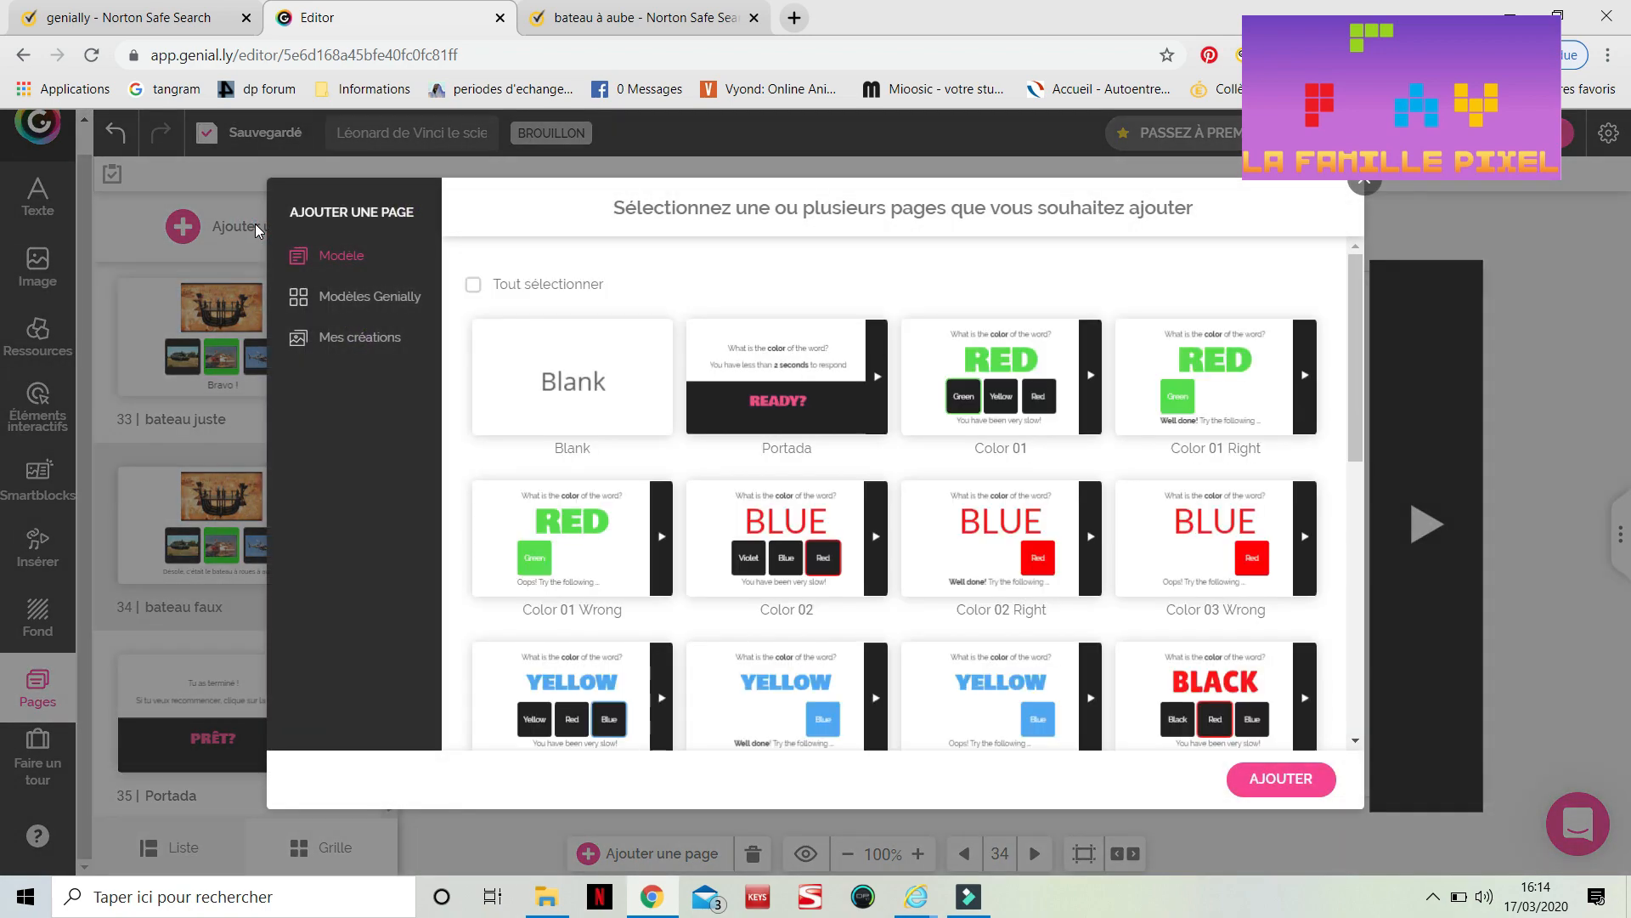
scroll(772, 518, down, 10)
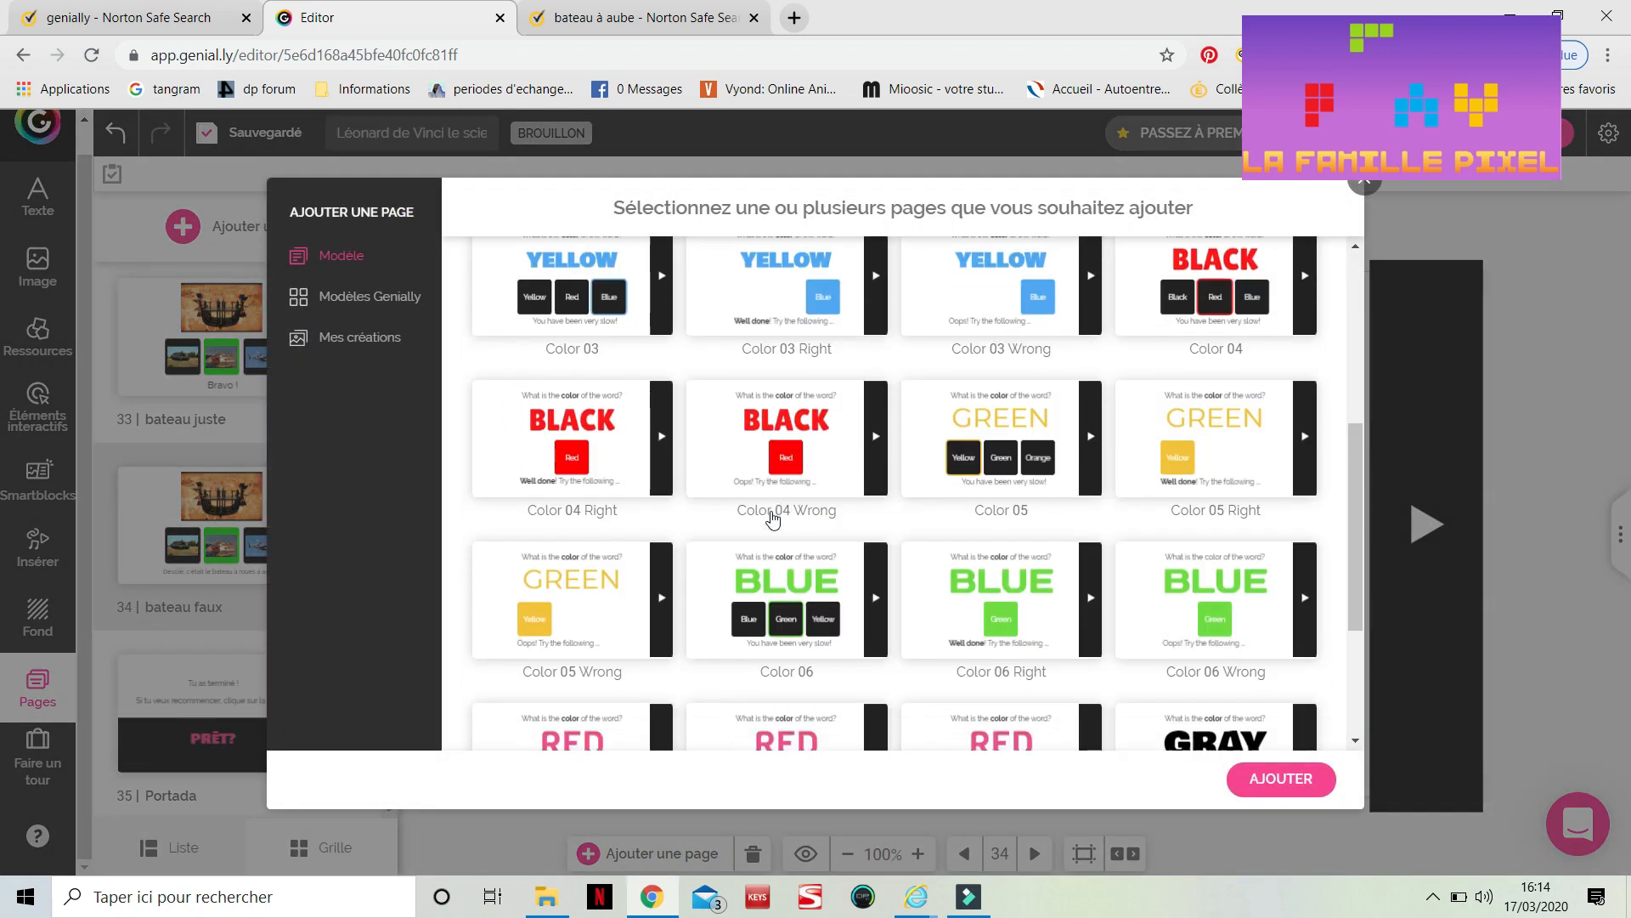
scroll(771, 518, up, 10)
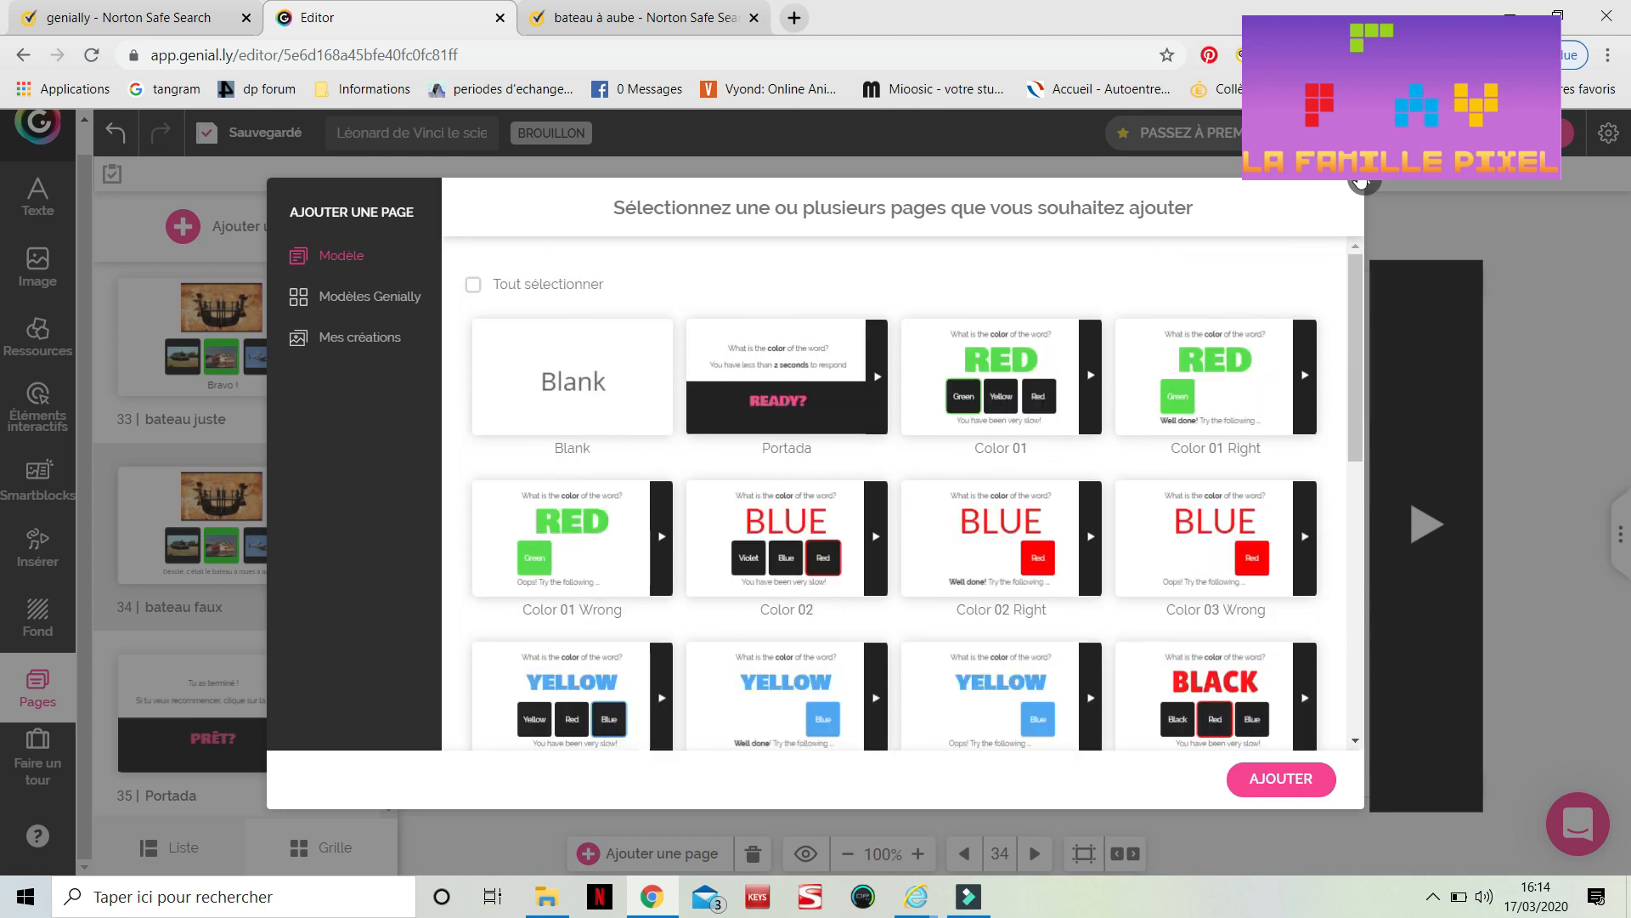
click(1362, 180)
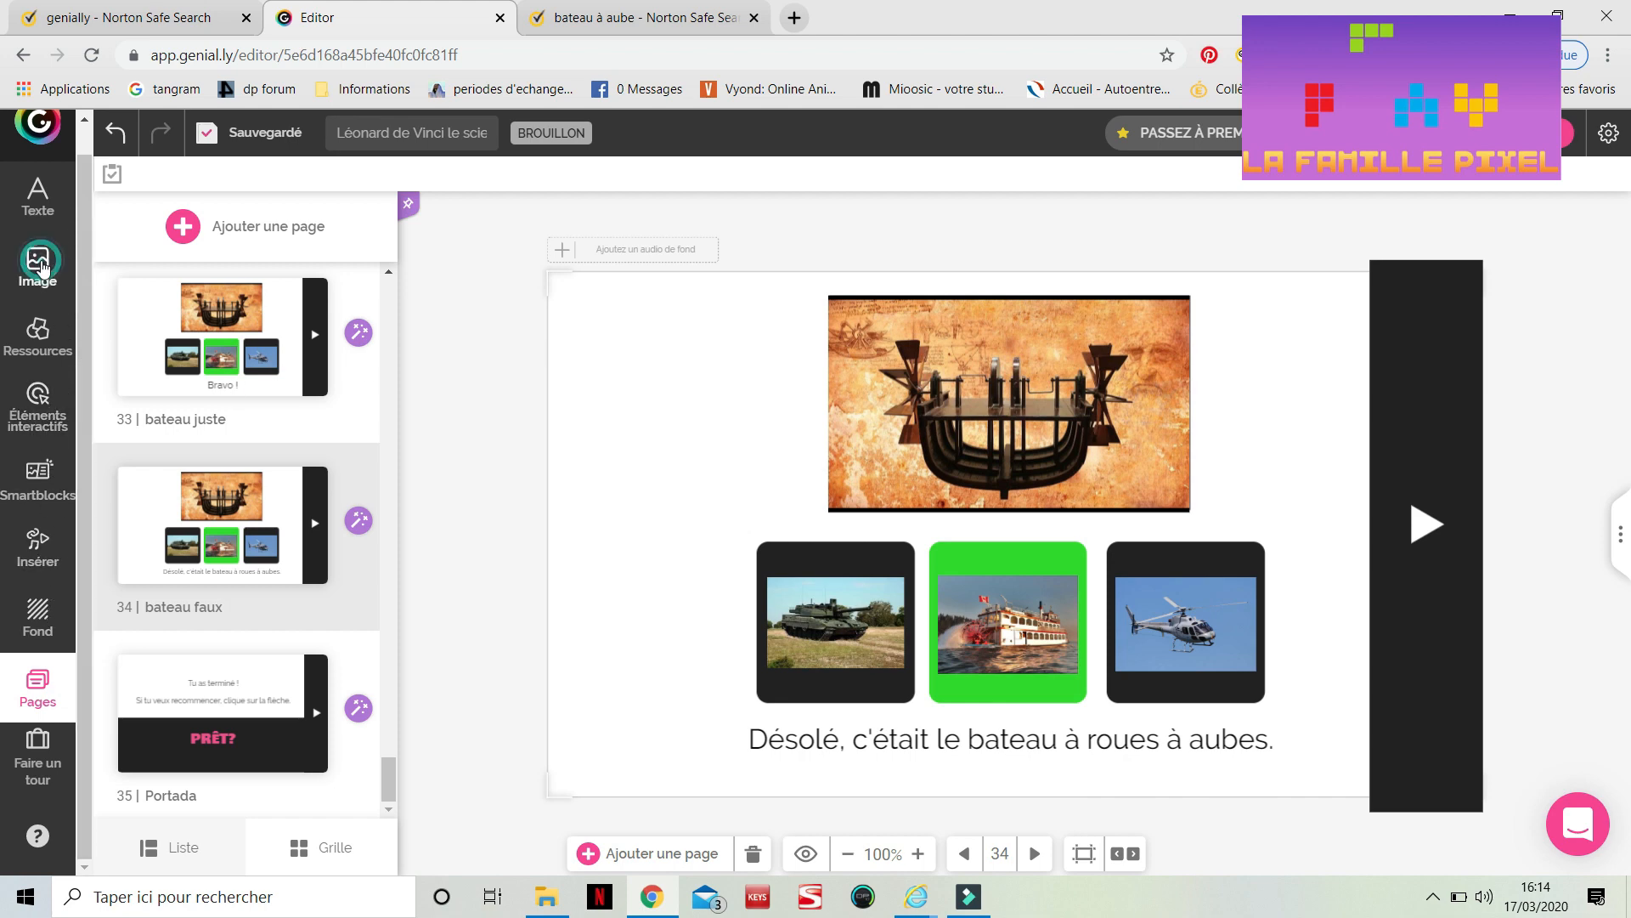
Browse the image sources, Pixabay and GIF libraries, resource illustrations, and interactive element buttons
click(38, 267)
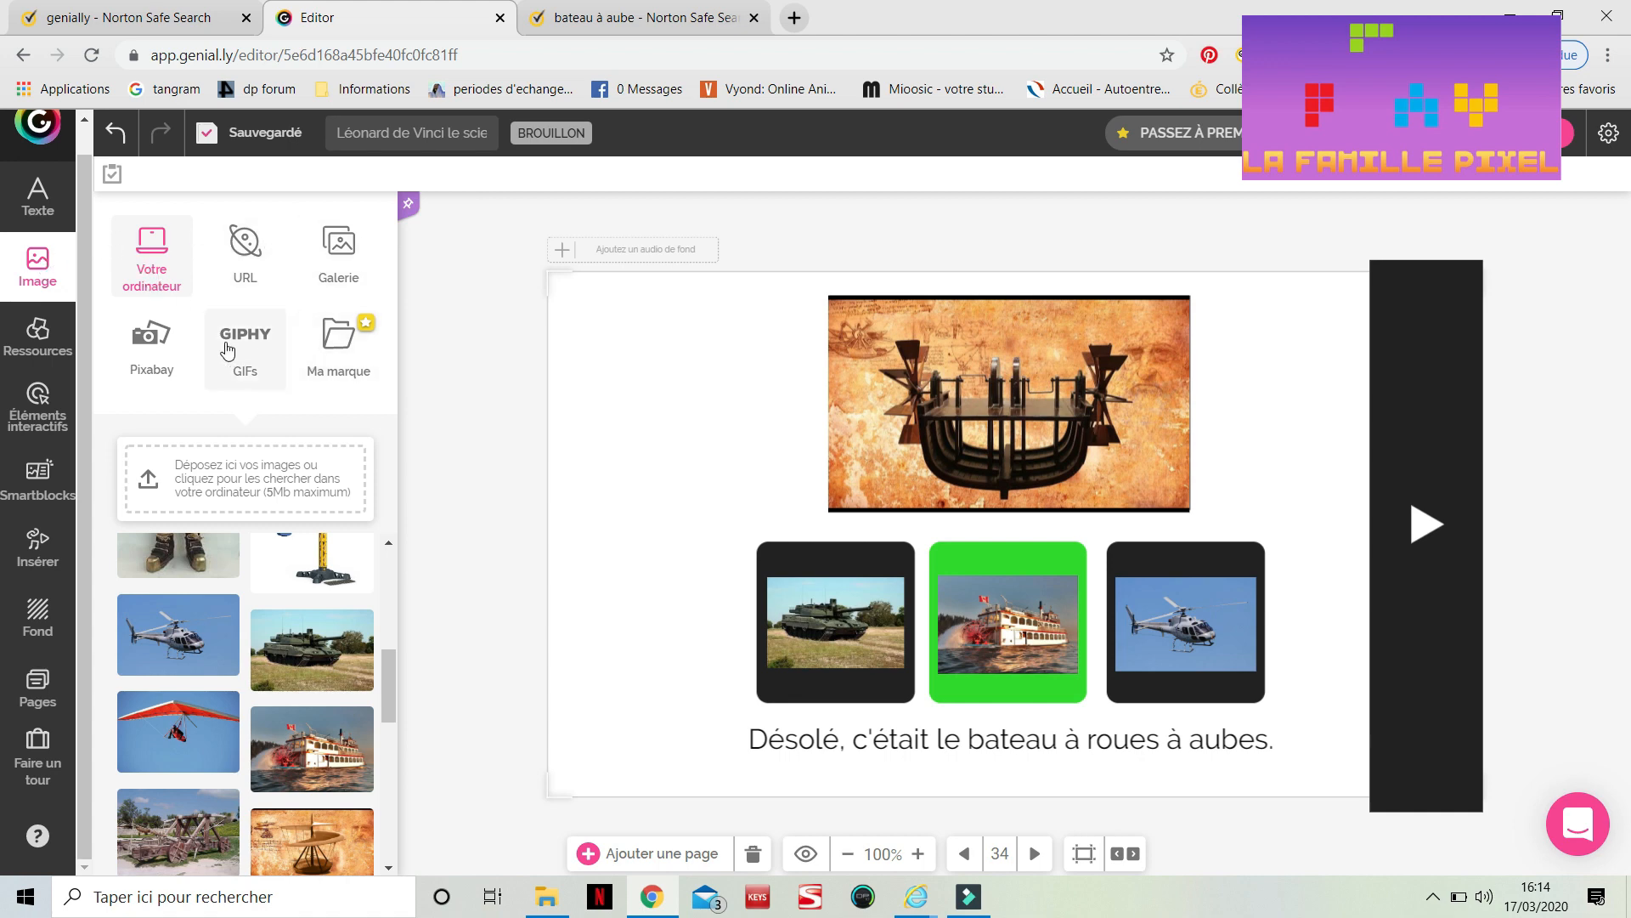
click(148, 350)
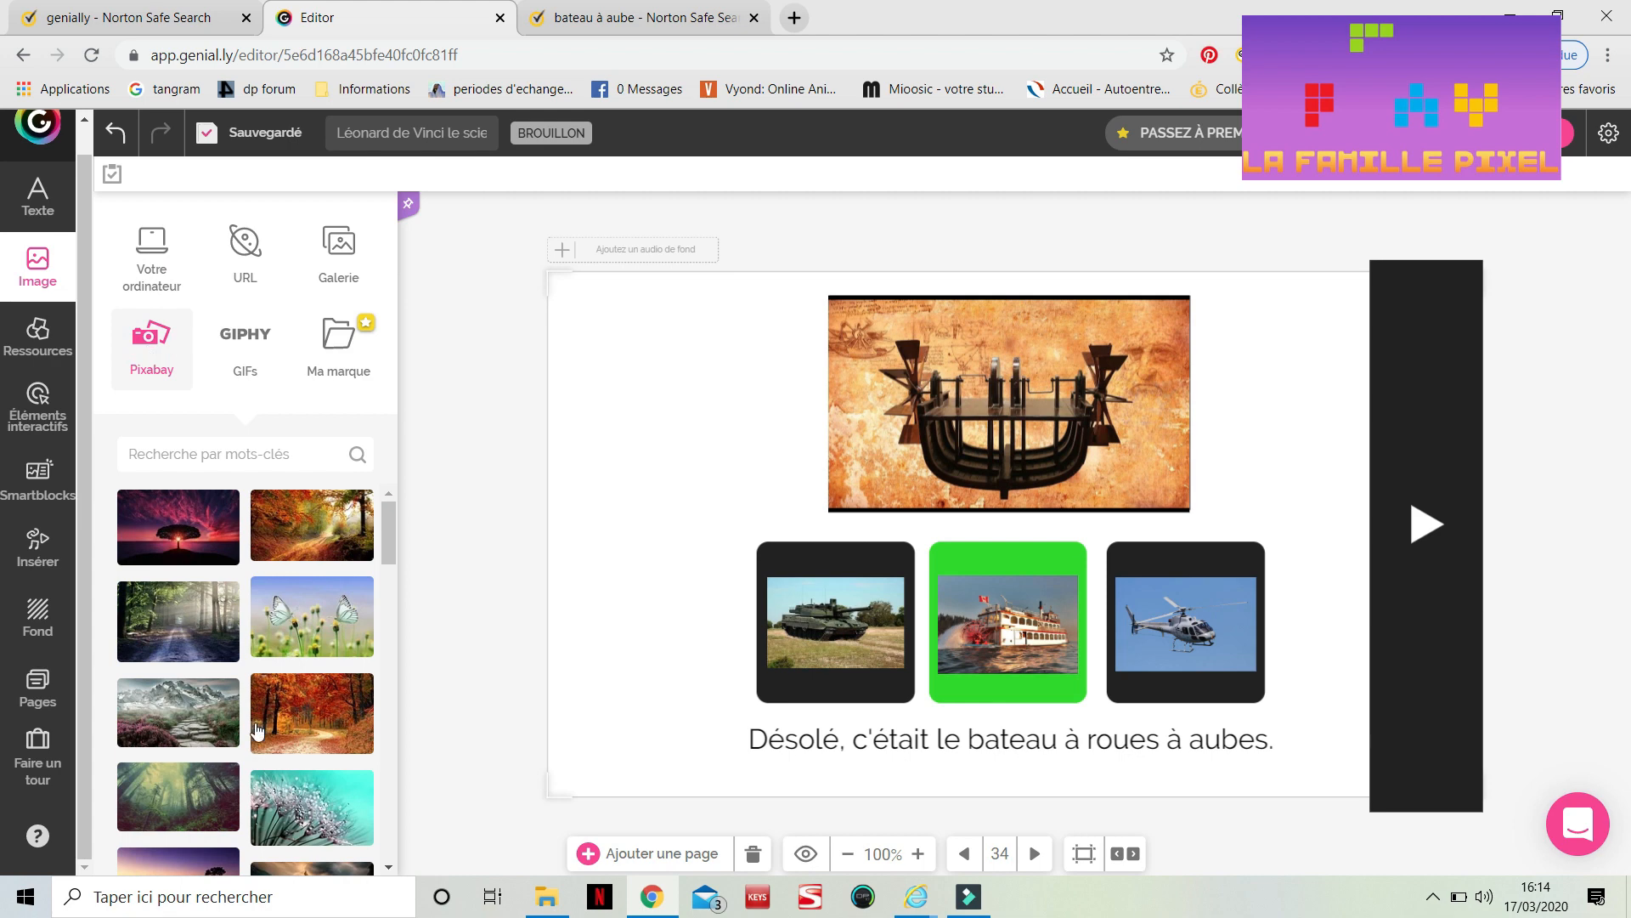
scroll(258, 731, down, 2)
scroll(257, 730, up, 2)
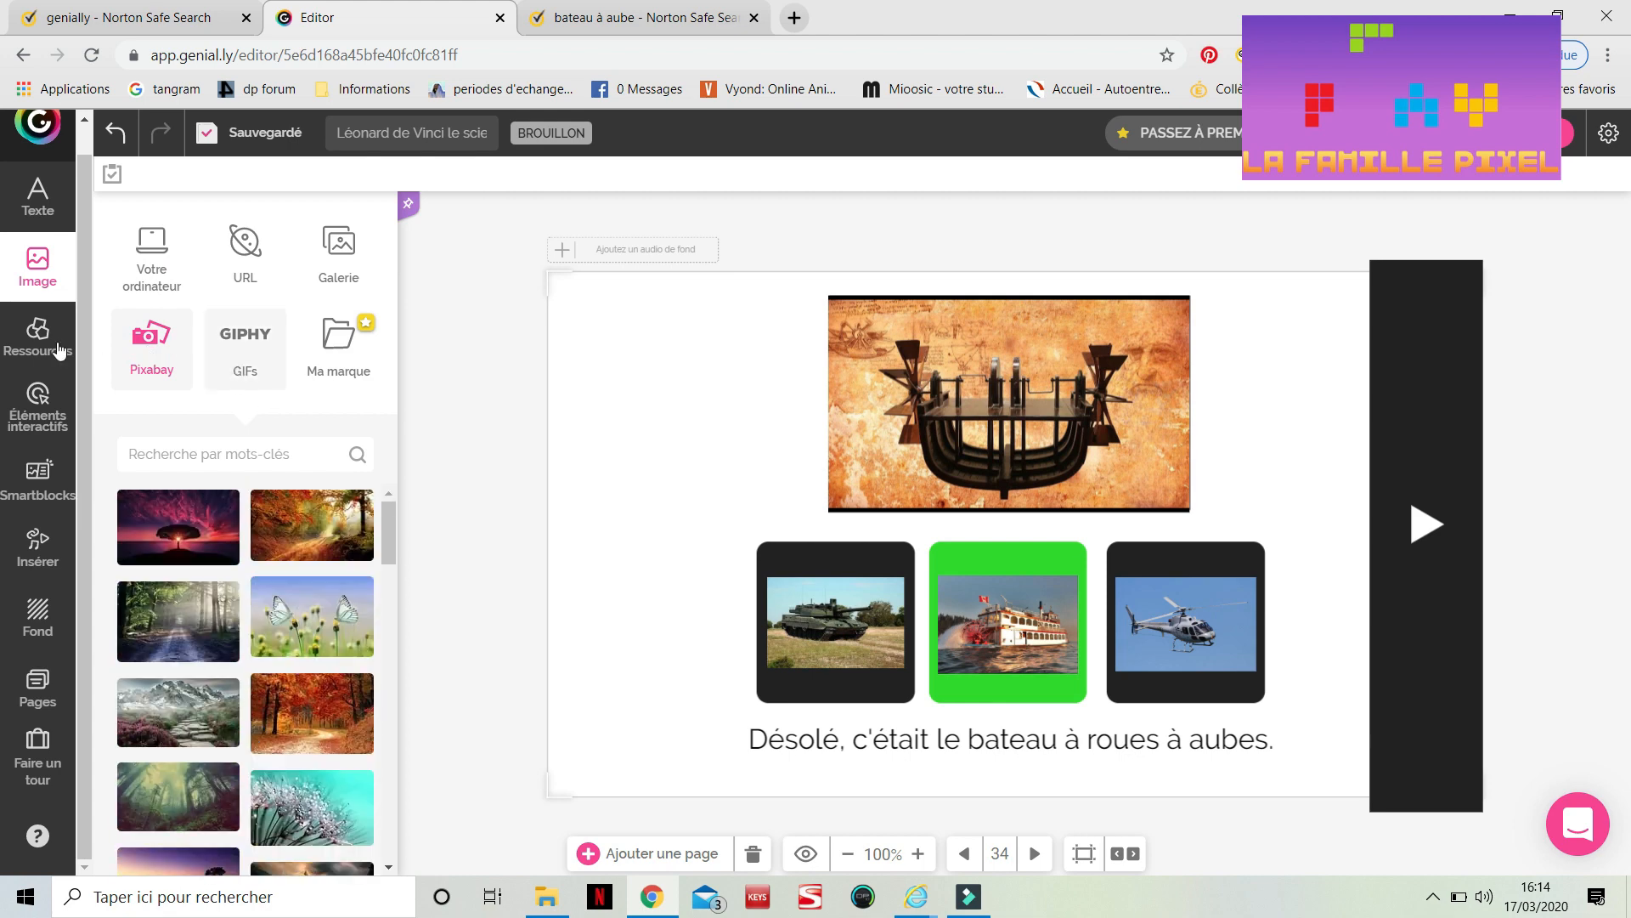
click(228, 349)
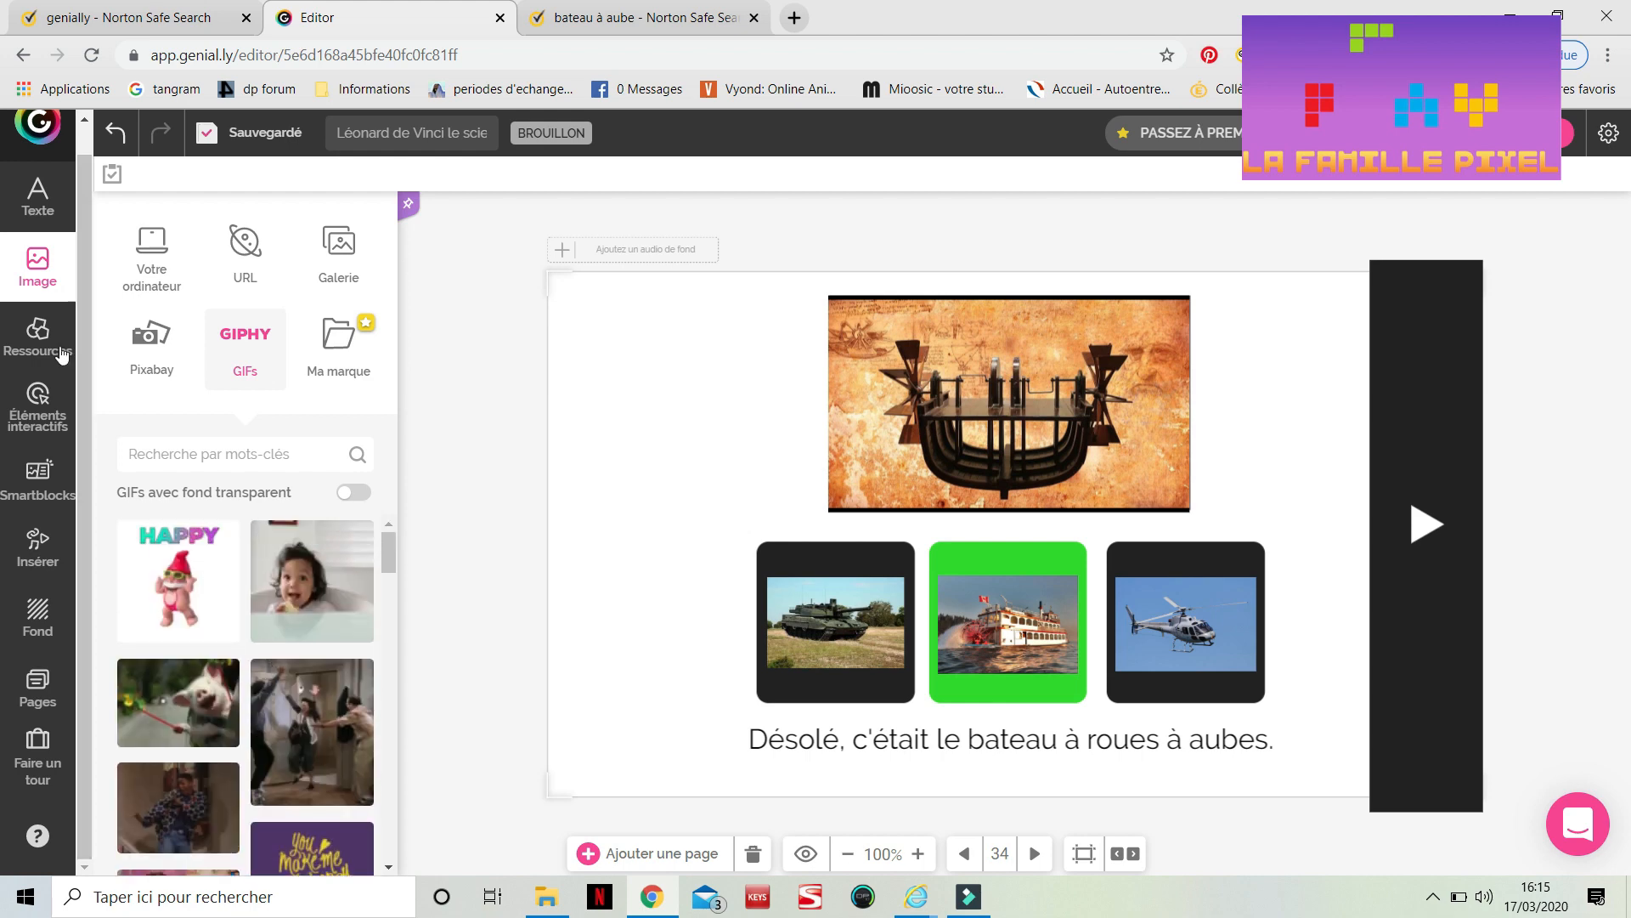
click(44, 330)
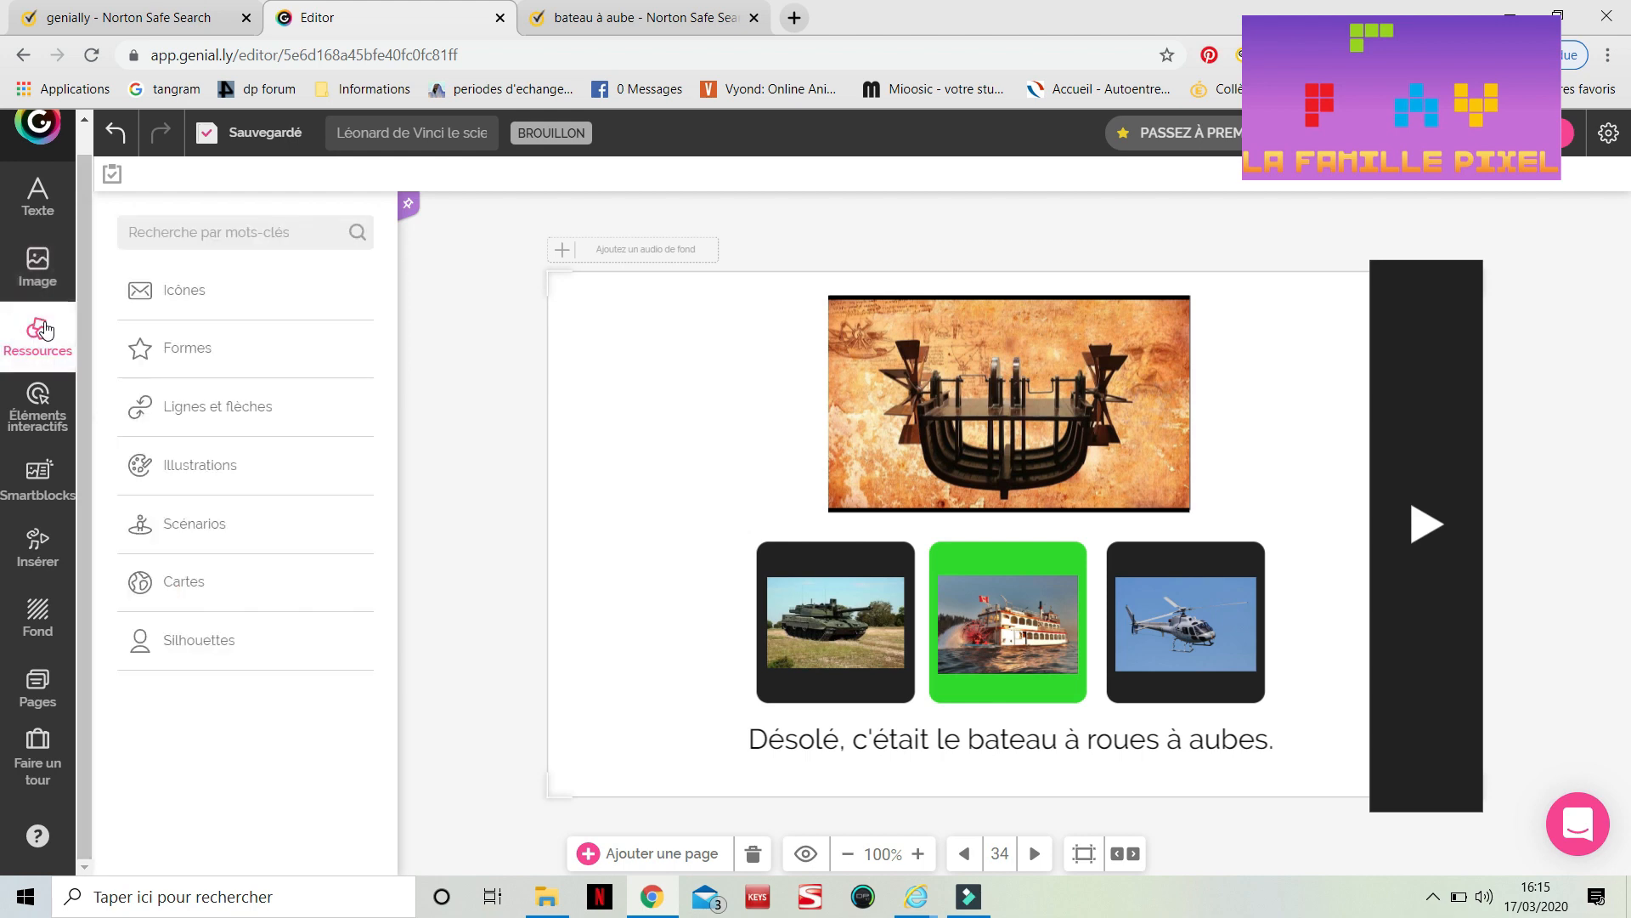
click(203, 474)
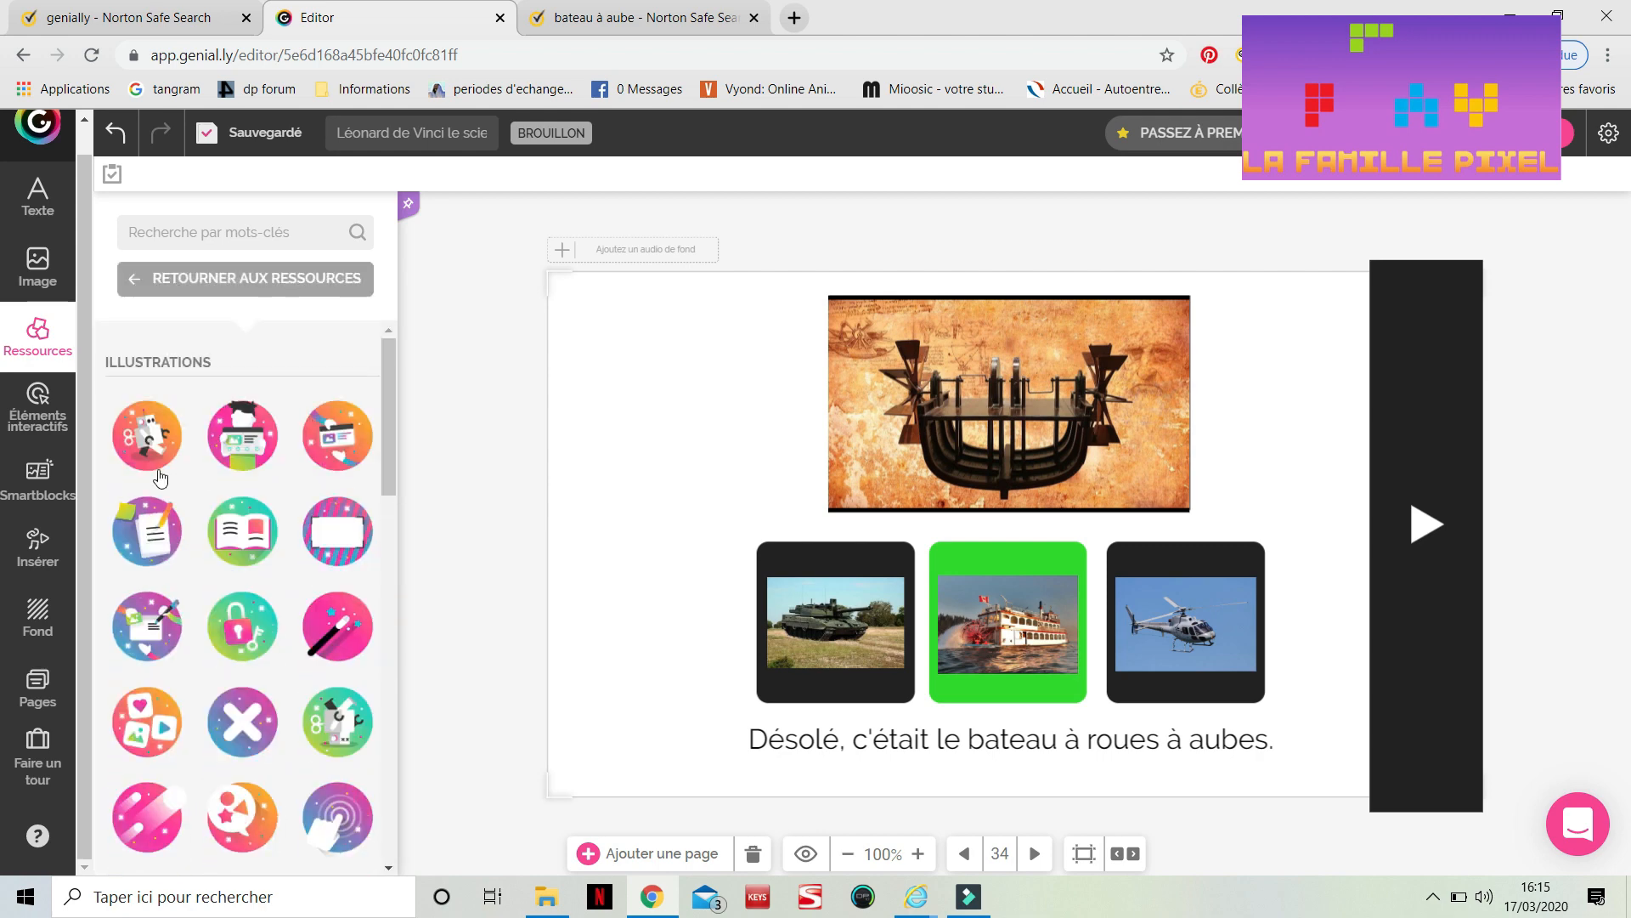
click(28, 406)
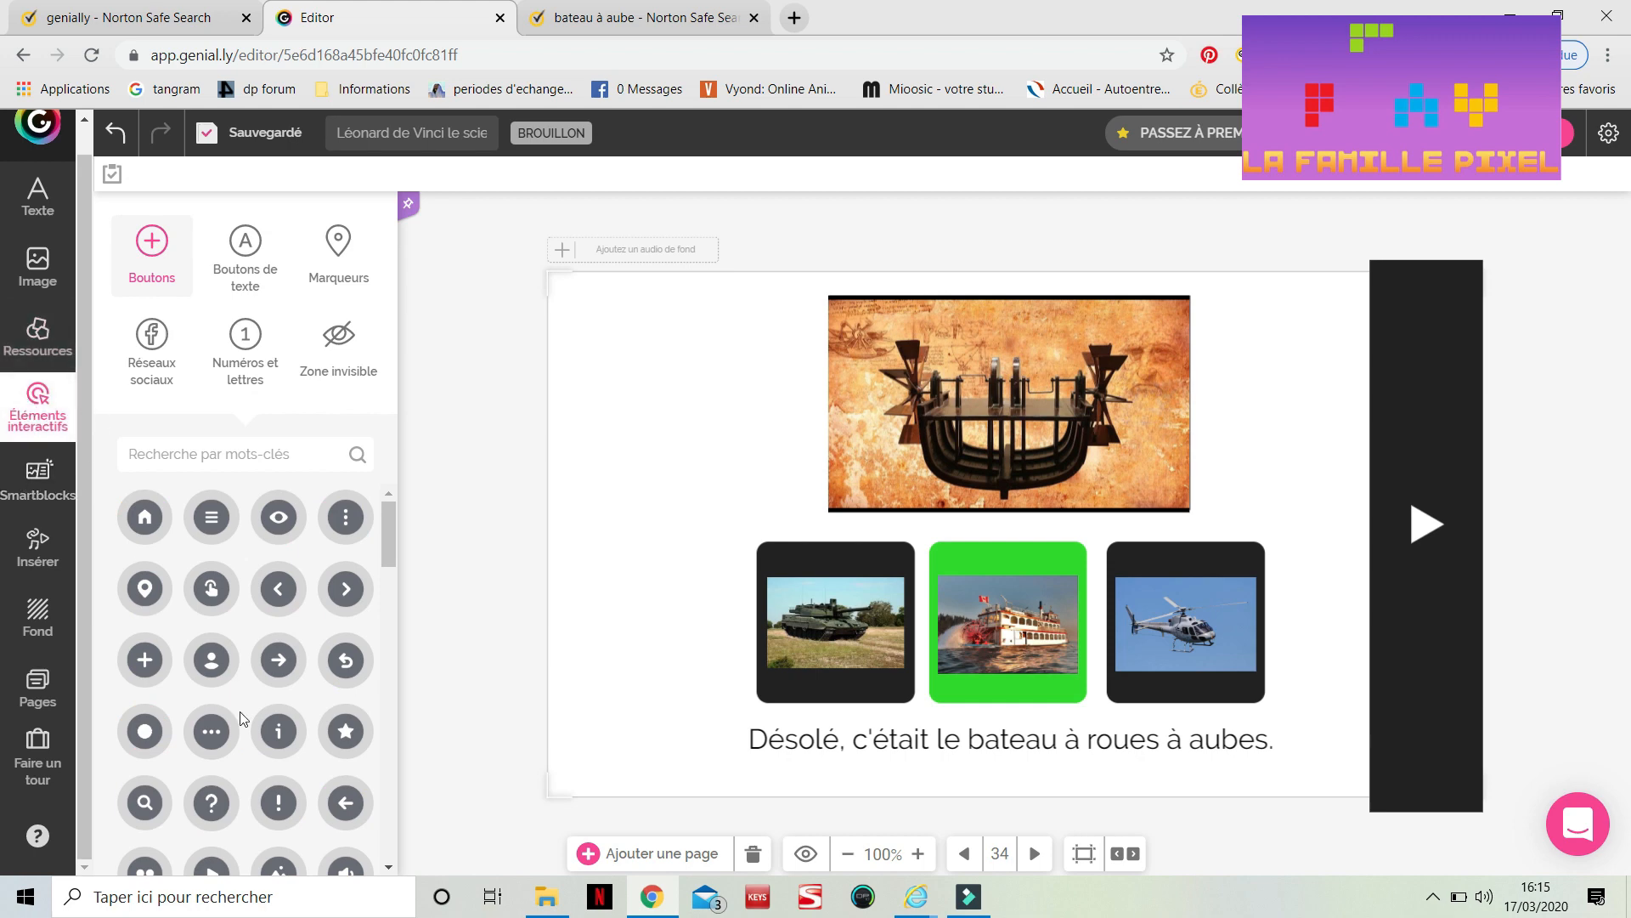
Browse the interactive buttons, the Smartblocks data, diagram and gallery blocks, and the video insert options
scroll(119, 599, down, 5)
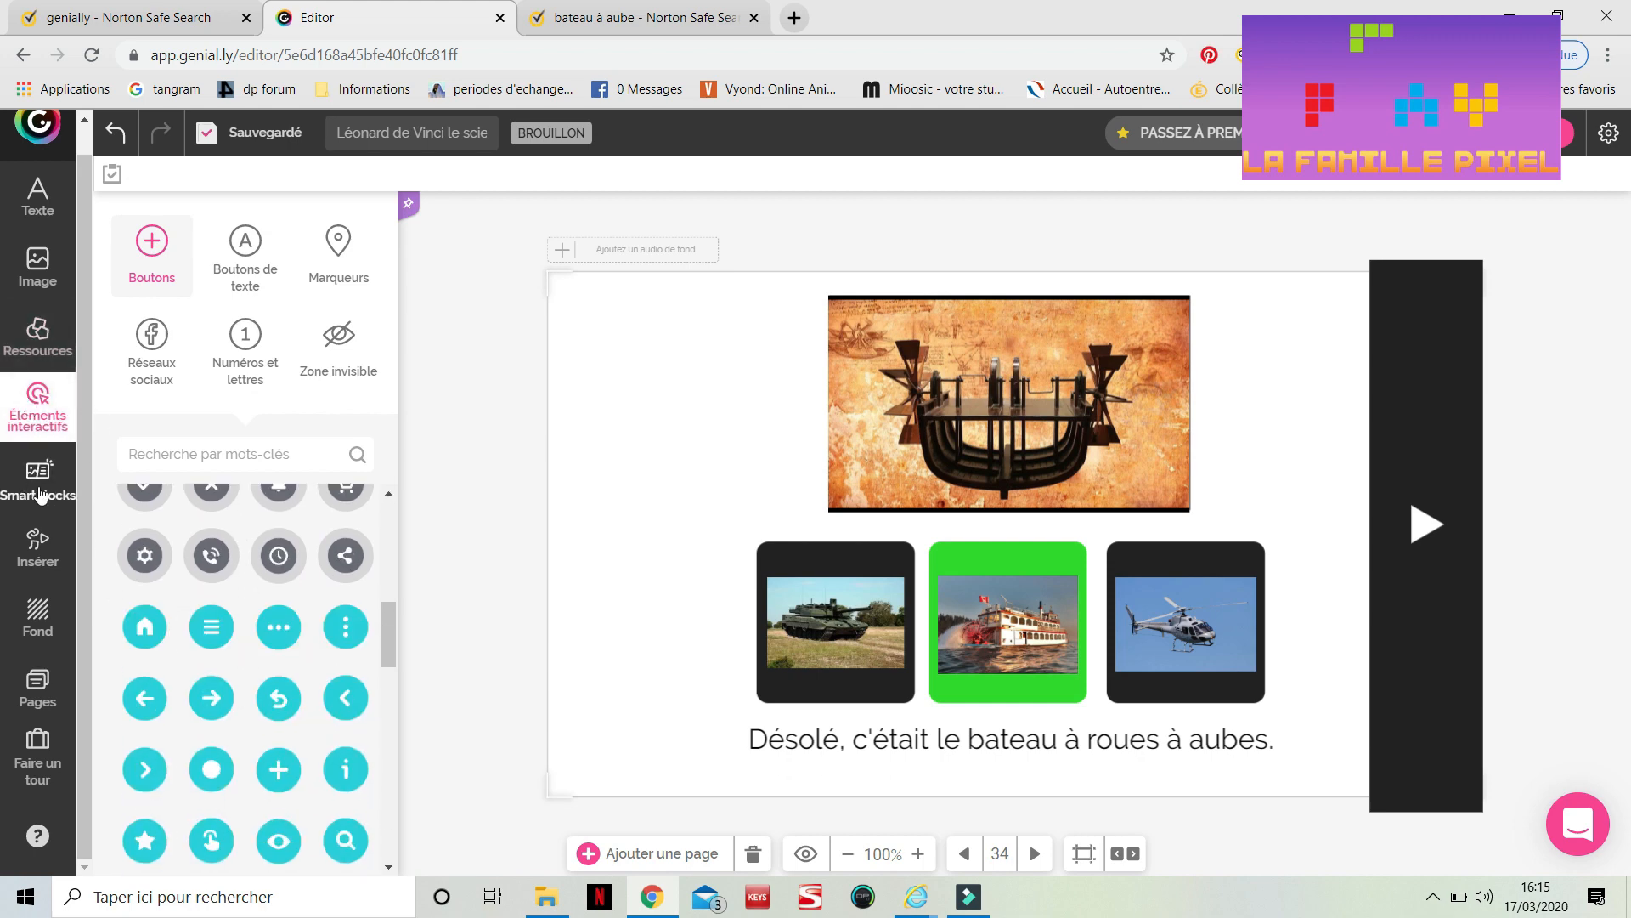
click(50, 494)
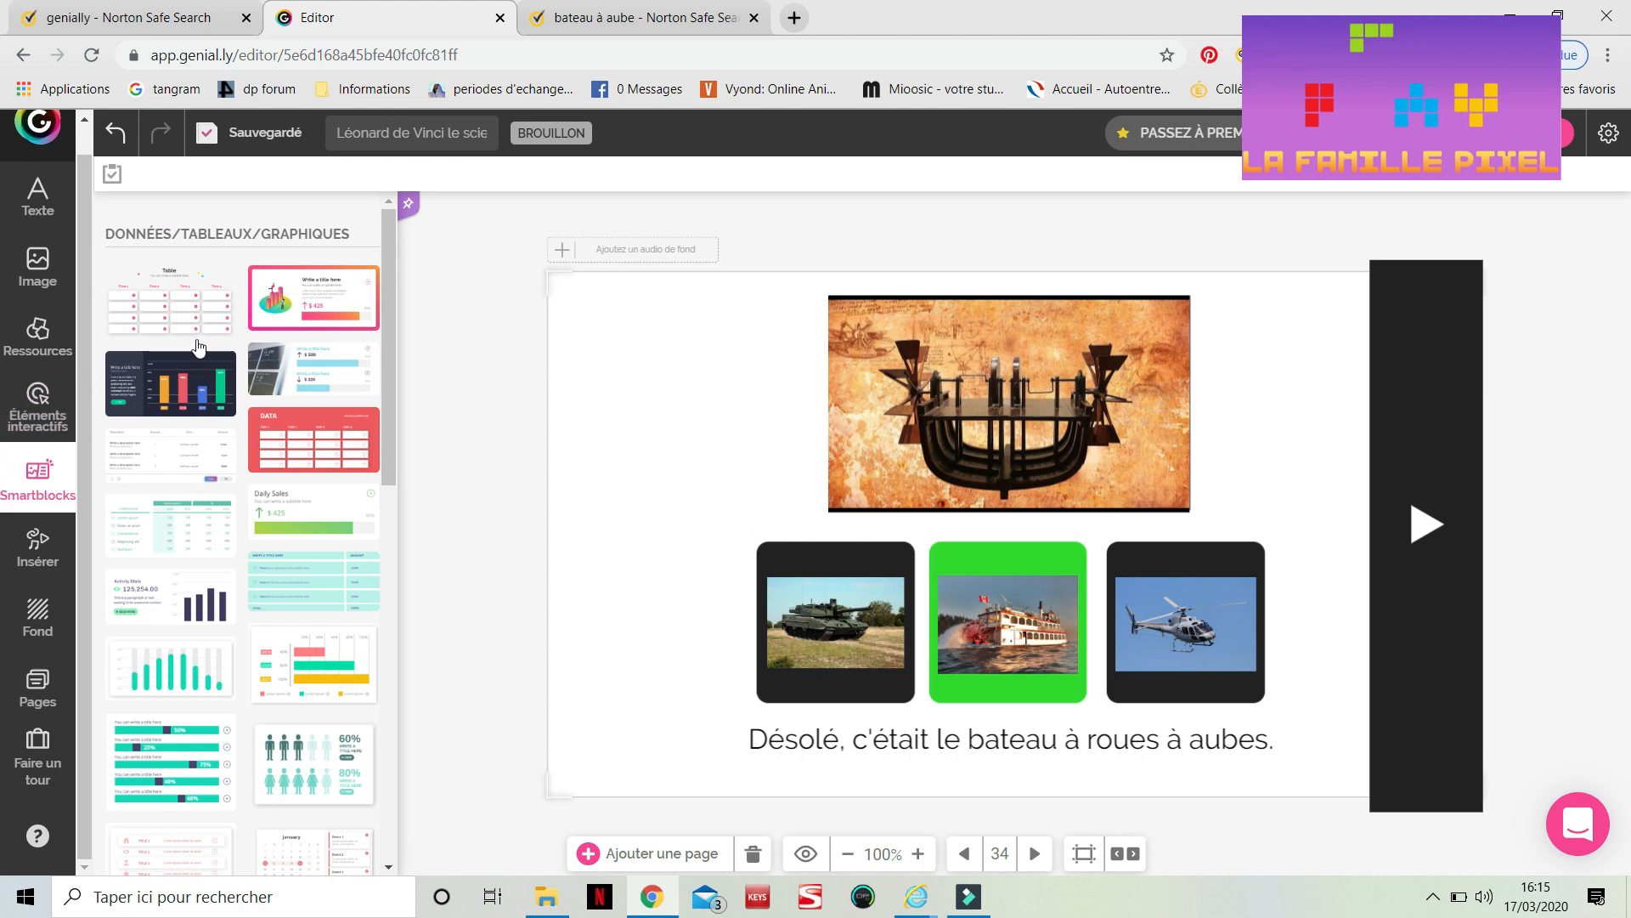
scroll(270, 643, down, 4)
scroll(270, 643, down, 4)
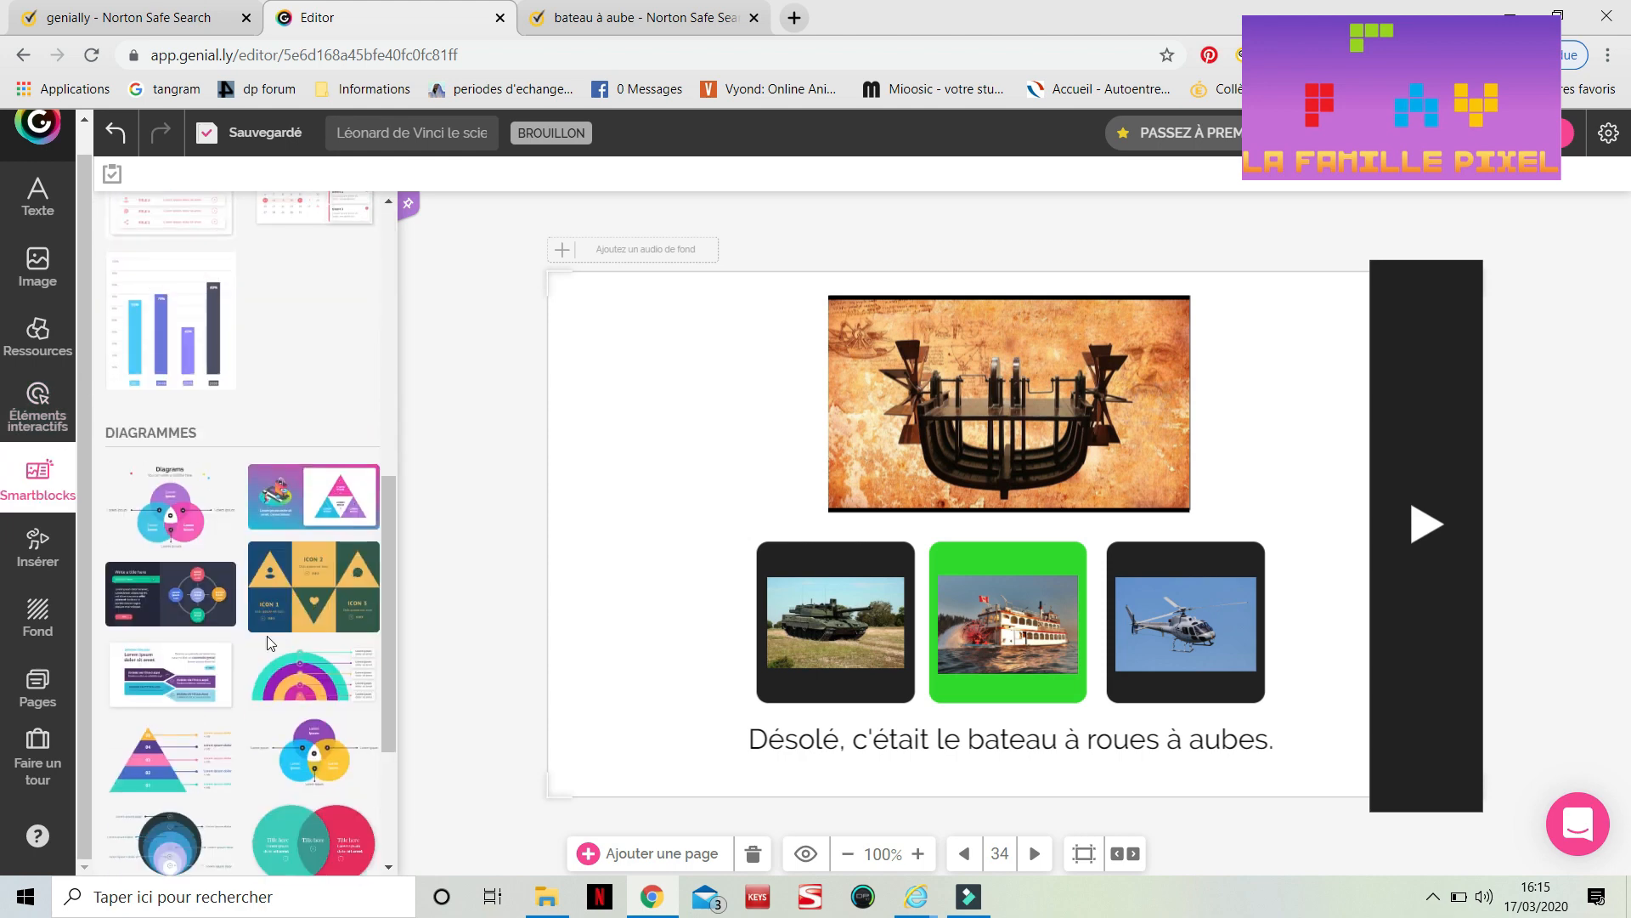
scroll(270, 643, down, 10)
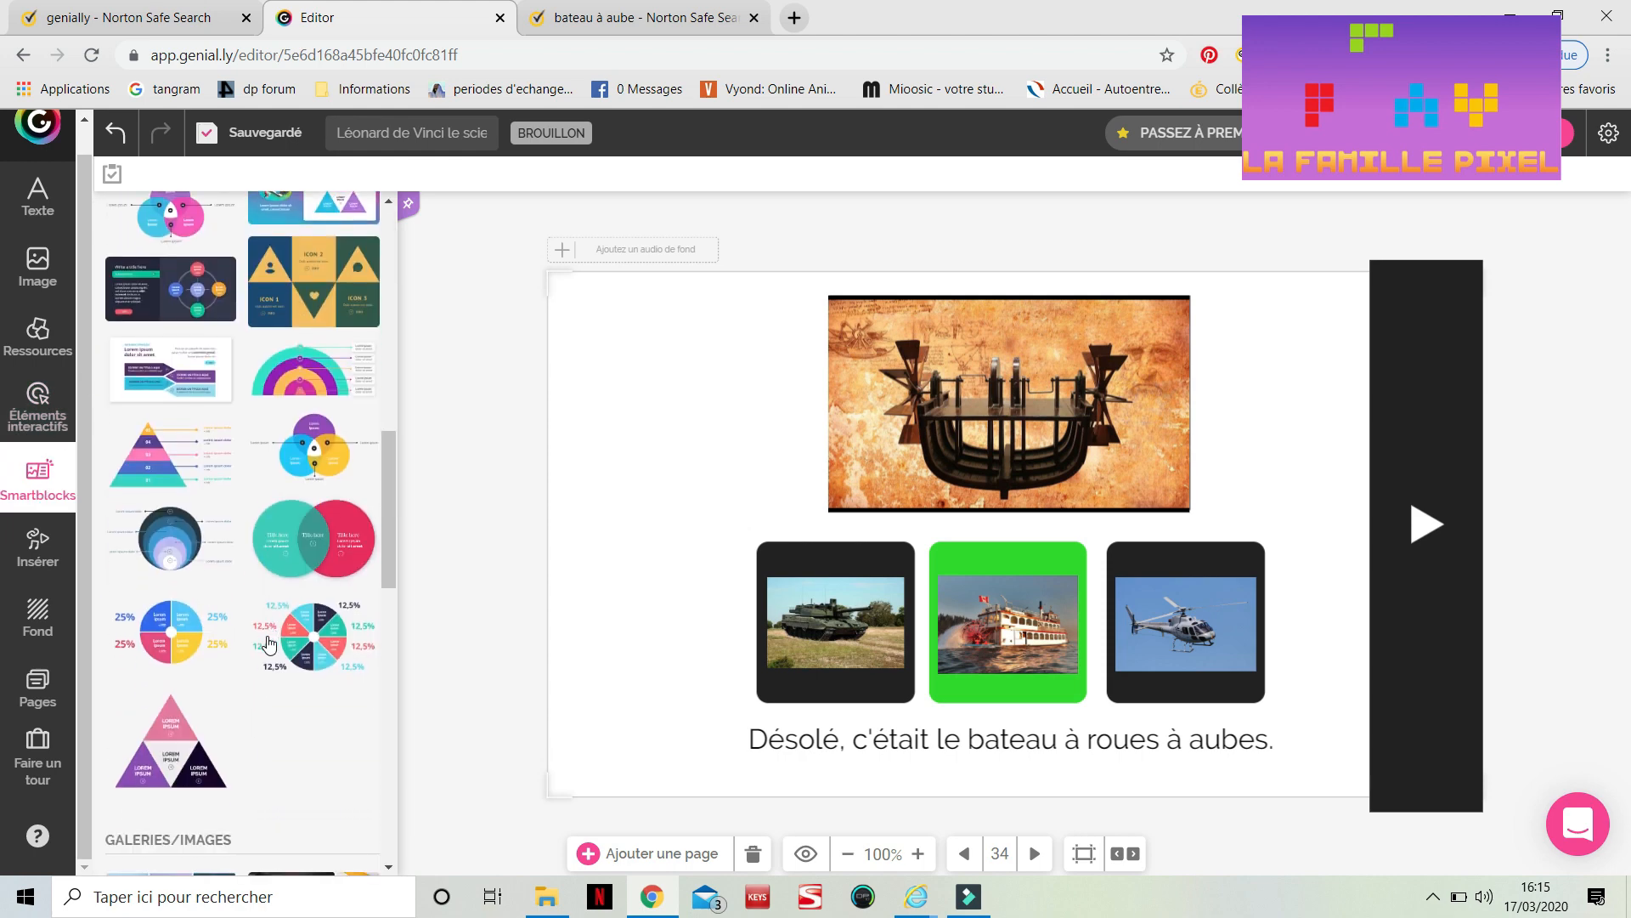
scroll(270, 643, down, 1)
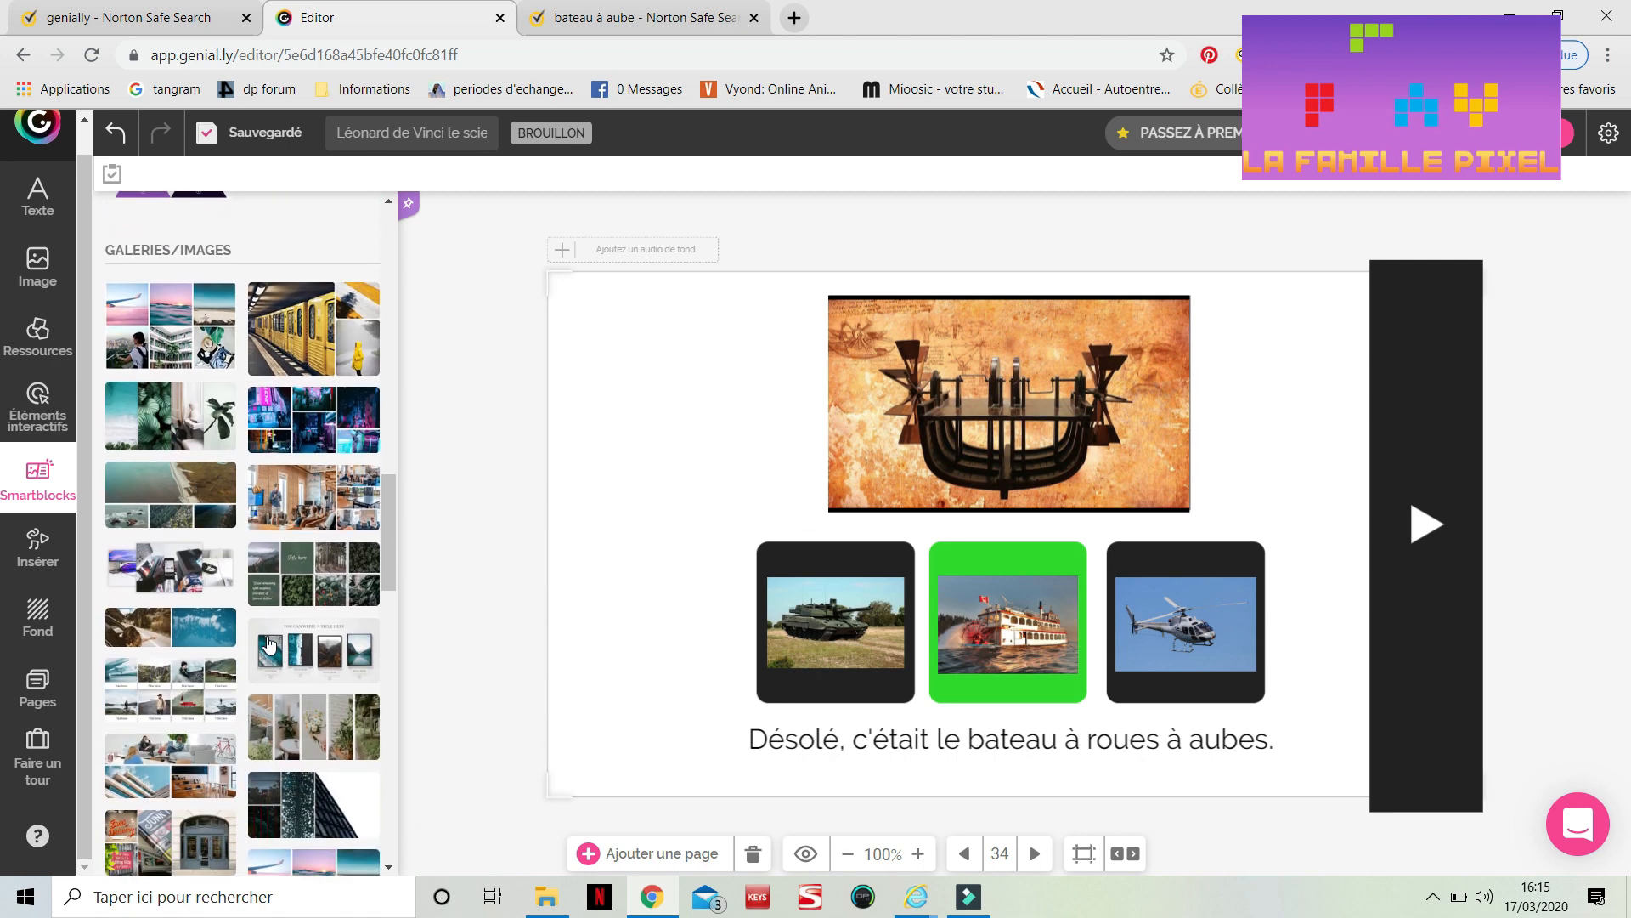
click(38, 574)
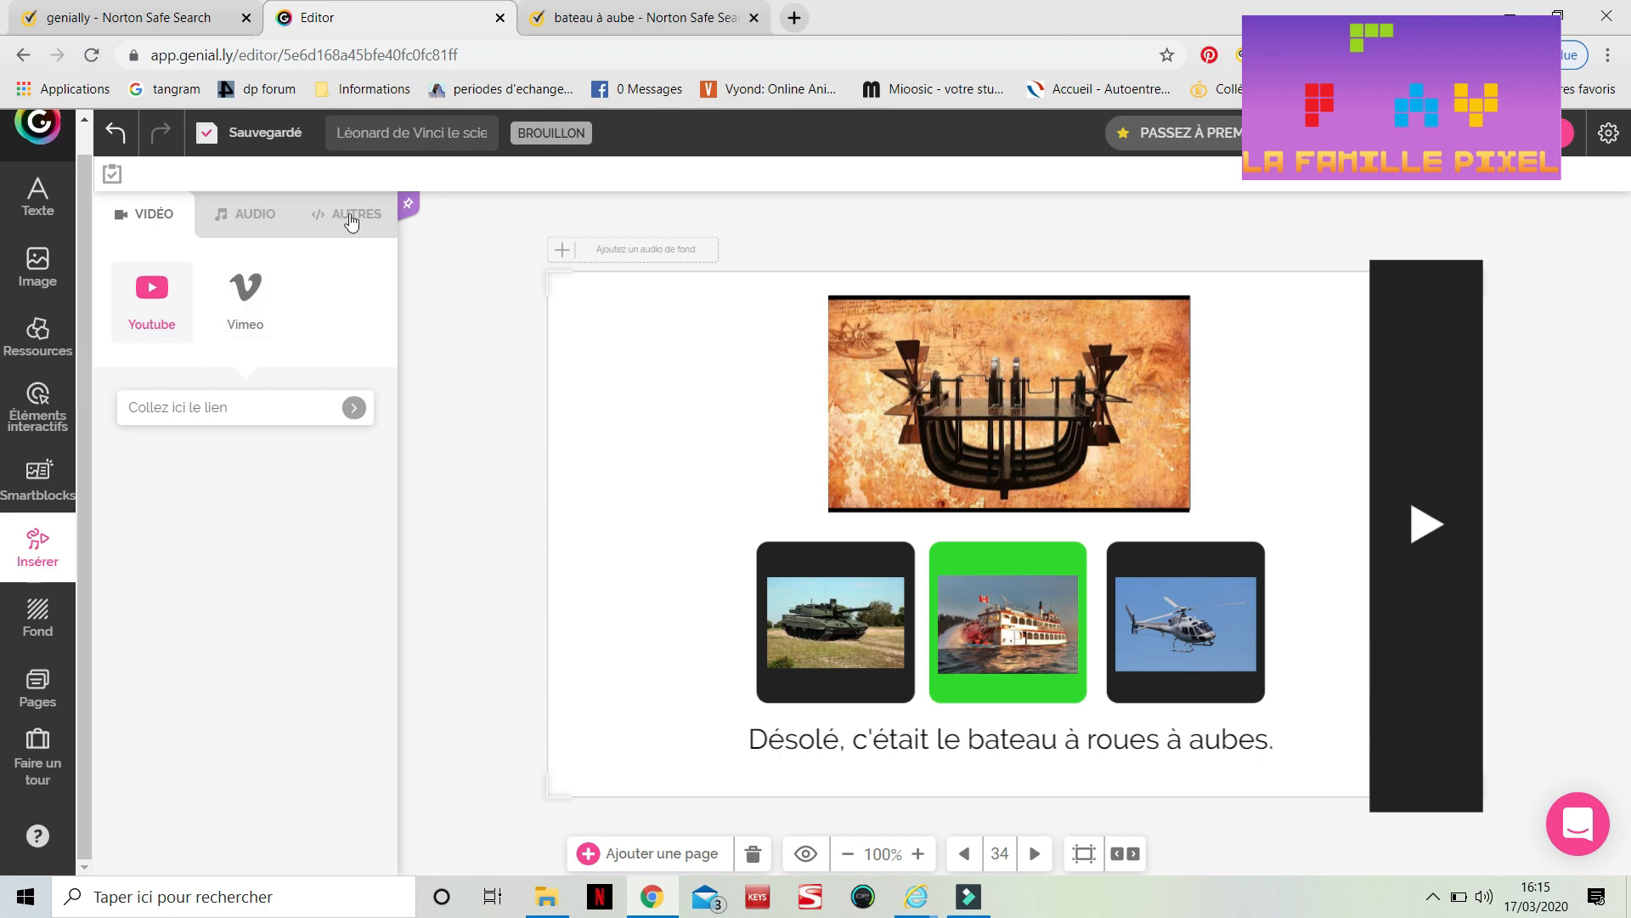
Open the interactivity types for the tank answer image, then close the dialog
click(834, 643)
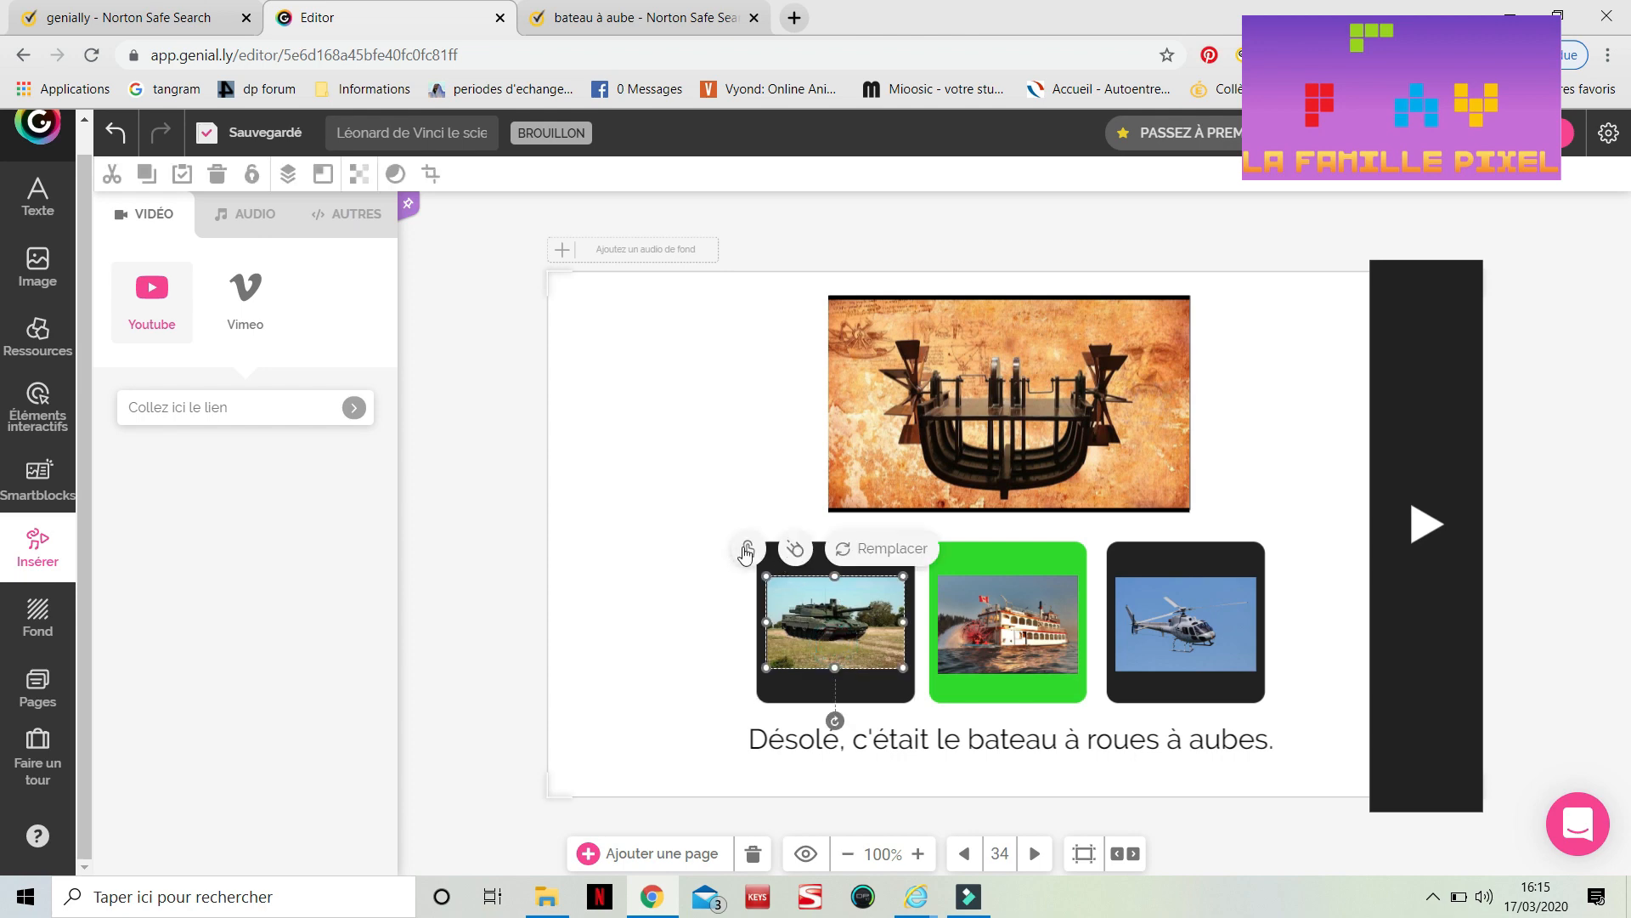
click(752, 550)
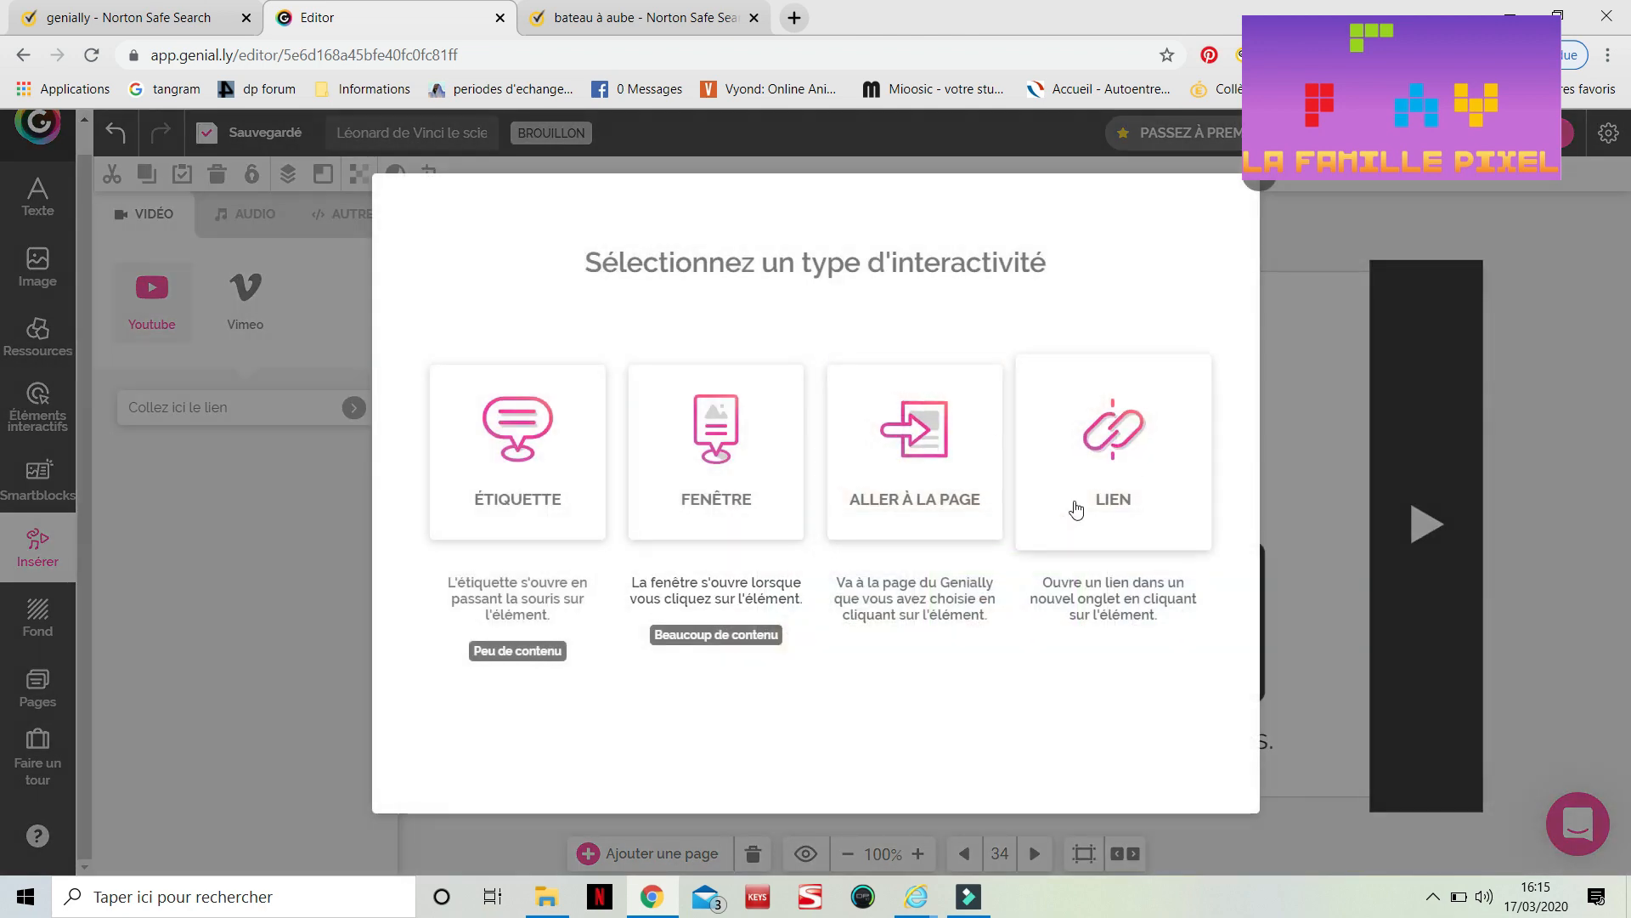
click(44, 610)
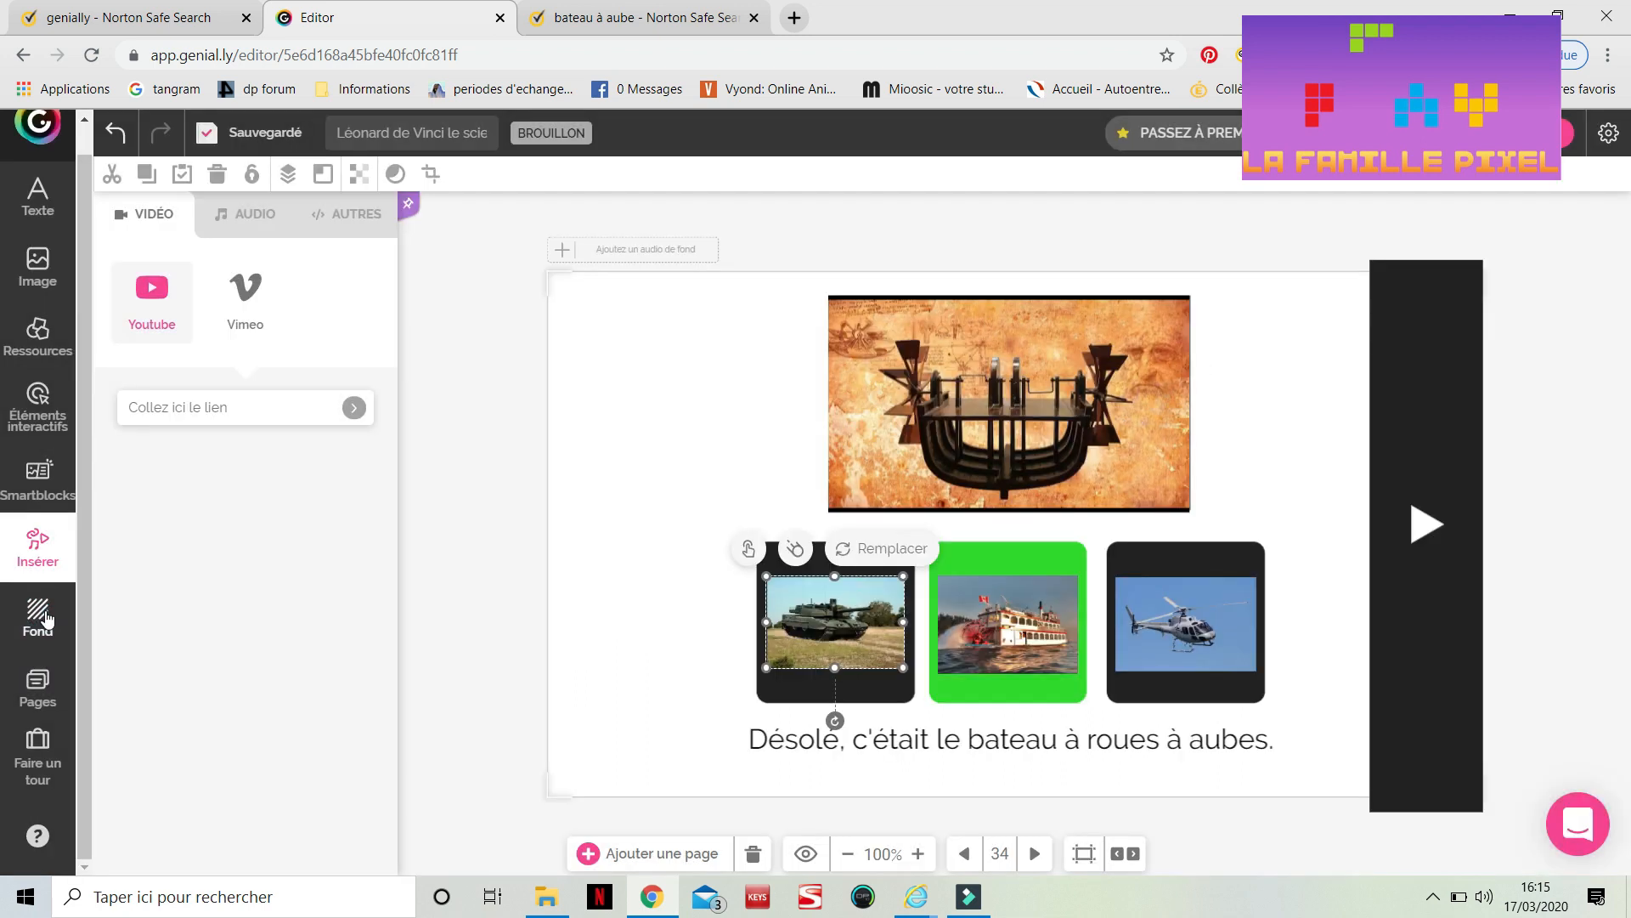
Apply a beige textured gallery background to all pages, then set the background back to none
click(46, 618)
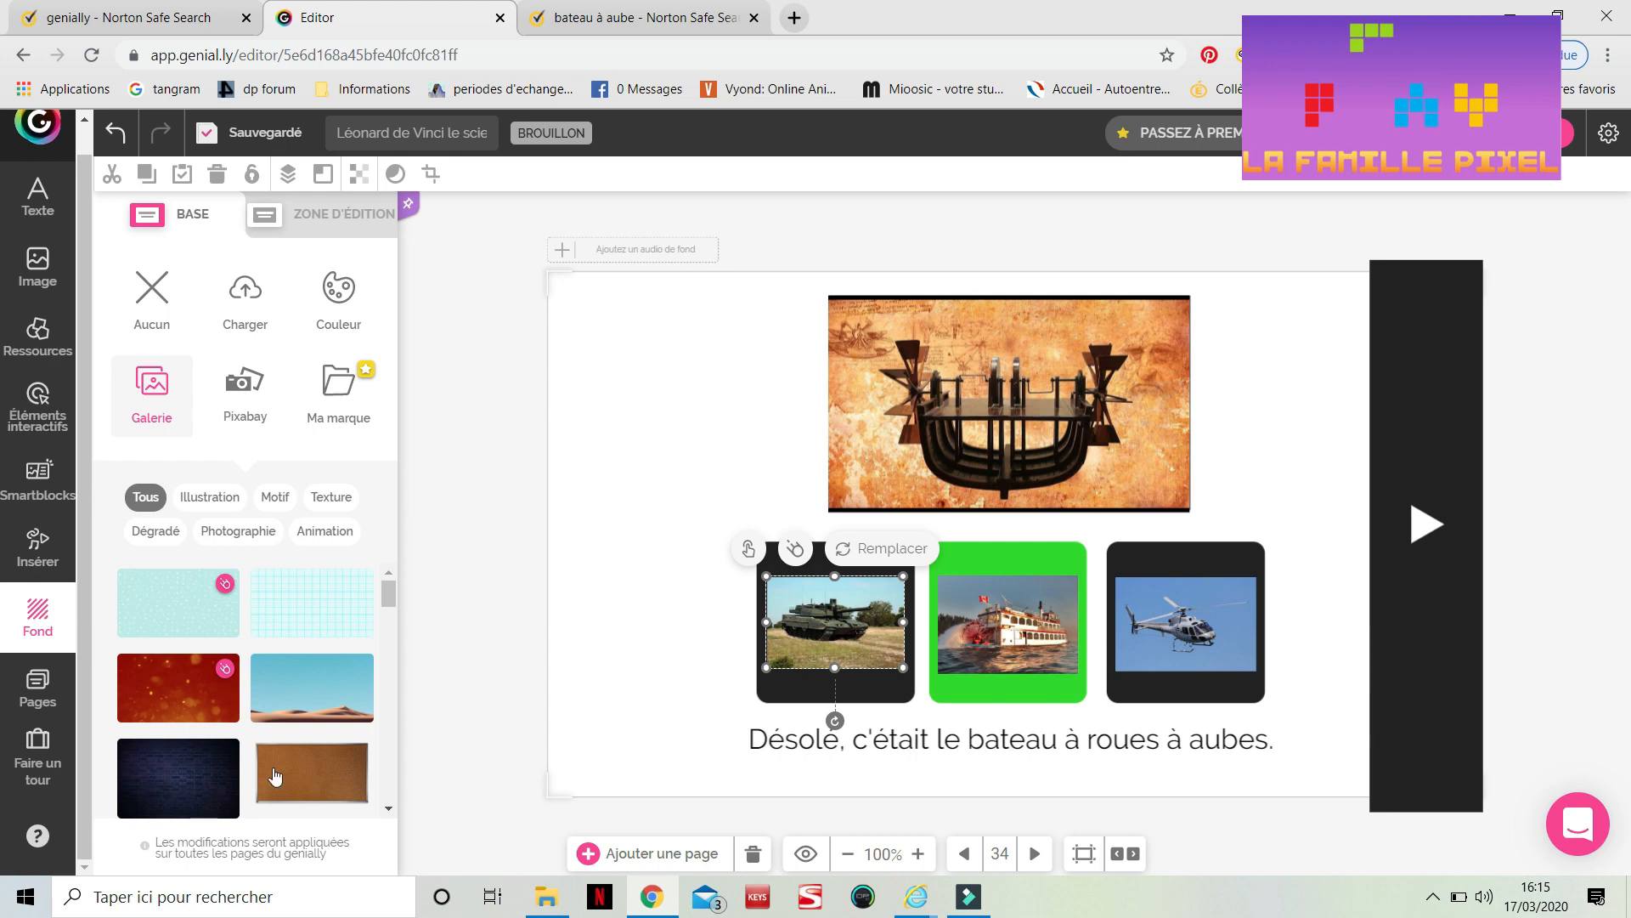
scroll(274, 776, down, 3)
scroll(274, 776, down, 5)
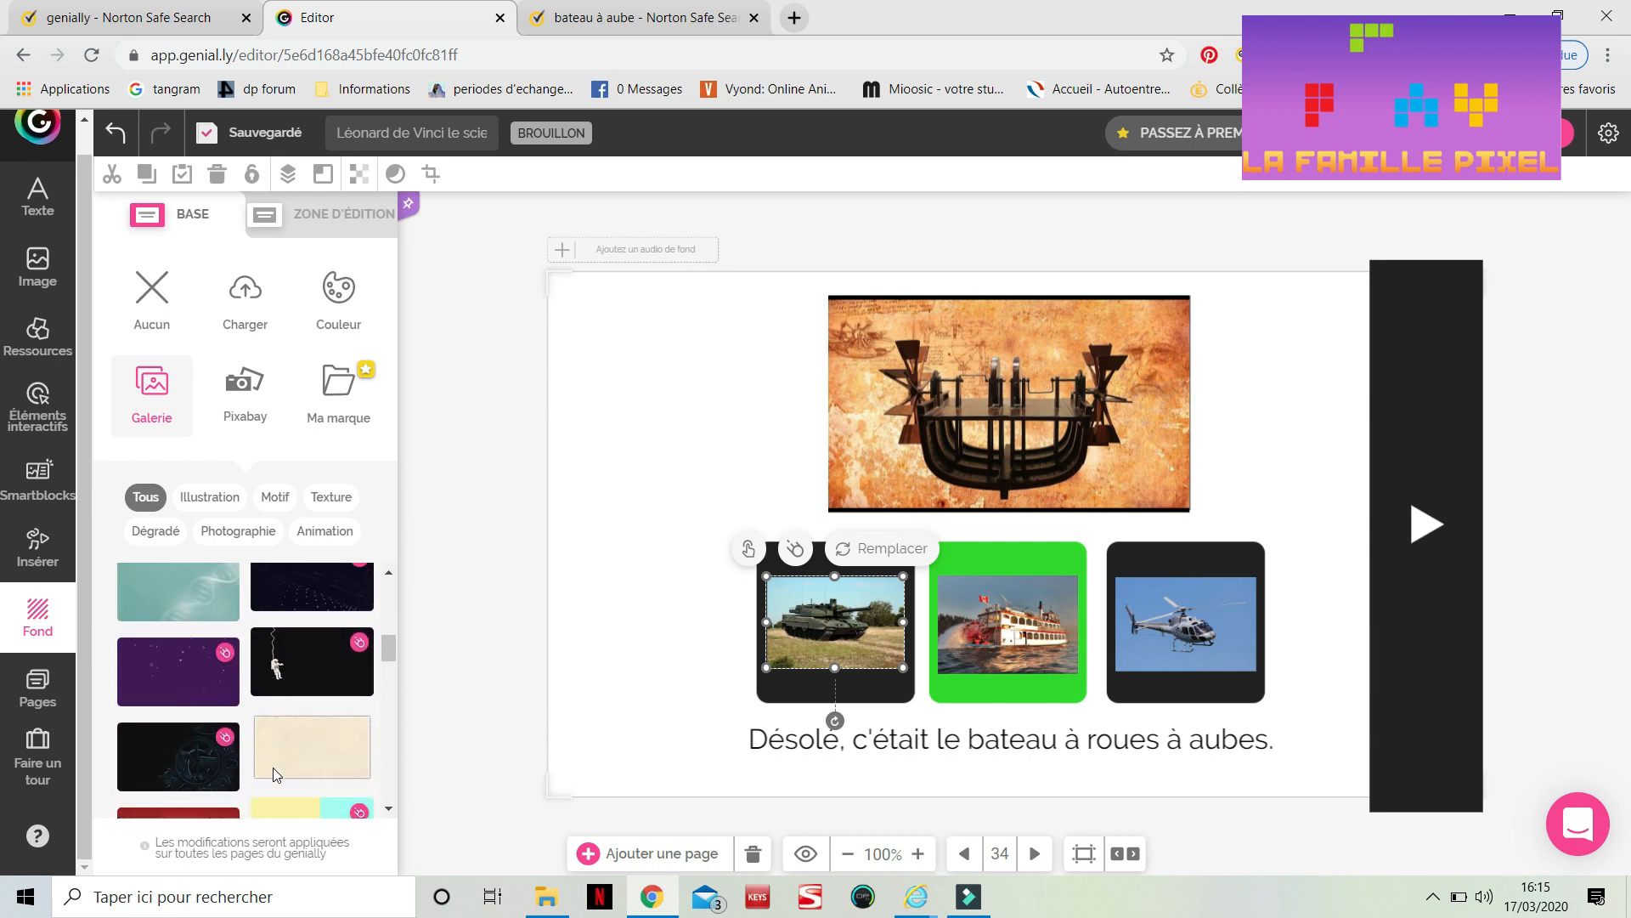
scroll(274, 775, down, 1)
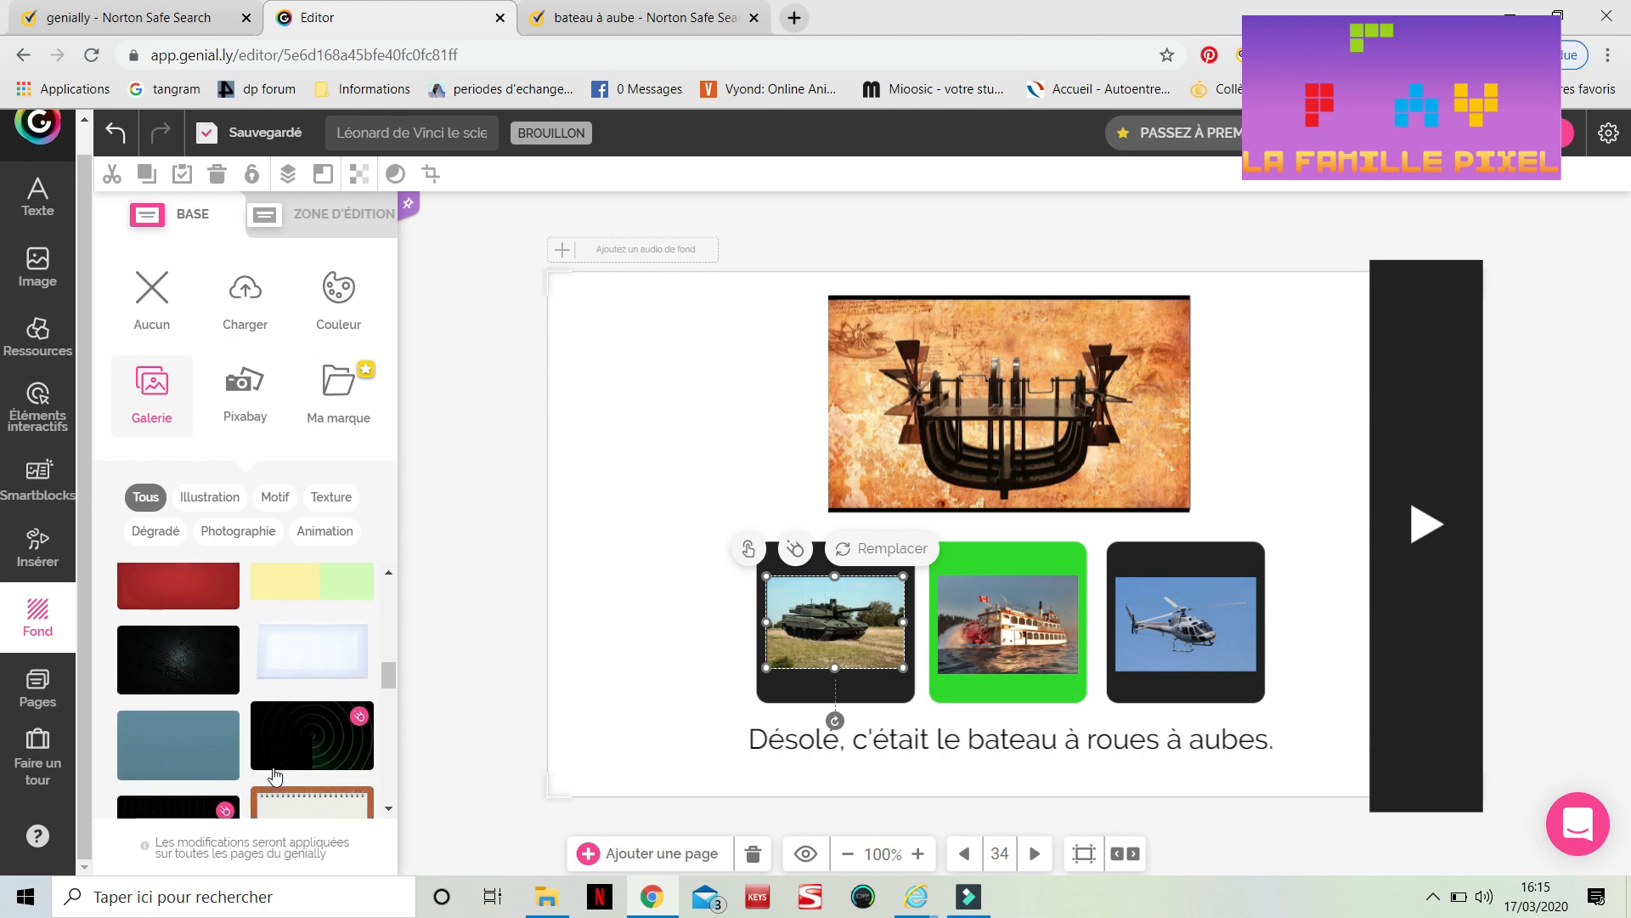
scroll(275, 776, down, 3)
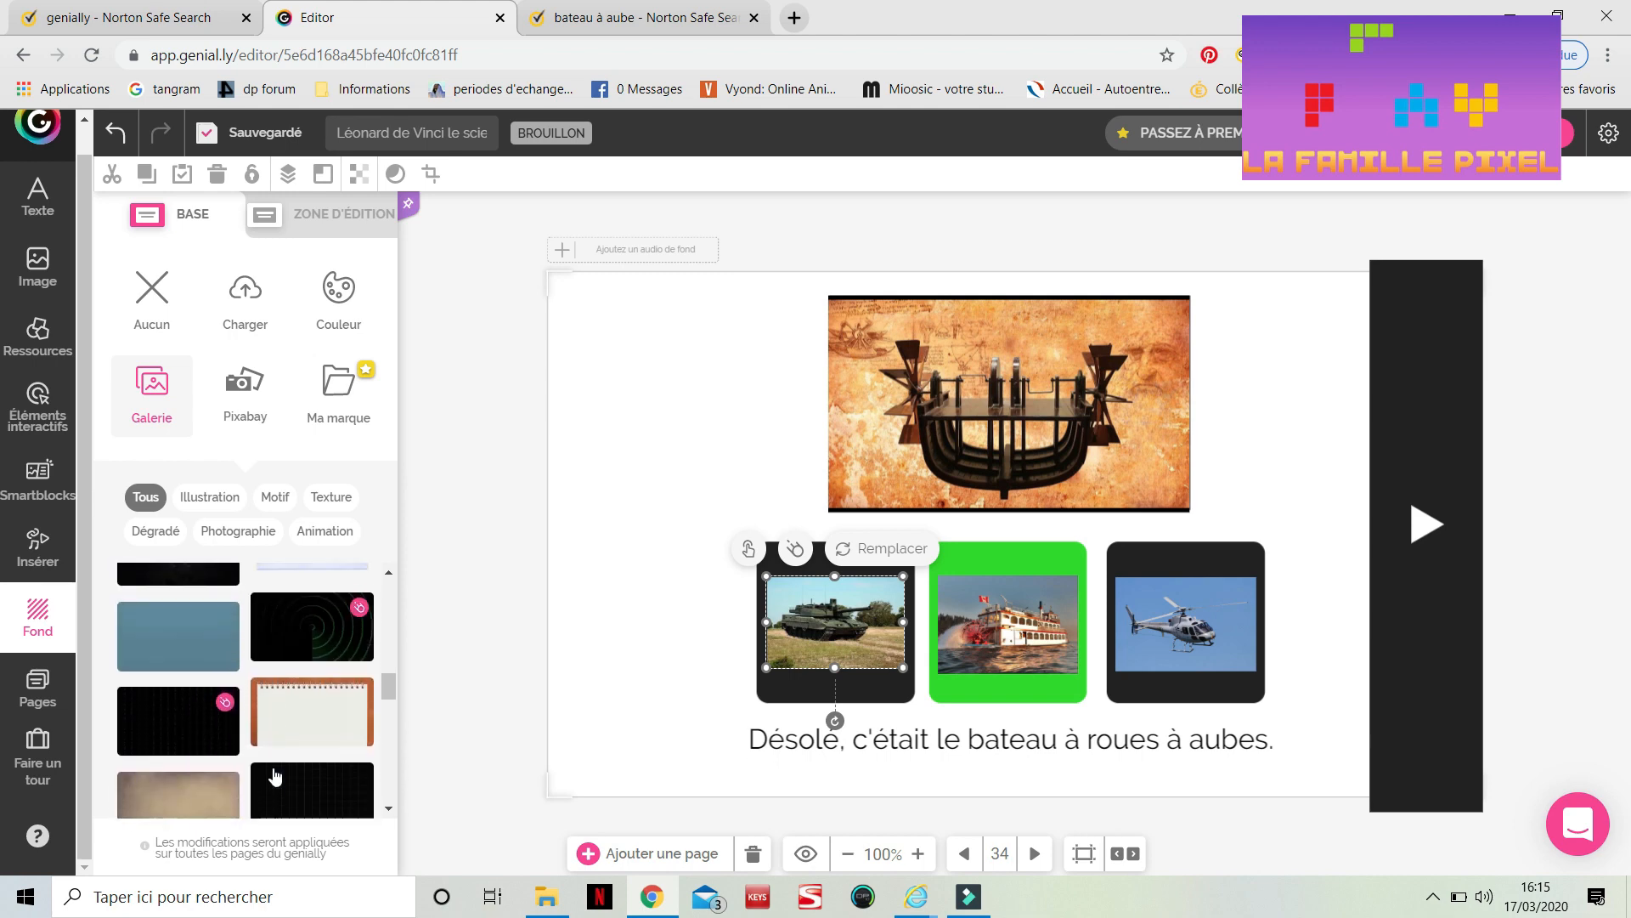
scroll(272, 776, down, 3)
click(192, 695)
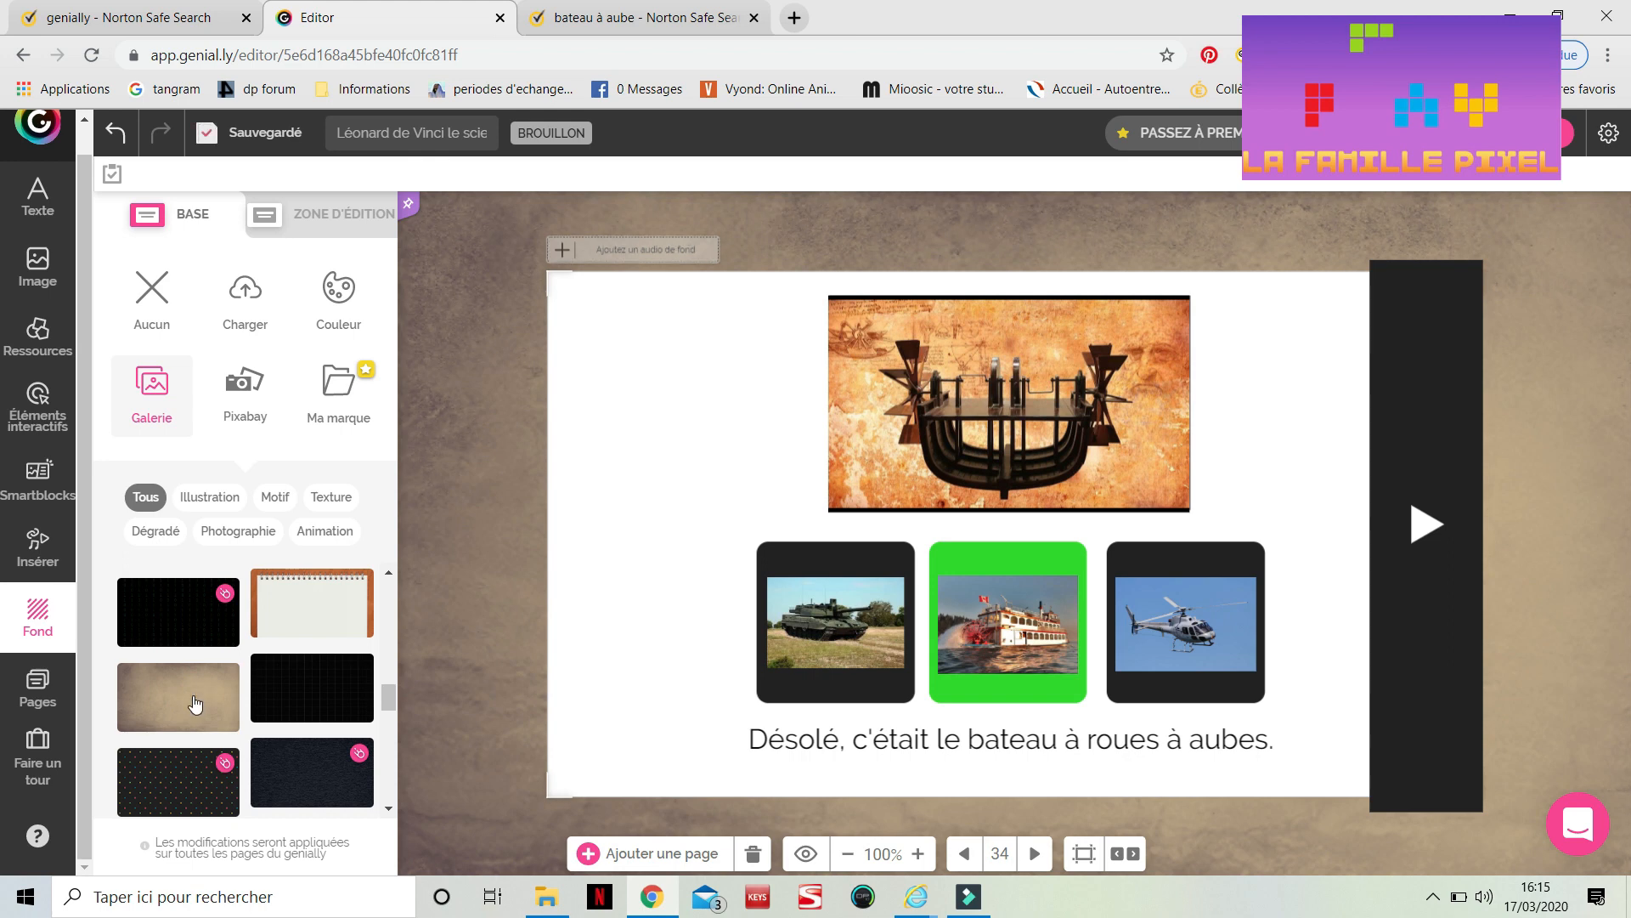
click(154, 320)
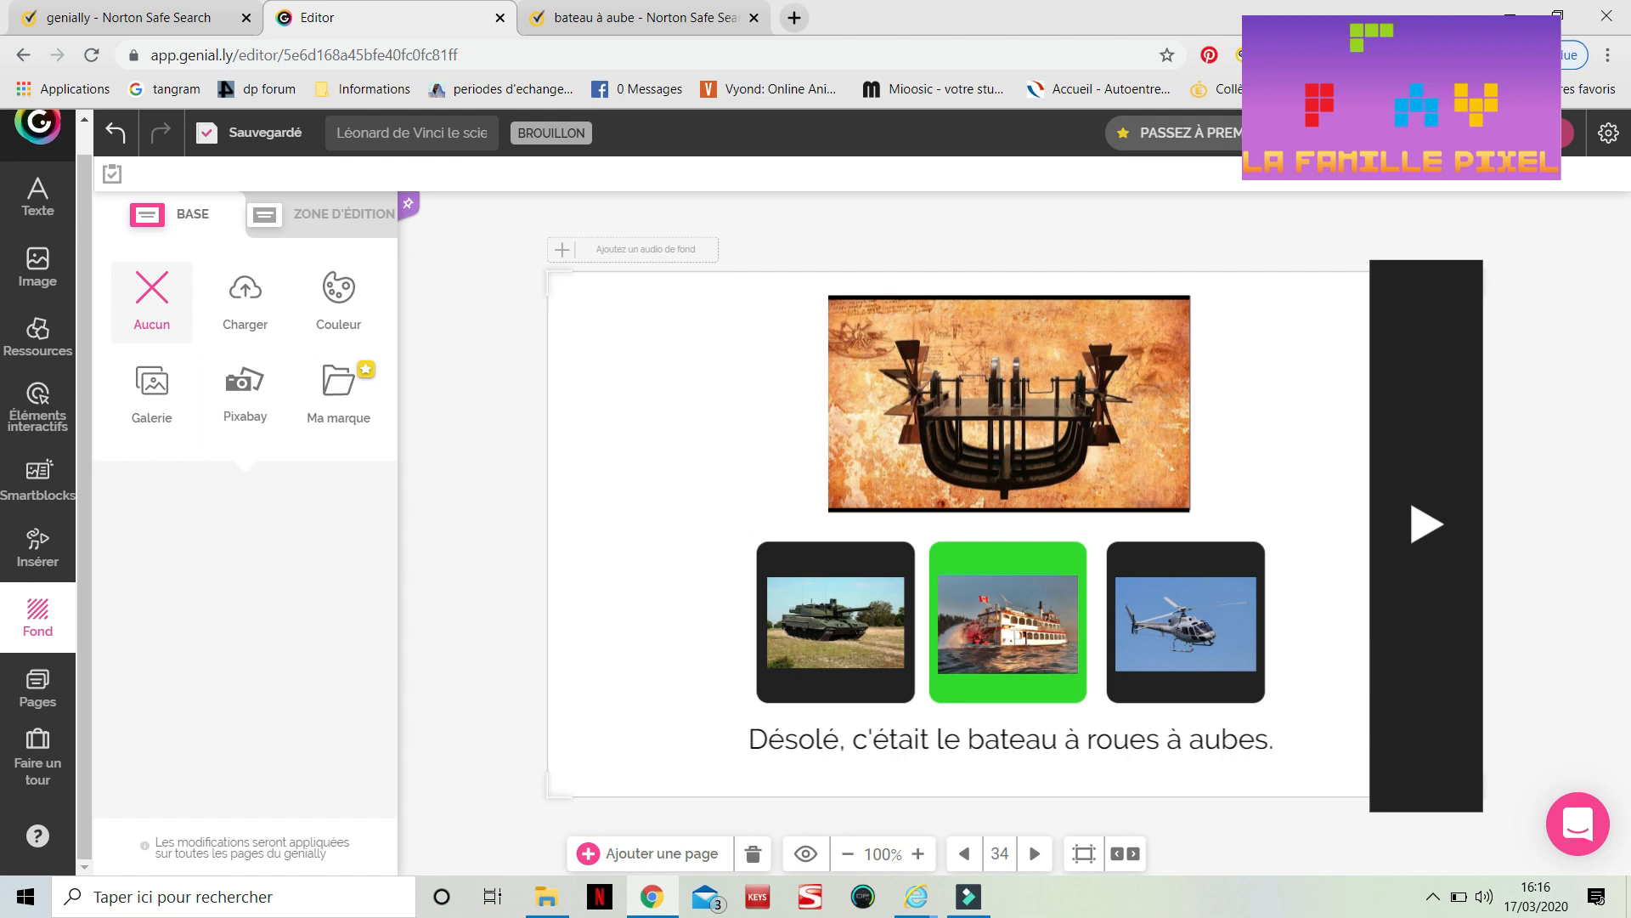
Publish the genially publicly with the description 'Associer une idée de Léonard de Vinci avec sa réalisation actuelle.'
click(1521, 132)
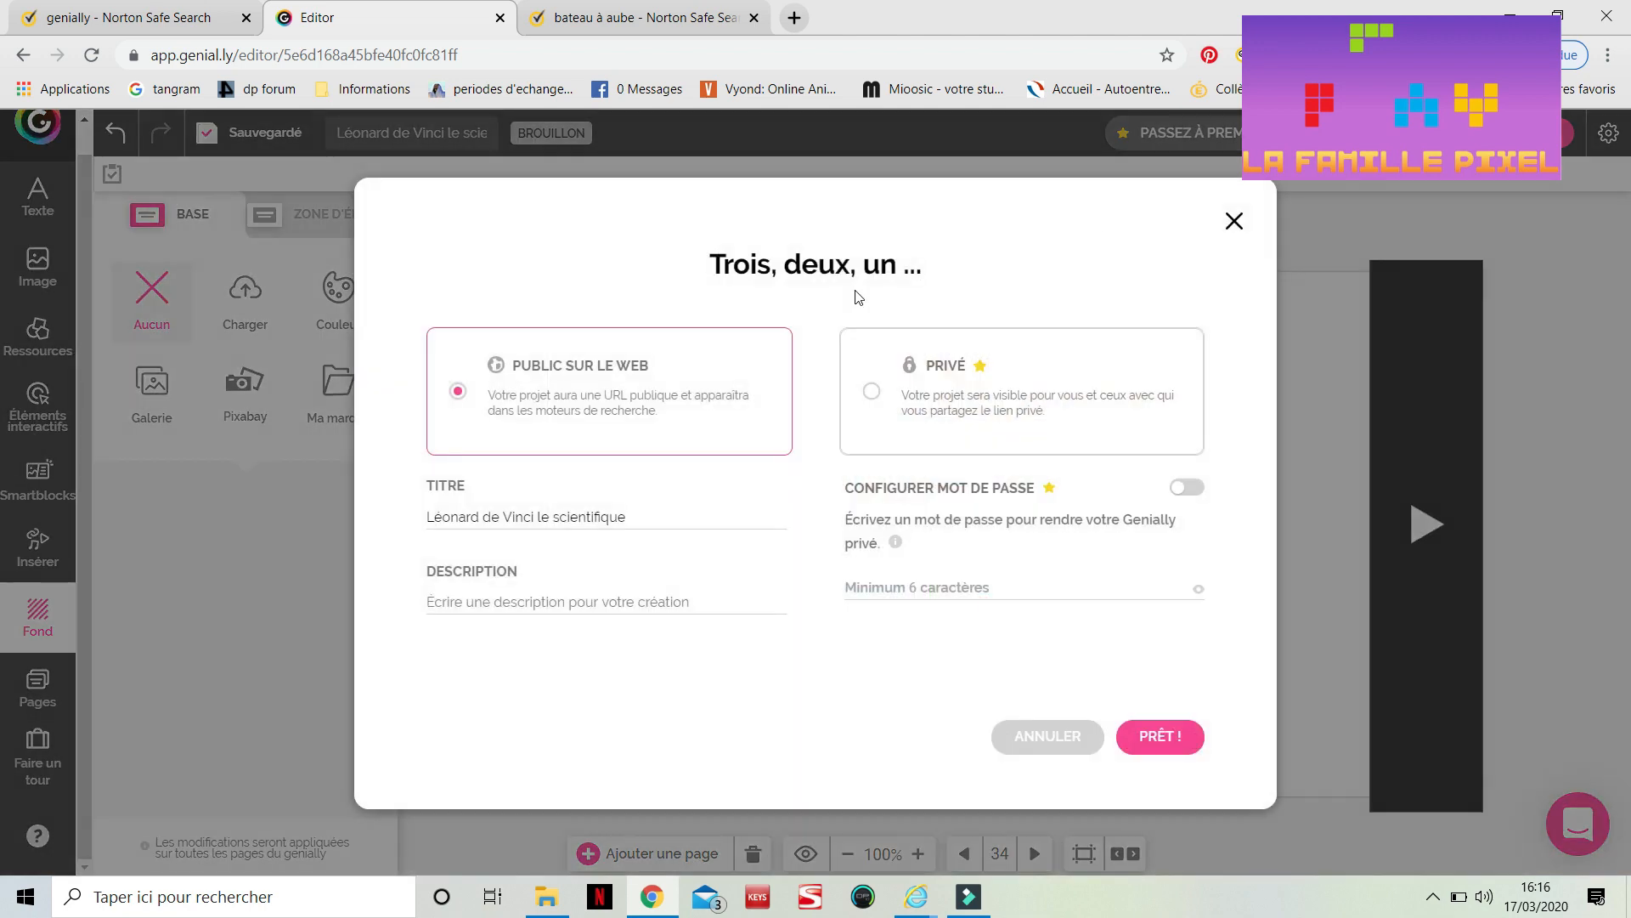
mouse_move(850, 353)
click(528, 605)
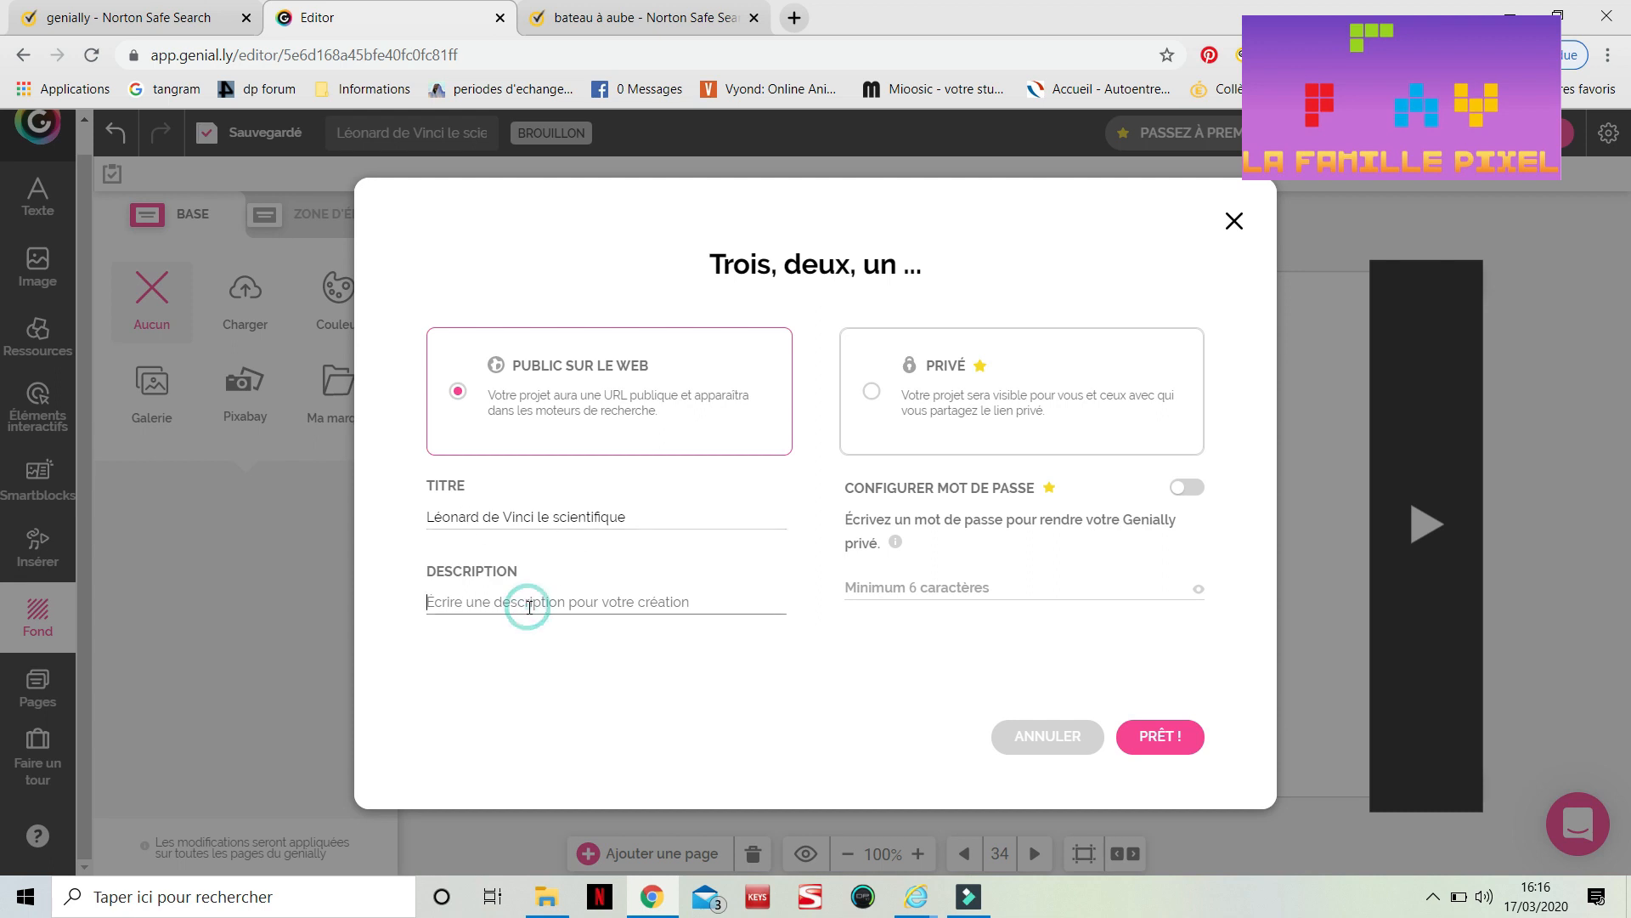
text(Associer)
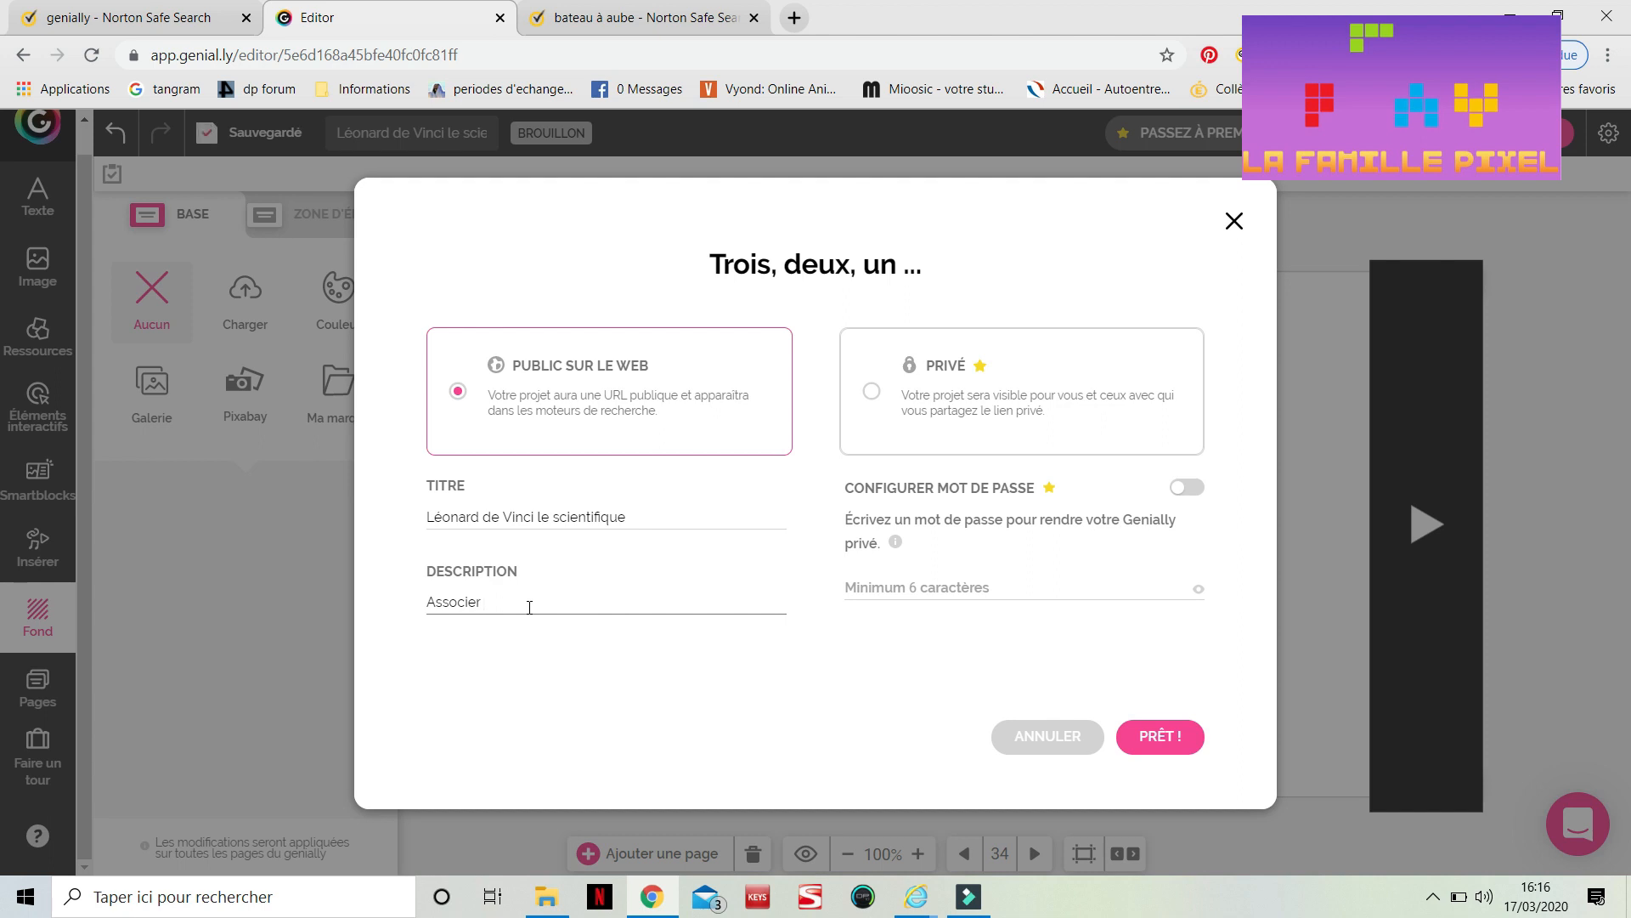
text( une idee de Léonard de Vinci avec sa )
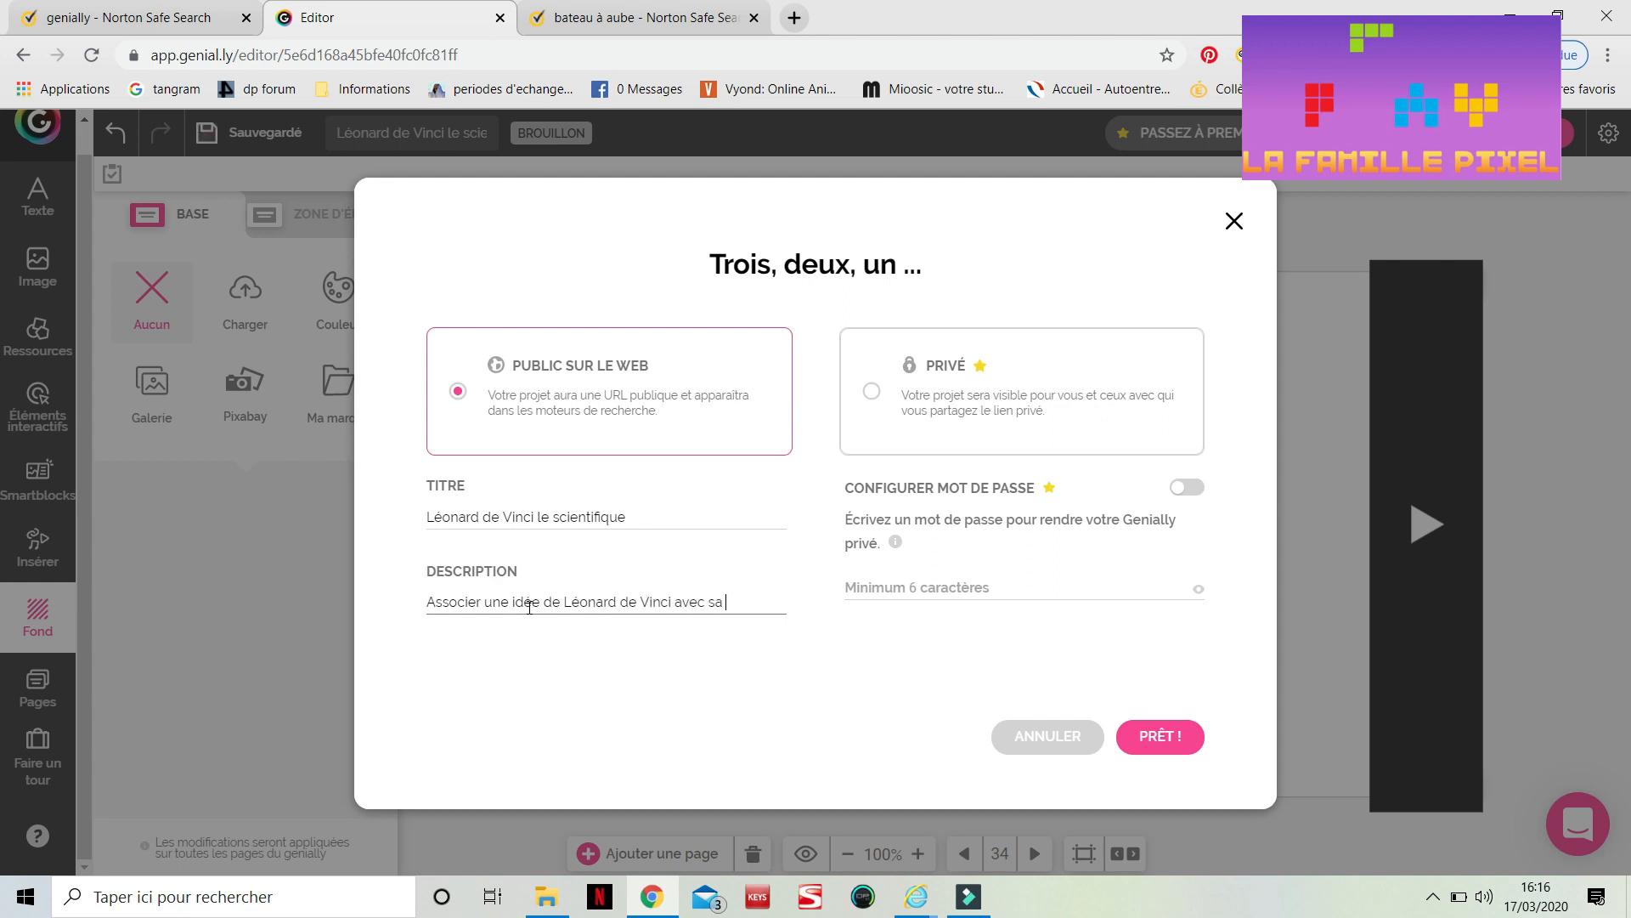
text(réalisation actuelle)
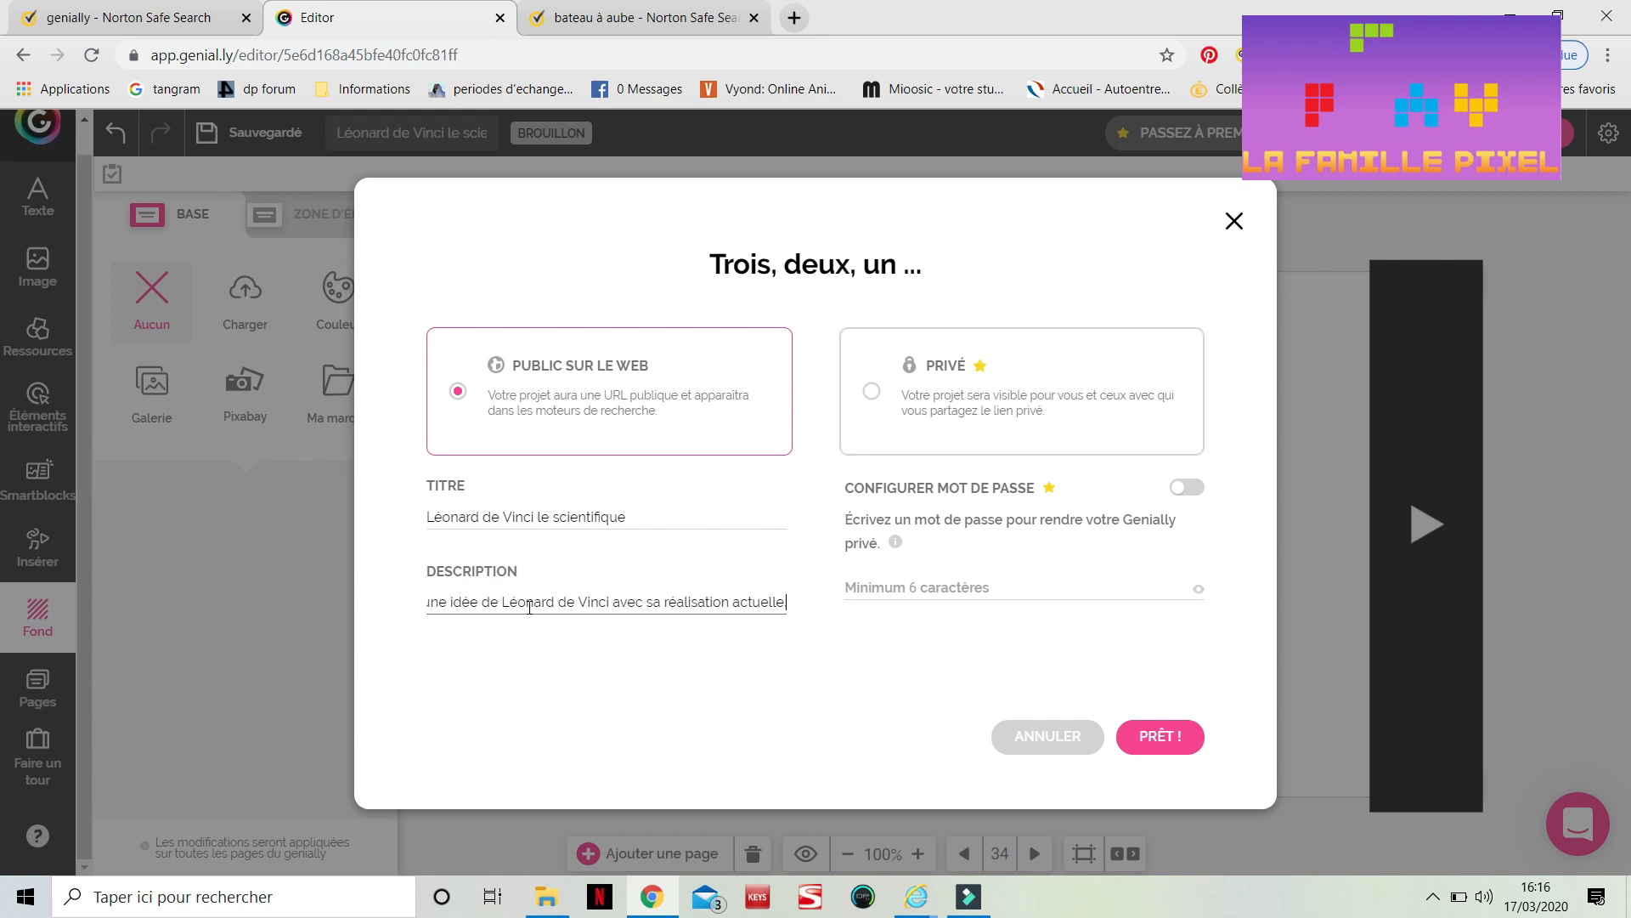
text( .)
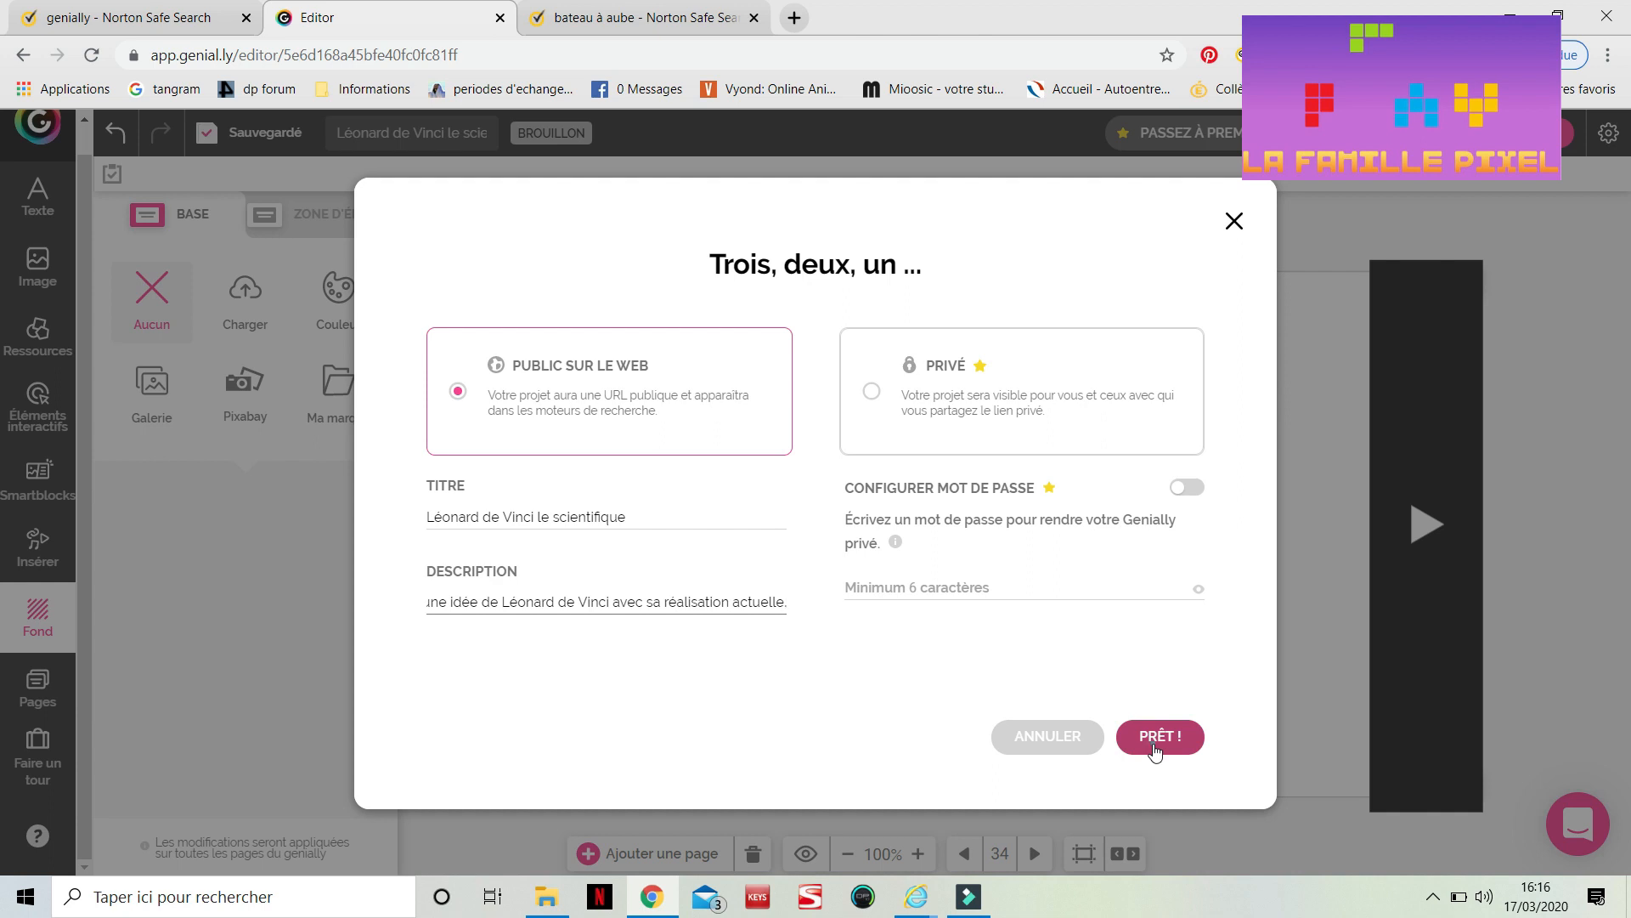
click(1154, 747)
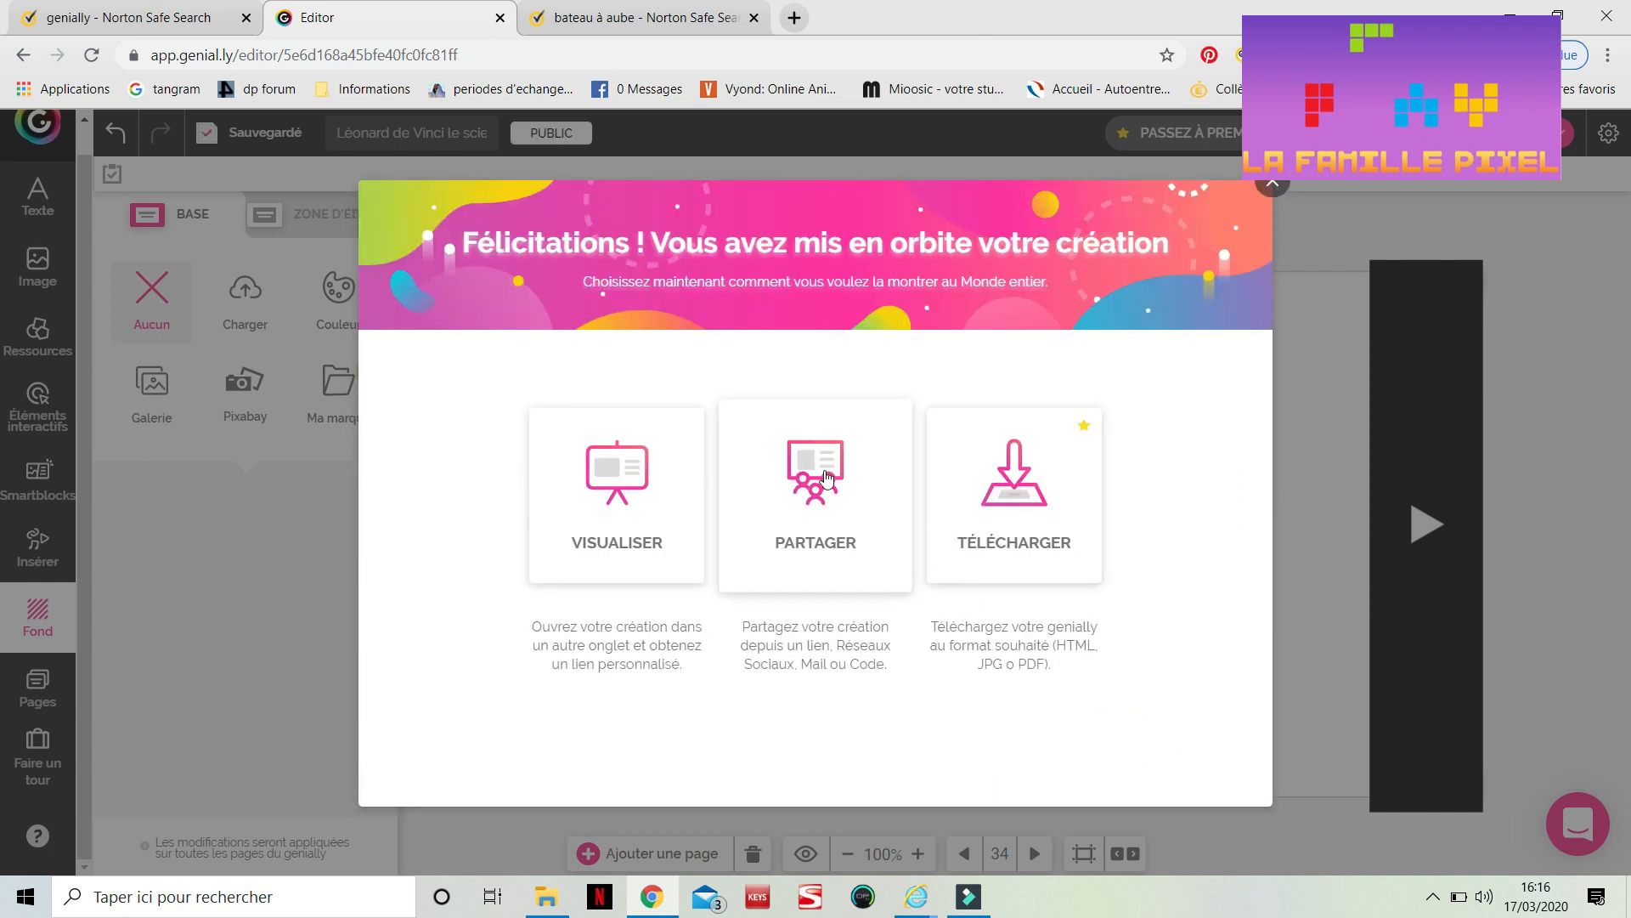
Open the sharing options, select the social page view link, and close the sharing dialog
mouse_move(1011, 516)
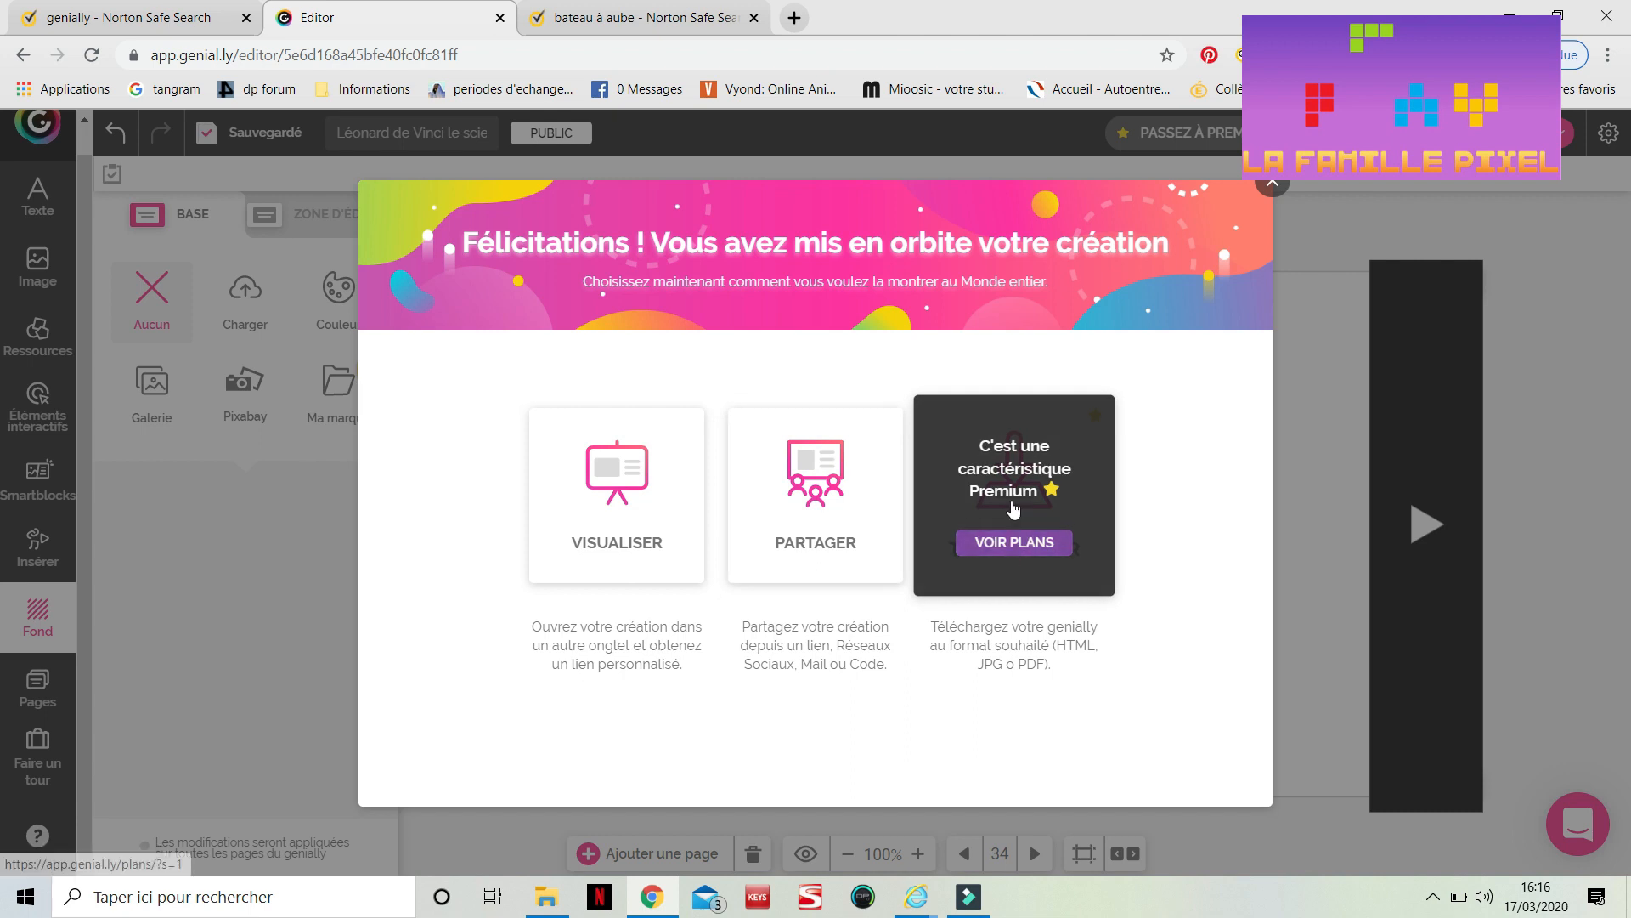
click(818, 474)
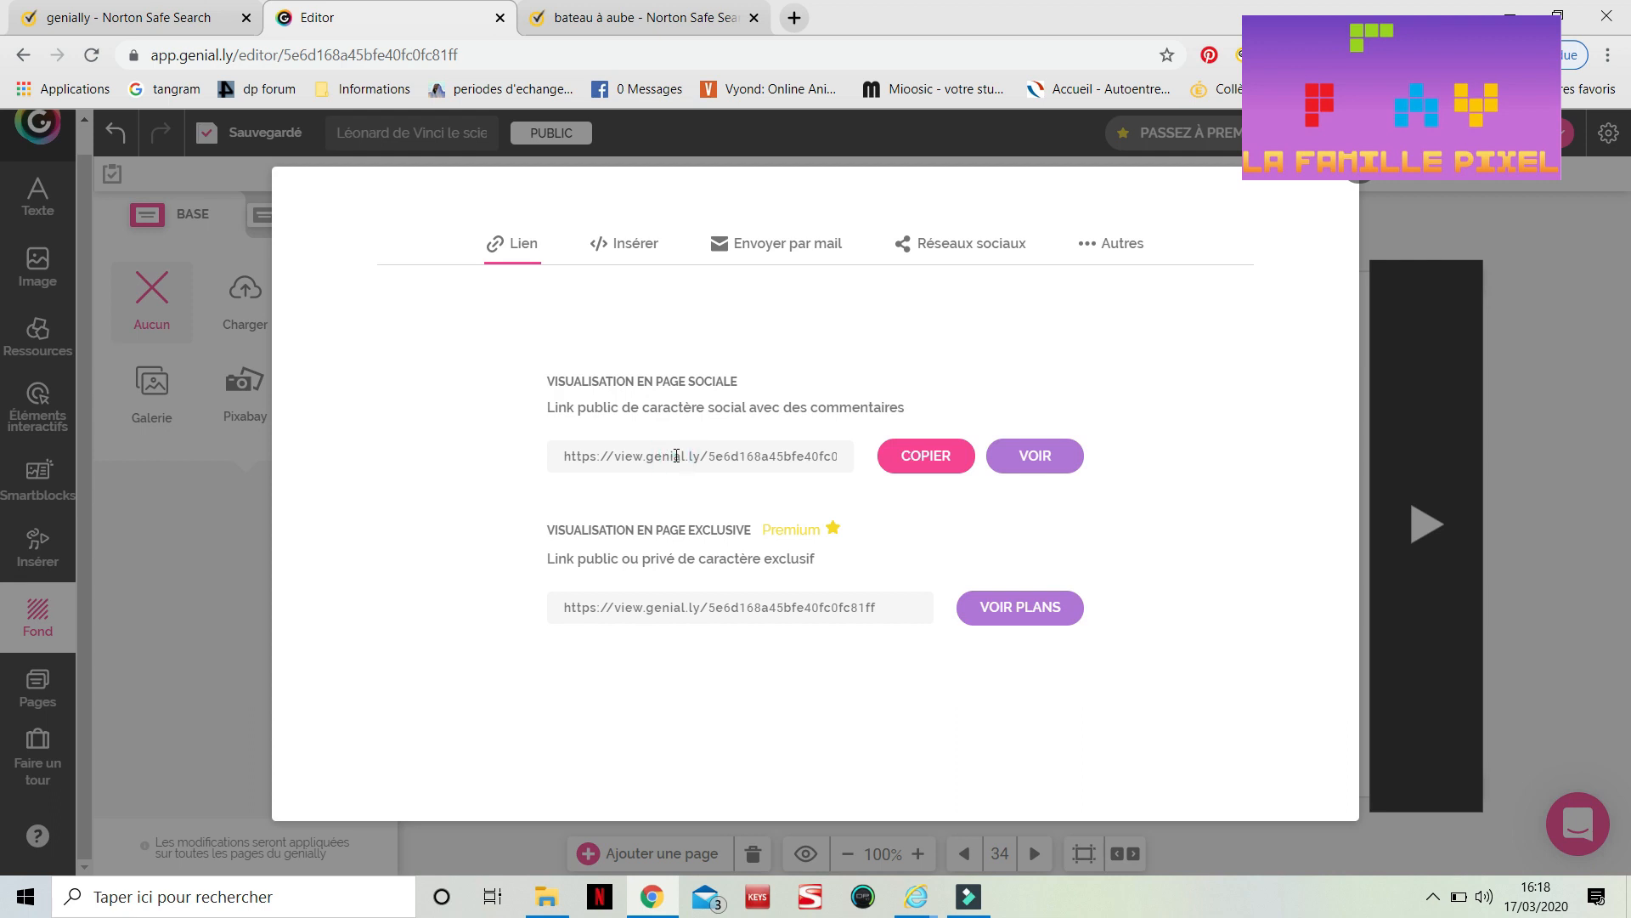
click(719, 462)
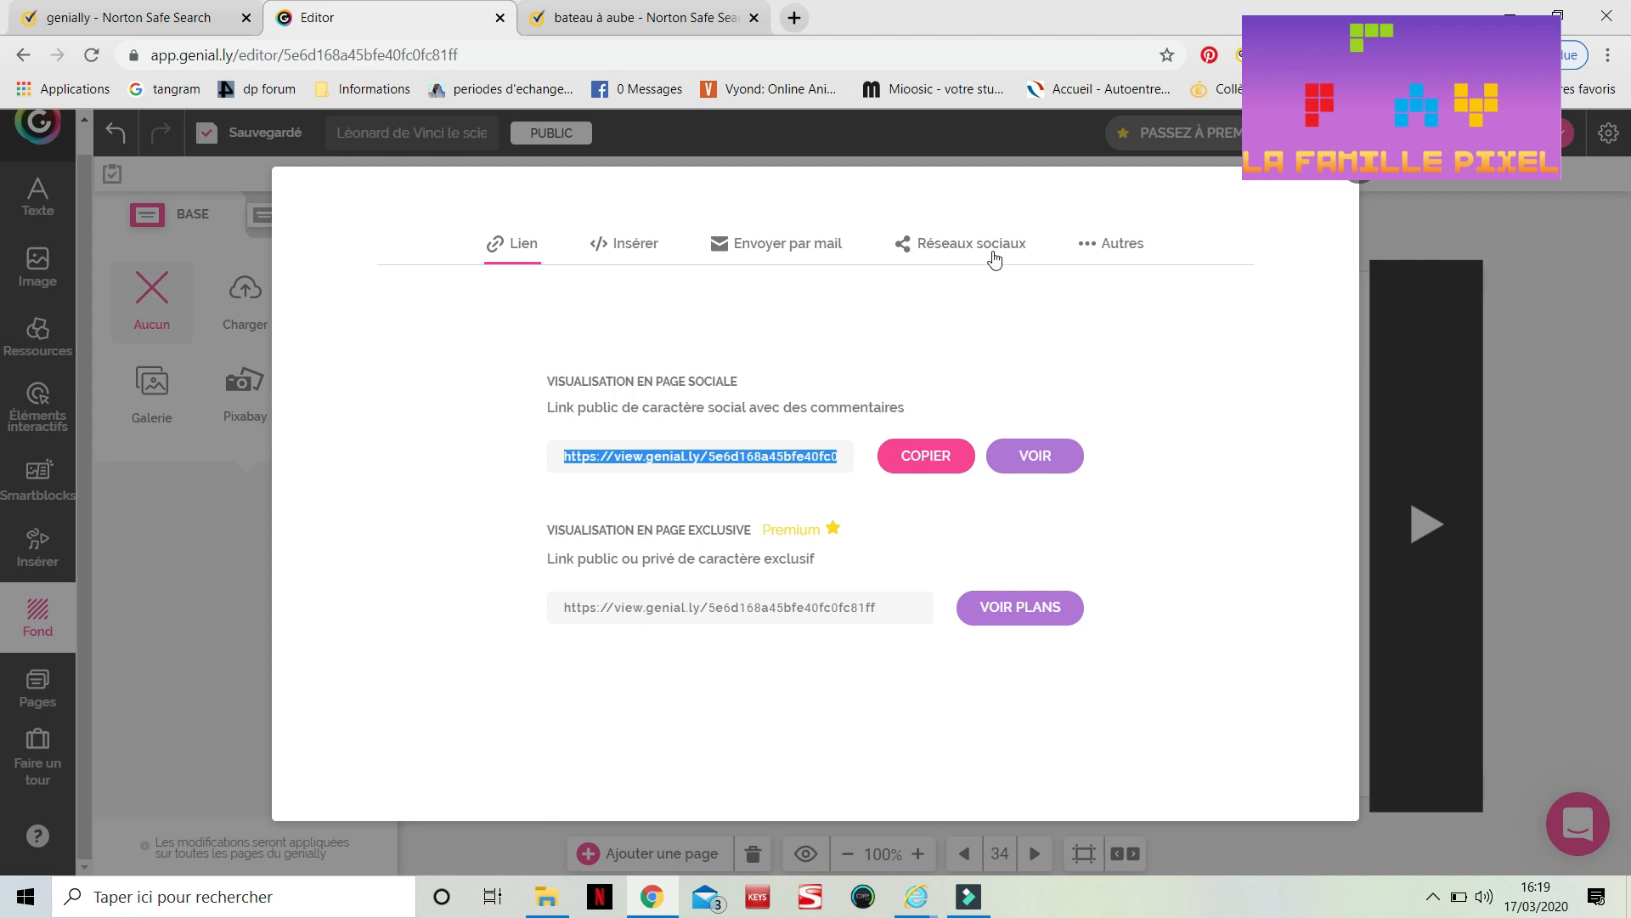
click(1362, 181)
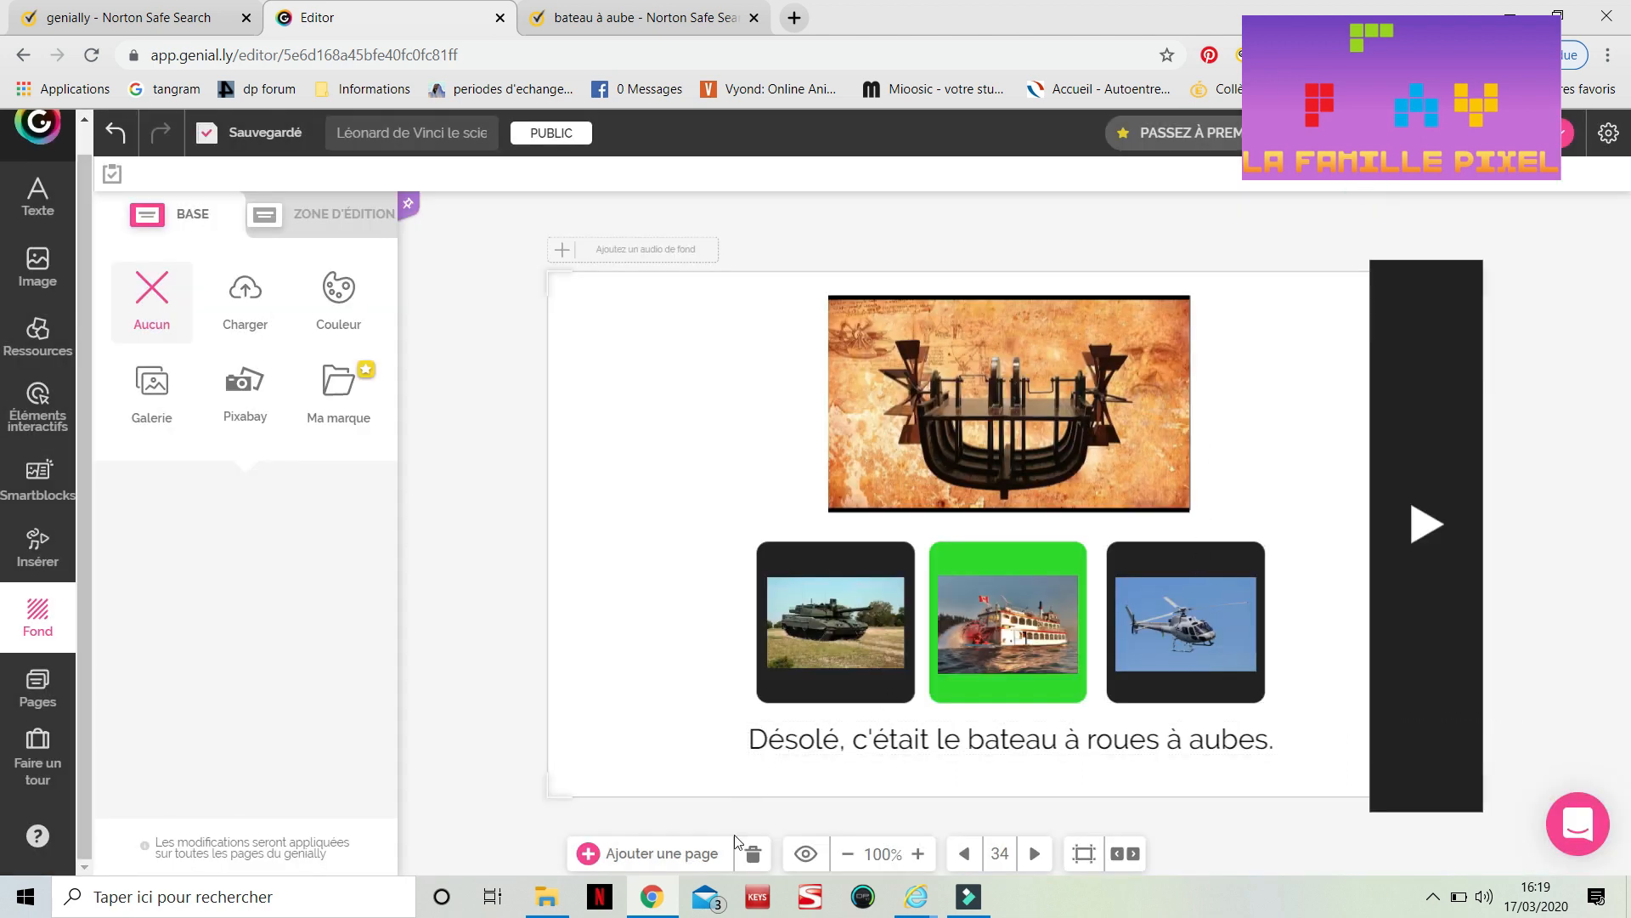
Preview the current answer page and follow its next arrow
click(802, 854)
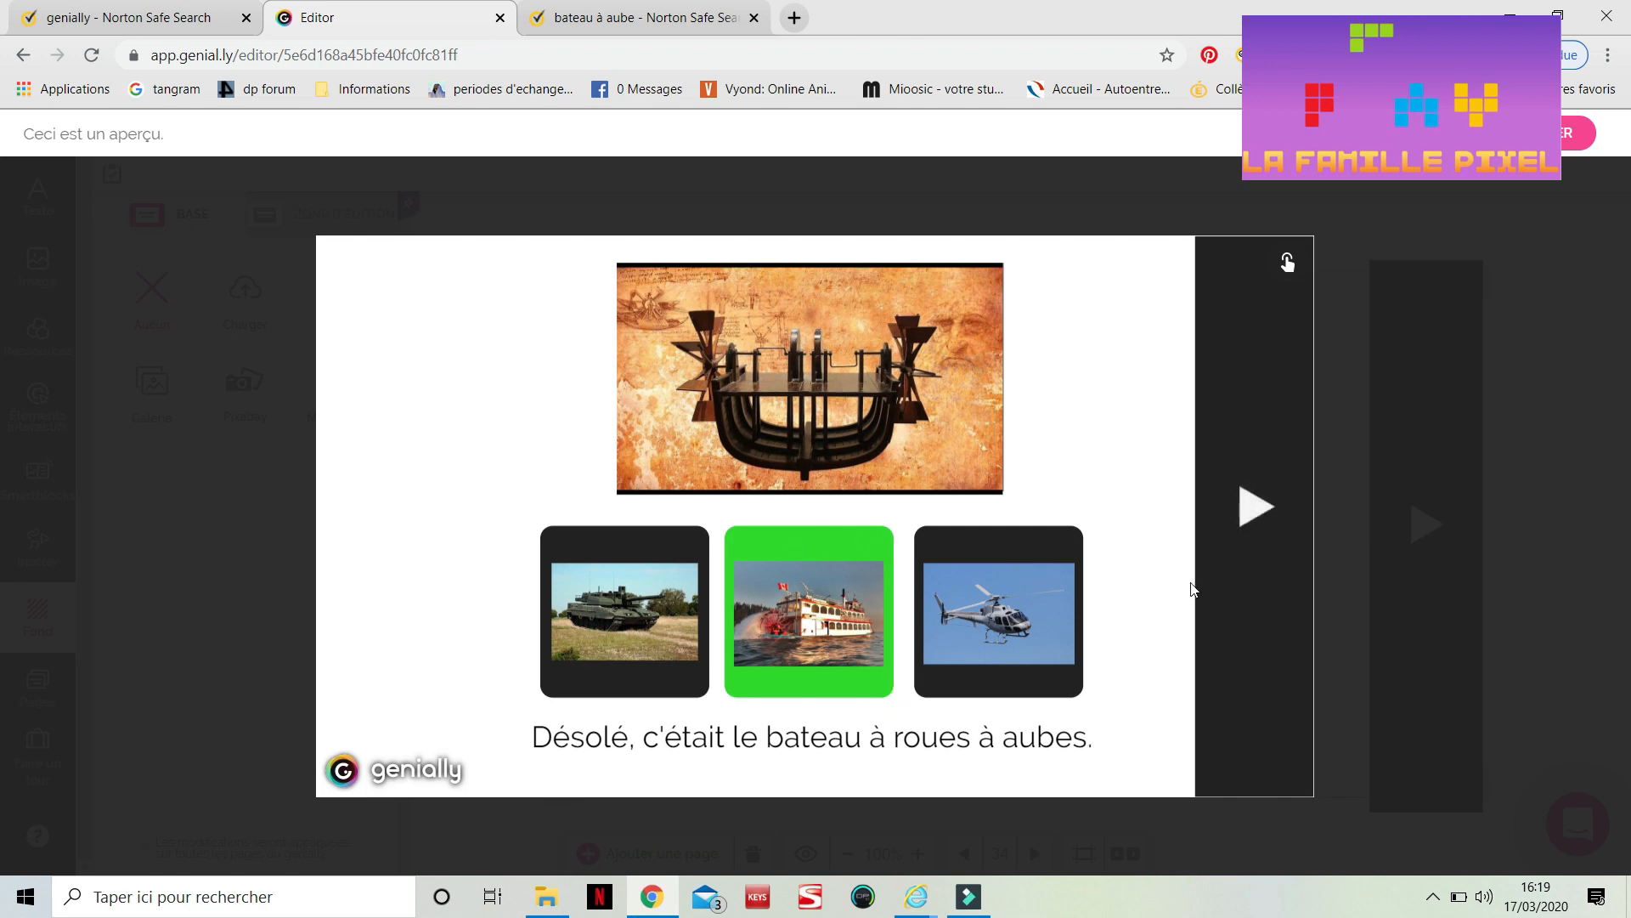
click(1249, 507)
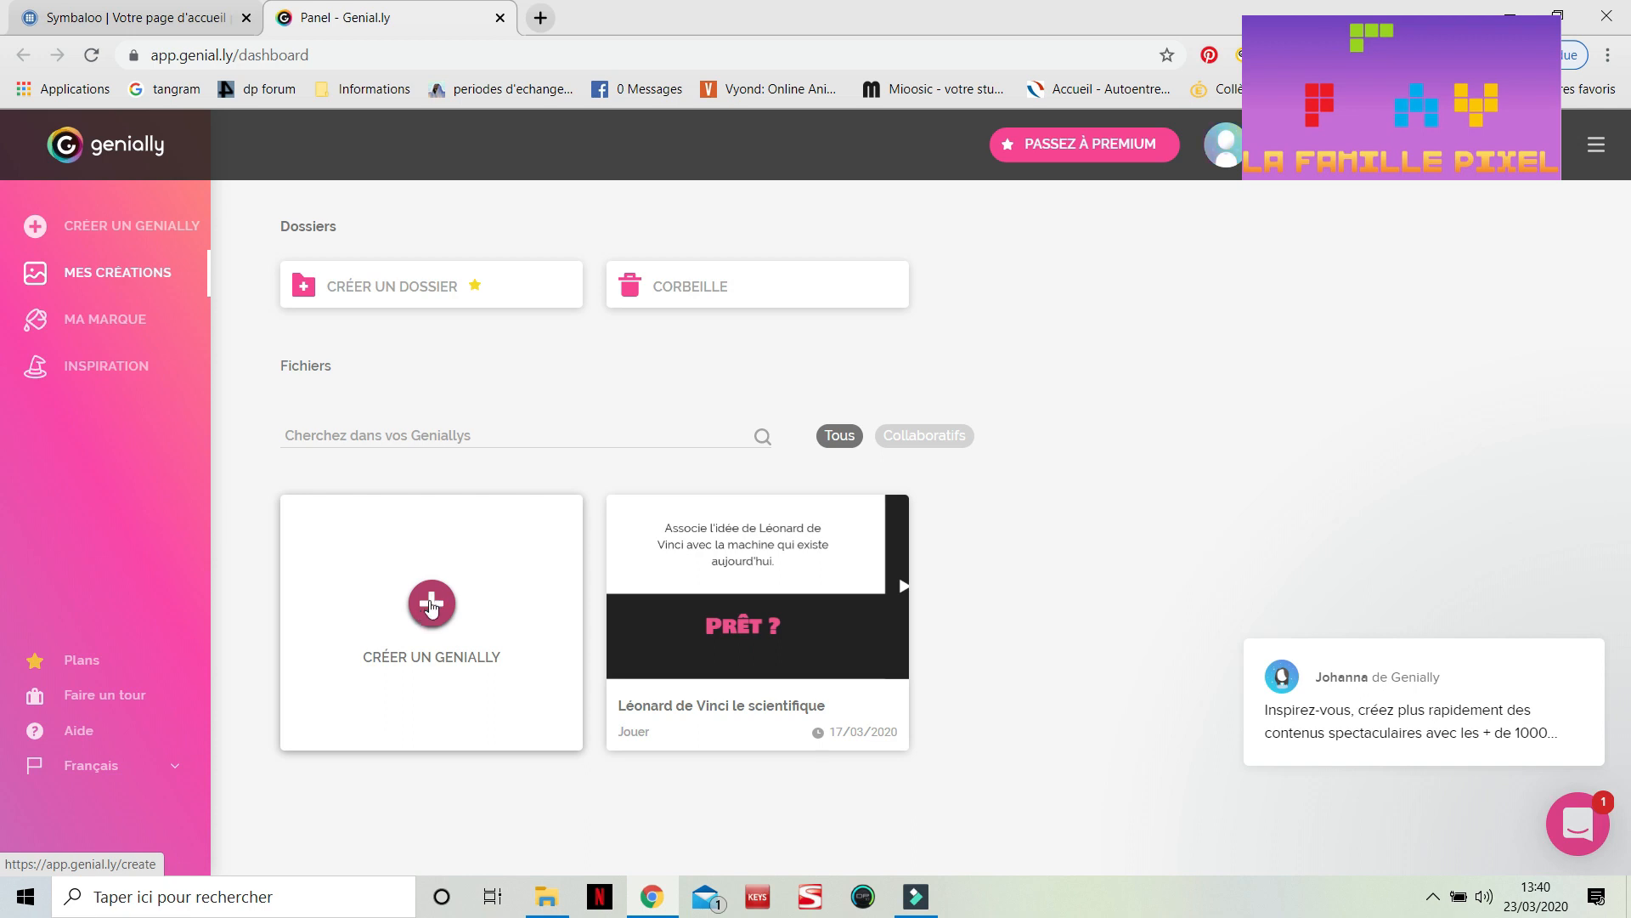
Start a new genially and open the Basic Quiz template under Learning Experience
click(432, 604)
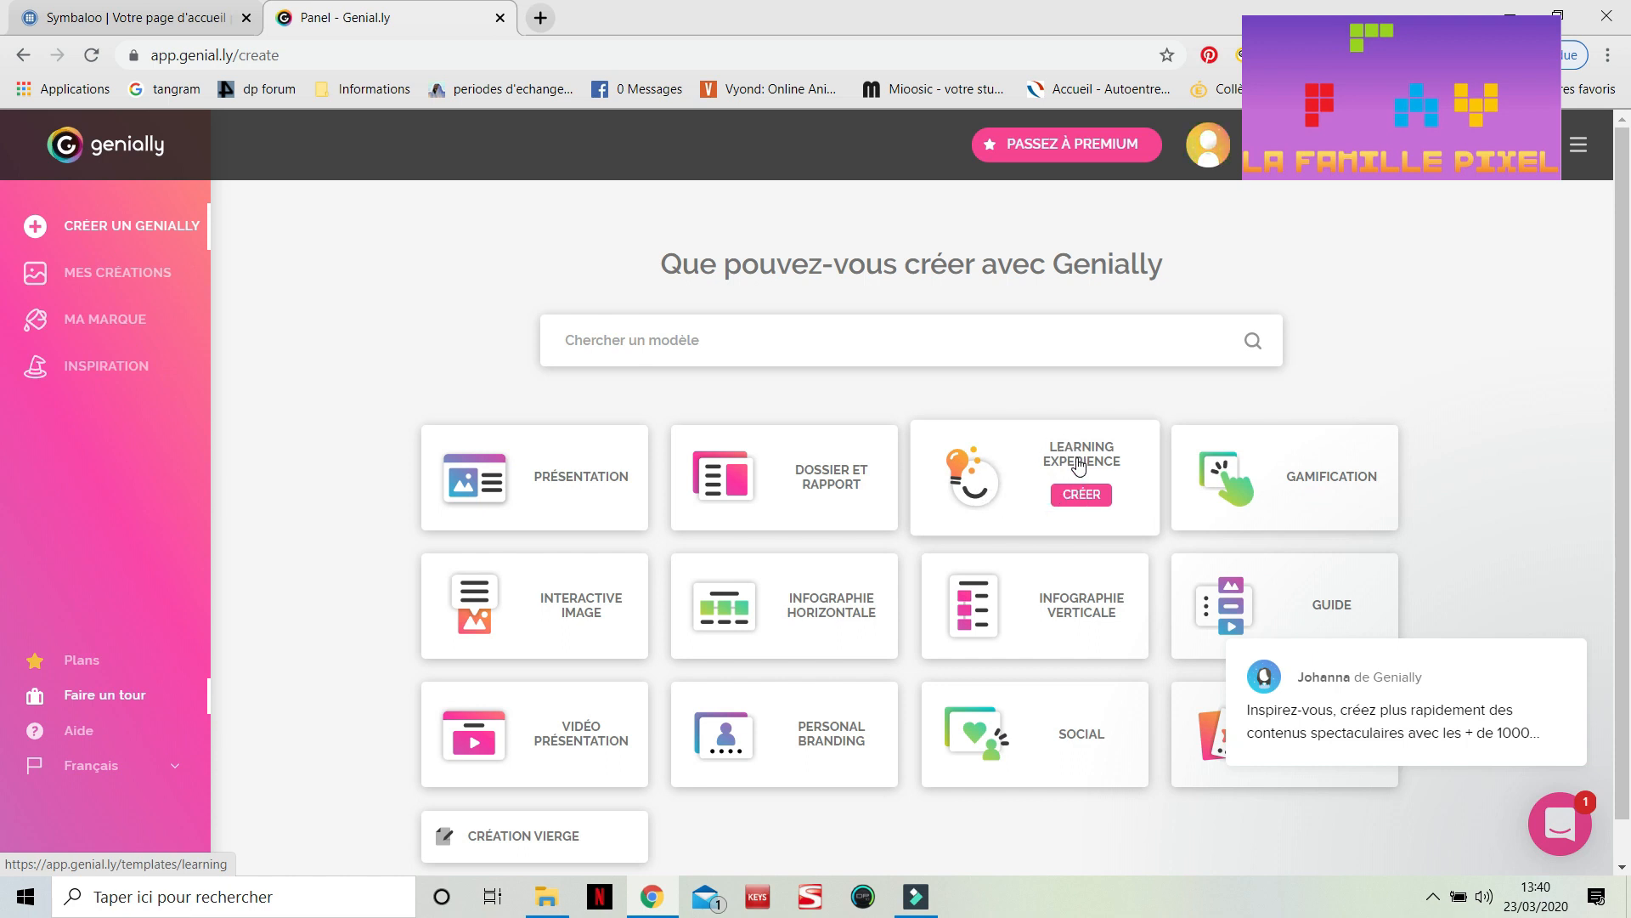
click(1078, 465)
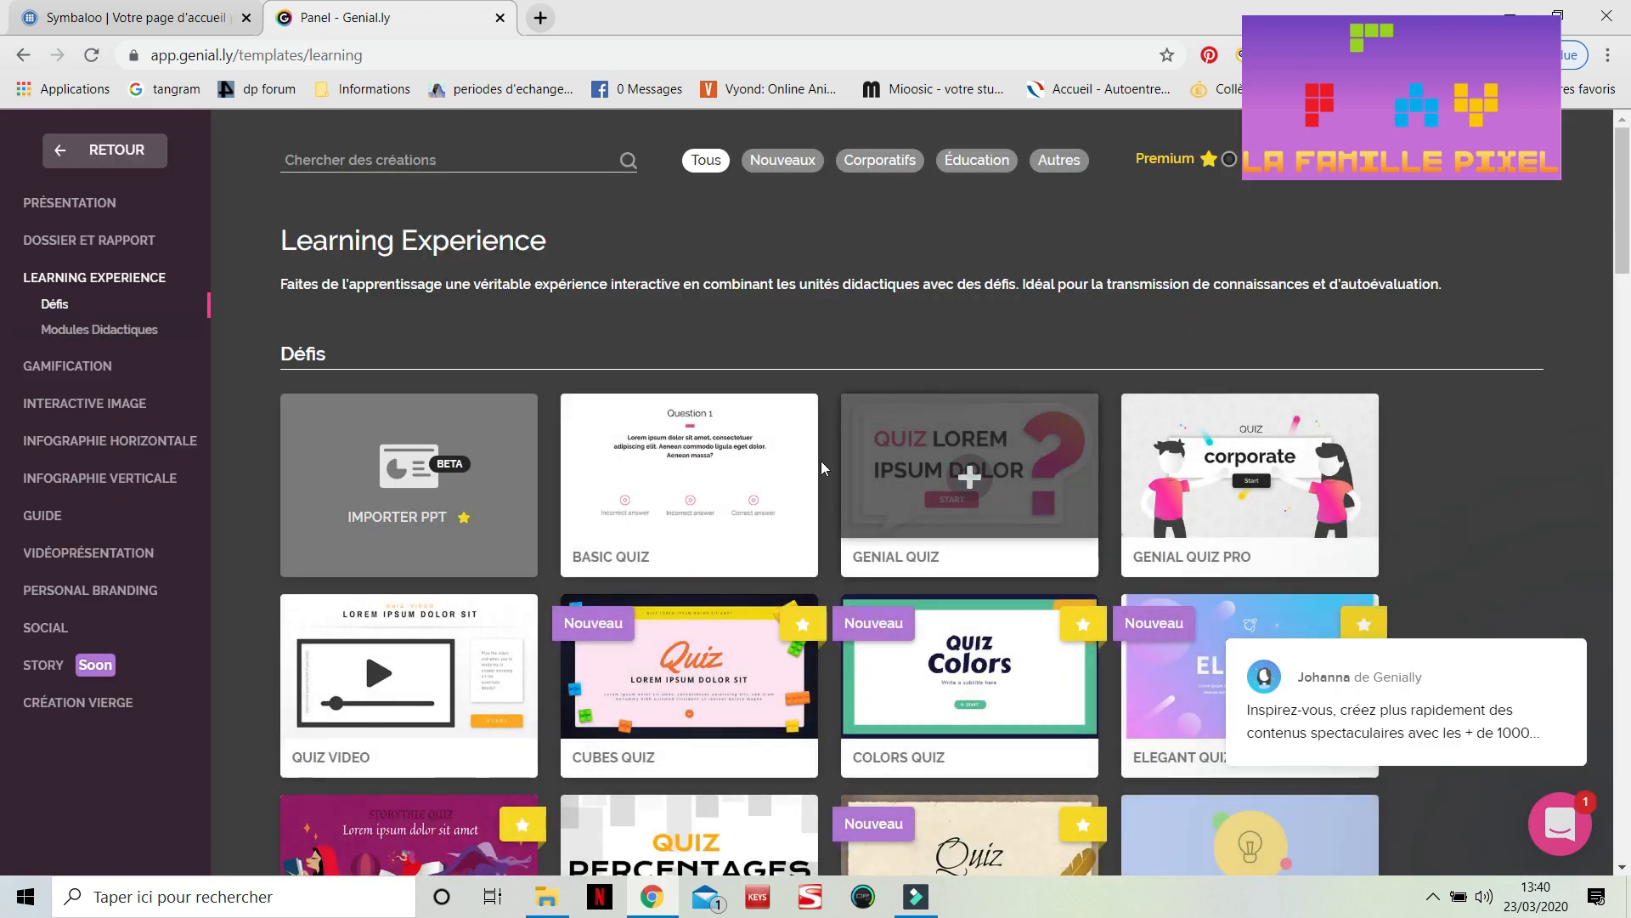
click(737, 477)
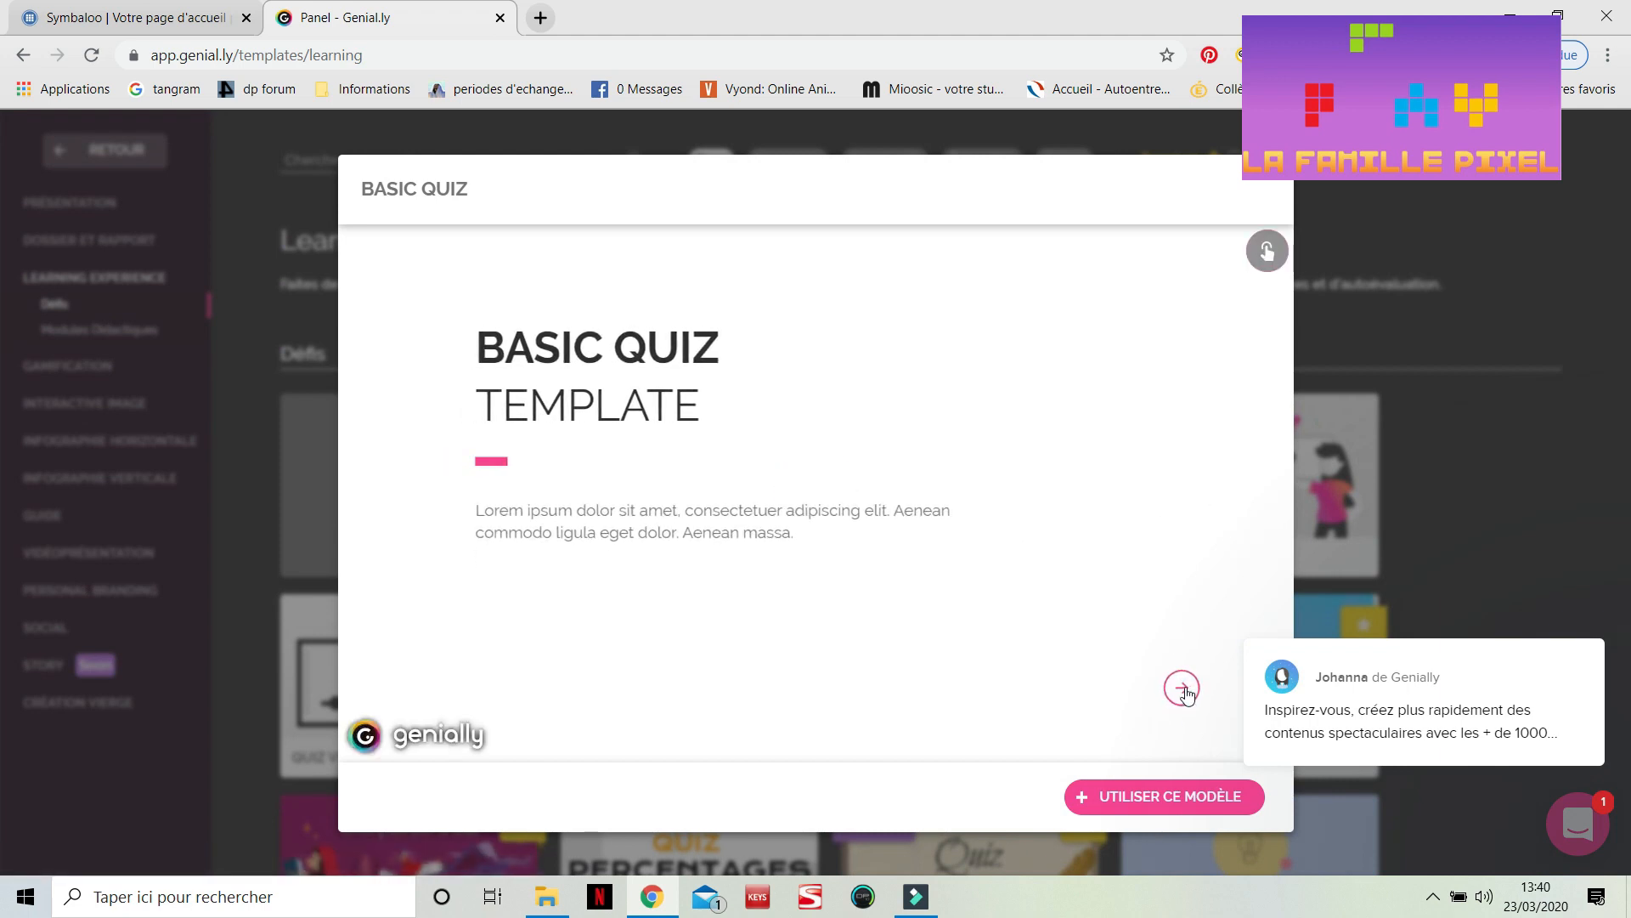
Try the Basic Quiz template preview by answering its first two questions and closing the feedback
click(1181, 690)
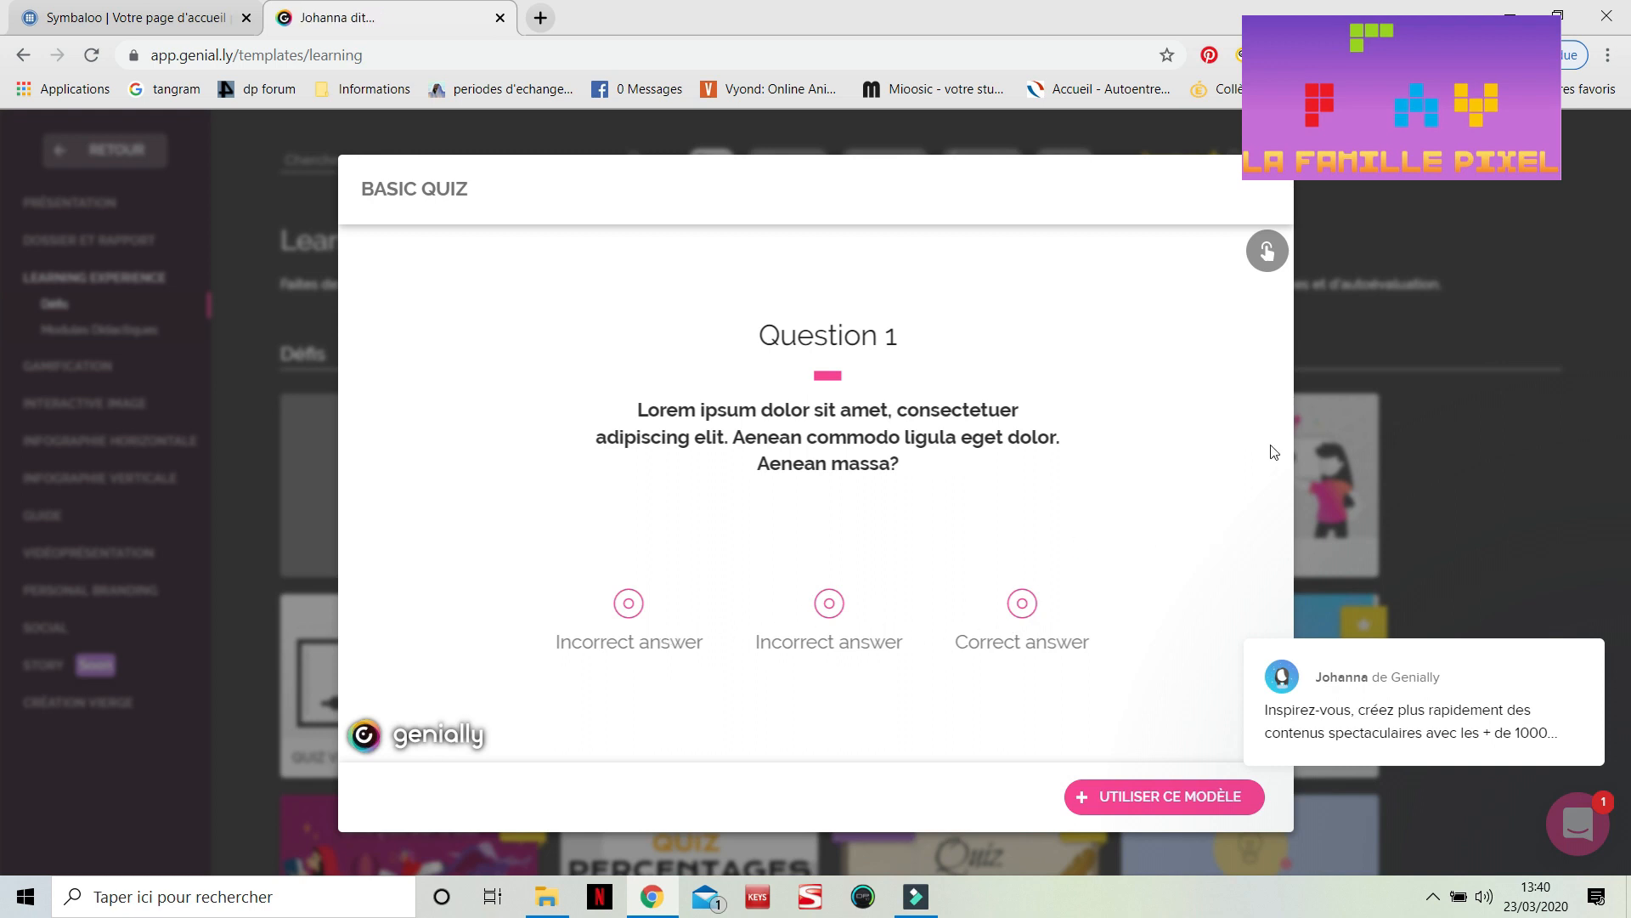
click(1020, 605)
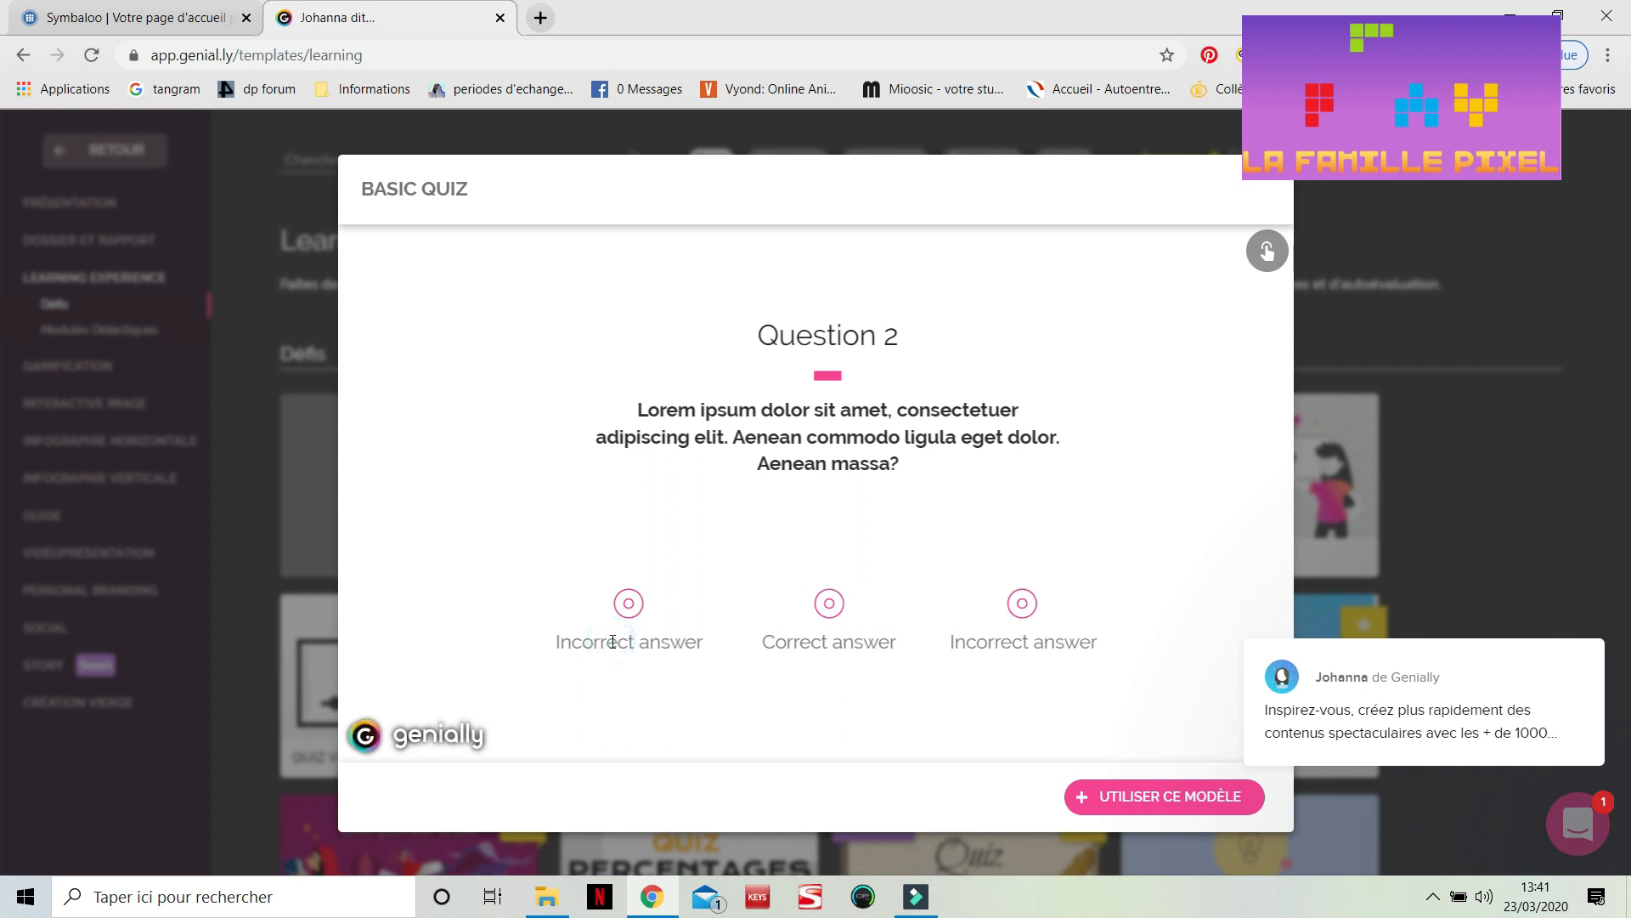
click(630, 611)
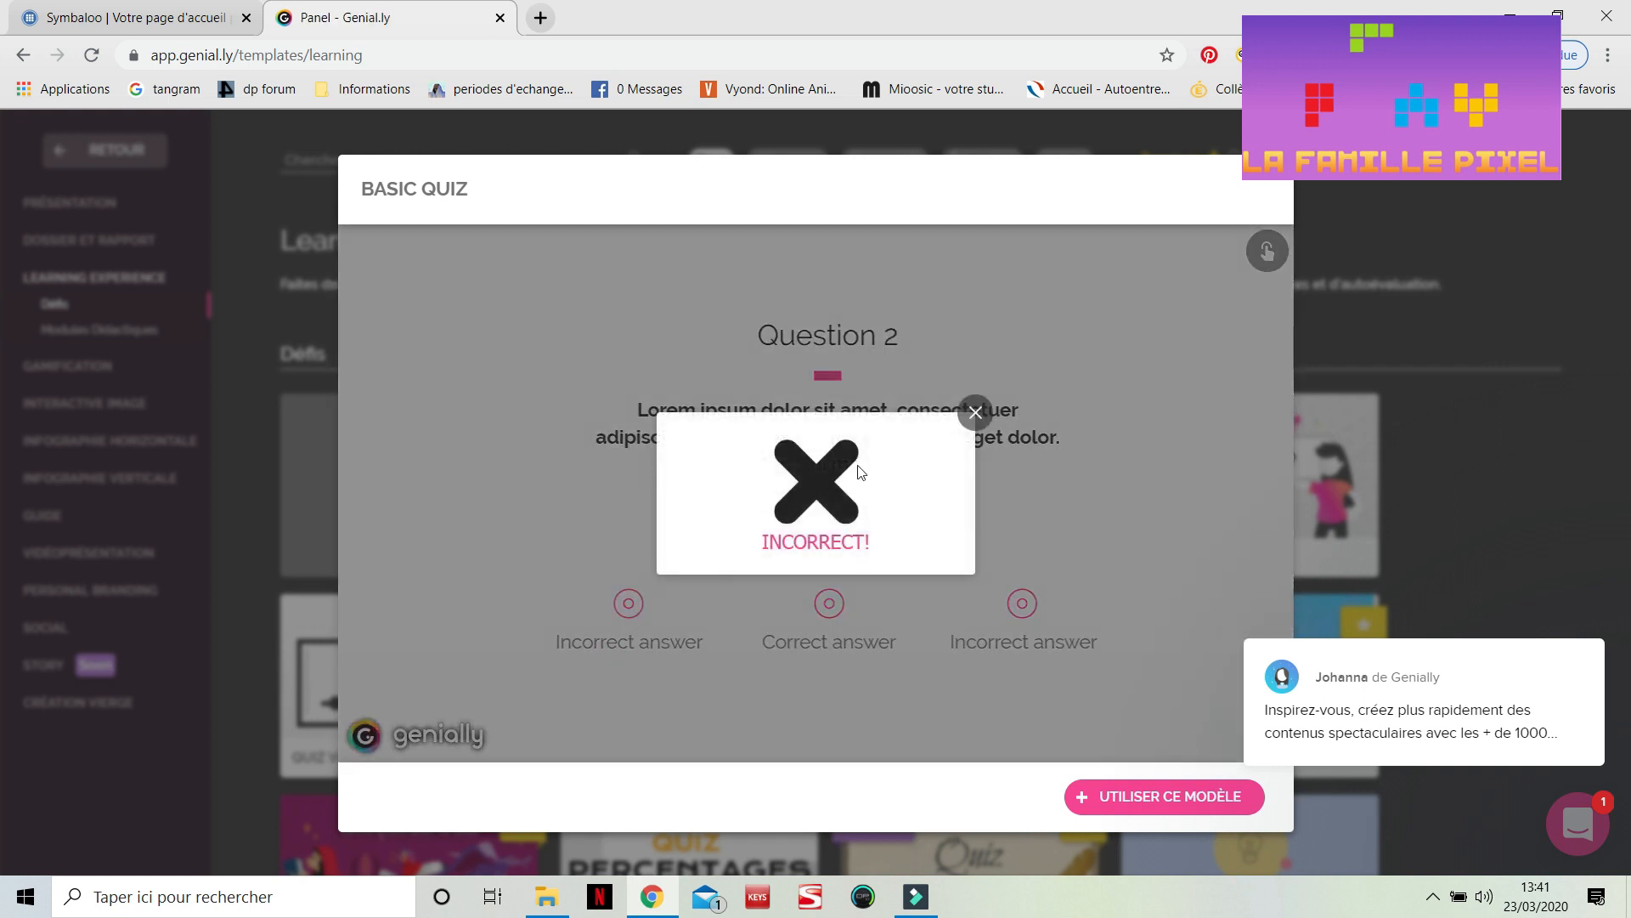
click(974, 413)
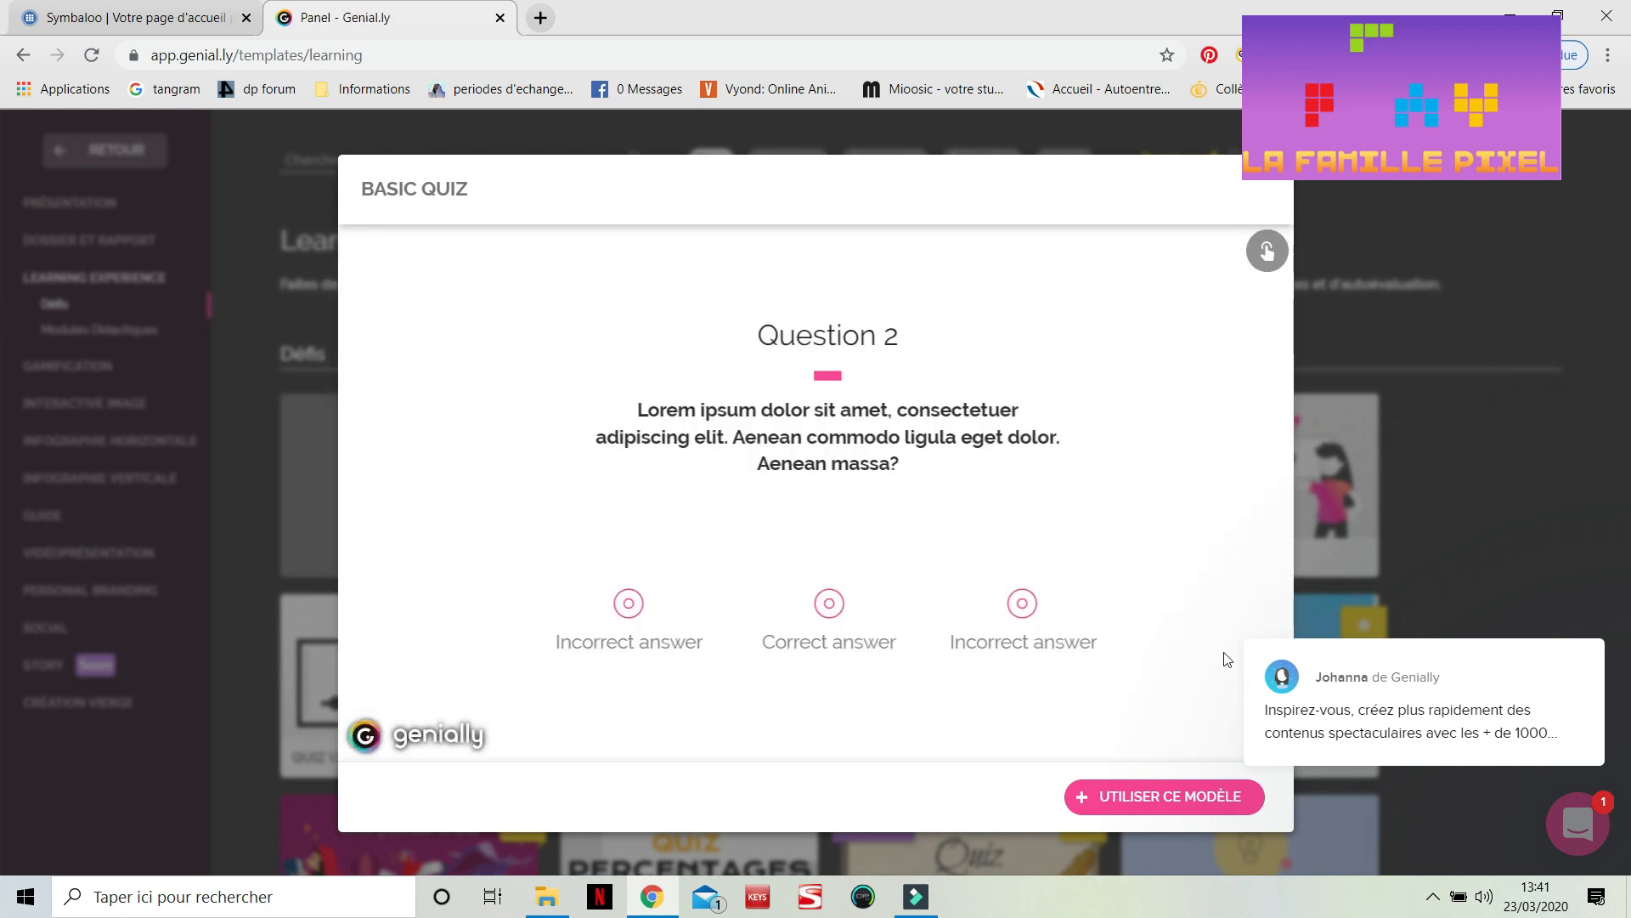
Dismiss the chat notification, answer the Basic Quiz preview's second question, and close the preview
mouse_move(1307, 701)
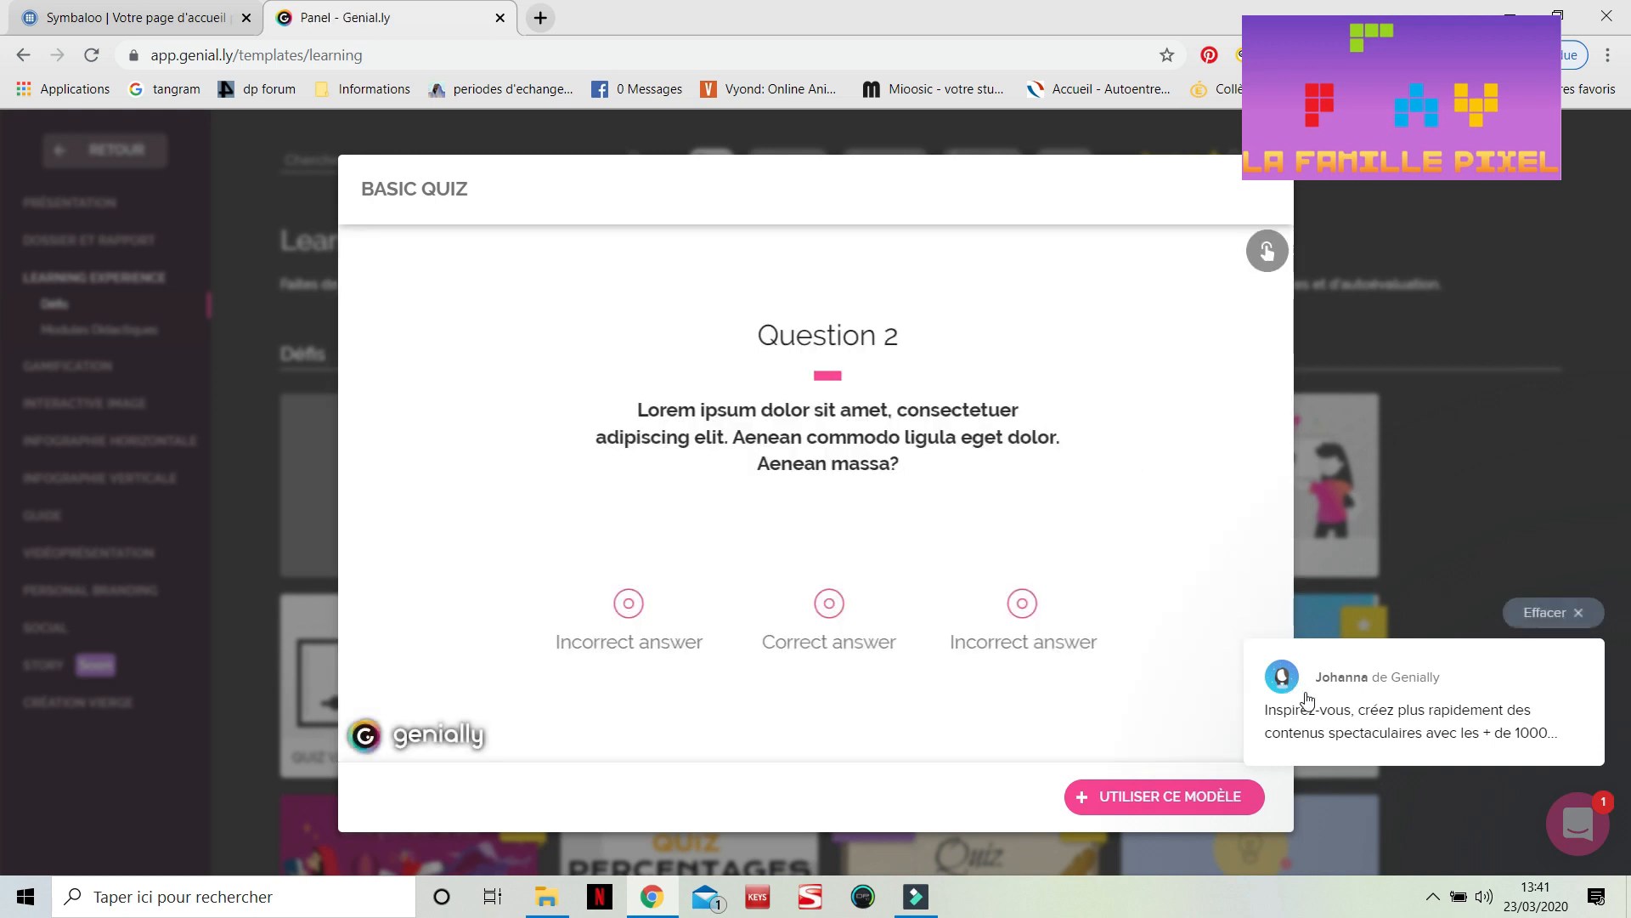
click(1578, 612)
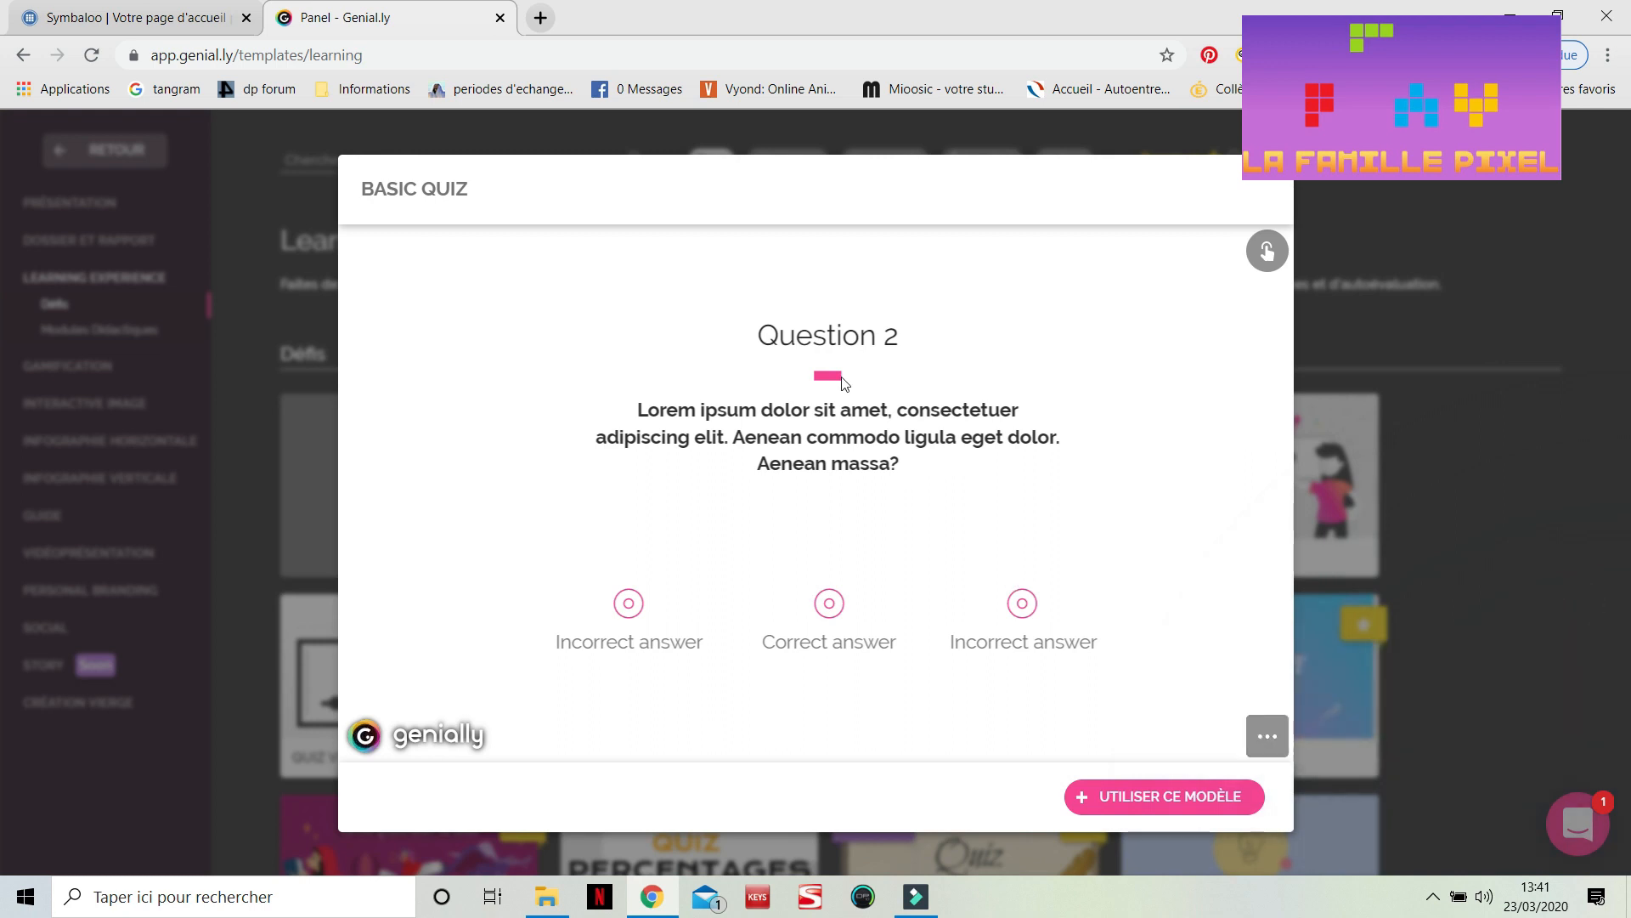
click(829, 605)
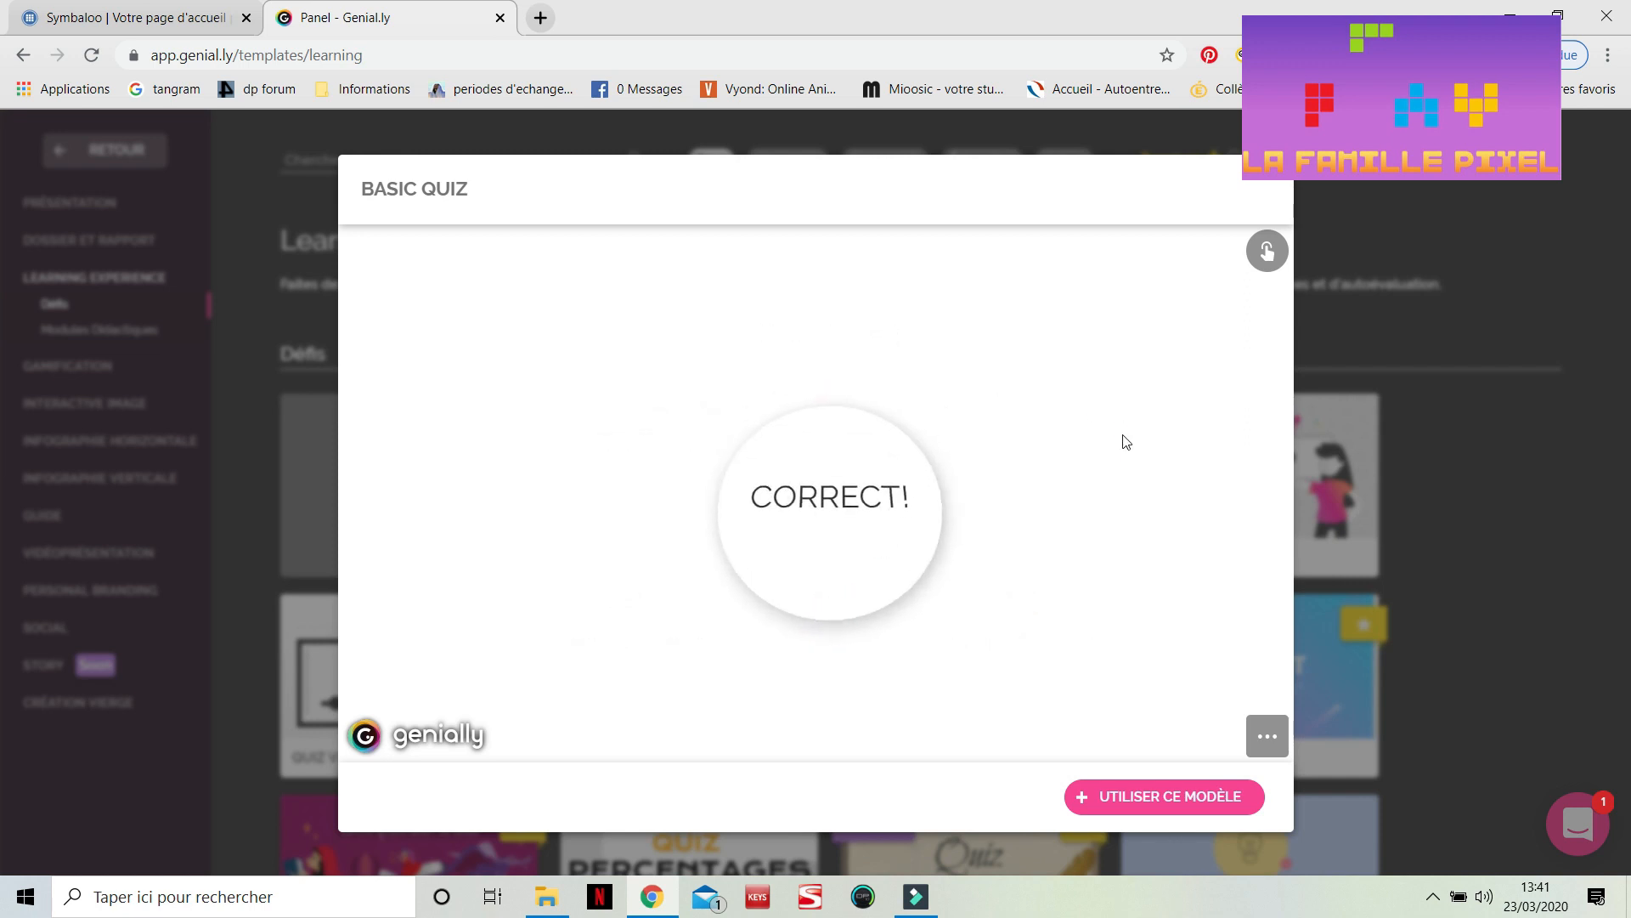
click(1338, 195)
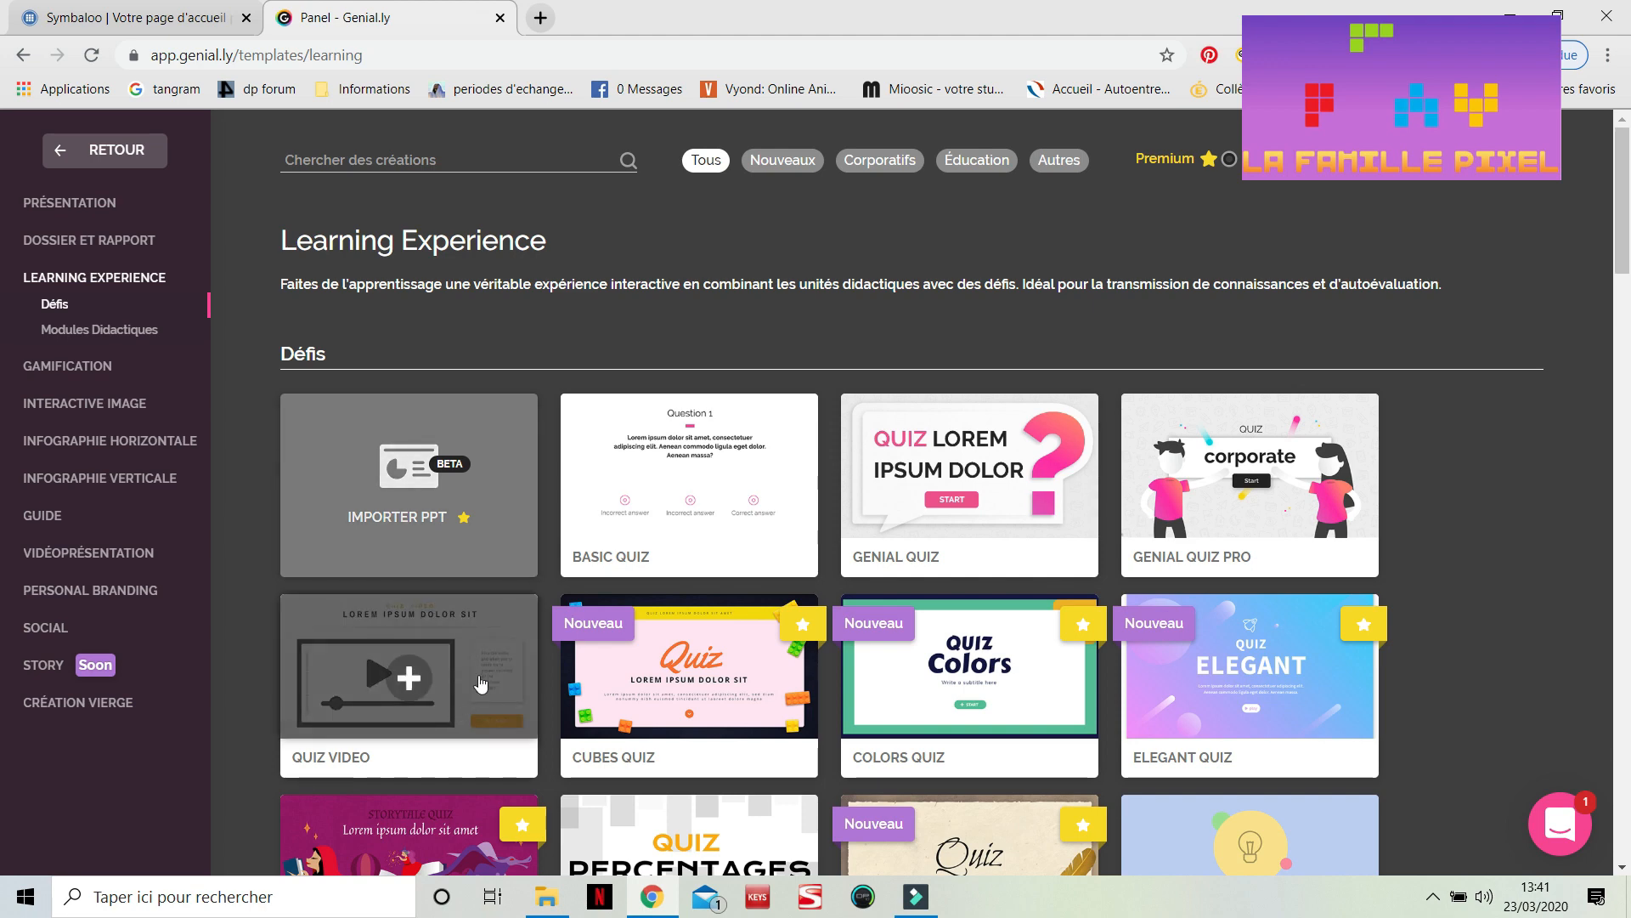
Try the Genial Quiz template preview by starting it, answering question 1, and jumping to question 6
click(905, 478)
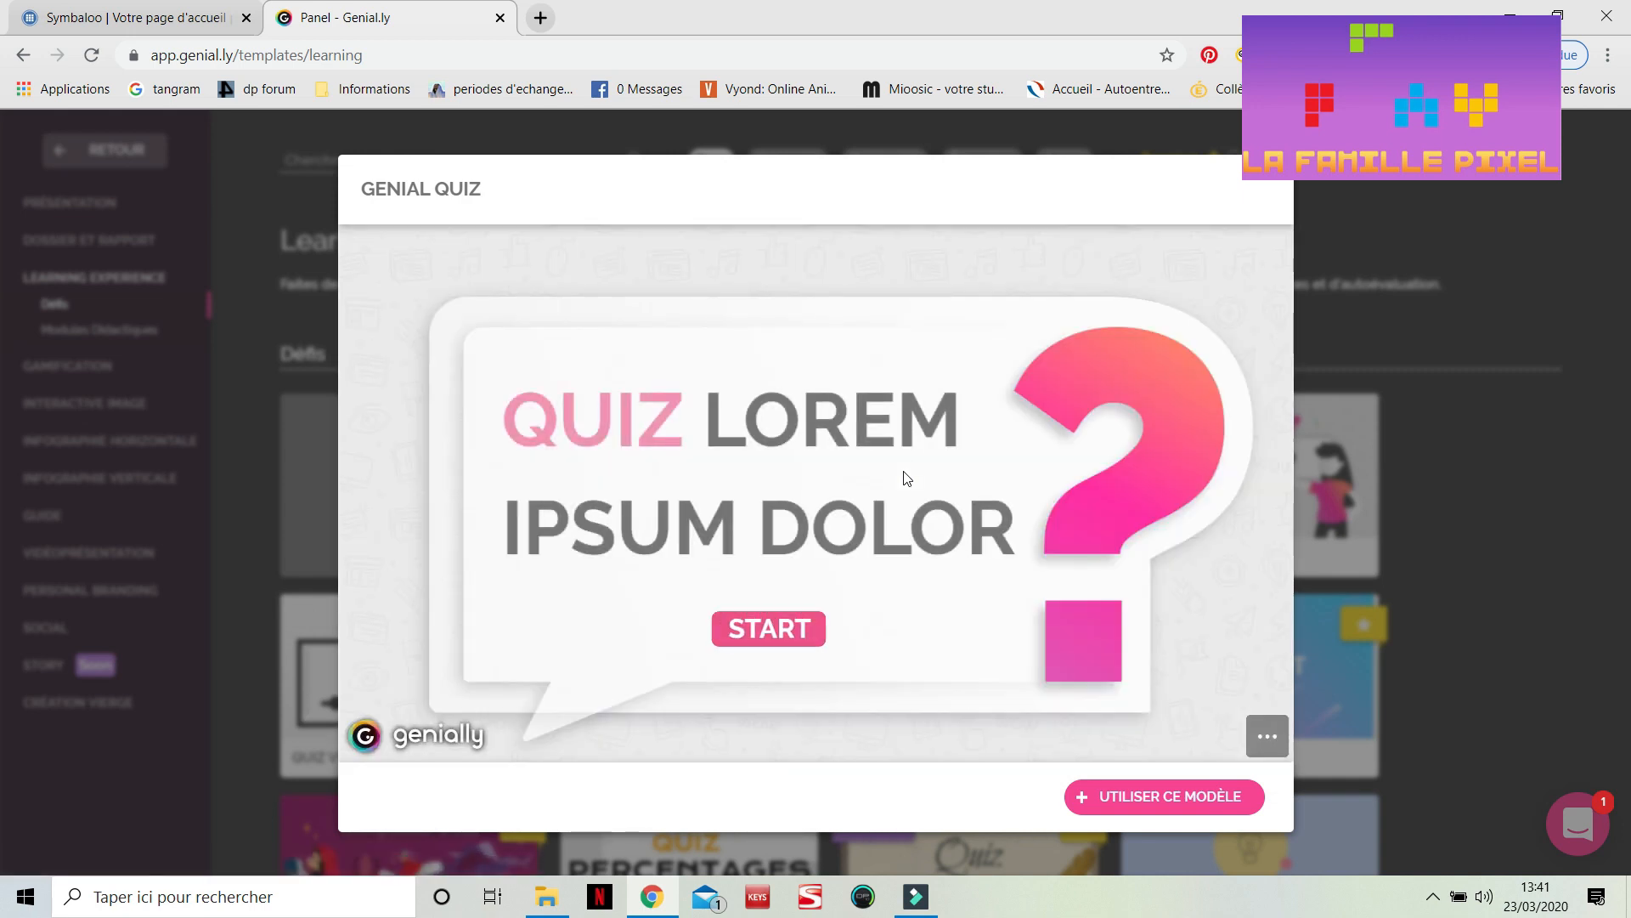
click(727, 629)
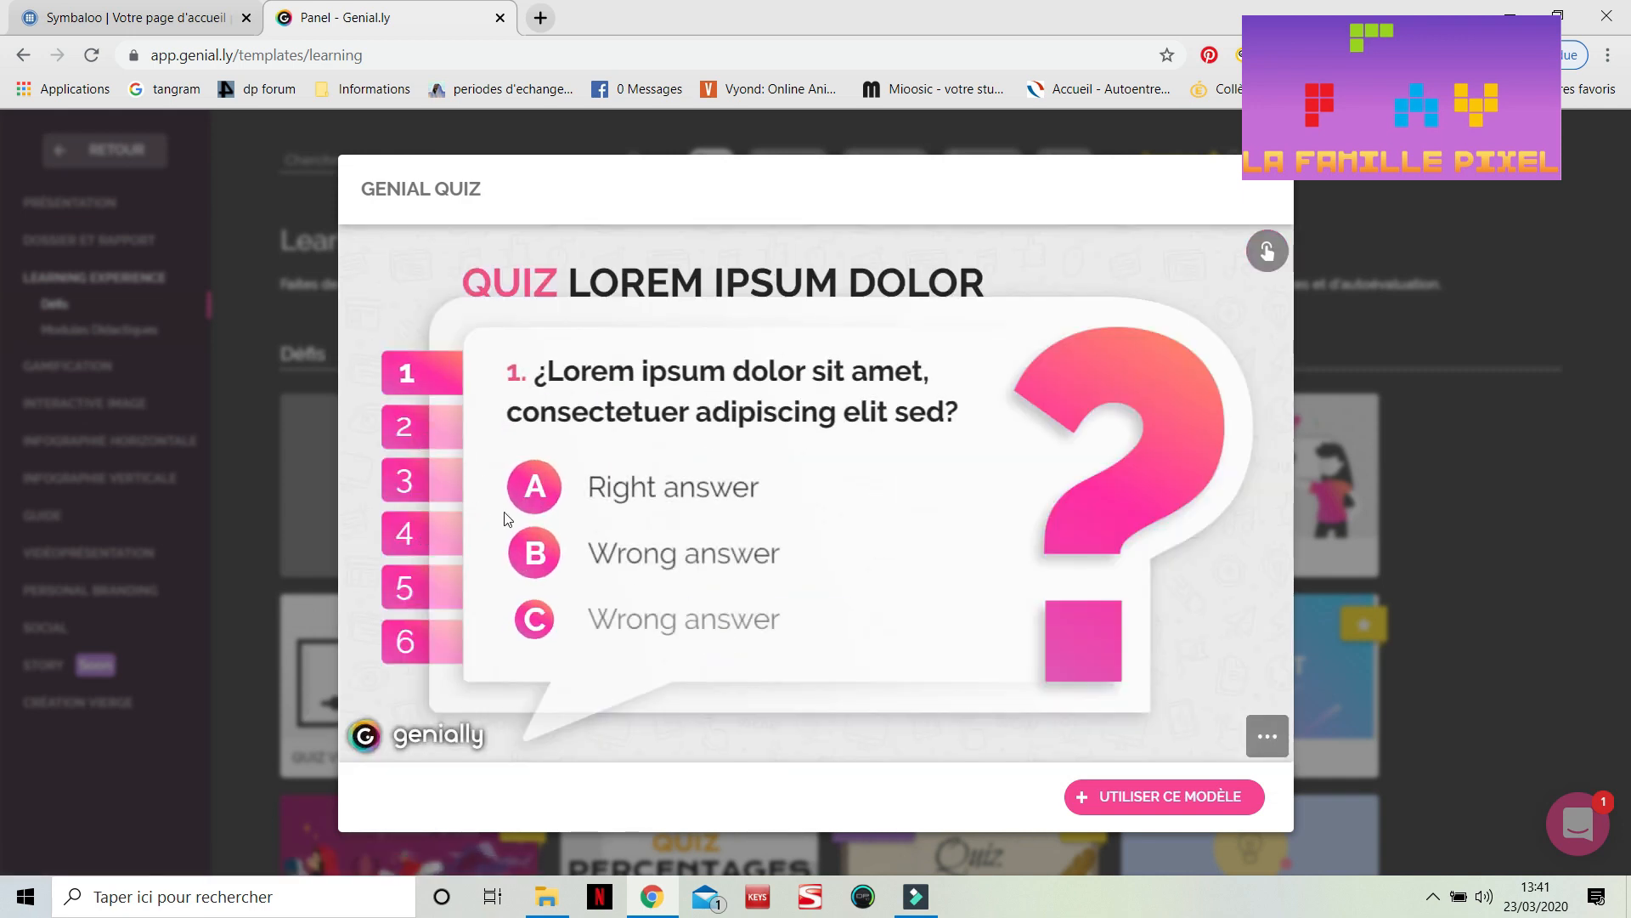
click(689, 491)
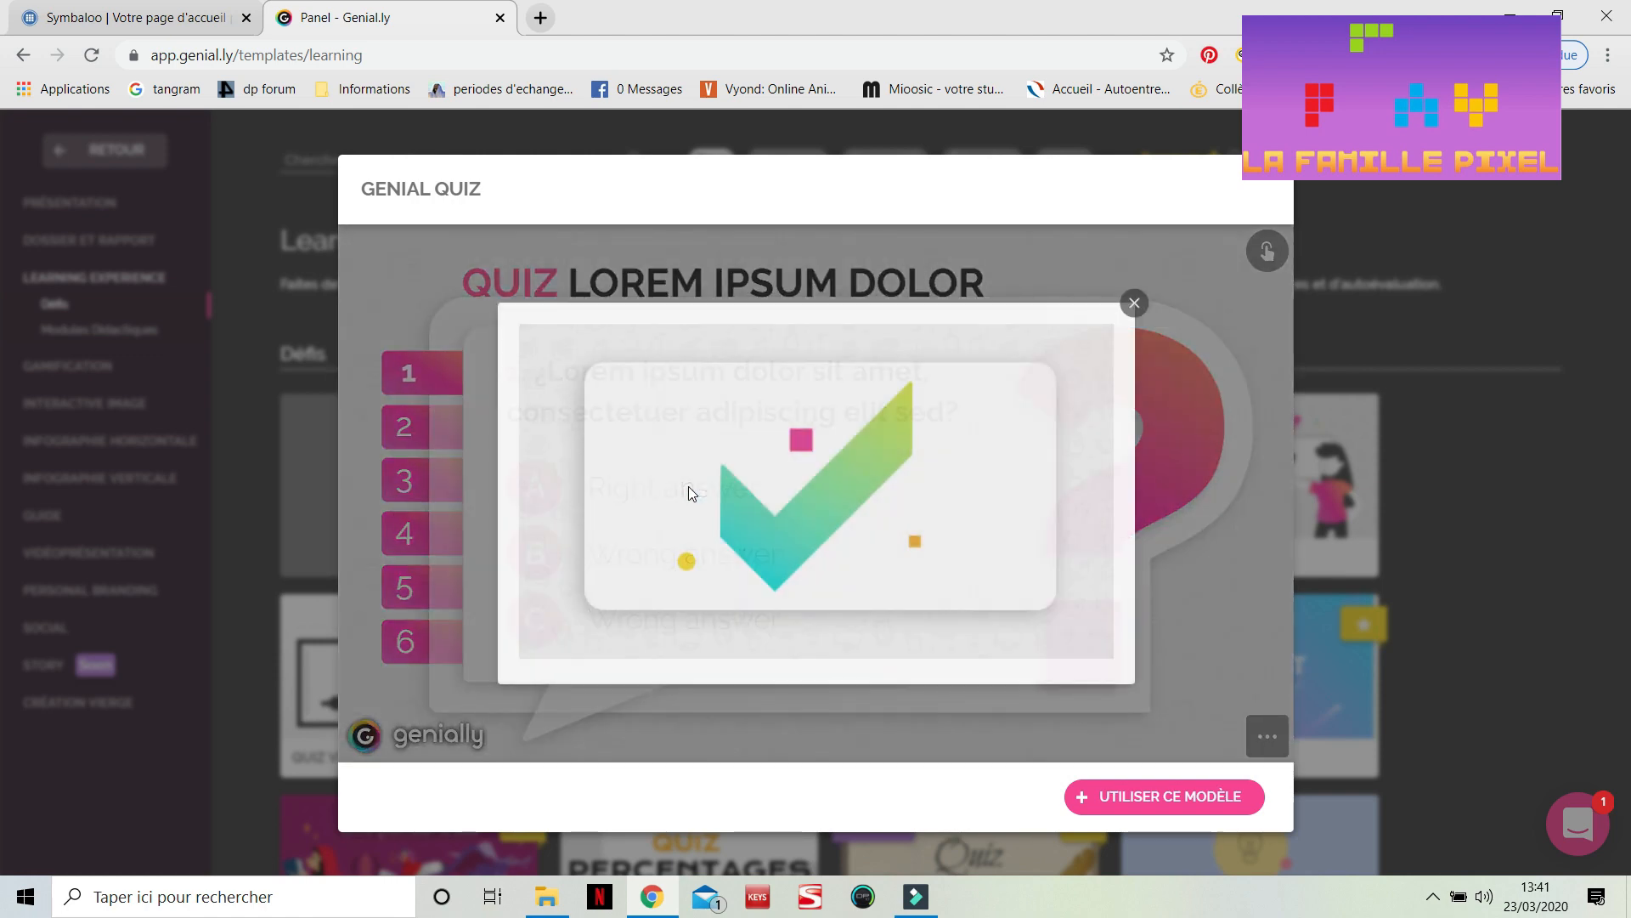
click(1135, 304)
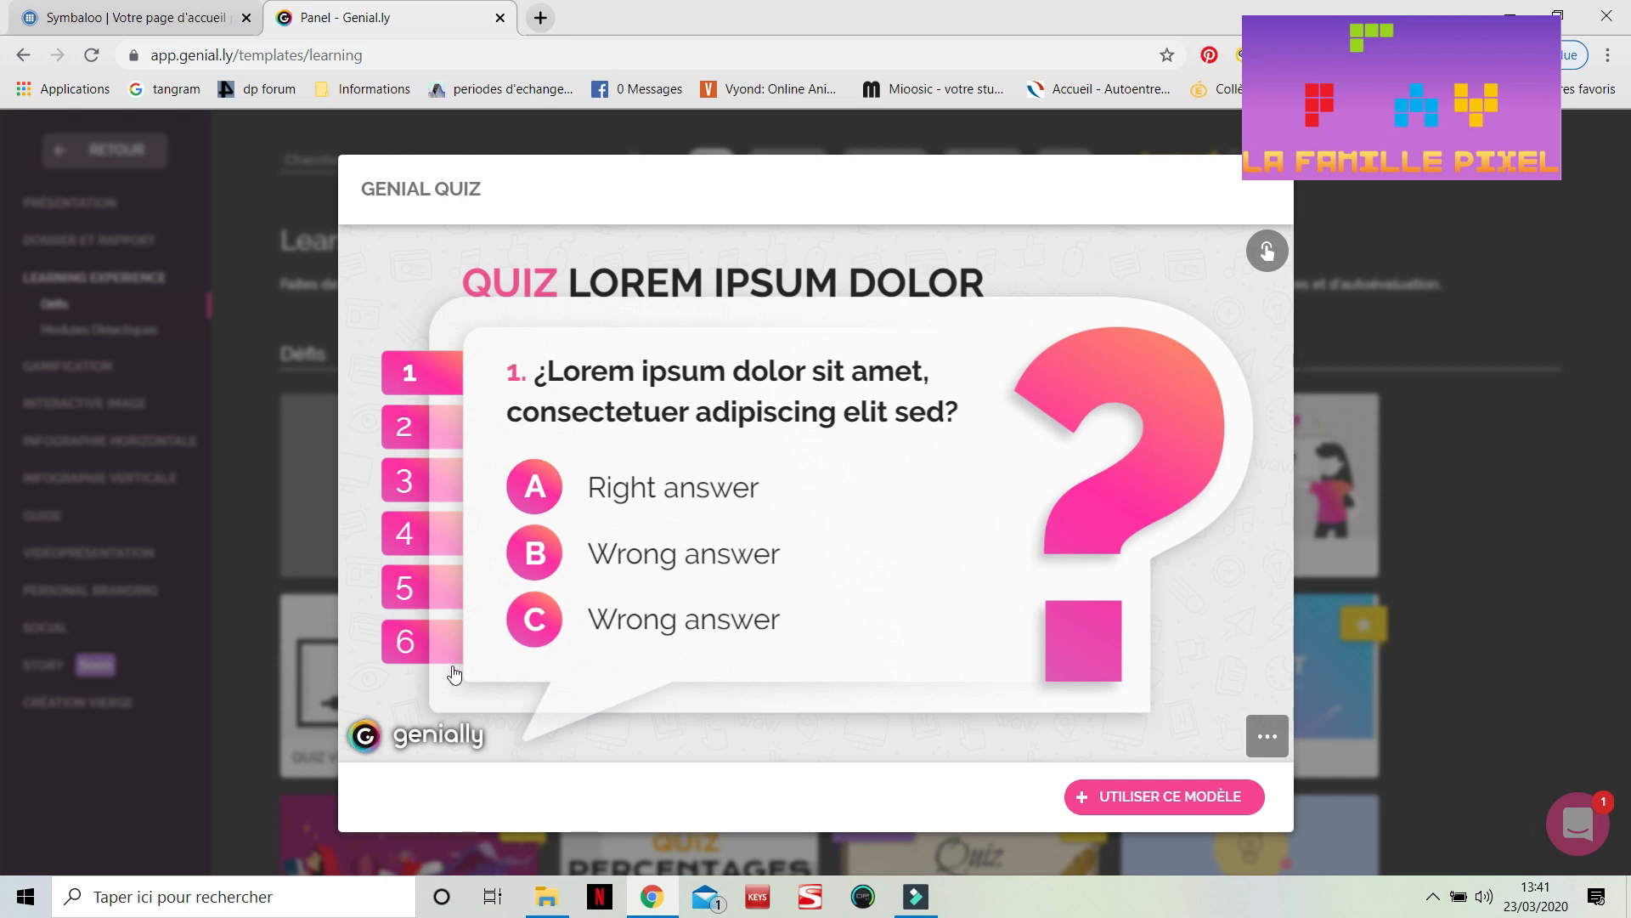
click(405, 644)
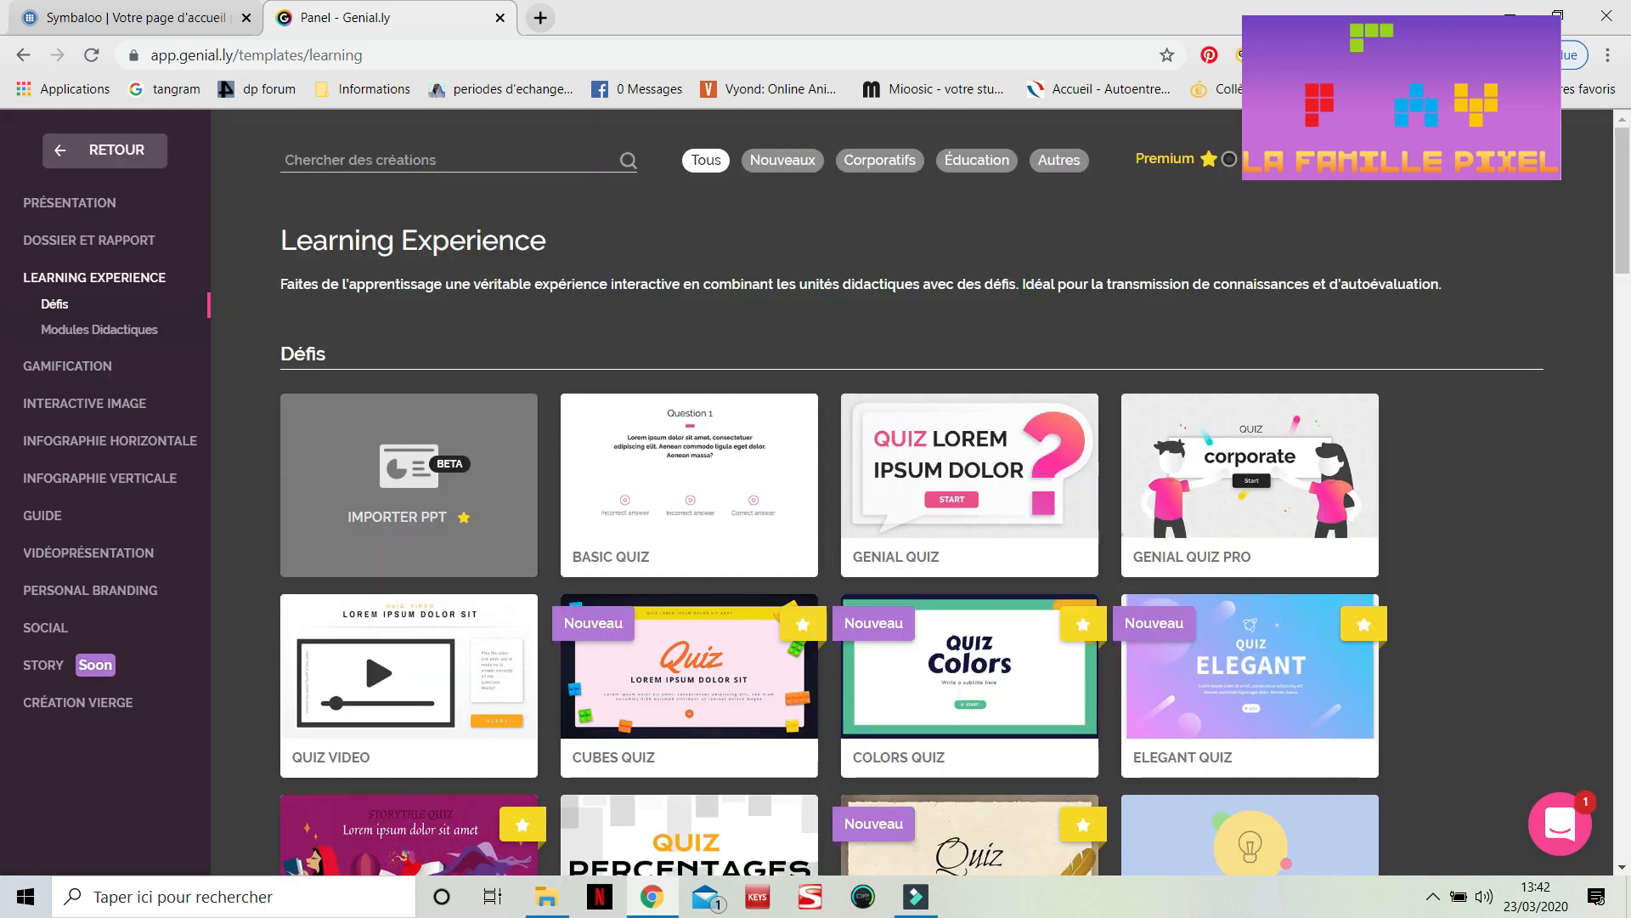
Open the Pastel Quiz template preview and close it
scroll(1184, 607, down, 2)
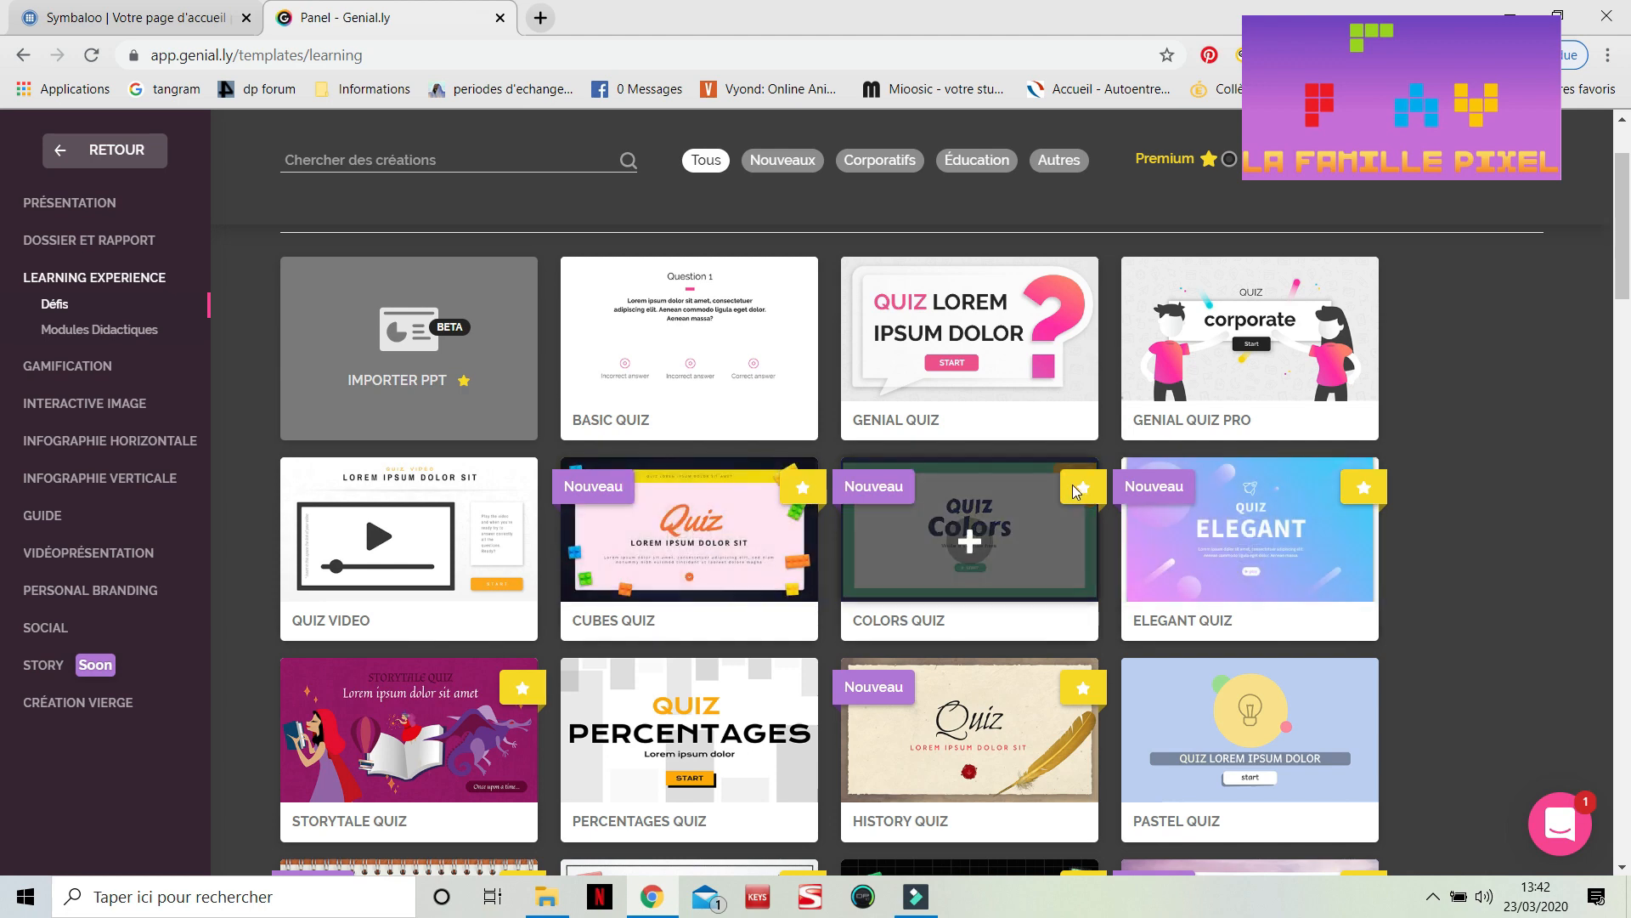
scroll(1077, 491, down, 2)
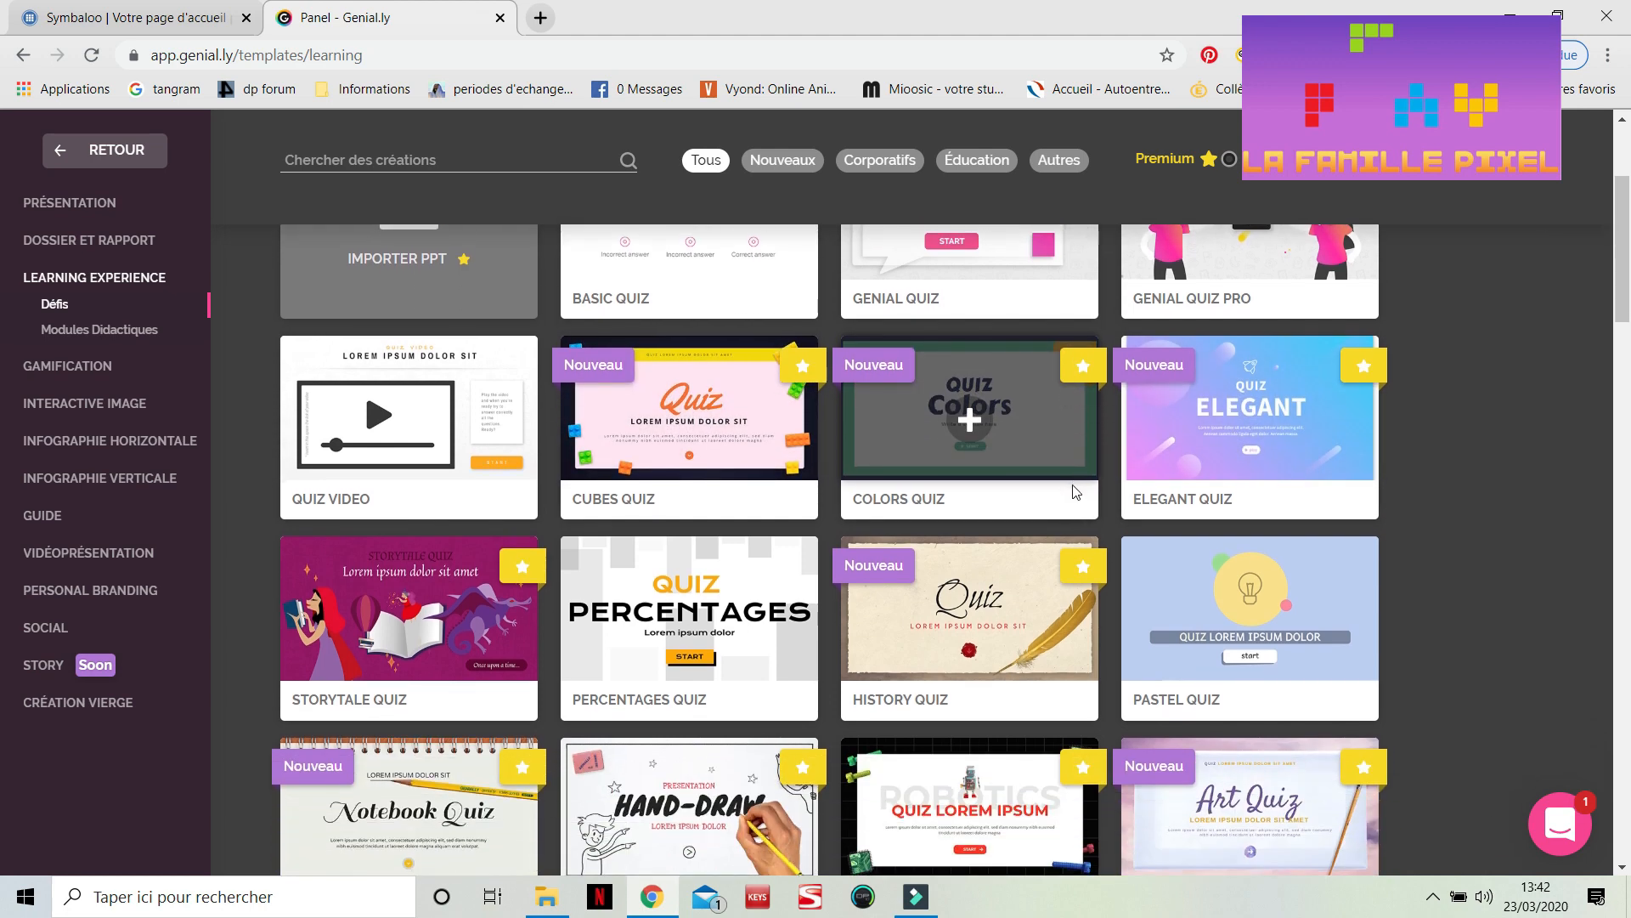
scroll(1275, 629, down, 2)
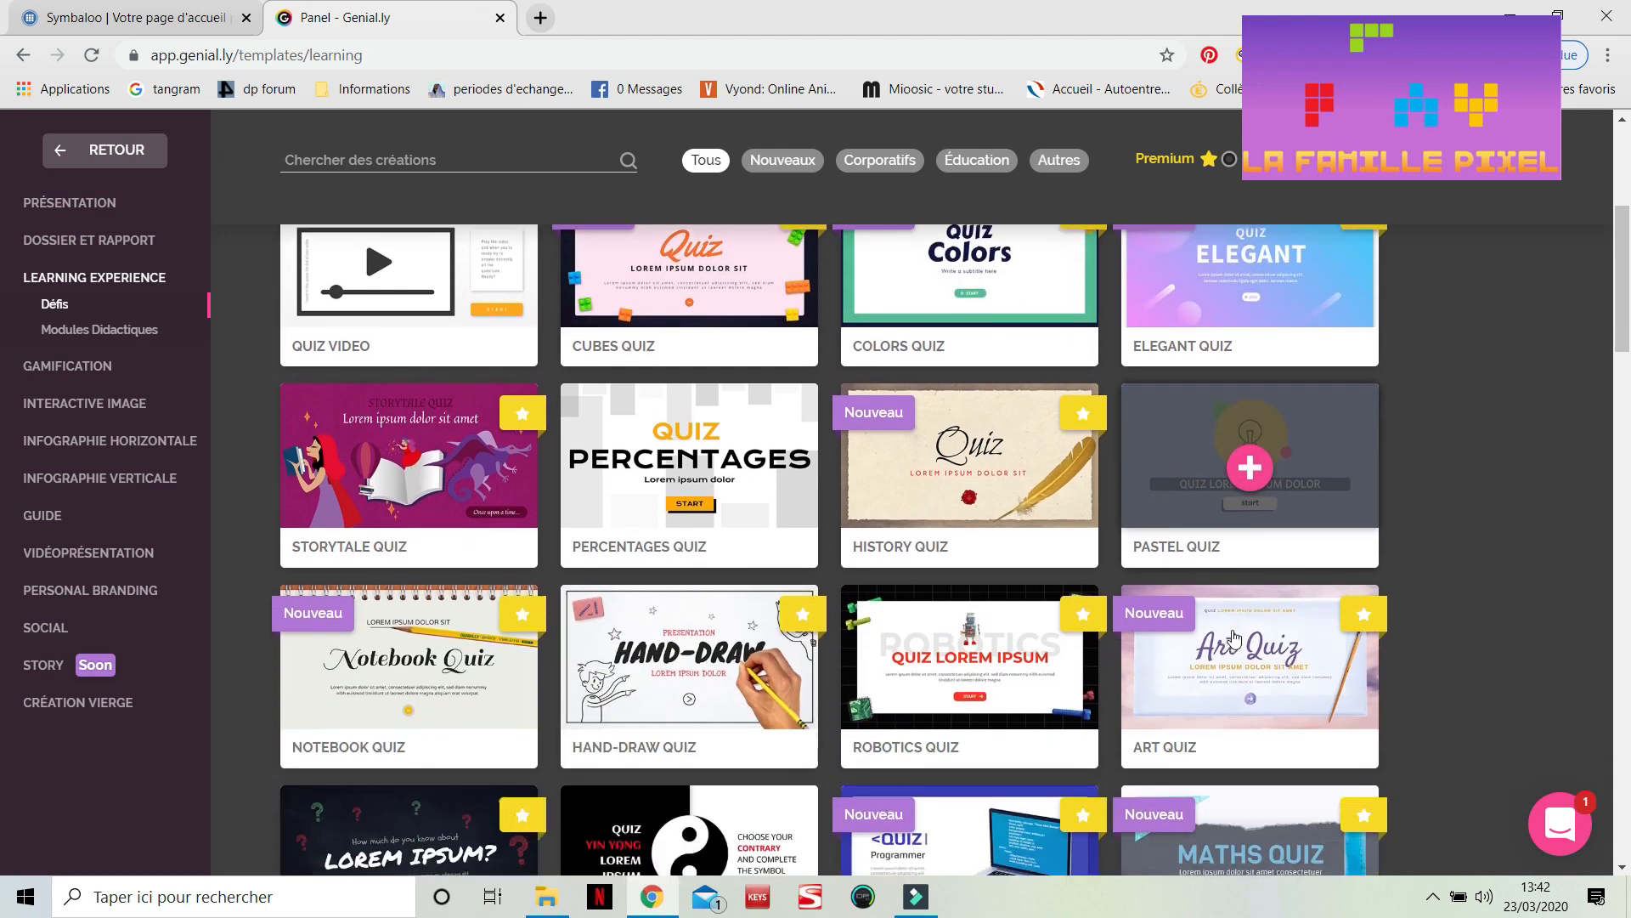
click(1317, 449)
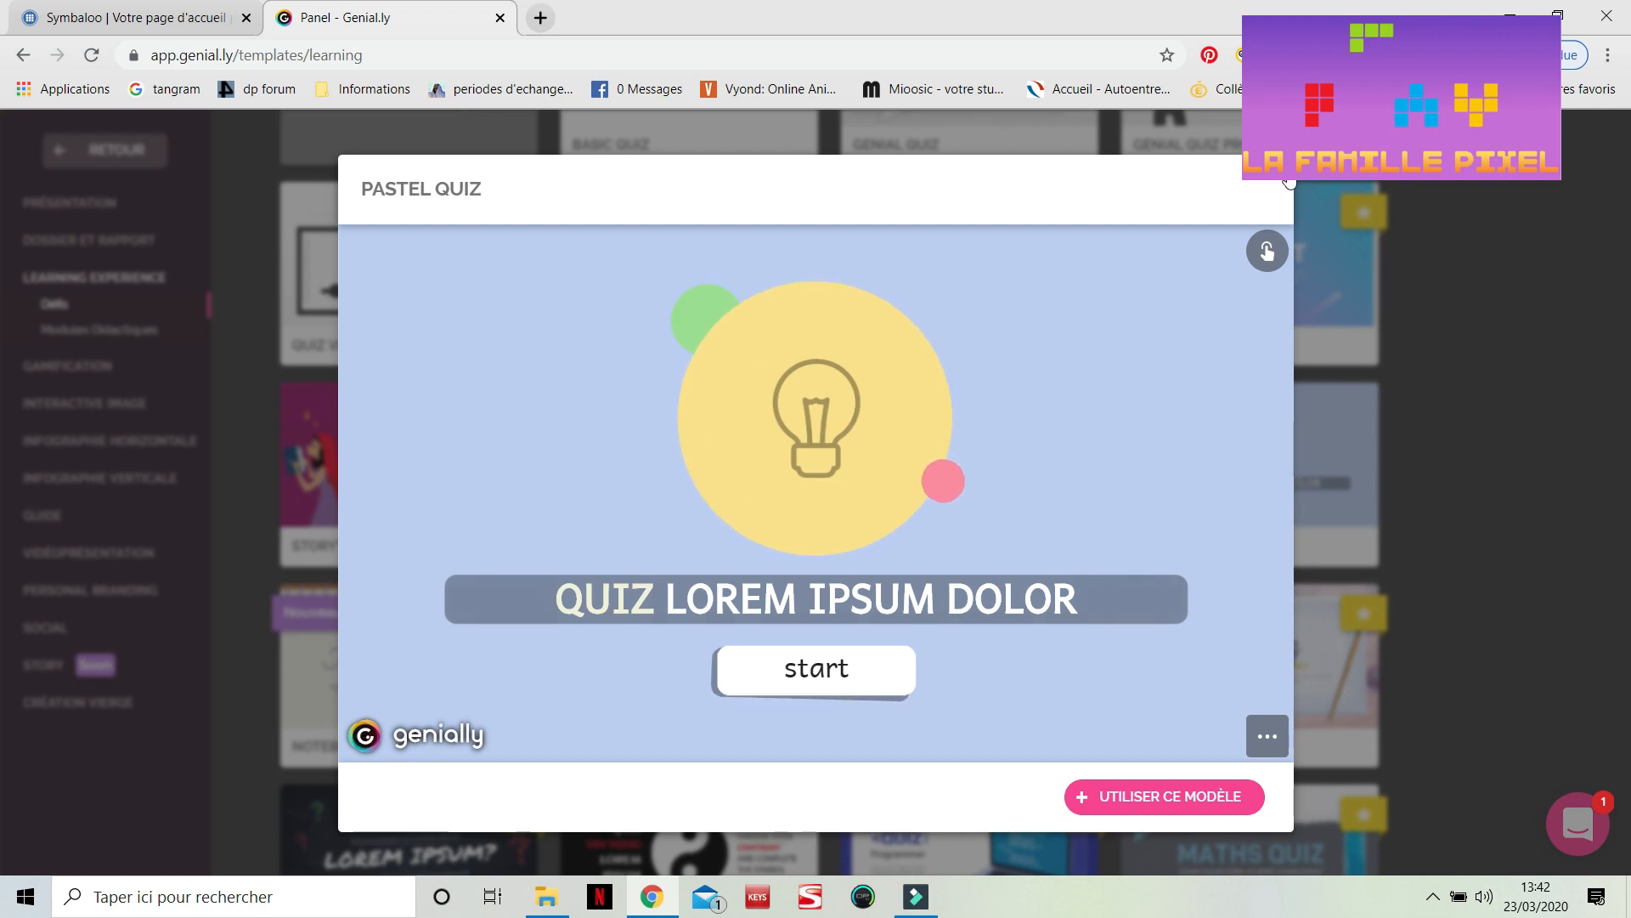
click(1338, 384)
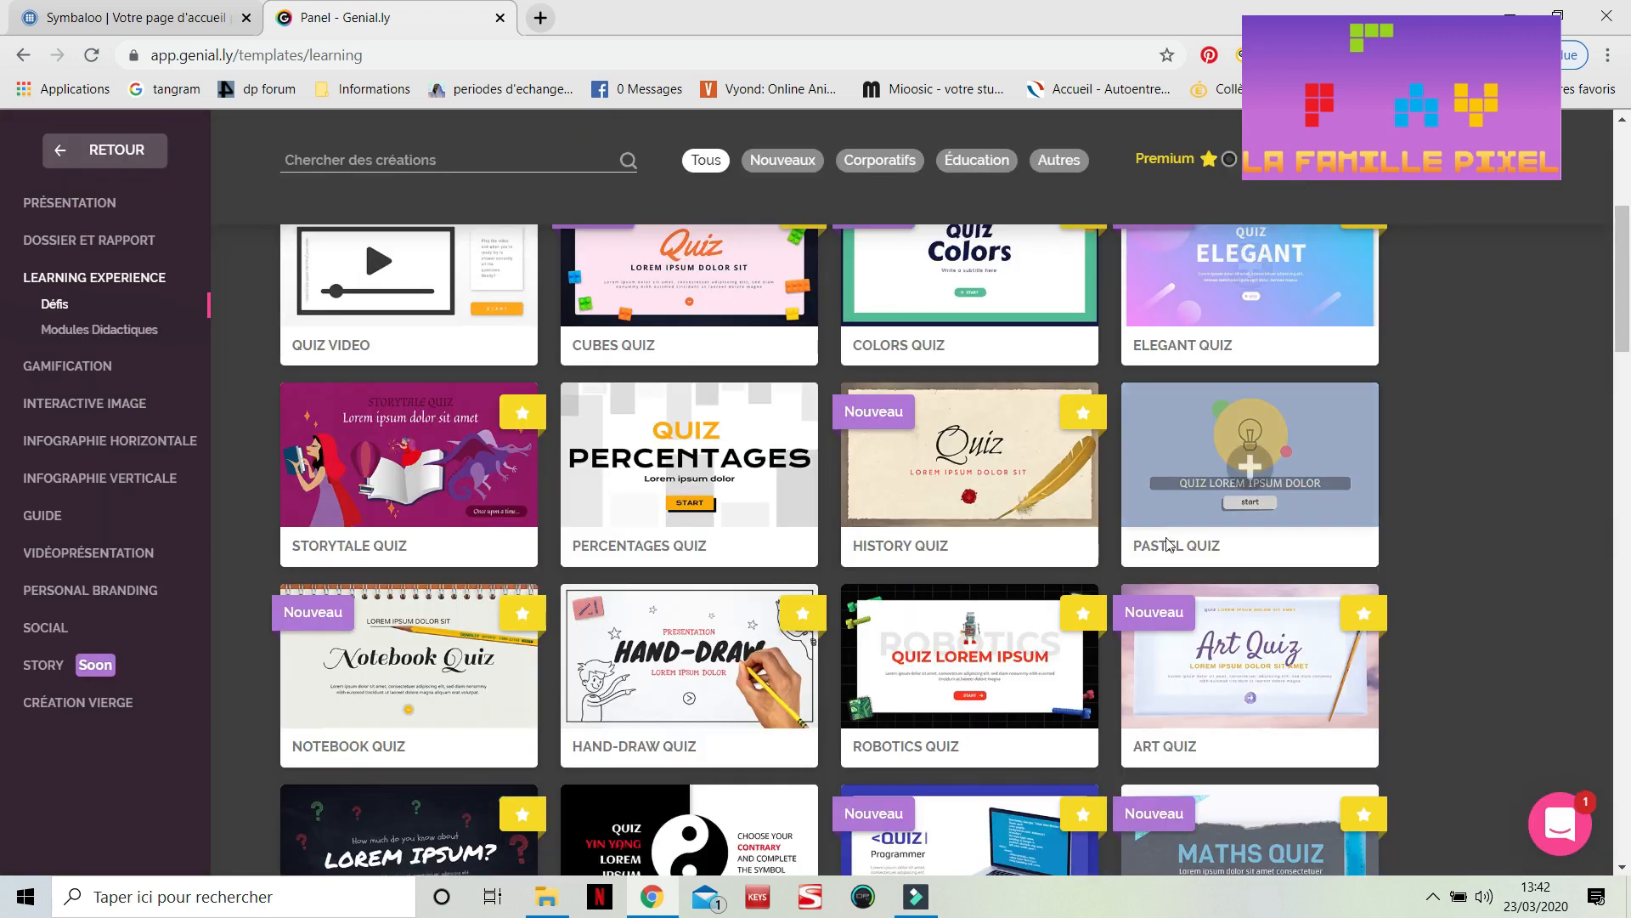
Browse the Learning Experience challenge templates down to the end of the list
scroll(1159, 599, down, 3)
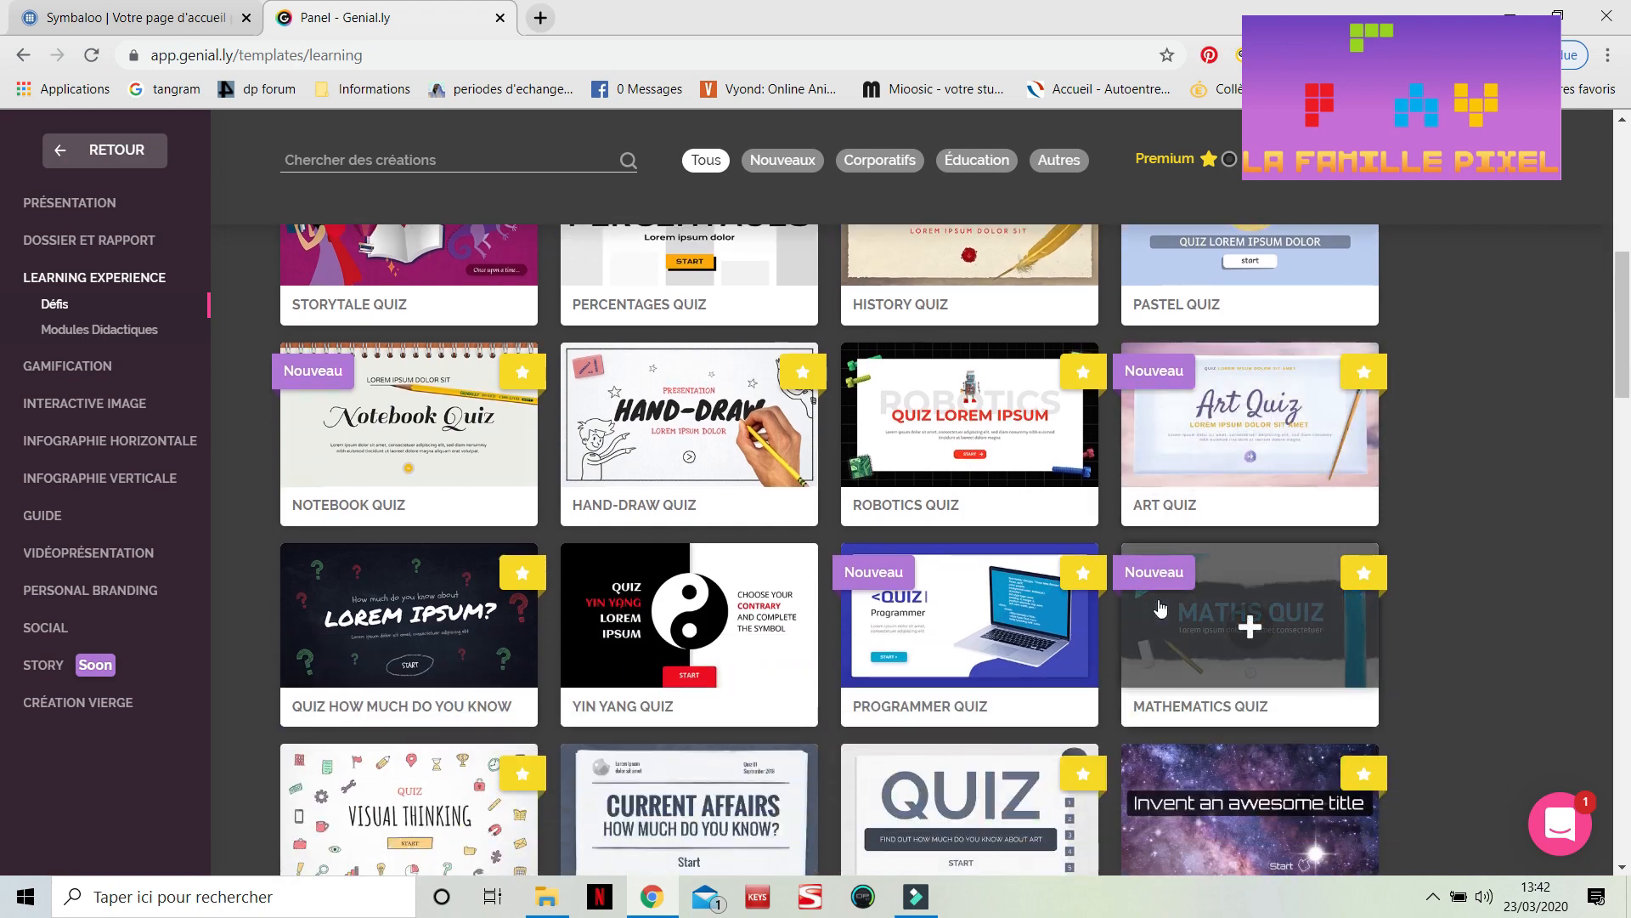
scroll(1160, 607, down, 3)
scroll(1160, 607, down, 4)
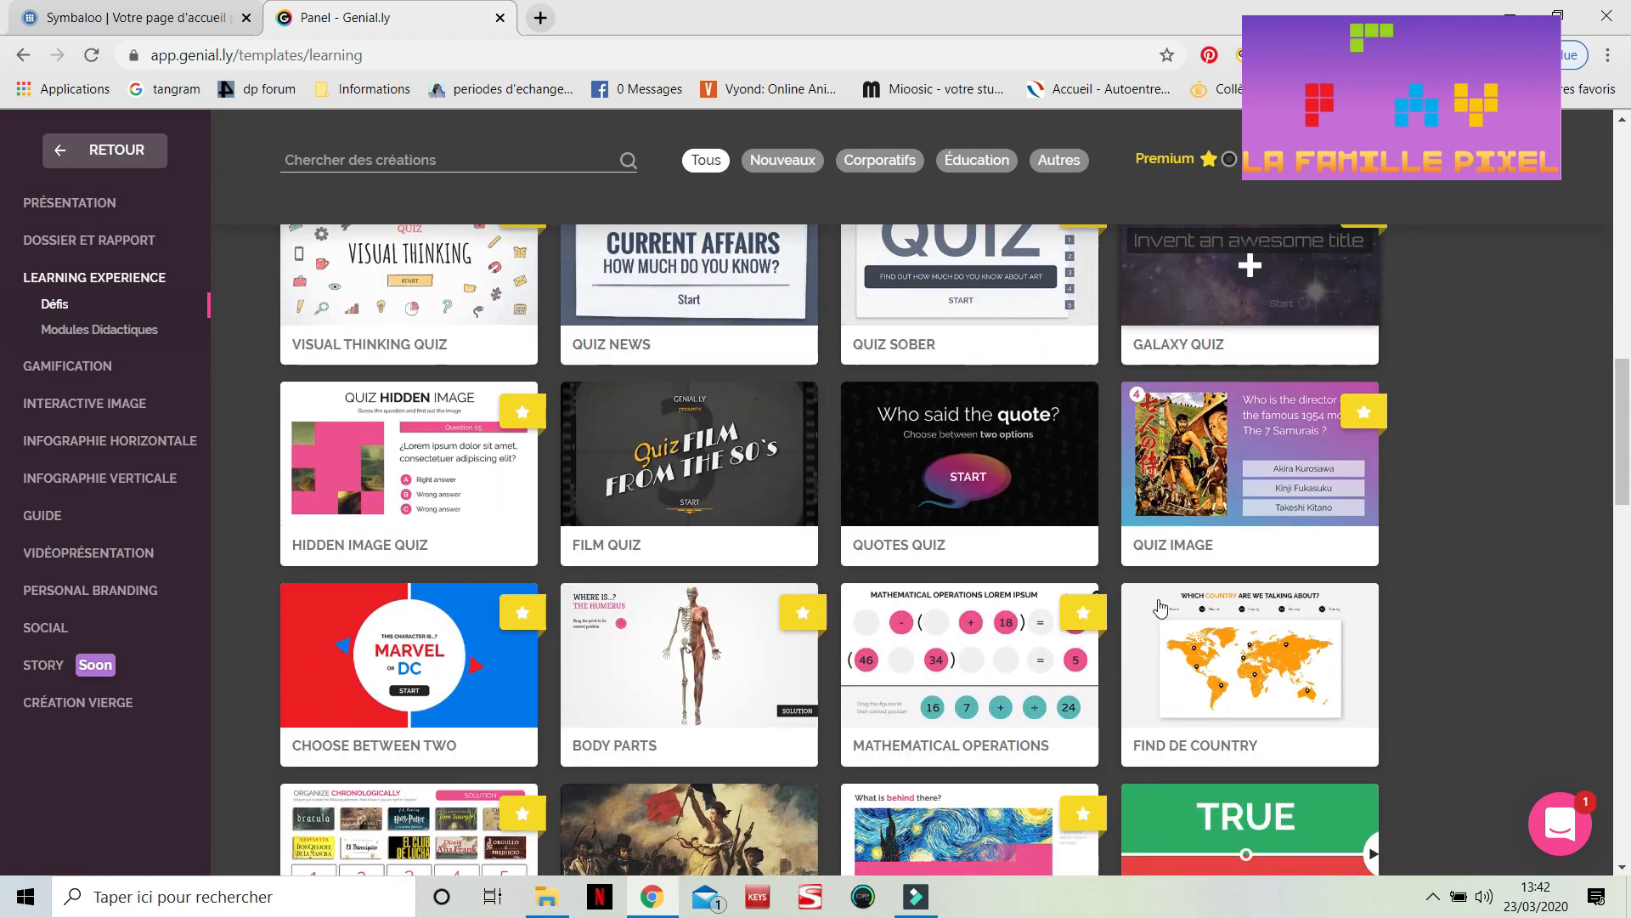
scroll(1160, 607, down, 2)
scroll(1160, 607, up, 15)
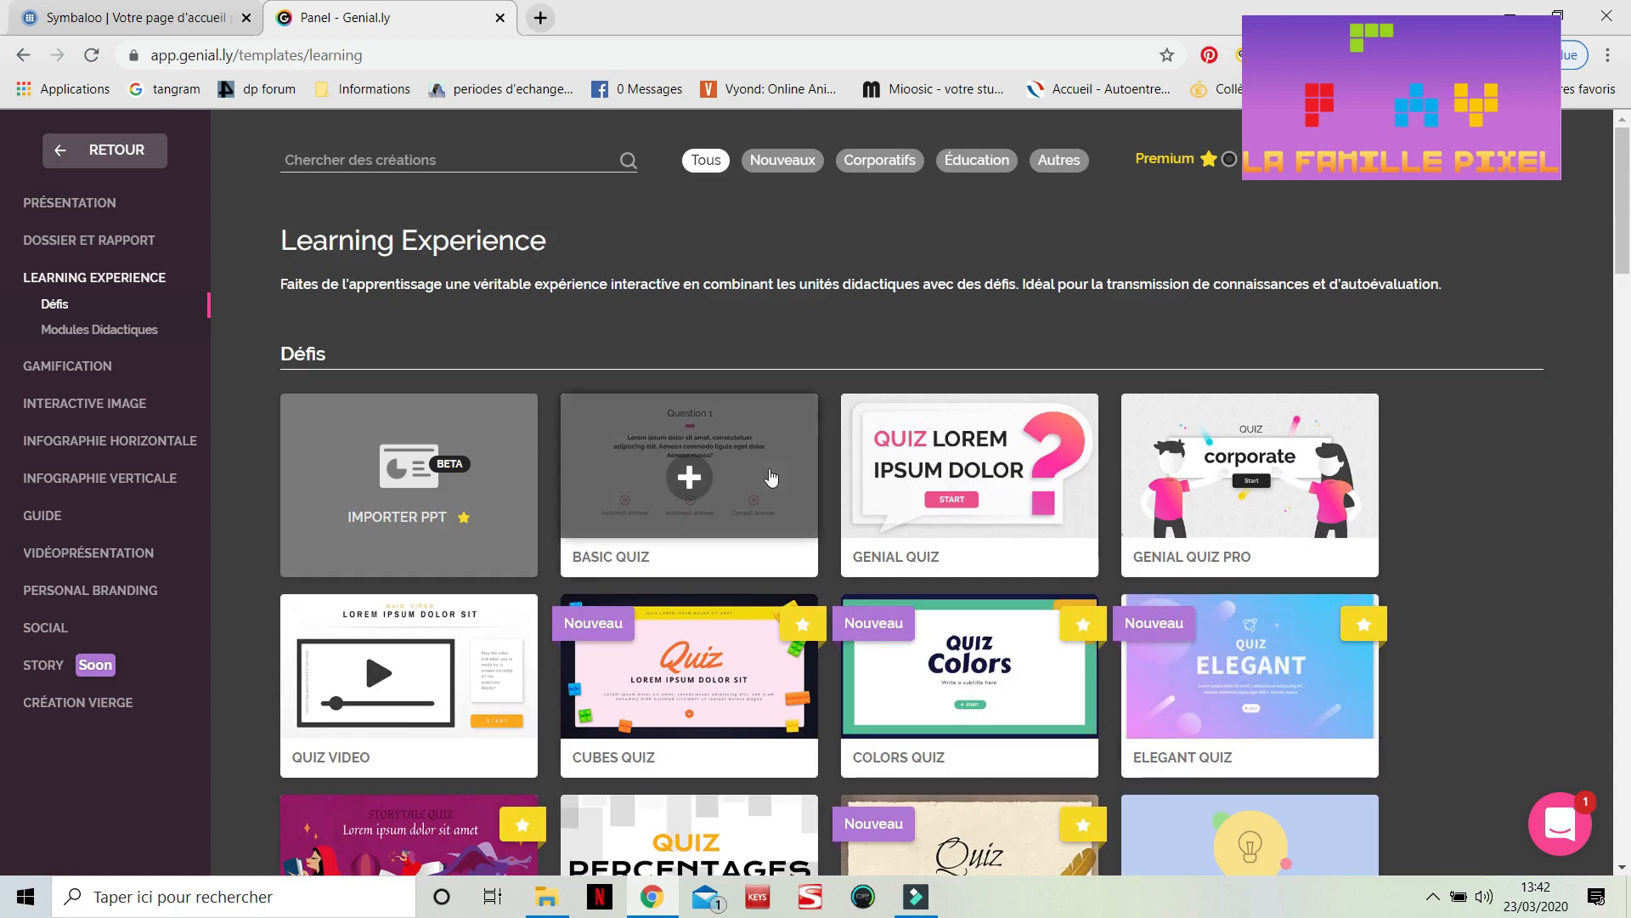
scroll(769, 442, down, 4)
scroll(771, 476, down, 4)
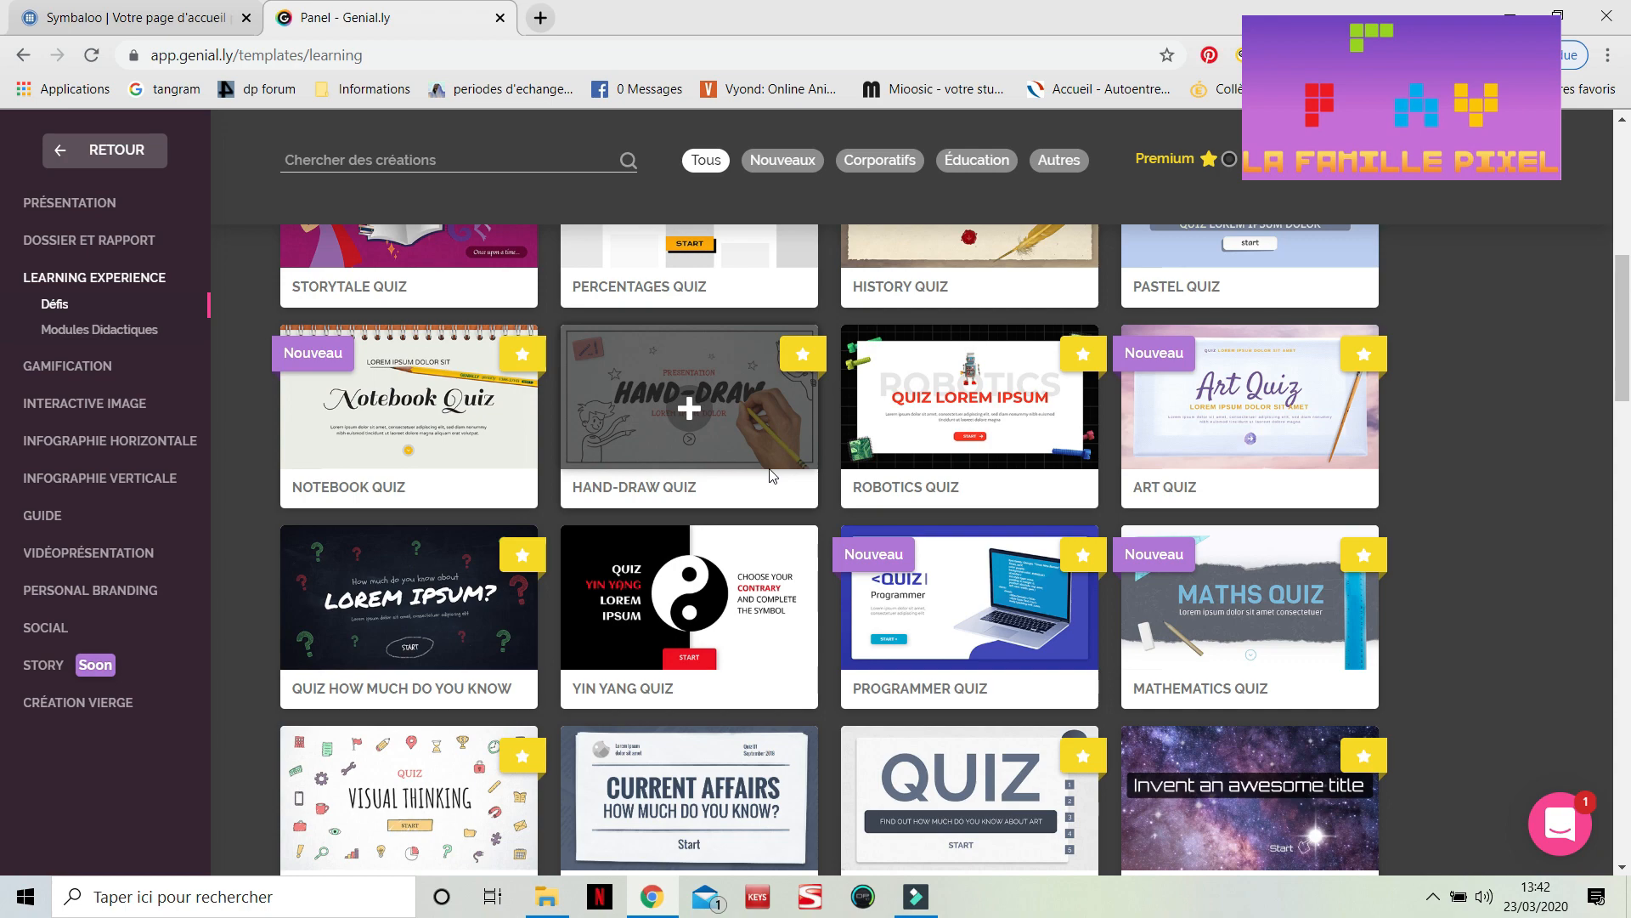
scroll(771, 477, down, 12)
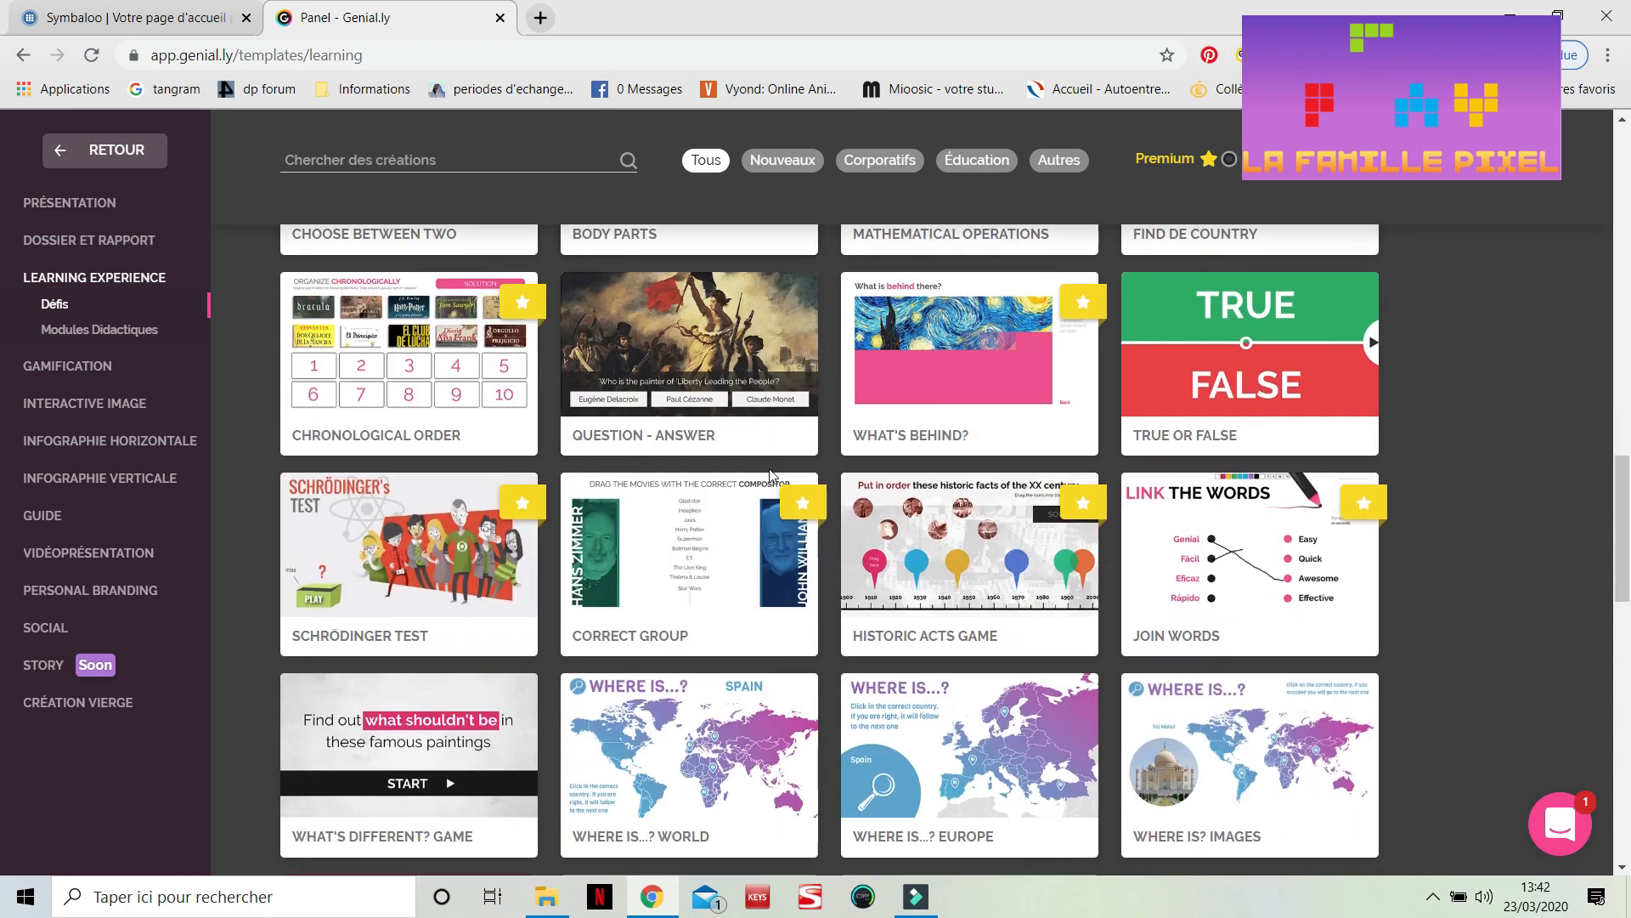
scroll(771, 477, down, 2)
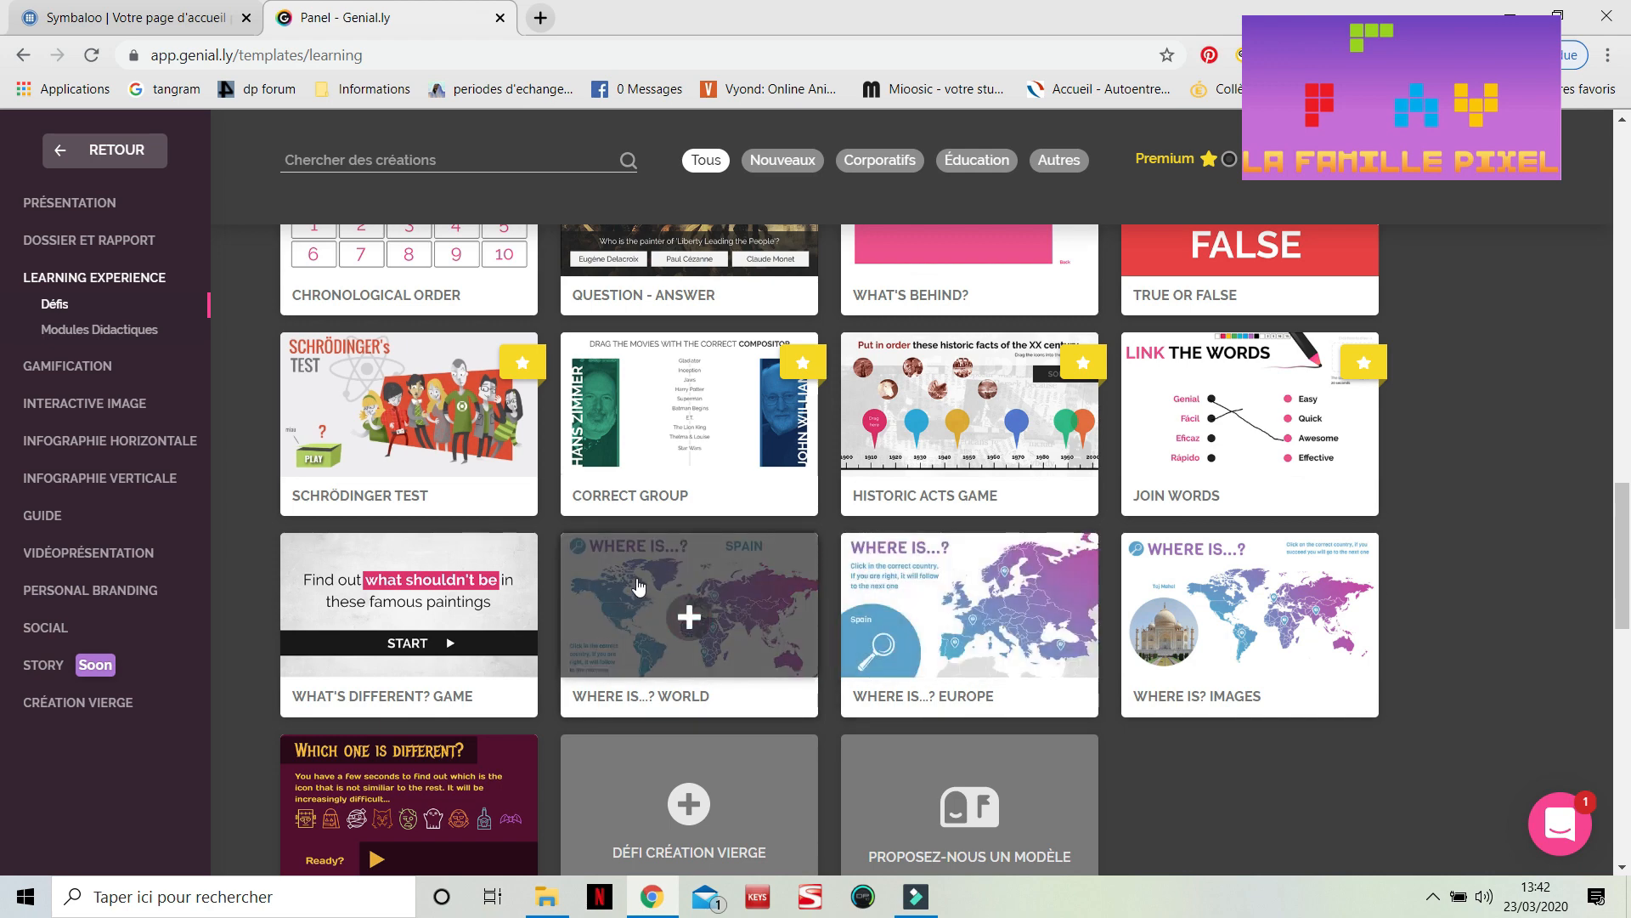
scroll(627, 599, up, 1)
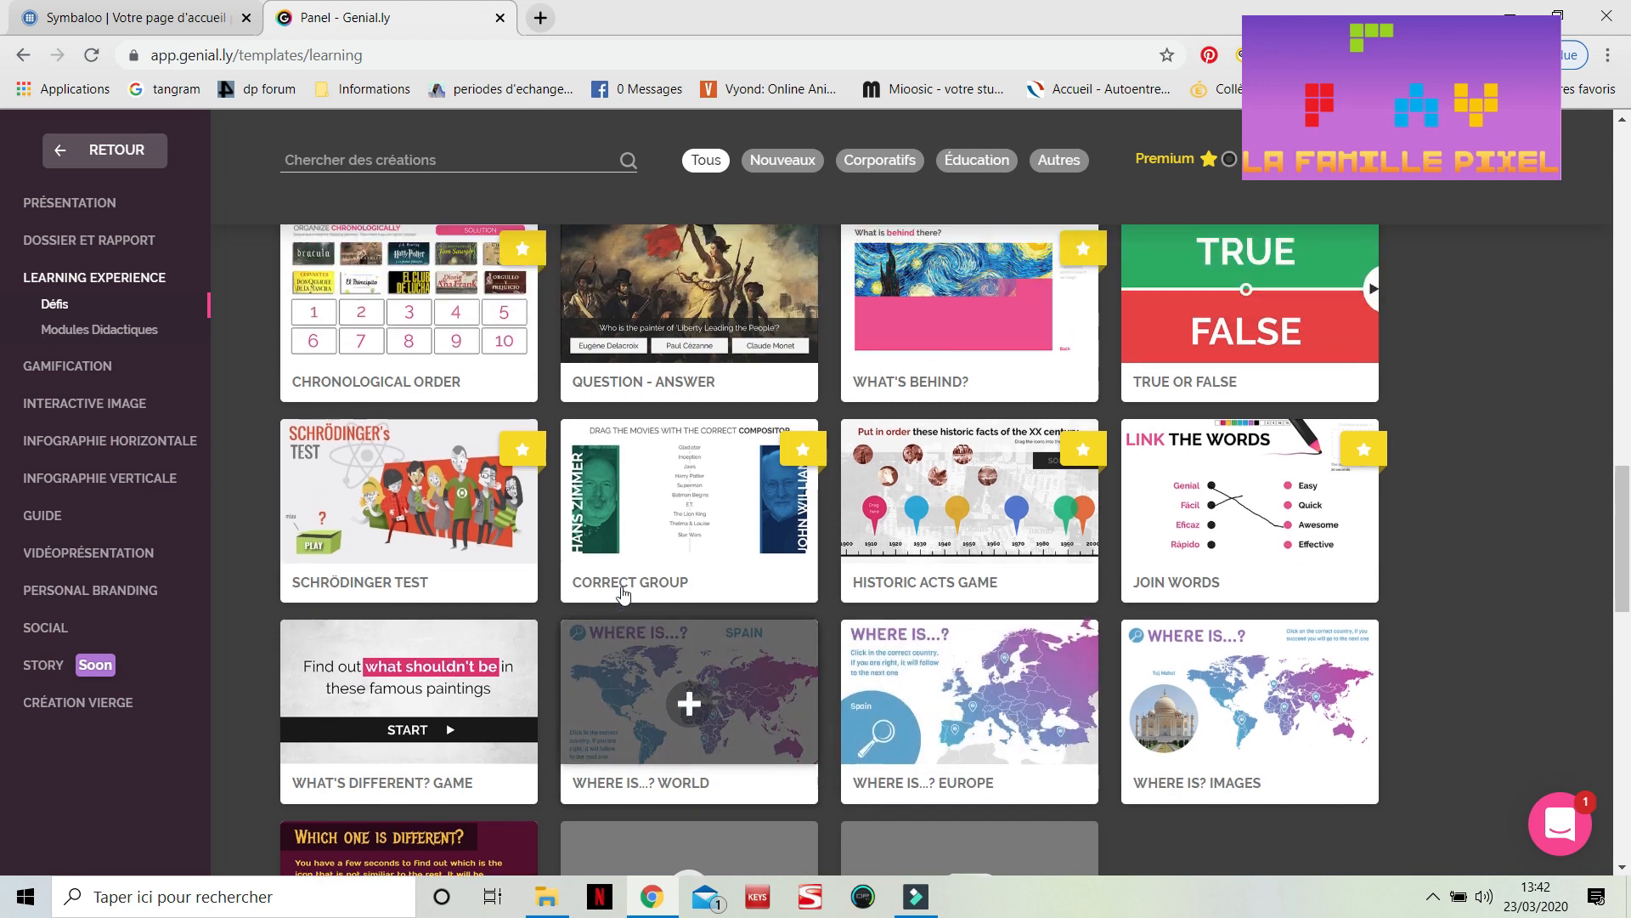
scroll(622, 594, up, 4)
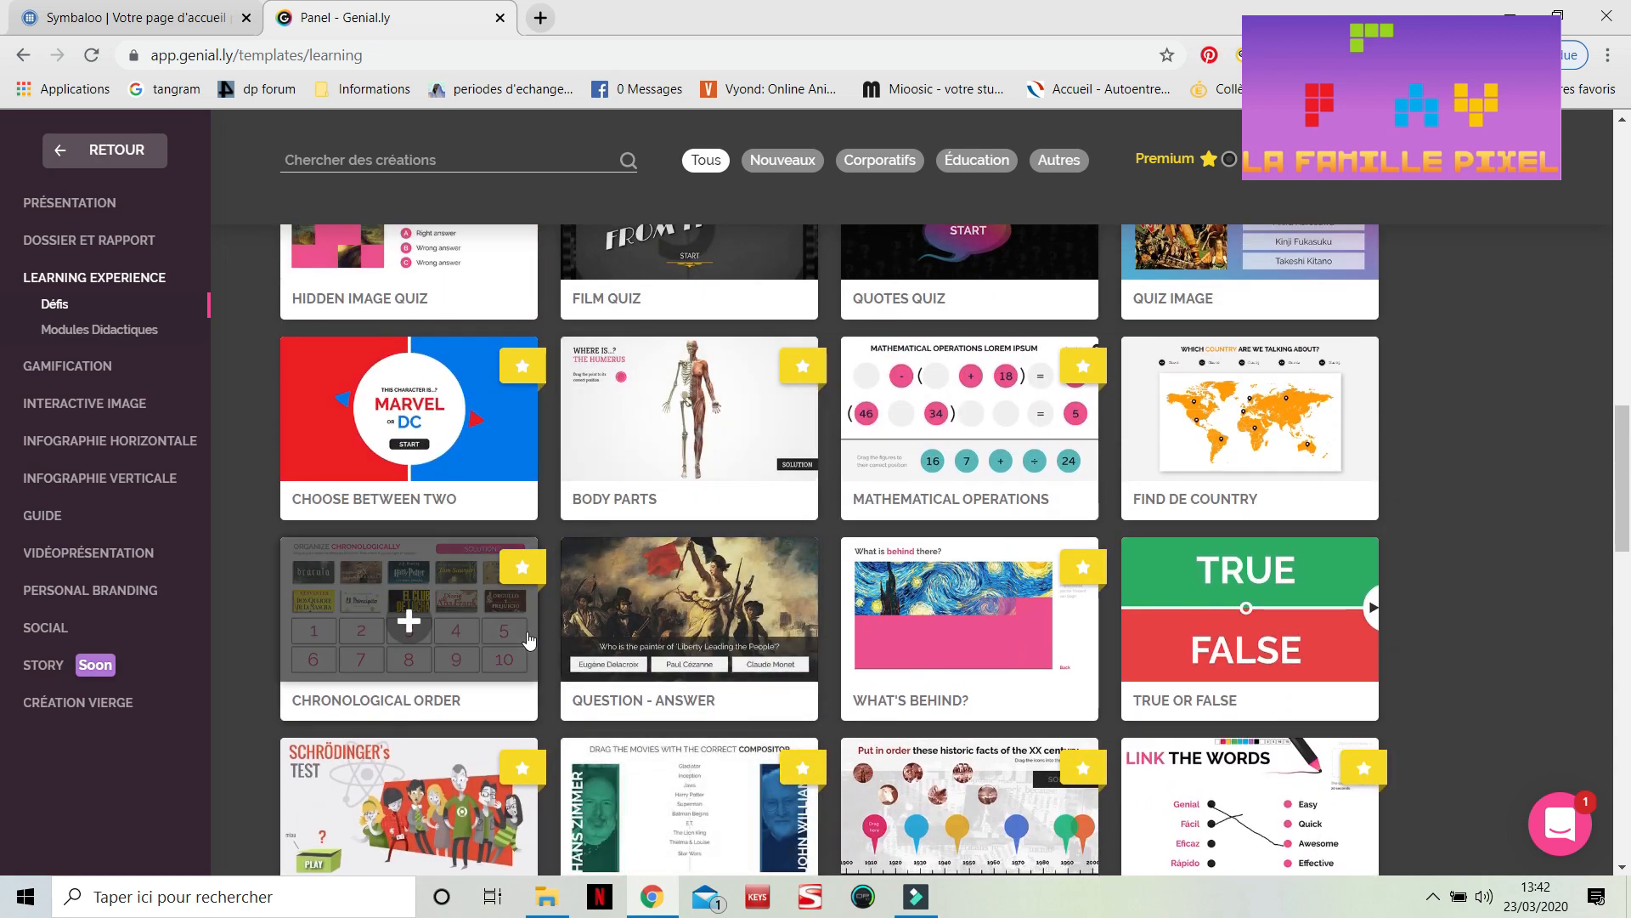
scroll(527, 639, down, 2)
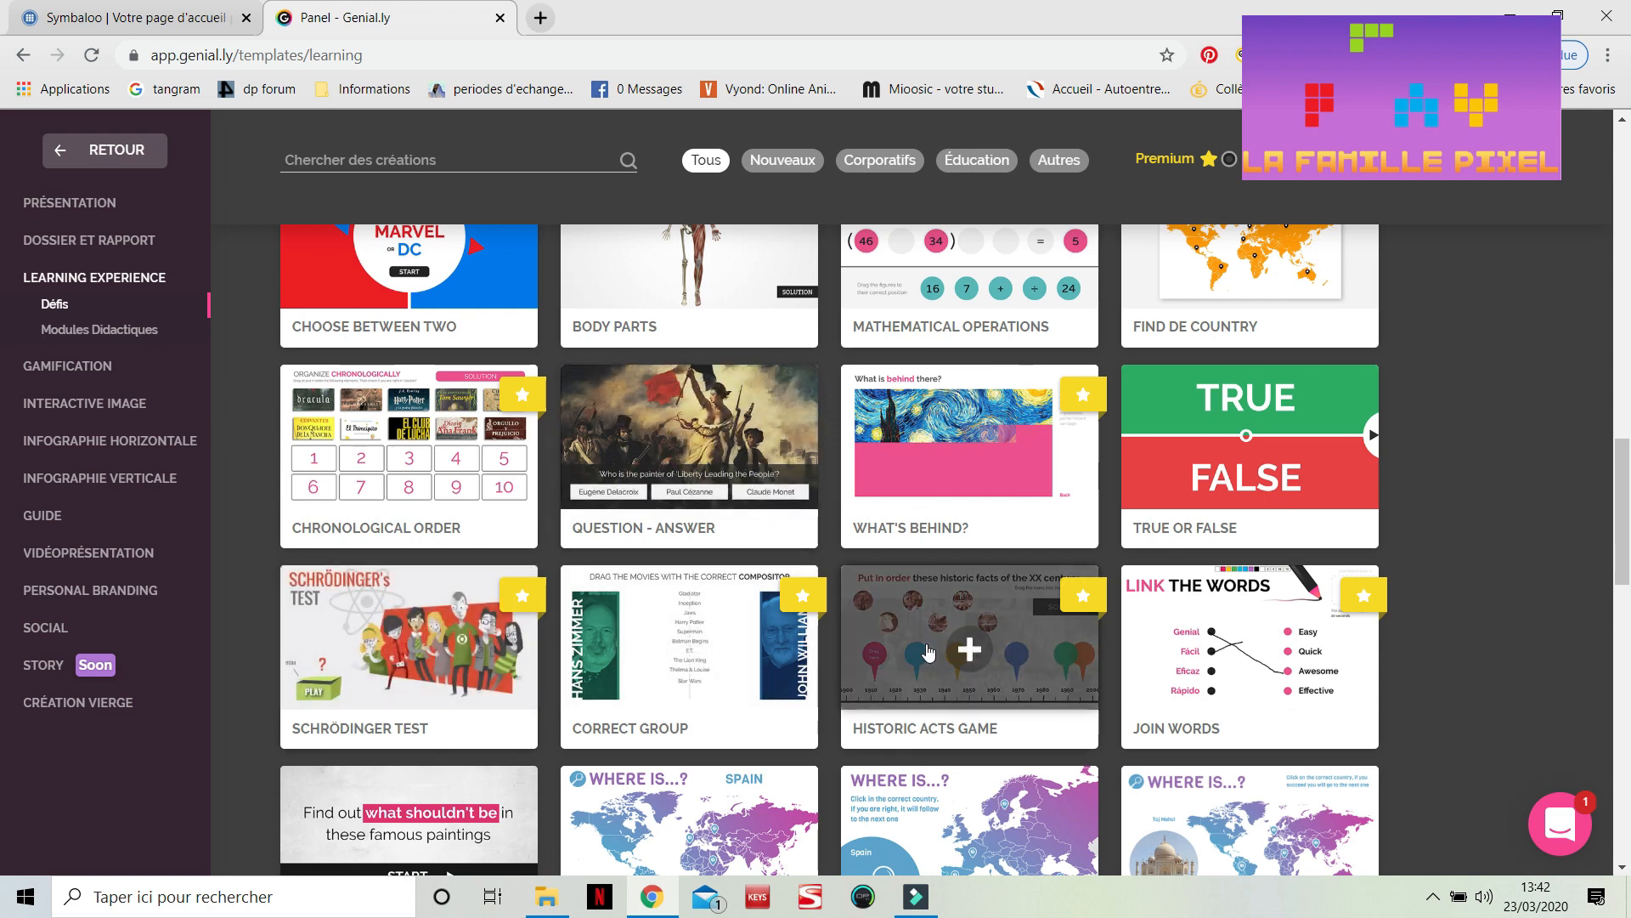
scroll(928, 652, down, 1)
scroll(928, 652, down, 2)
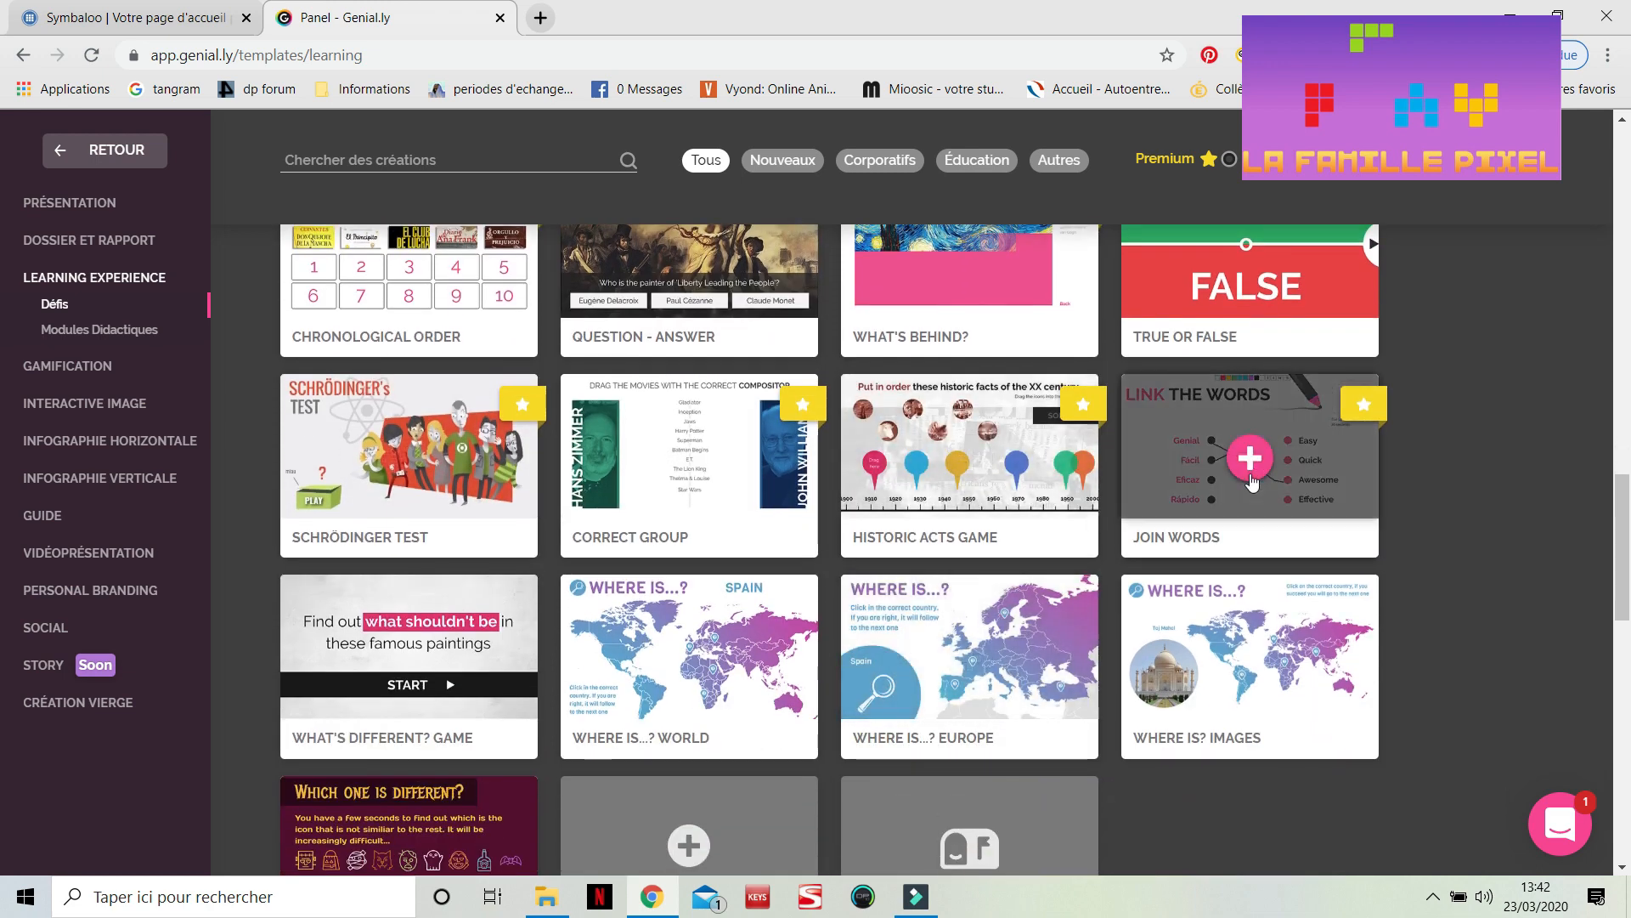
Try the Join Words template preview by drawing pen lines linking three word pairs, then close it
click(1285, 487)
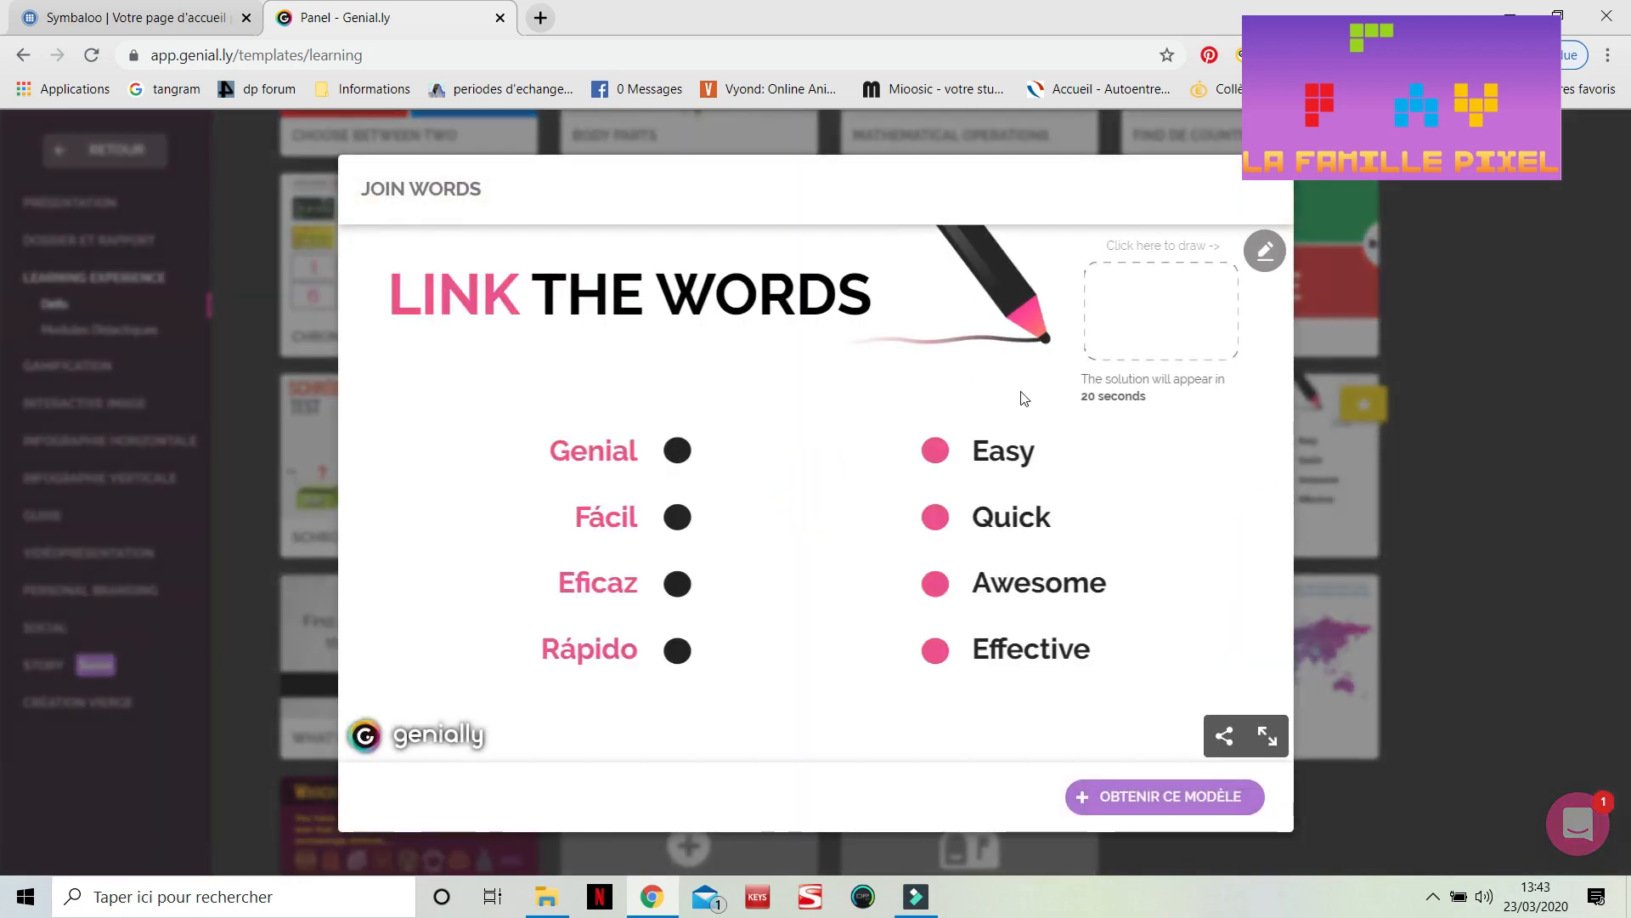
click(1265, 253)
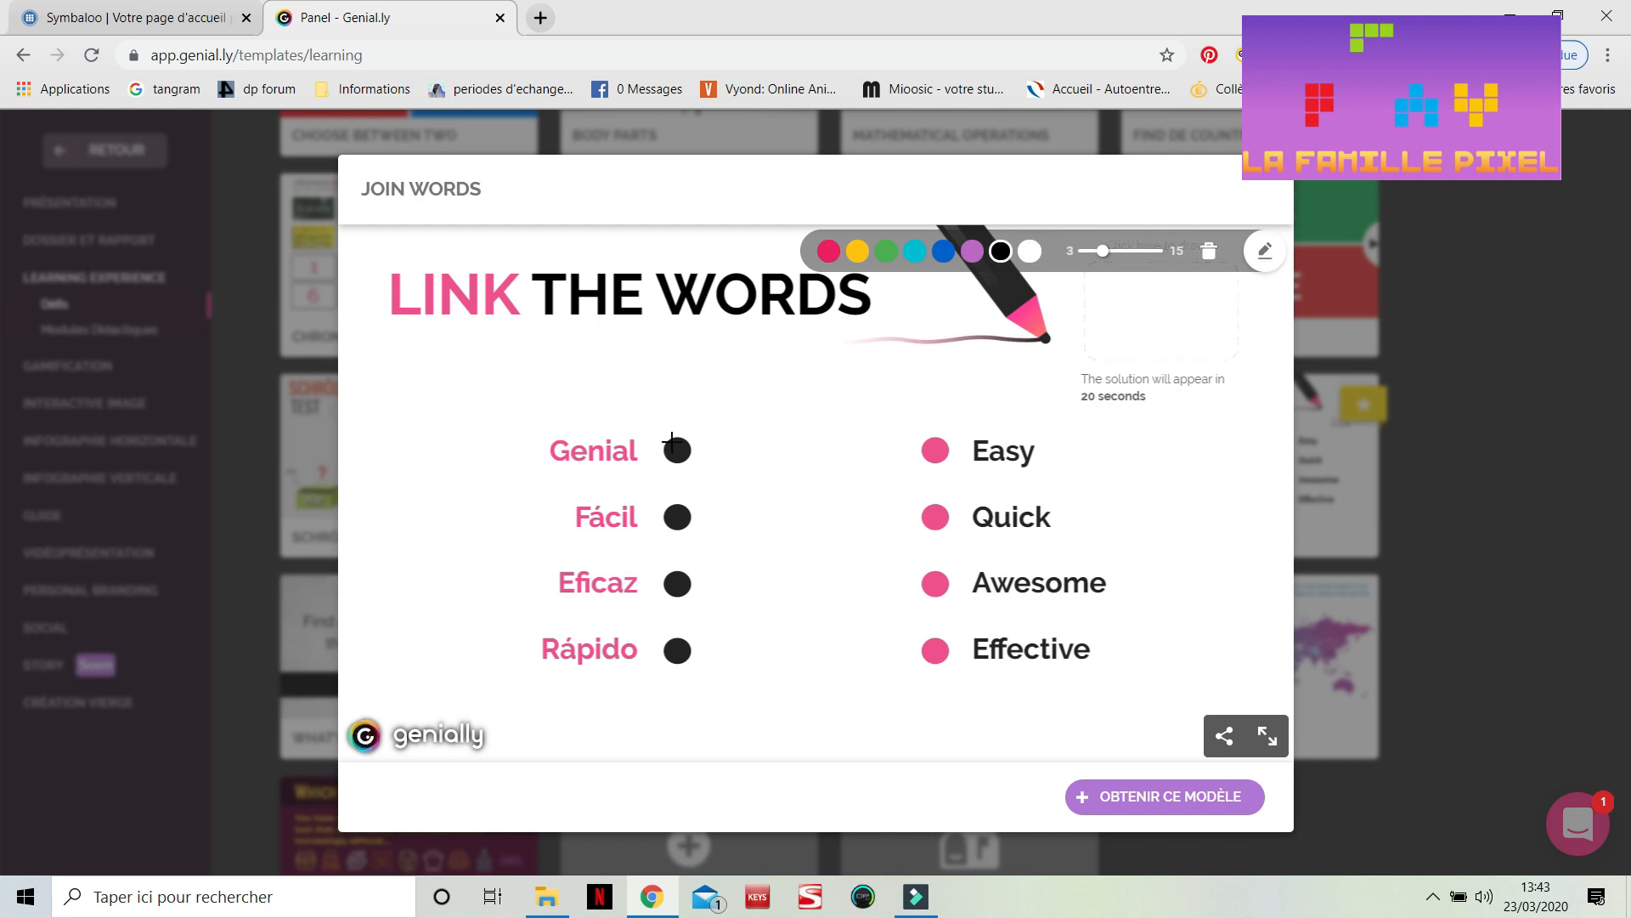
mouse_move(672, 442)
mouse_down()
mouse_move(796, 489)
mouse_move(907, 572)
mouse_up()
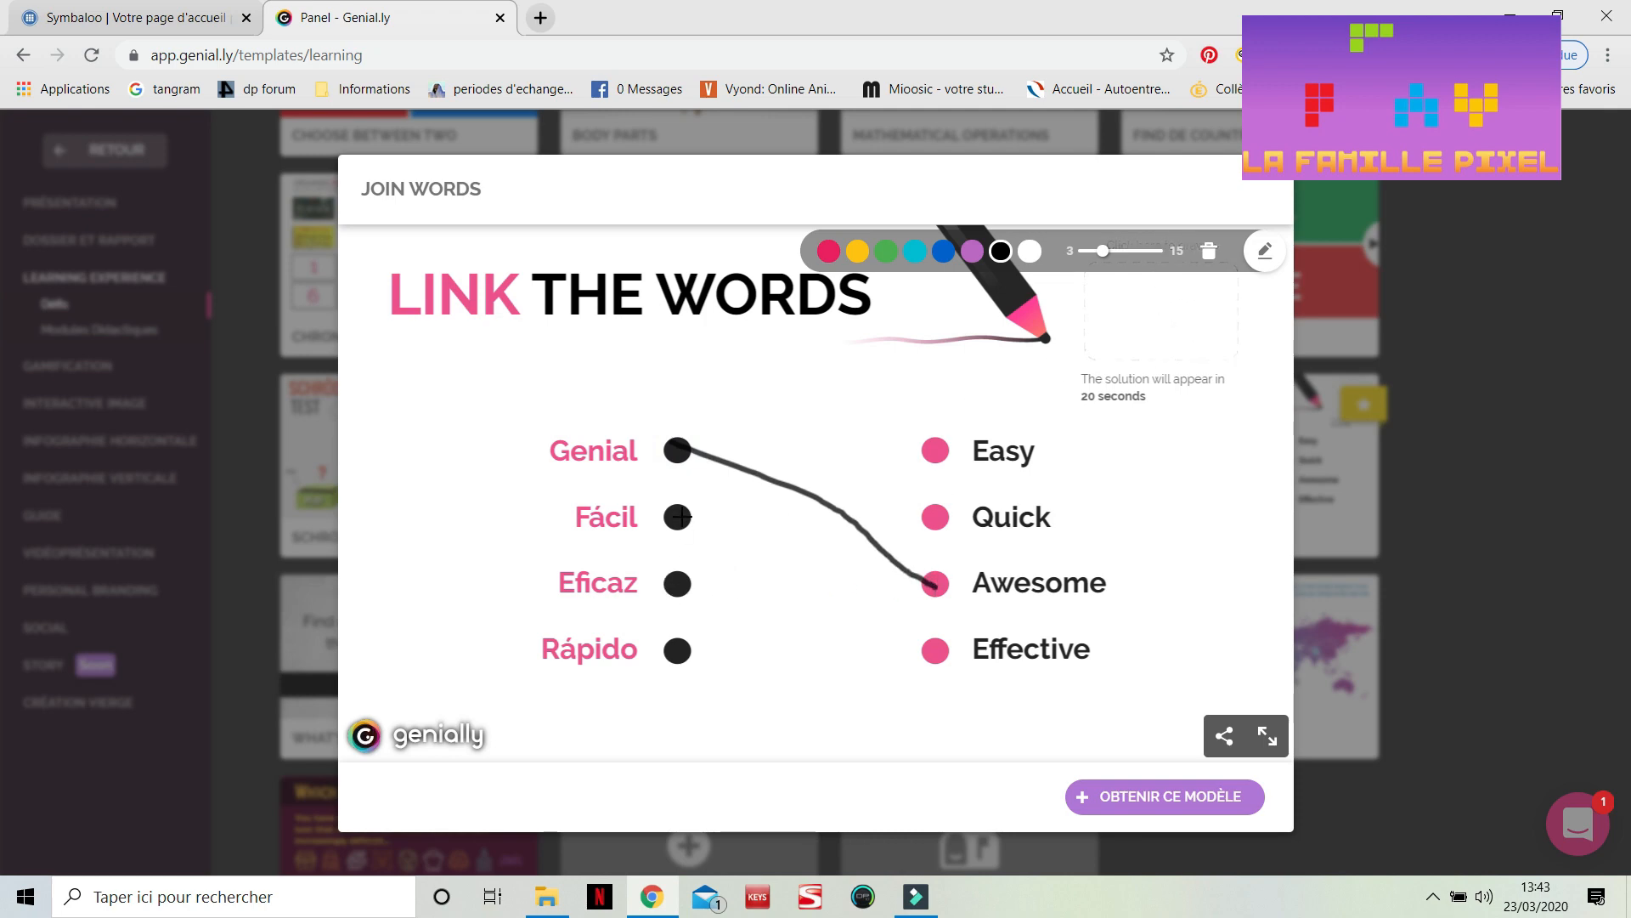
mouse_move(680, 585)
mouse_down()
mouse_move(869, 430)
mouse_move(911, 438)
mouse_up()
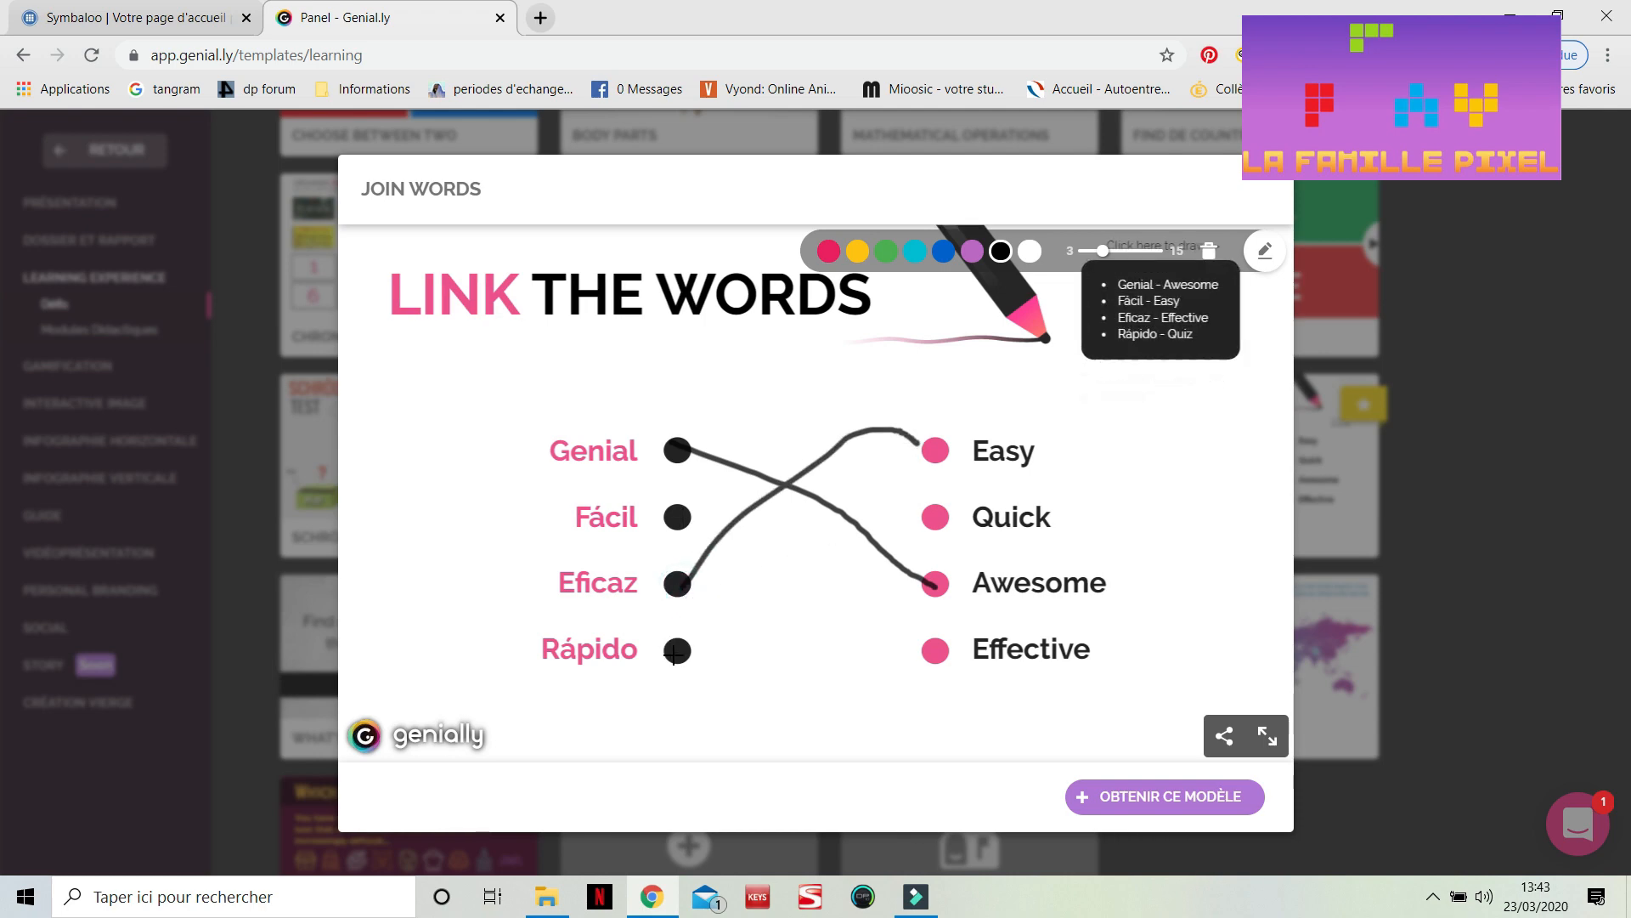
drag(675, 652, 935, 517)
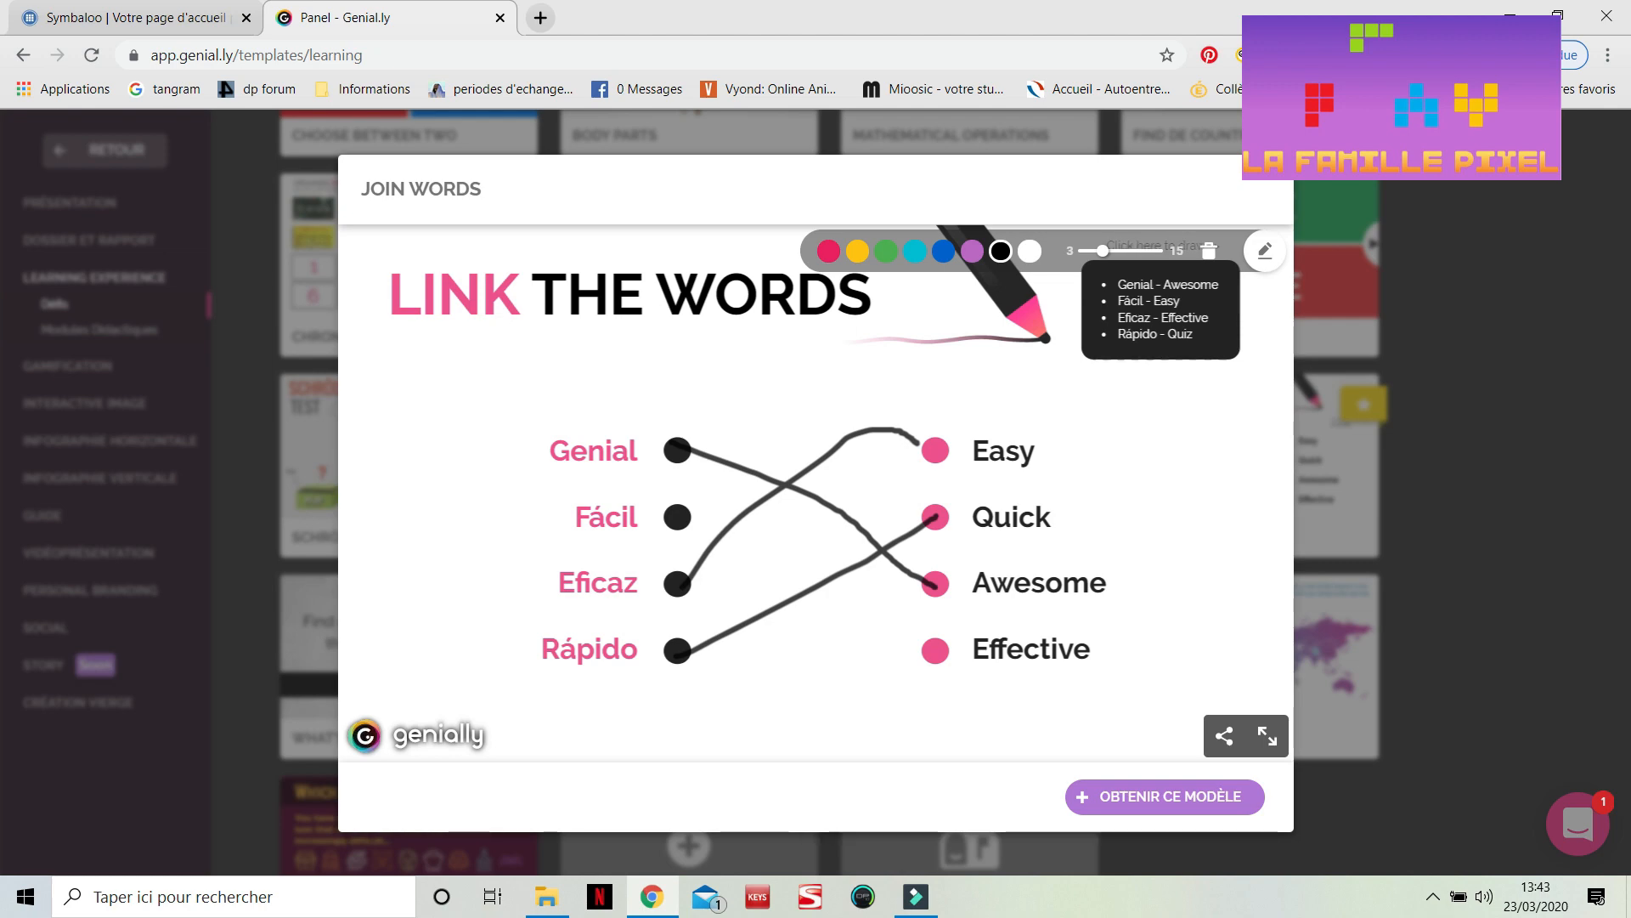
click(1293, 156)
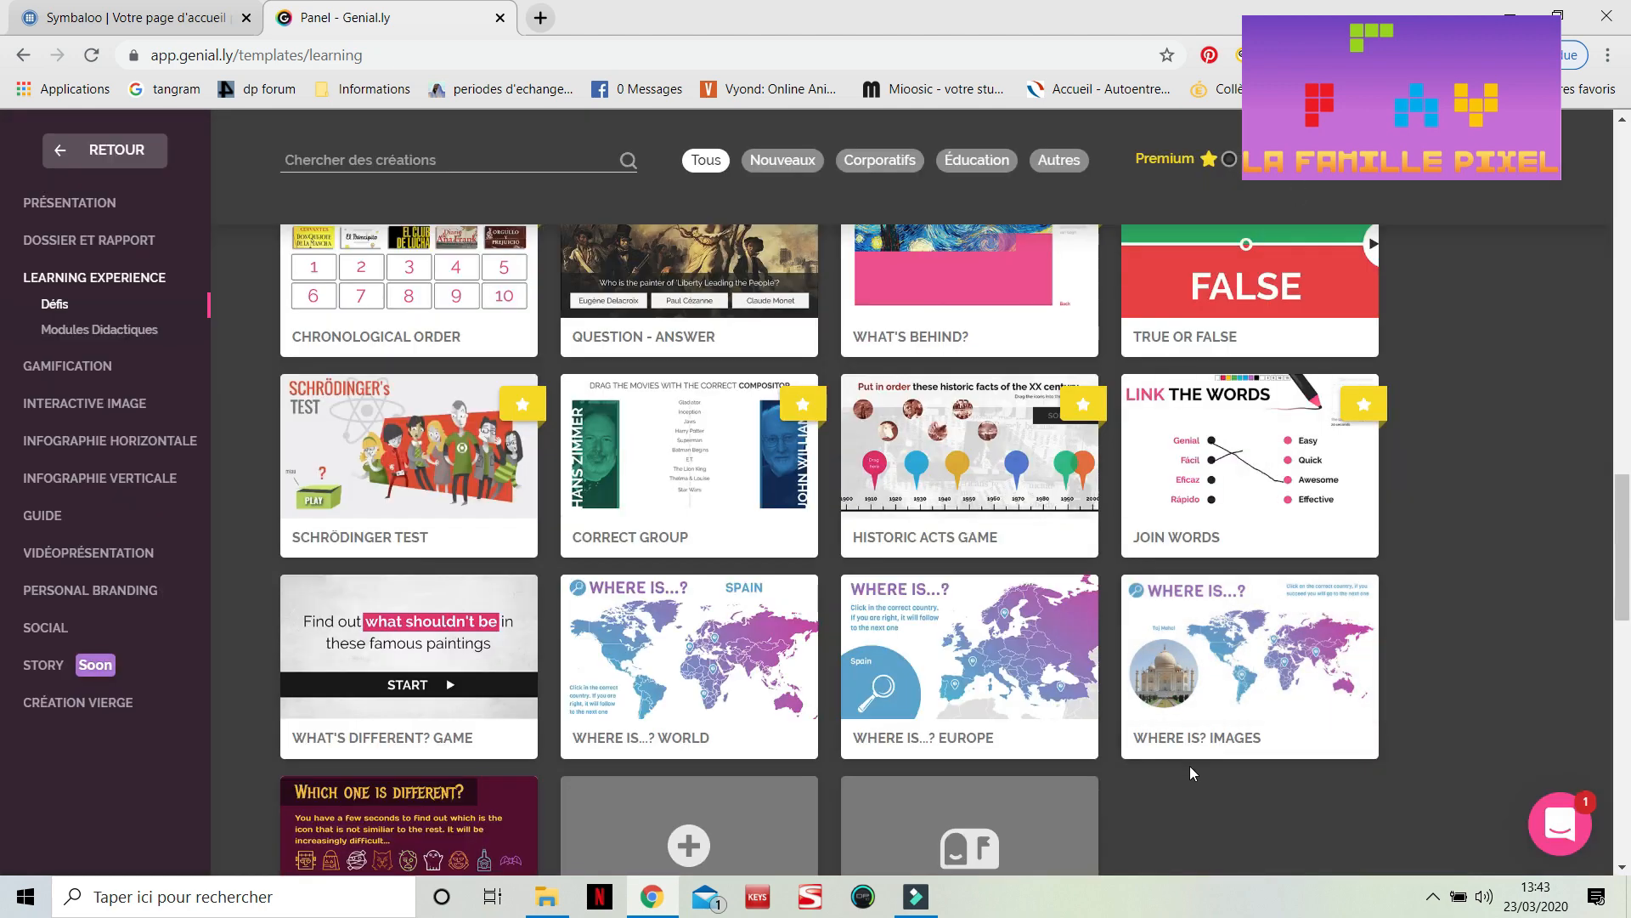
Open the Gamification template category
scroll(1189, 766, down, 2)
scroll(1190, 766, up, 2)
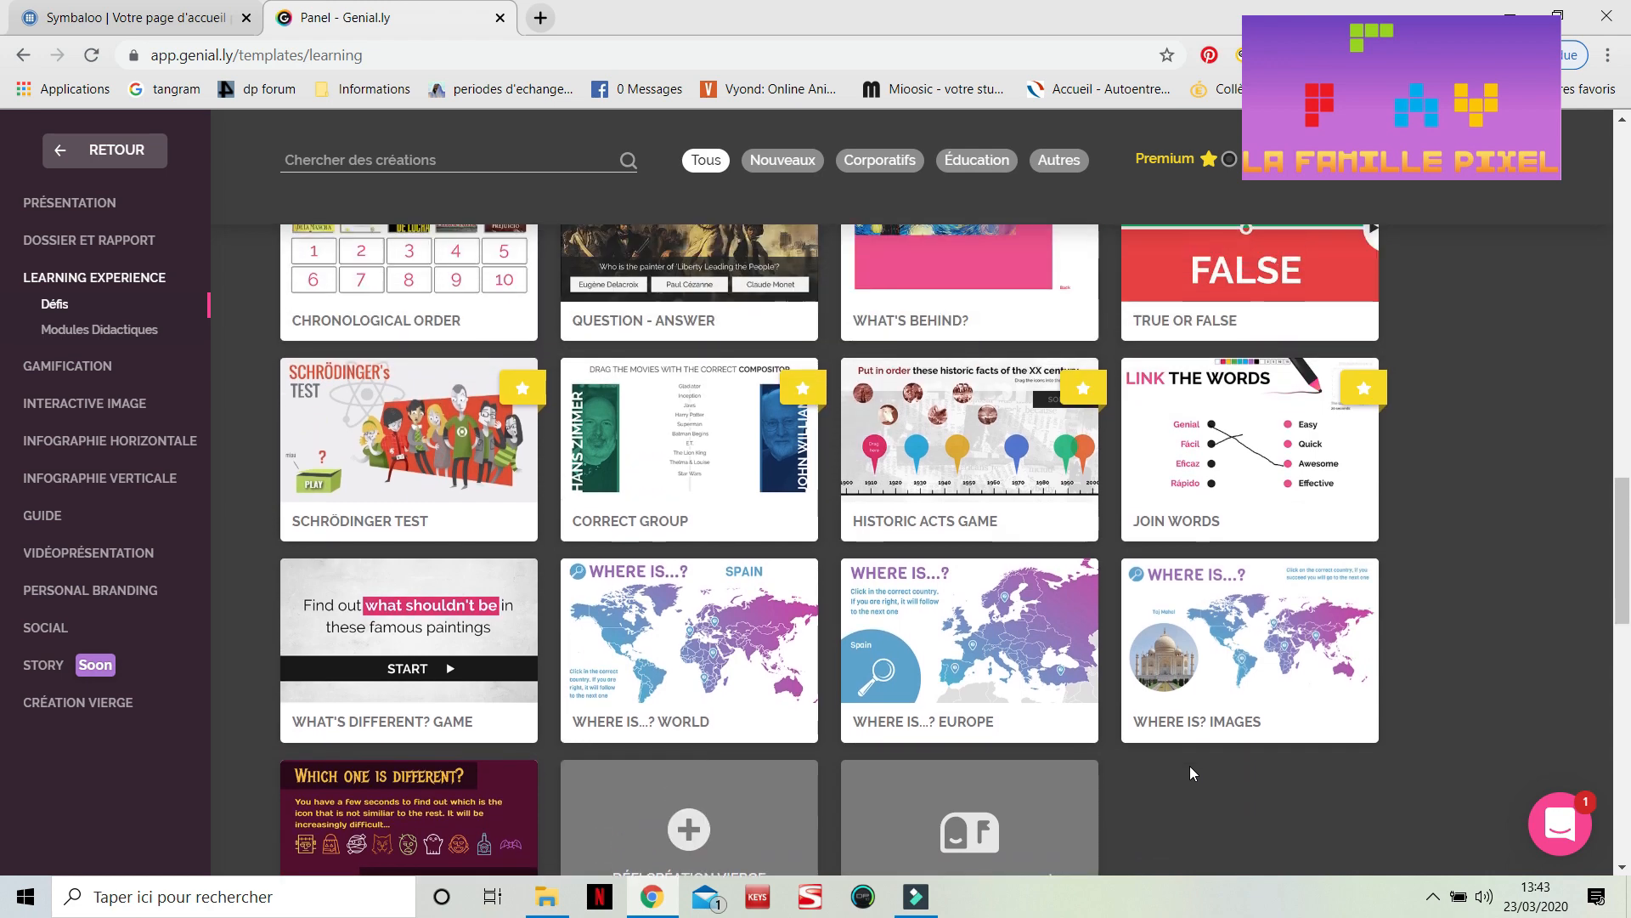
scroll(1190, 766, up, 3)
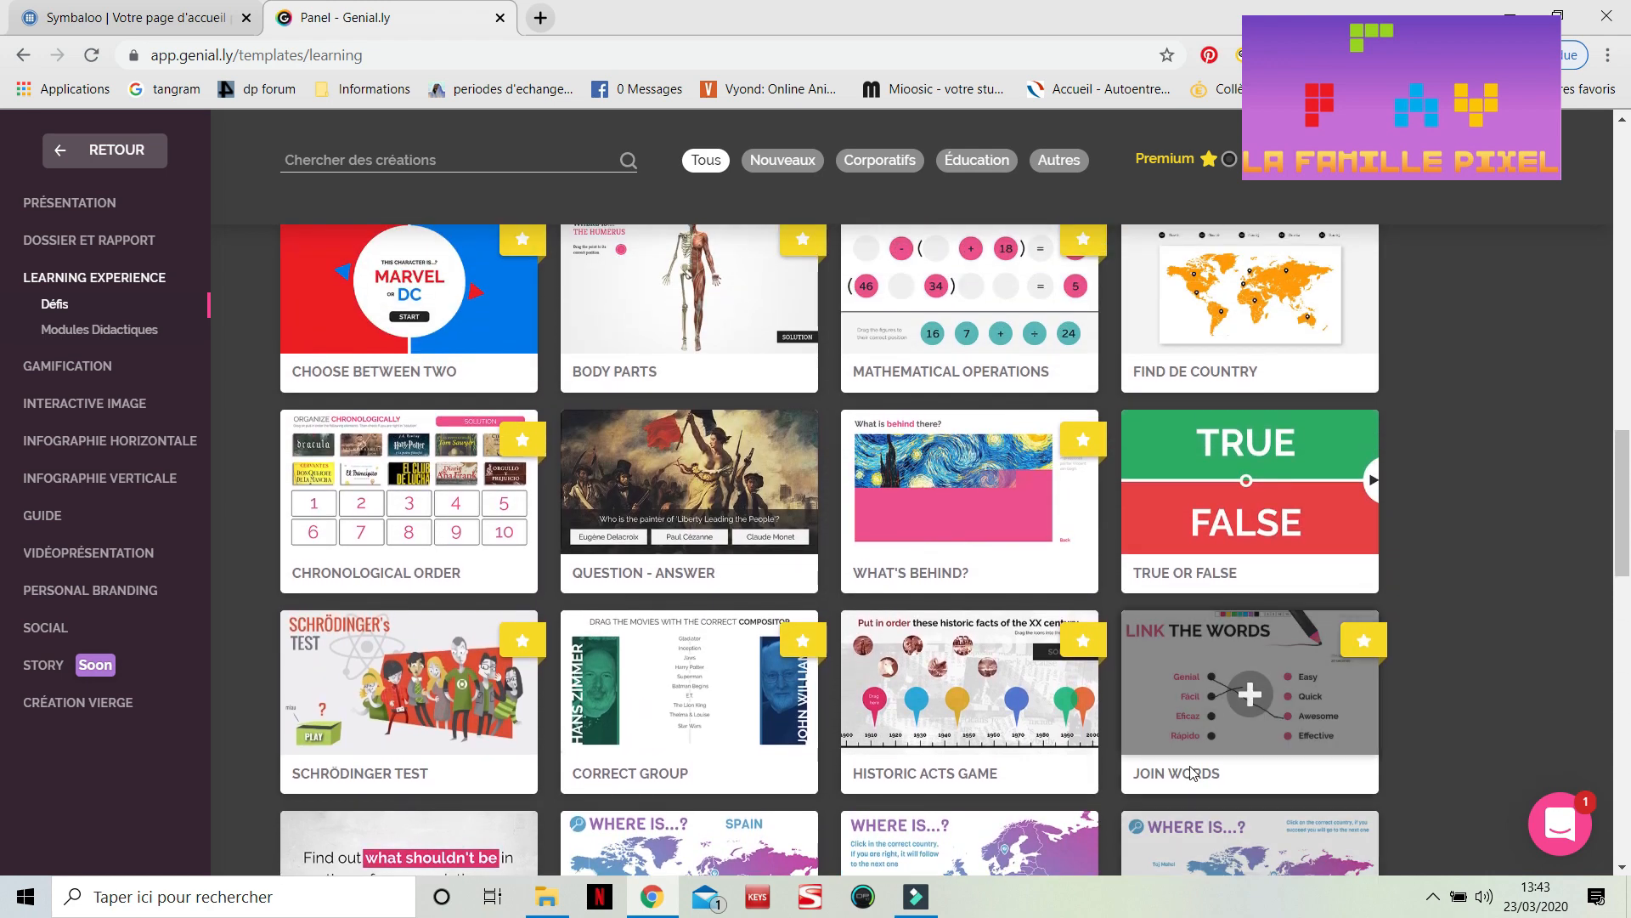
scroll(1192, 771, up, 2)
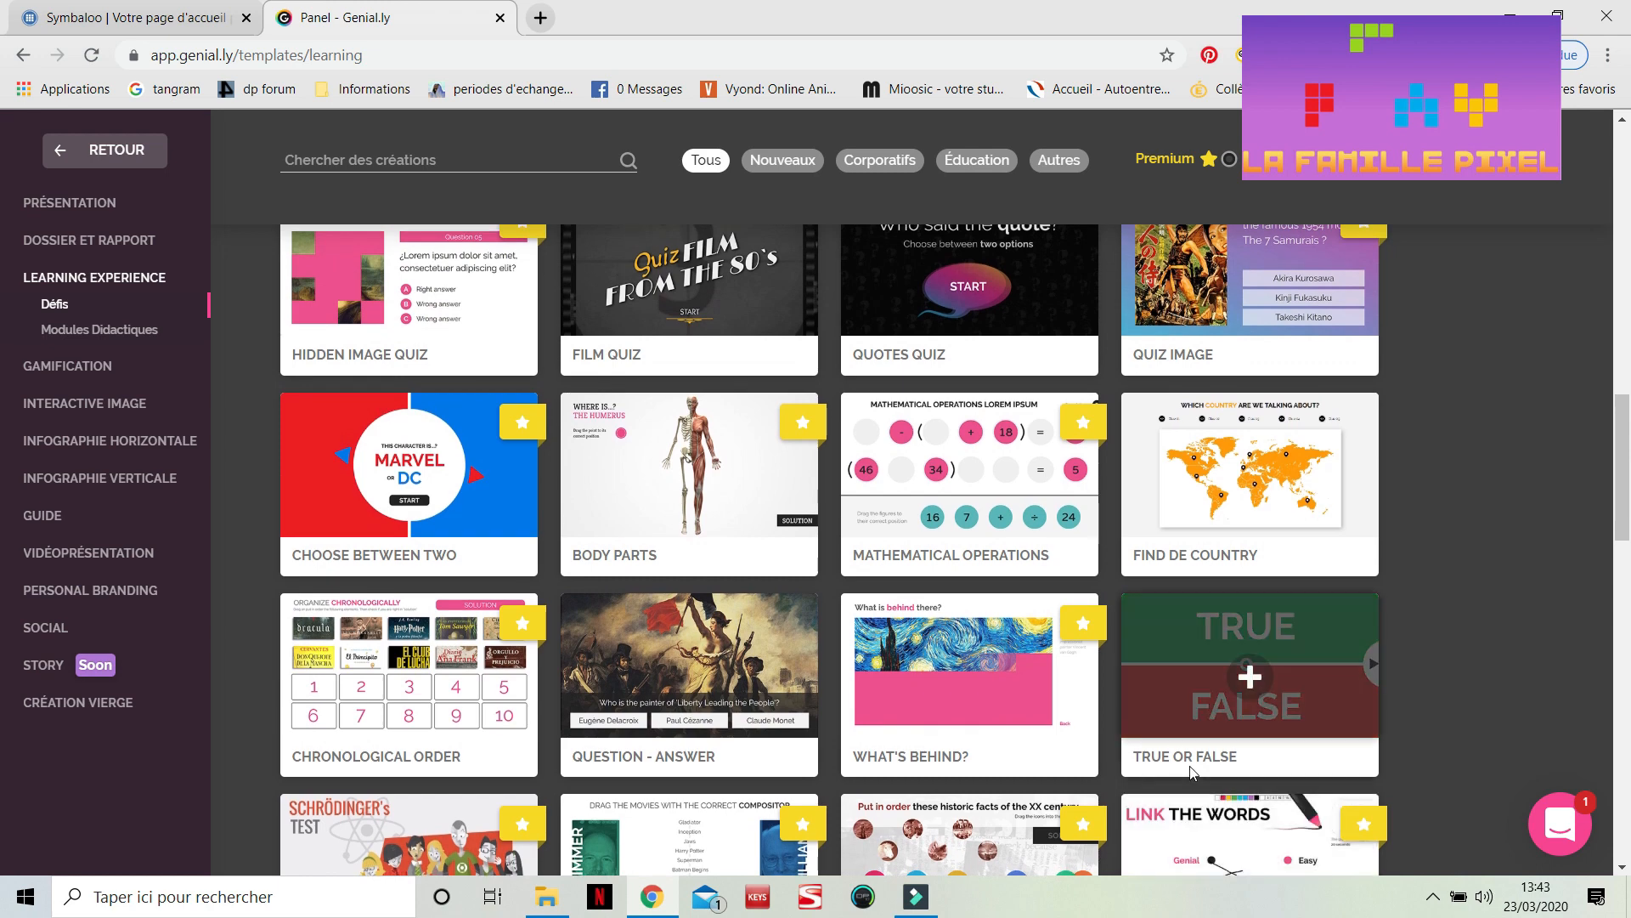
scroll(1192, 772, up, 4)
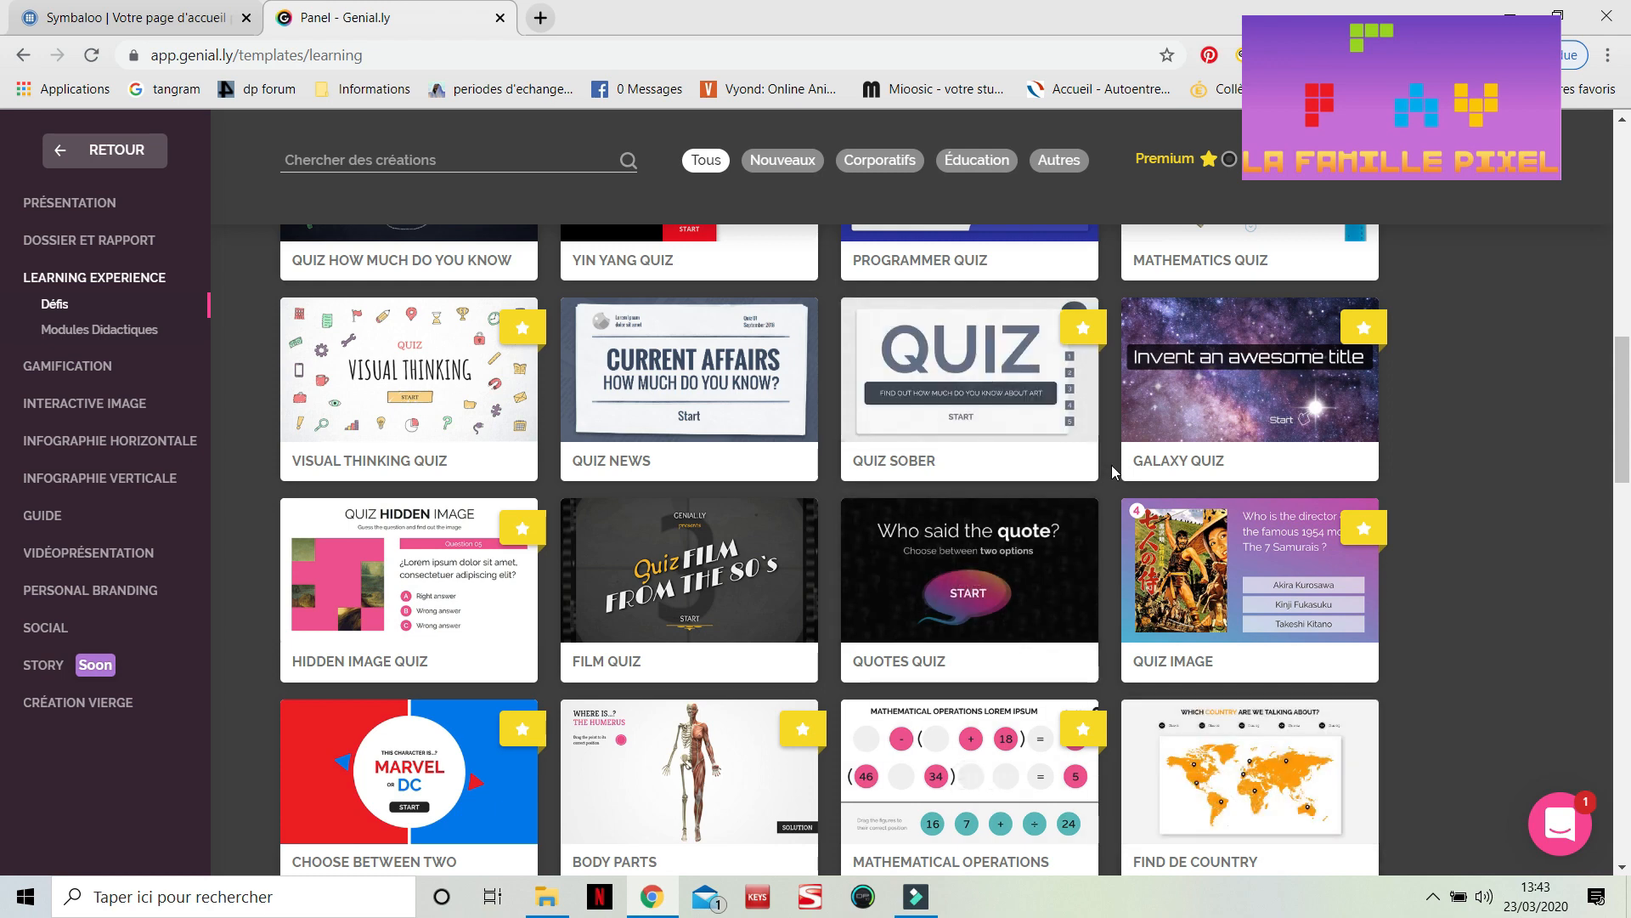
scroll(1113, 470, up, 3)
scroll(1112, 466, up, 2)
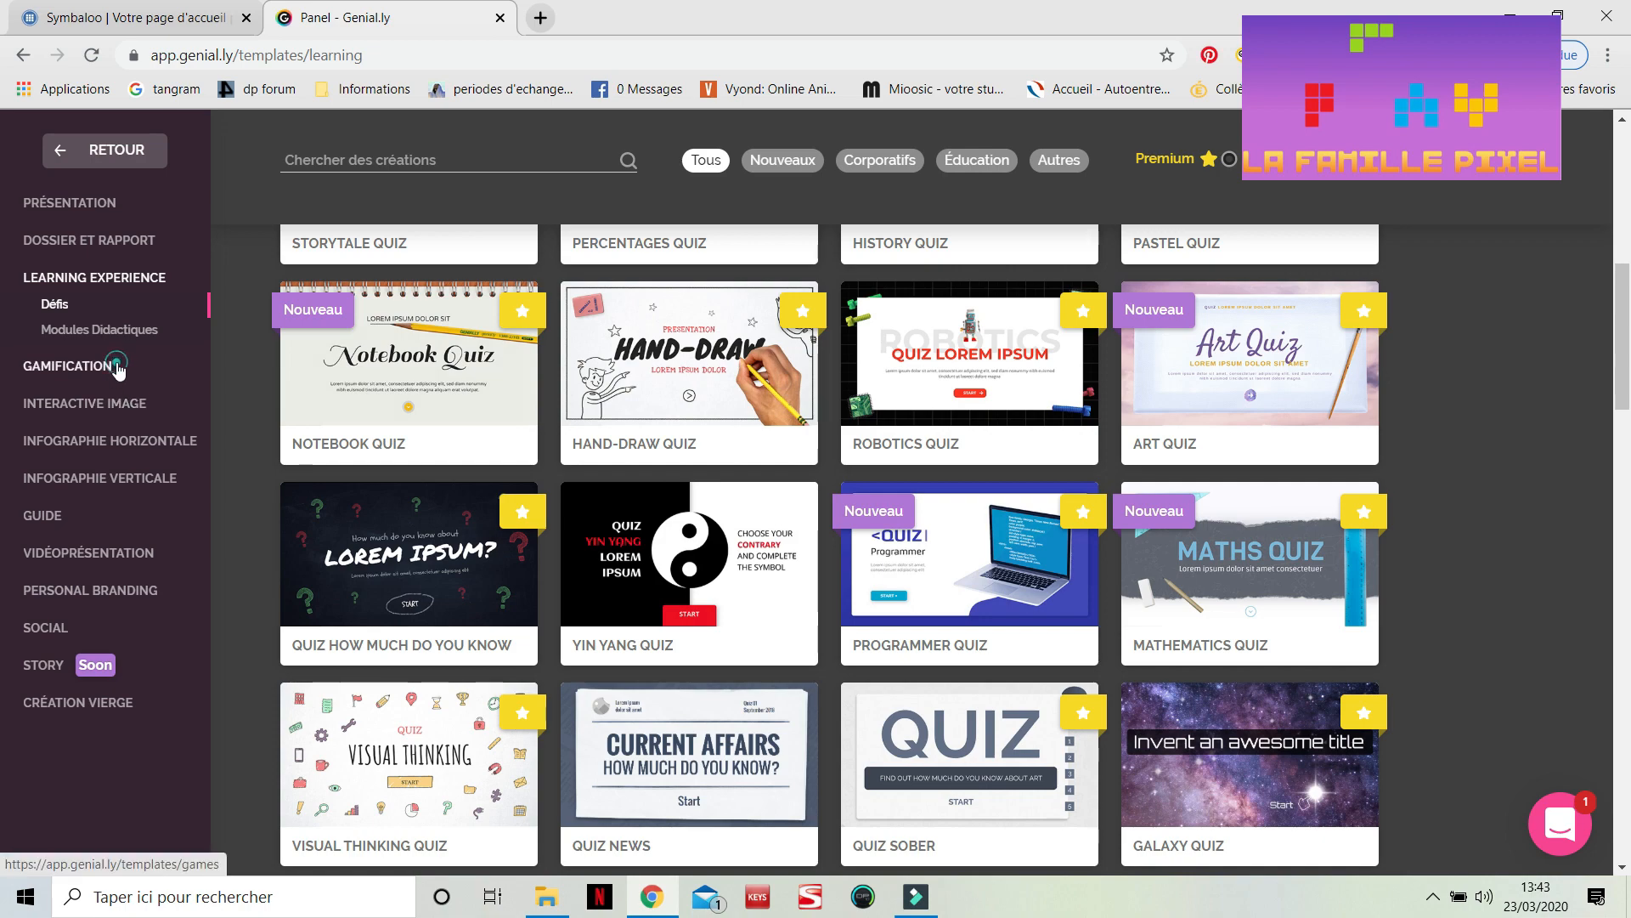
click(68, 366)
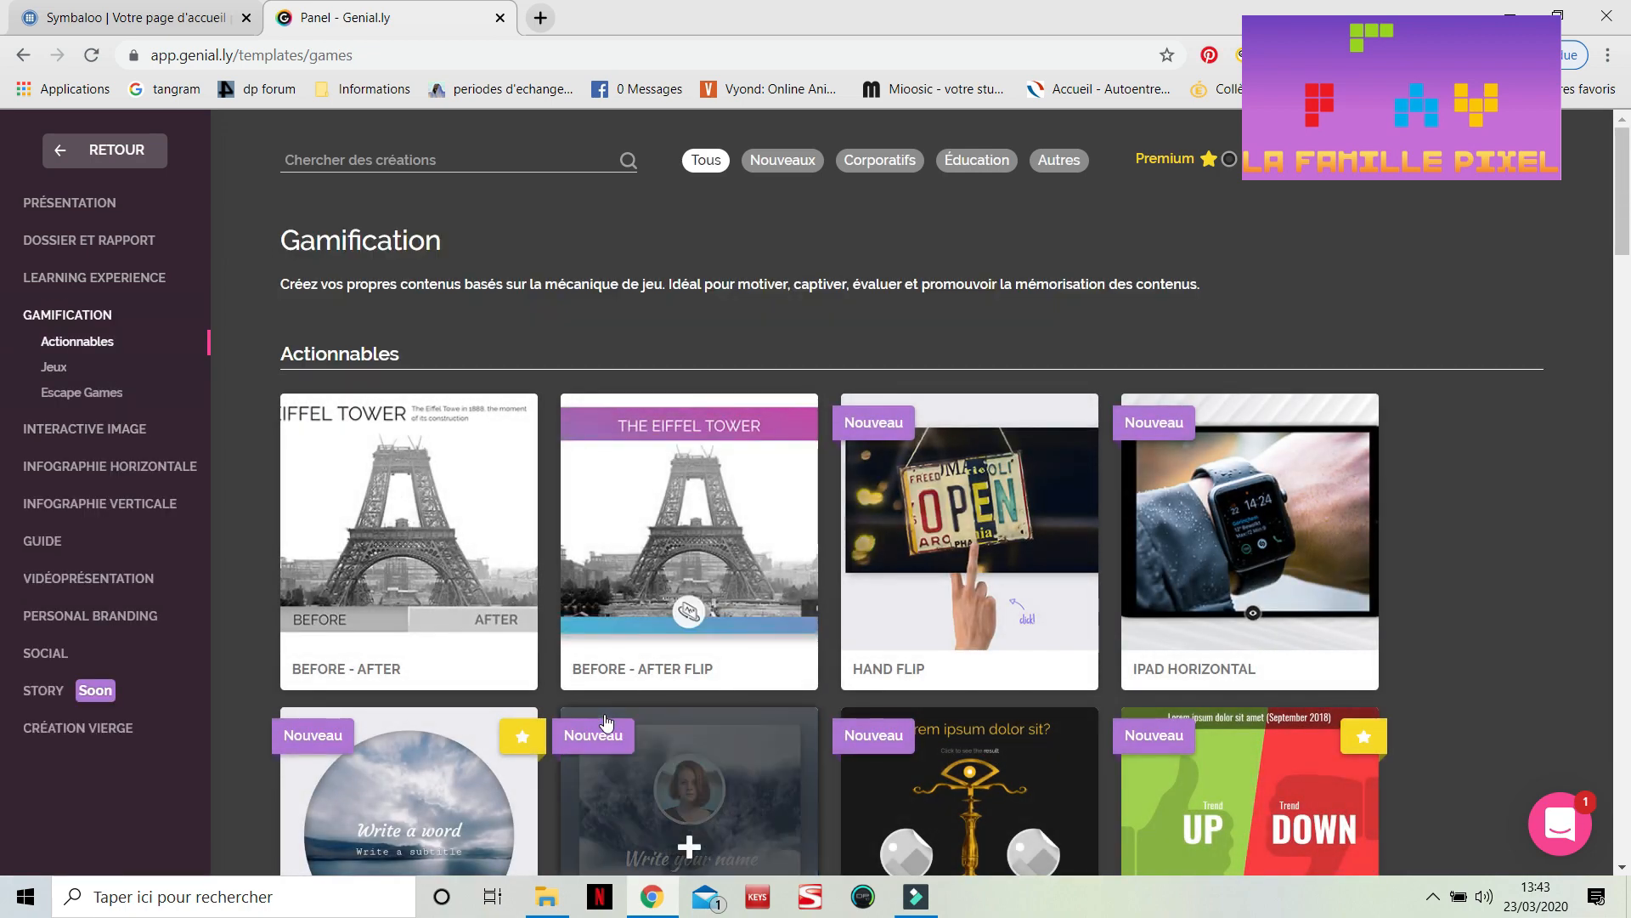
Browse the Gamification templates and return to the Genially creation home page
scroll(606, 723, down, 3)
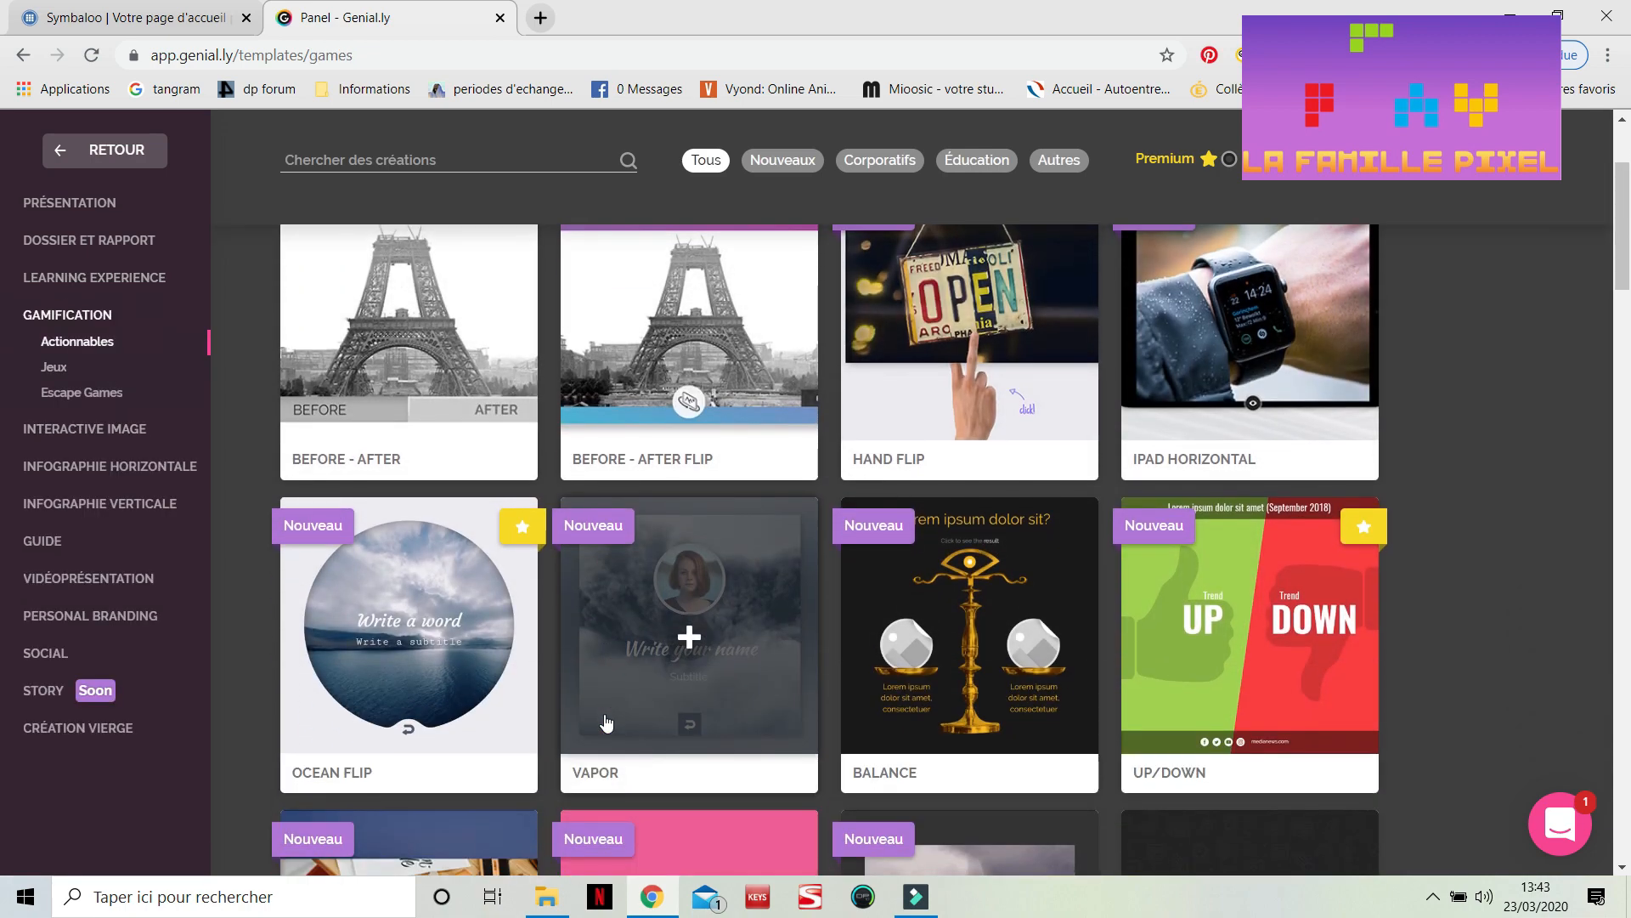
scroll(607, 722, down, 4)
scroll(607, 722, up, 8)
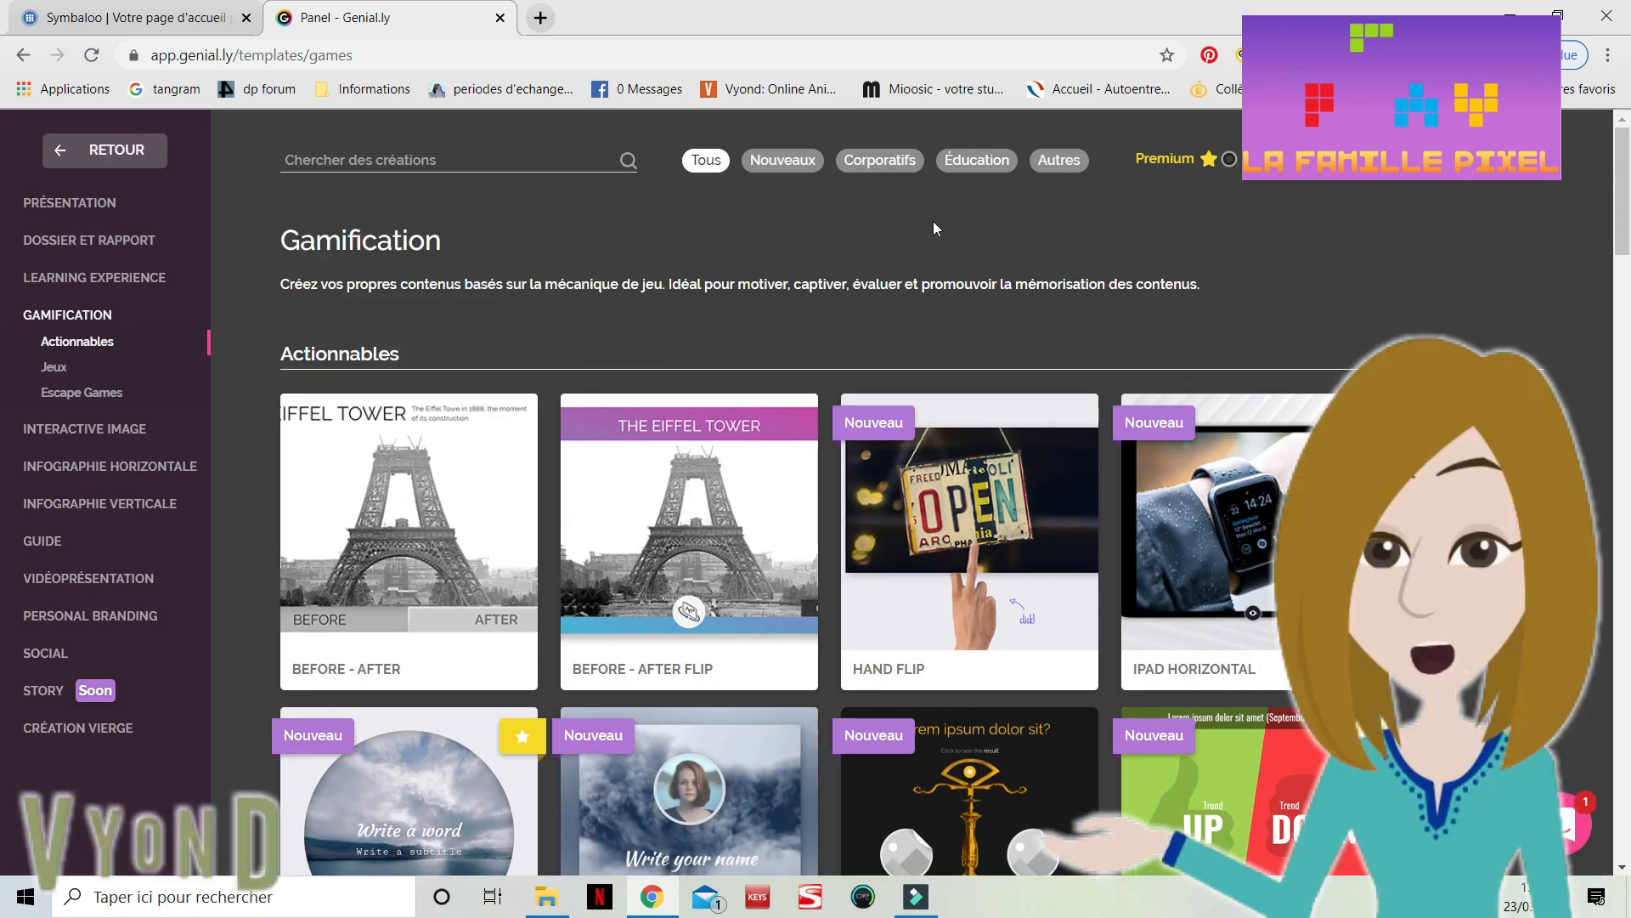
click(105, 149)
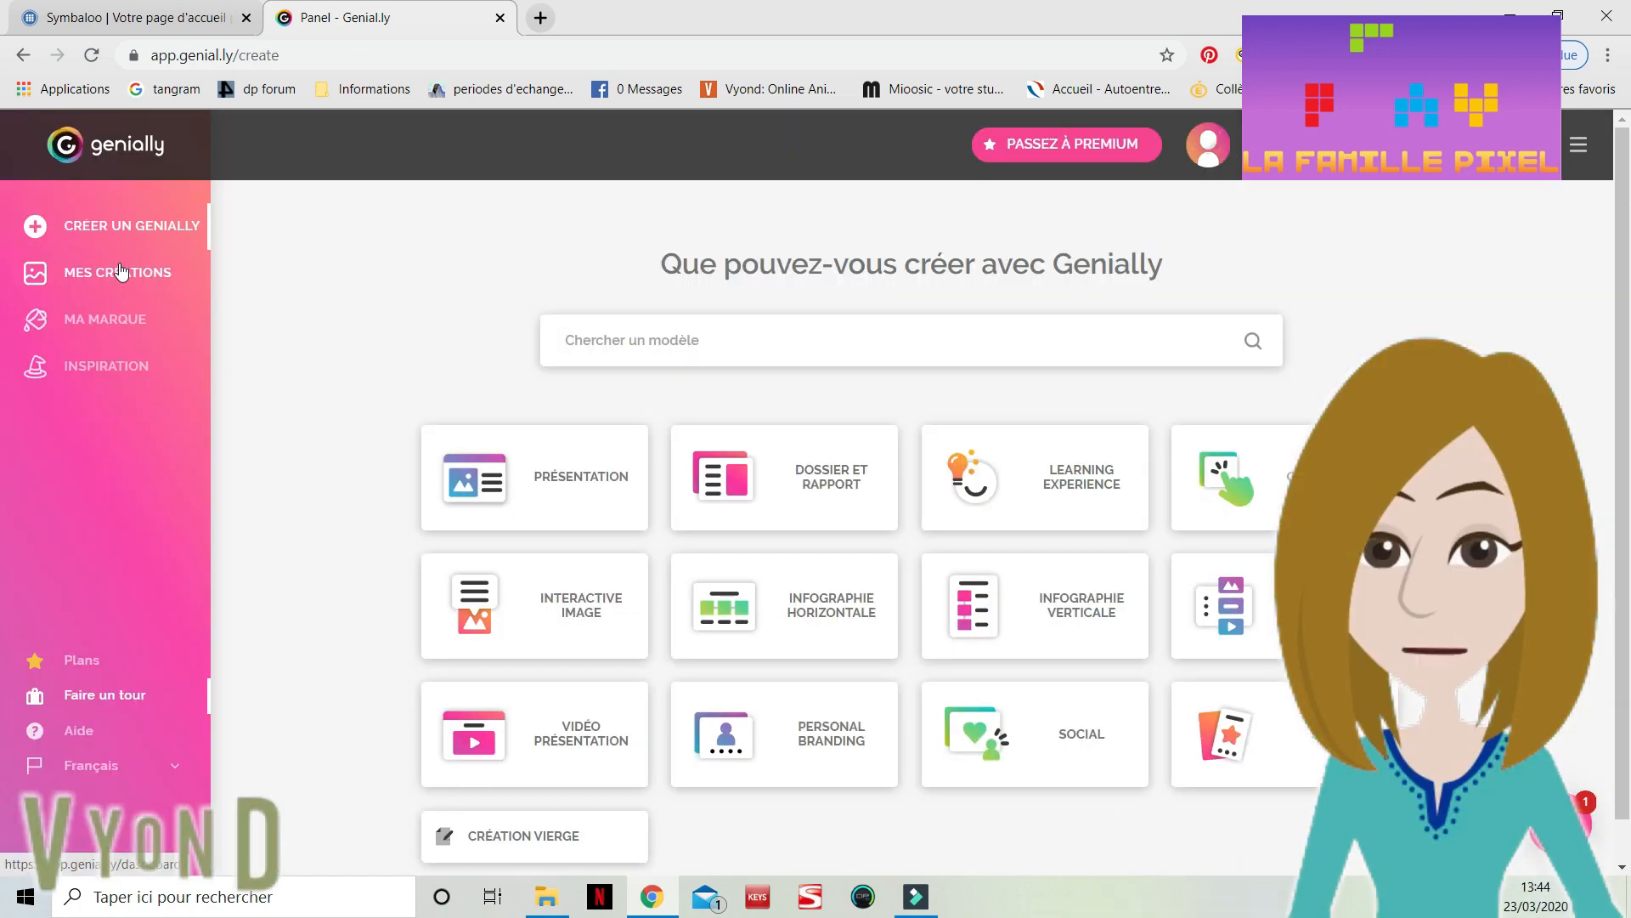